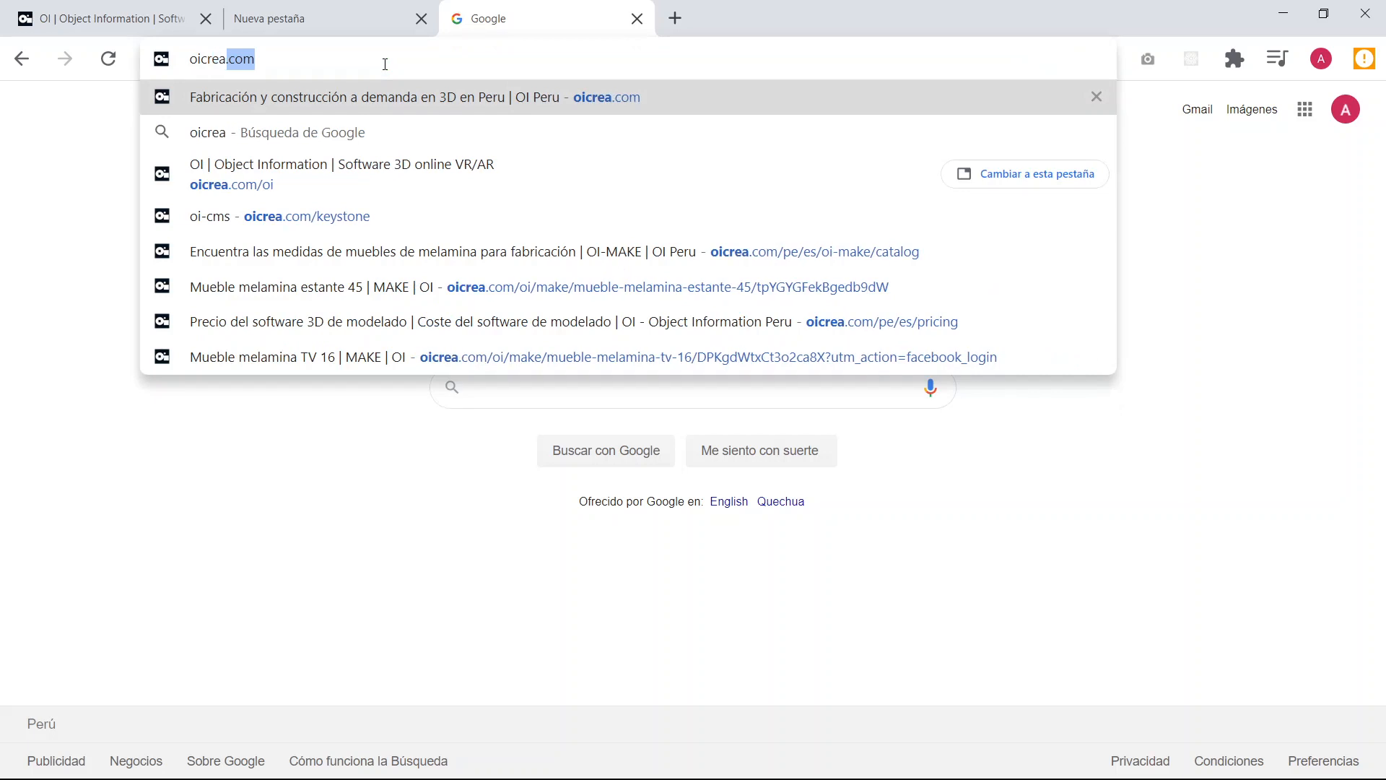
Load the OI model list at oicrea.com/oi, correcting the address if it redirects to another path.
text(.com/)
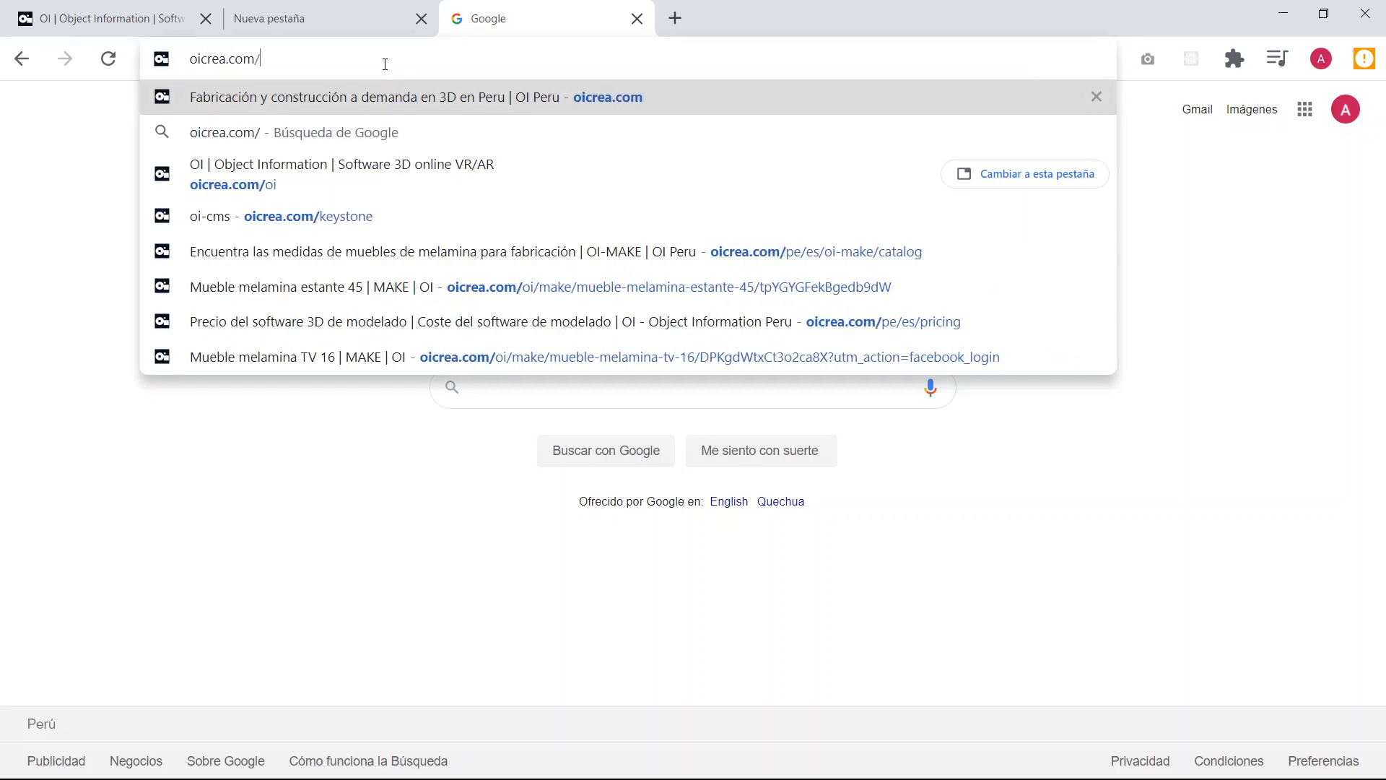
text(oi)
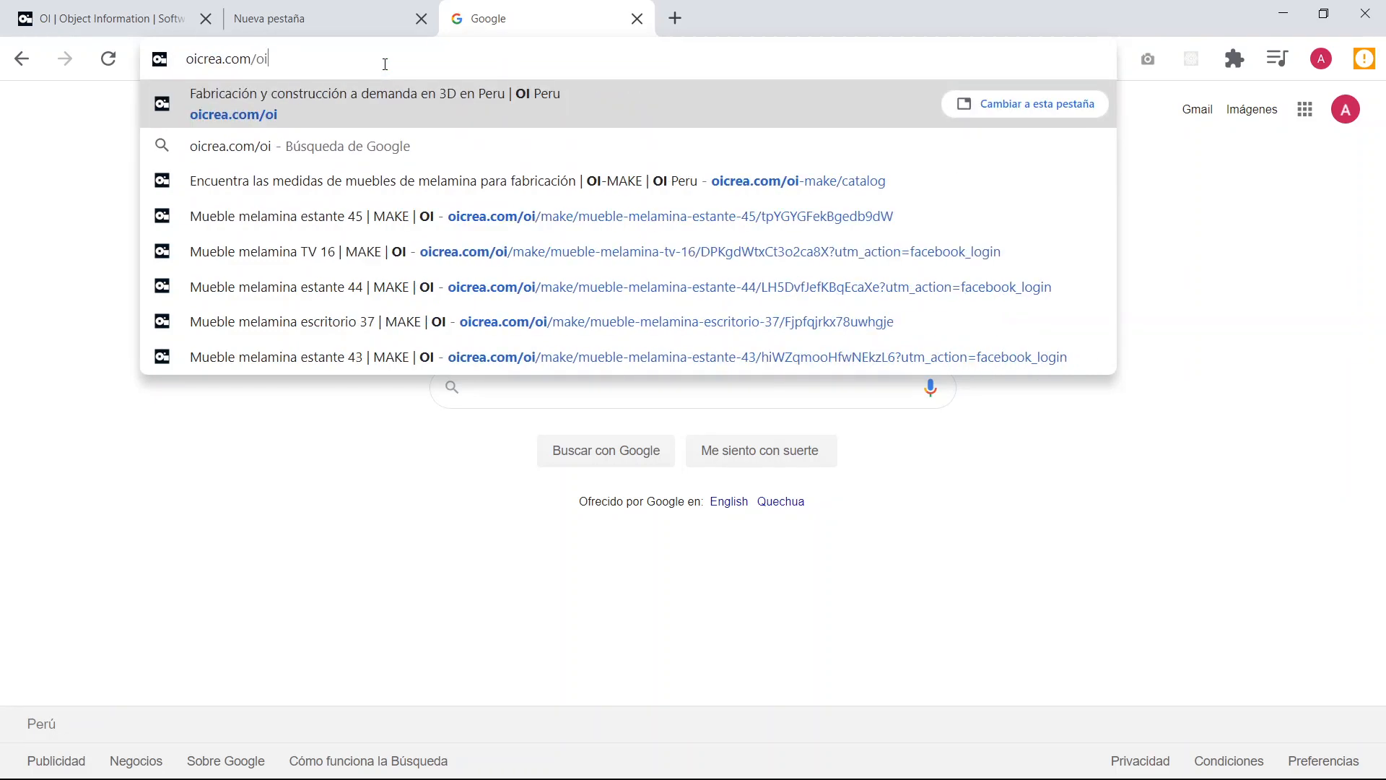
key(Return)
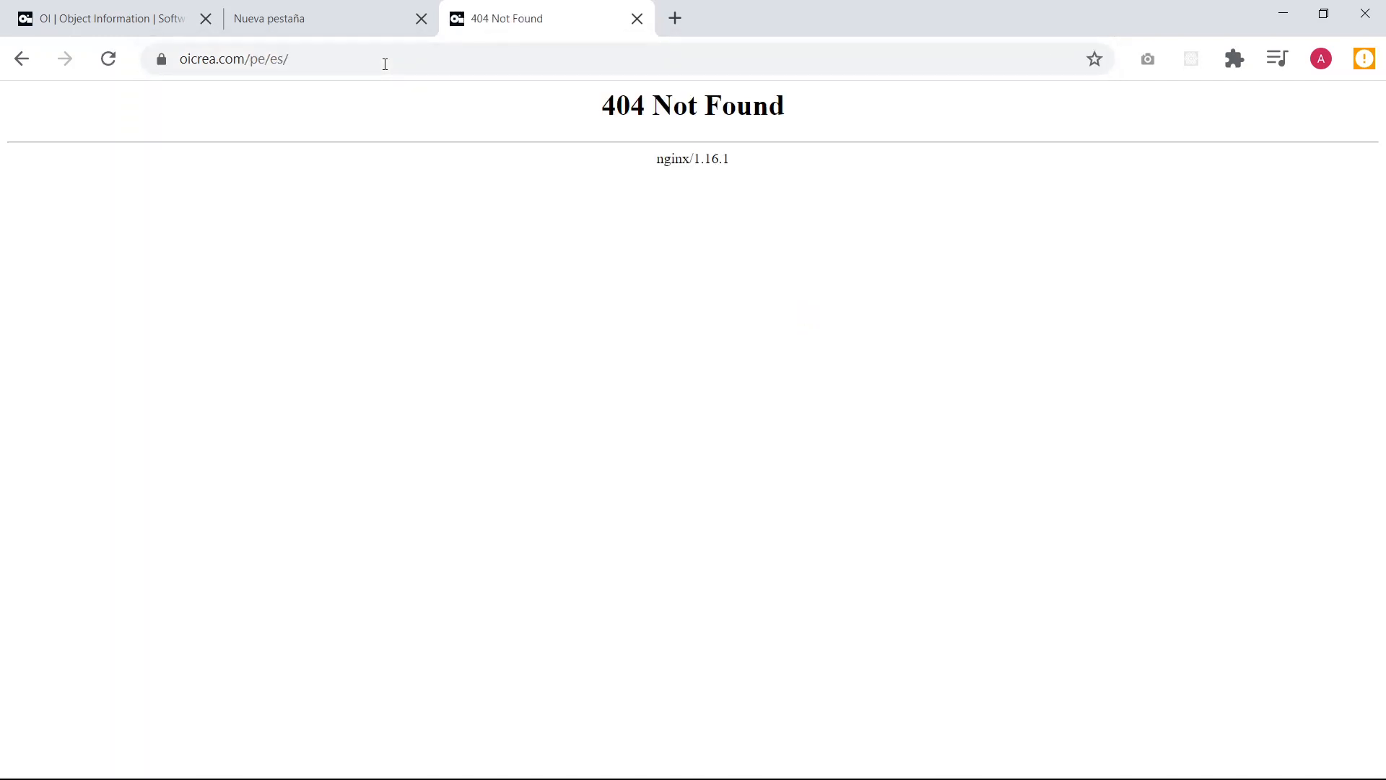
drag(251, 58, 418, 48)
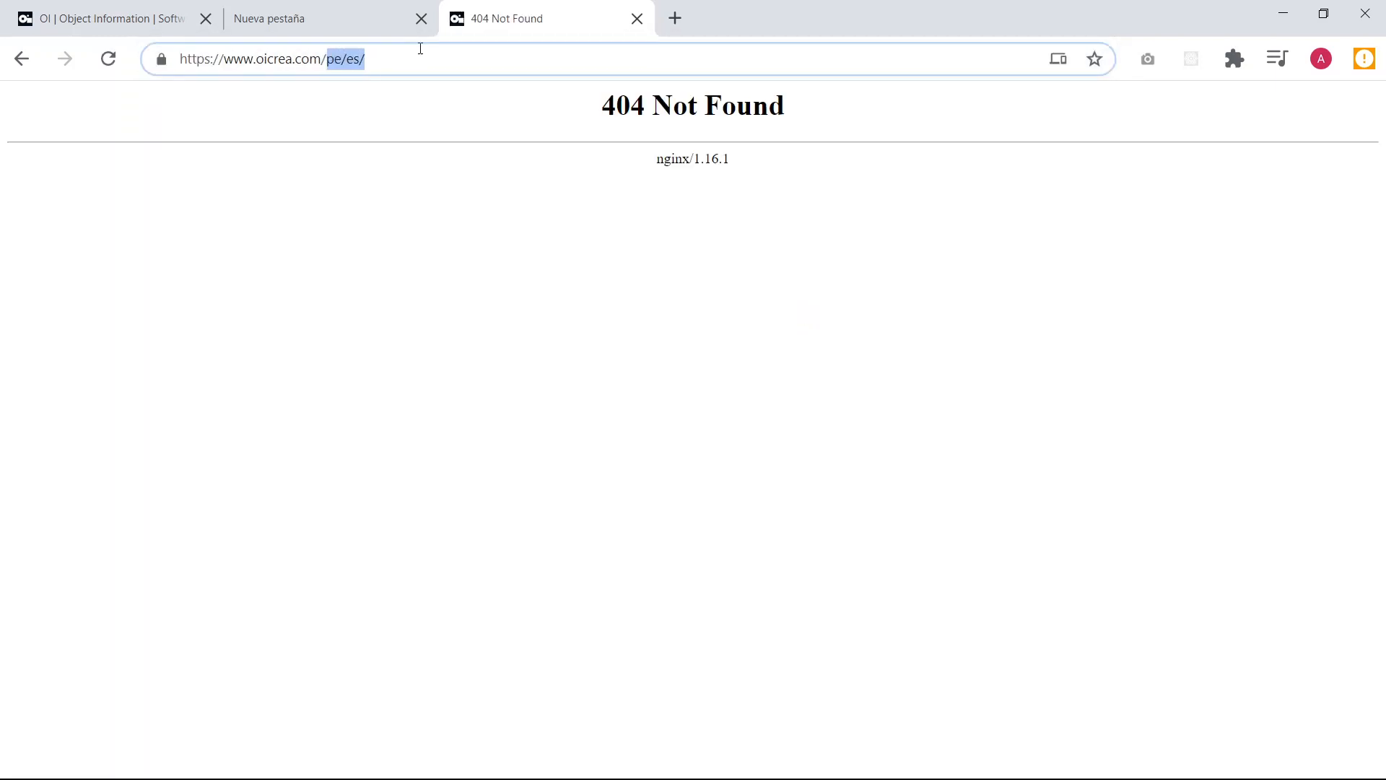
text(oi)
key(Return)
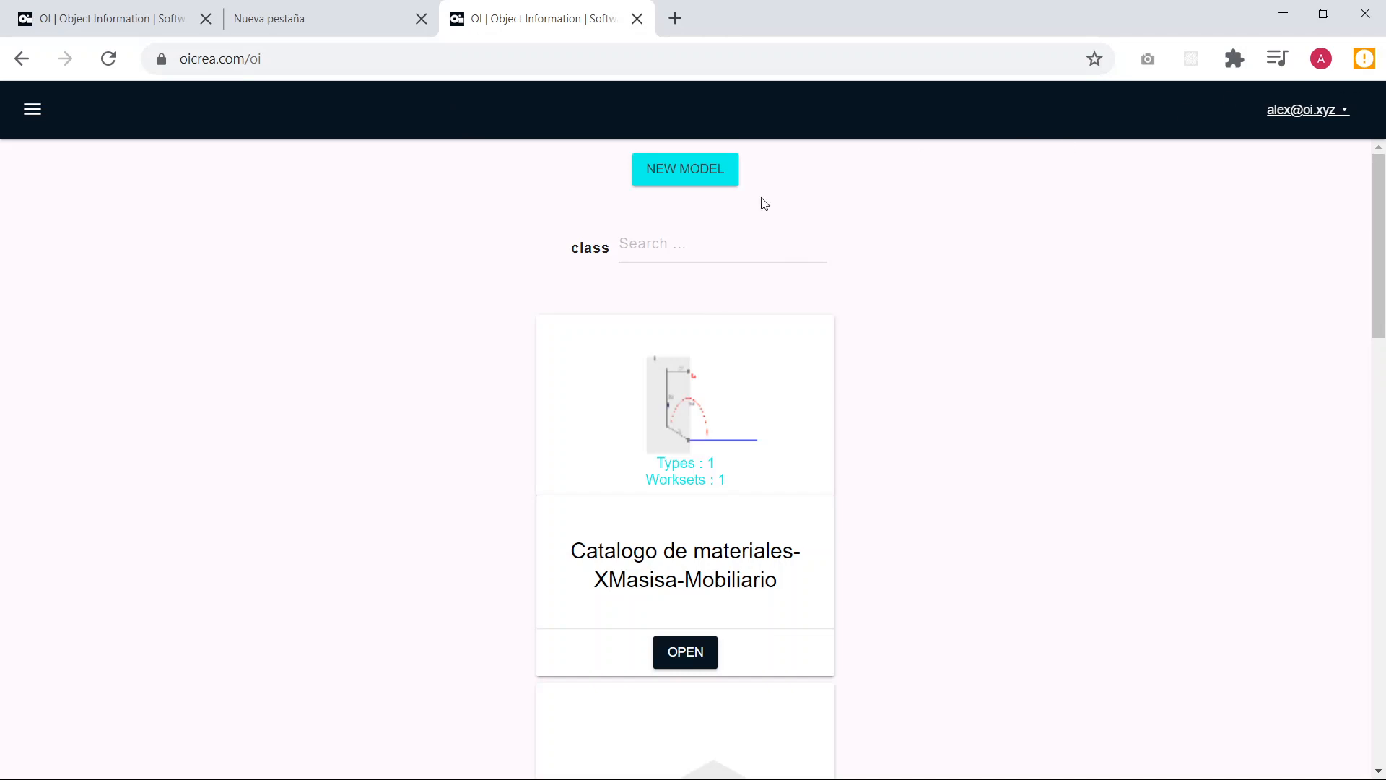
click(1343, 110)
click(1347, 112)
Open oicrea.com in a new browser tab and review the subscription plans on its pricing page.
click(677, 19)
text(oicrea.com)
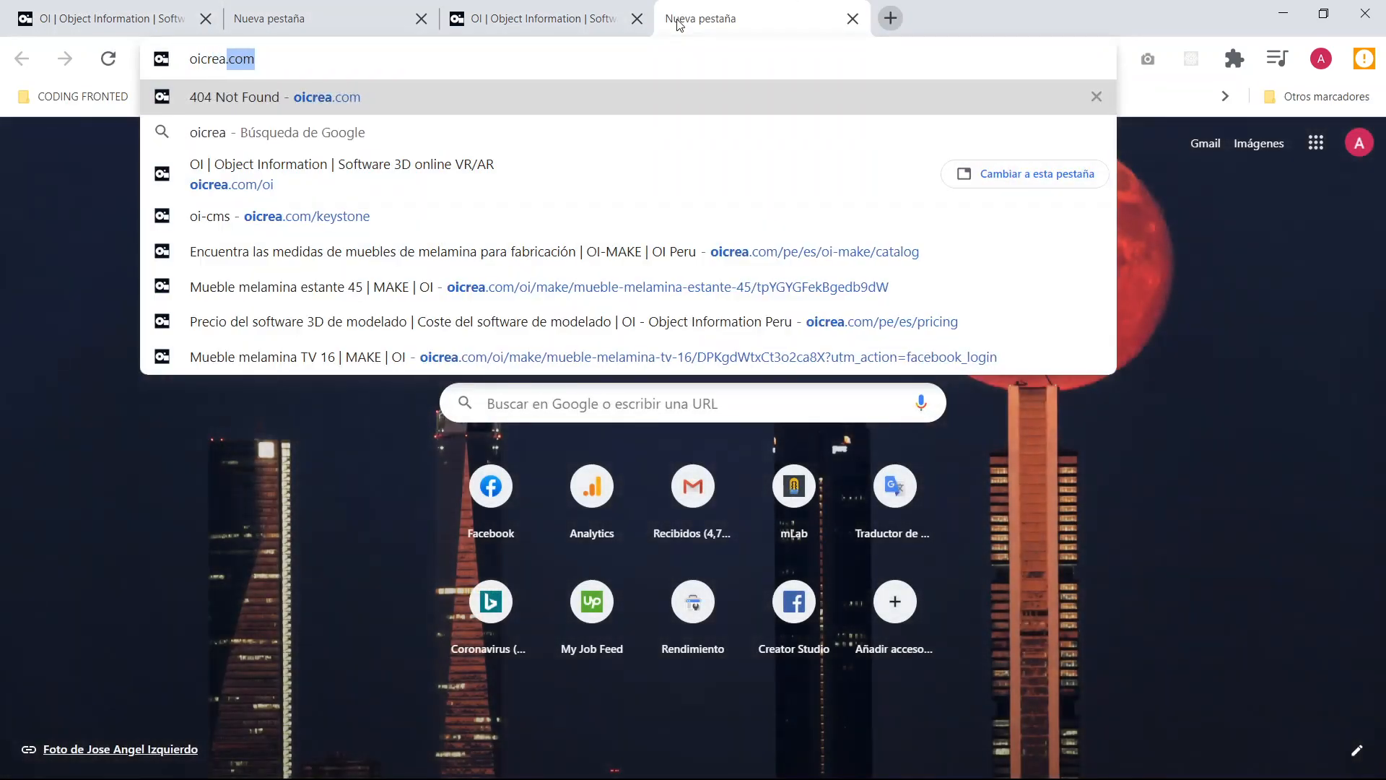
key(Return)
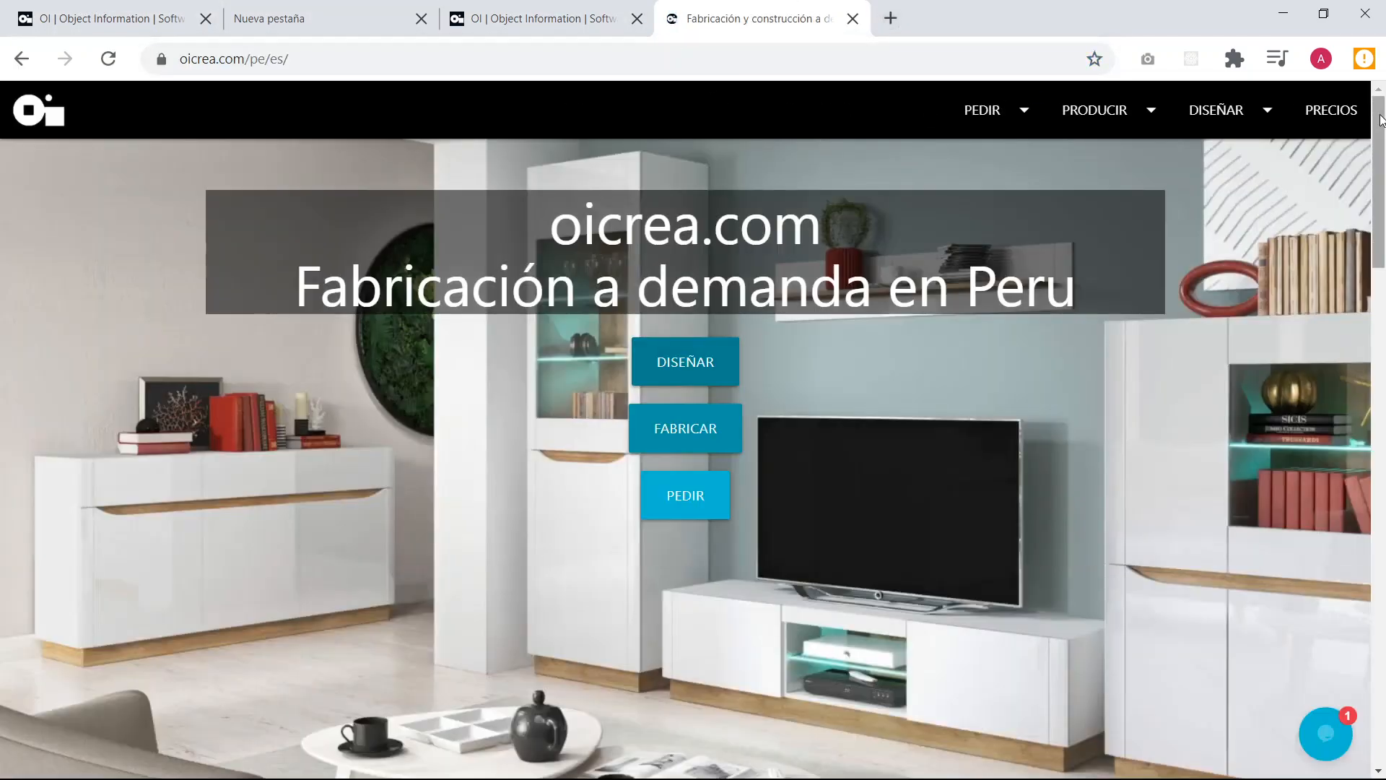
click(1313, 115)
scroll(350, 436, down, 3)
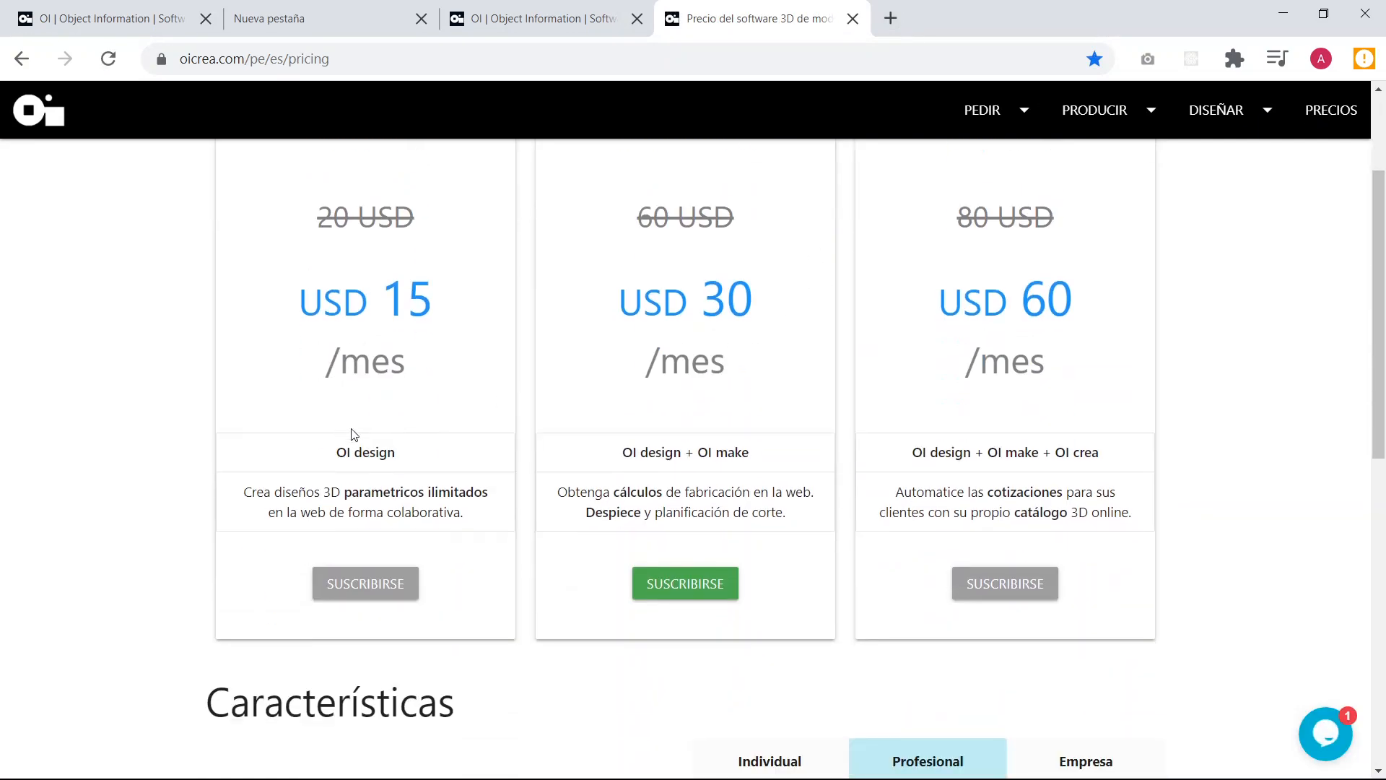
scroll(361, 404, up, 3)
scroll(368, 347, down, 1)
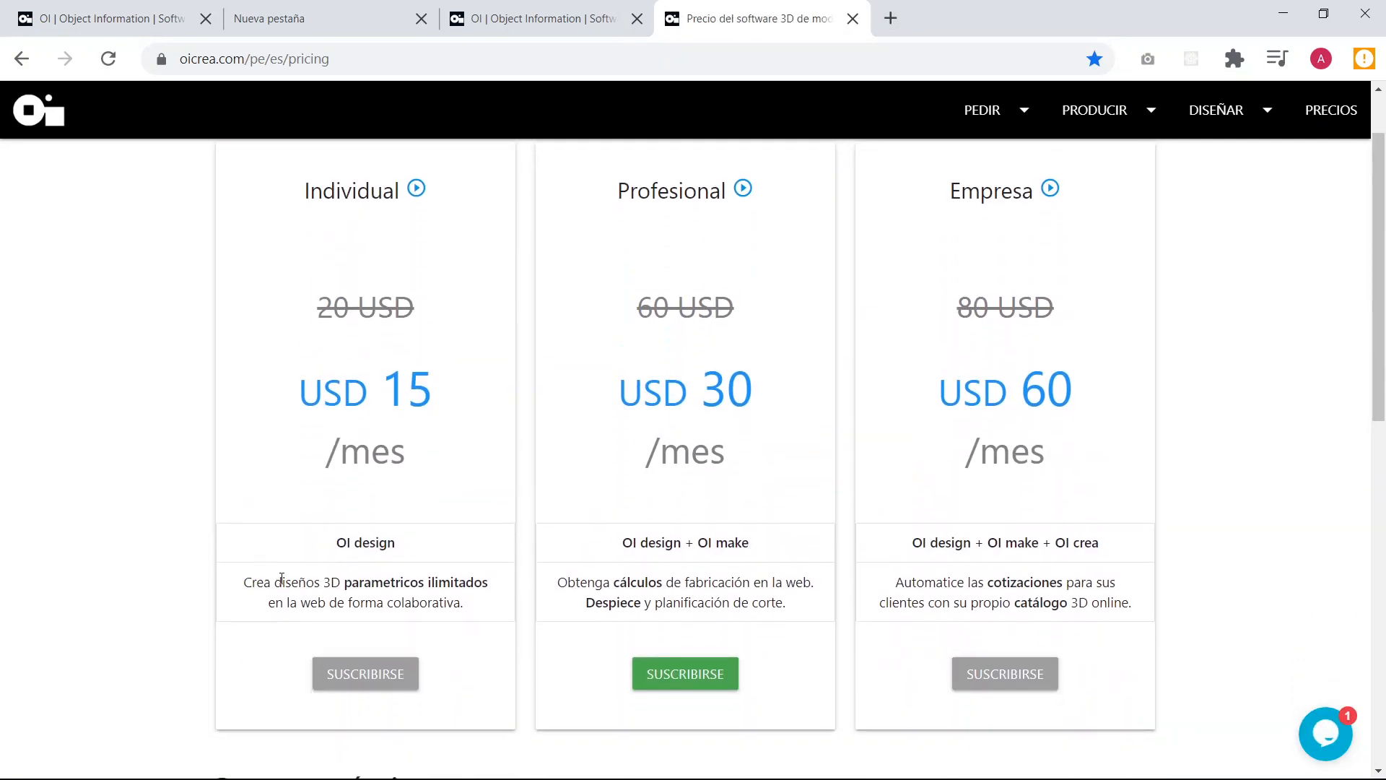
click(550, 8)
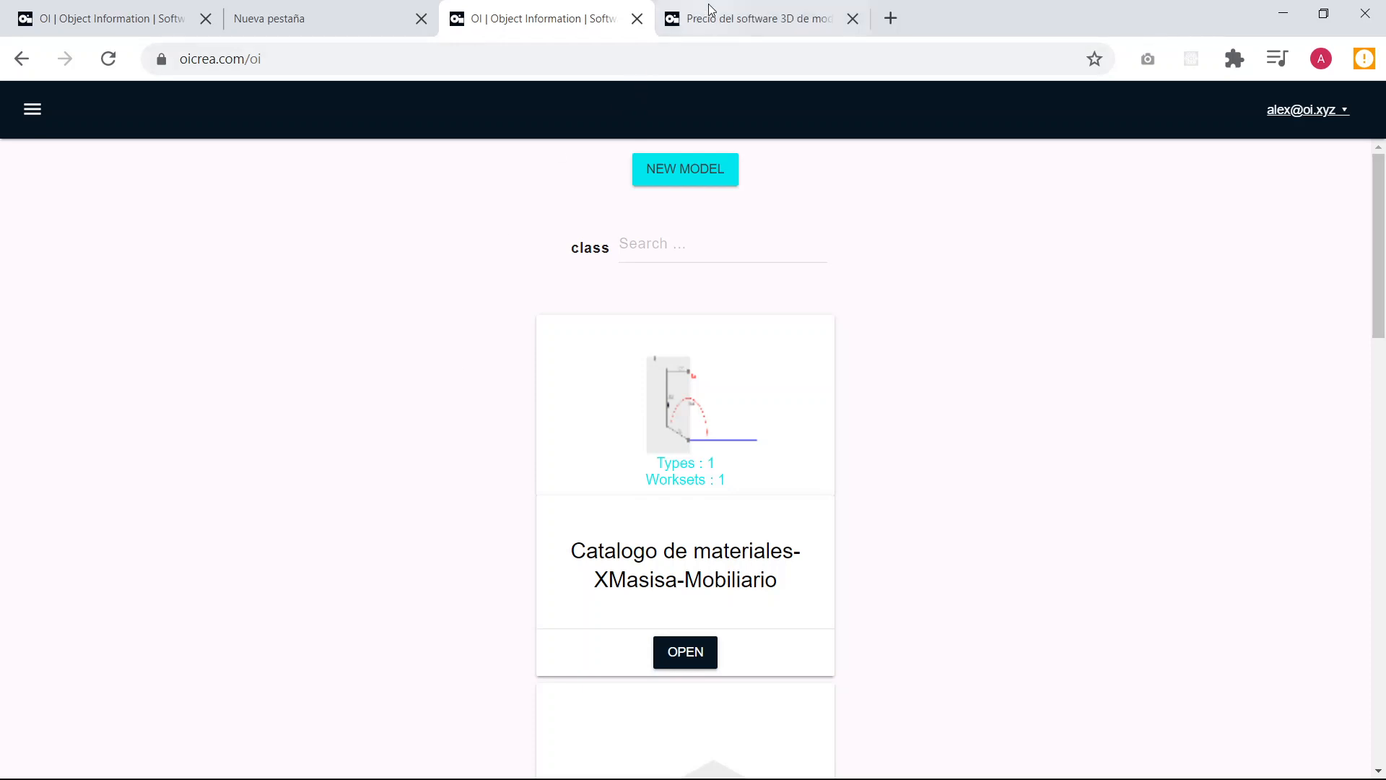
click(733, 8)
scroll(685, 386, up, 1)
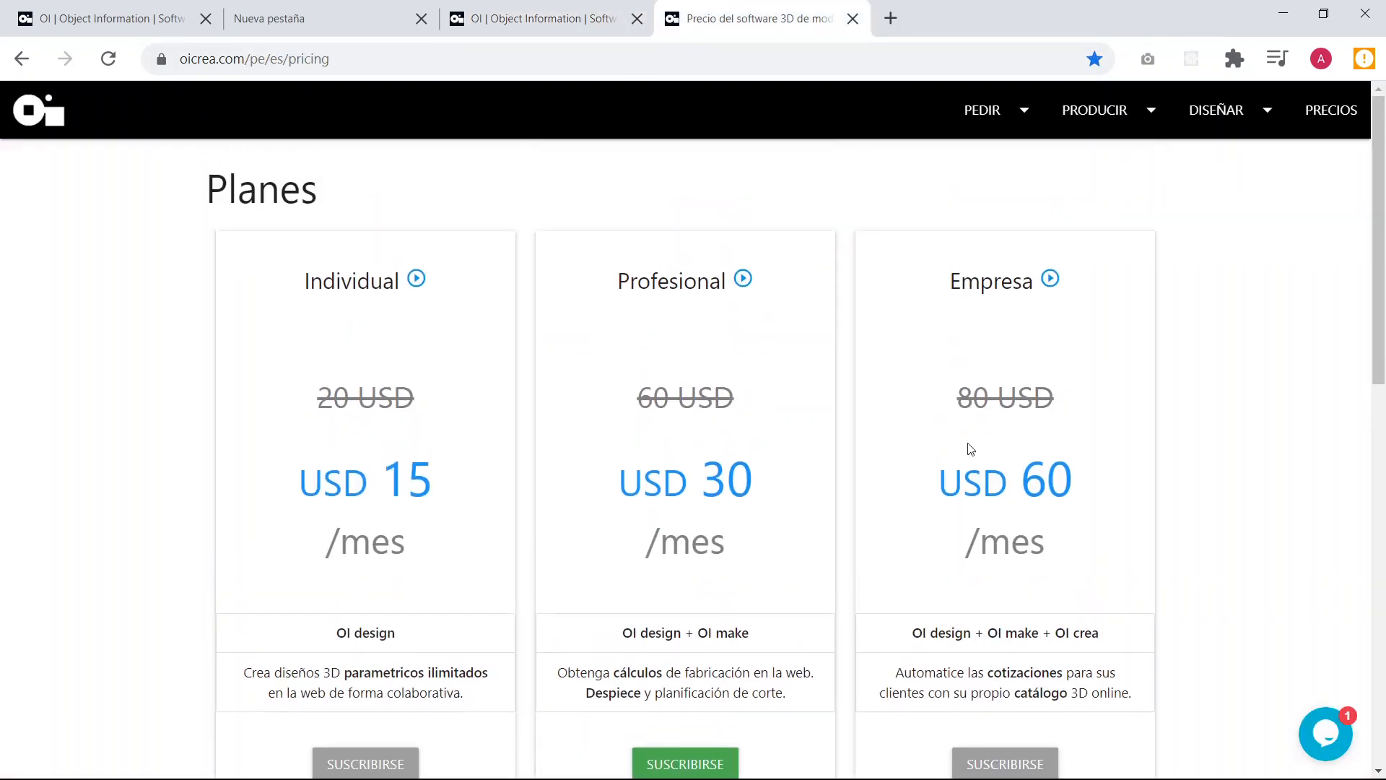
Return to the OI model list, create a new model and name it "Mesa porta laptop" in its properties.
click(497, 11)
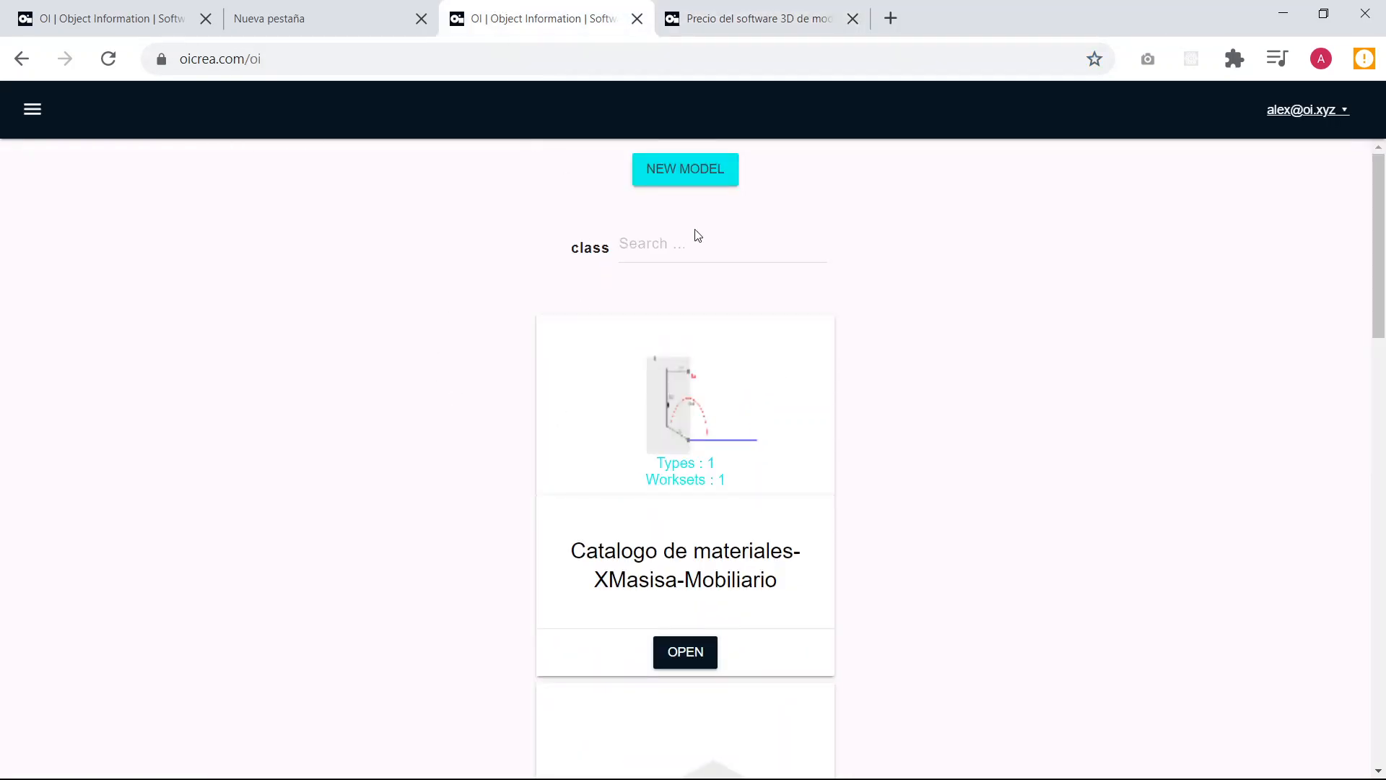
click(654, 176)
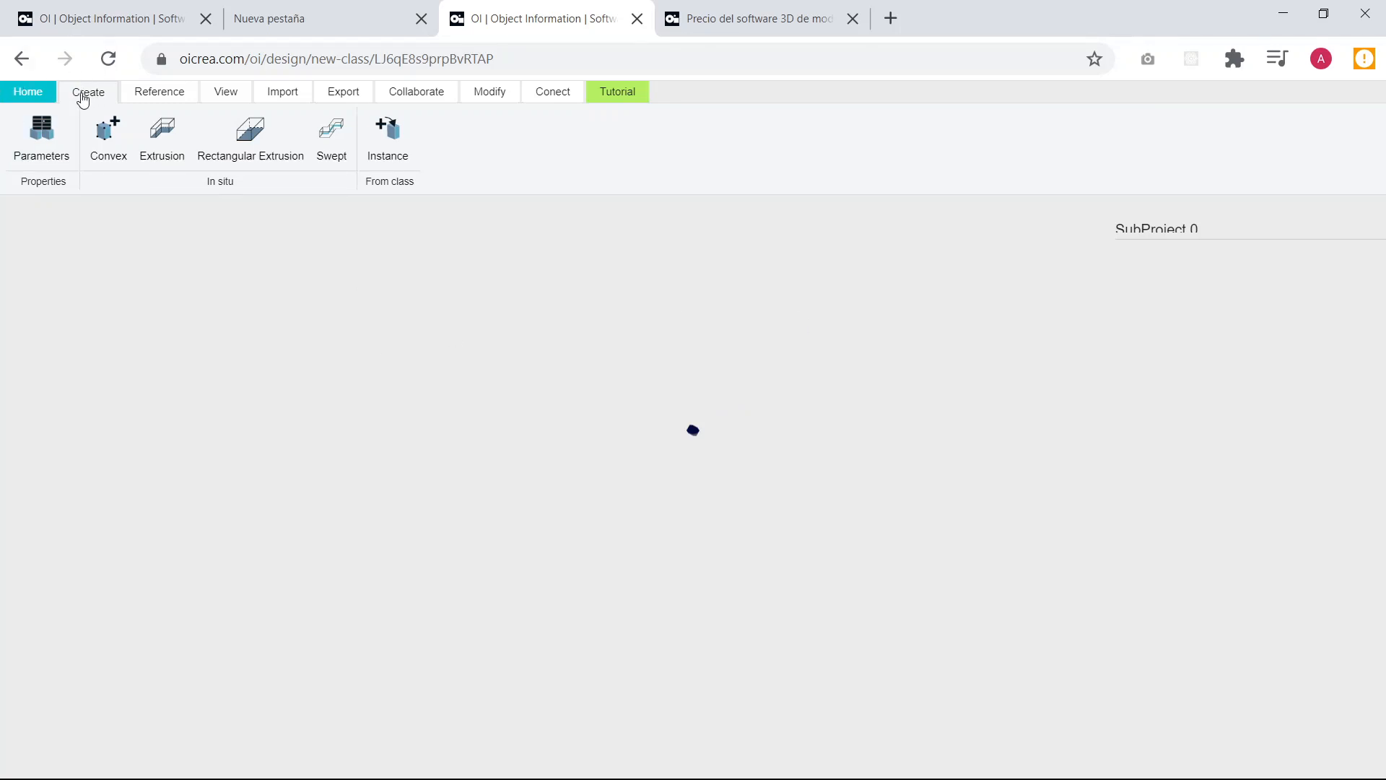
click(46, 144)
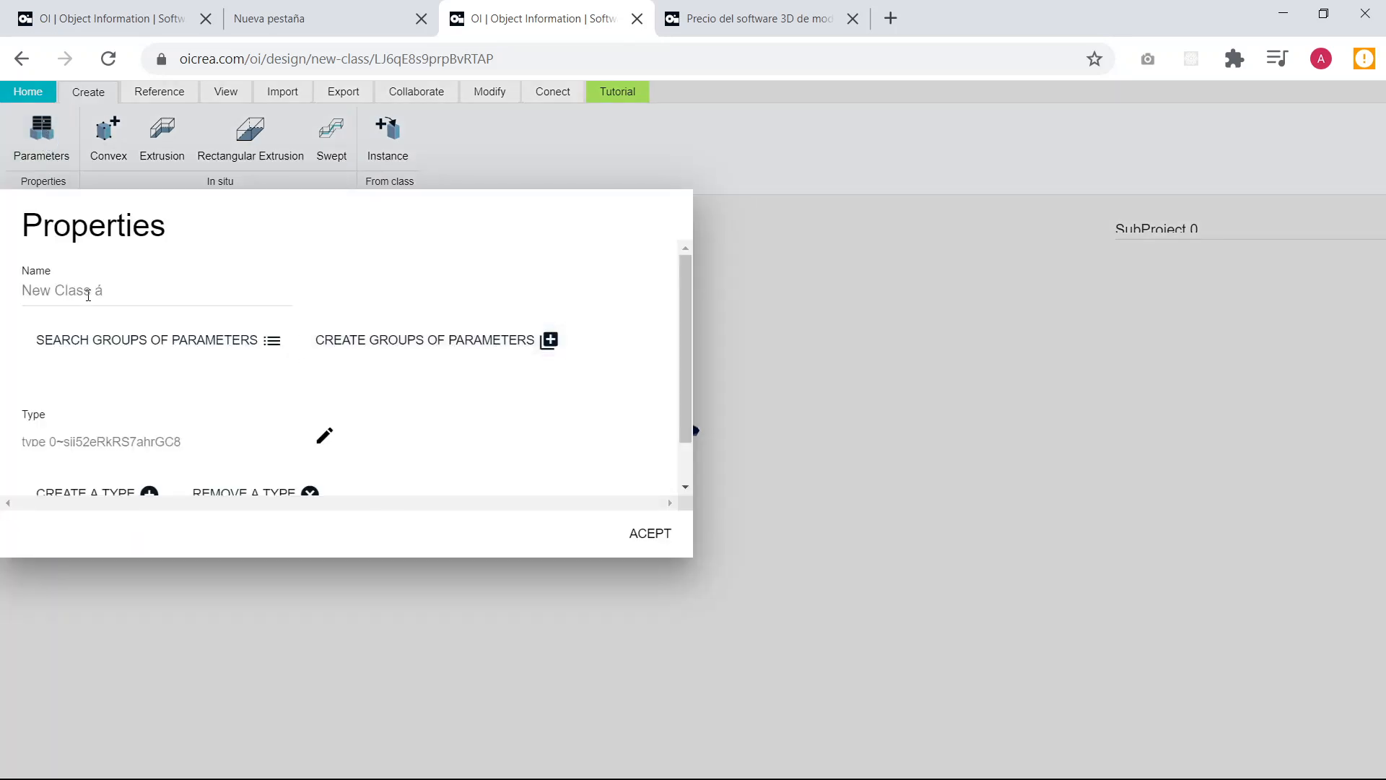
double_click(119, 290)
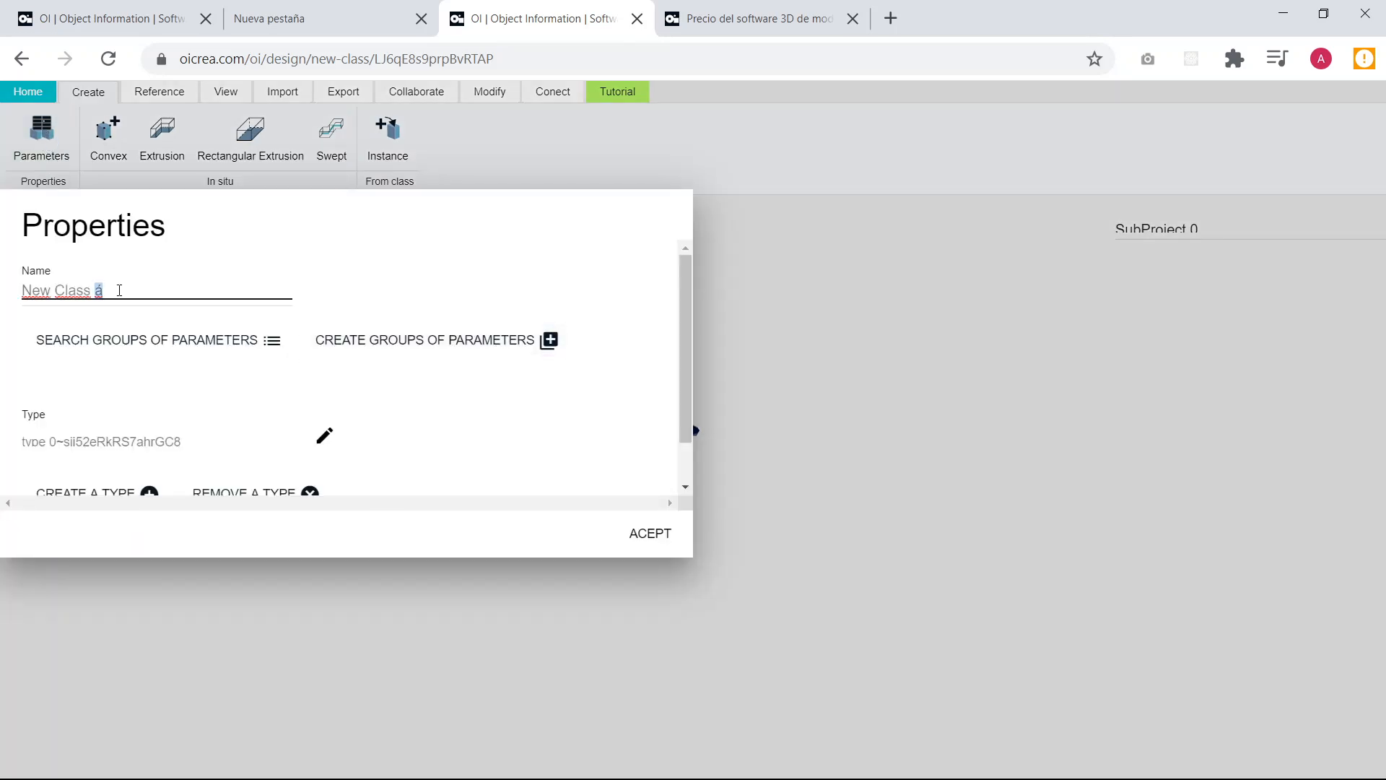
drag(119, 290, 3, 292)
text(Mesa pora)
key(BackSpace)
key(BackSpace)
text(ta laptop)
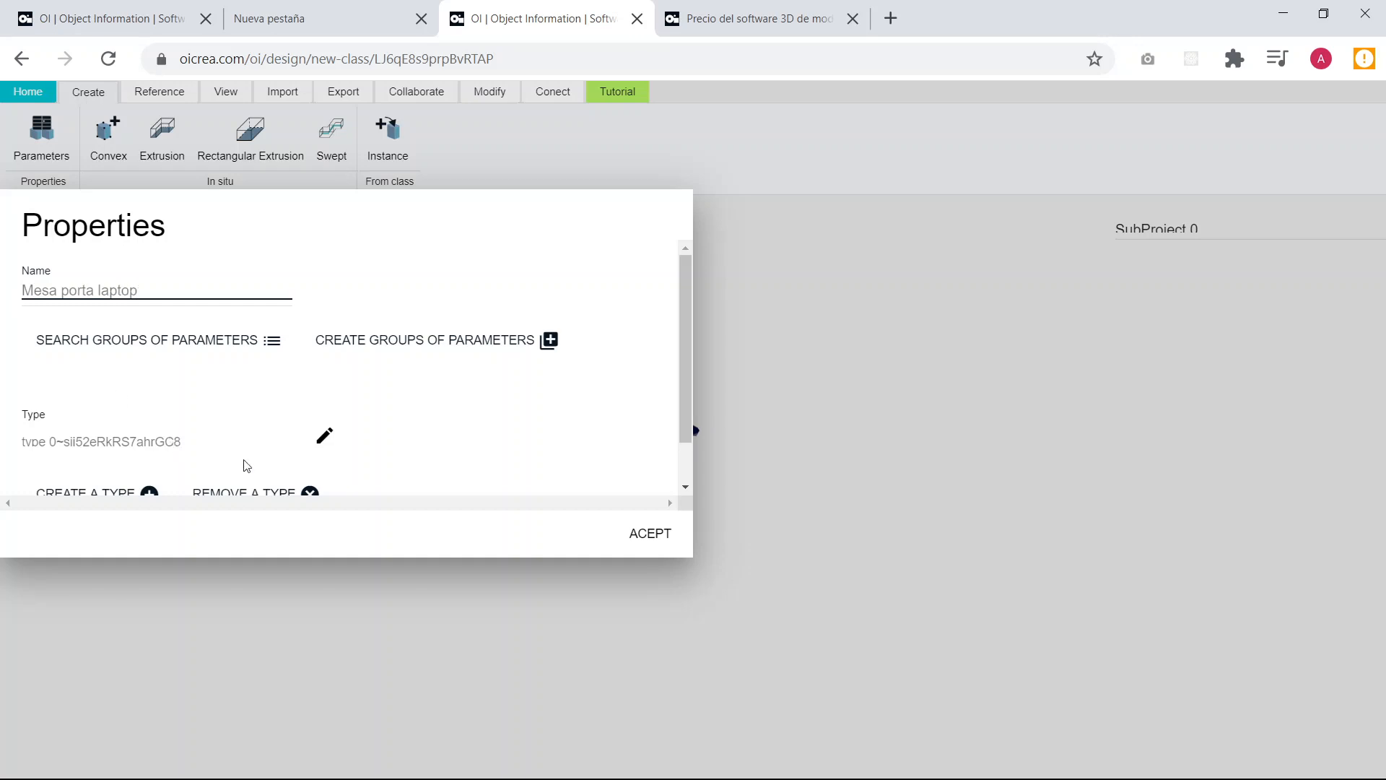
click(554, 269)
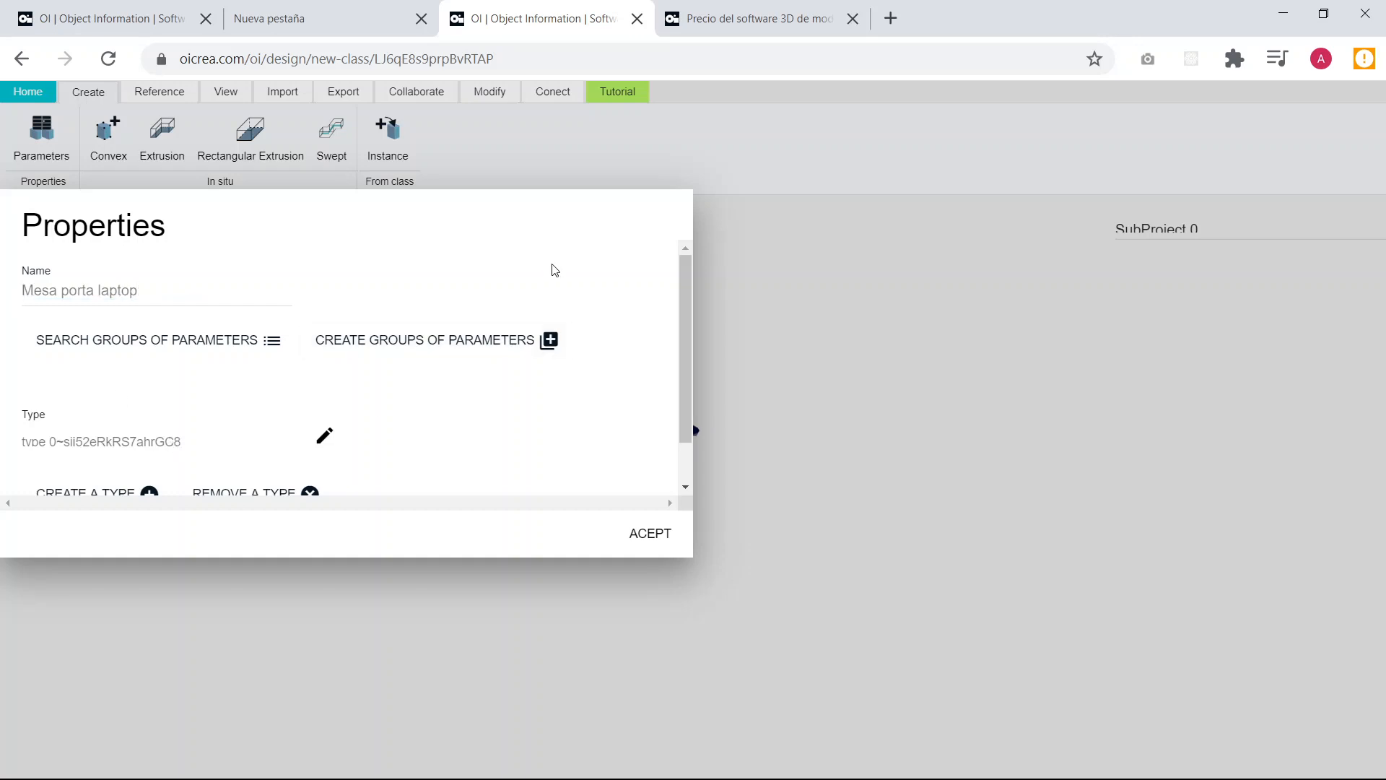
Create a parameter group for the model and name it "Geometría".
scroll(563, 281, down, 1)
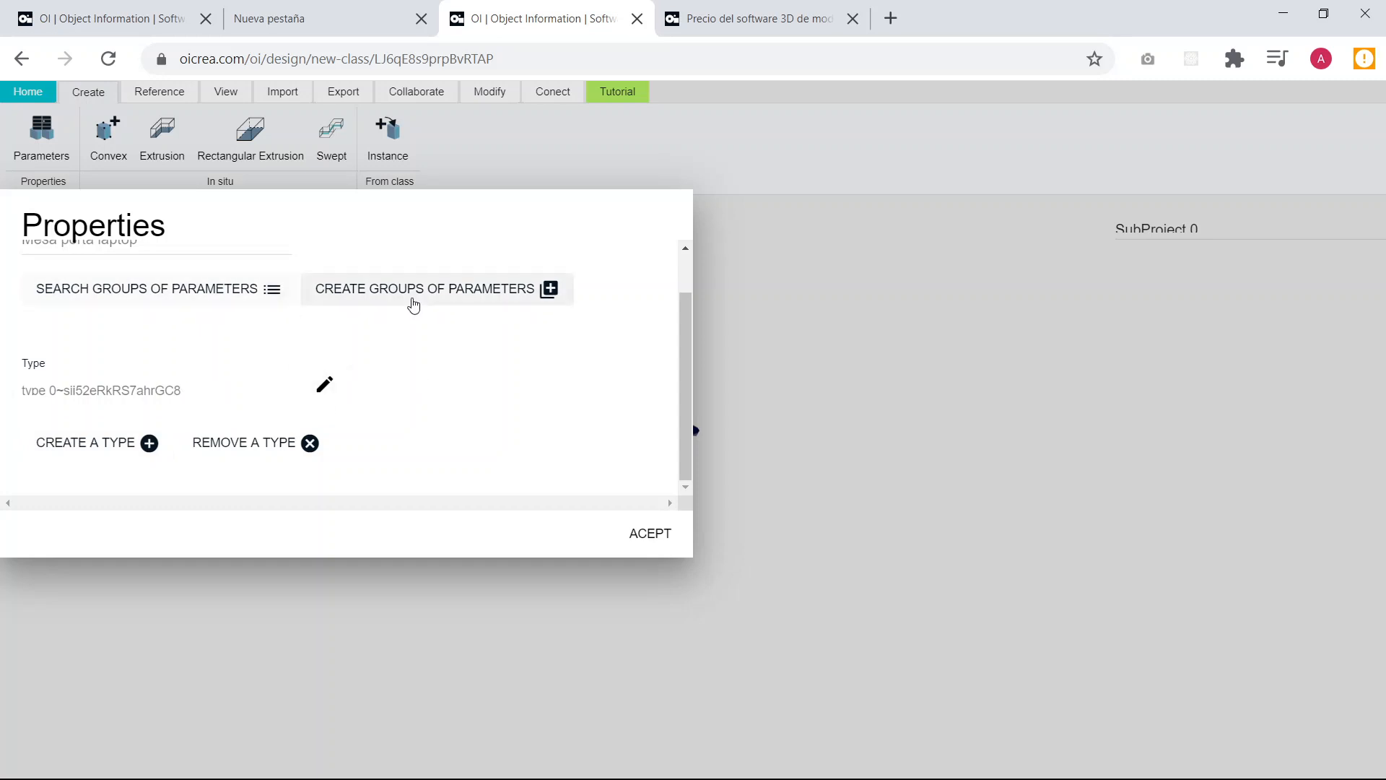
click(441, 294)
scroll(488, 358, down, 1)
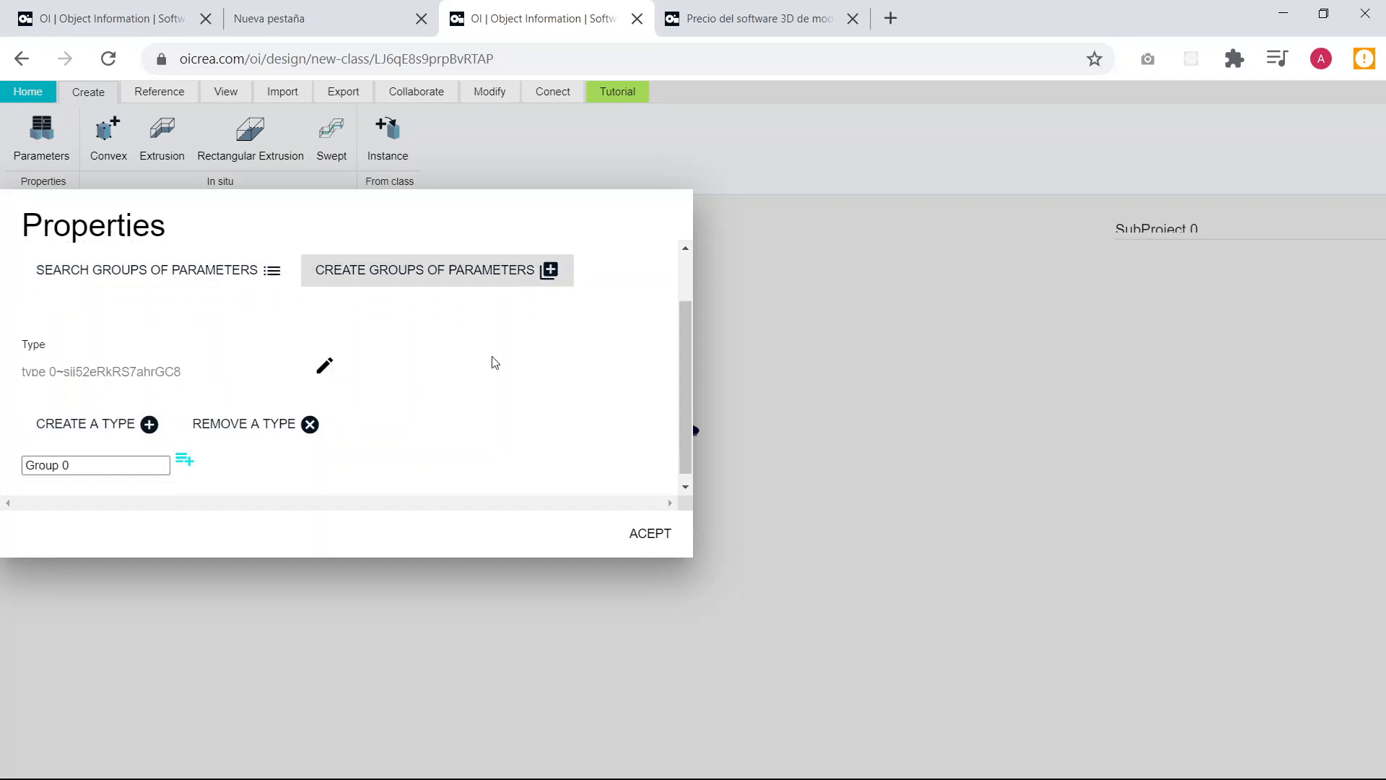
click(54, 454)
drag(146, 455, 4, 456)
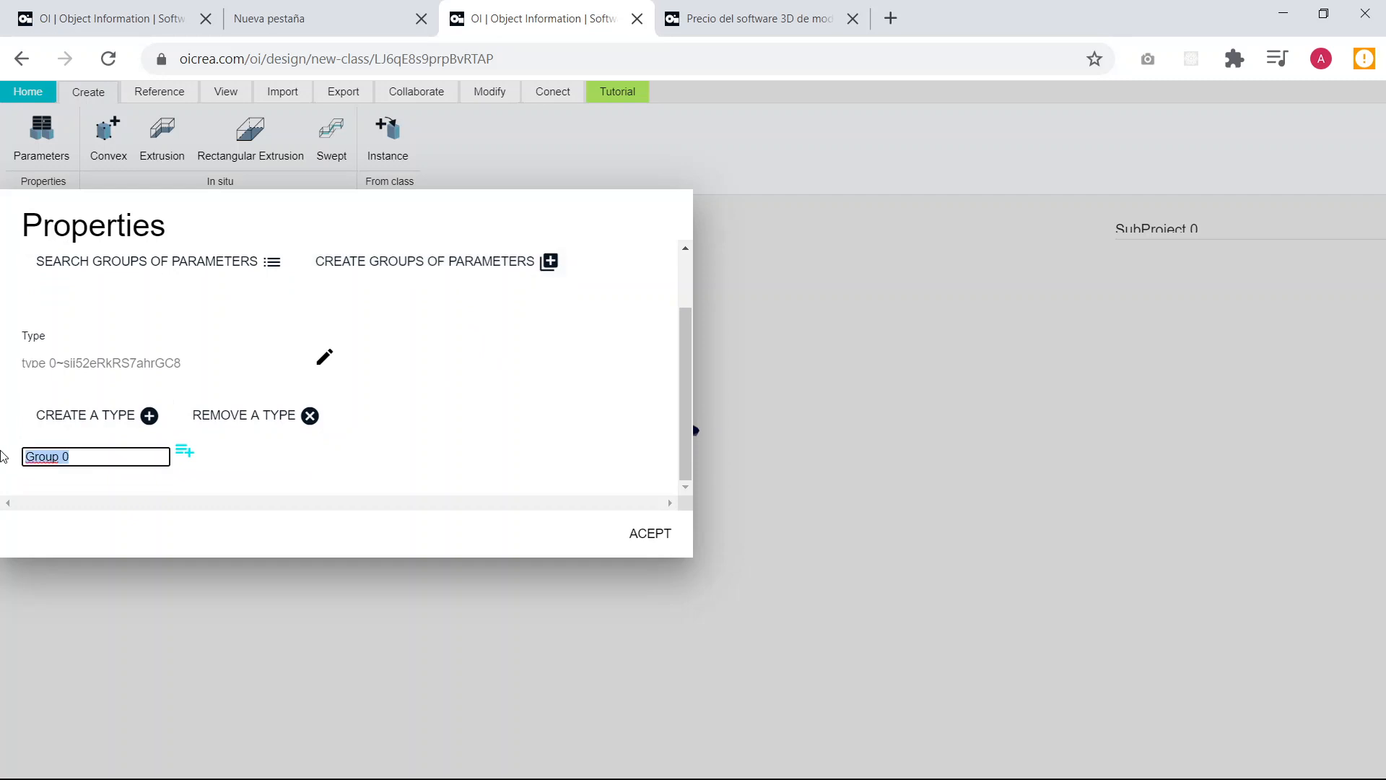
text(Geometría)
Add a parameter named "ancho" to the Geometría group with value 0.7 and type Instance.
click(185, 450)
scroll(282, 439, down, 1)
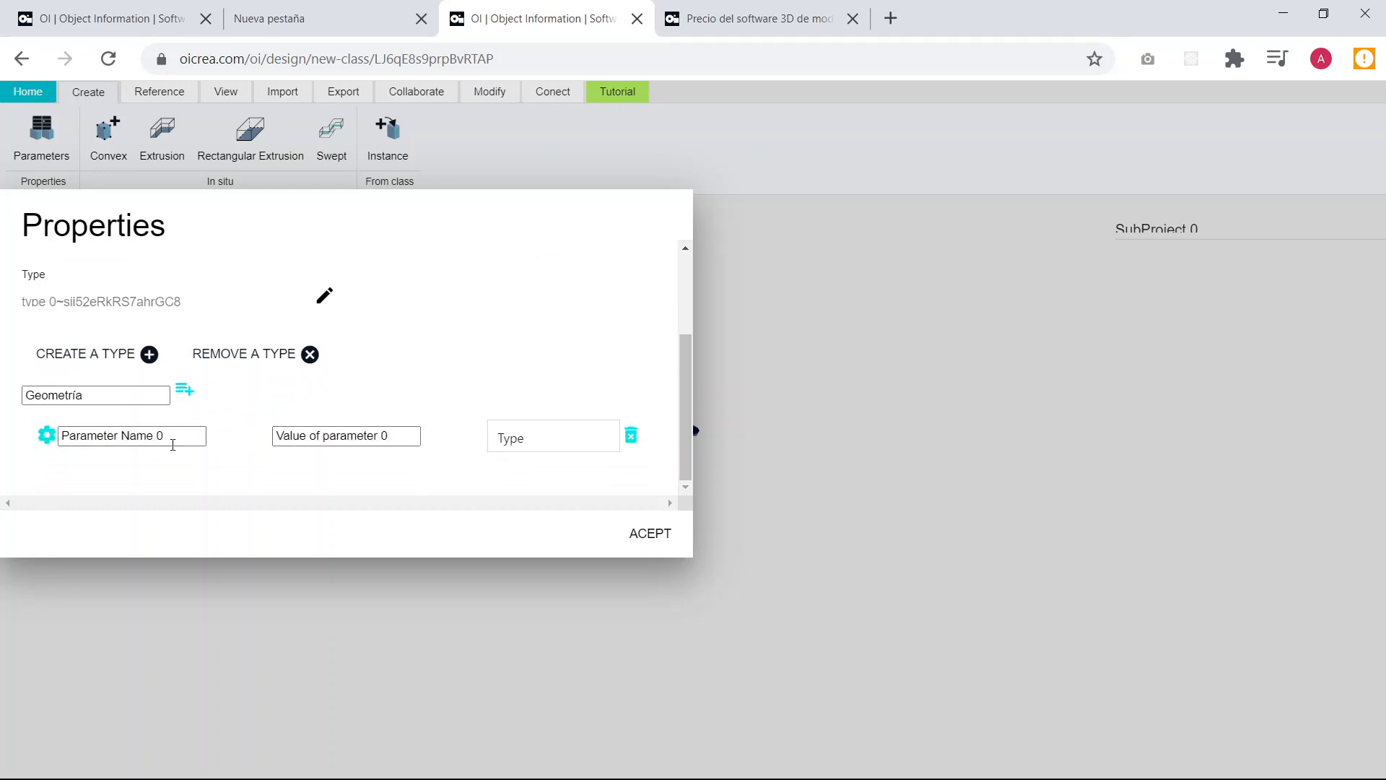
drag(173, 440, 65, 440)
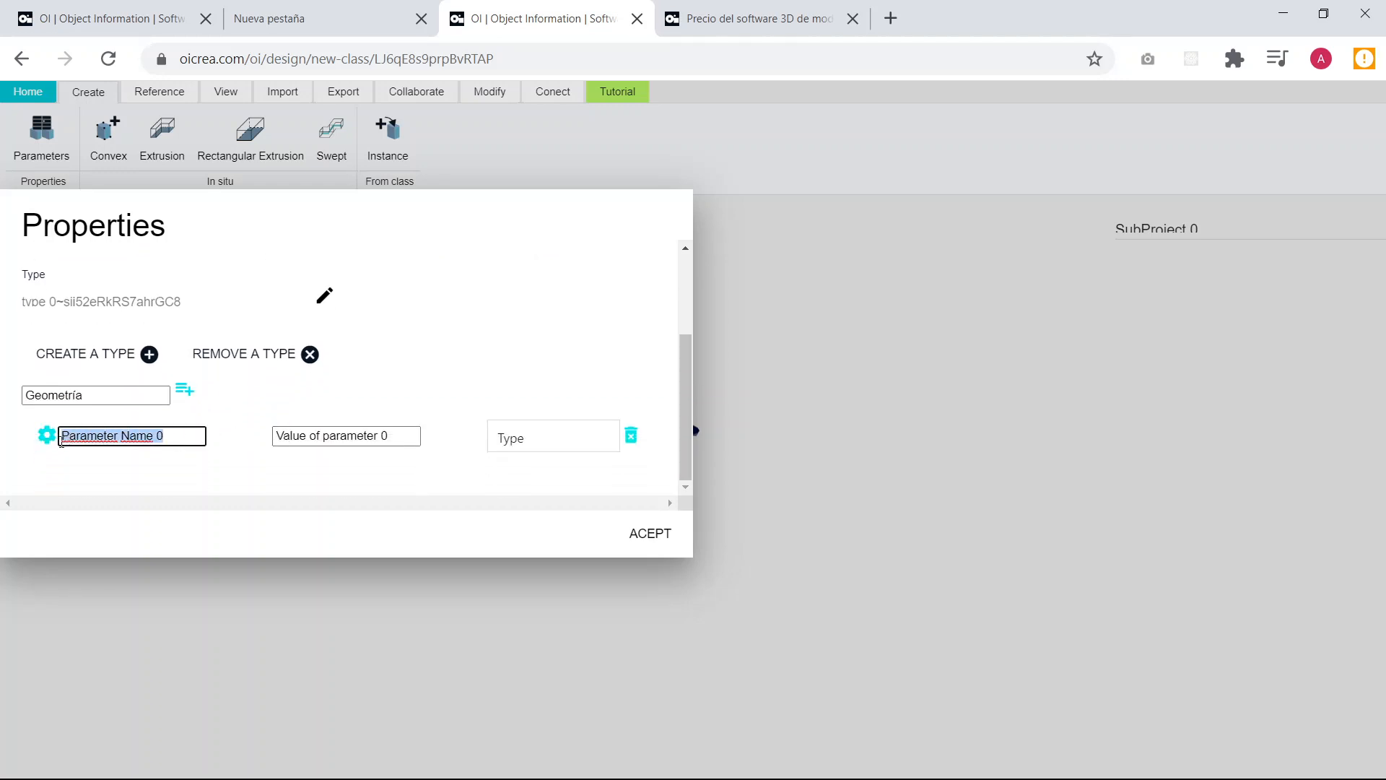
text(anch)
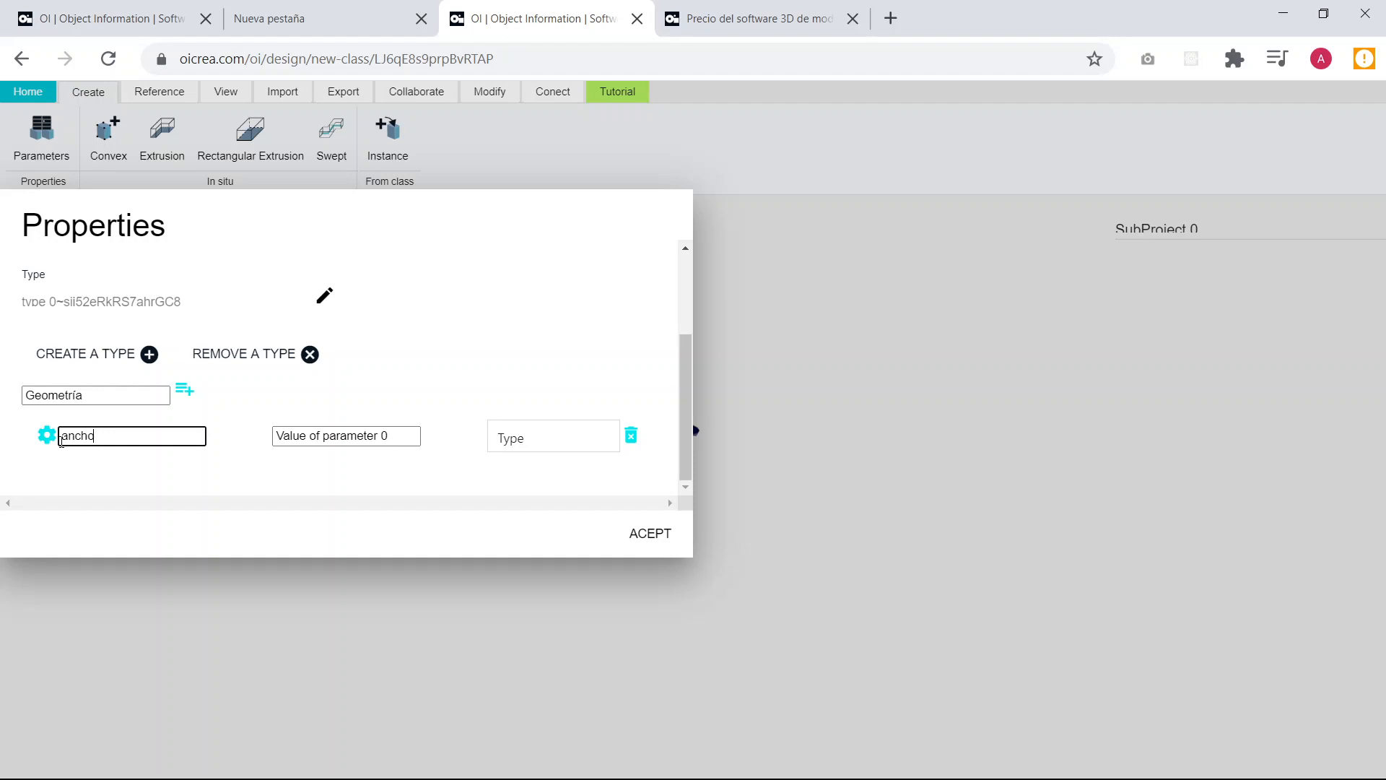
text(o)
drag(409, 435, 261, 451)
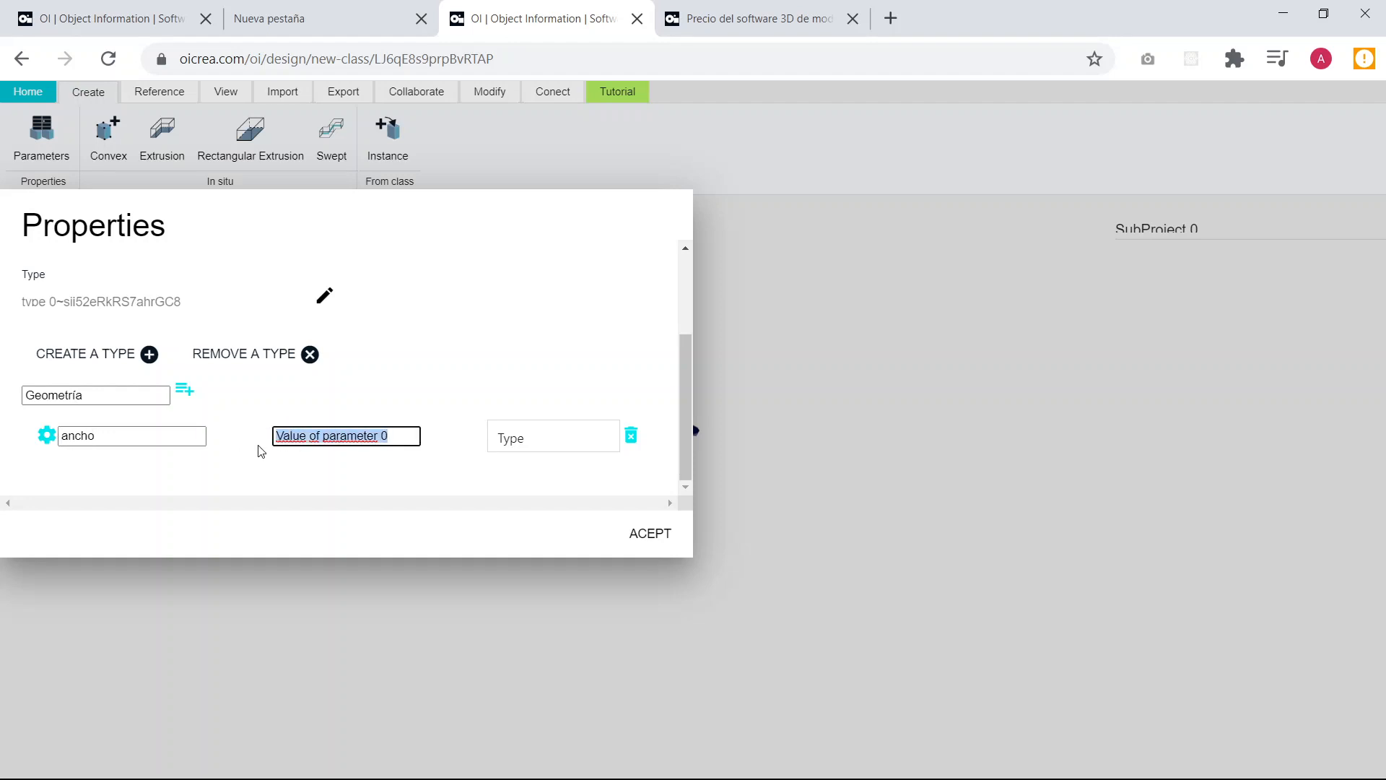
text(0.7)
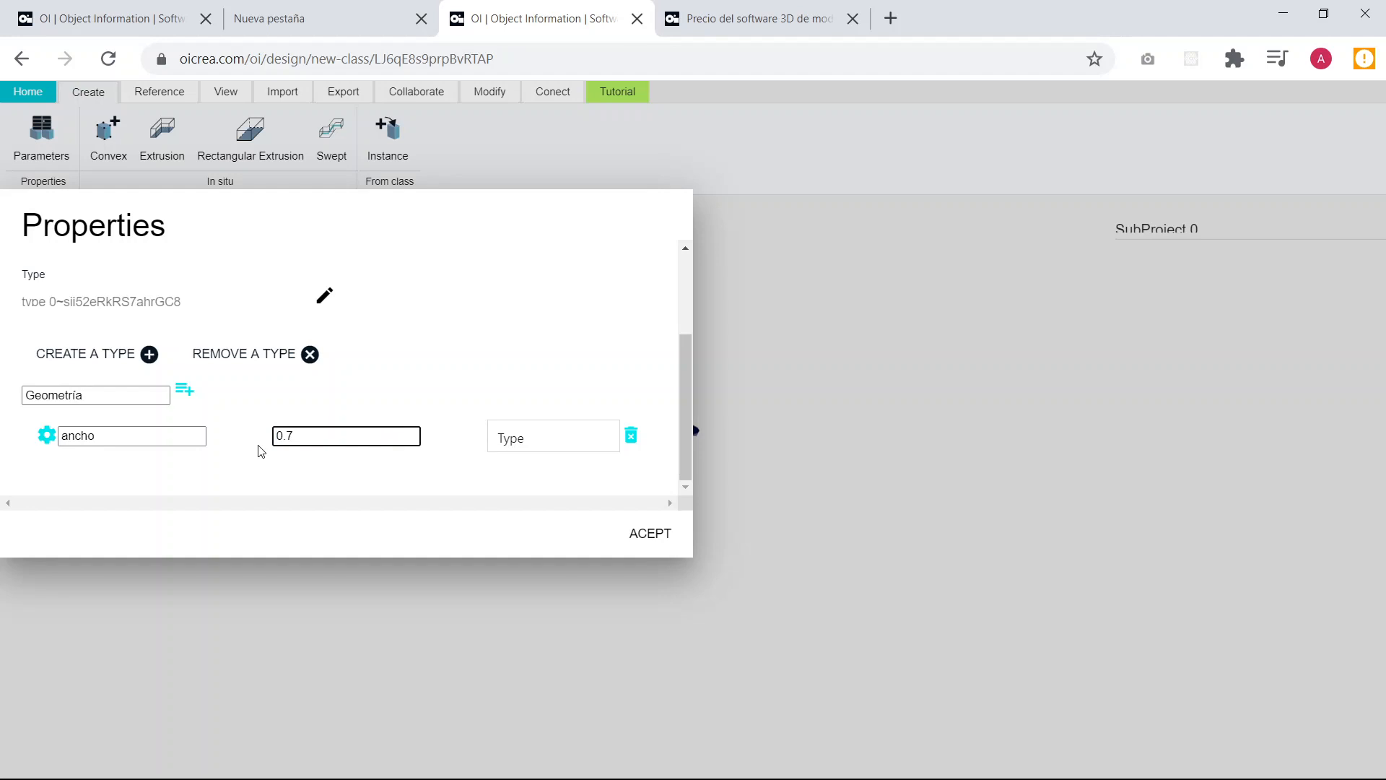
click(522, 442)
click(530, 481)
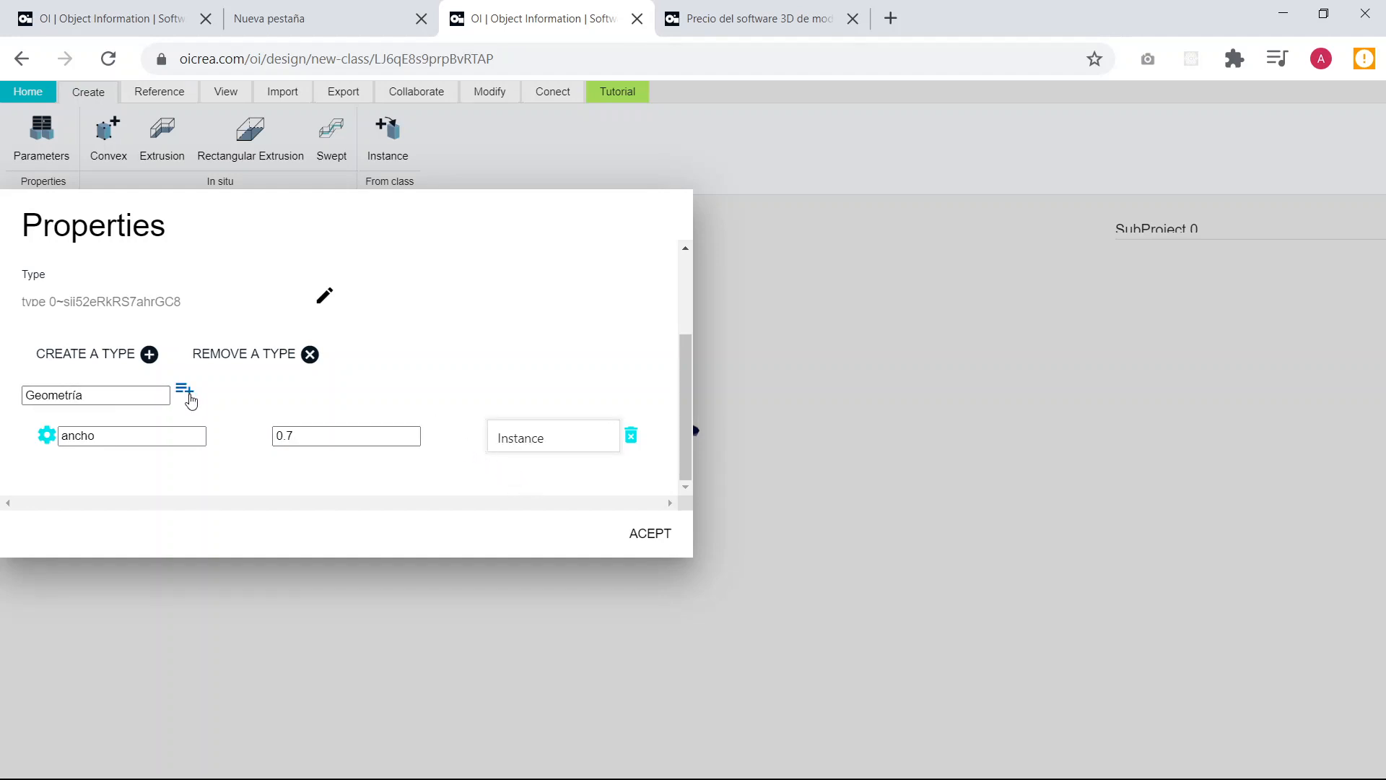
Add a parameter "largo" with value 0.7 and type Instance to the Geometría group, and set ancho to 0.3.
click(185, 393)
scroll(144, 422, down, 1)
drag(172, 437, 62, 442)
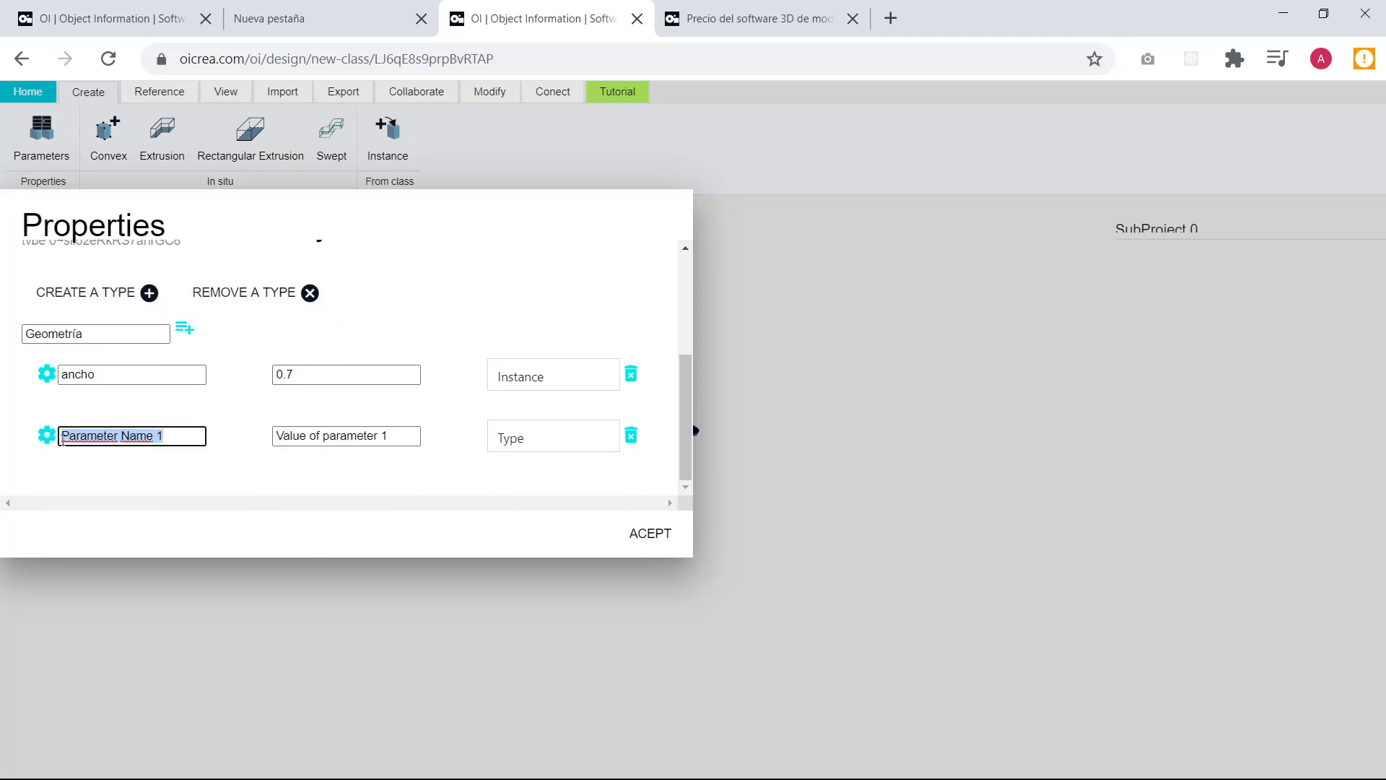
text(argo)
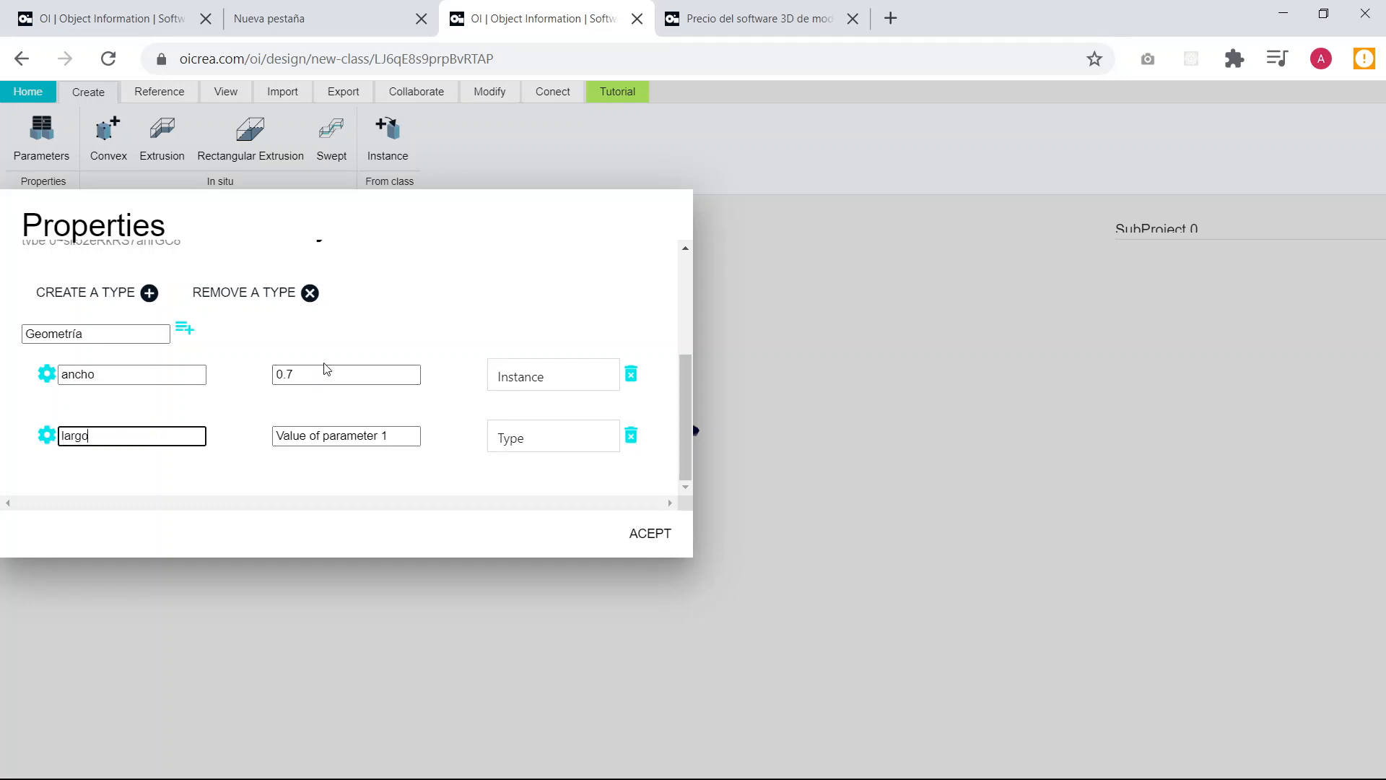
click(310, 378)
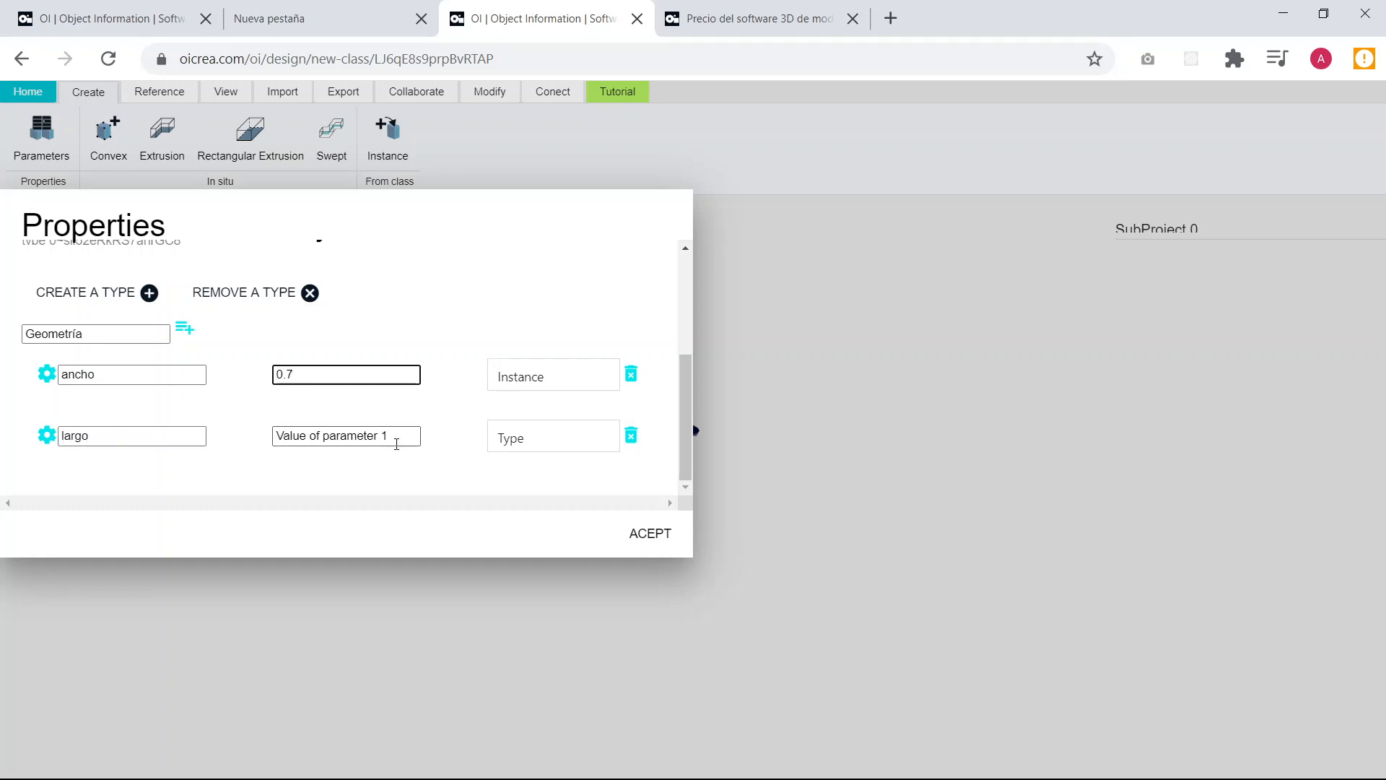
drag(415, 436, 268, 445)
text(0.7)
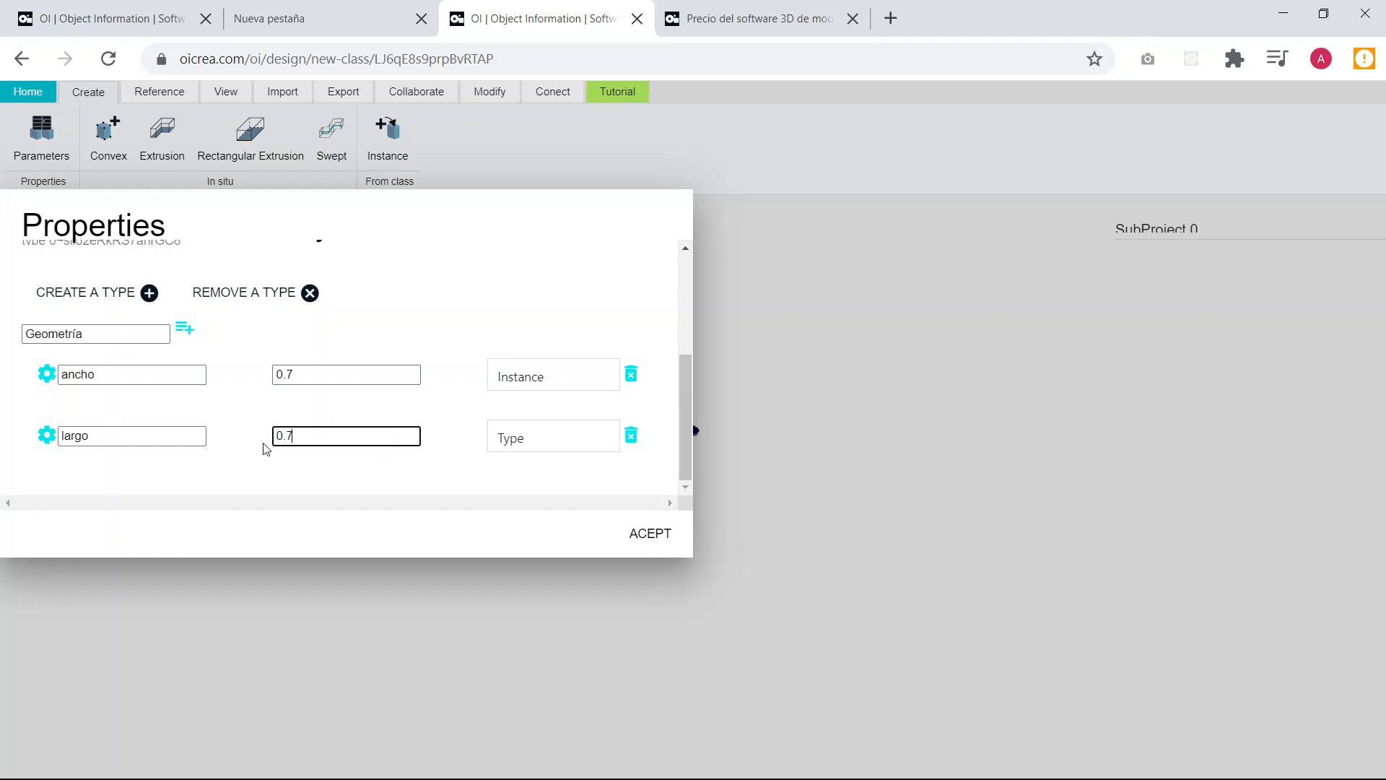
click(315, 376)
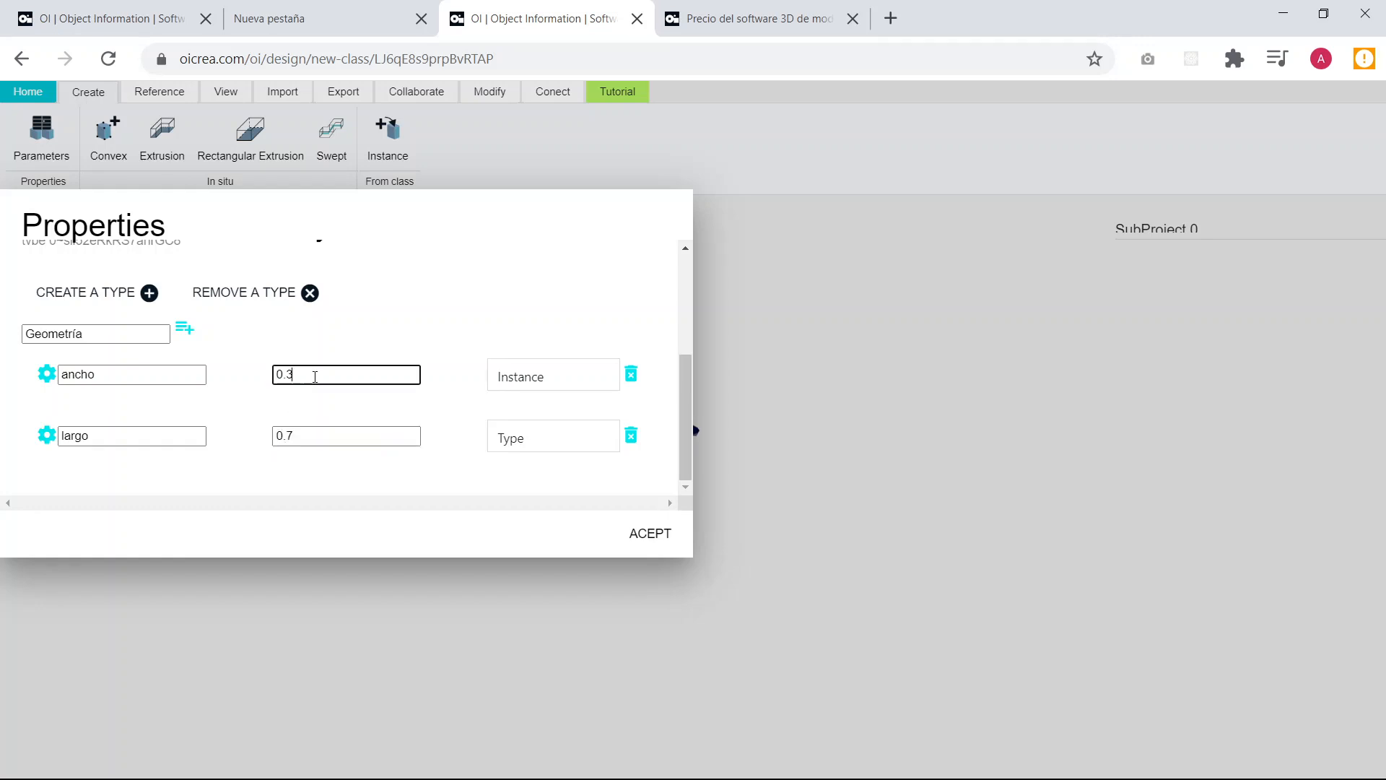
click(554, 440)
click(543, 487)
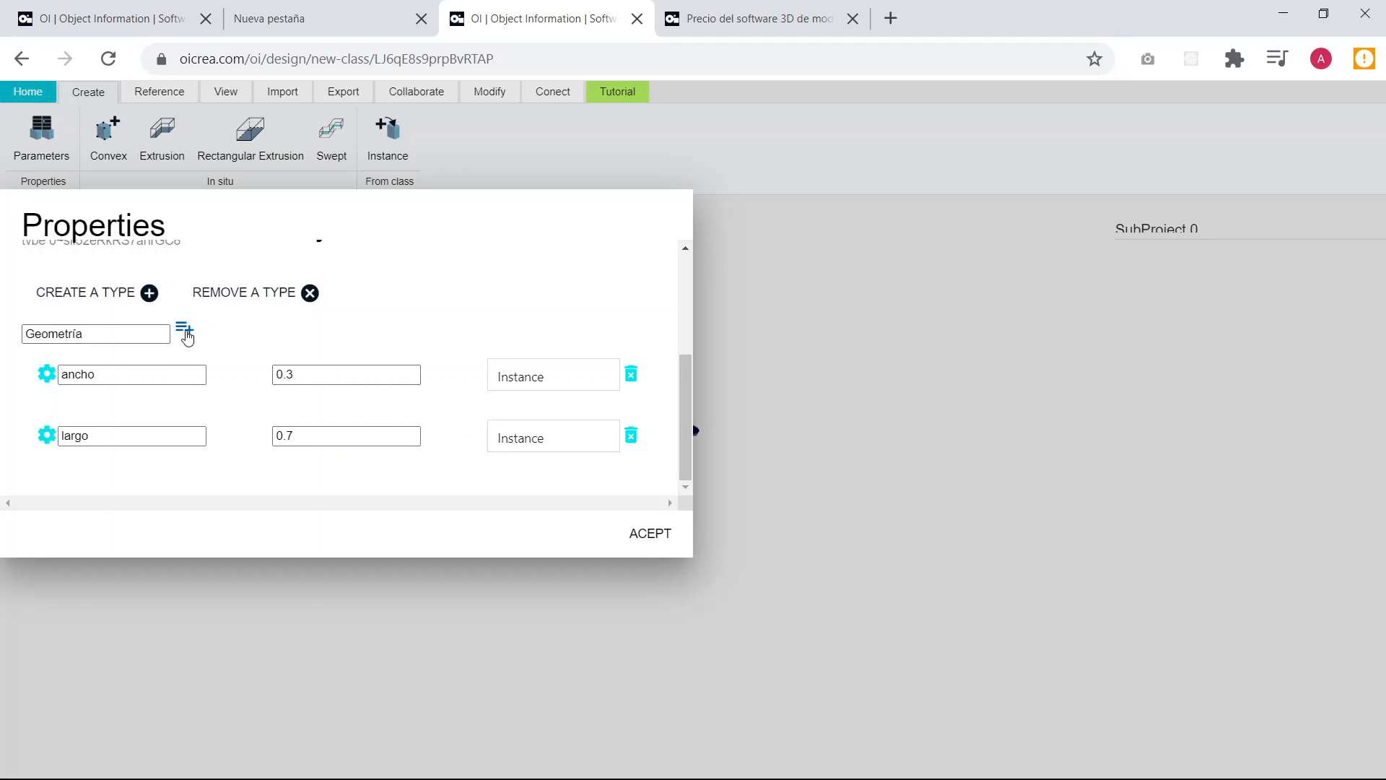
Add a parameter named "alto" to the Geometría group with value 0.2 and type Instance.
click(186, 336)
scroll(244, 402, down, 1)
double_click(187, 435)
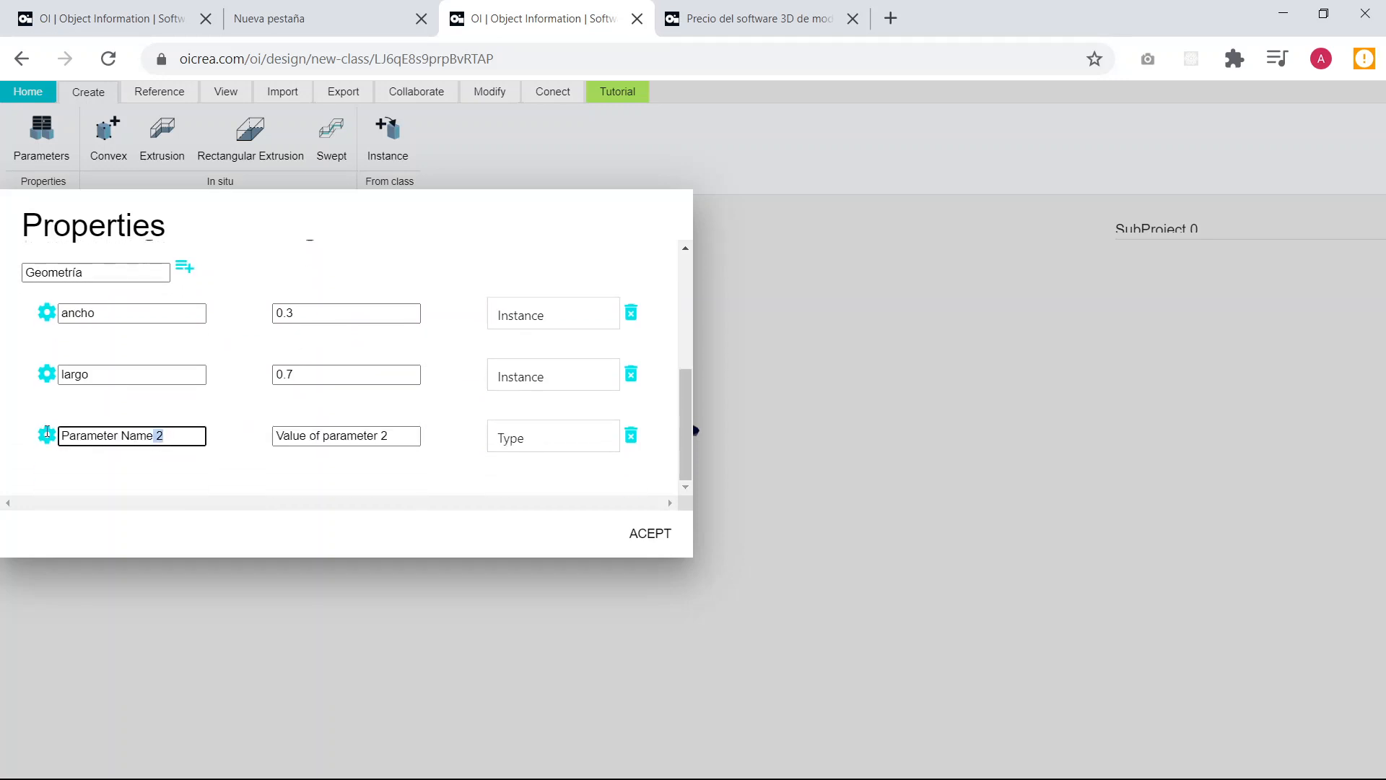
drag(46, 432, 32, 436)
text(alto)
drag(399, 436, 263, 441)
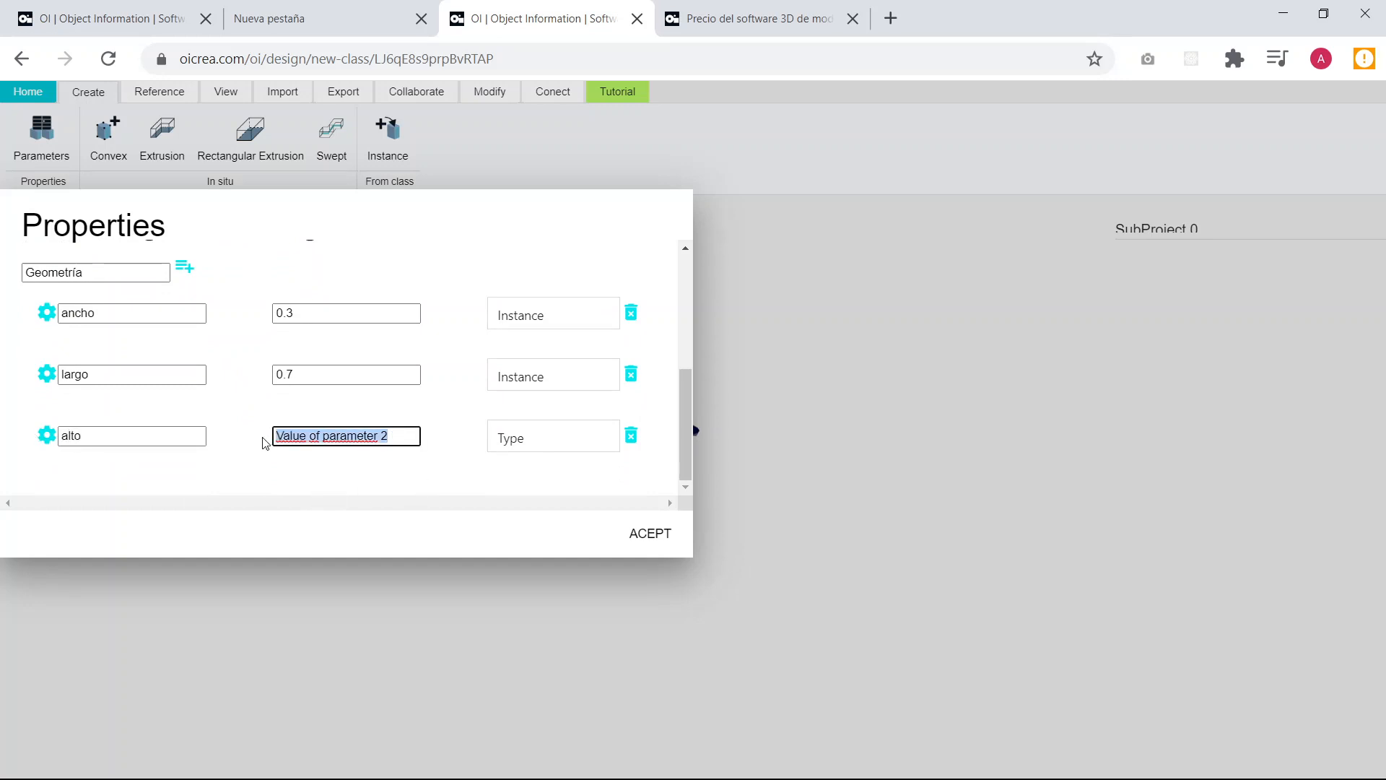
text(0.2)
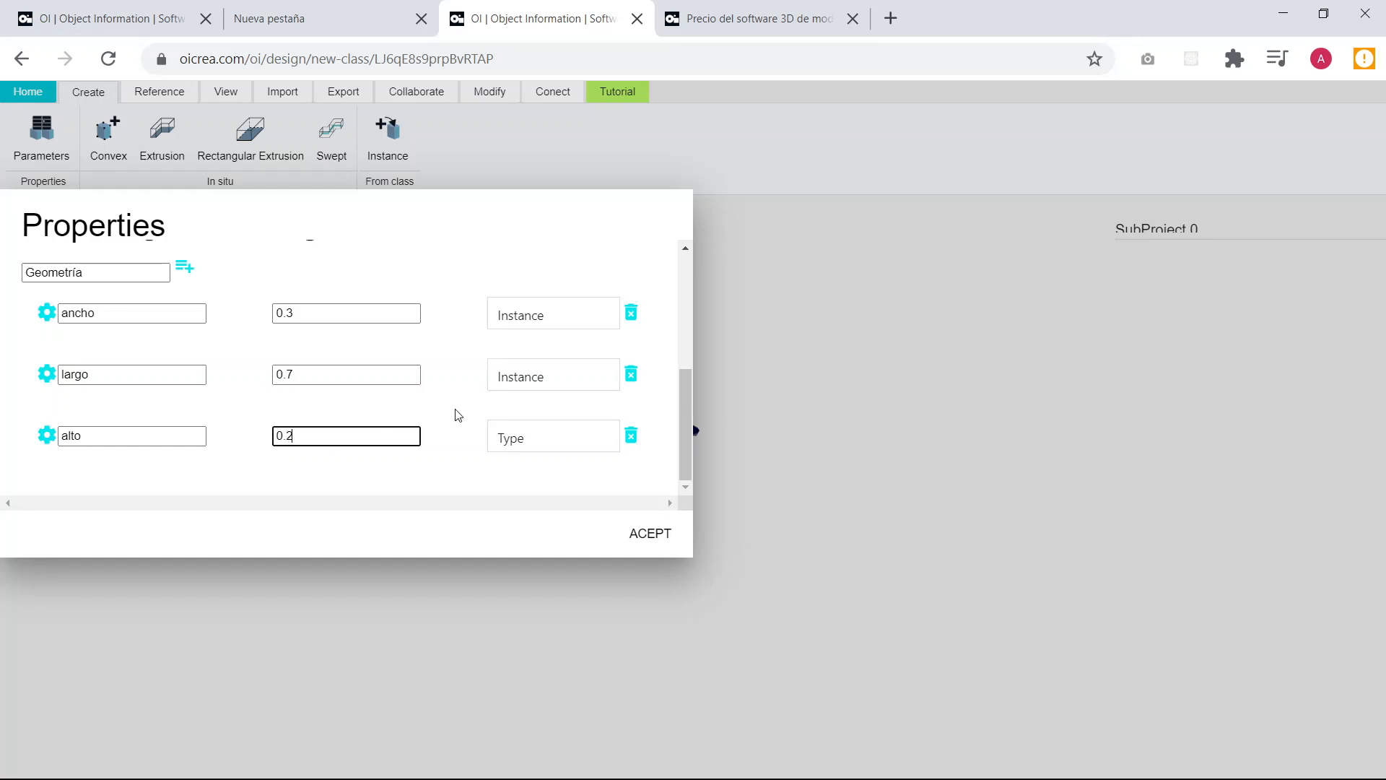
click(459, 413)
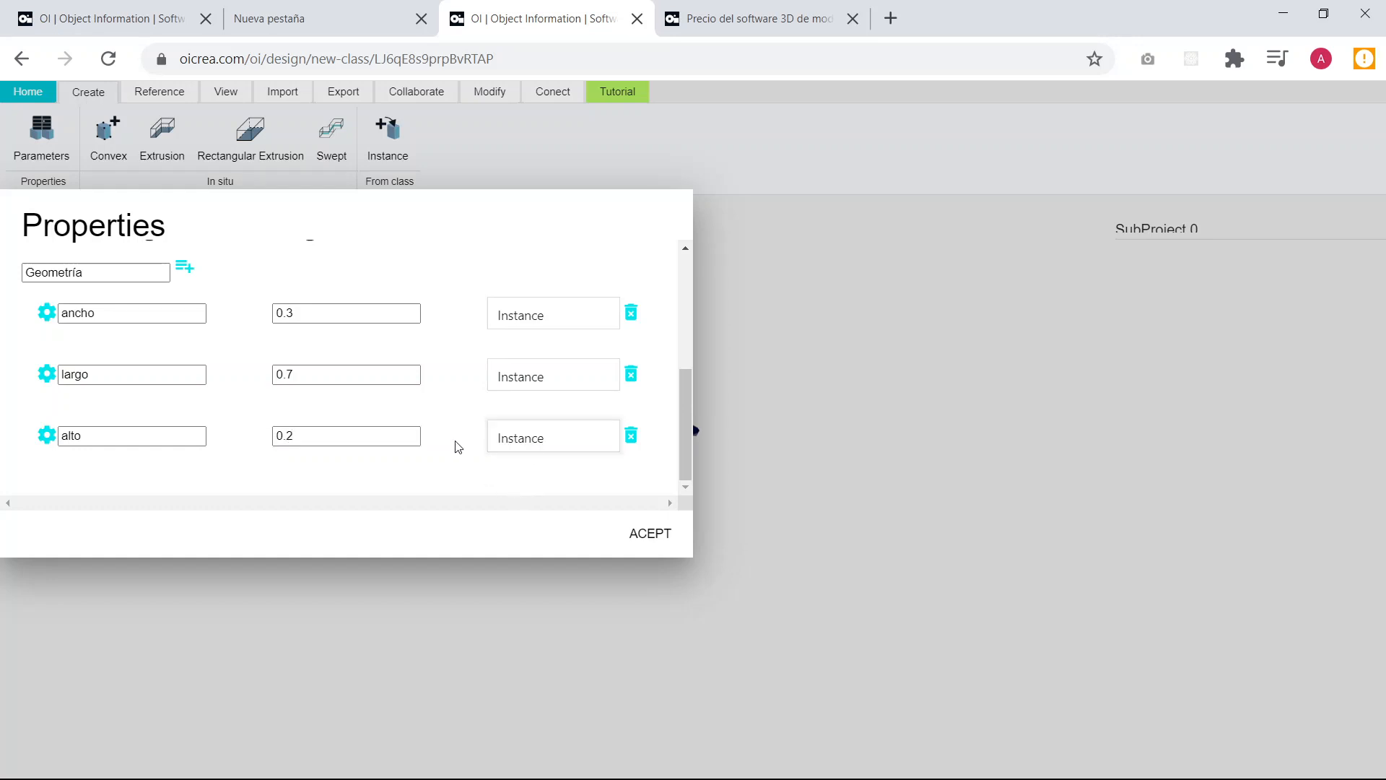
Review the Geometría parameters and accept the model properties.
scroll(445, 397, up, 3)
scroll(445, 382, down, 3)
scroll(282, 398, up, 1)
scroll(283, 398, down, 1)
scroll(405, 412, up, 3)
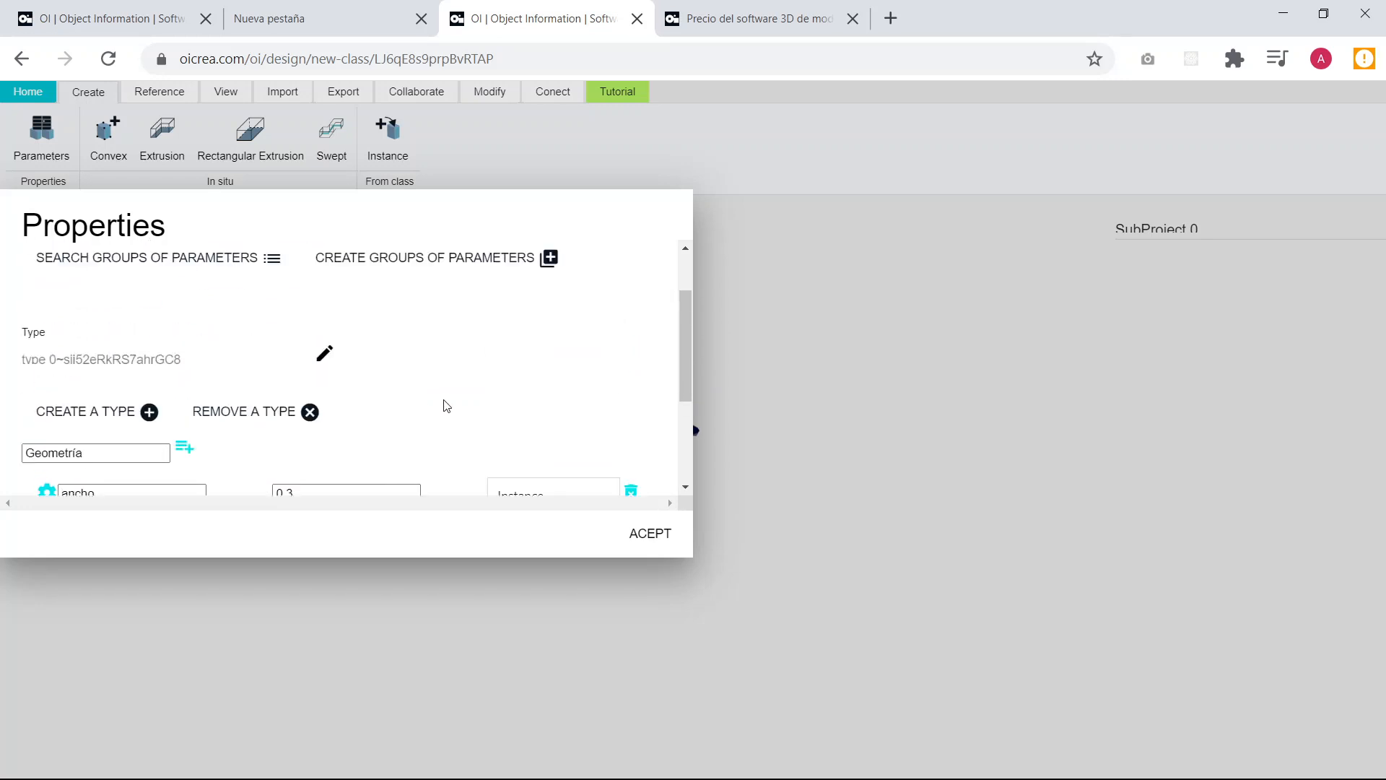
click(658, 541)
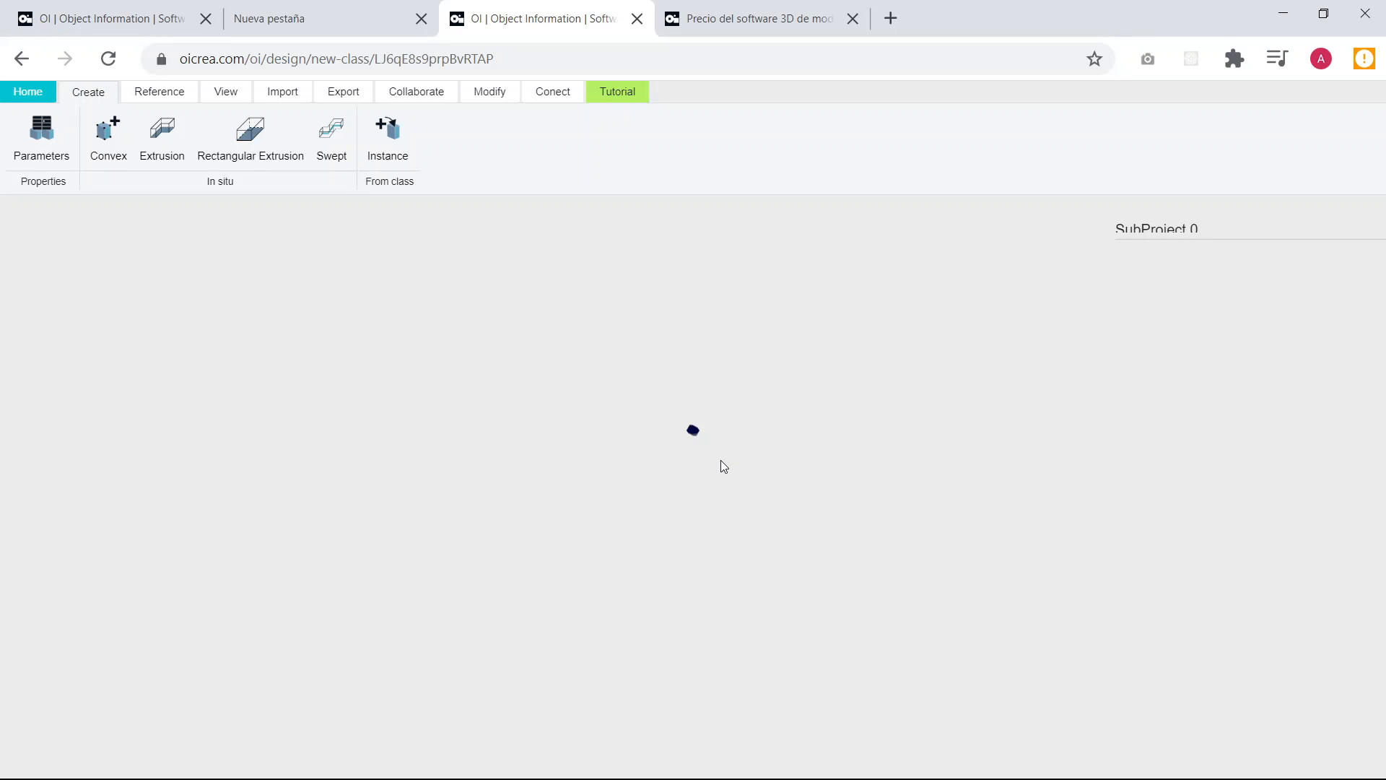
Switch the model to the top view.
click(174, 96)
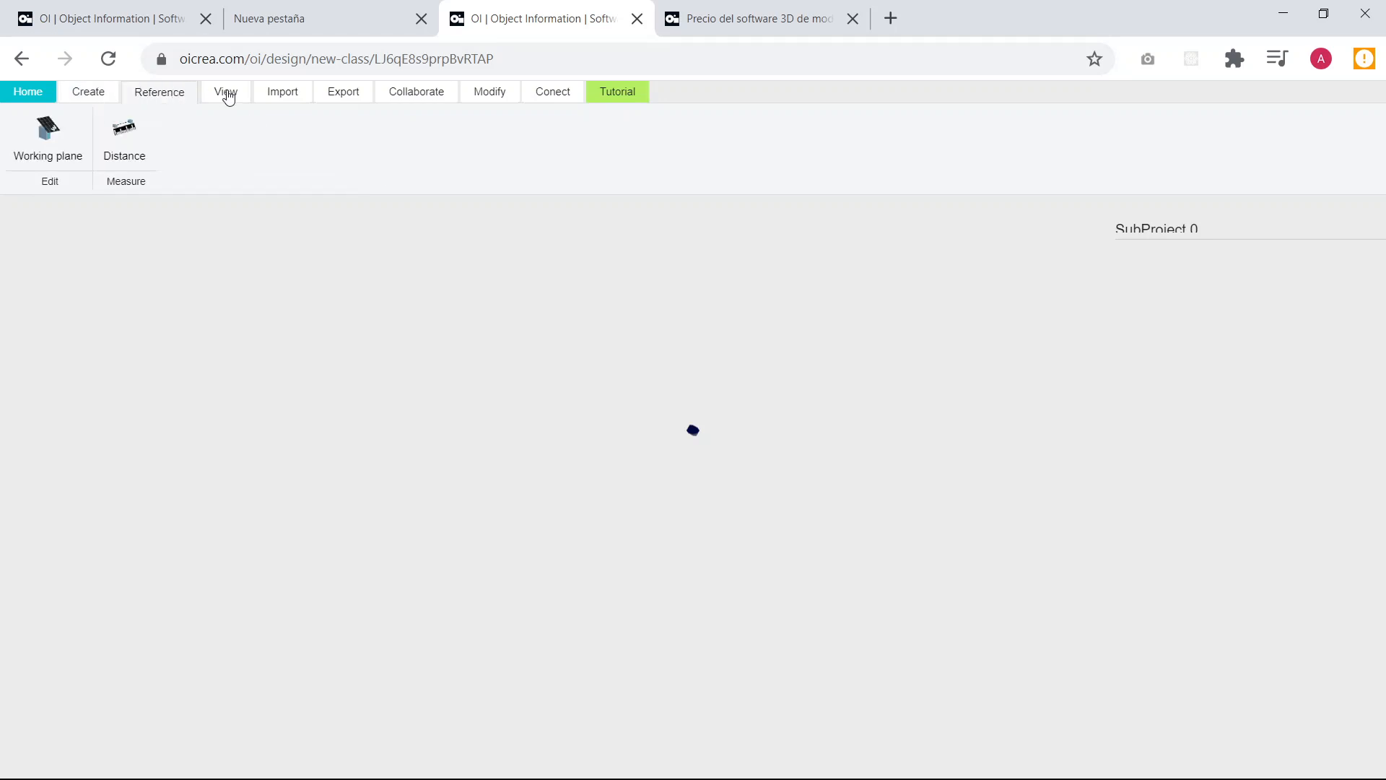
click(224, 99)
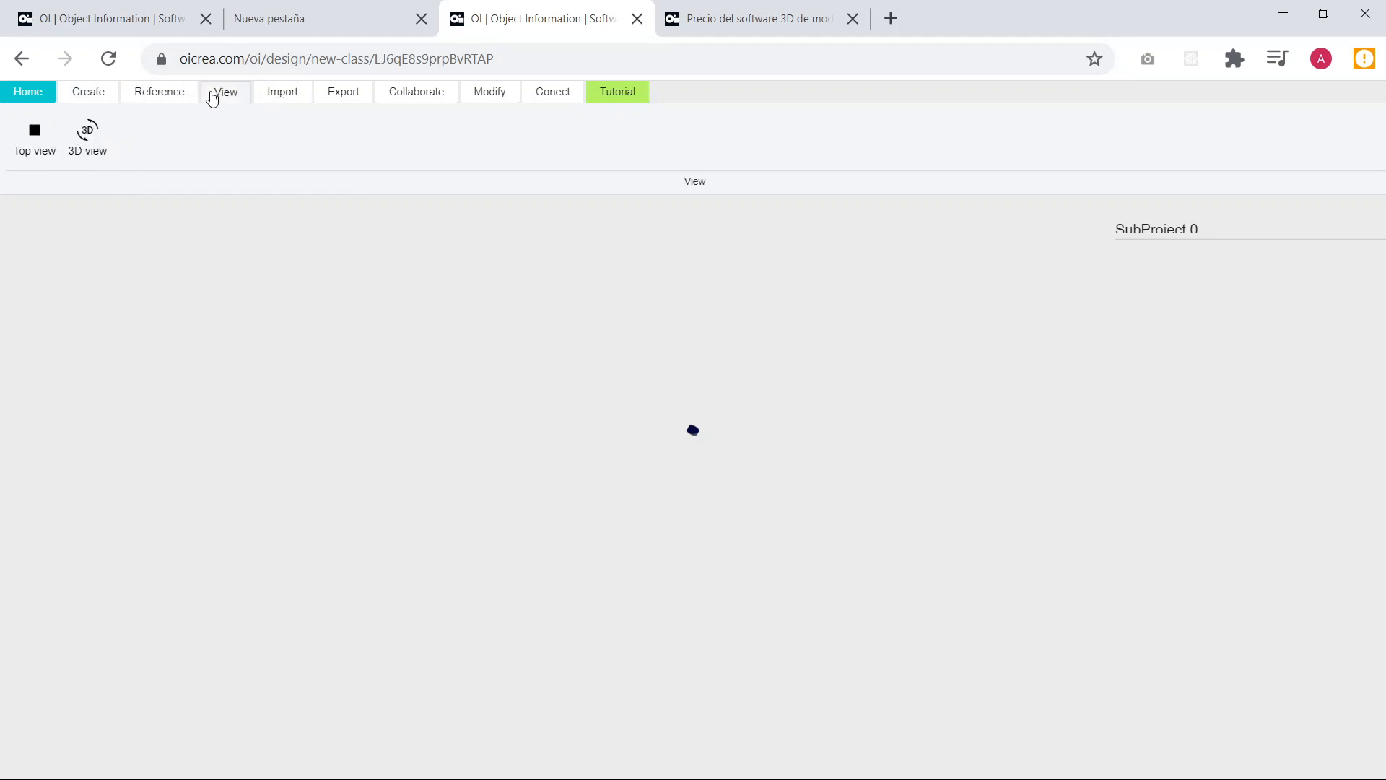
click(36, 155)
Start an Extrusion beside the origin point and draw its first profile side horizontally with length largo*4/5.
click(88, 94)
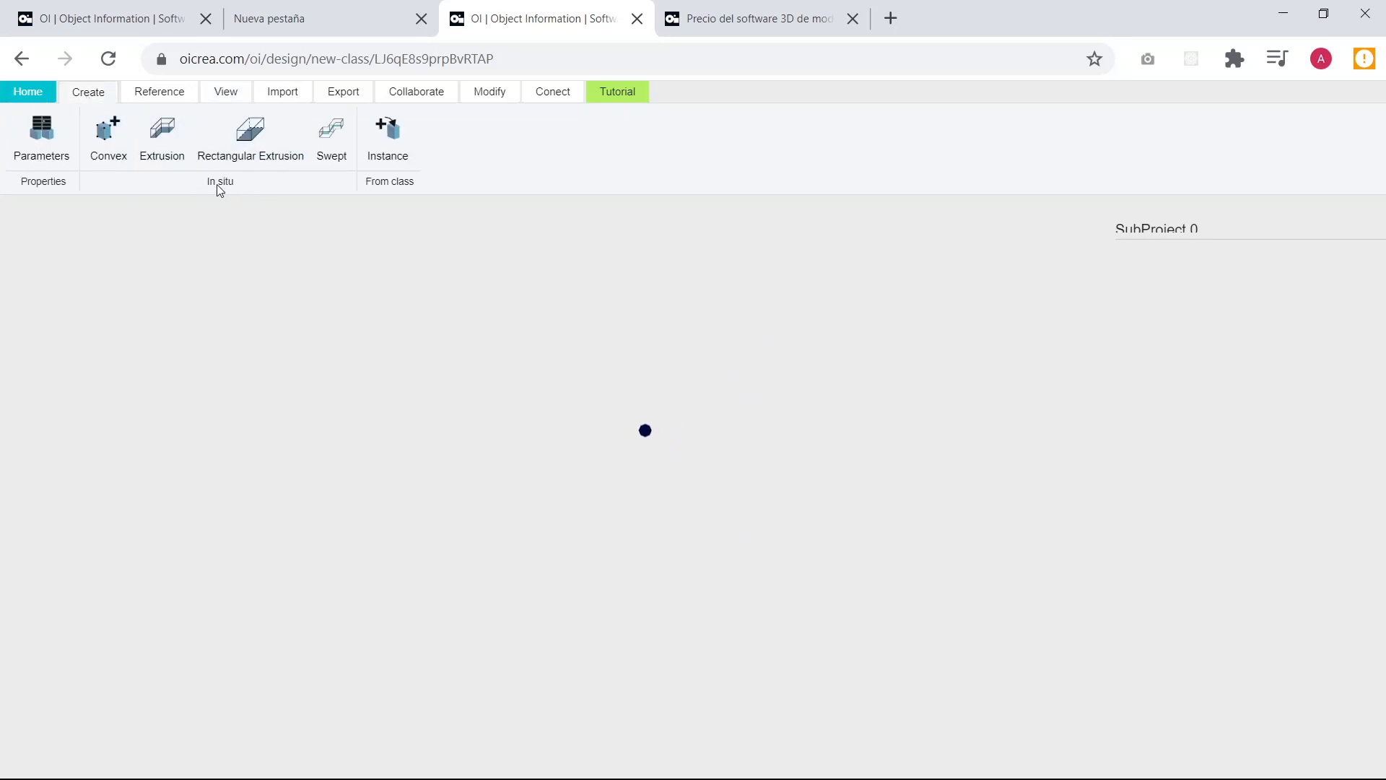
click(166, 153)
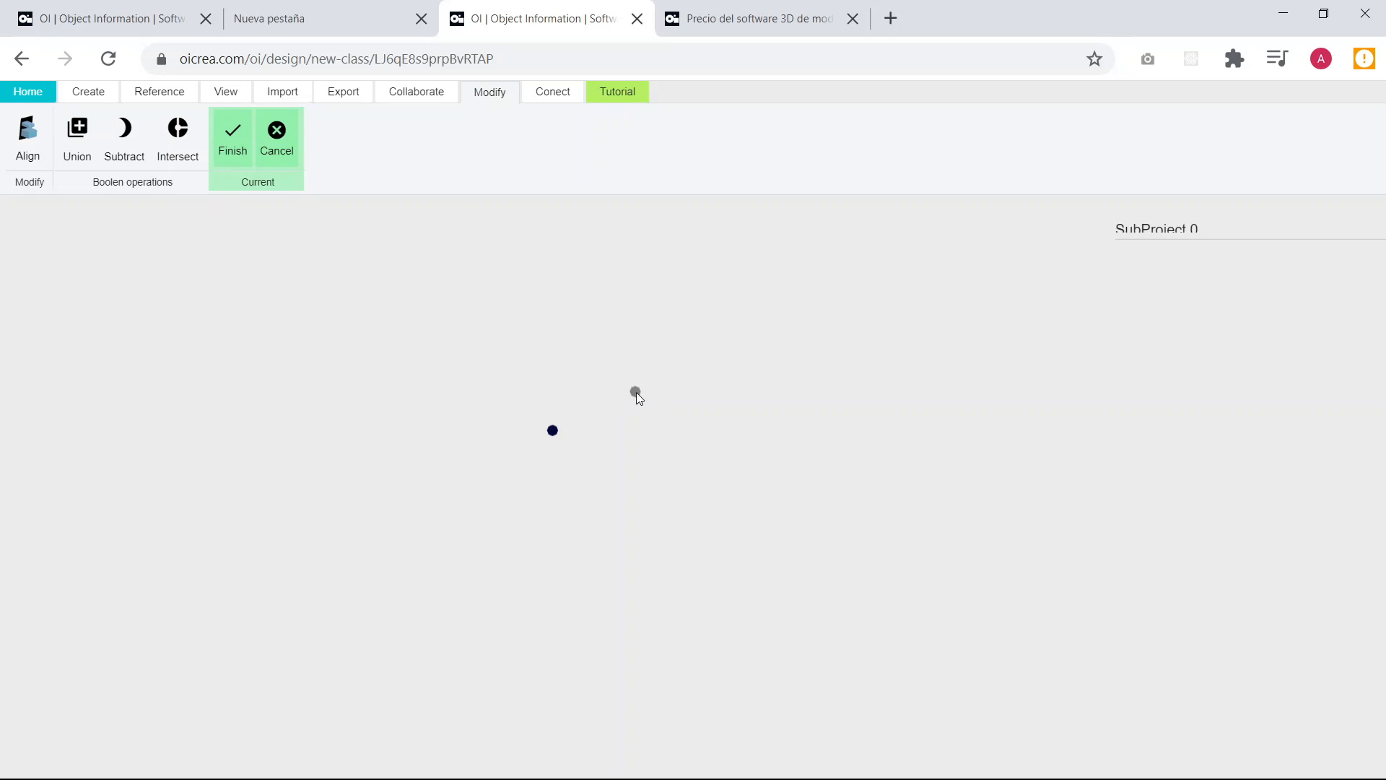
click(639, 388)
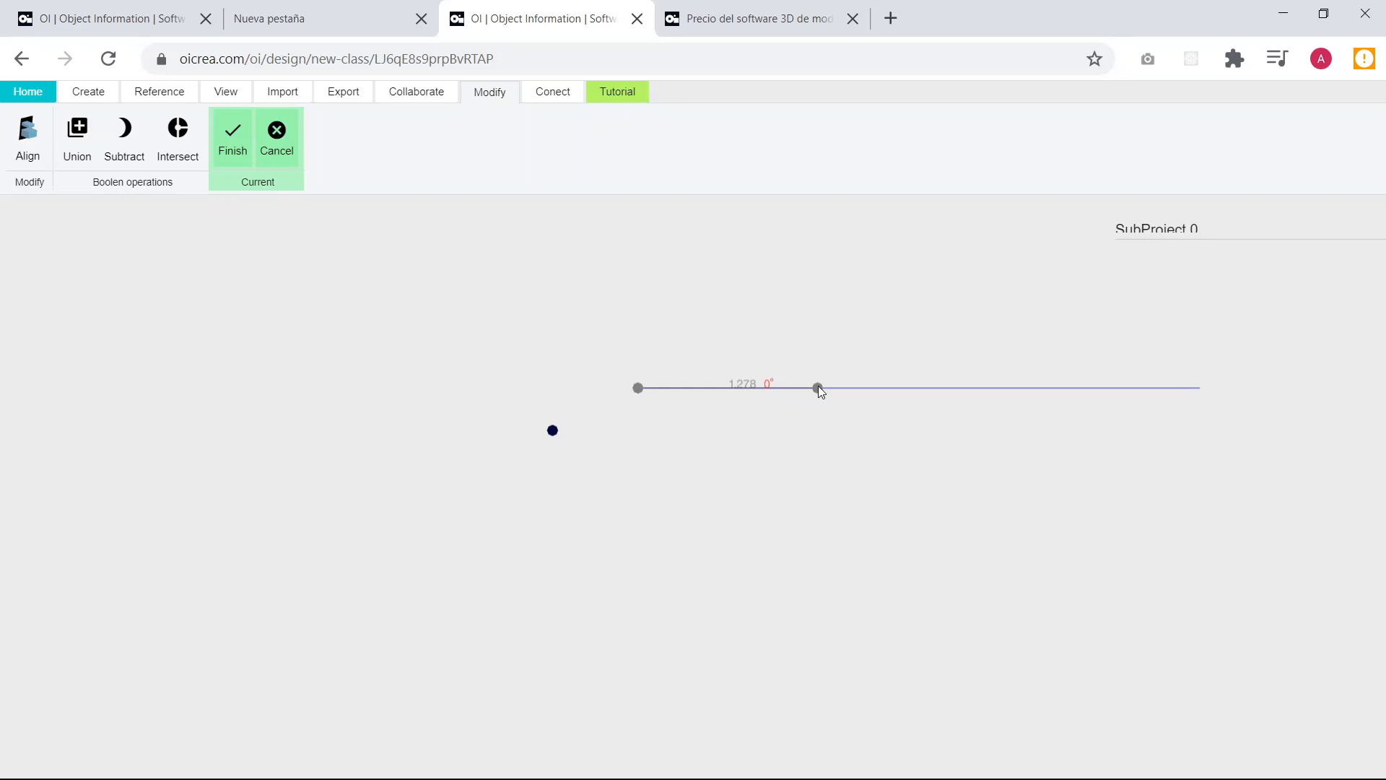
text(4)
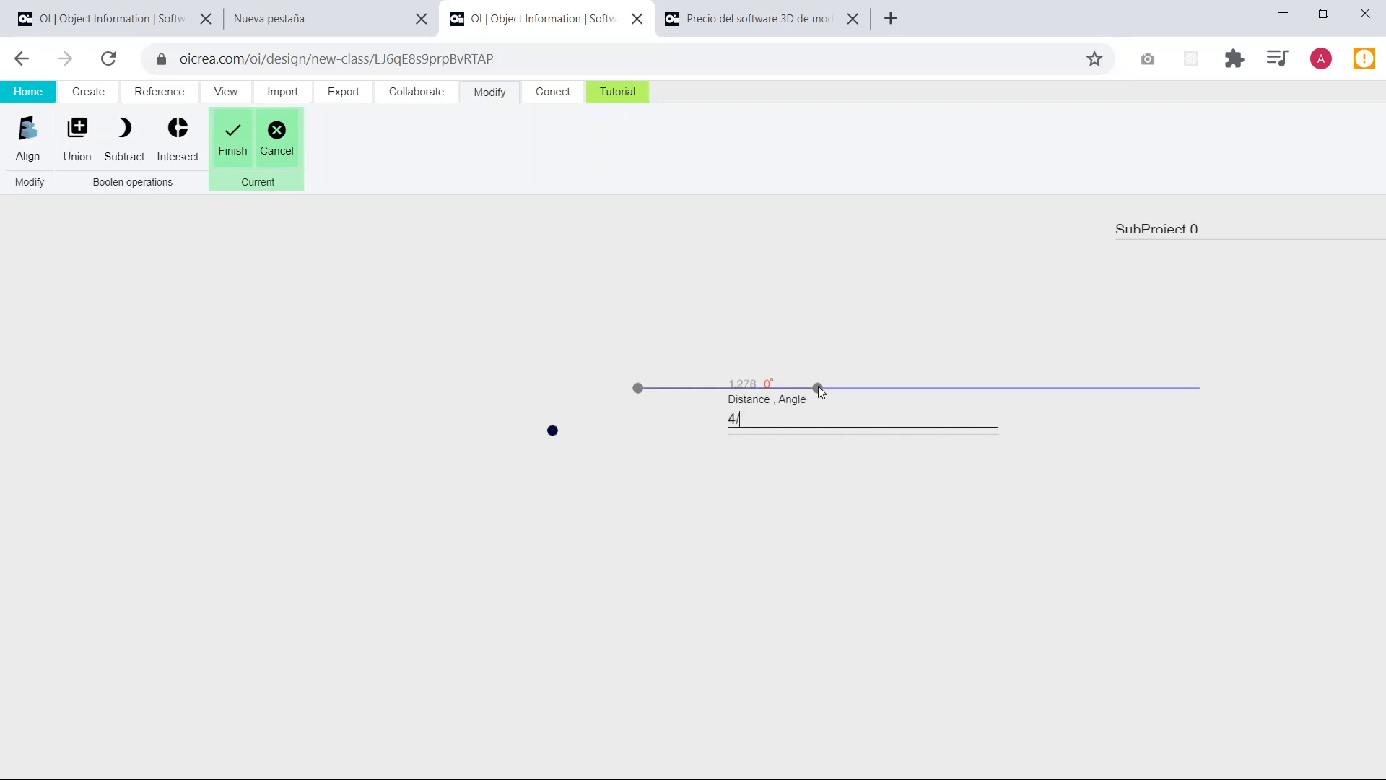
text(/5and)
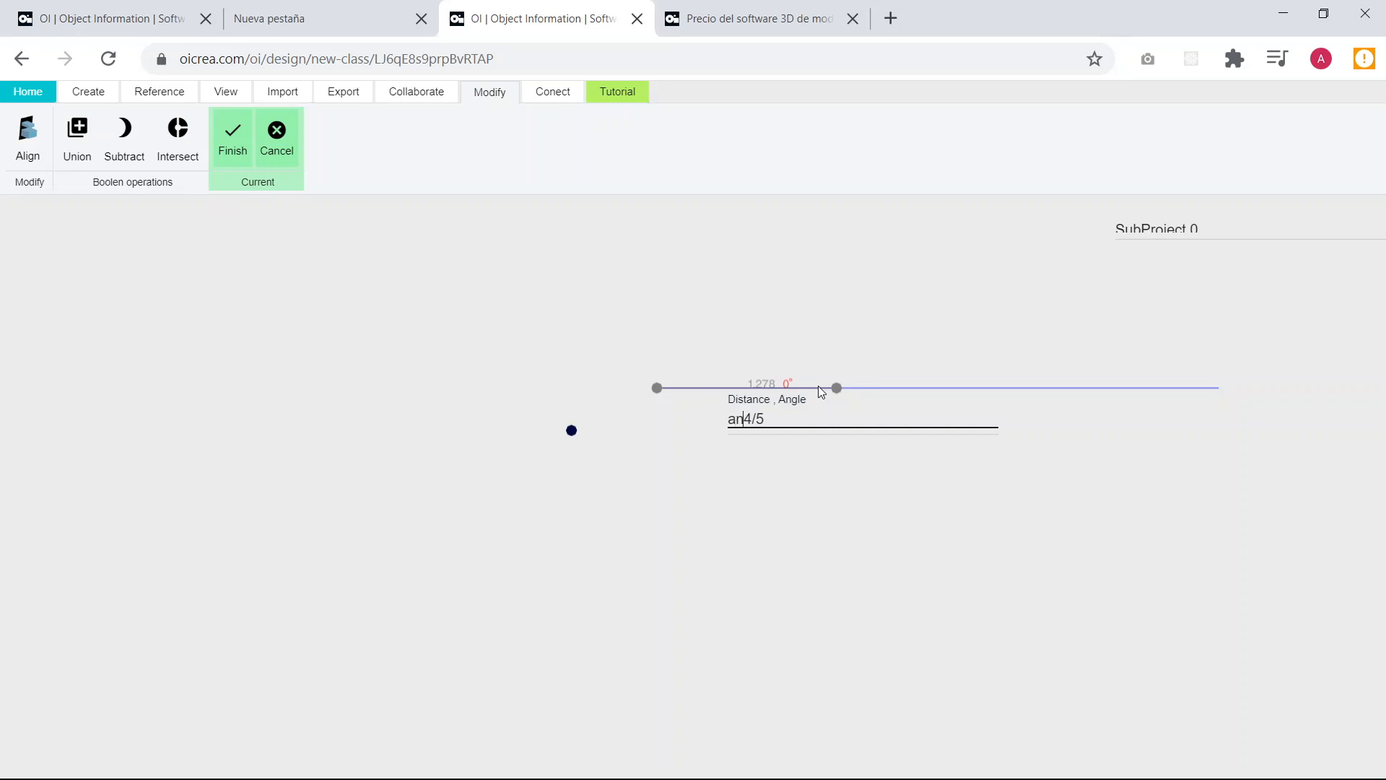
text(ho*)
key(Left)
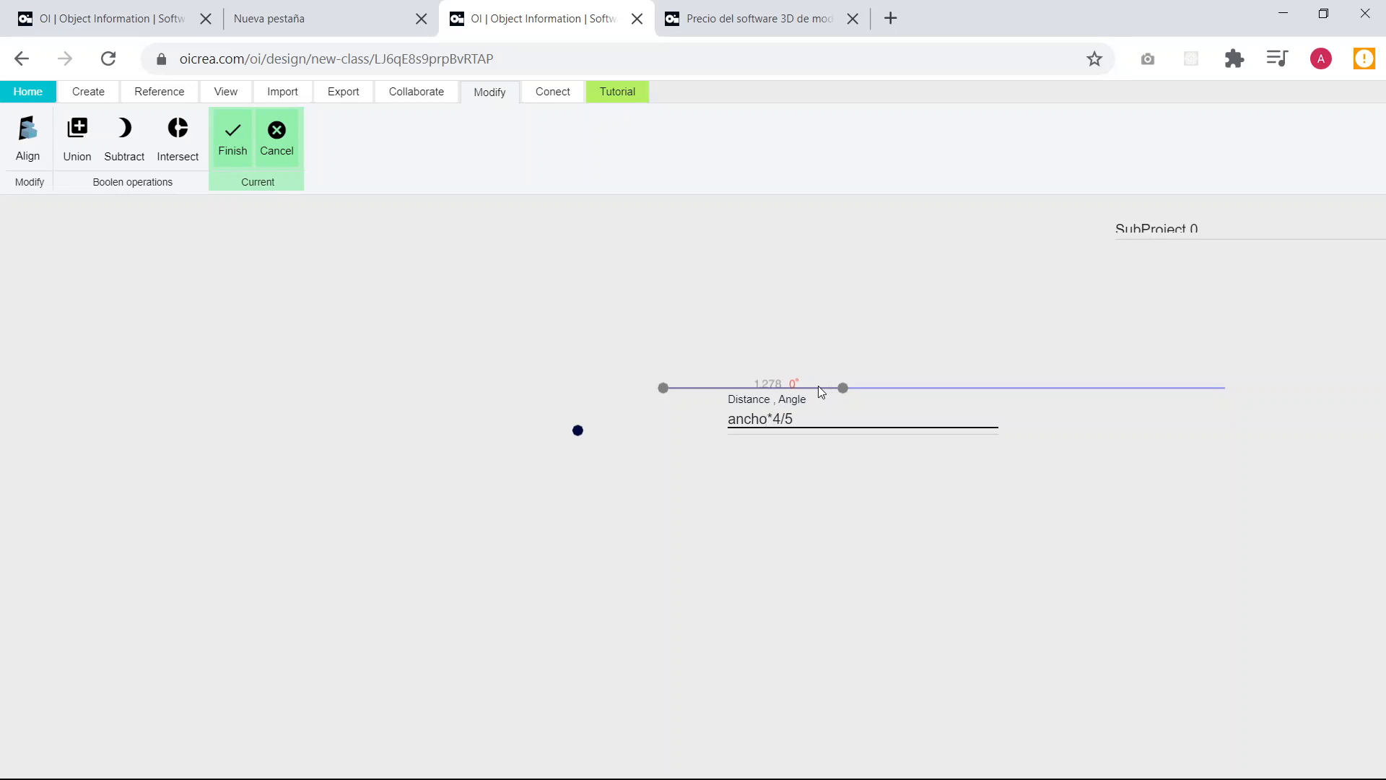
key(BackSpace)
key(BackSpace)
key(BackSpace)
key(BackSpace)
key(BackSpace)
text(largo)
key(Return)
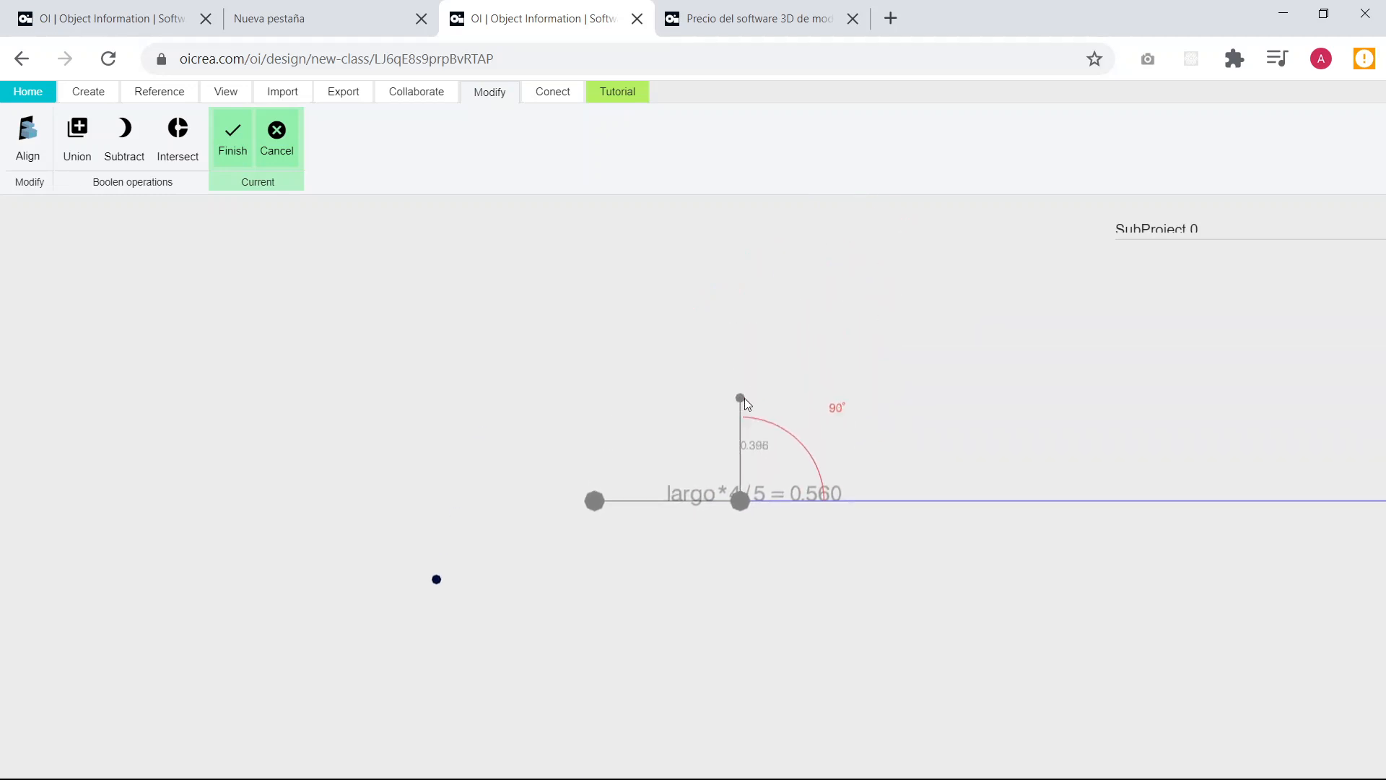
Draw the profile's second side at 90° with length ancho and the third at 180° with length largo*4/5.
text(an)
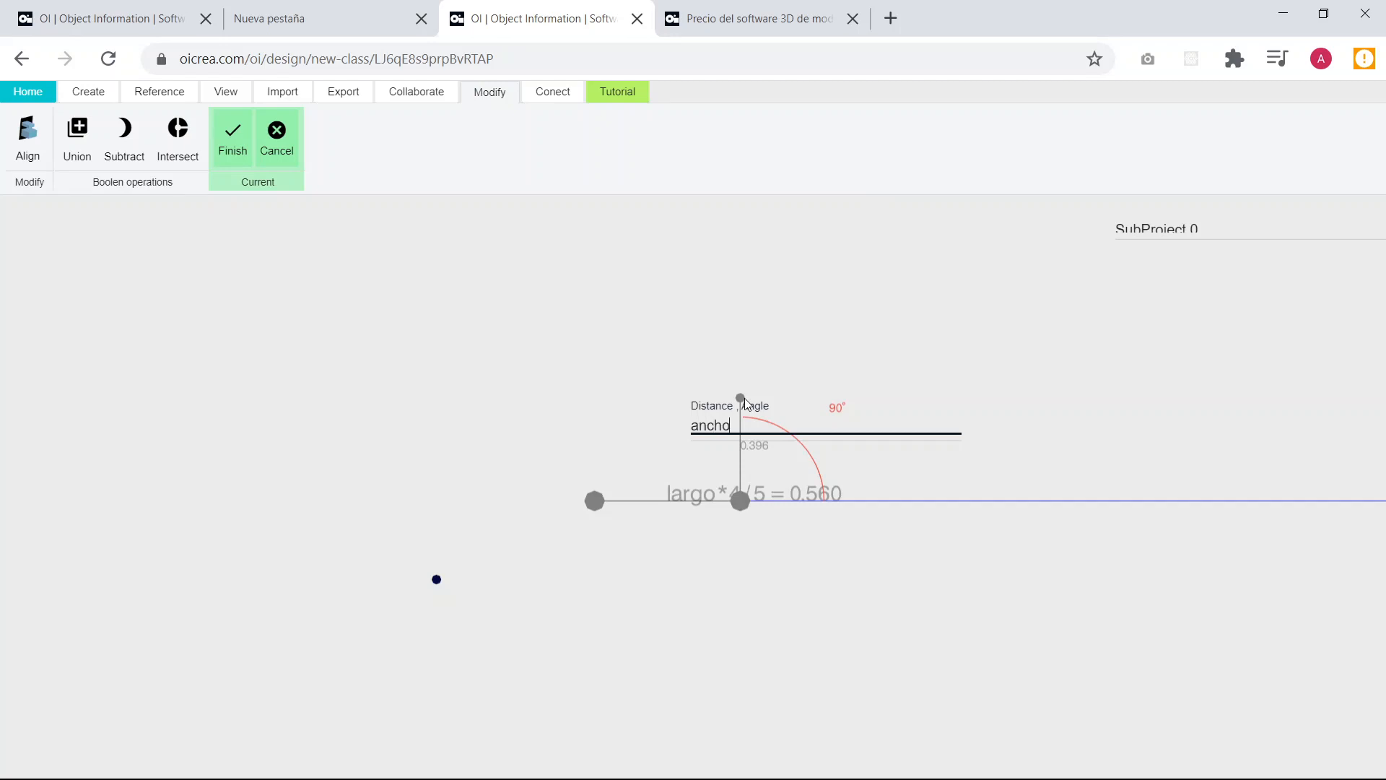
text(cho)
key(Return)
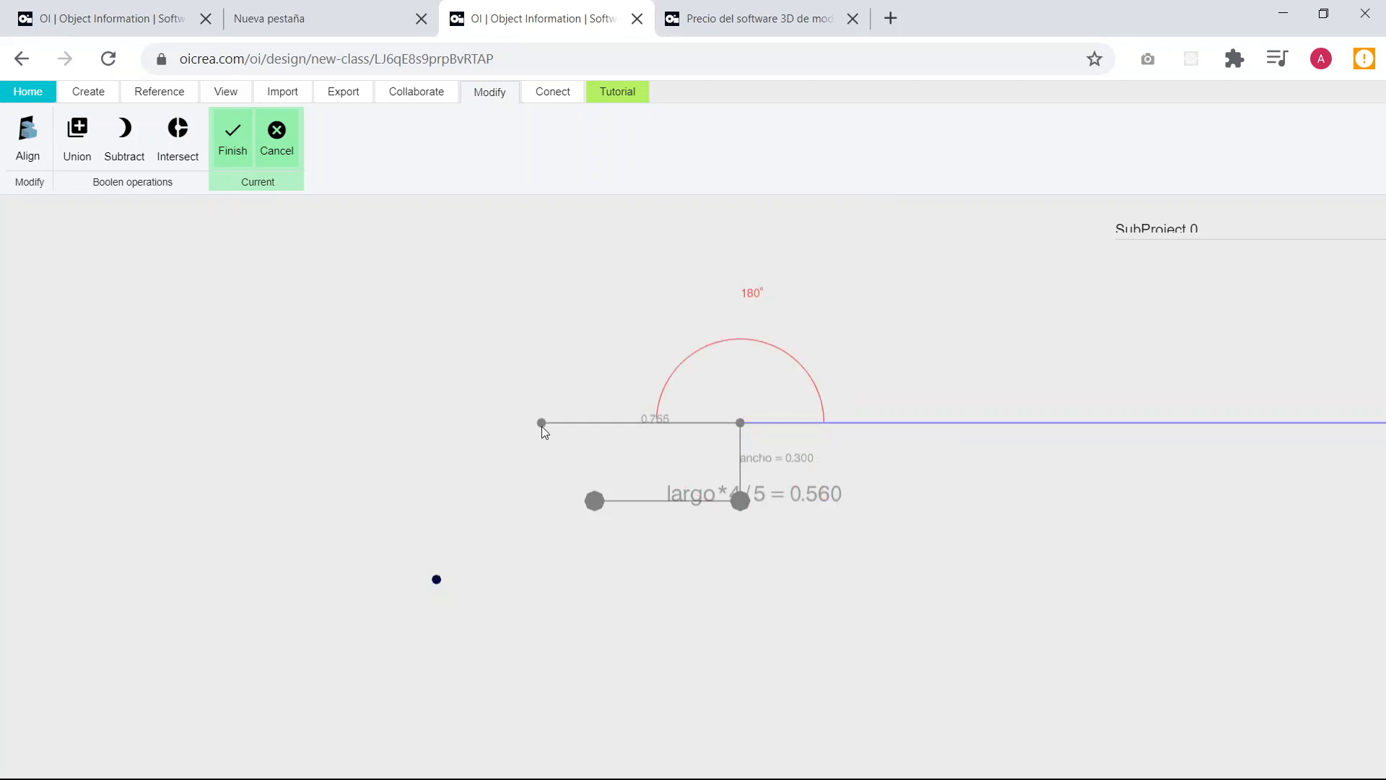
text(larg)
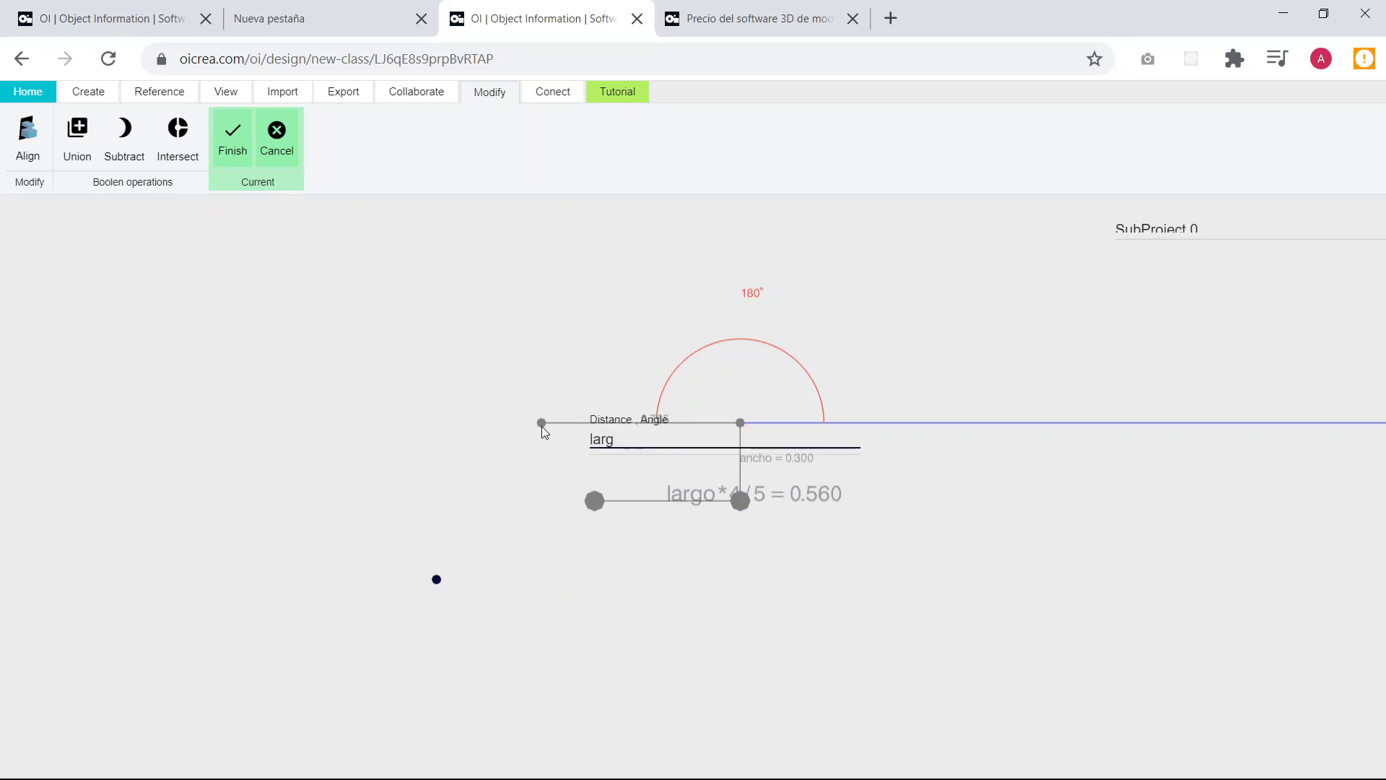
text(o*4/5)
key(Return)
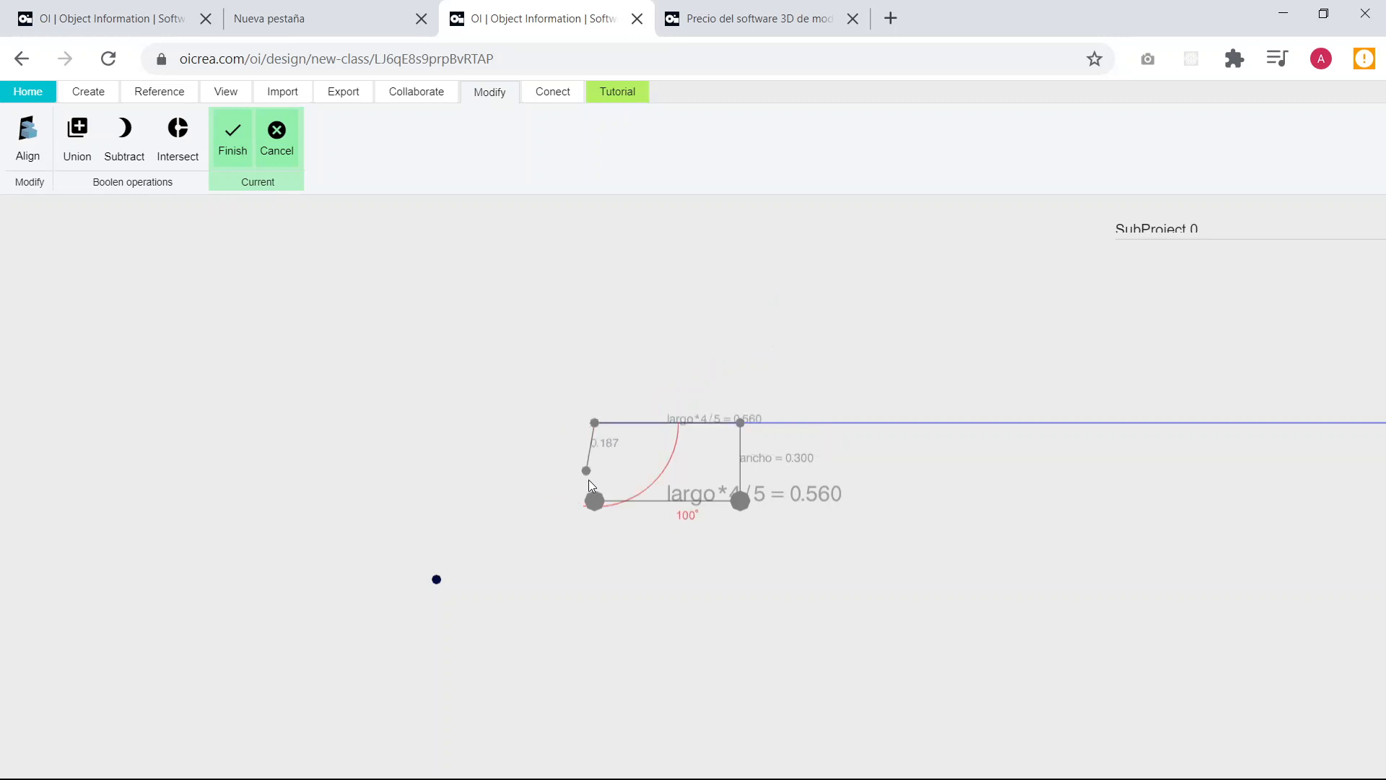
Close the rectangular profile with a side of length ancho back to its starting point and finish the extrusion.
text(ancho)
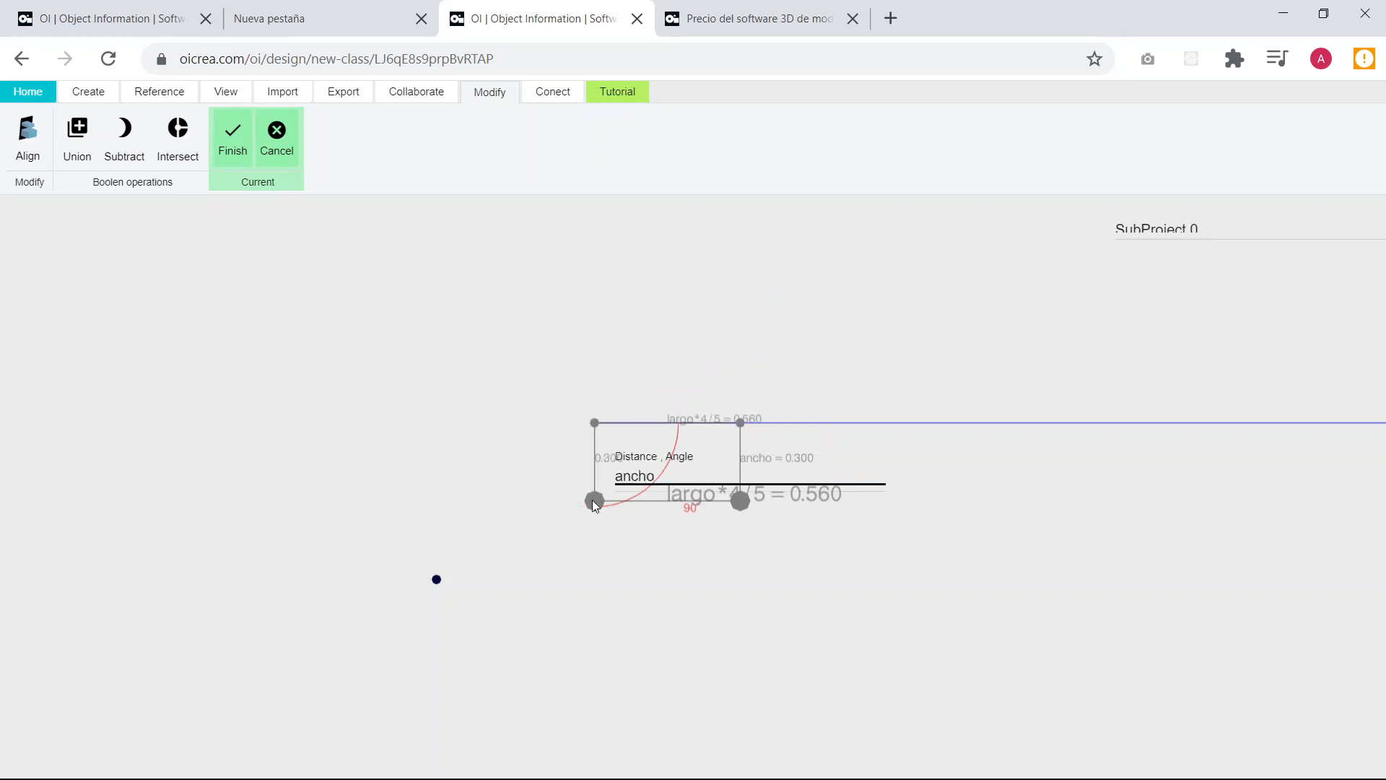
key(Return)
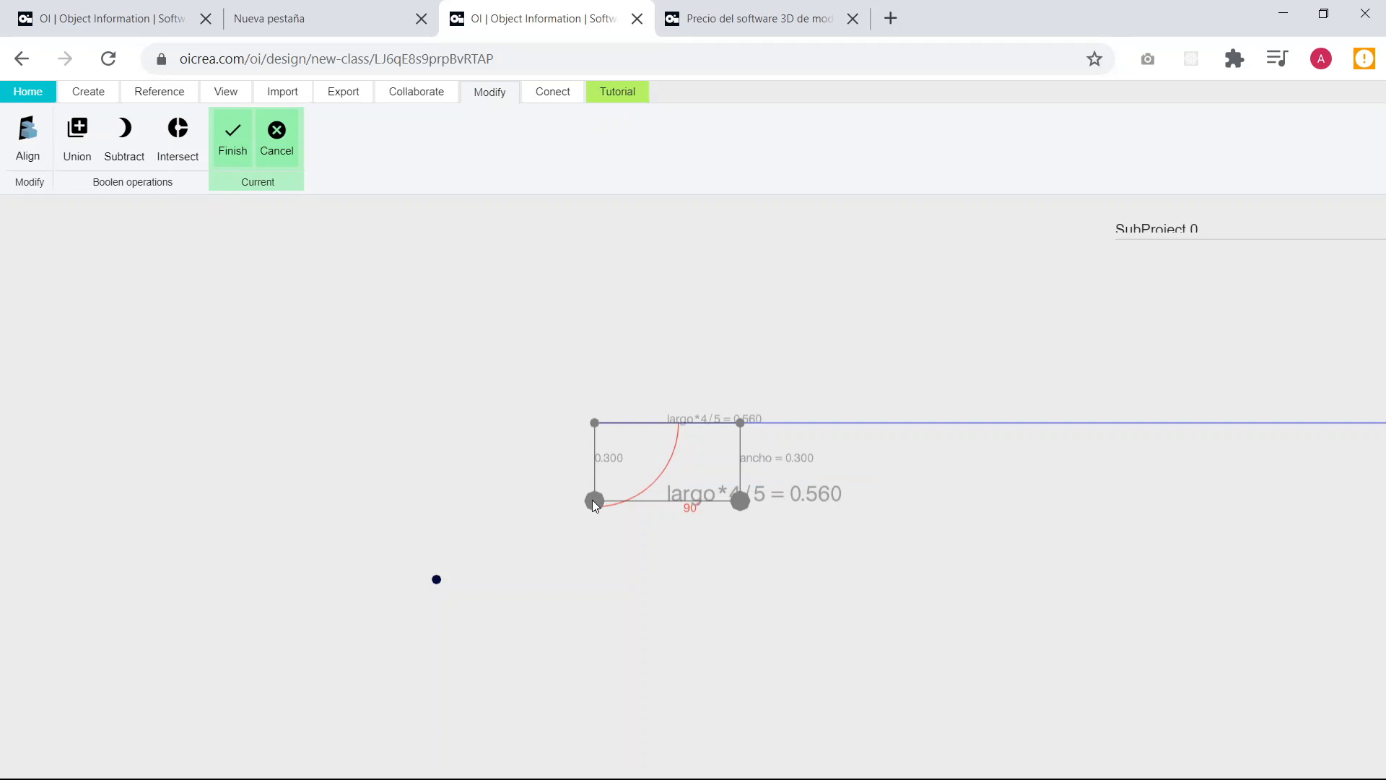
click(230, 141)
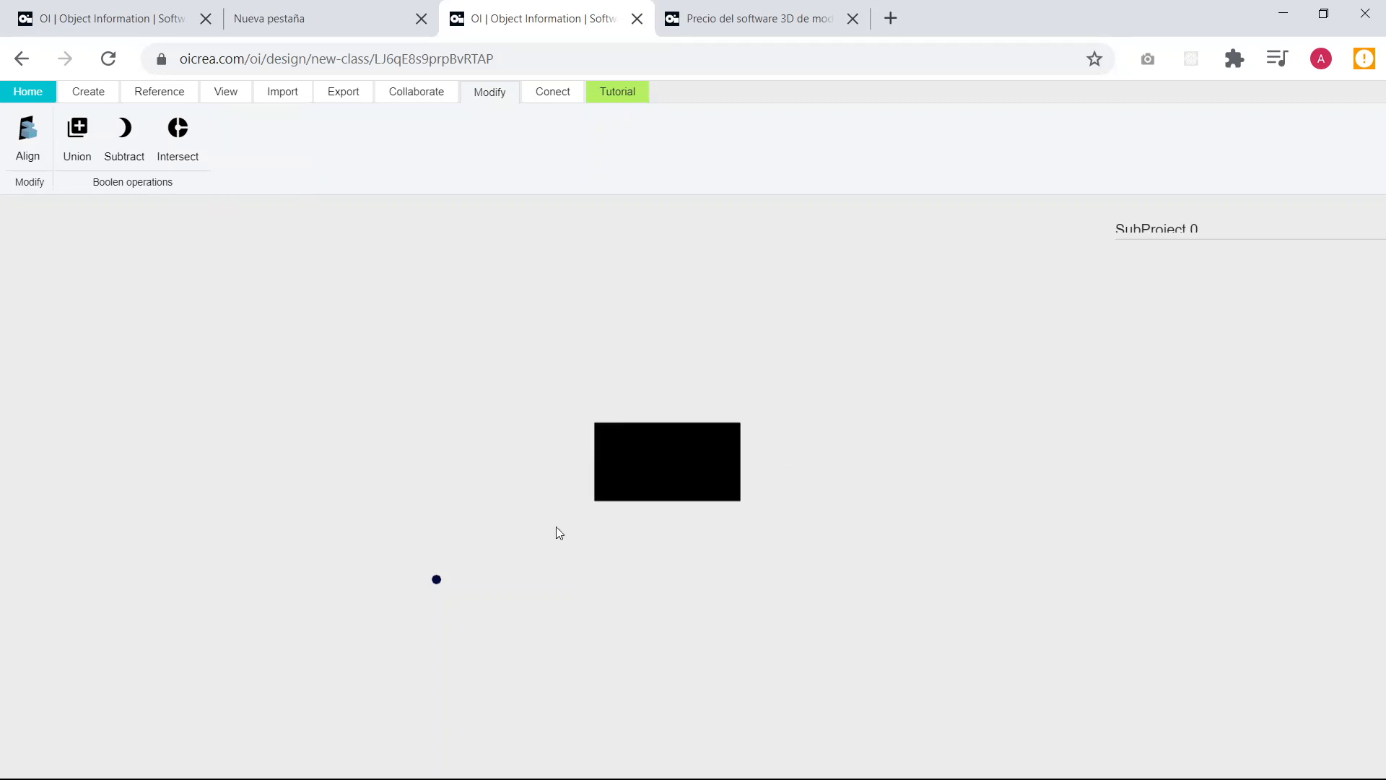
Select the extruded block in a 3D view and set its height to 0.18.
scroll(626, 510, down, 4)
scroll(700, 451, up, 6)
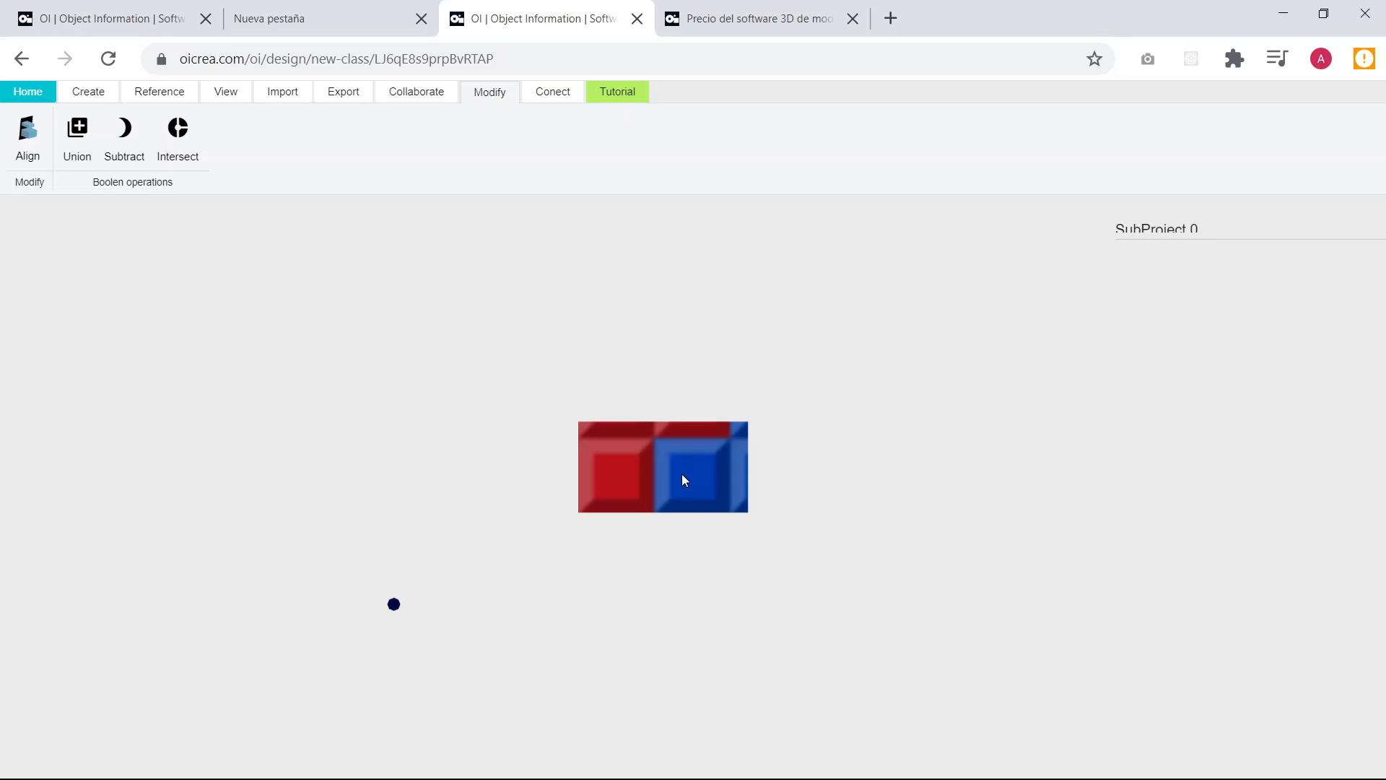
drag(681, 473, 736, 662)
click(734, 651)
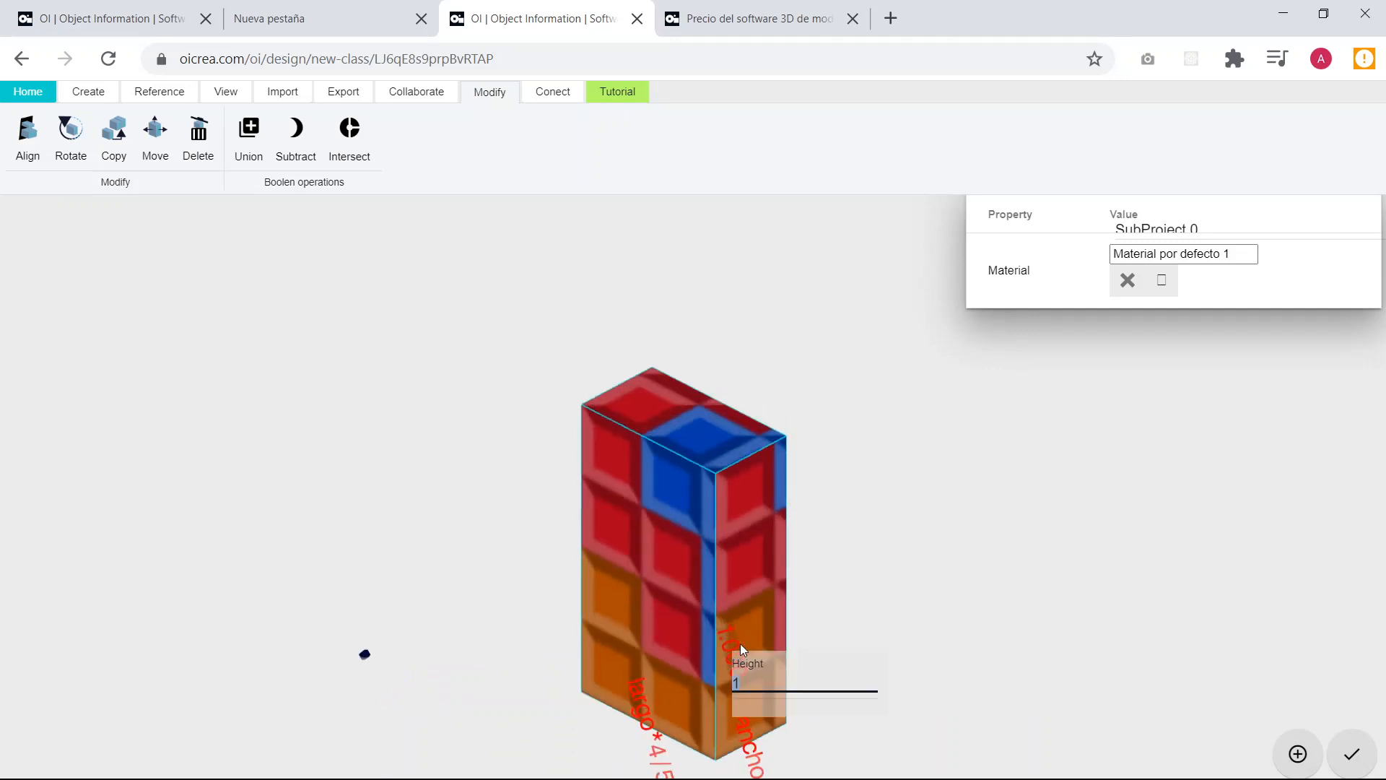
text(0.18)
key(Return)
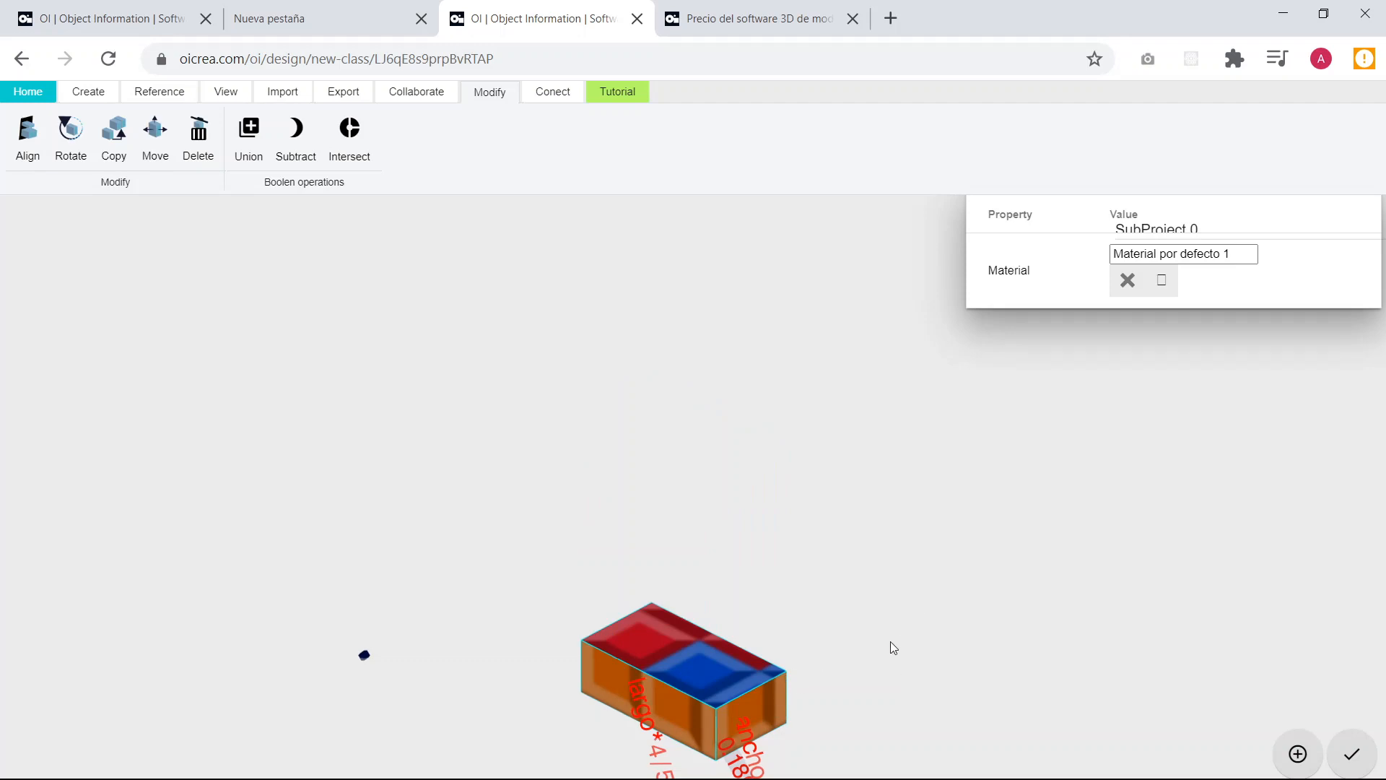
Set the extruded block's height to 0.018 and deselect it.
drag(890, 641, 899, 651)
right_drag(899, 651, 815, 435)
drag(625, 554, 652, 555)
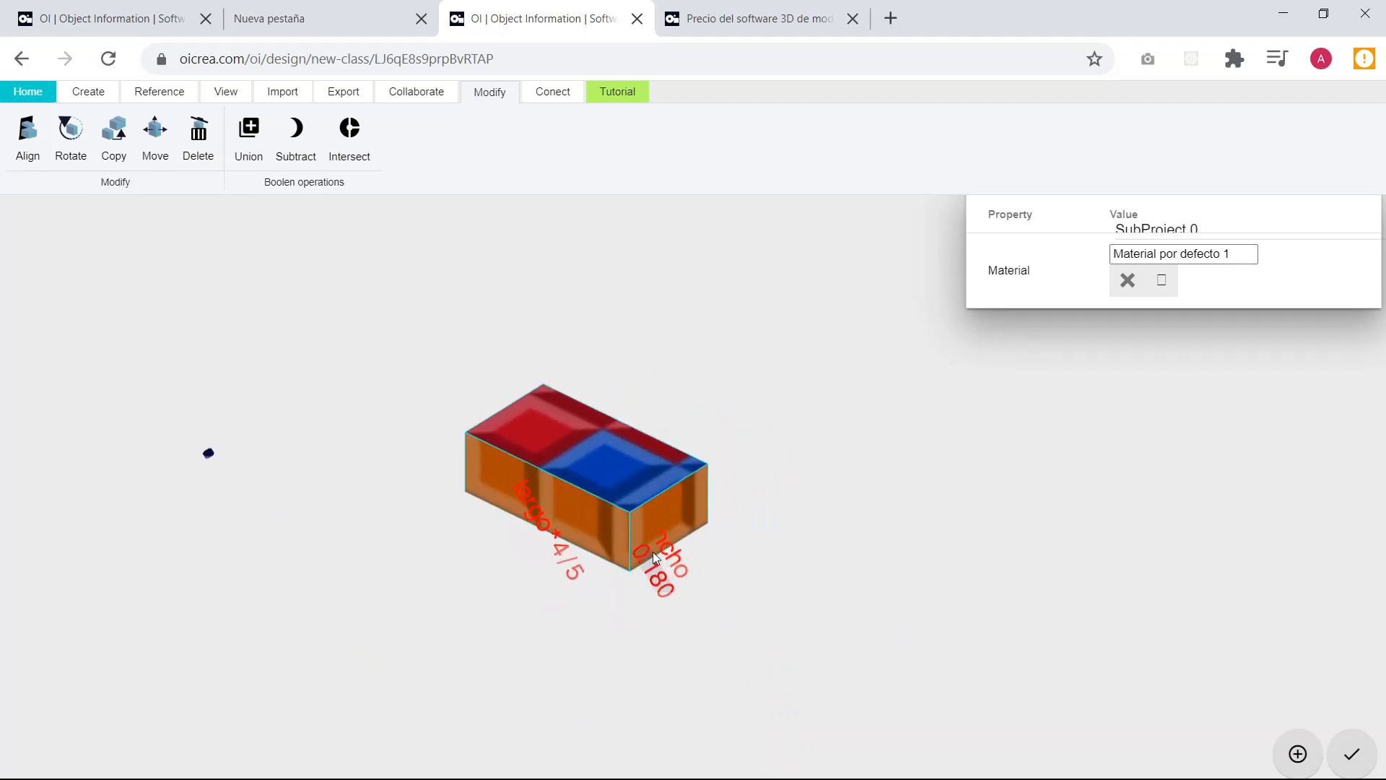
click(651, 567)
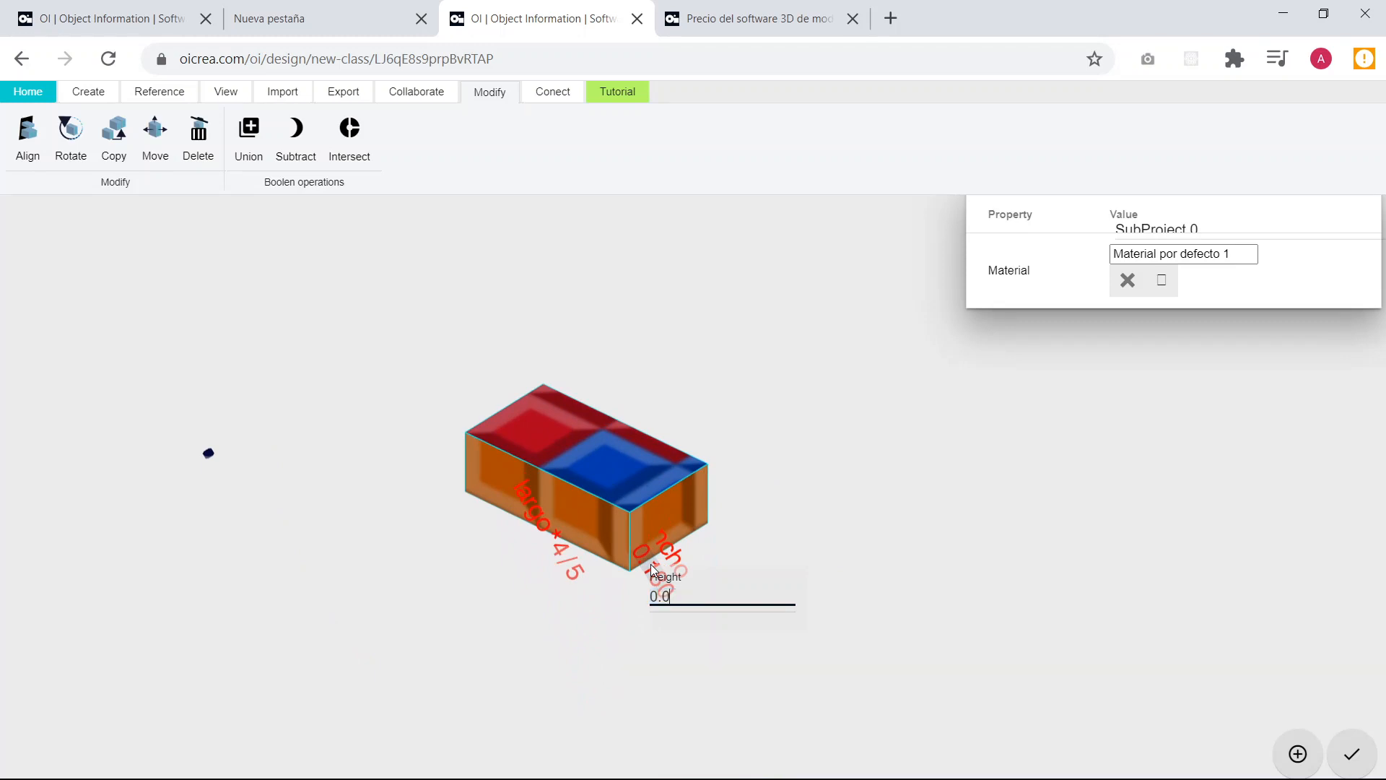
text(0.018)
key(Return)
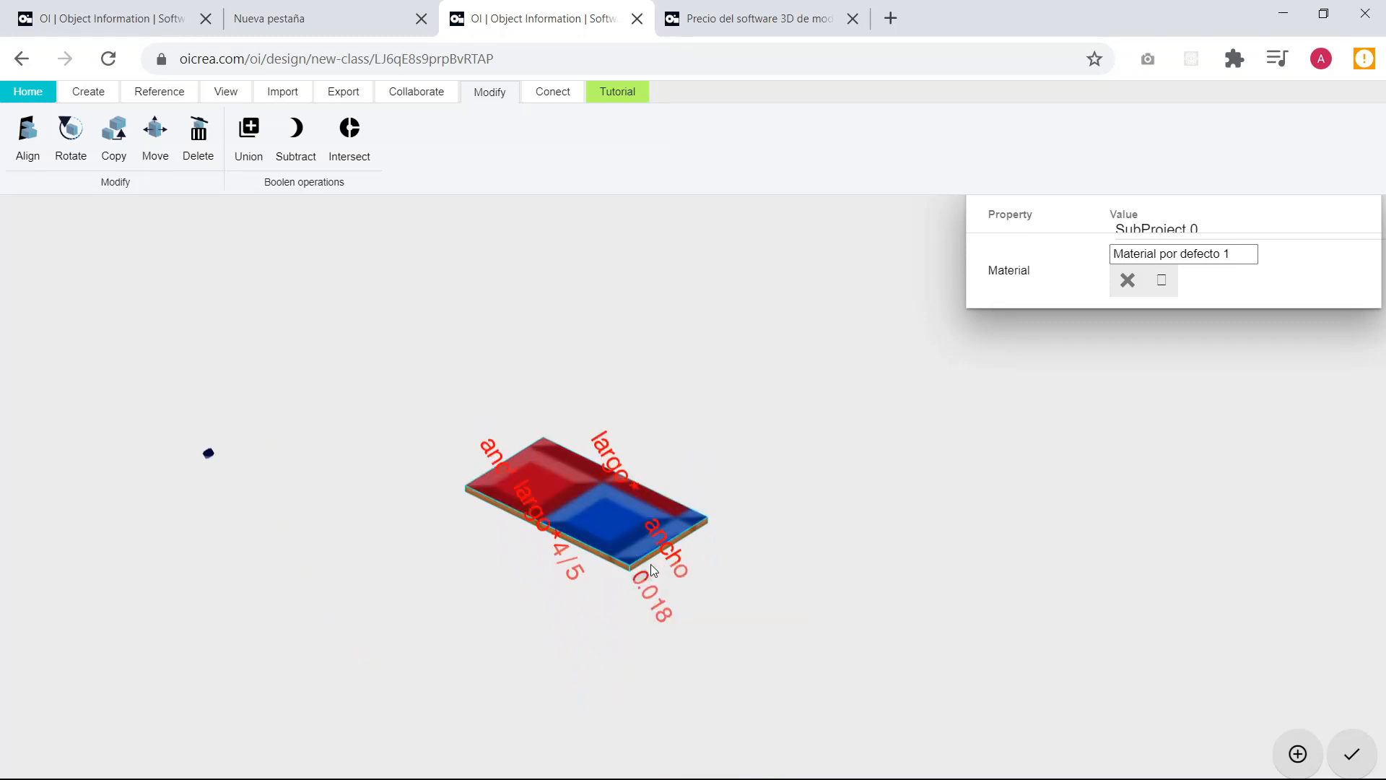
click(719, 514)
drag(718, 514, 474, 592)
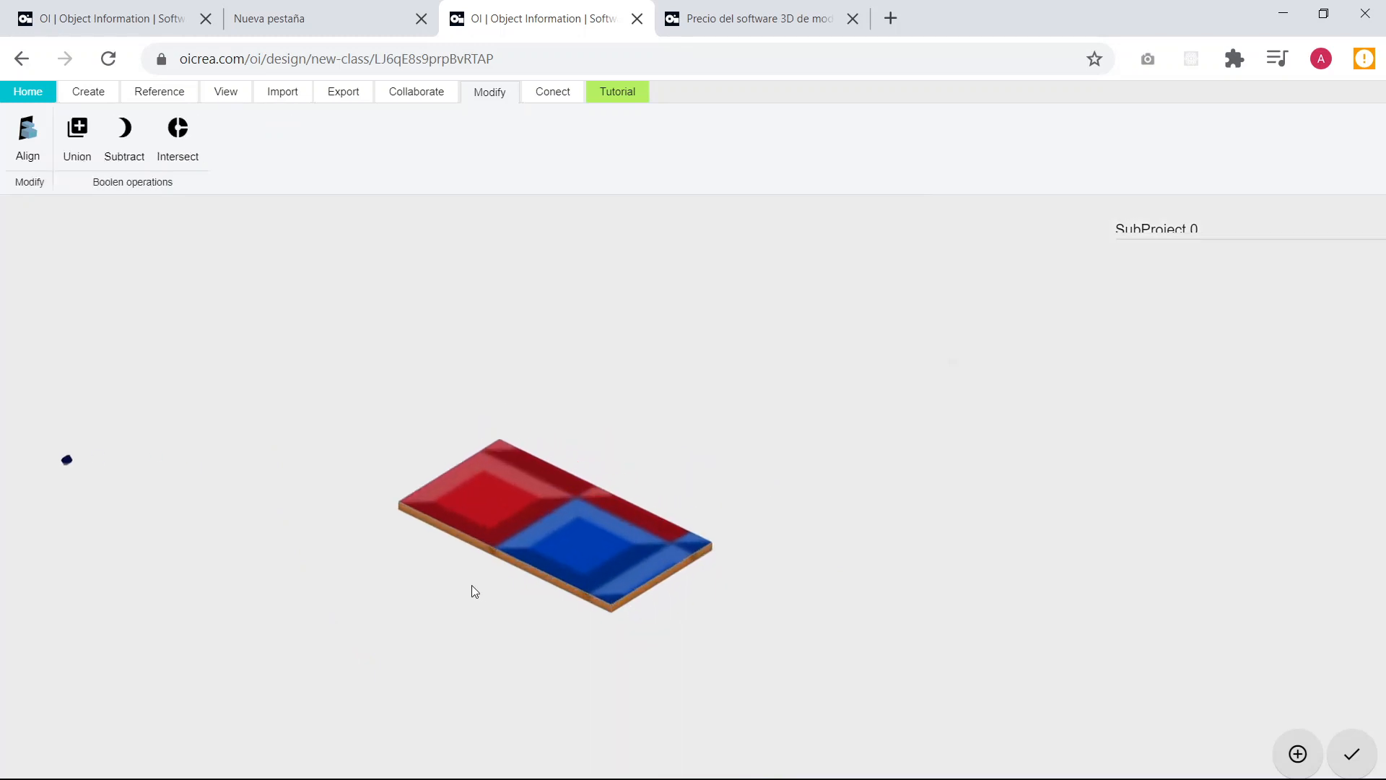
Assign the material Melamina por defecto to the extruded board and deselect it.
click(609, 538)
click(1161, 282)
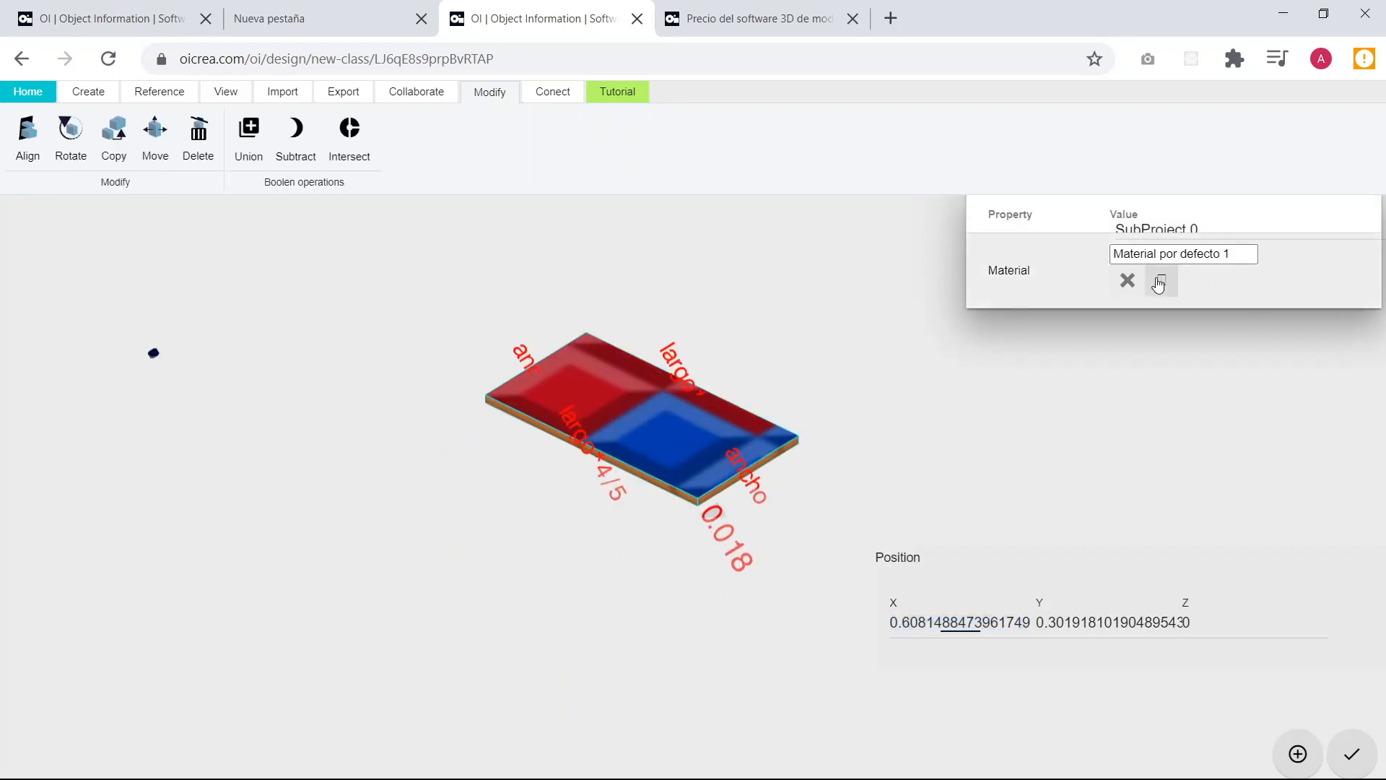
scroll(698, 432, down, 2)
scroll(698, 432, down, 3)
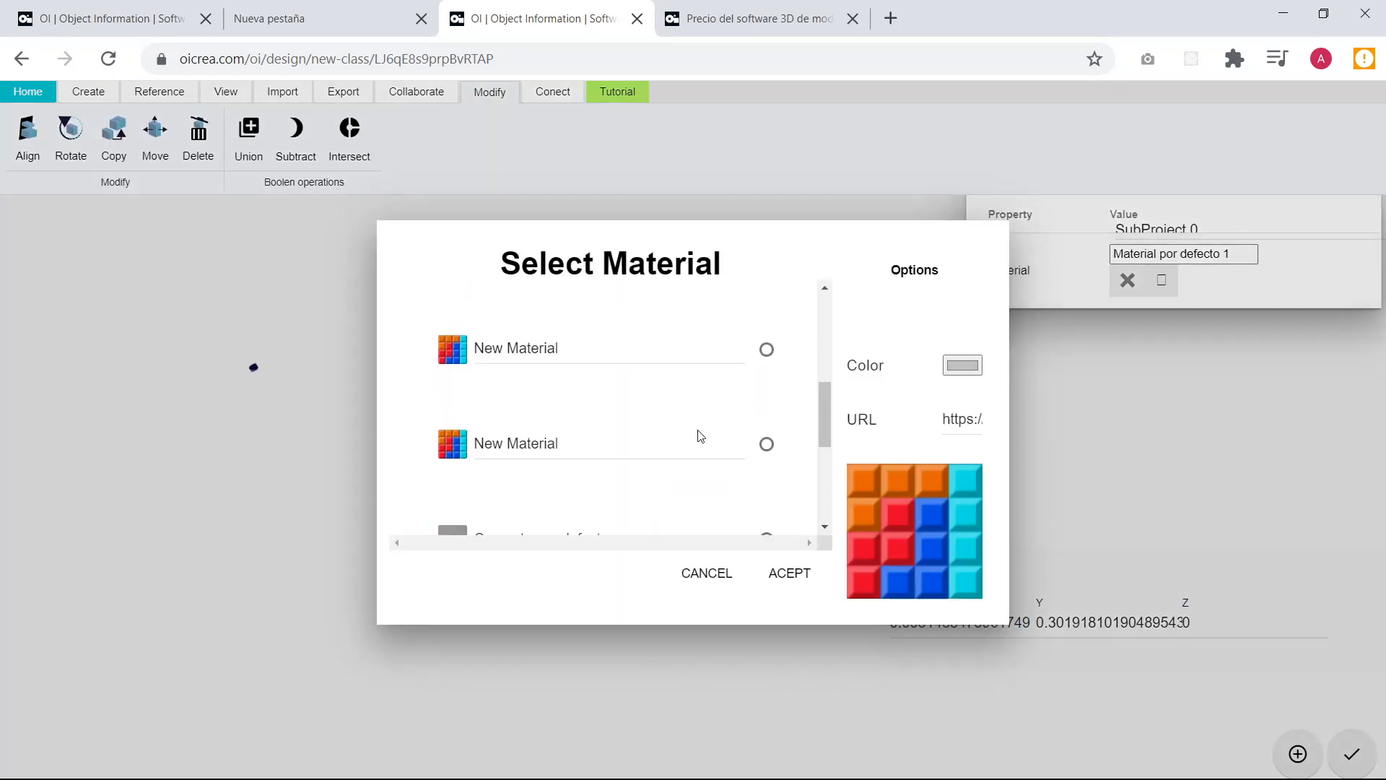
scroll(650, 429, down, 1)
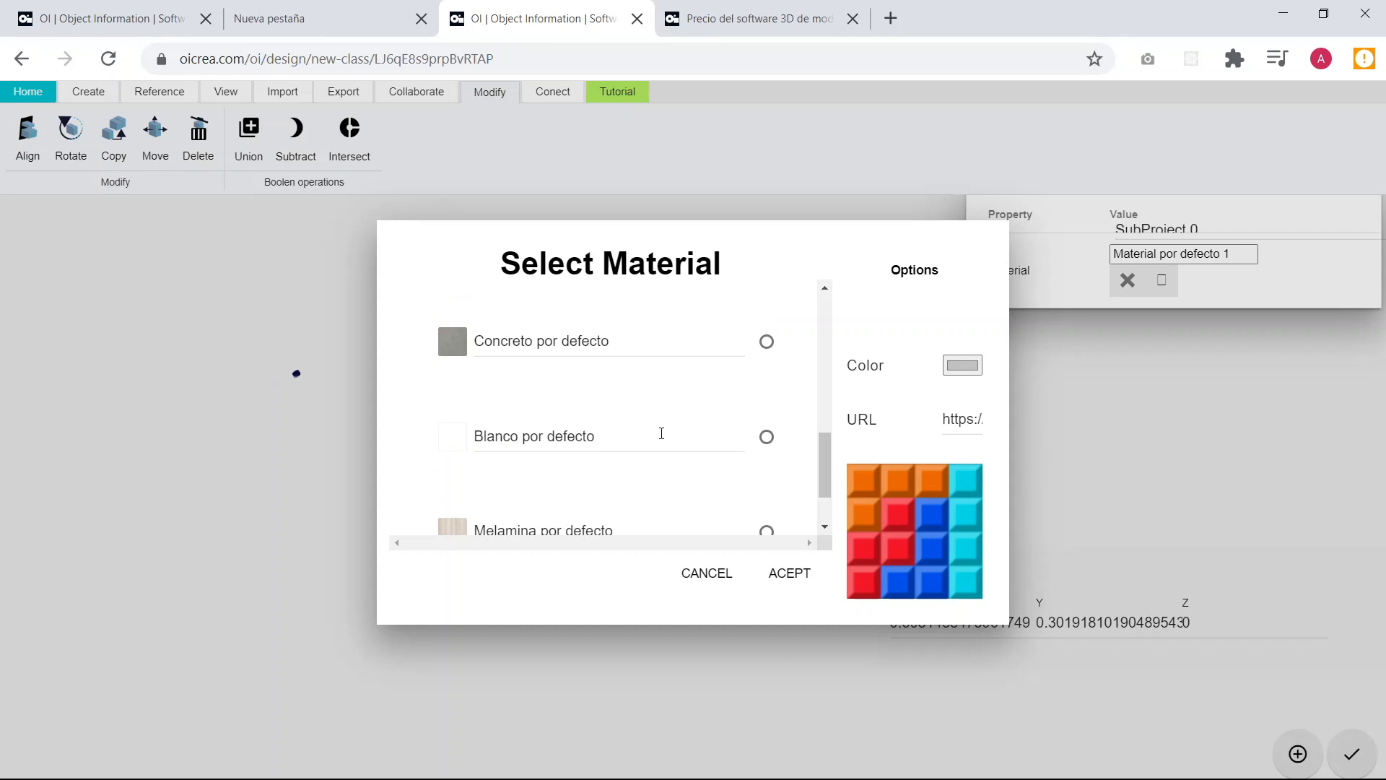
scroll(662, 433, down, 1)
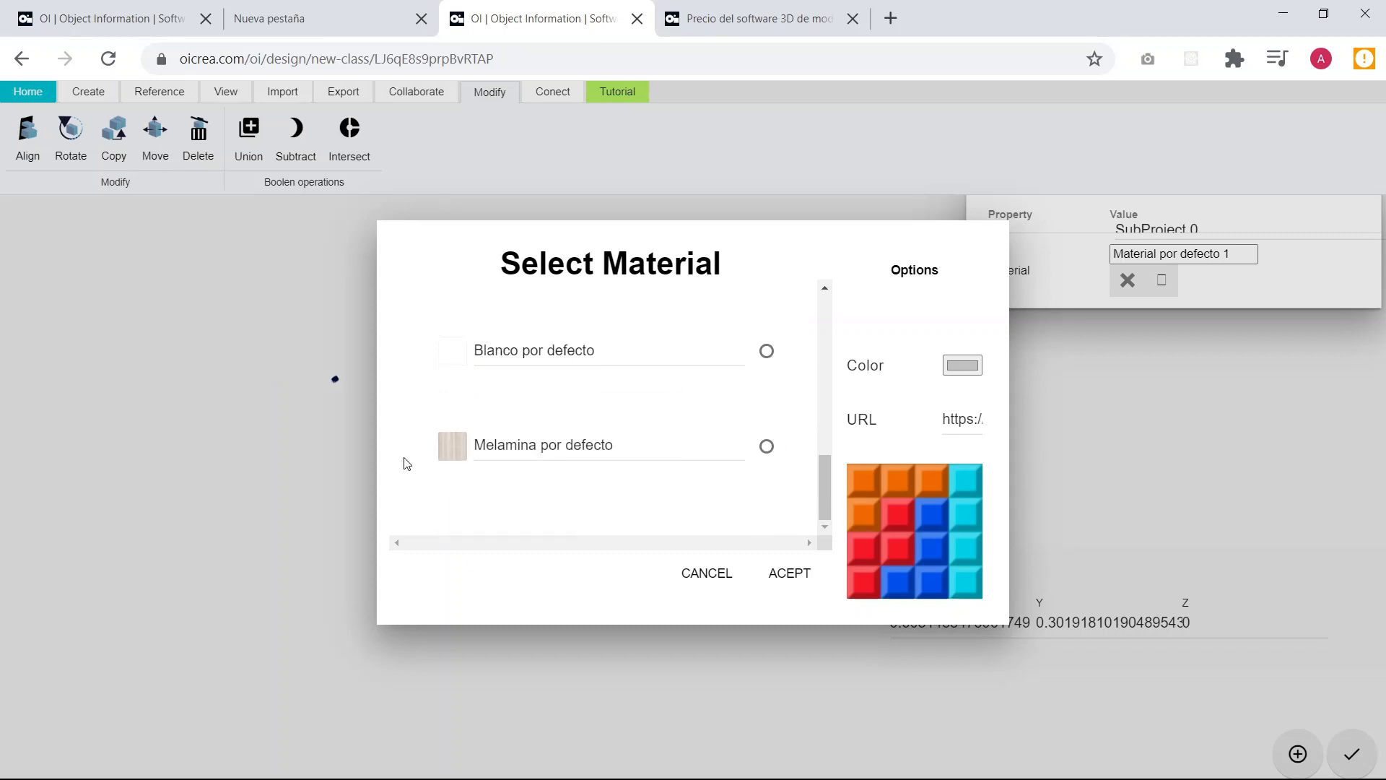
click(766, 447)
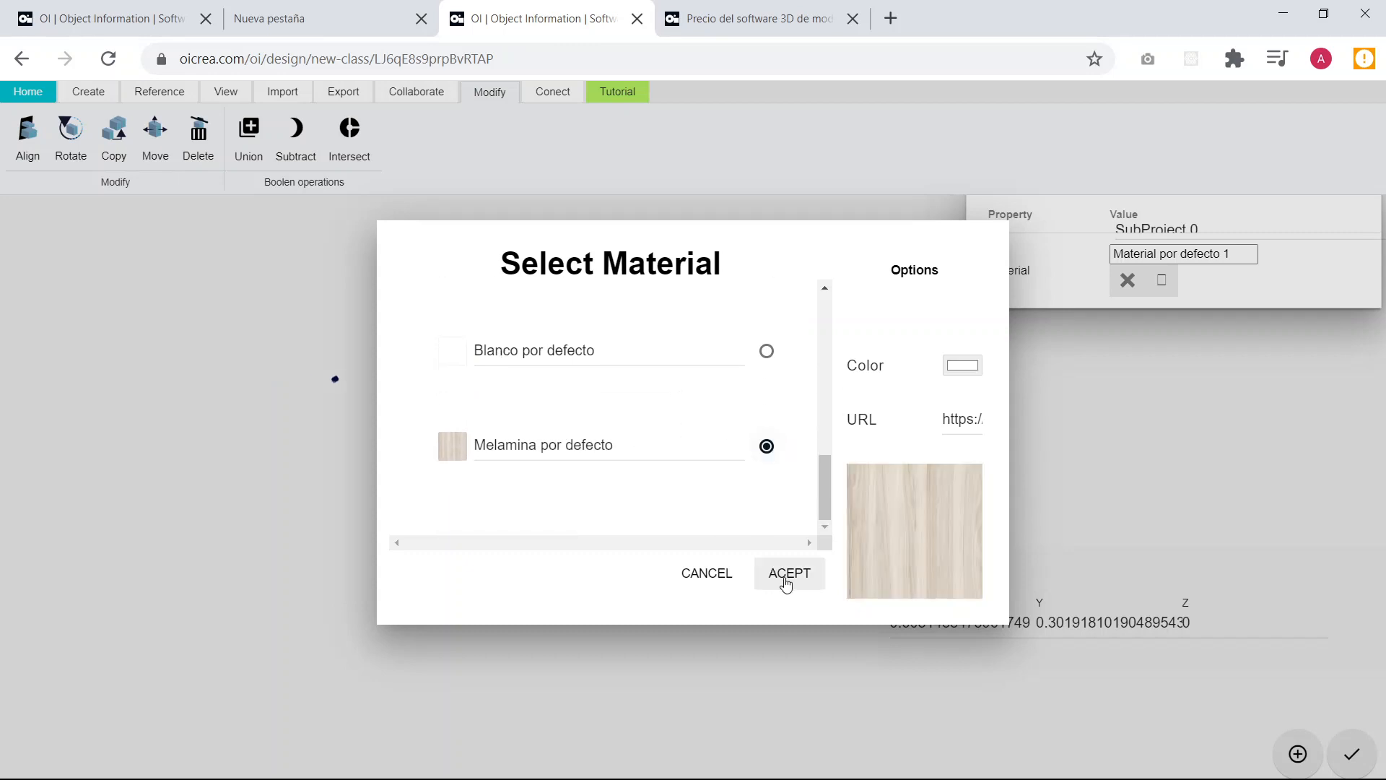
click(786, 583)
click(501, 489)
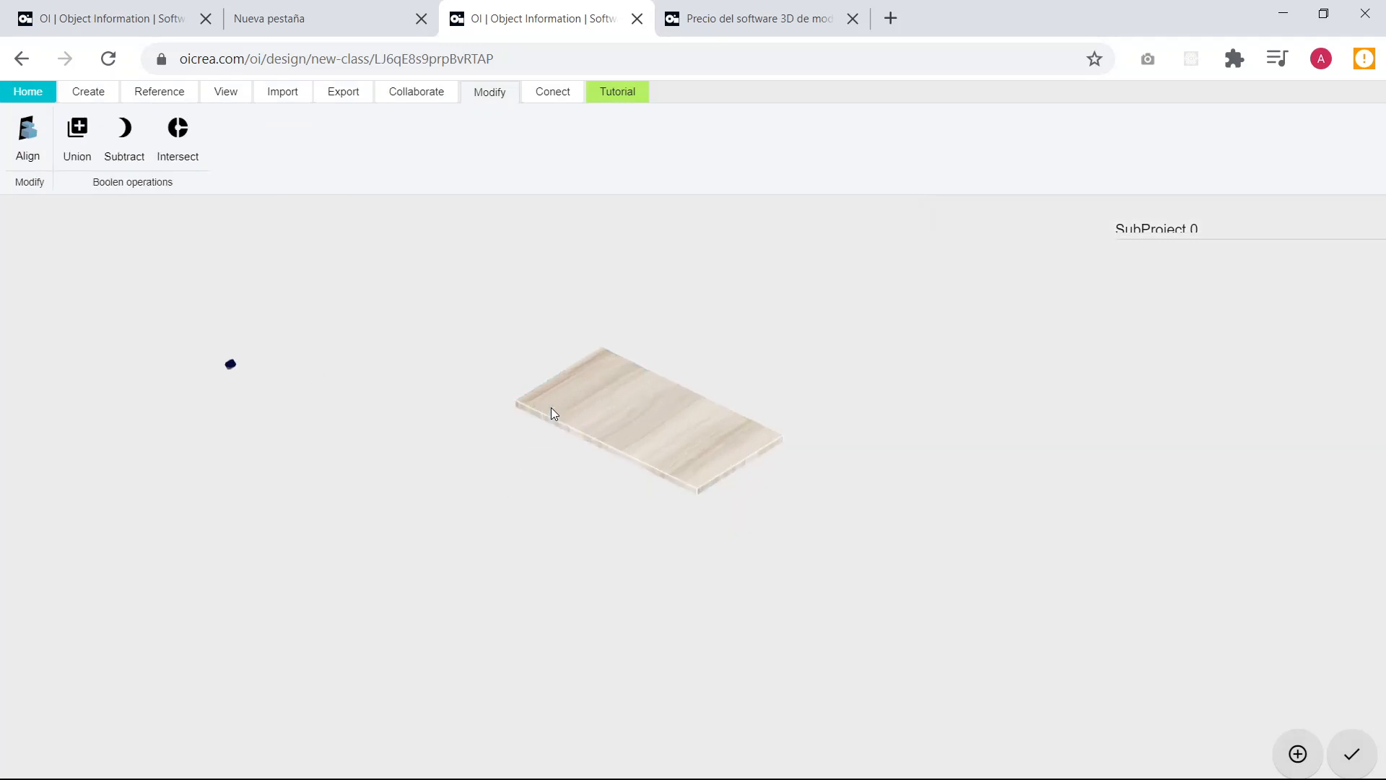
Set the board's X and Y position to 0 so it sits at the origin.
drag(553, 413, 500, 437)
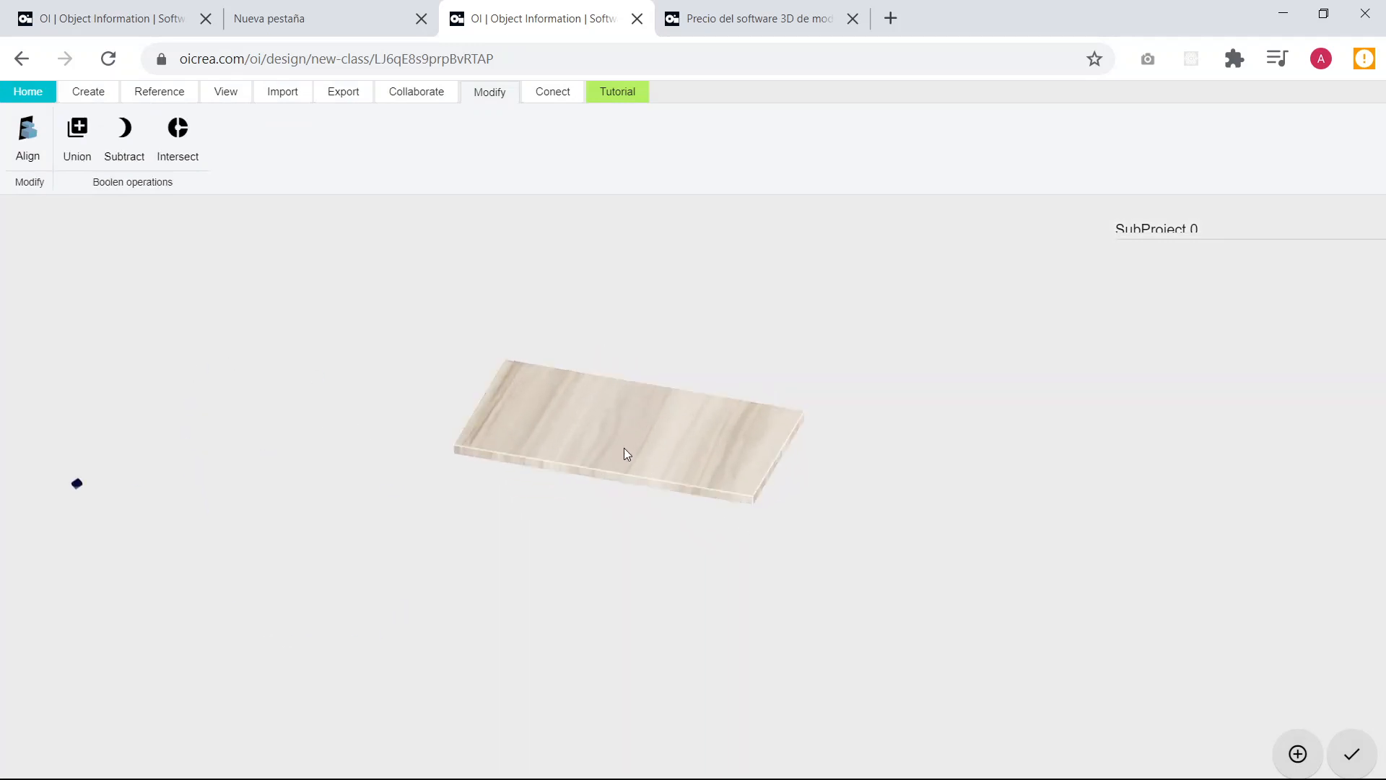
click(662, 482)
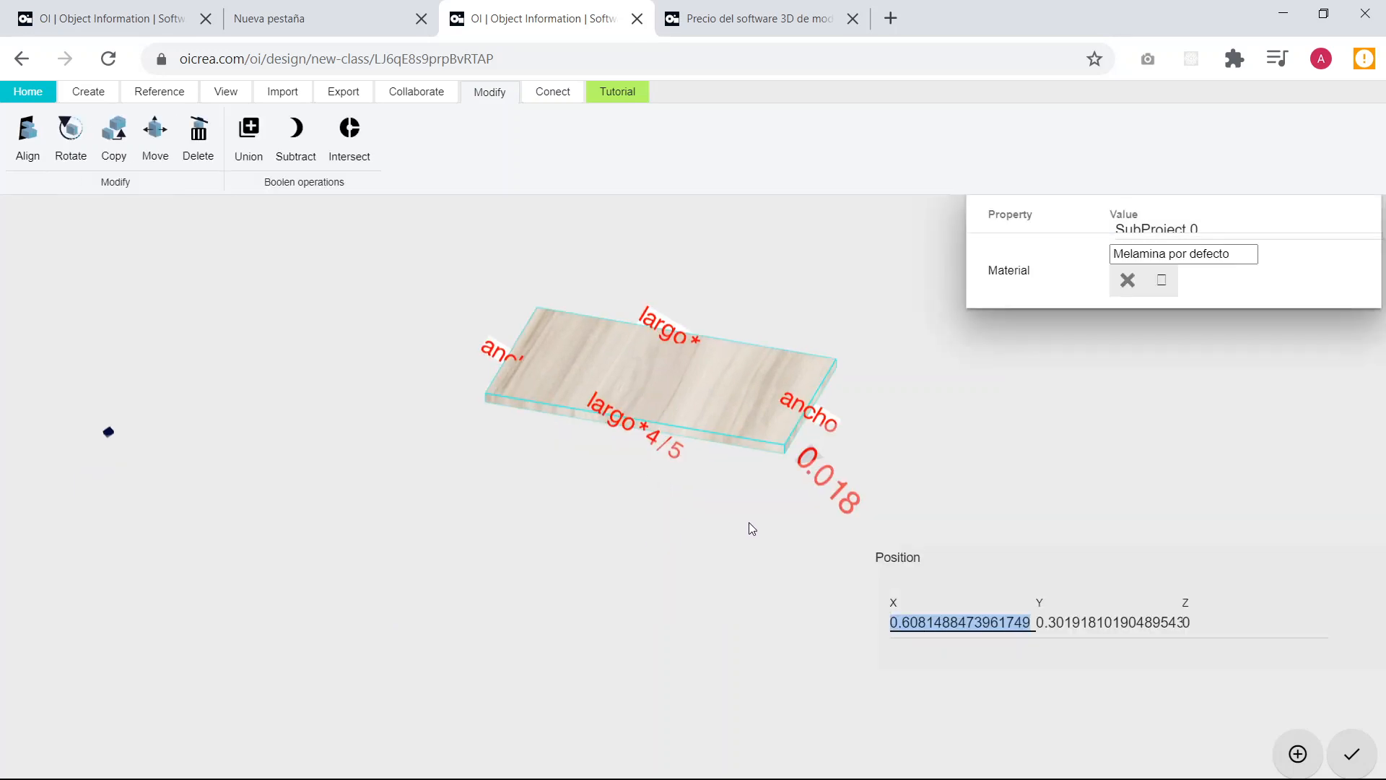
text(0)
key(Tab)
text(0)
key(Tab)
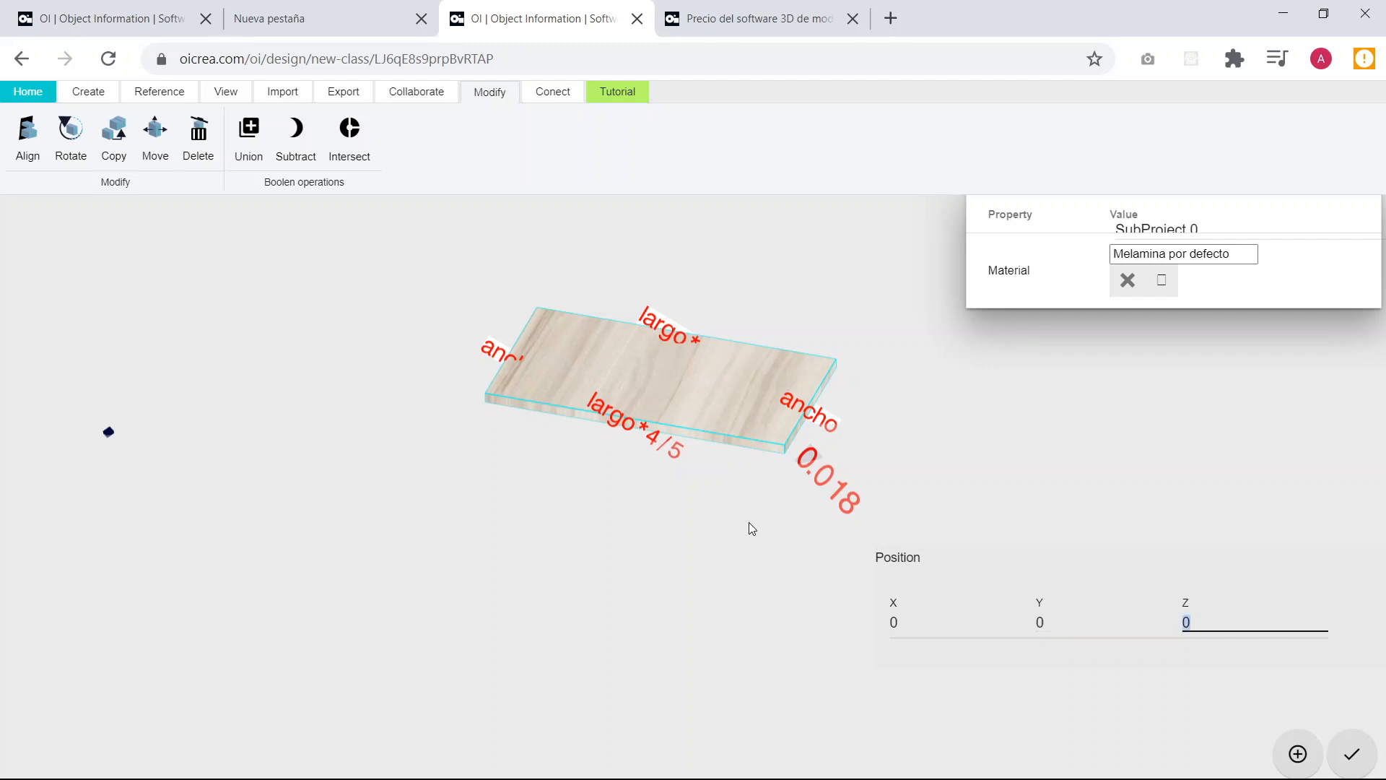
key(Return)
click(653, 414)
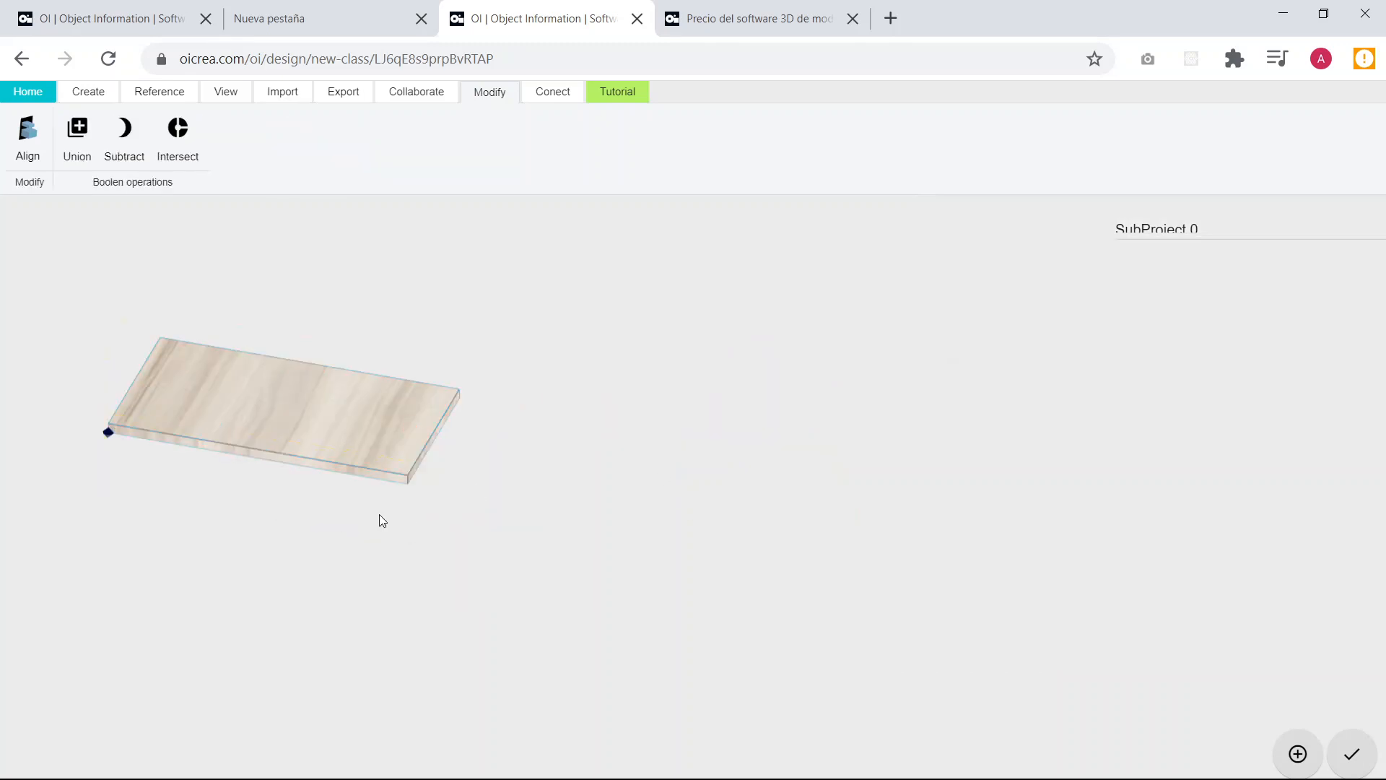
Raise the board by setting its Z position to the parameter alto.
scroll(354, 510, down, 3)
right_drag(287, 495, 583, 536)
scroll(520, 535, up, 5)
drag(596, 533, 498, 508)
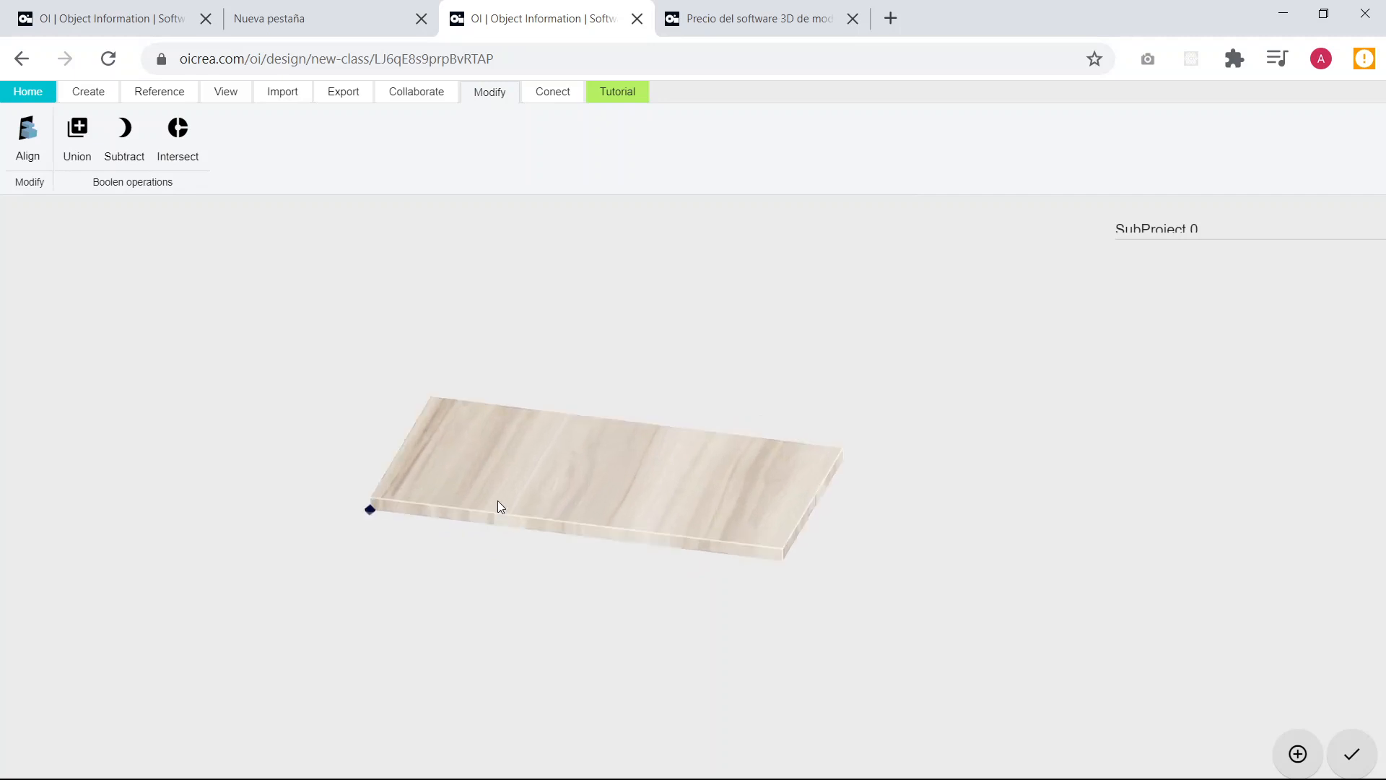
click(497, 500)
click(1230, 633)
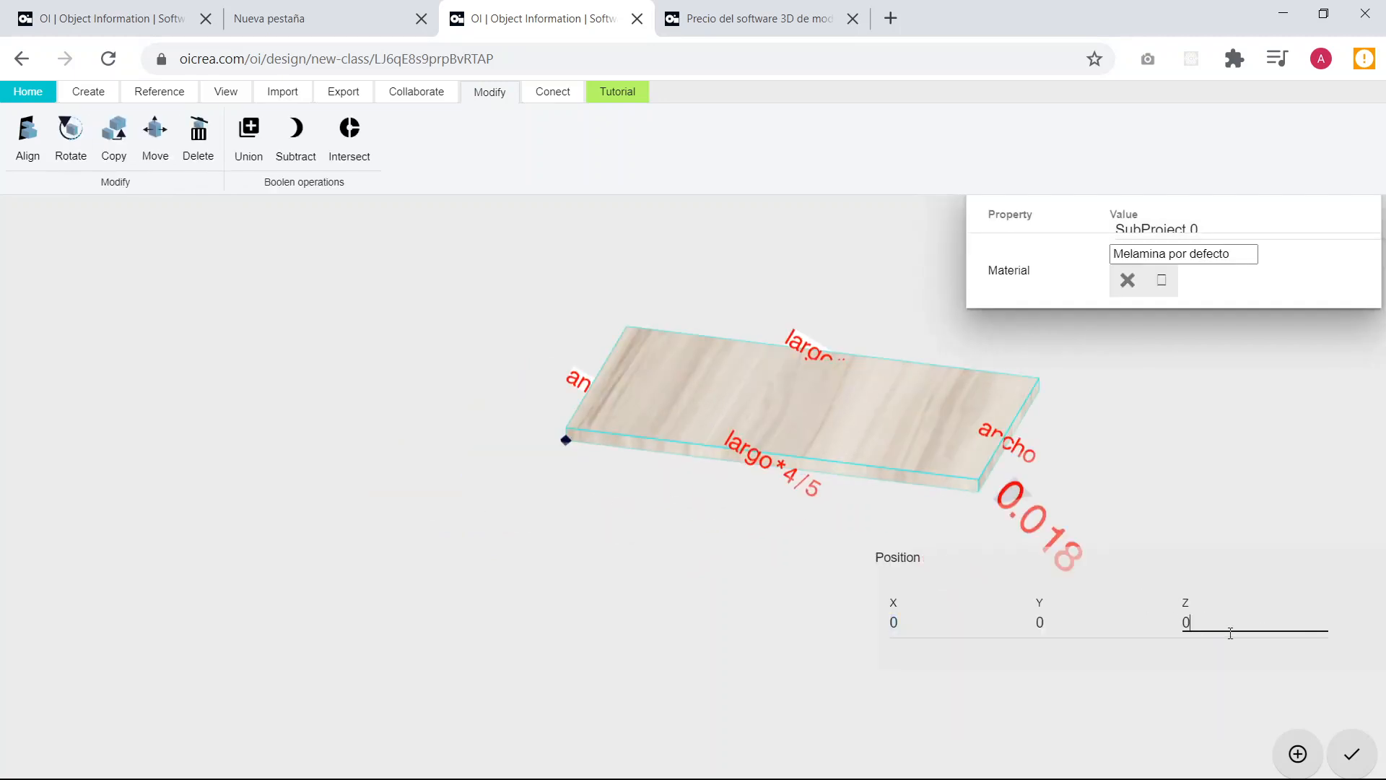
double_click(1230, 633)
text(alto)
key(Return)
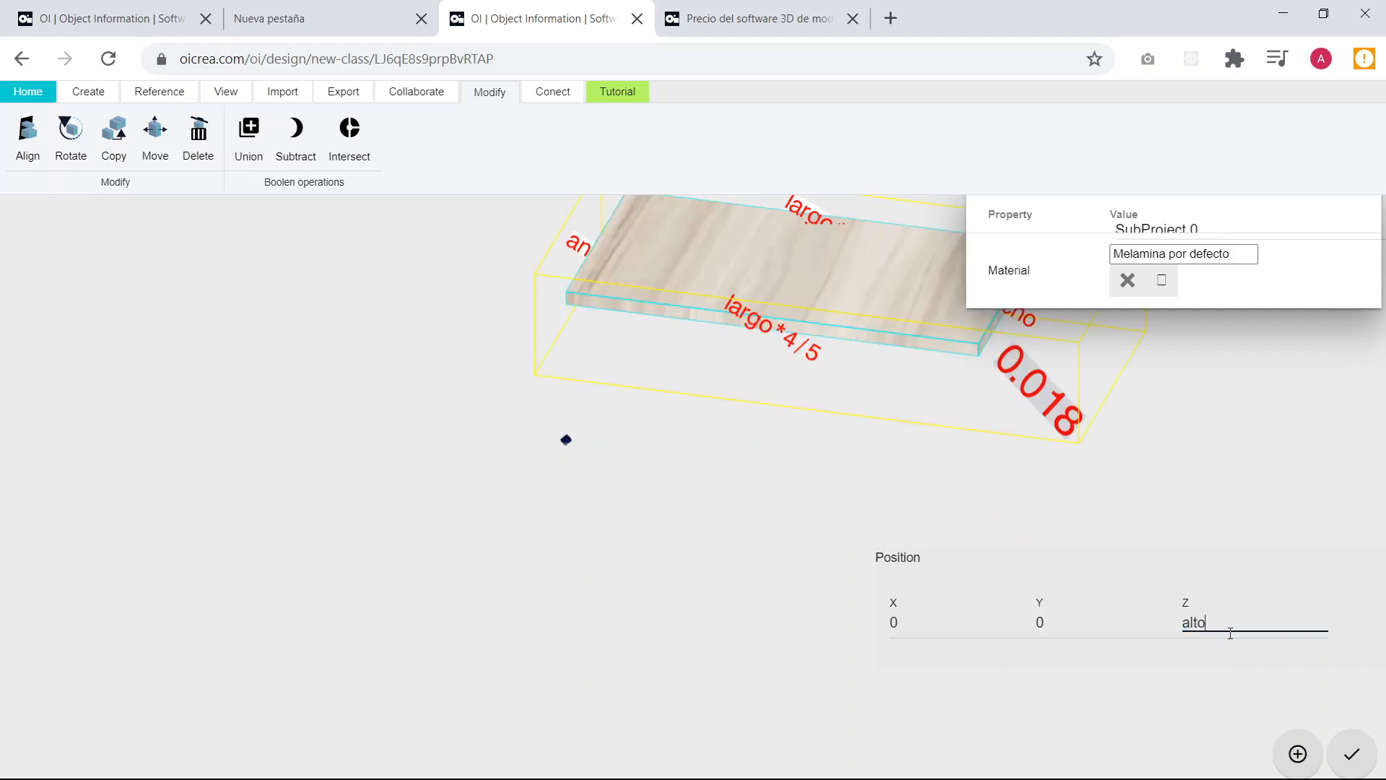
click(789, 431)
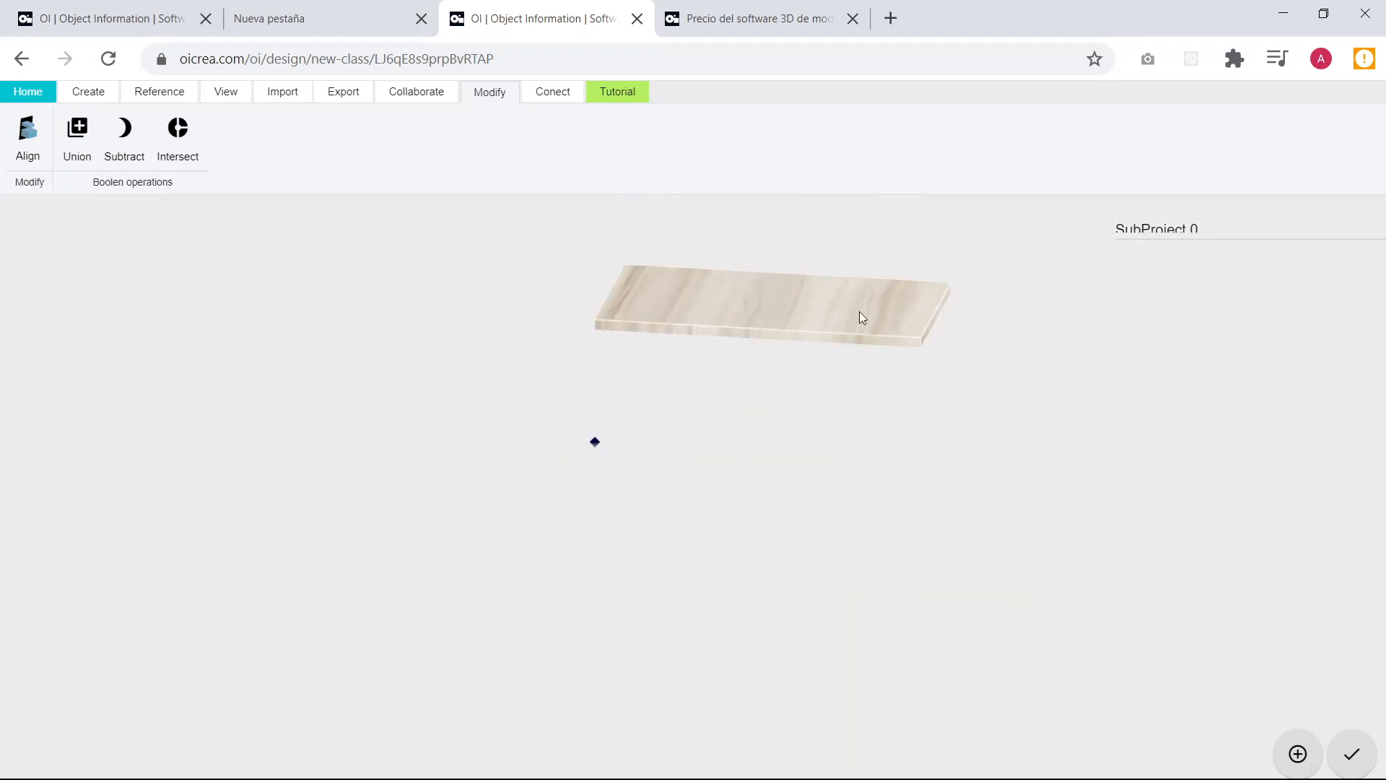
Examine the raised board's dimensions, thickness and position relative to the origin from several angles.
click(860, 315)
click(693, 578)
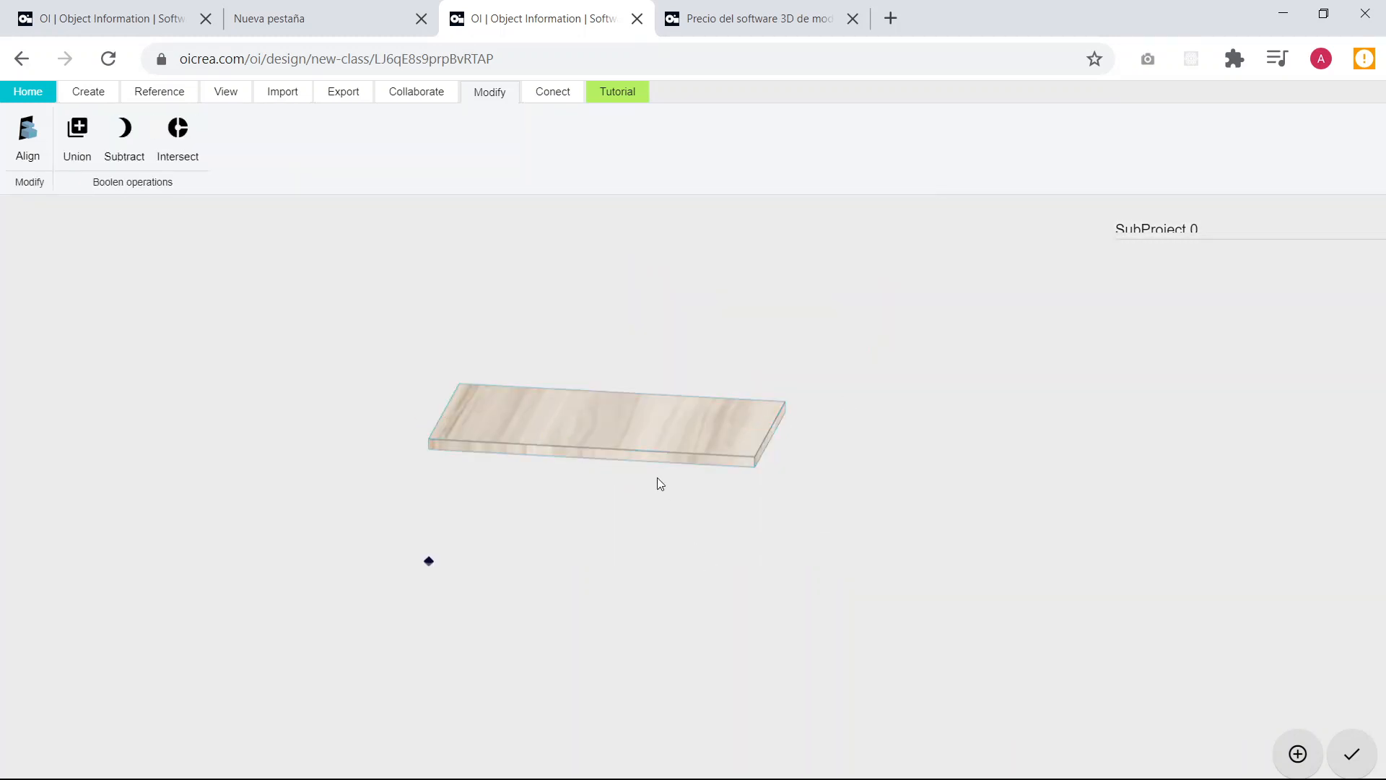
click(621, 442)
scroll(615, 449, up, 3)
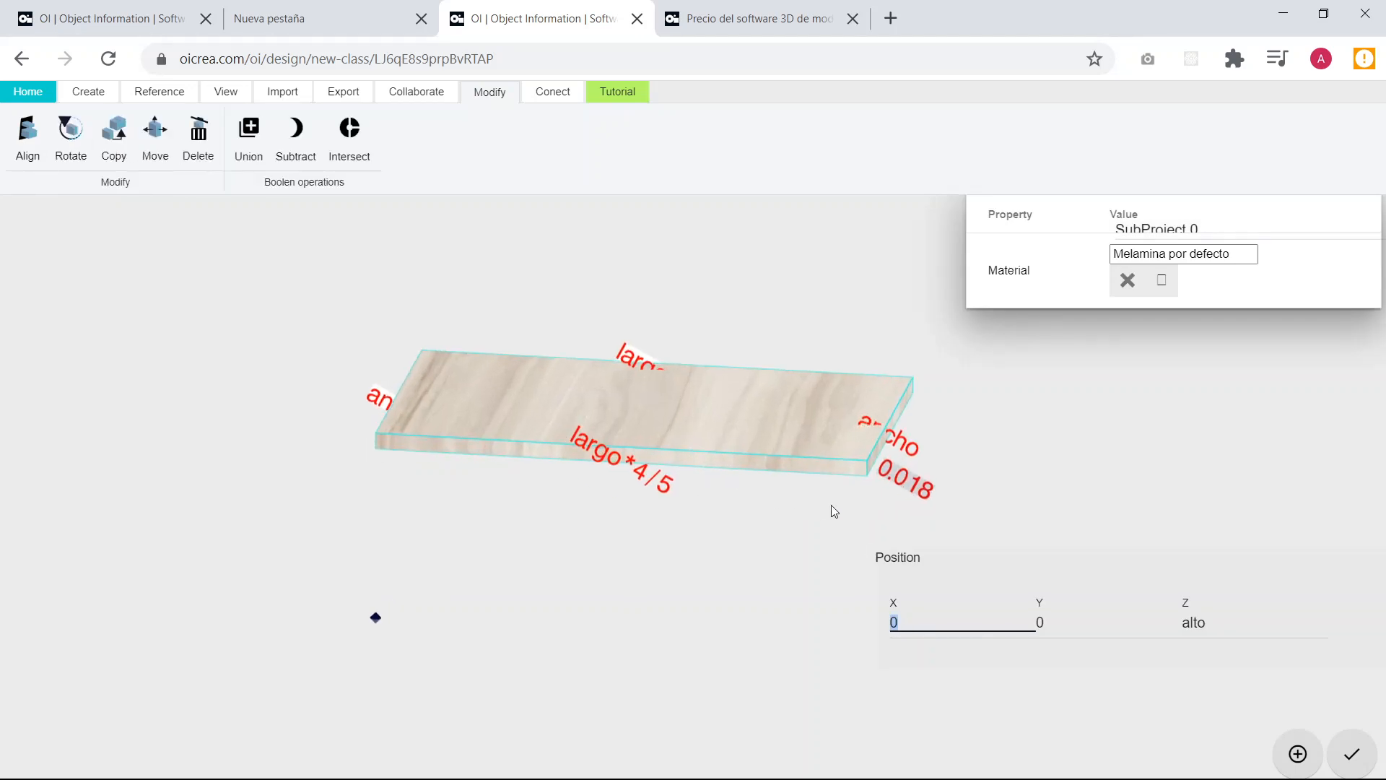
drag(830, 504, 715, 504)
scroll(844, 536, up, 3)
scroll(845, 535, up, 2)
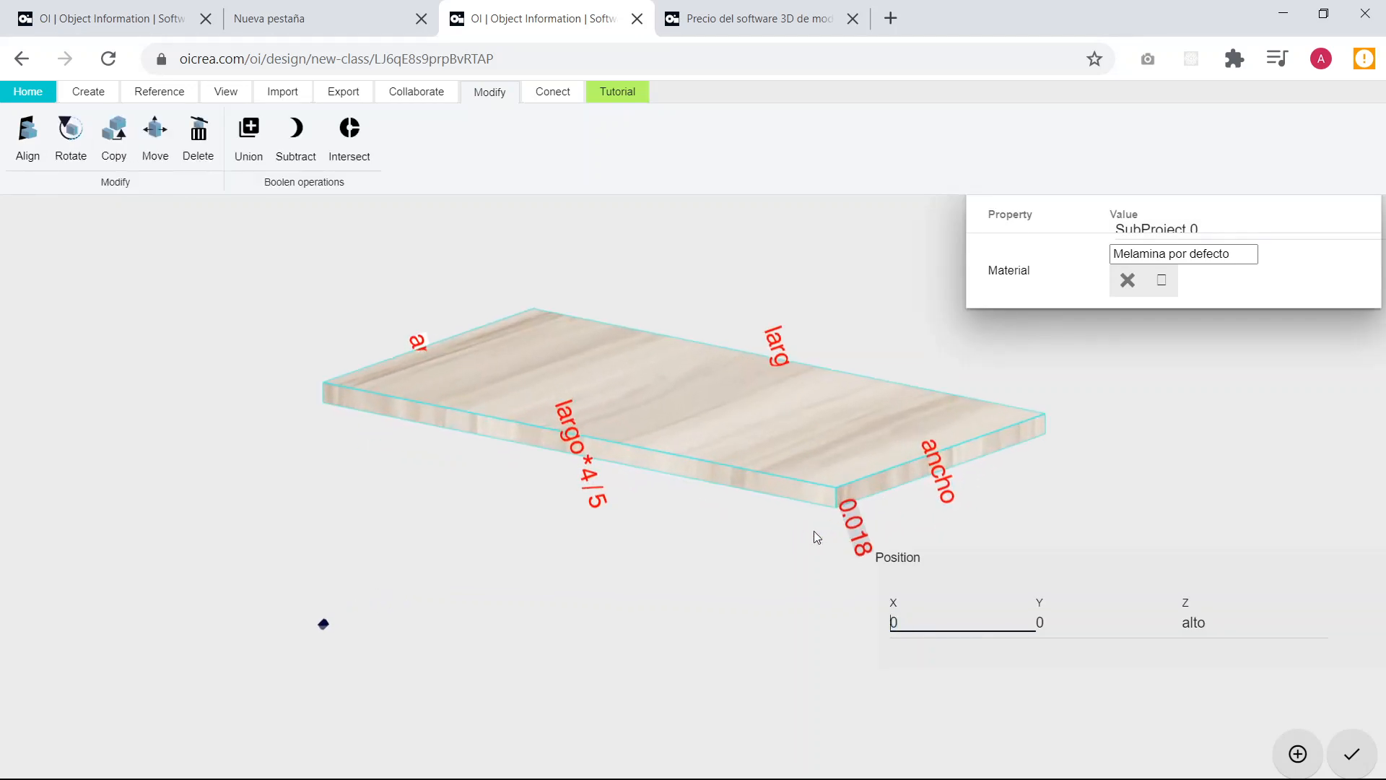
drag(814, 531, 829, 526)
scroll(829, 525, up, 1)
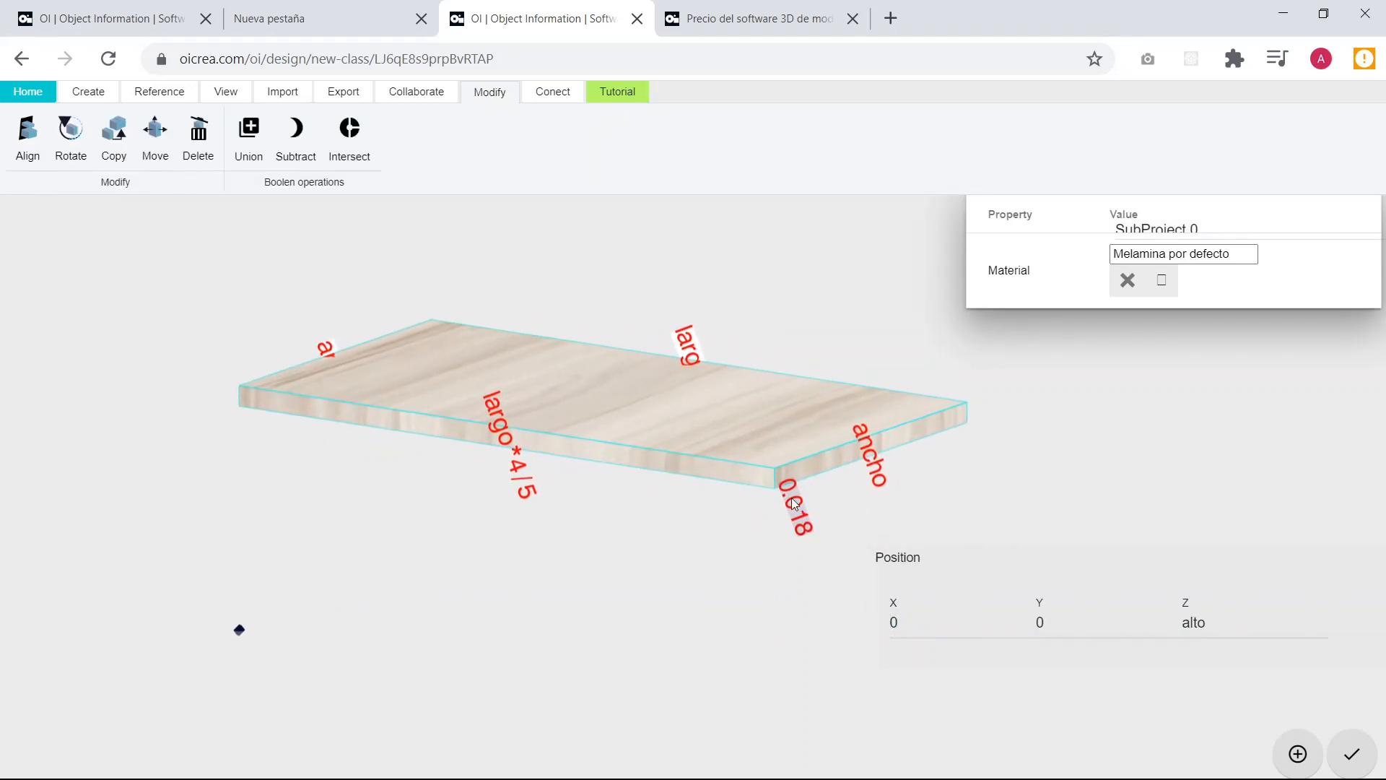
scroll(807, 506, up, 1)
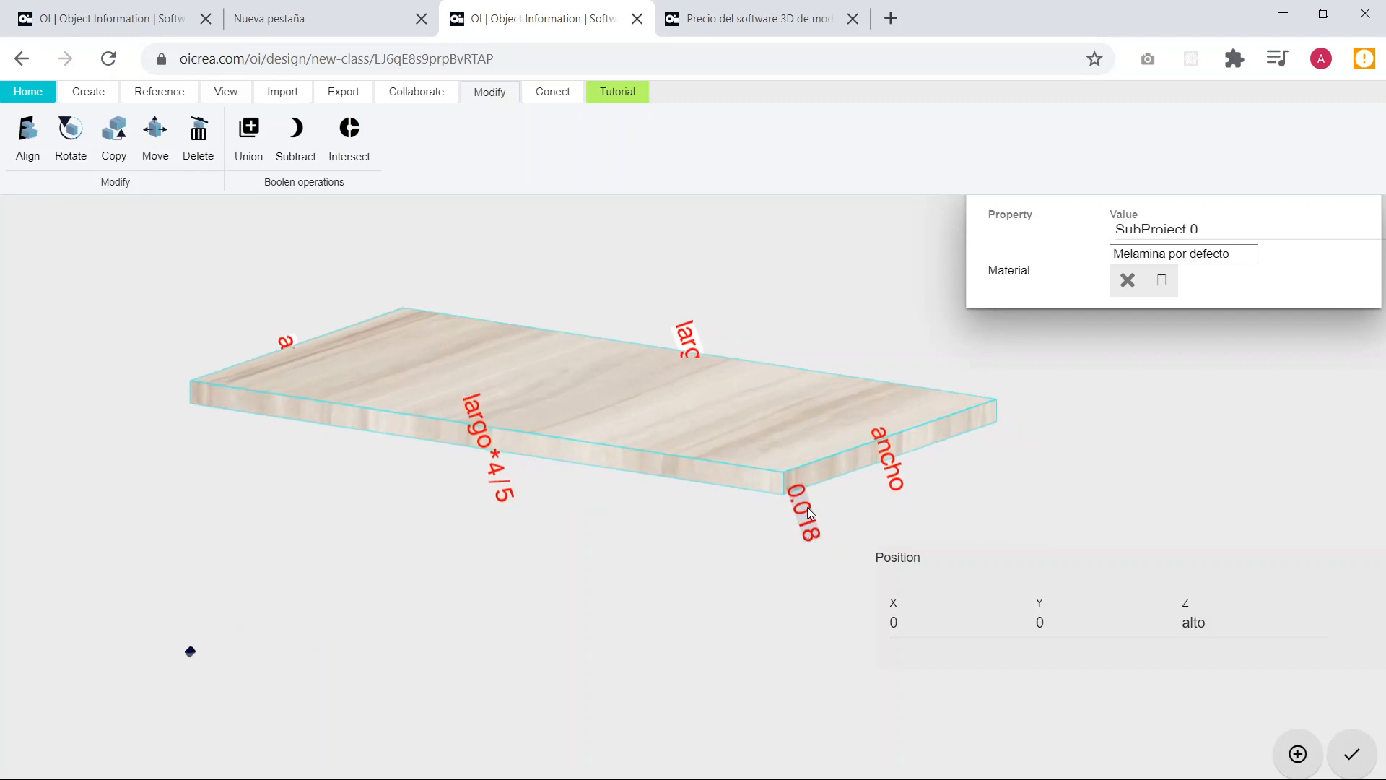
click(728, 551)
drag(748, 526, 706, 534)
Add a new parameter named grosor to the Geometría group of the model's properties.
click(88, 91)
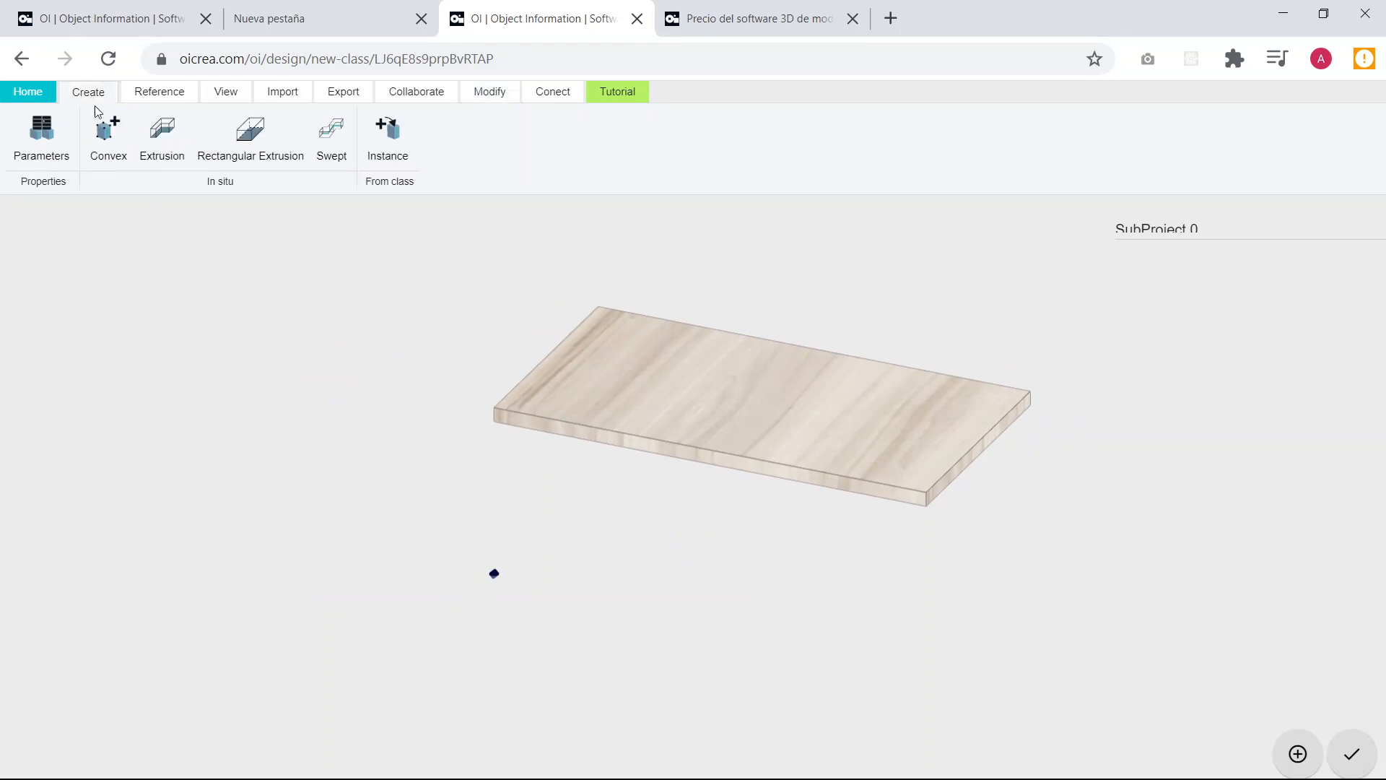
click(37, 148)
scroll(503, 444, down, 3)
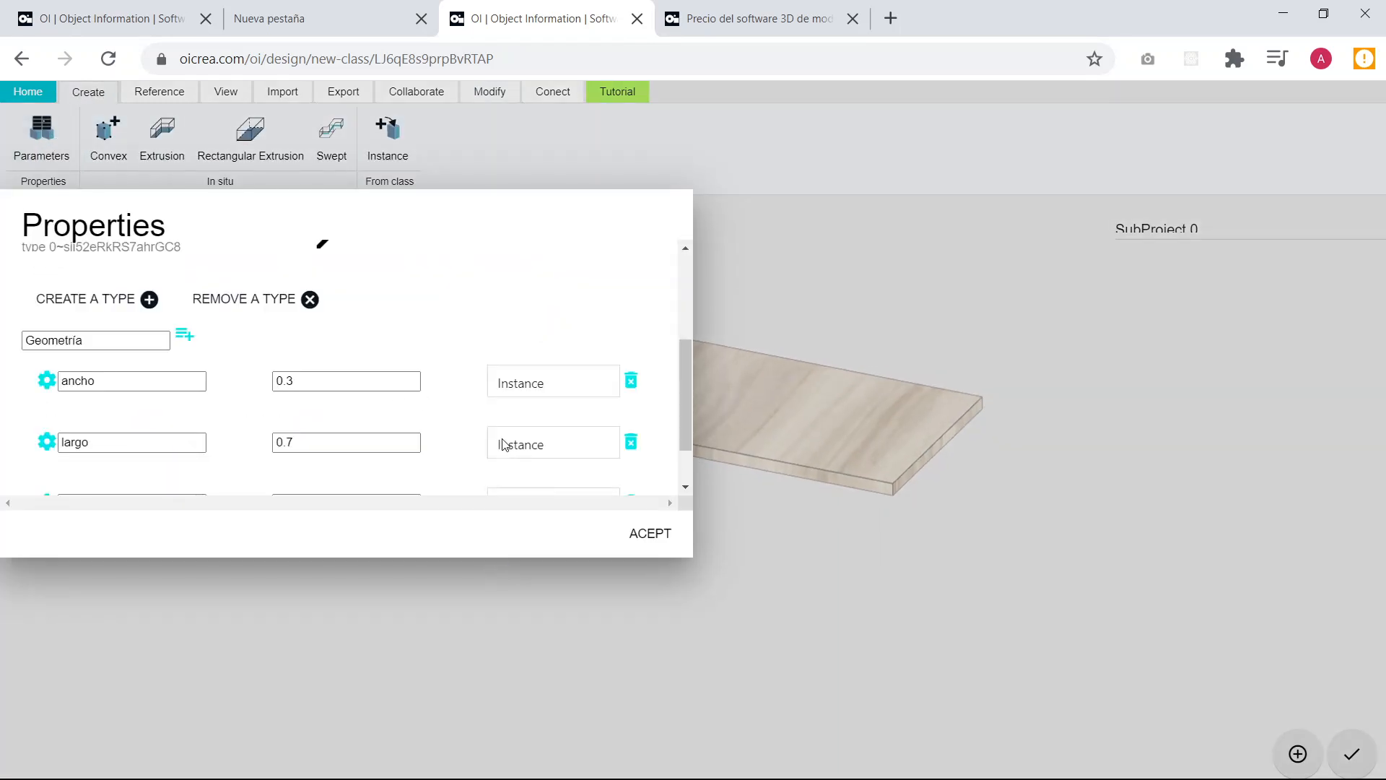
scroll(504, 444, down, 1)
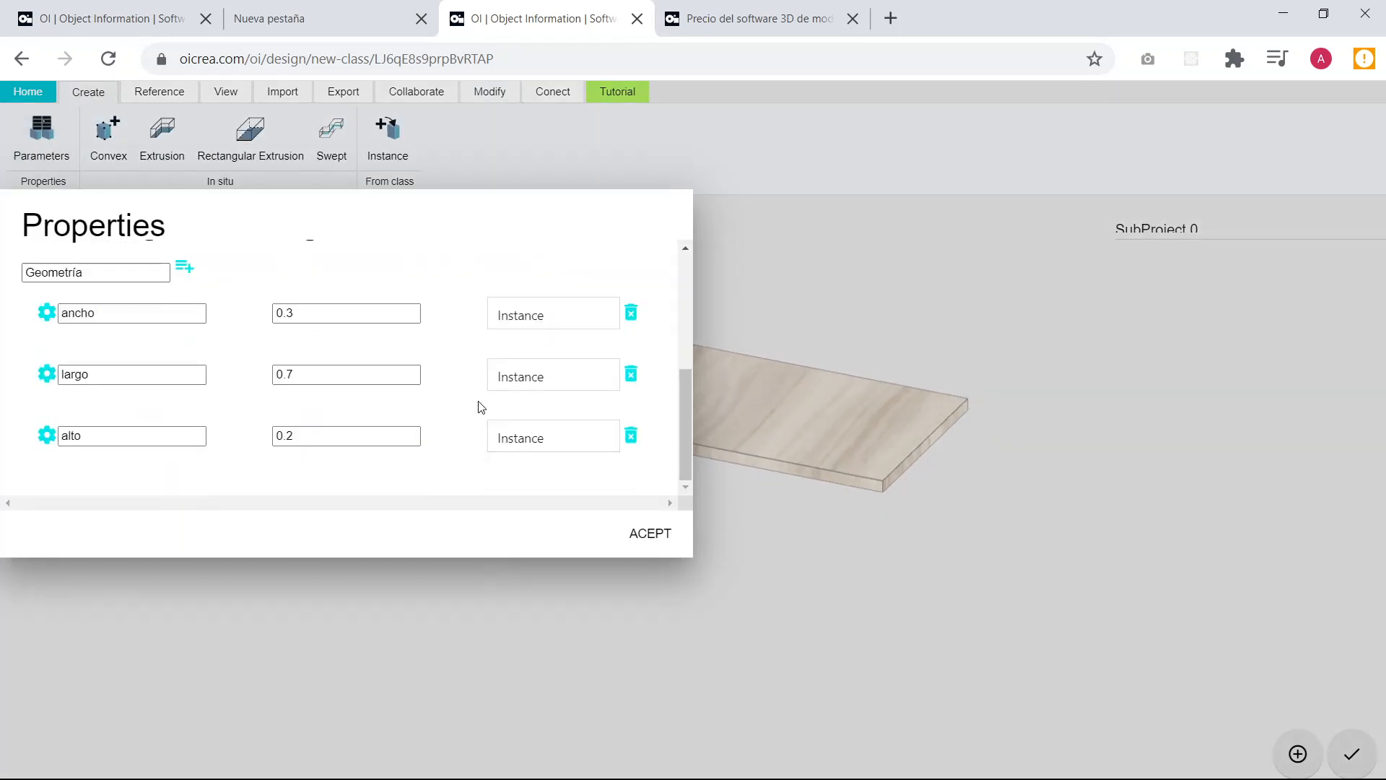
click(185, 273)
scroll(173, 462, down, 1)
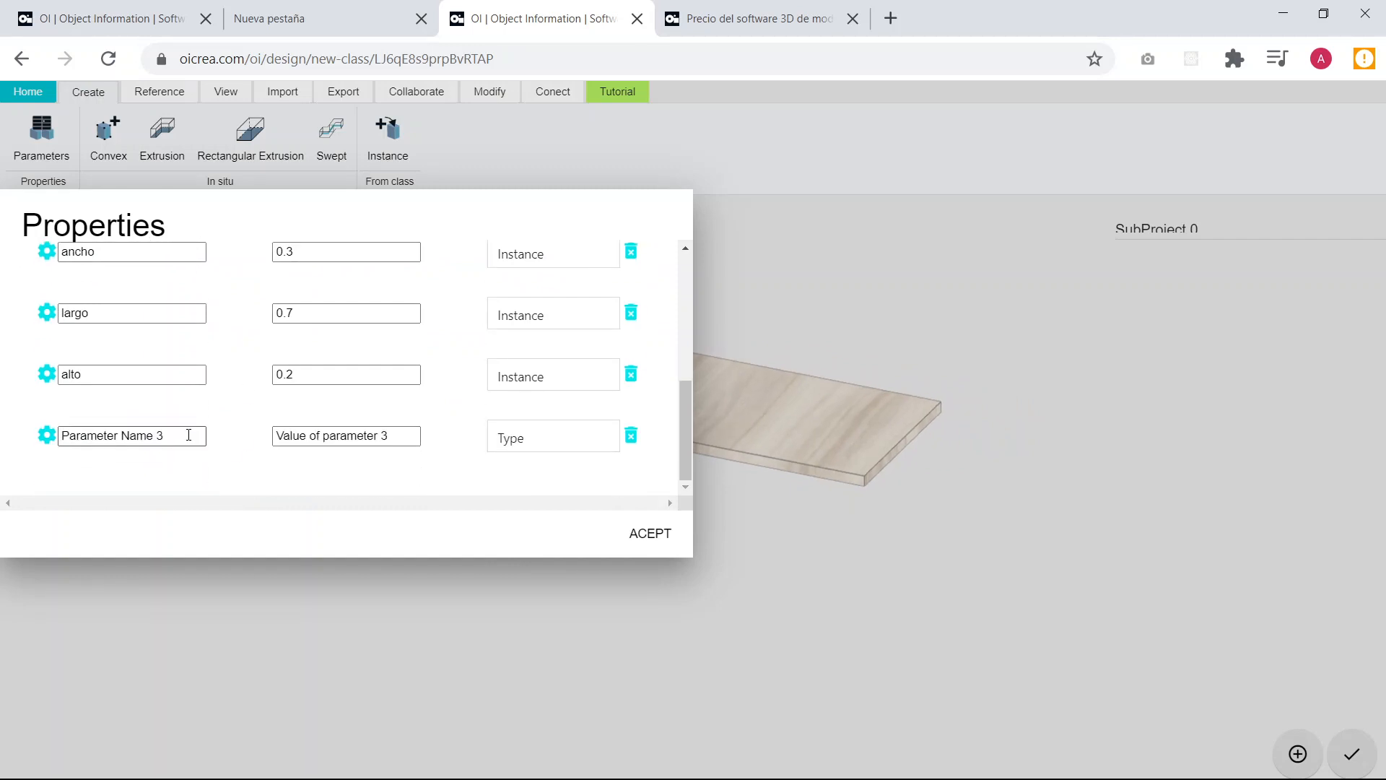
drag(188, 434, 45, 439)
text(gr)
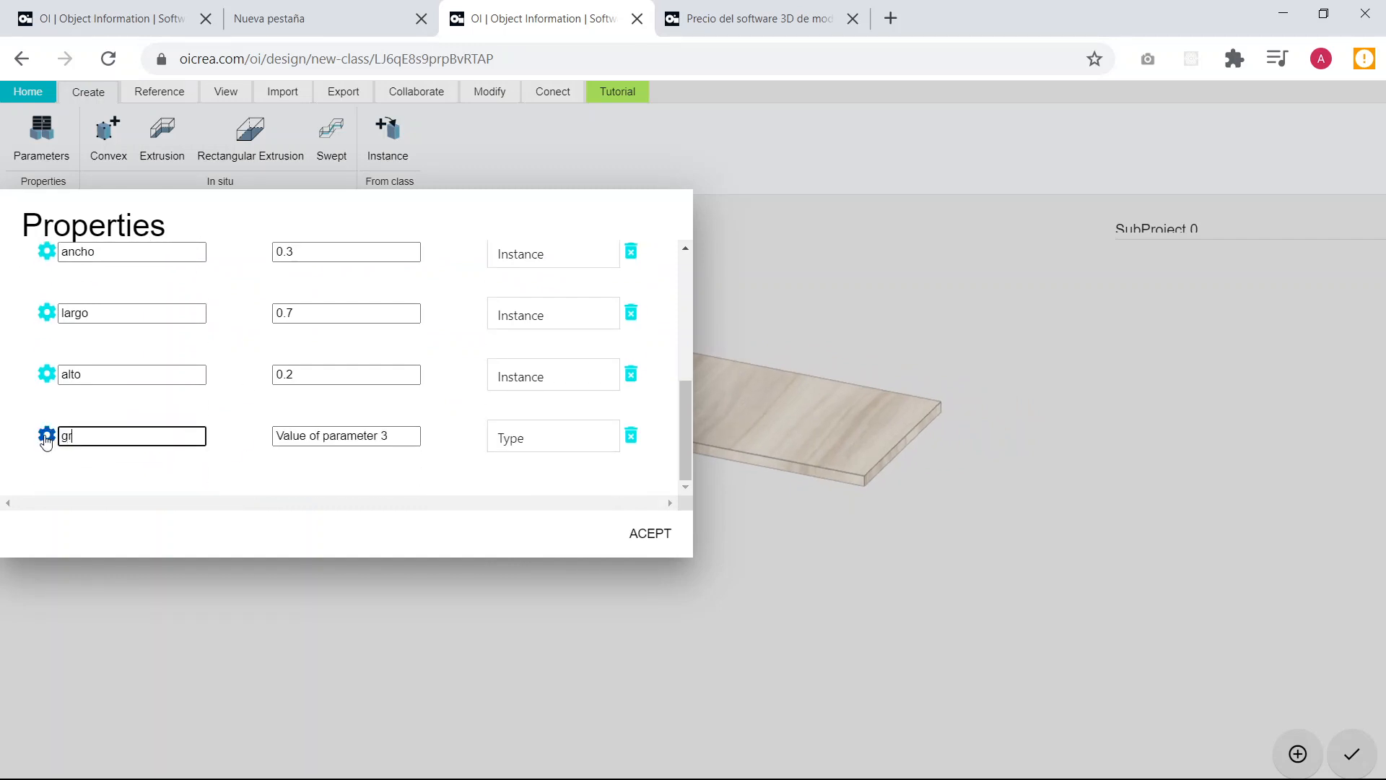
text(osor)
Give the grosor parameter the value 0.018, make it an Instance parameter, and accept the properties.
click(408, 435)
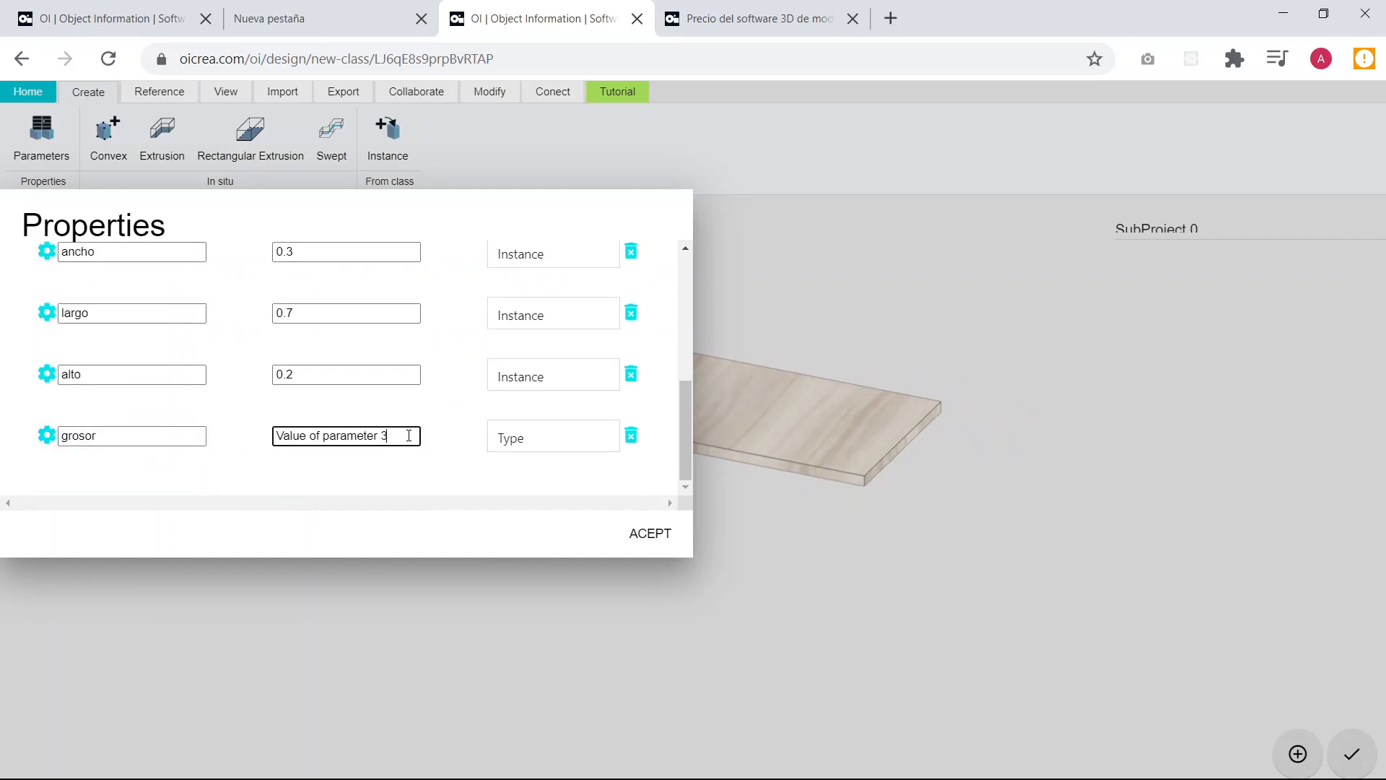
drag(409, 435, 262, 445)
text(0.018)
click(566, 437)
click(540, 487)
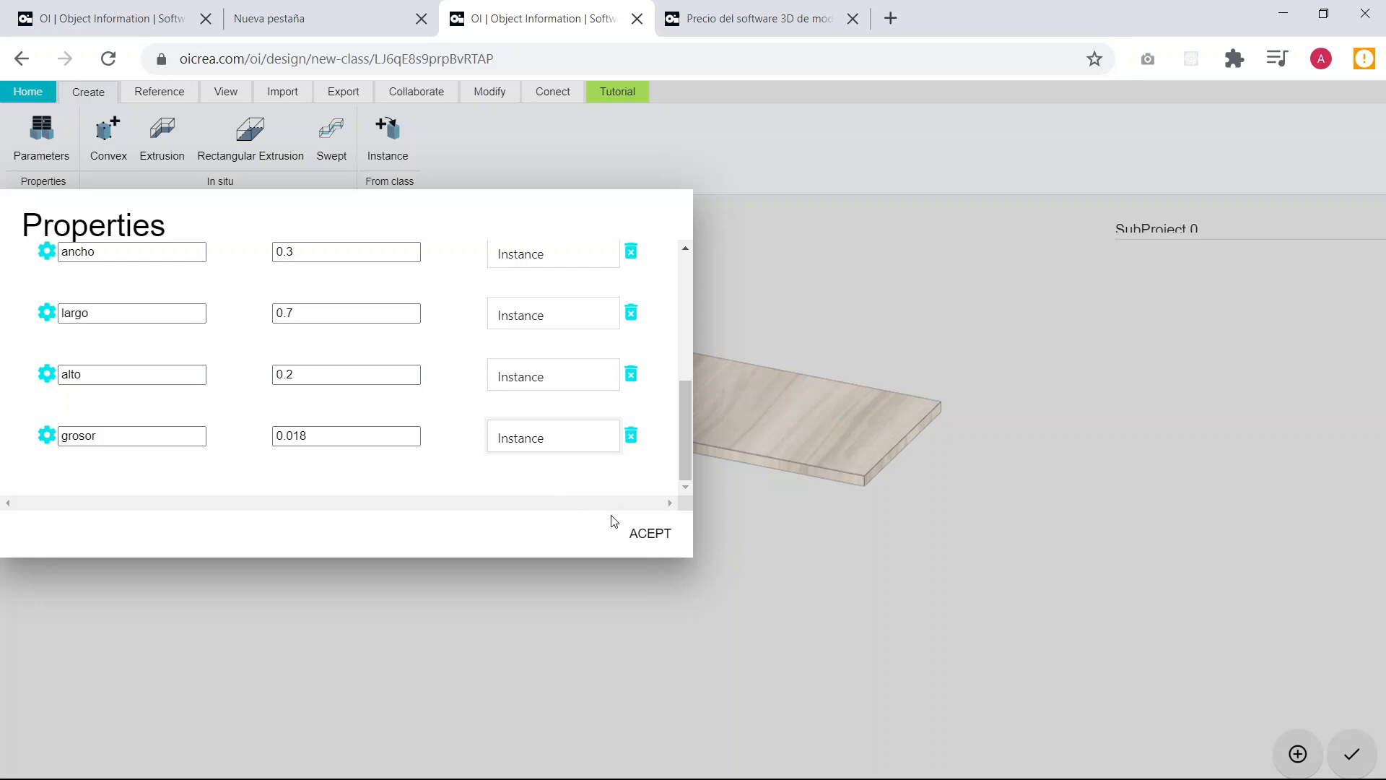
click(645, 535)
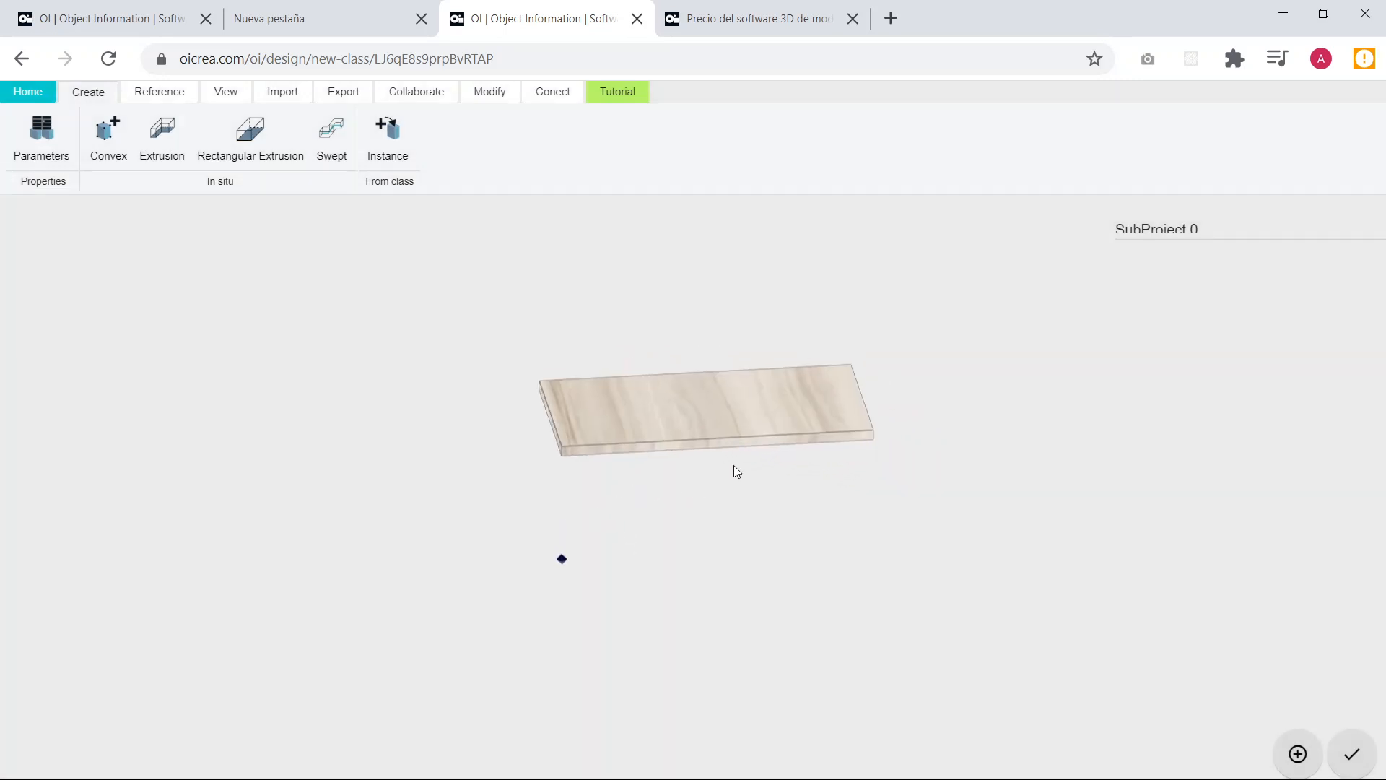
Set the board's X position to largo*1/5 and deselect it.
click(704, 437)
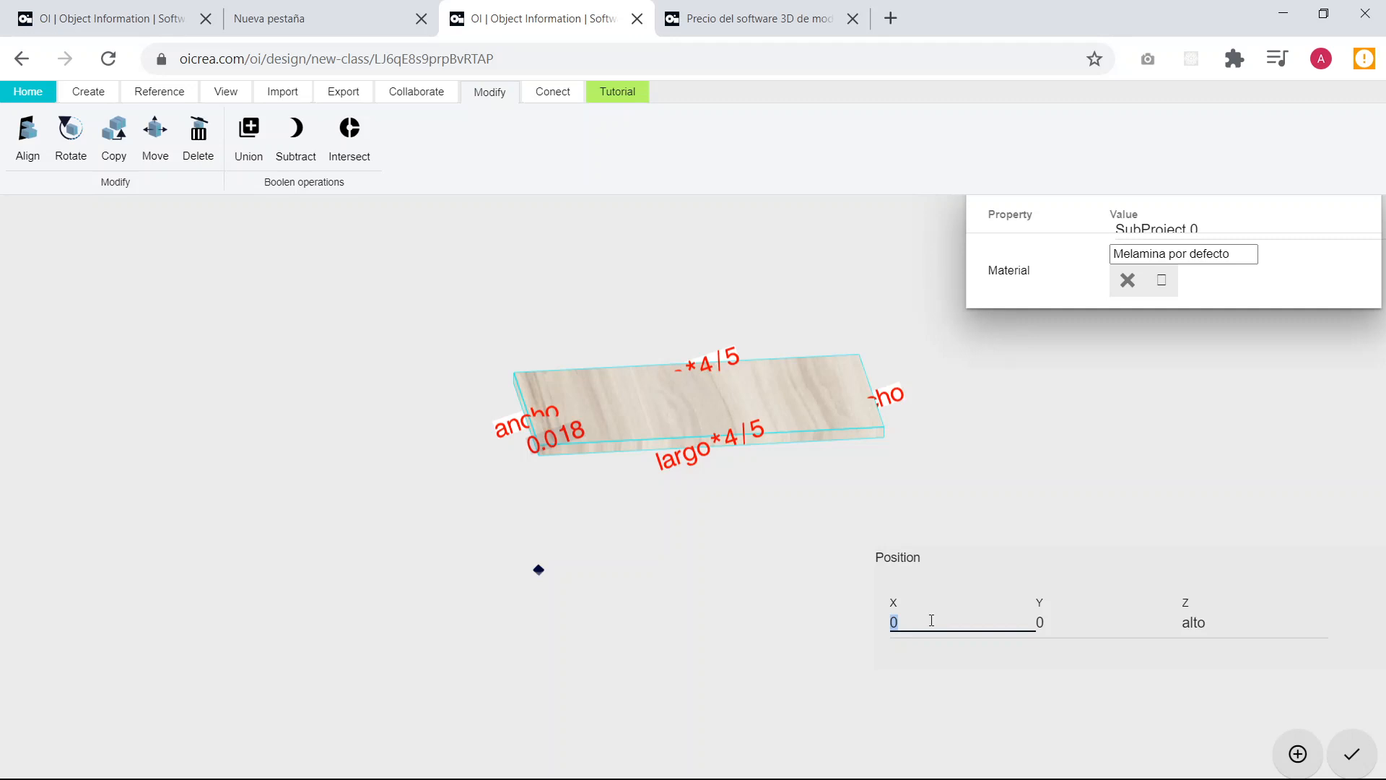
text(largo*1/5)
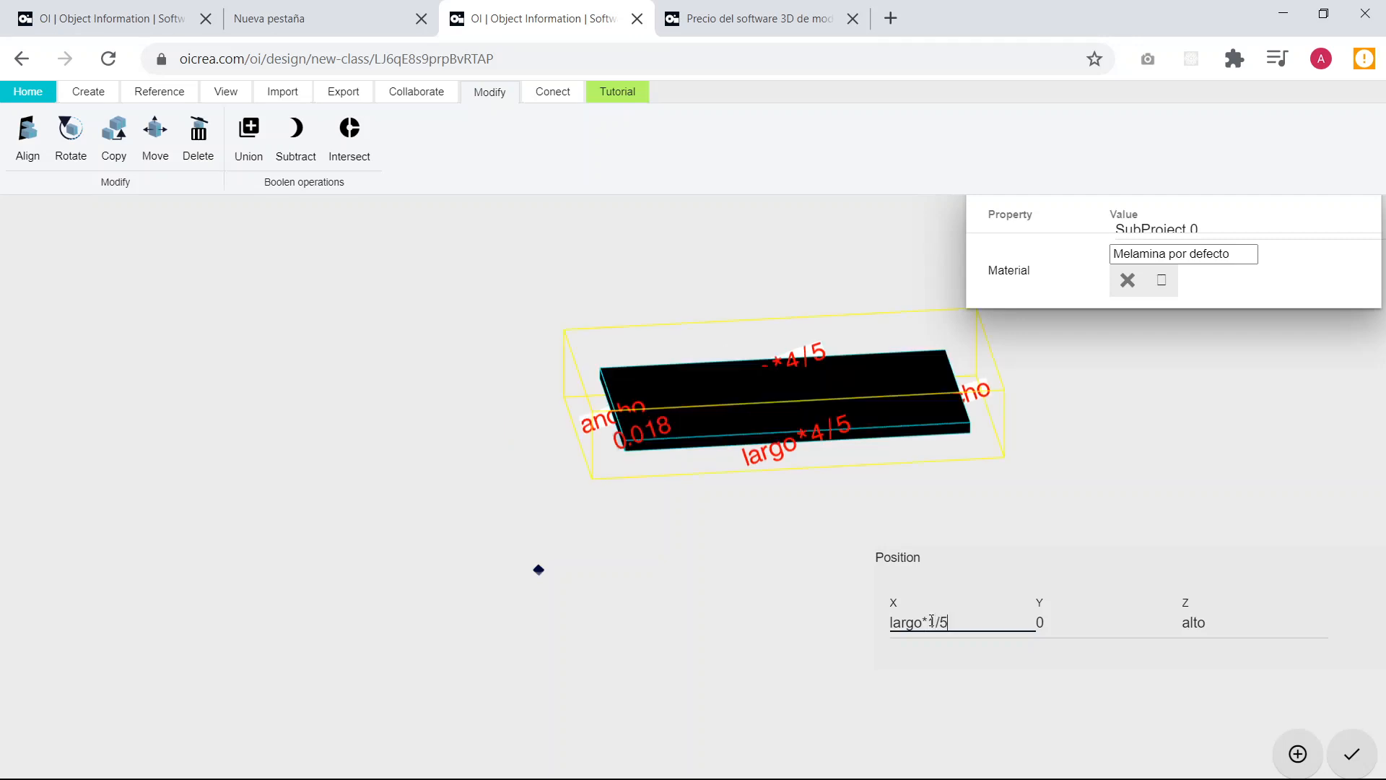
click(610, 550)
Set the board's Z position to alto-grosor and deselect it.
scroll(609, 550, up, 4)
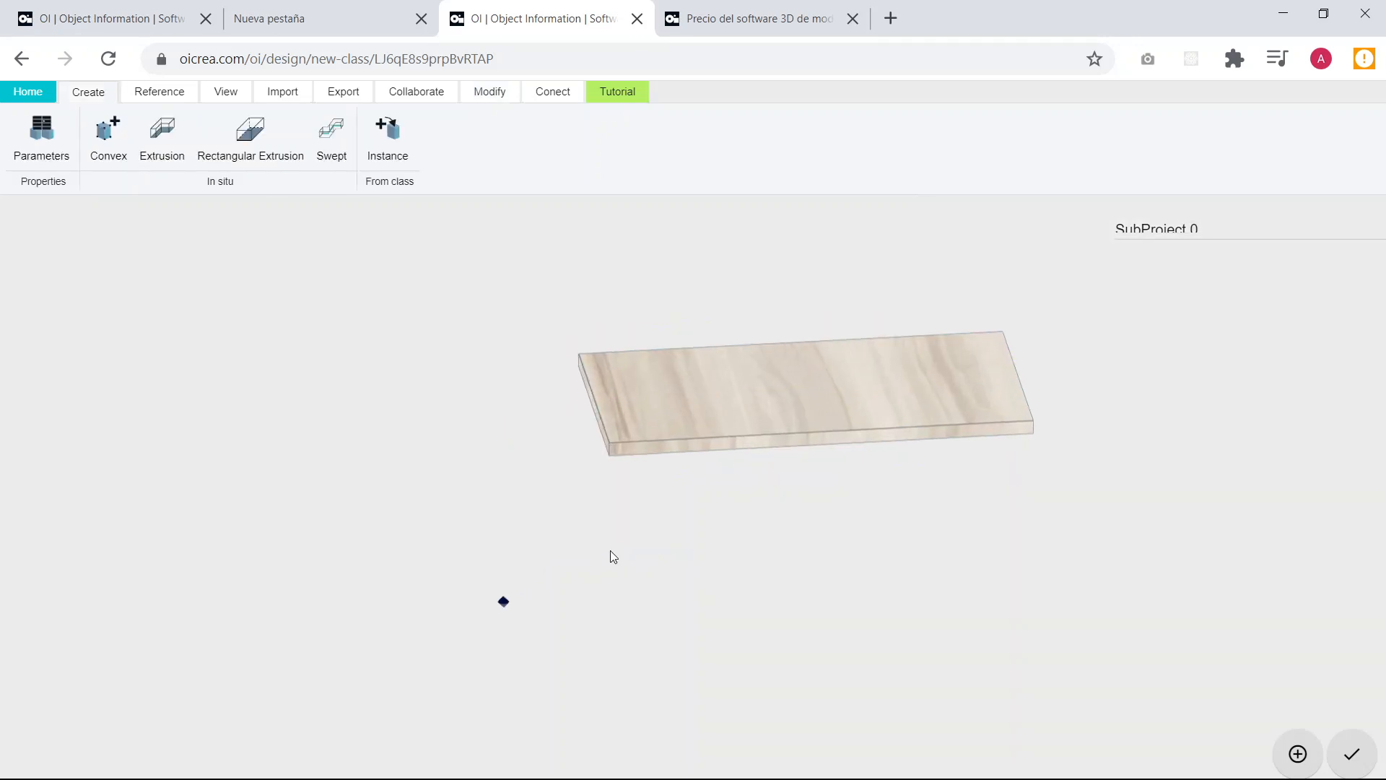
drag(609, 550, 655, 575)
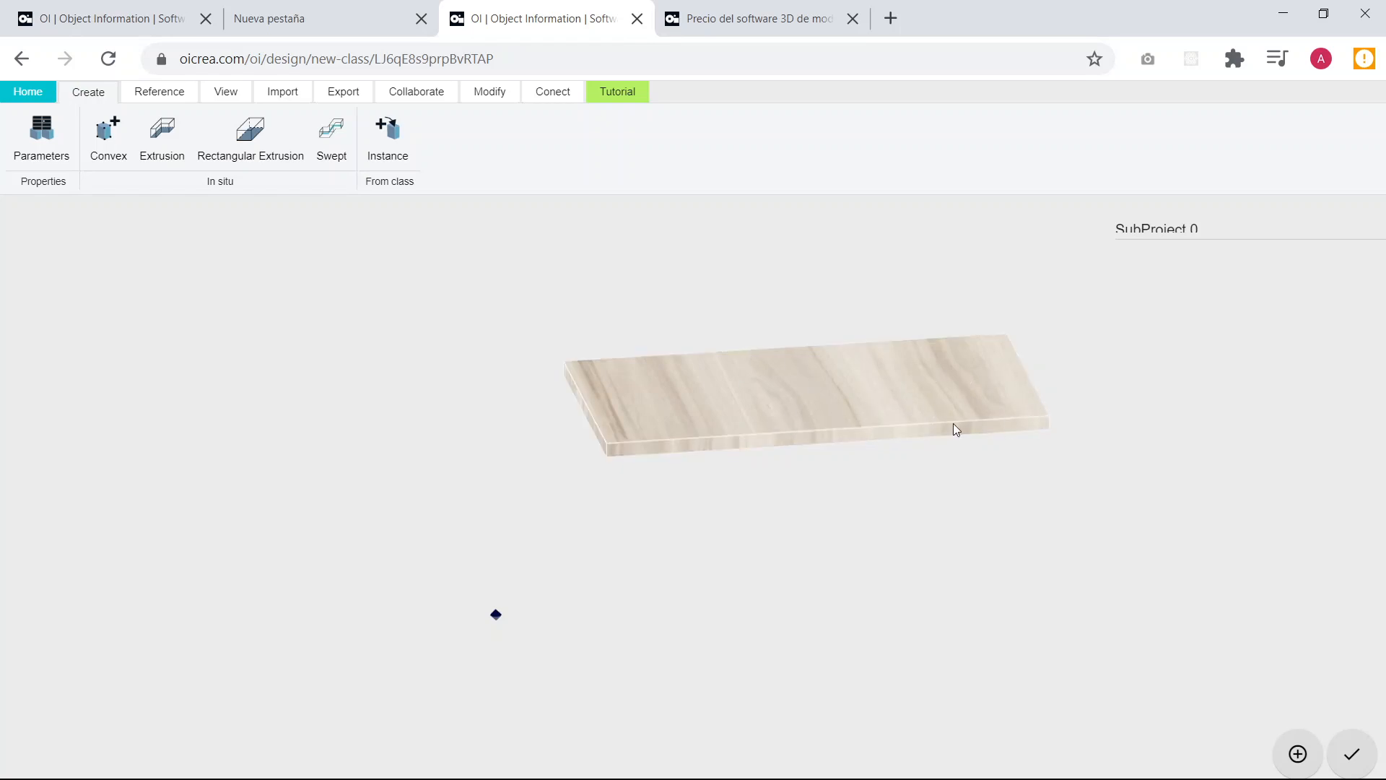
mouse_move(804, 406)
mouse_down()
mouse_move(621, 497)
mouse_move(862, 500)
mouse_move(641, 530)
mouse_up()
click(727, 433)
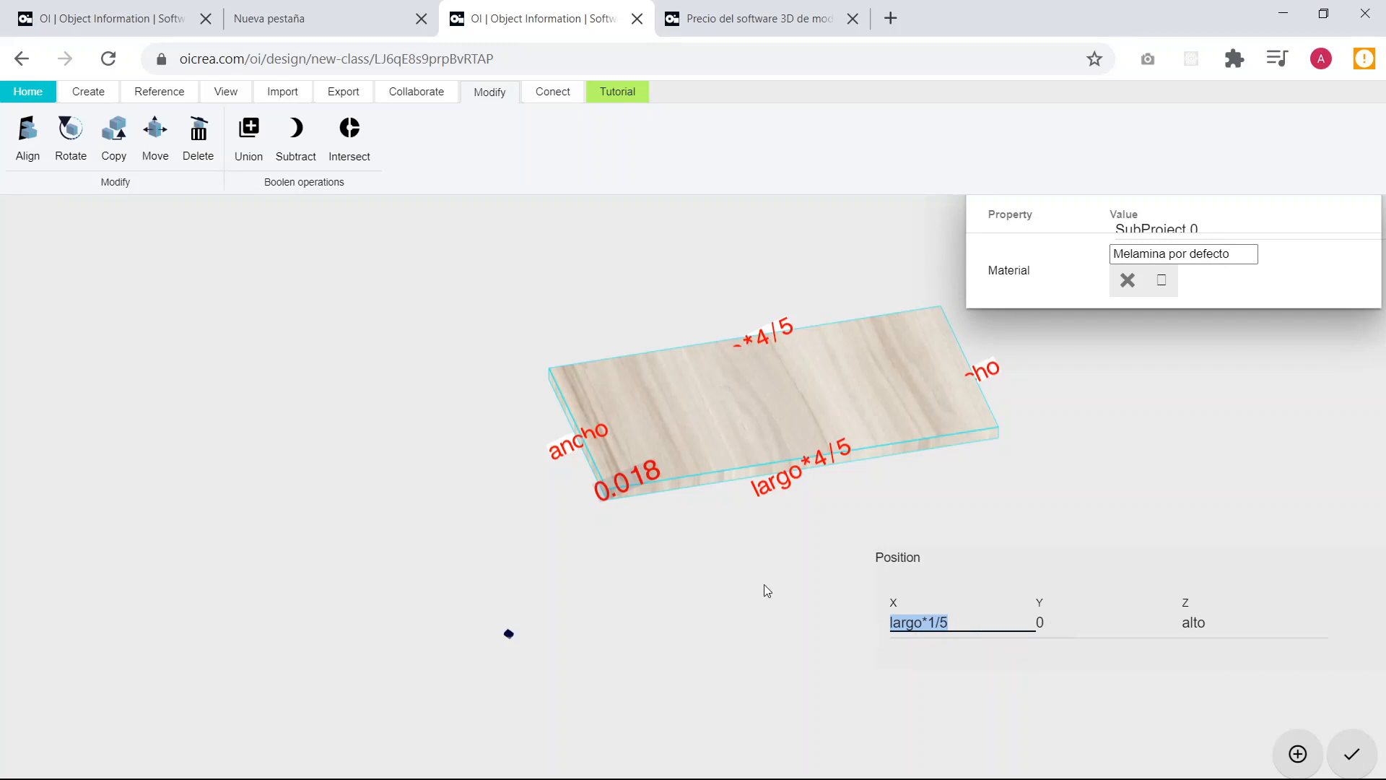
click(1227, 624)
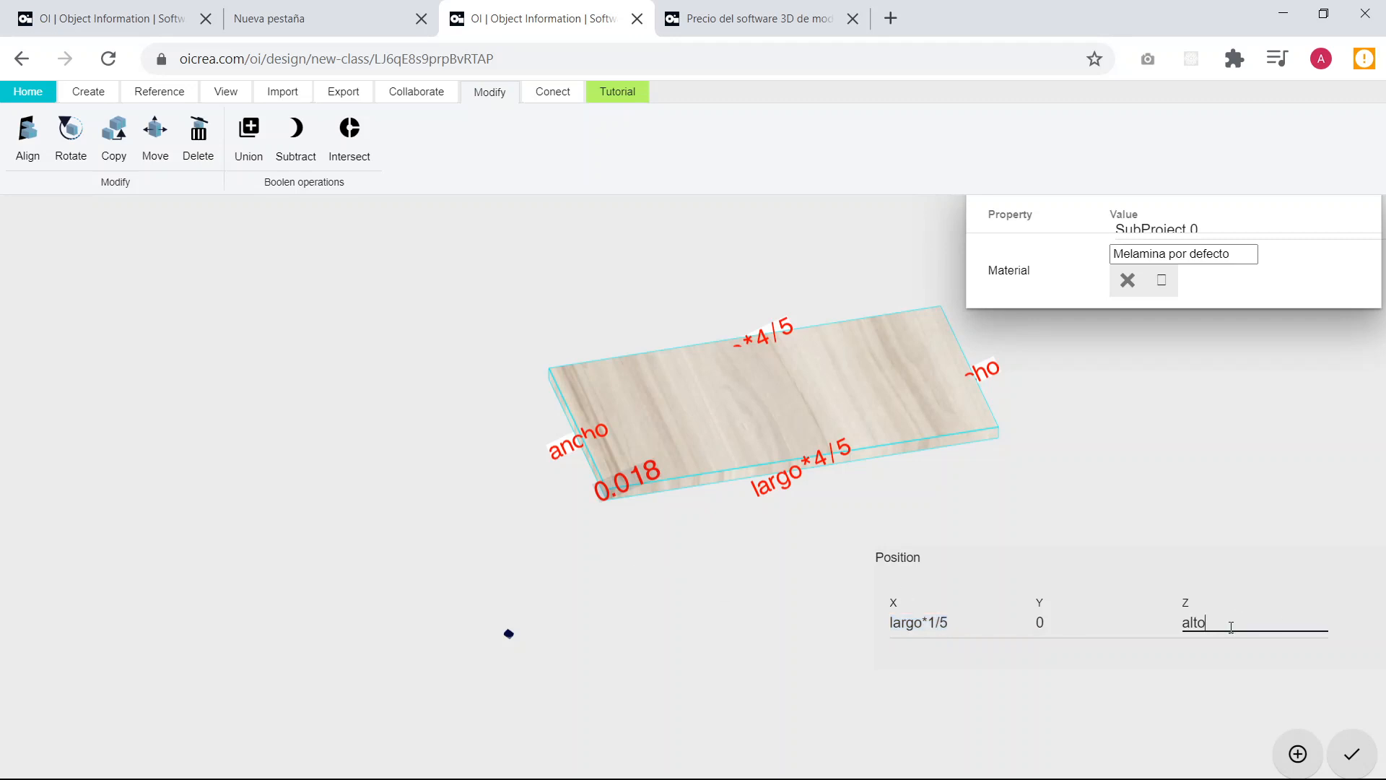
text(-grosor)
key(Return)
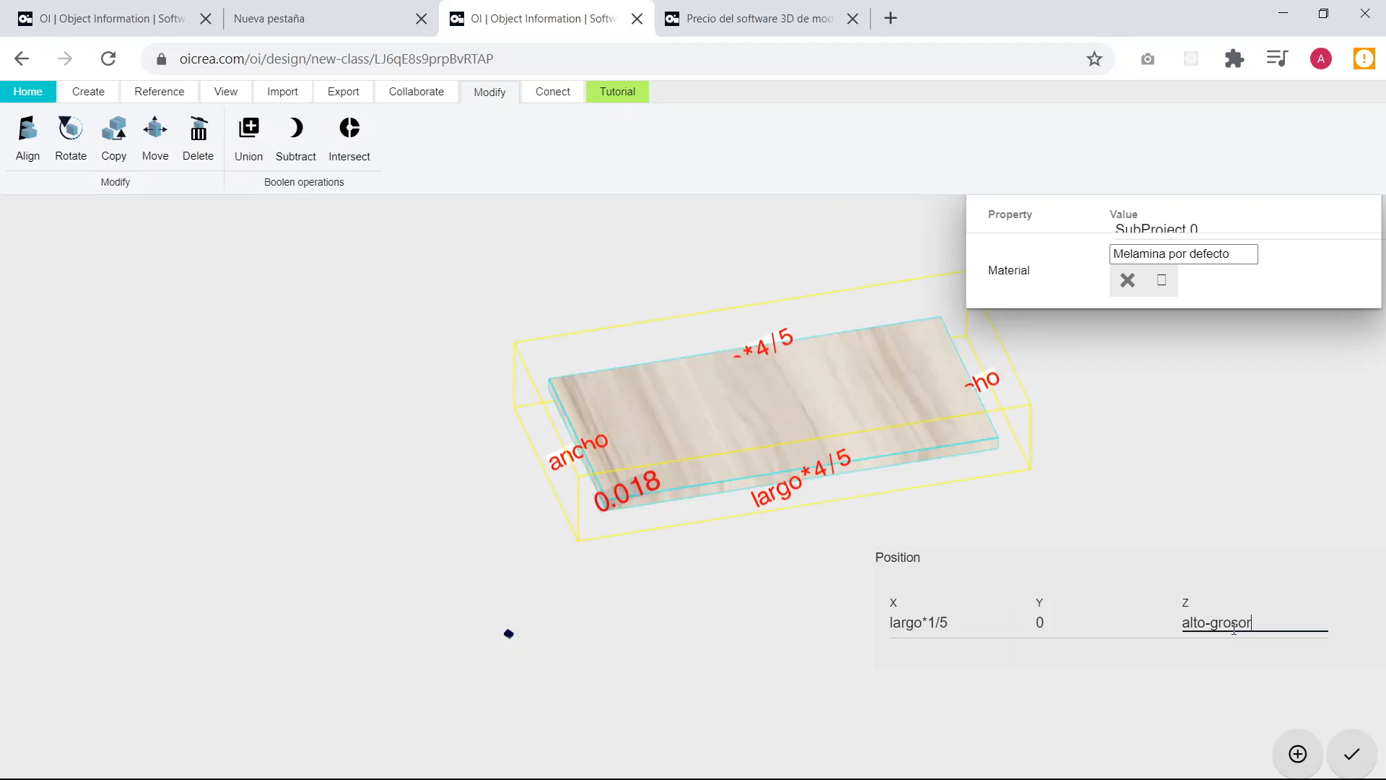
click(690, 589)
drag(688, 590, 690, 561)
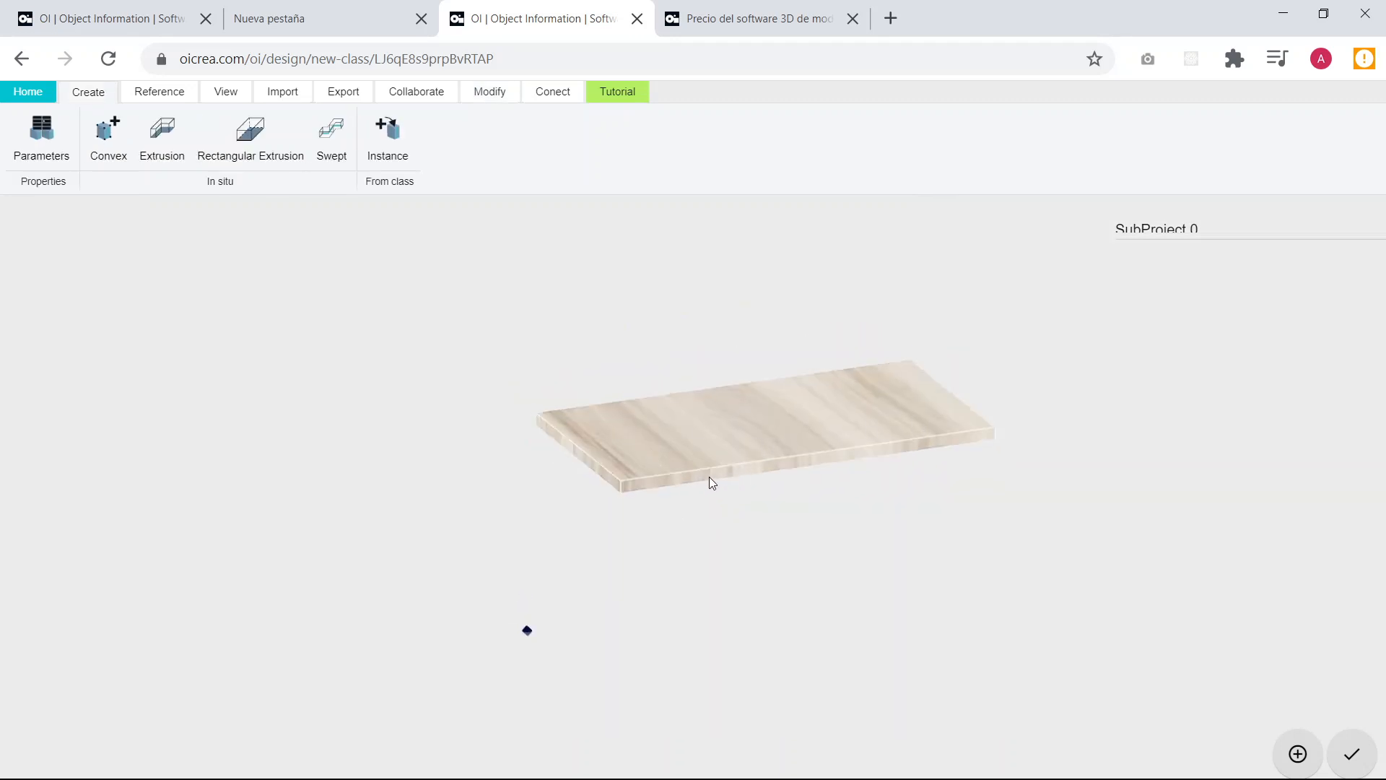
Show the model in the top view with the tabletop board and the origin point in sight.
scroll(587, 519, up, 2)
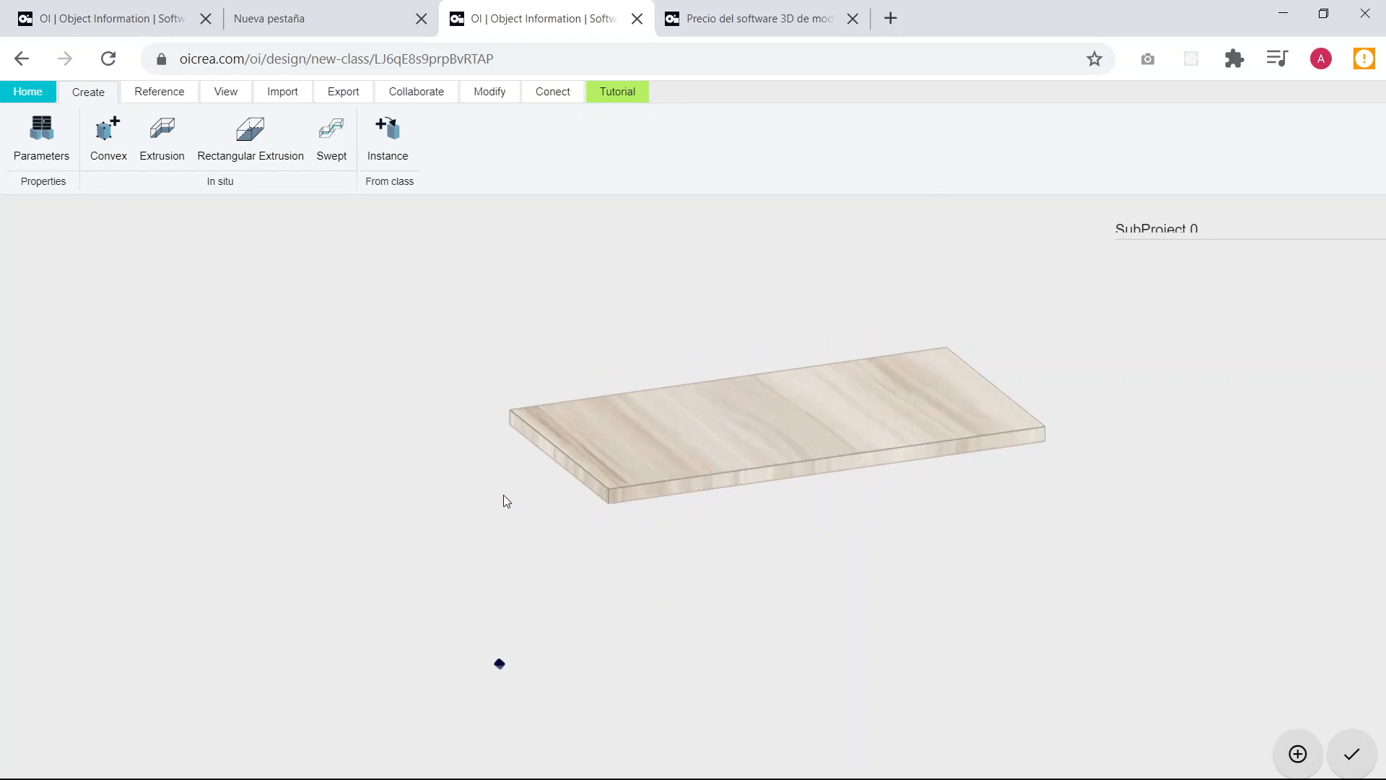
drag(503, 500, 665, 592)
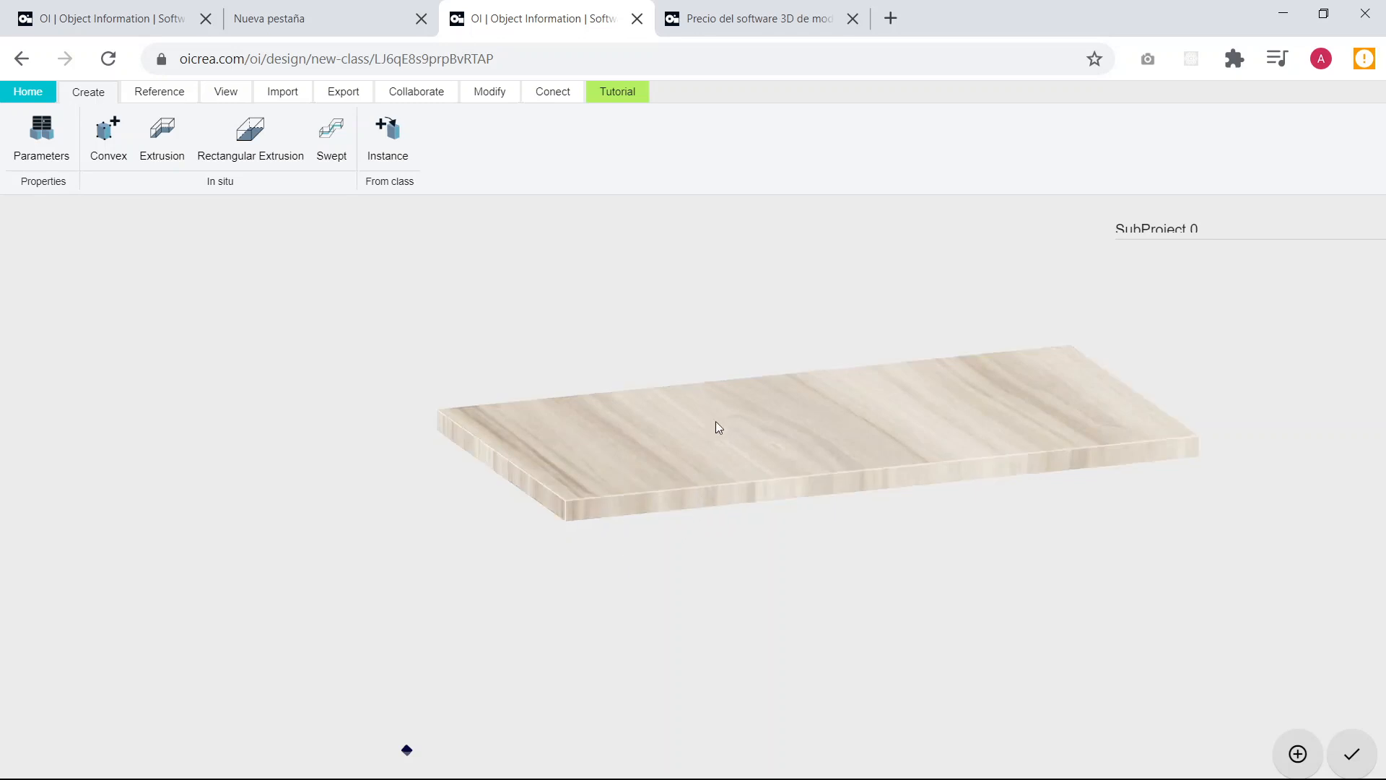
click(219, 95)
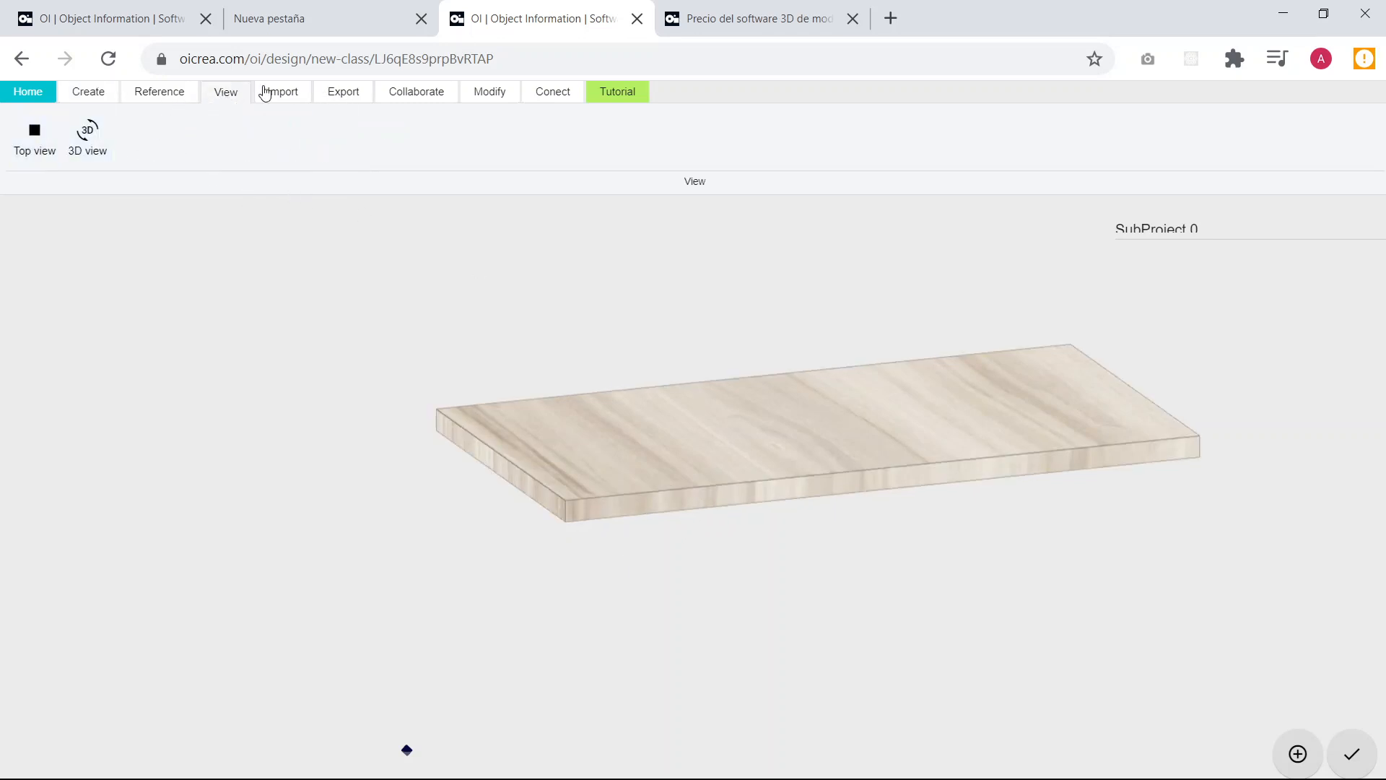
click(21, 144)
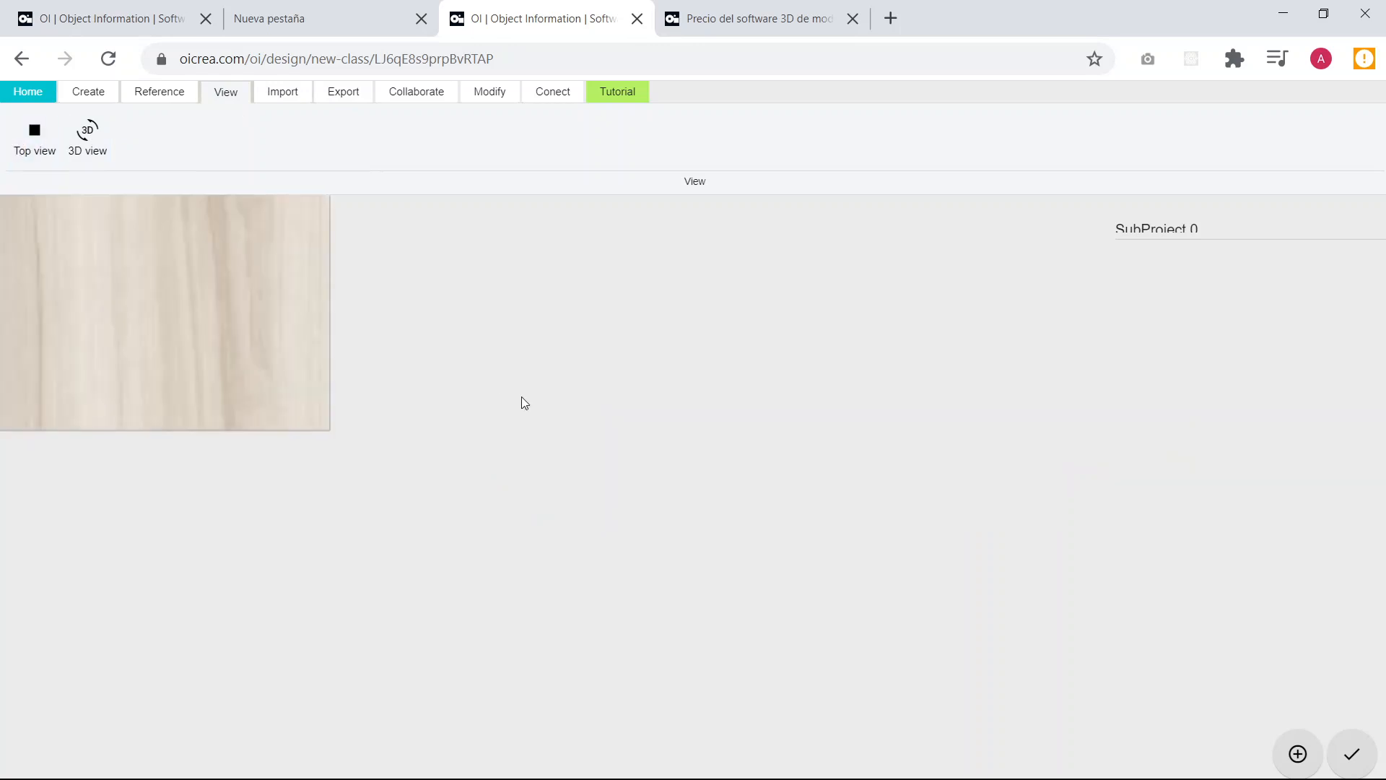
right_drag(636, 268, 621, 383)
scroll(403, 367, up, 2)
right_drag(434, 328, 393, 358)
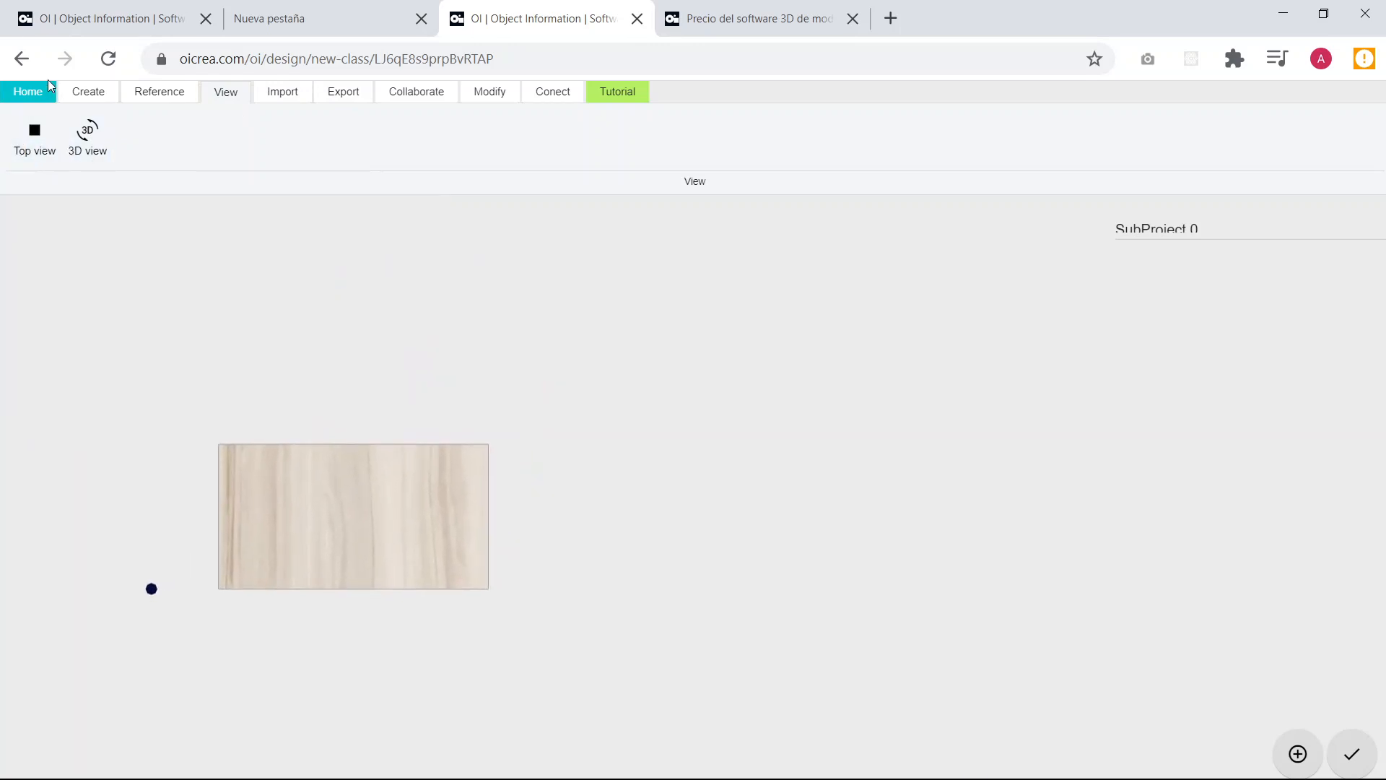
Start an Extrusion profile in the empty area behind the board with a horizontal first side of length alto-grosor at 0°.
click(88, 92)
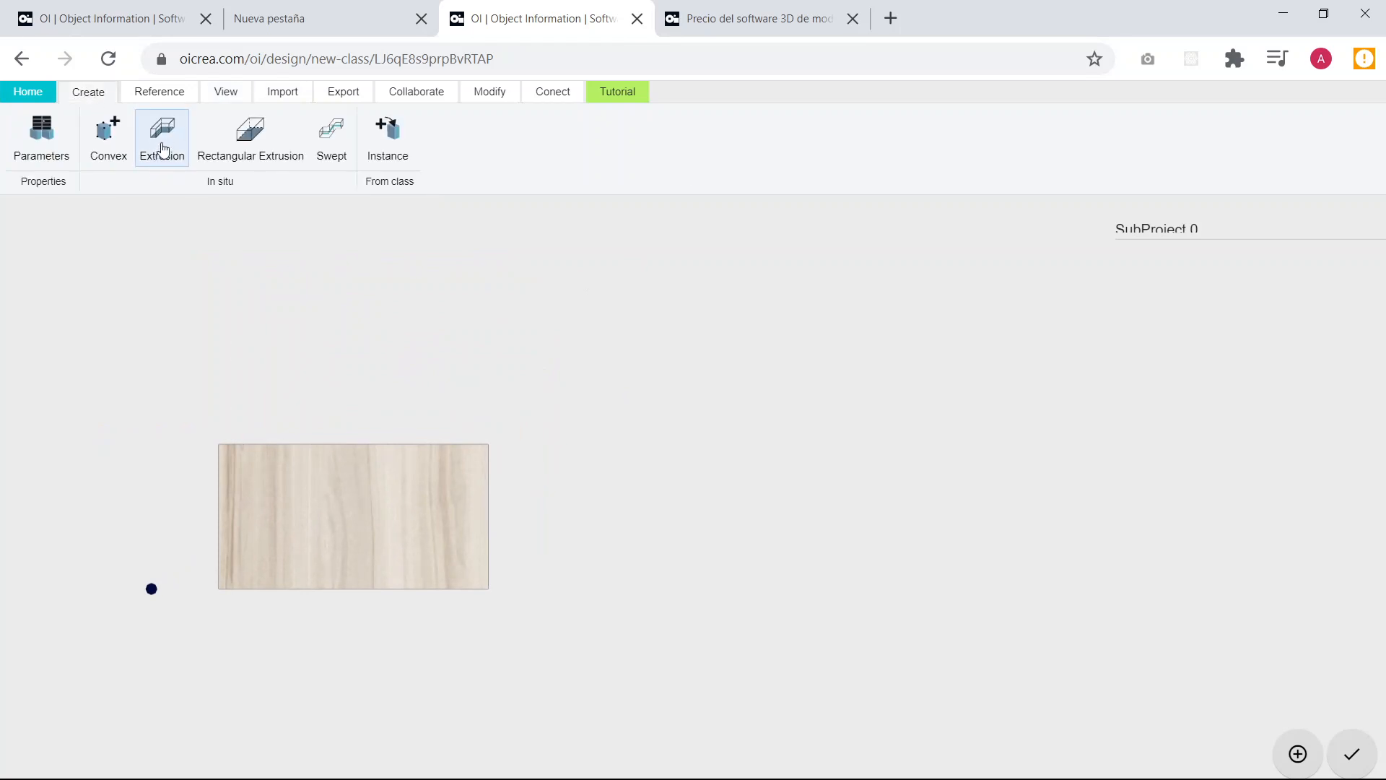
click(163, 150)
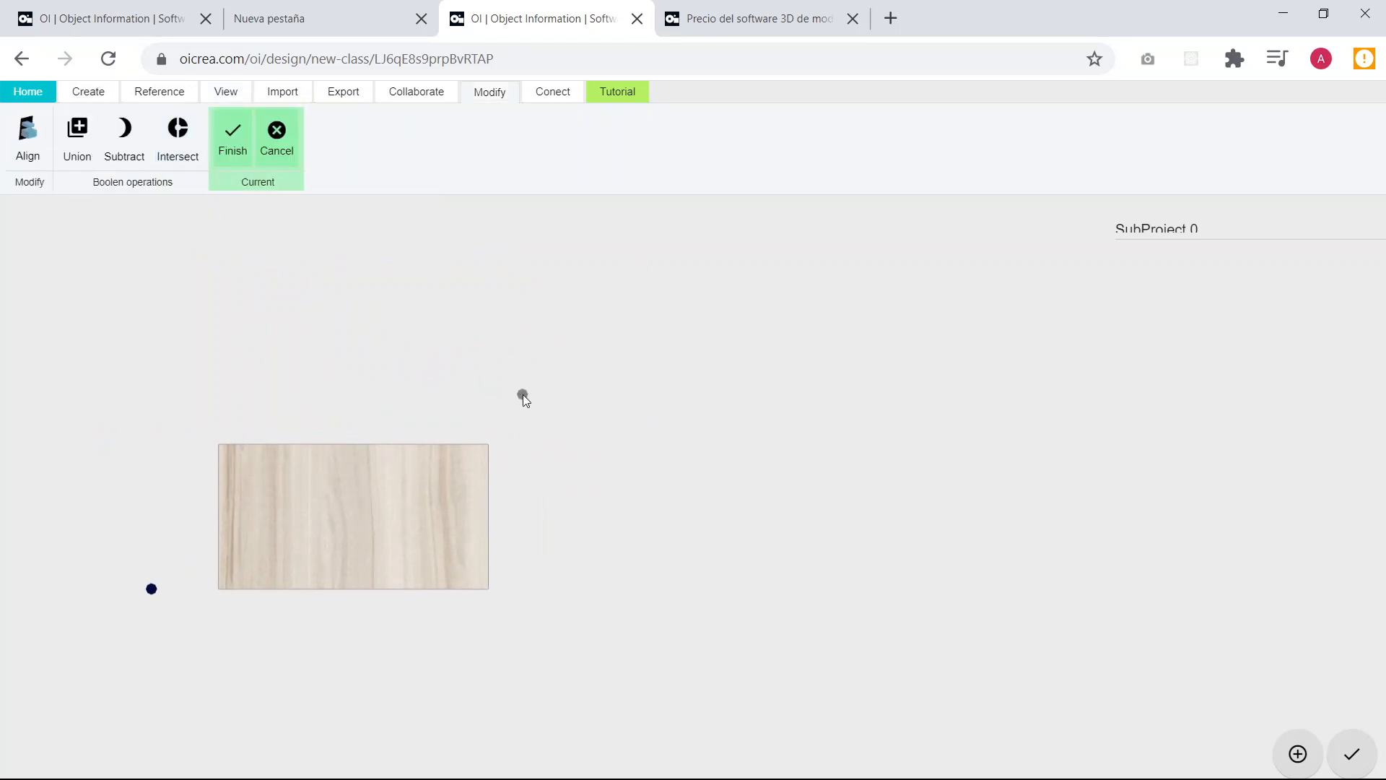
middle_drag(521, 376, 500, 397)
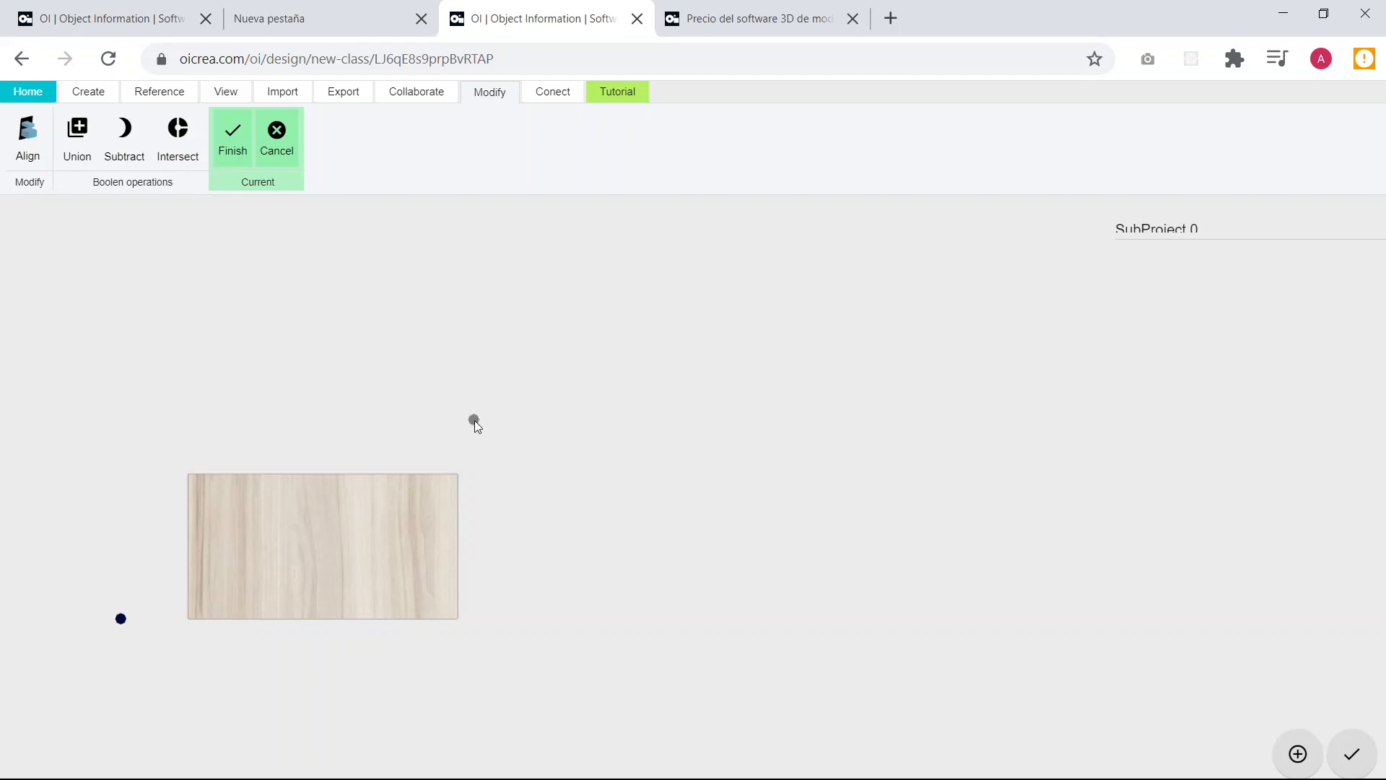
scroll(480, 416, up, 1)
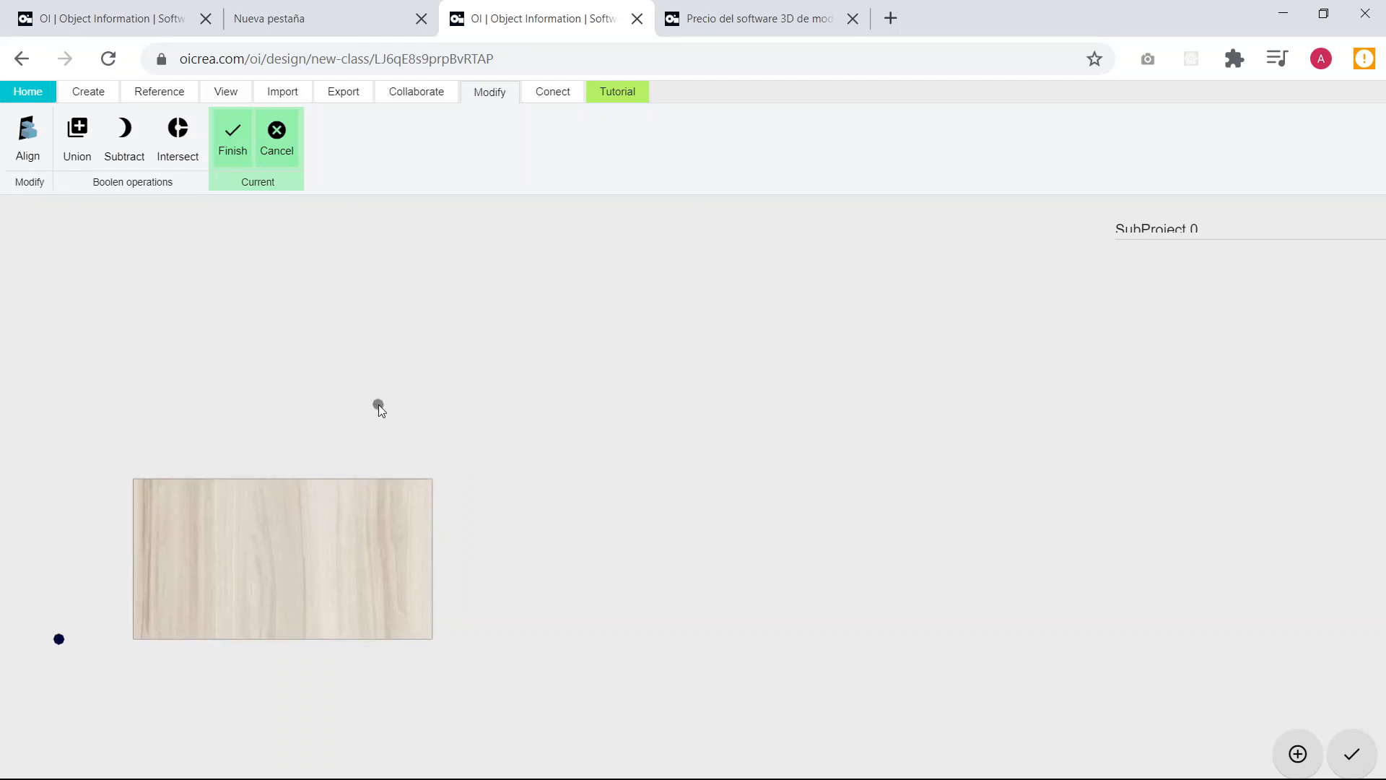
middle_drag(381, 405, 496, 456)
click(416, 442)
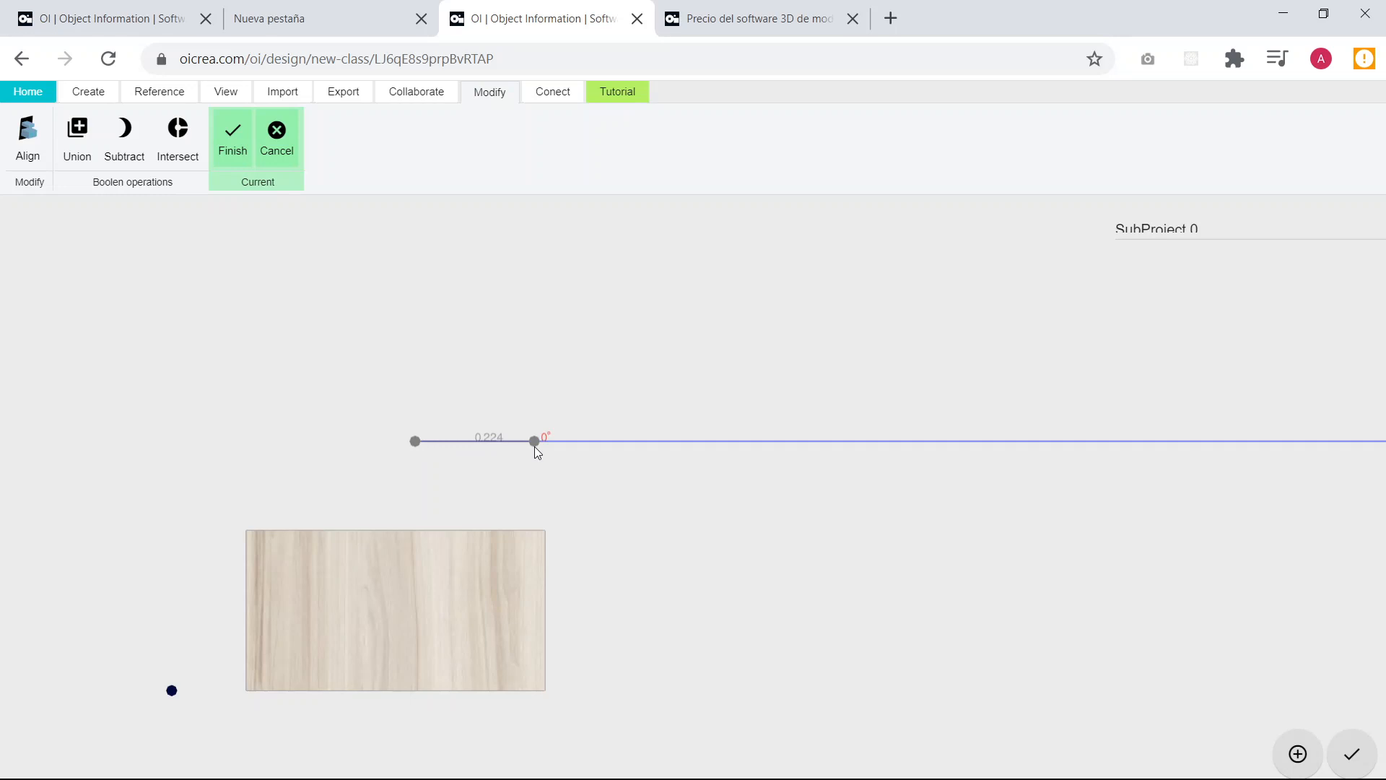
text(alto-g)
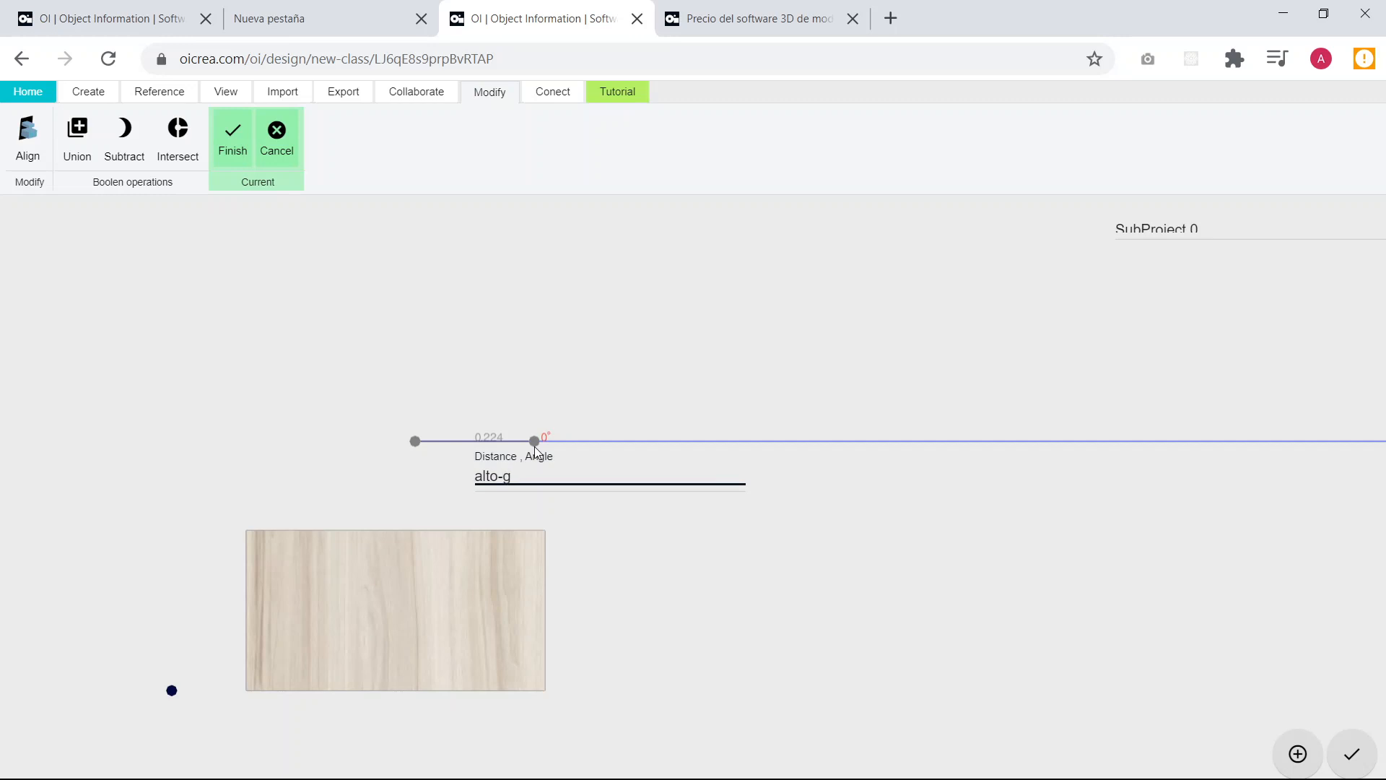
key(Return)
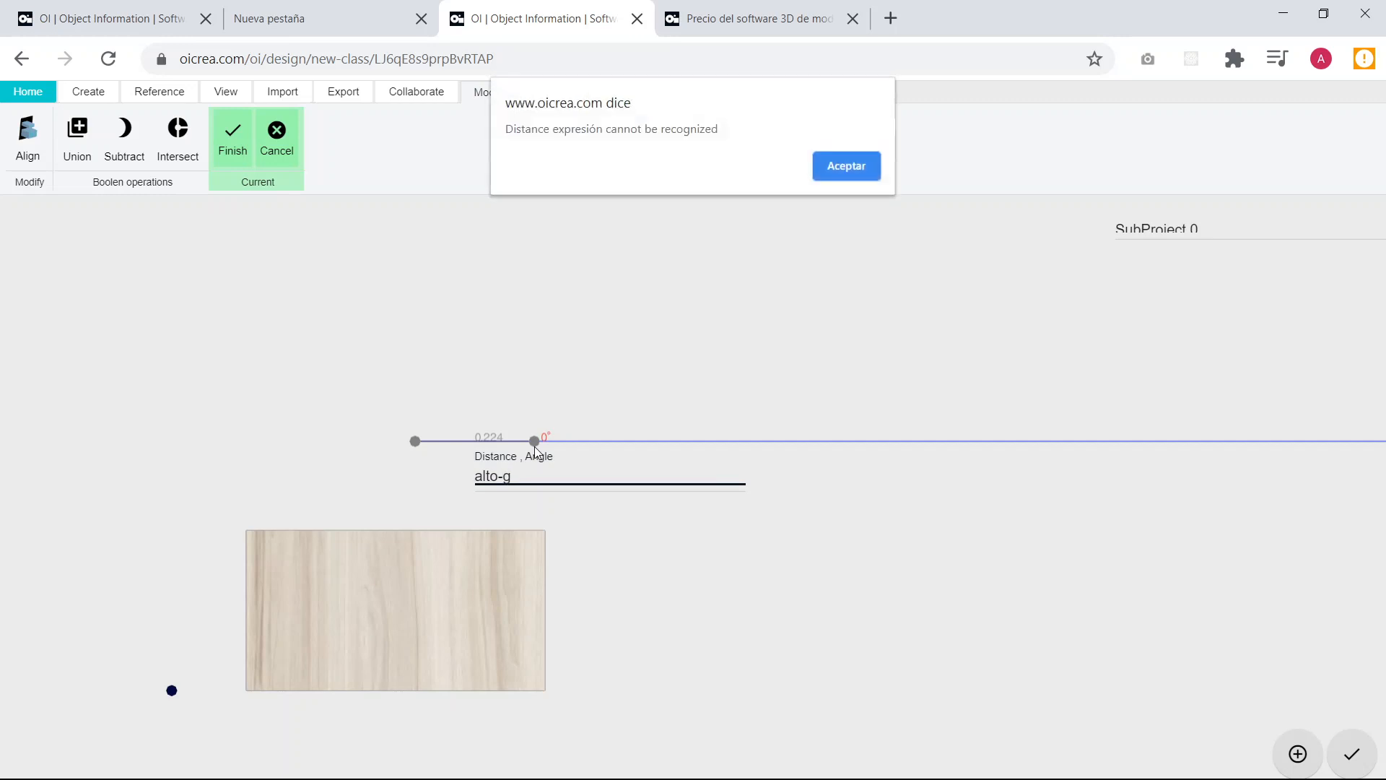
click(851, 166)
text(rosor)
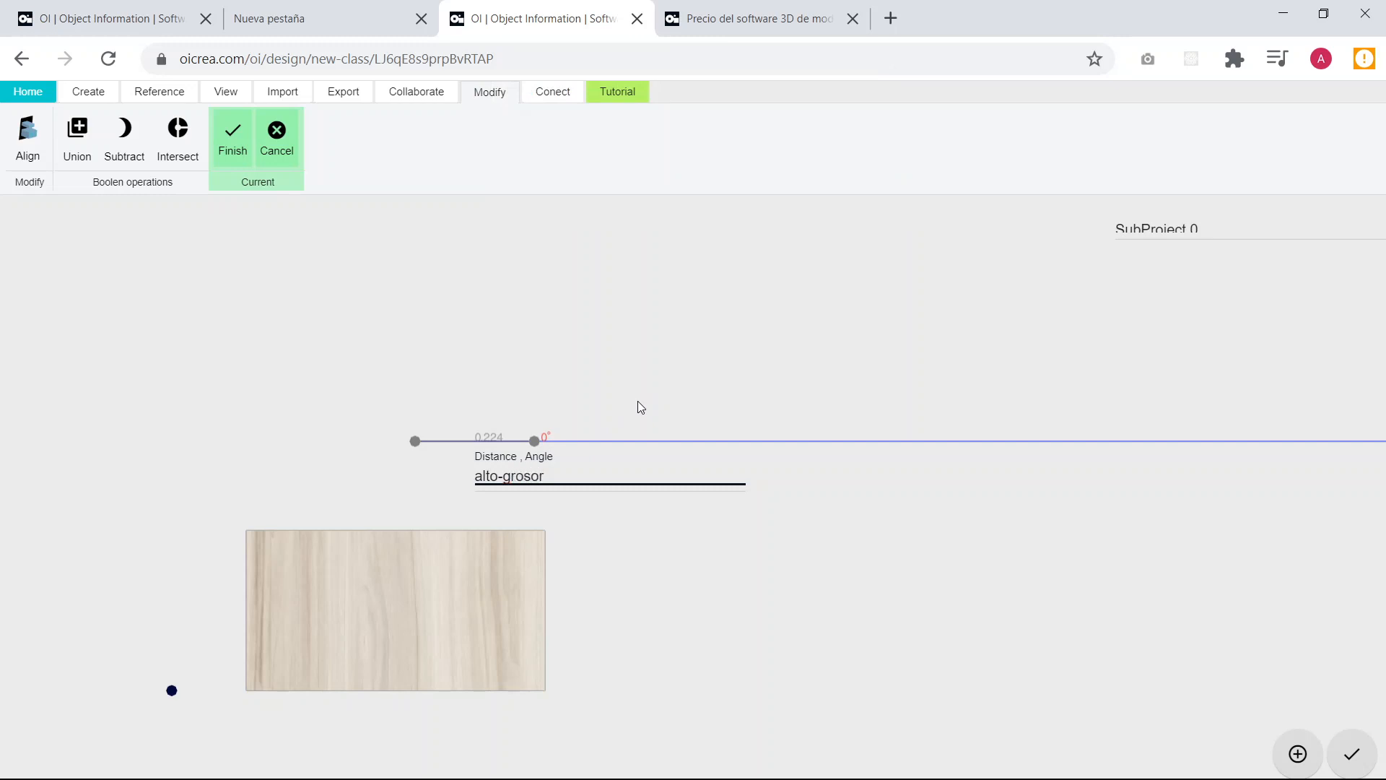
key(Return)
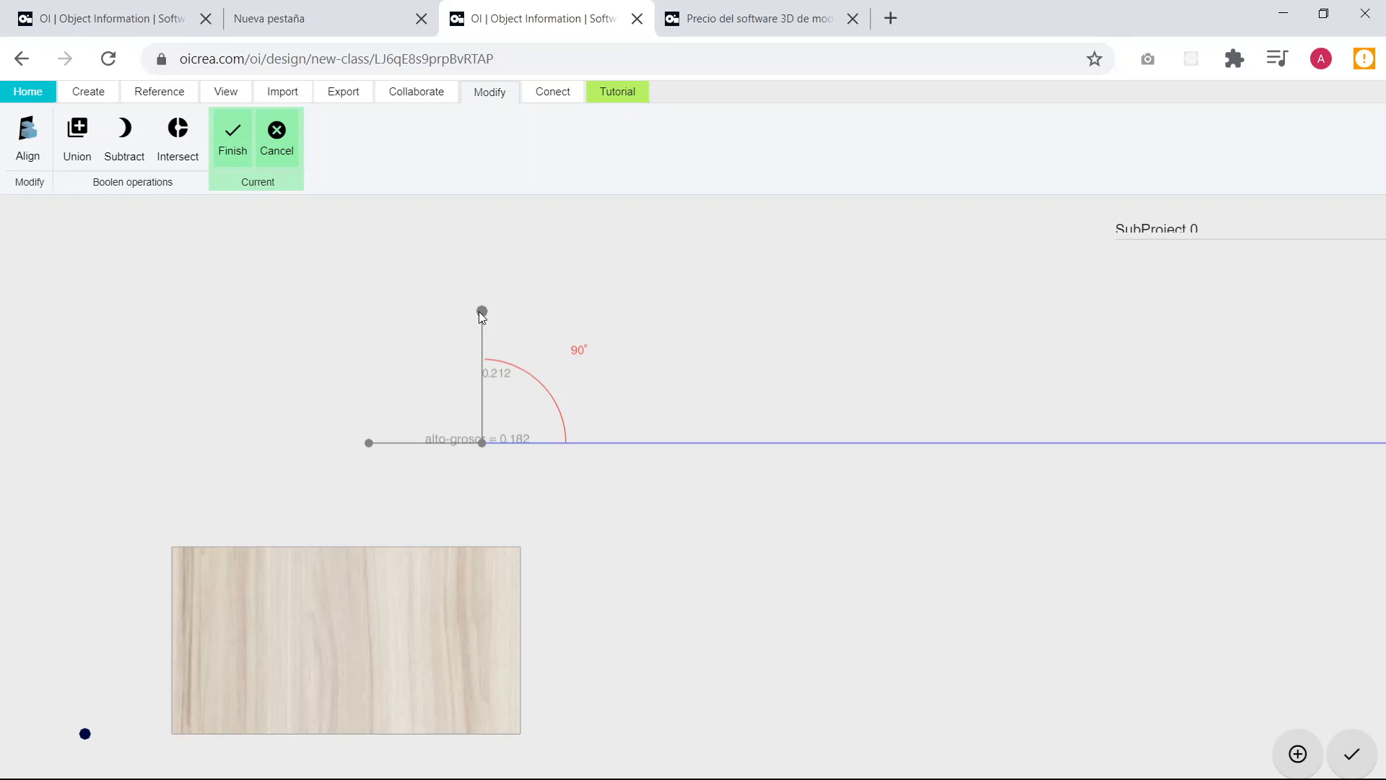
Complete the rectangular profile with a perpendicular ancho side, a parallel alto-grosor side and an ancho closing side, and finish the extrusion.
text(ancho)
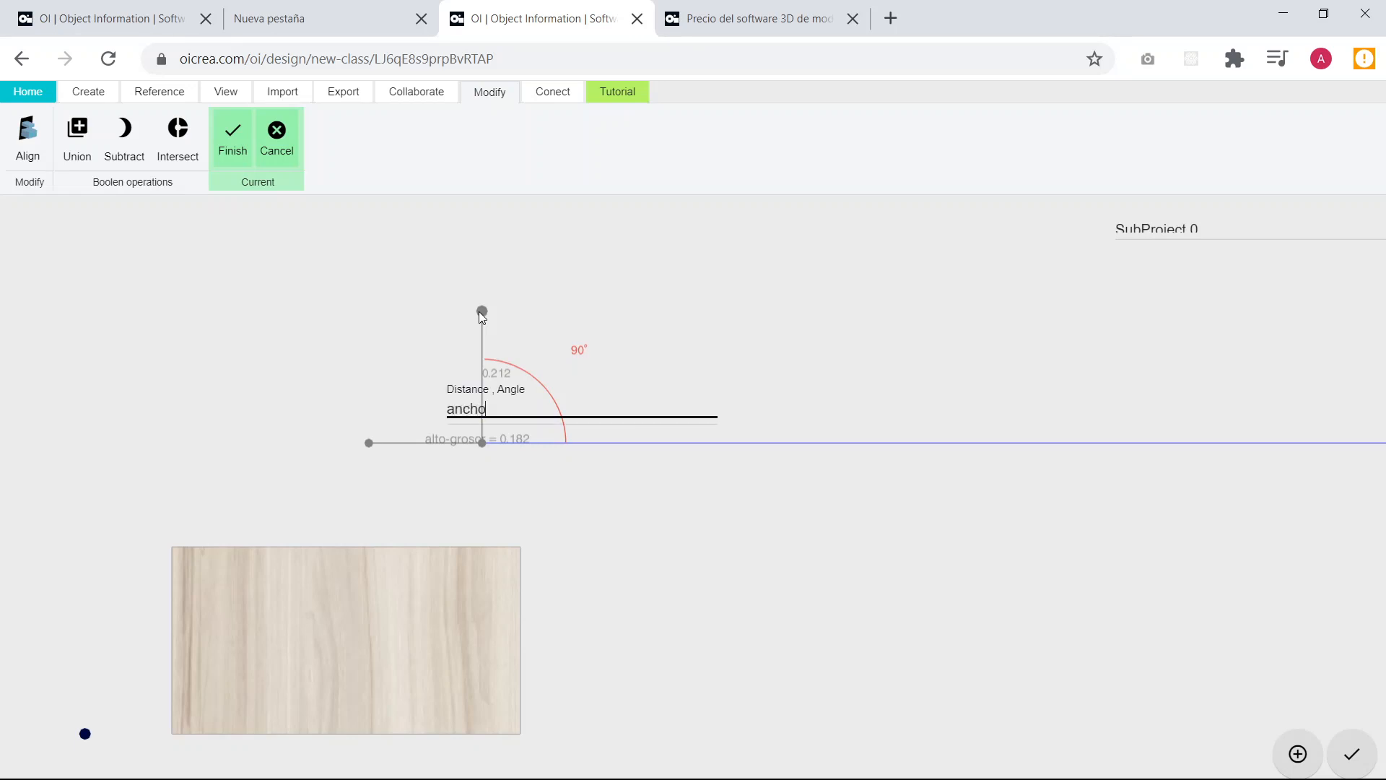
key(Return)
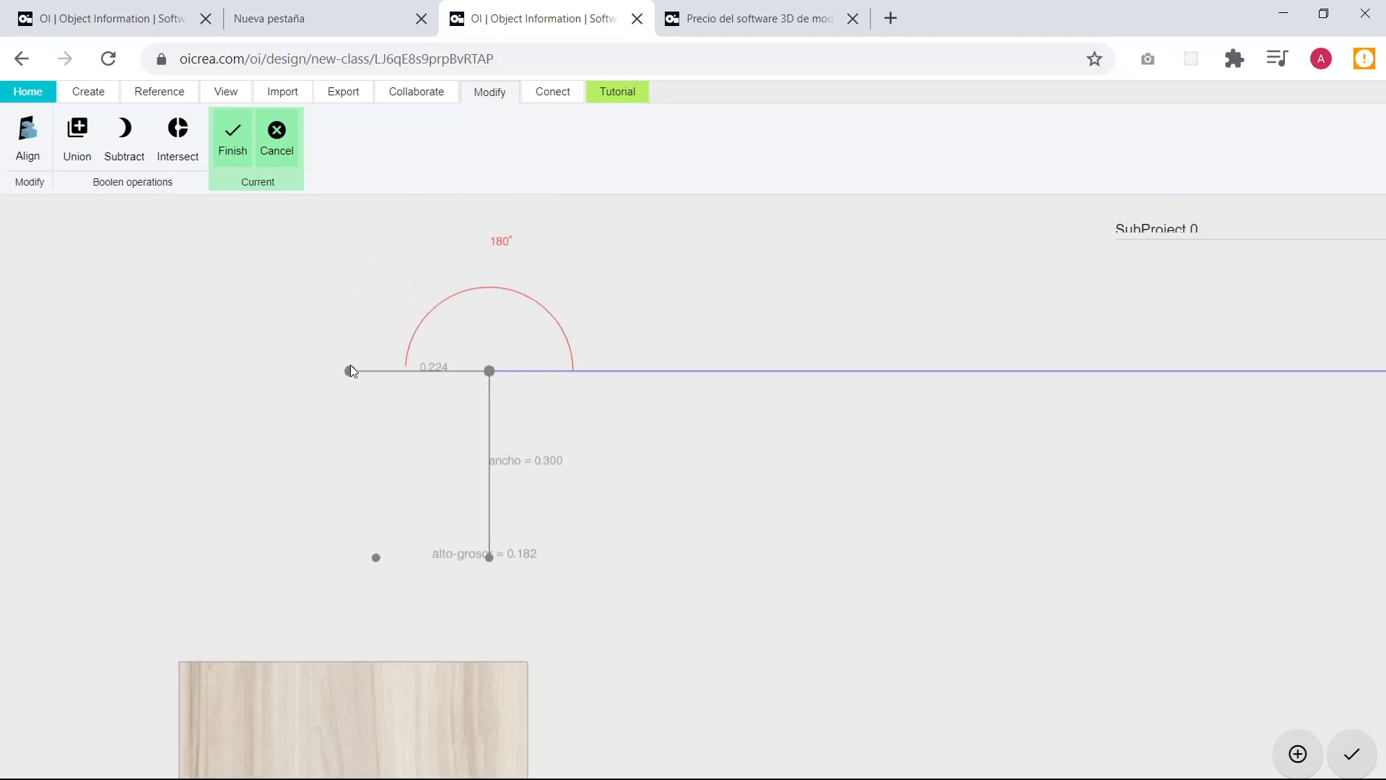
text(alto)
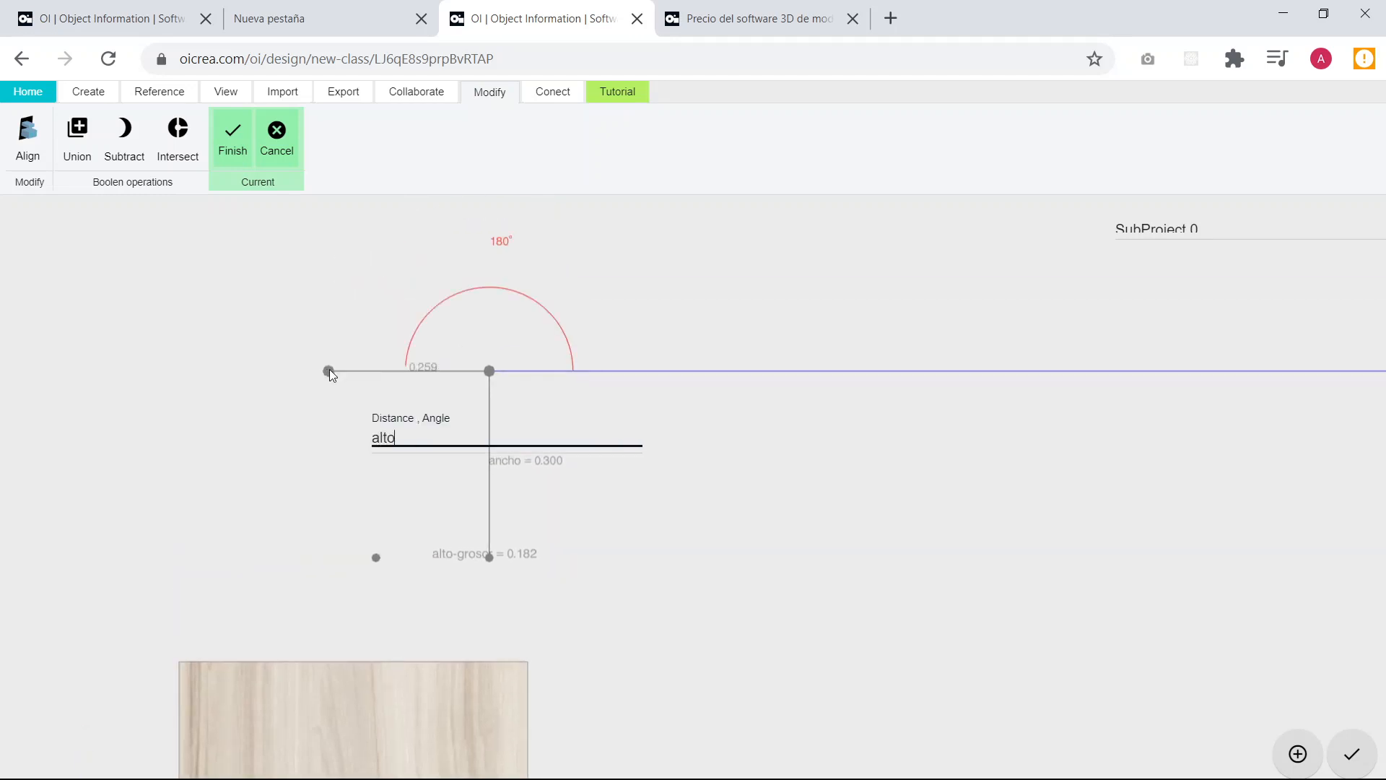
text(-grosor)
key(Return)
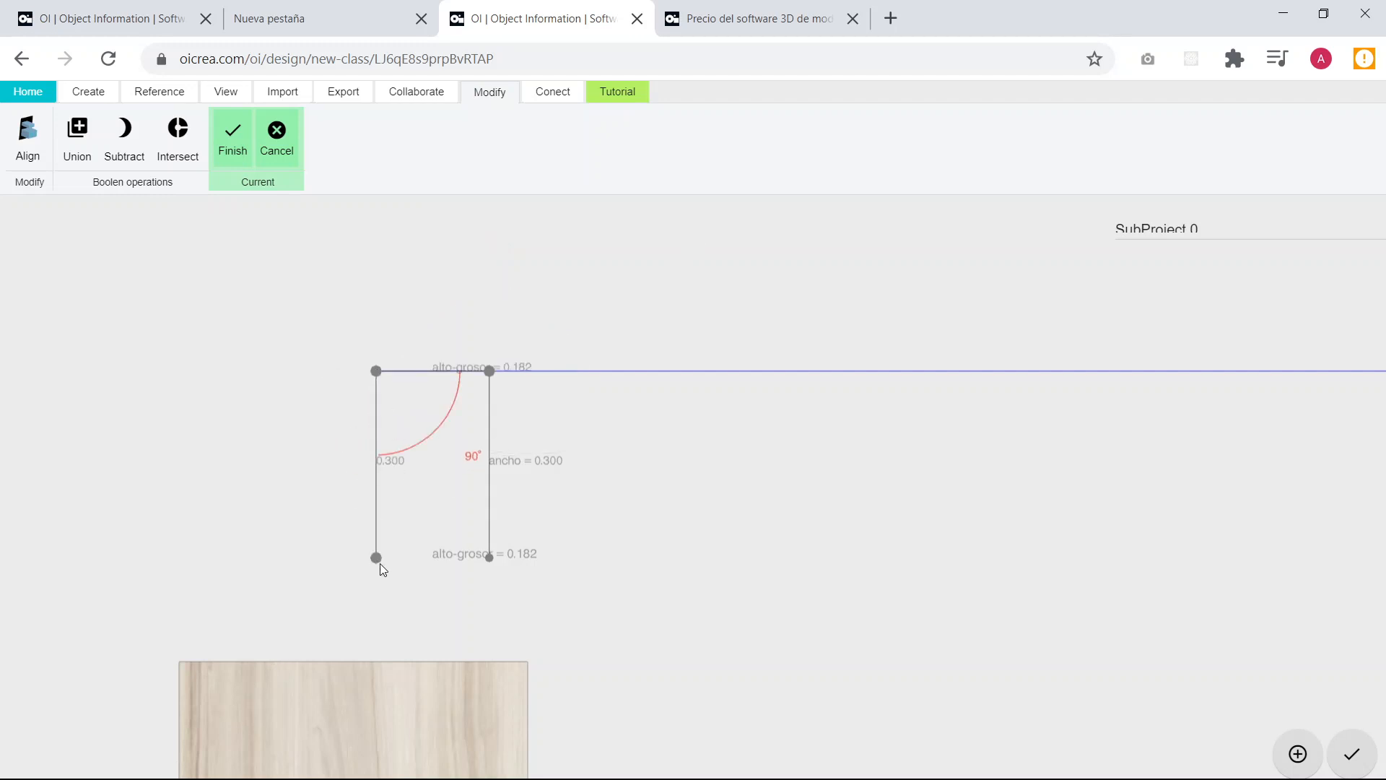
text(ancho)
key(Return)
click(231, 153)
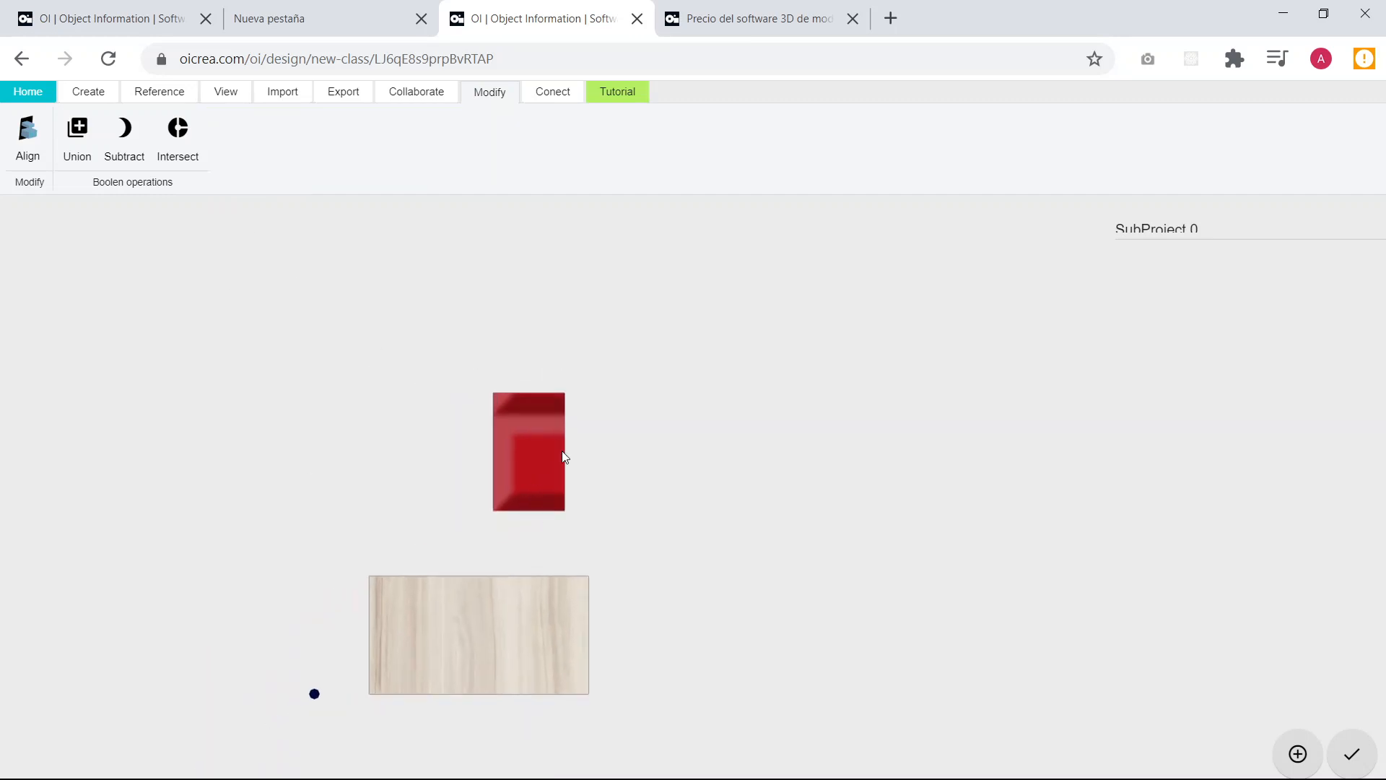
Set the new extrusion's height to grosor.
click(526, 482)
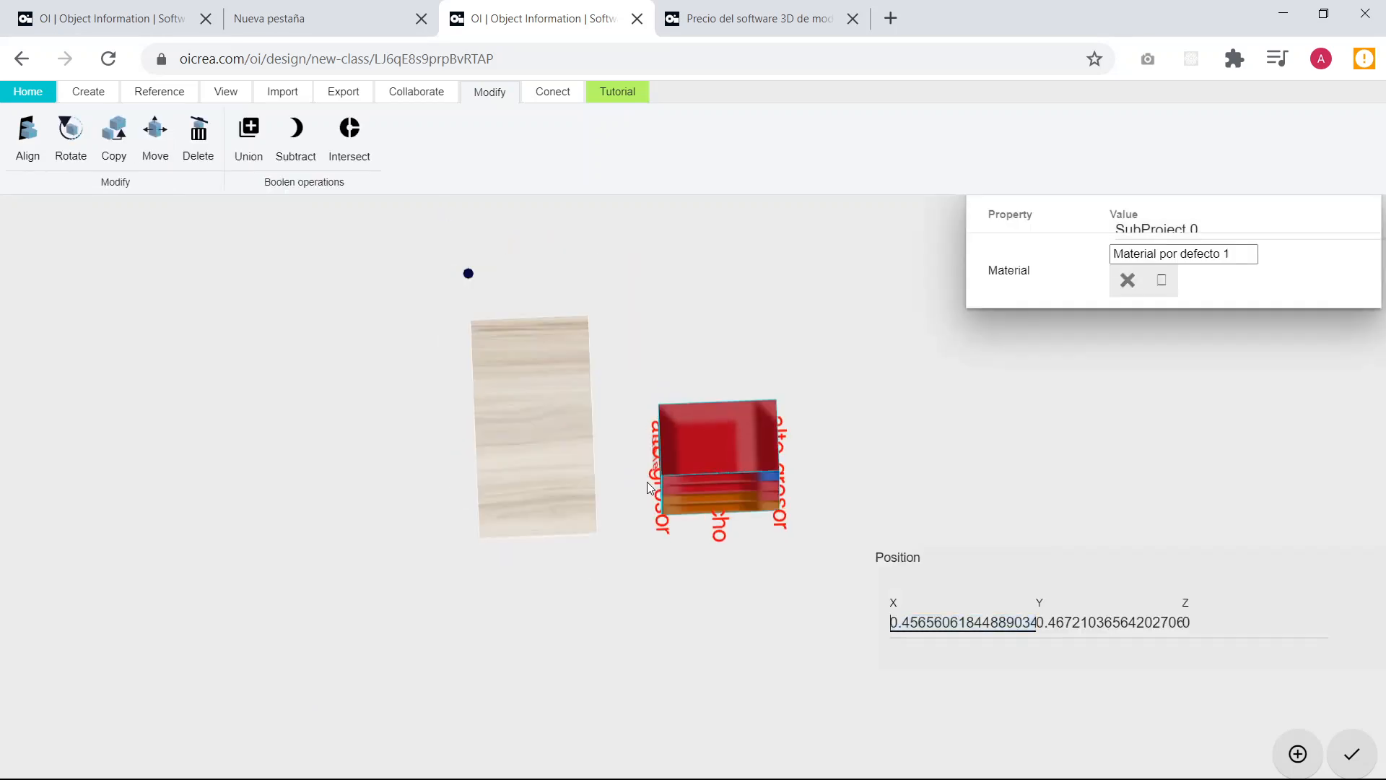
drag(647, 483, 895, 426)
drag(761, 564, 783, 530)
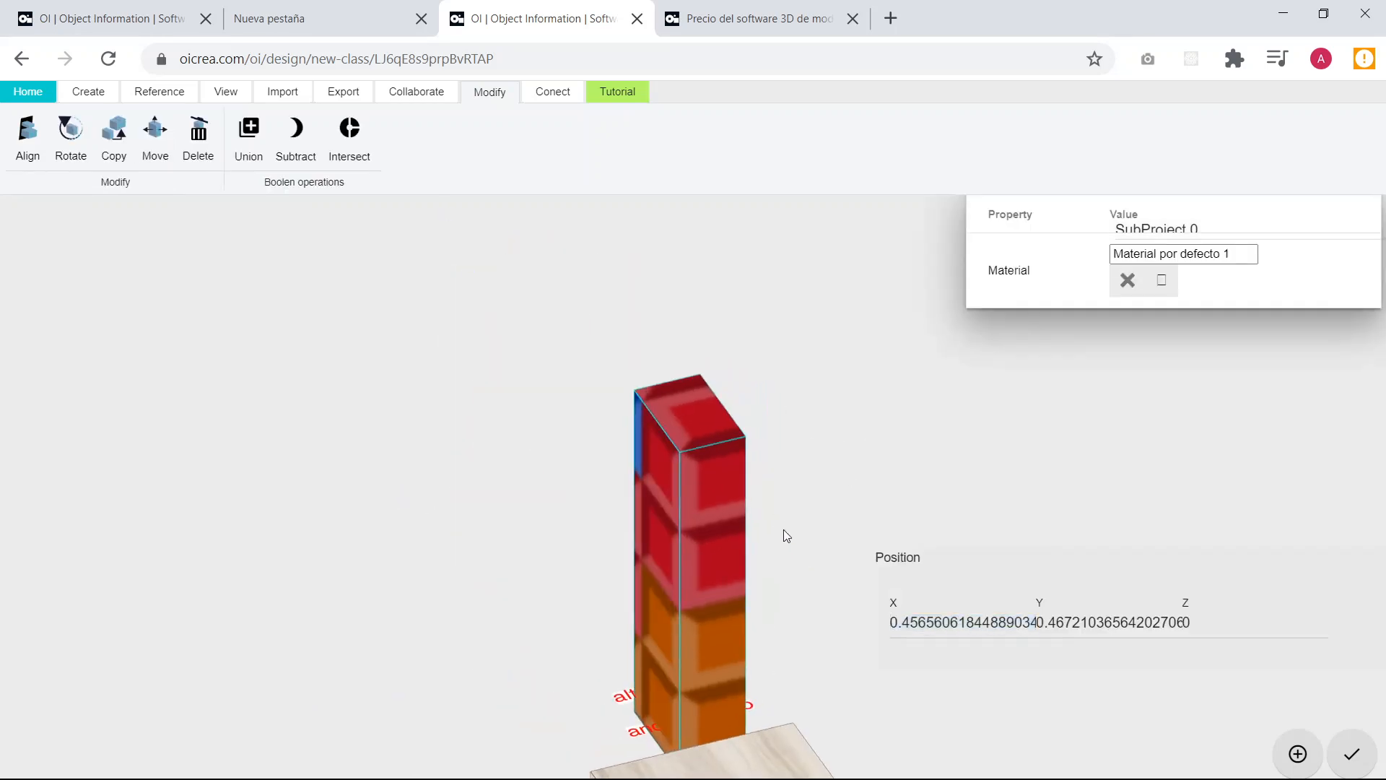
click(557, 469)
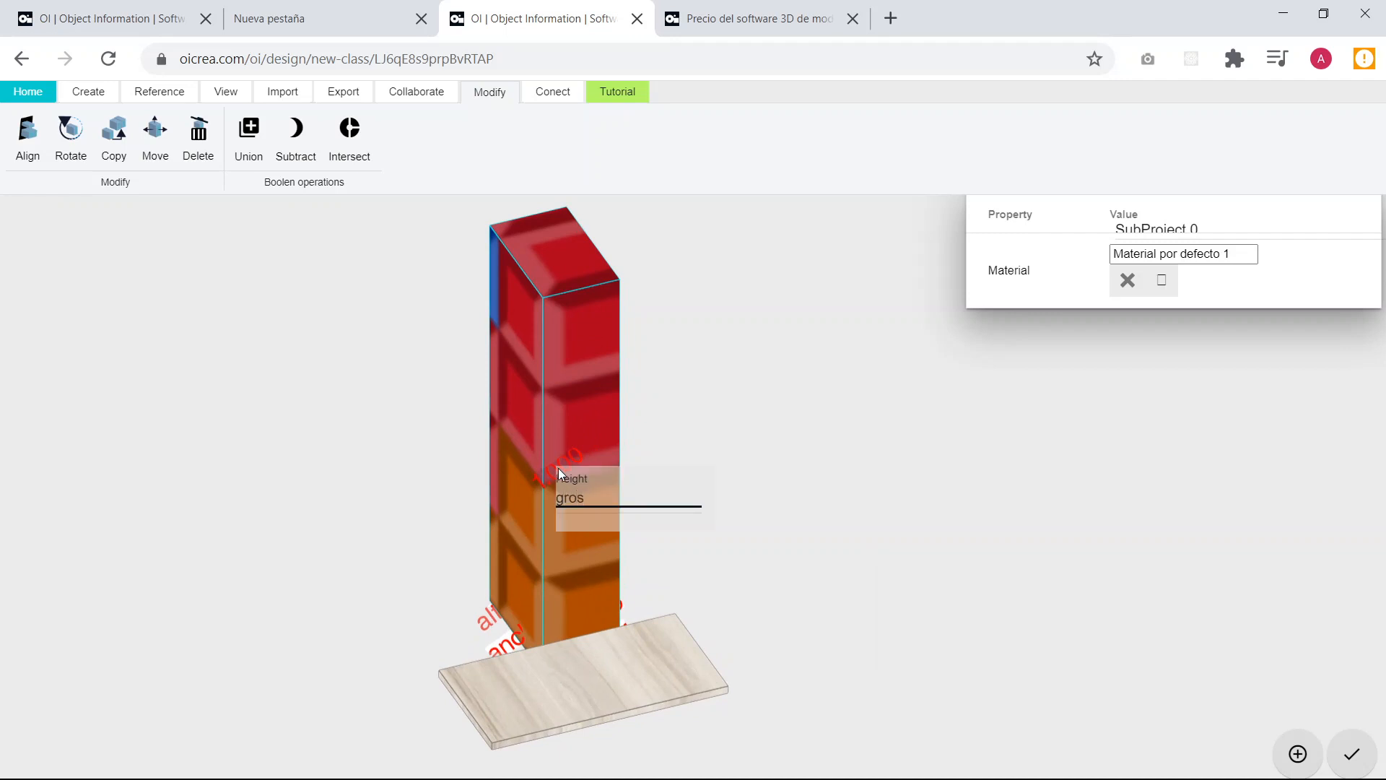
key(Return)
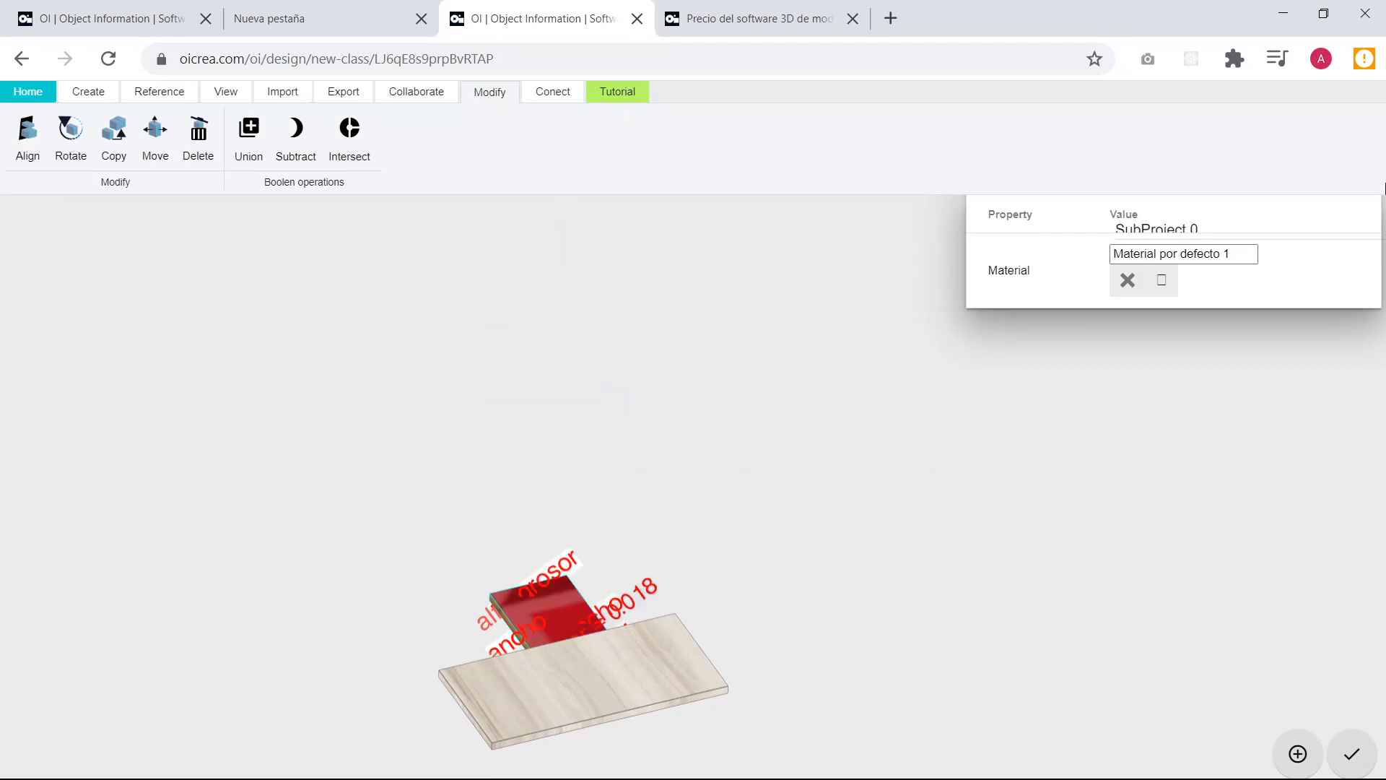
Assign the material Melamina por defecto to the new small board and deselect it.
click(1161, 282)
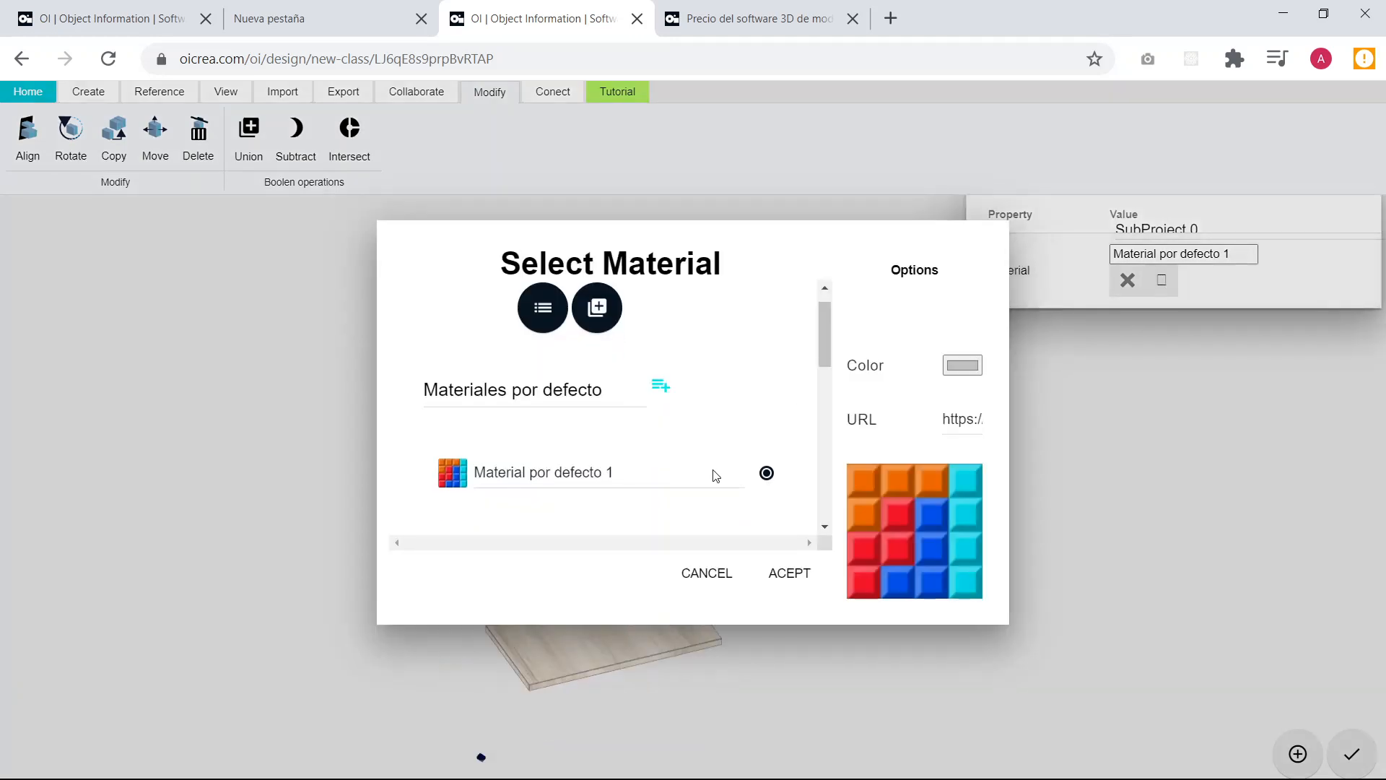
scroll(715, 475, down, 5)
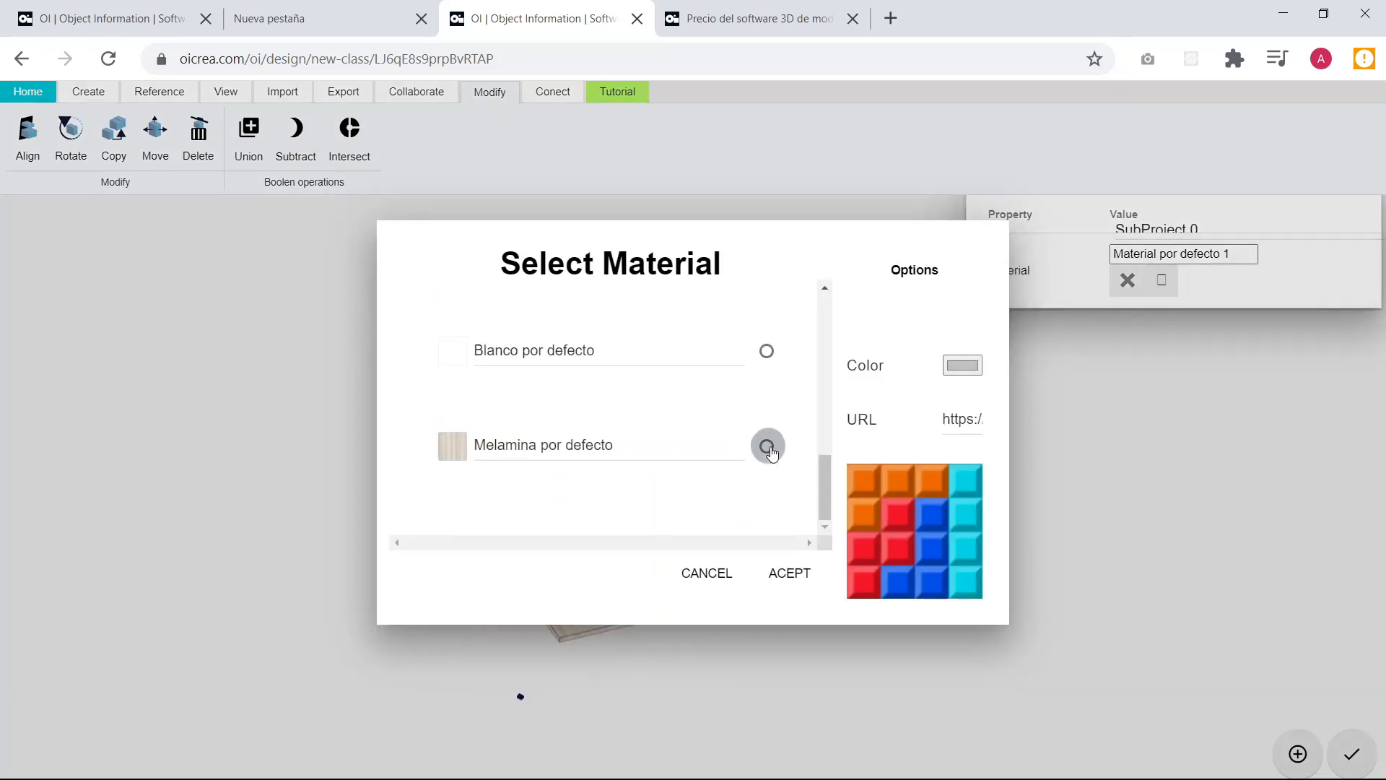
click(767, 447)
click(790, 574)
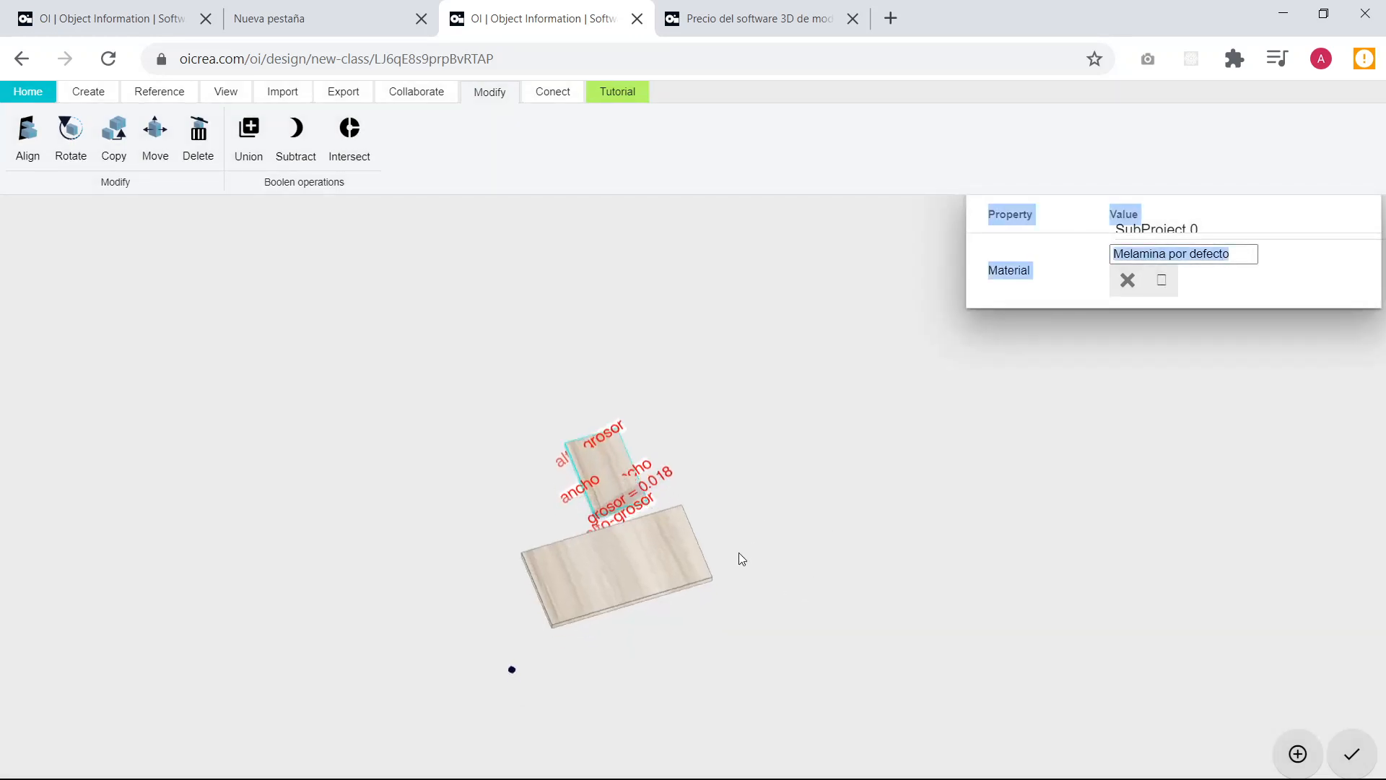
drag(738, 552, 771, 560)
scroll(563, 495, up, 3)
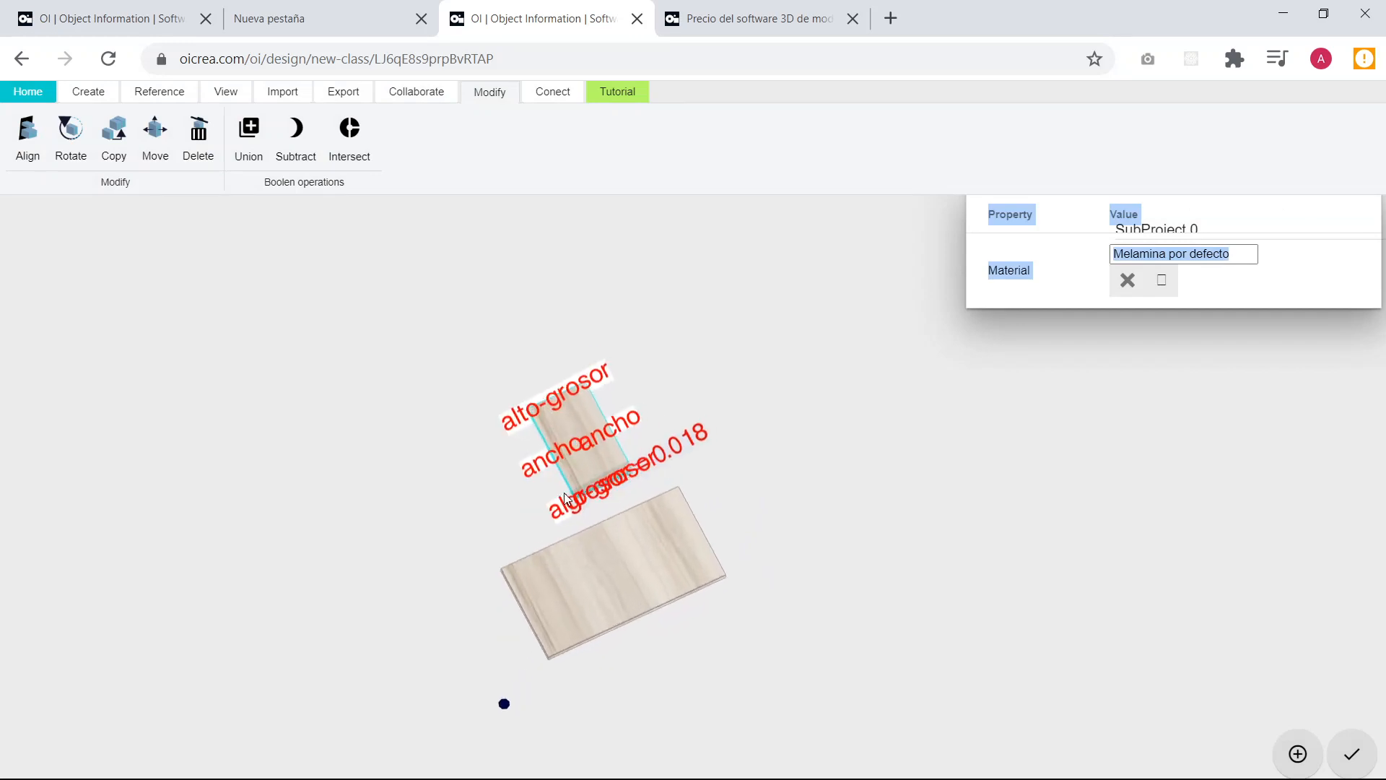
drag(567, 498, 786, 481)
click(785, 480)
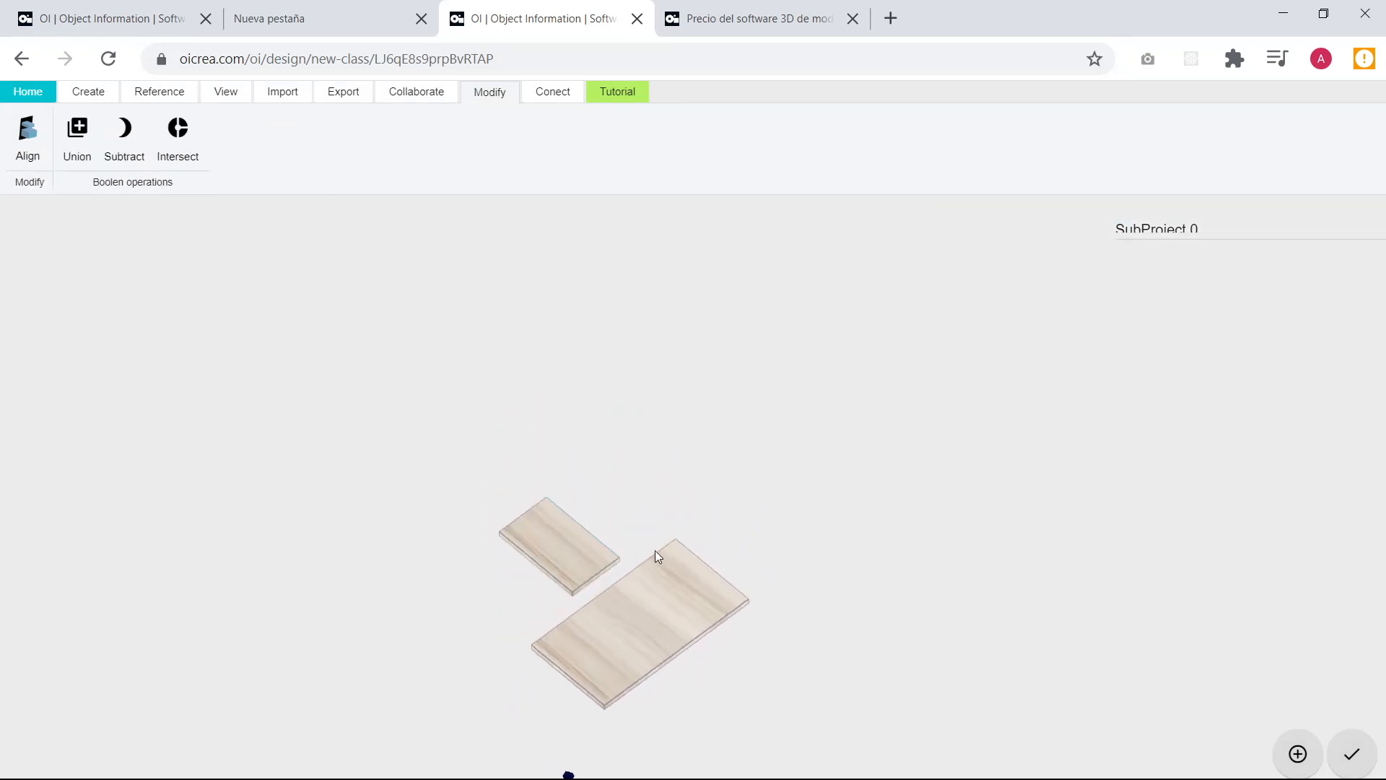
Align the small board's broad face with the large board's short end face so that it stands upright.
right_drag(543, 631, 698, 459)
scroll(698, 459, up, 5)
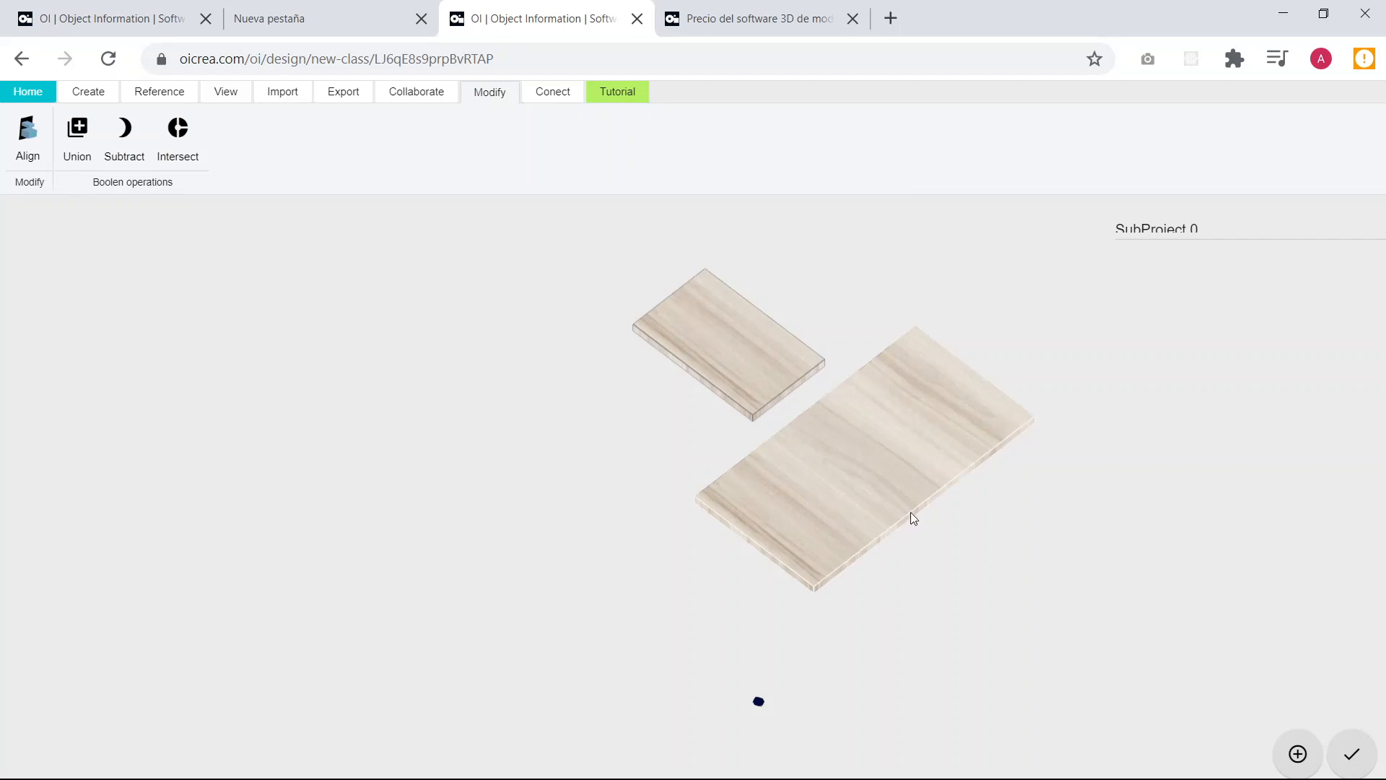
drag(911, 514, 907, 486)
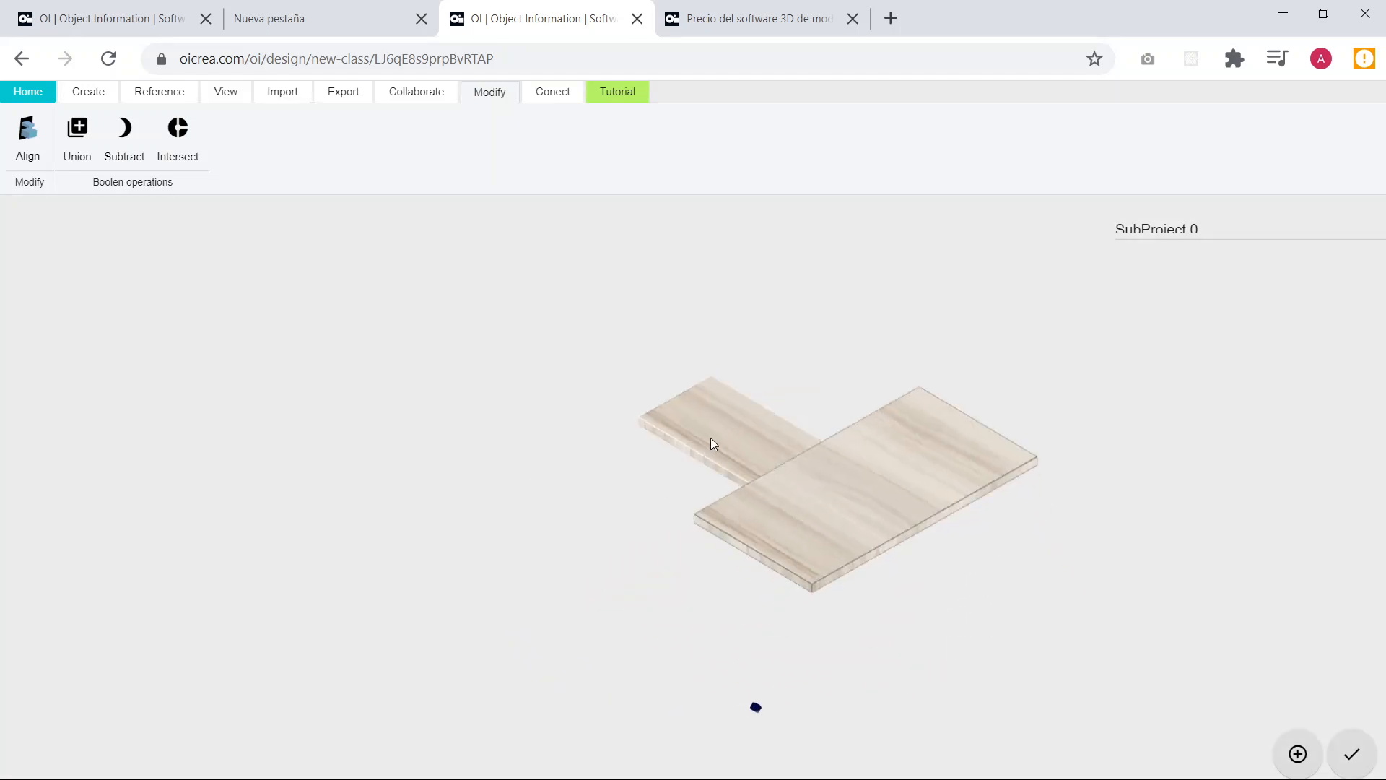
drag(745, 585, 847, 587)
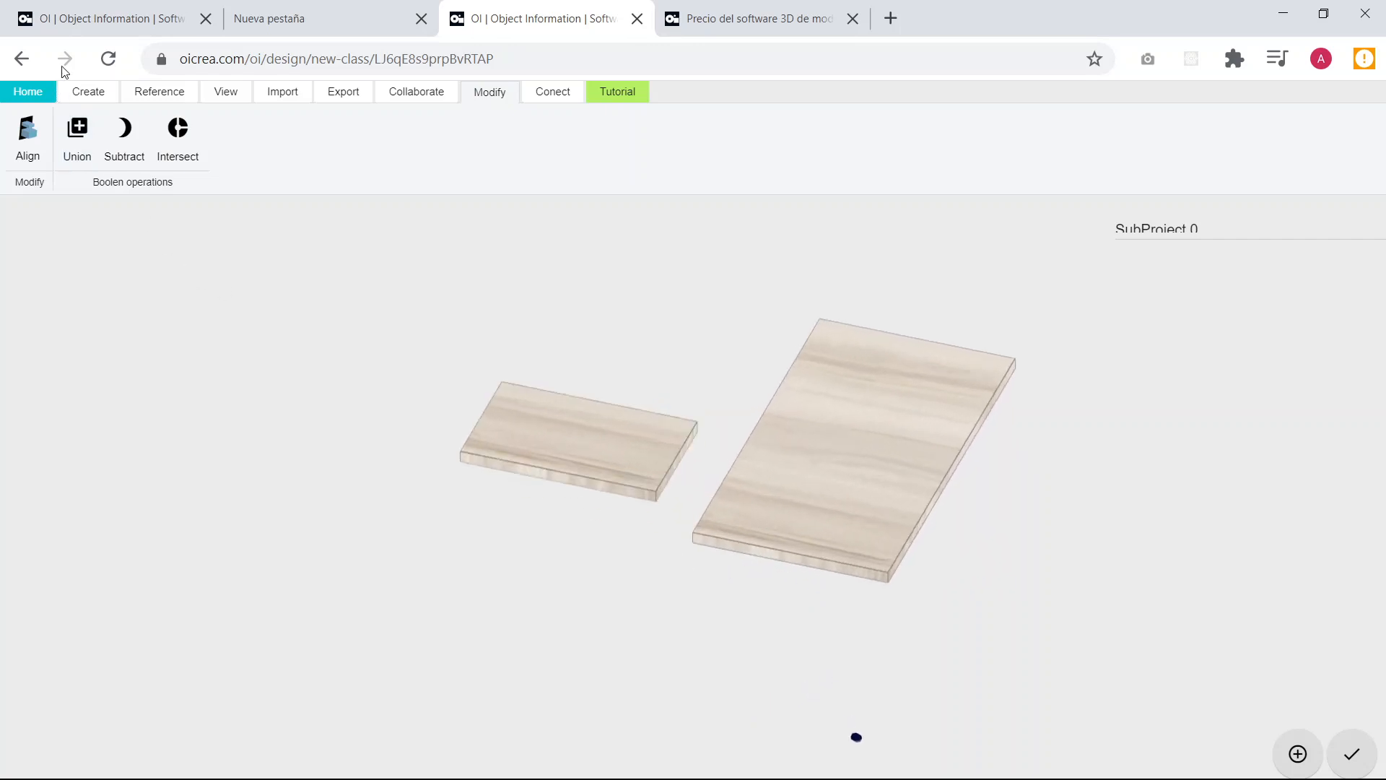
click(82, 99)
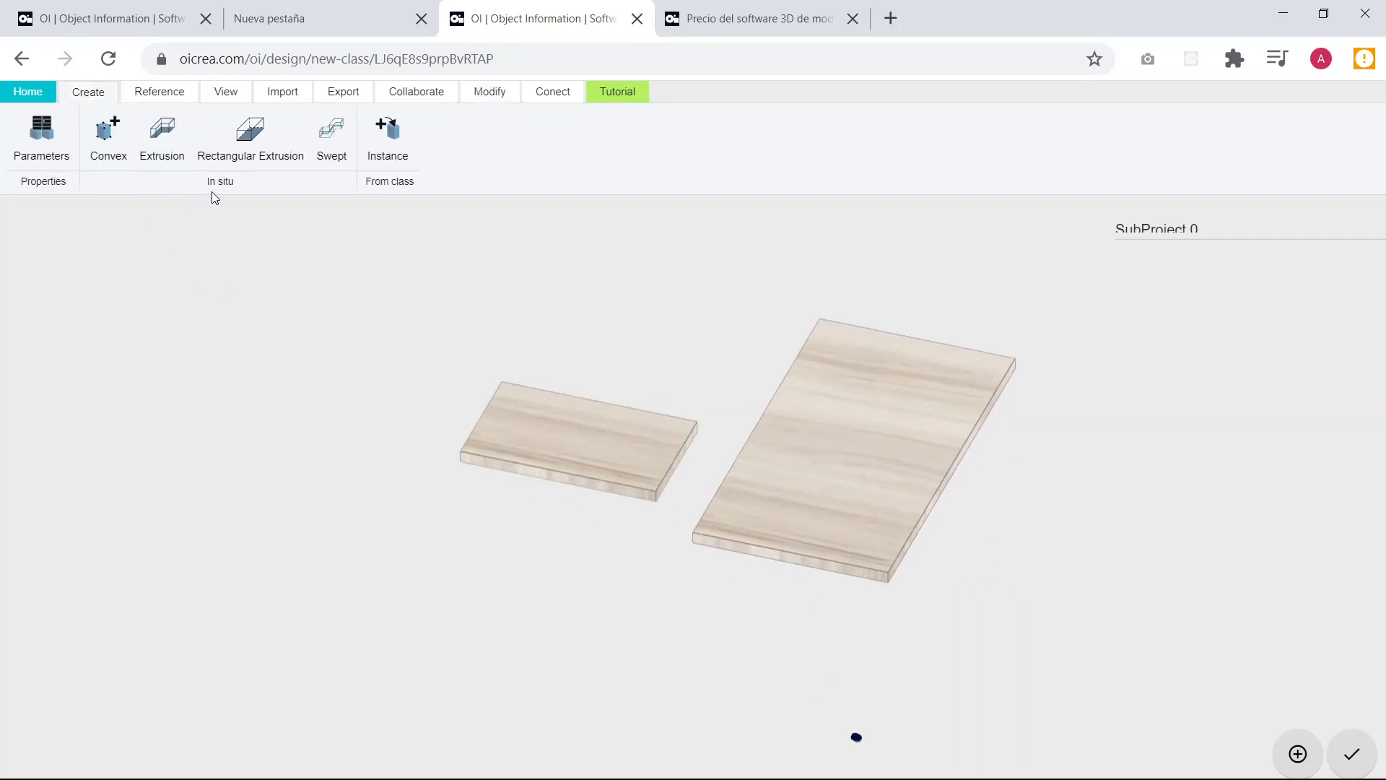
click(489, 94)
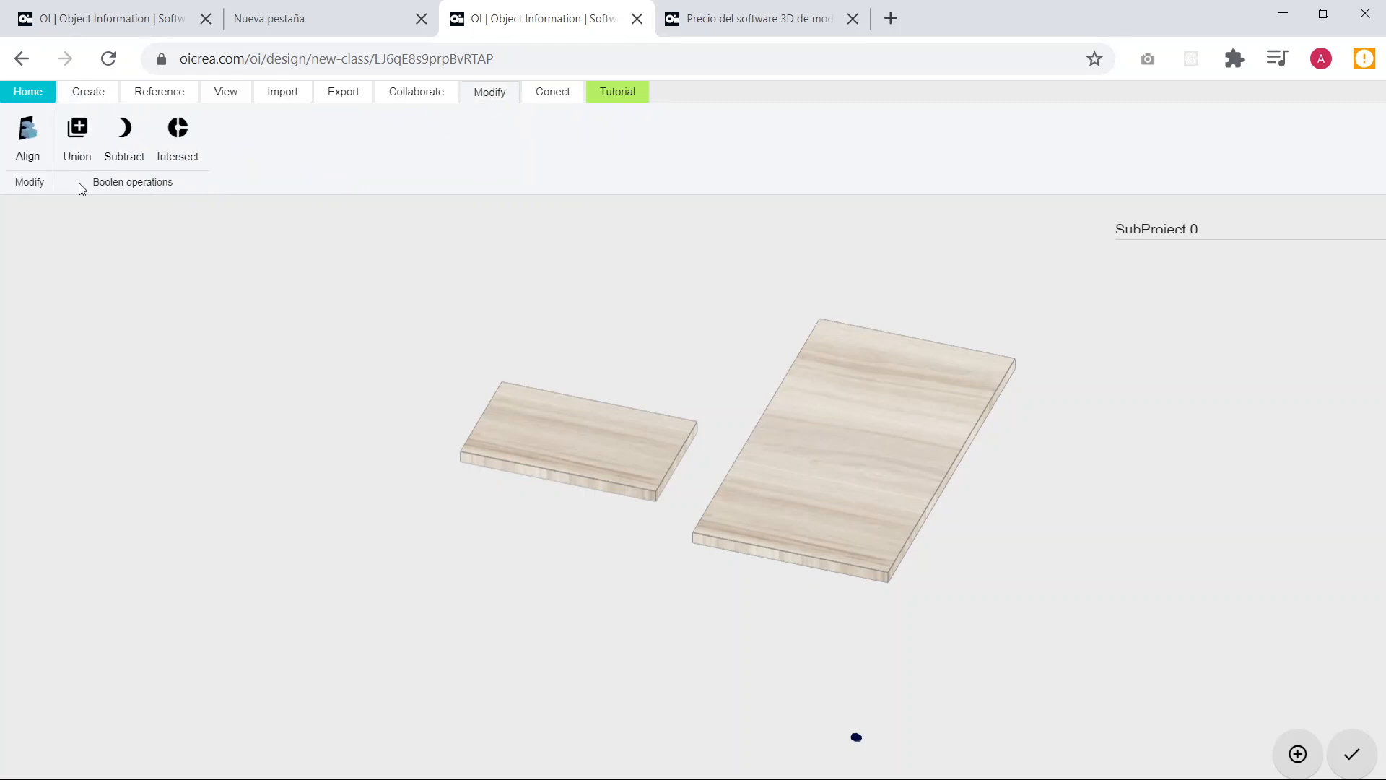
click(26, 145)
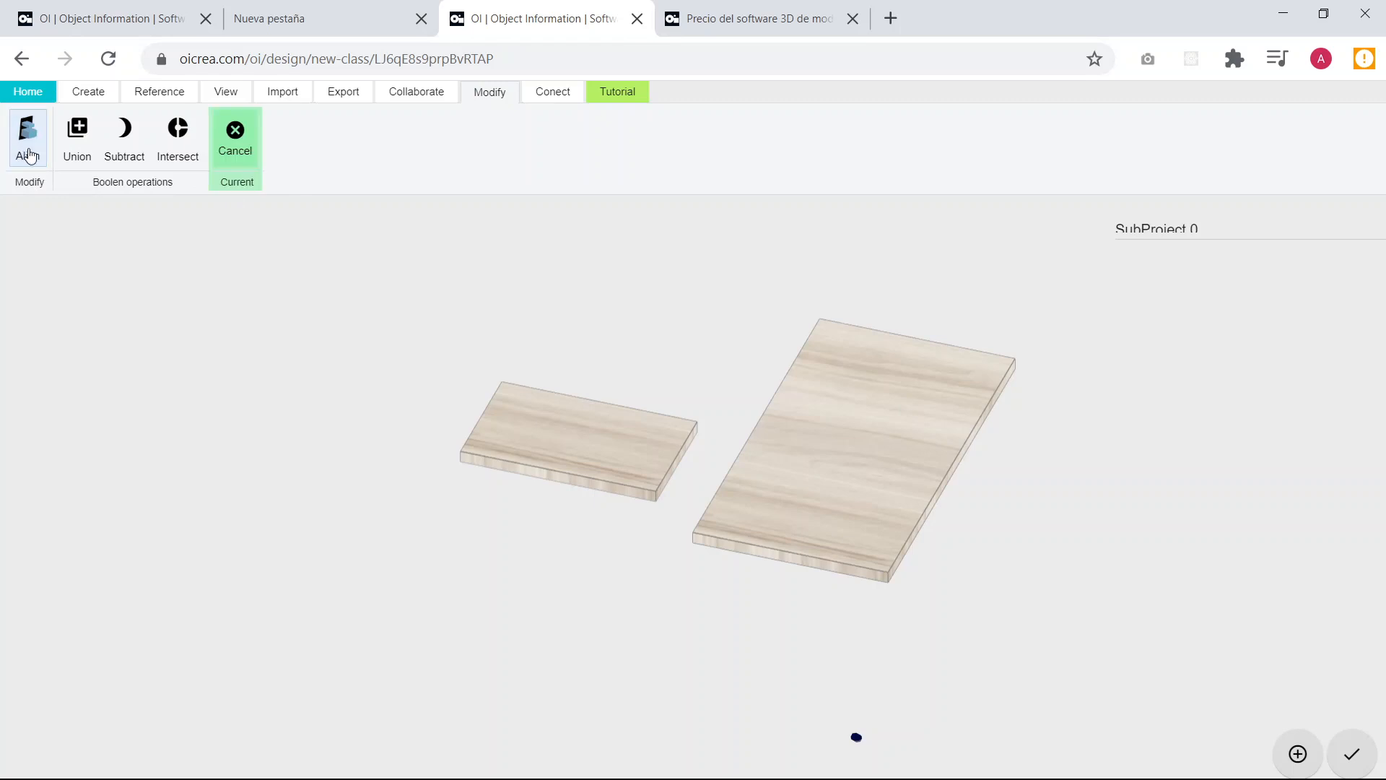
scroll(837, 595, up, 5)
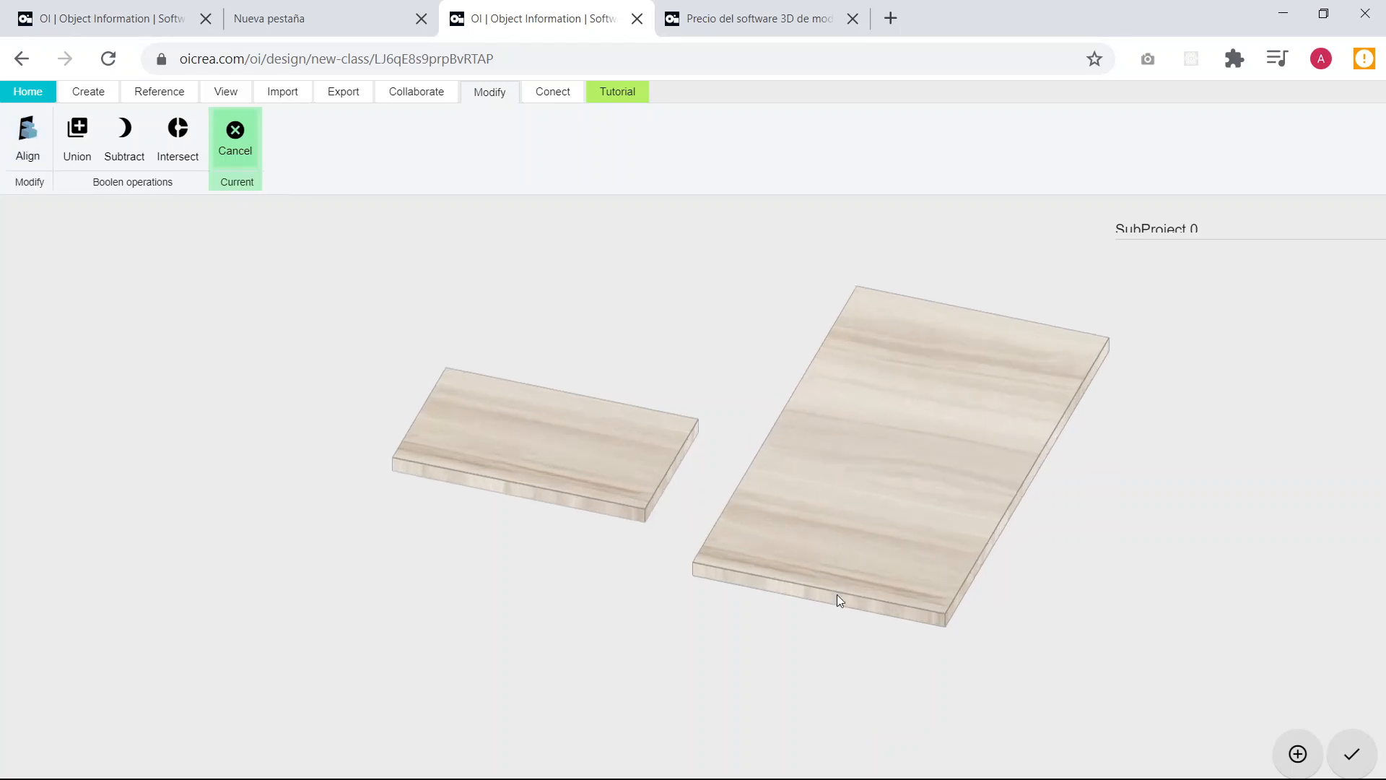
scroll(787, 462, up, 2)
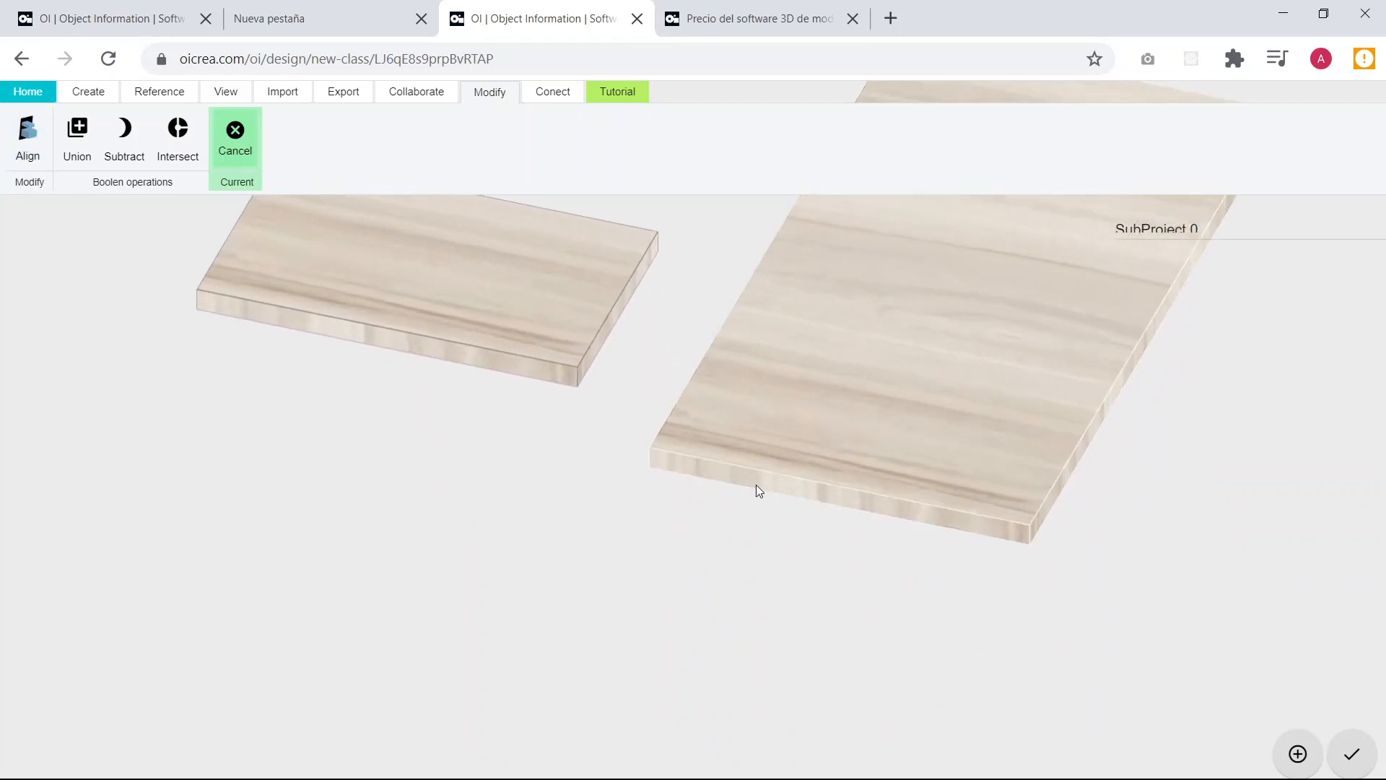
scroll(773, 493, up, 3)
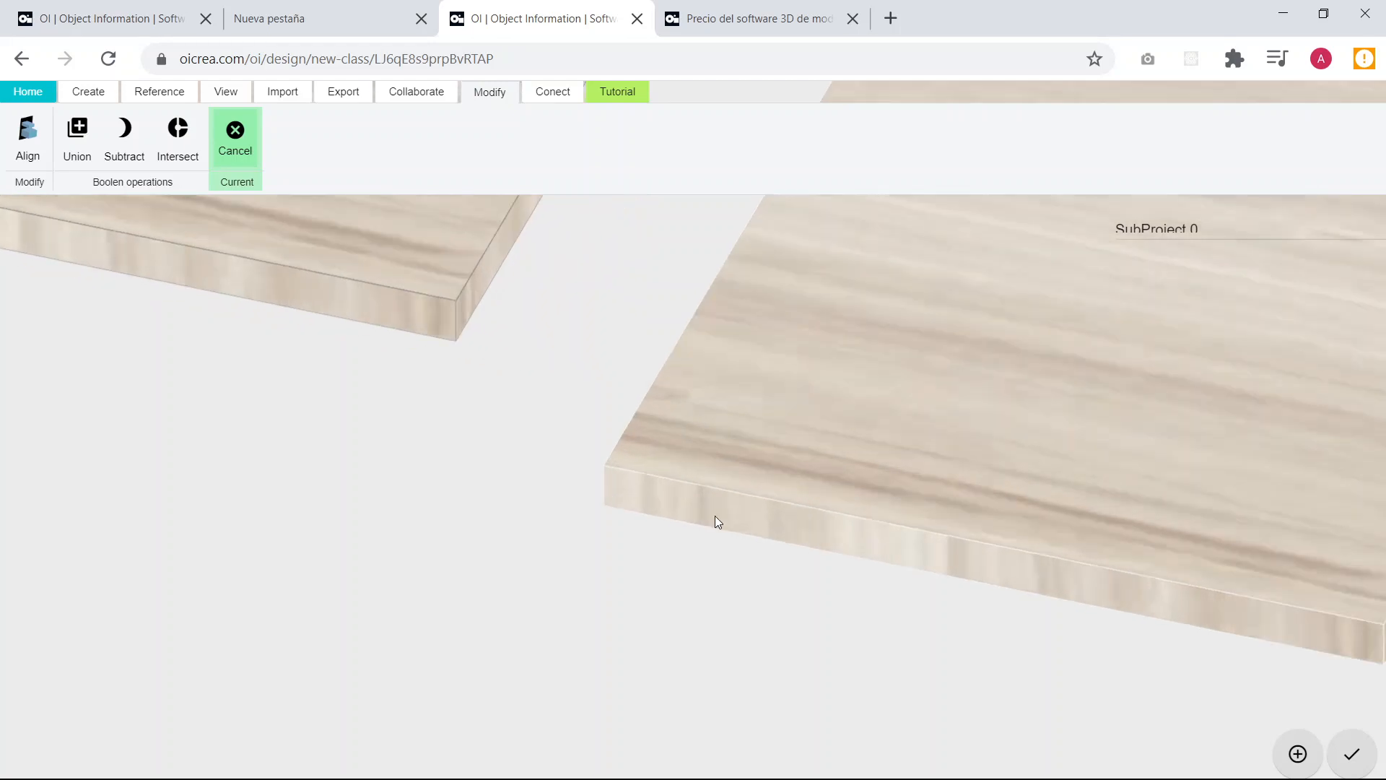
middle_drag(1052, 562, 653, 452)
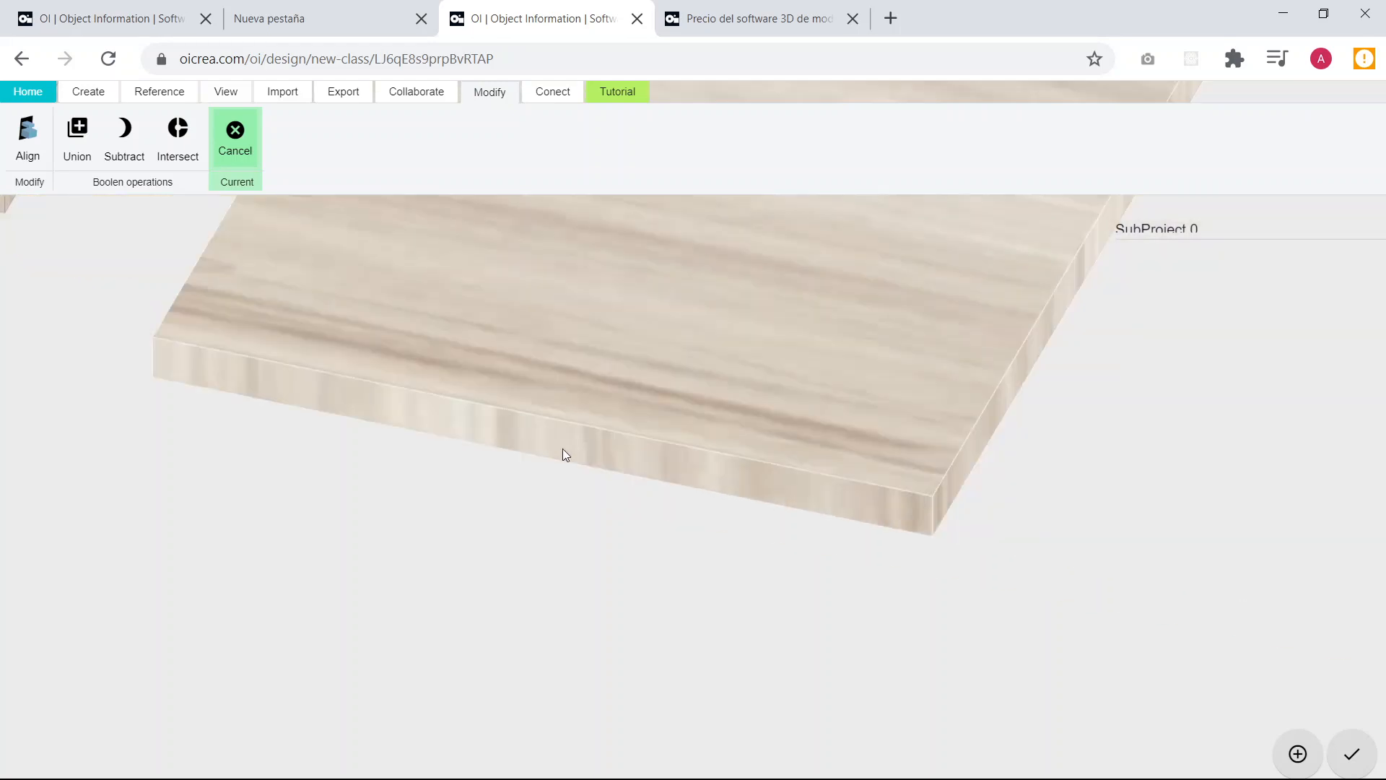
scroll(537, 442, down, 2)
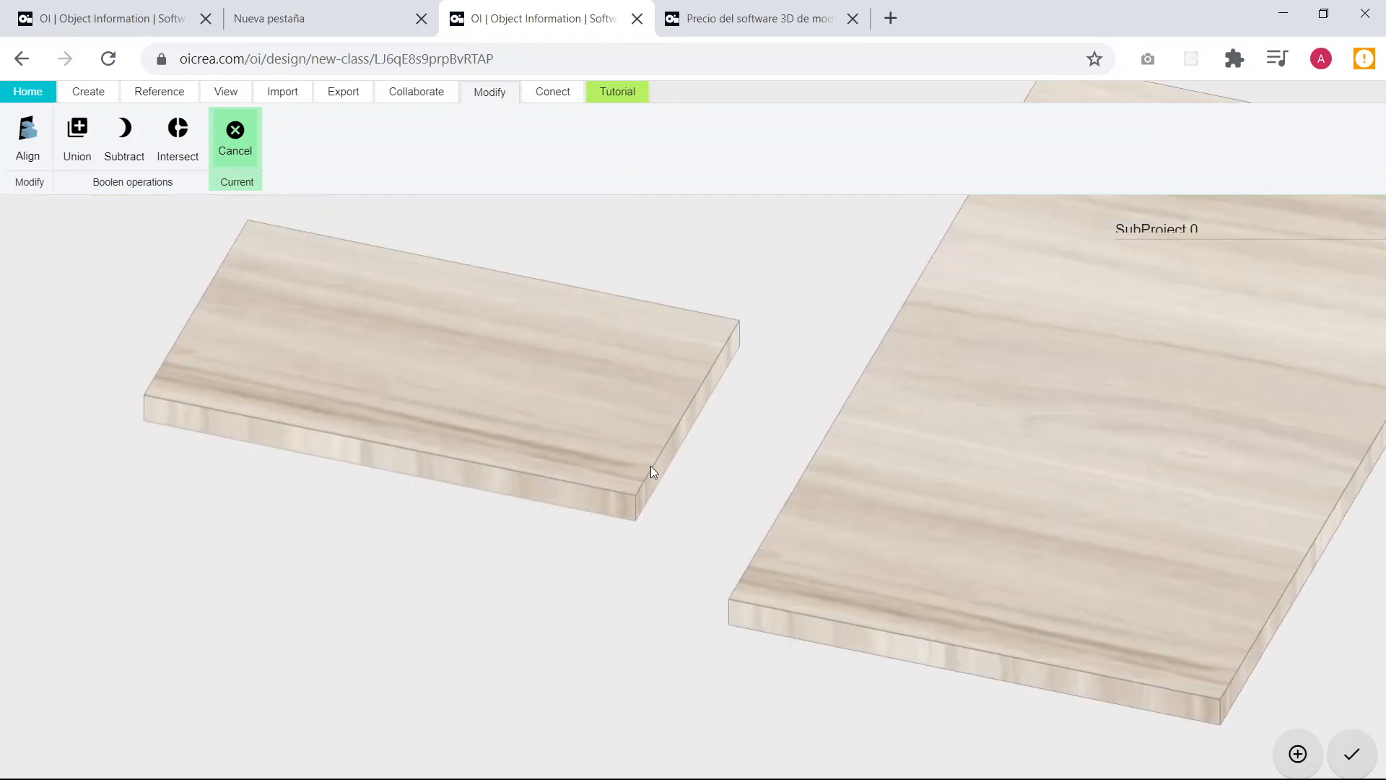
scroll(537, 359, up, 1)
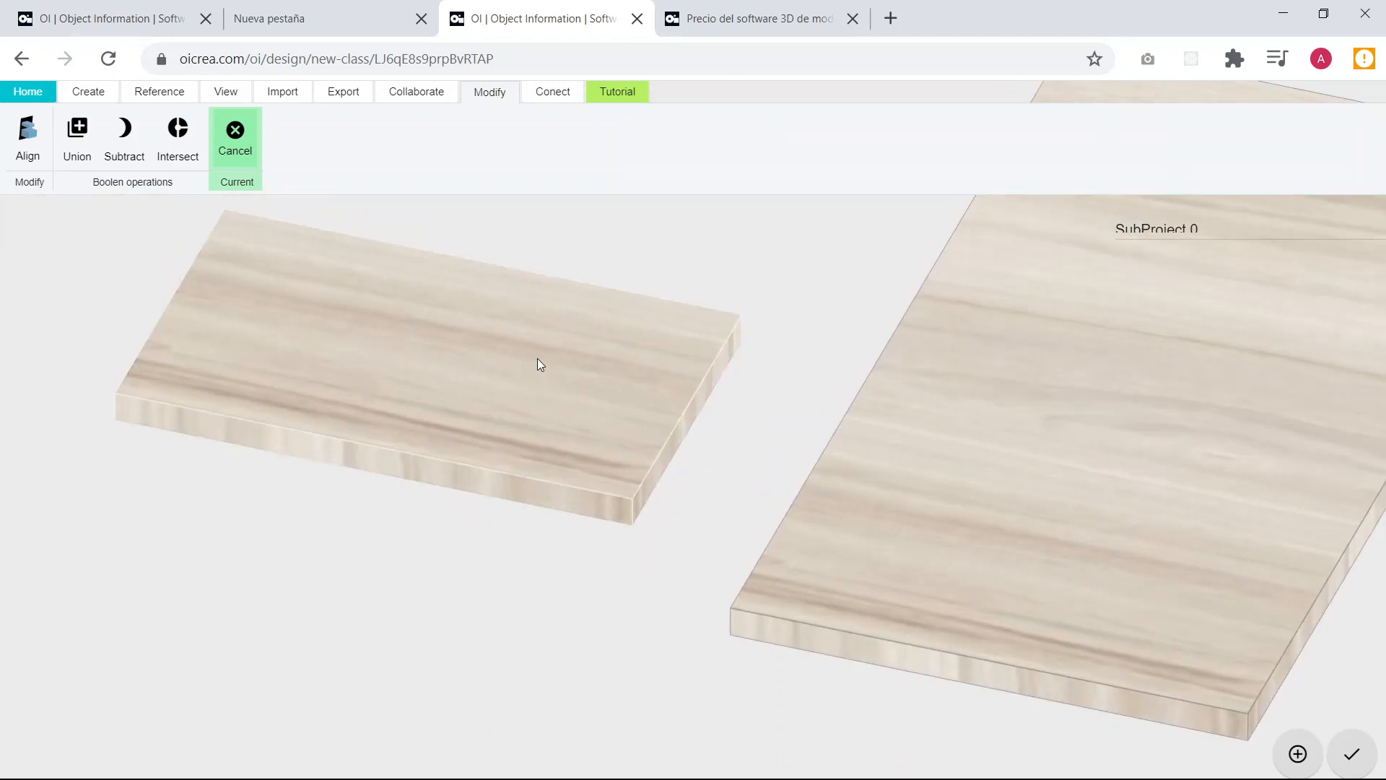
click(537, 358)
scroll(407, 399, down, 14)
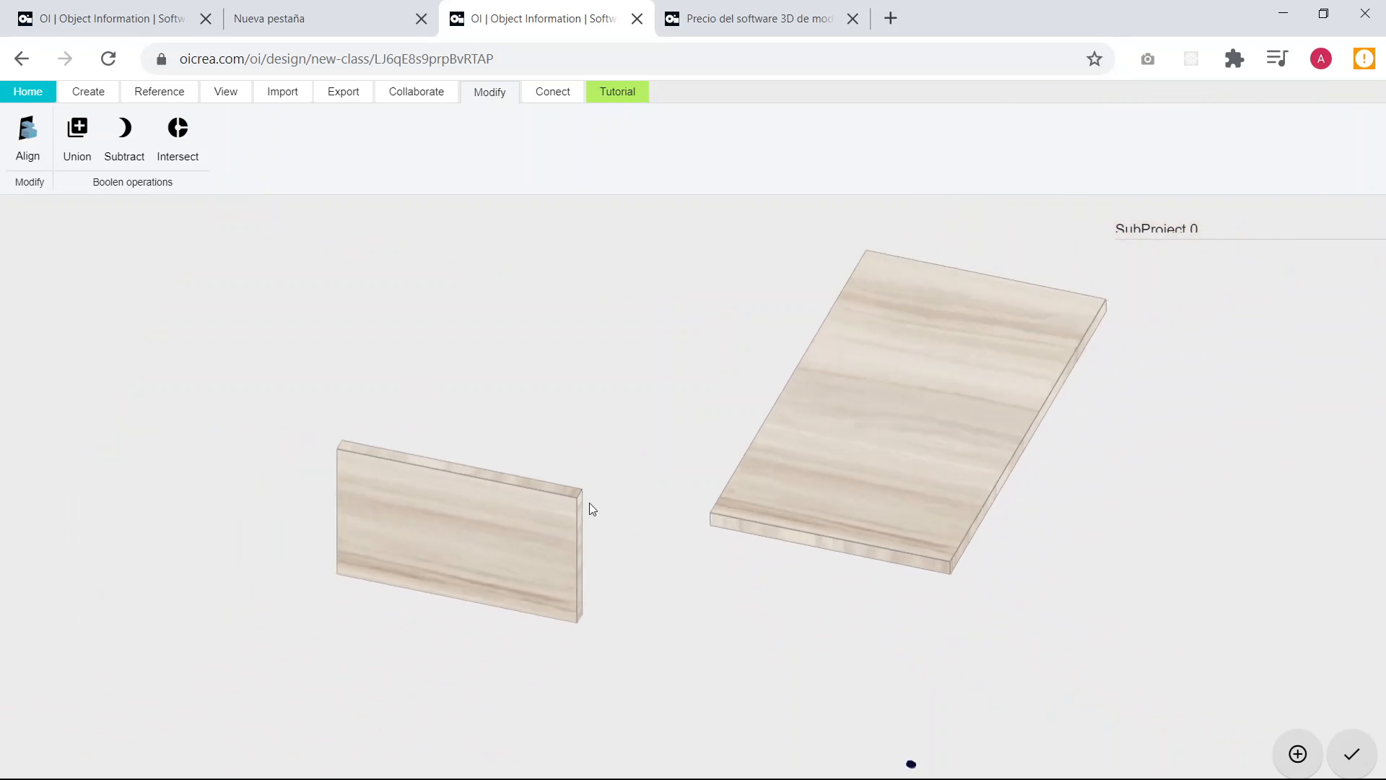
Set the upright board's X and Y position to 0.
drag(817, 619, 793, 563)
click(704, 549)
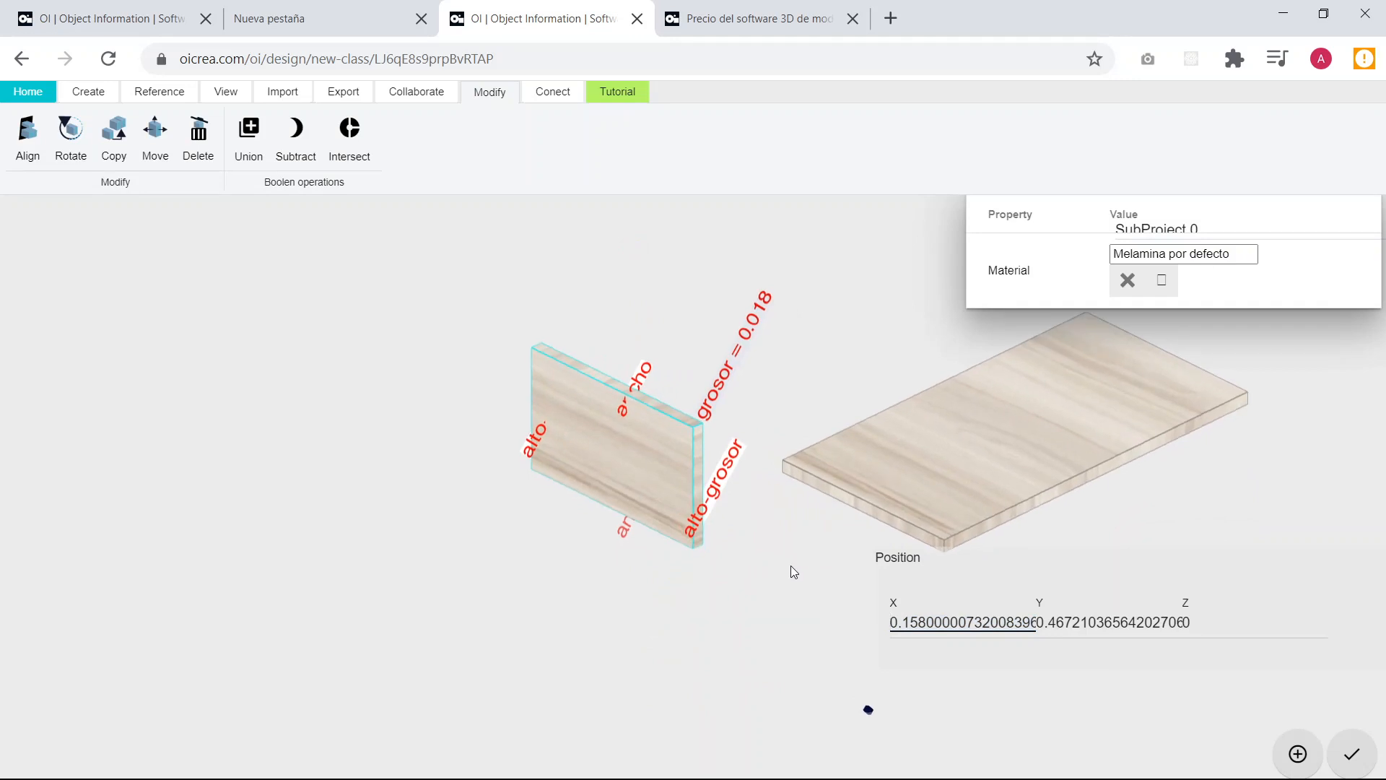
right_drag(777, 571, 622, 500)
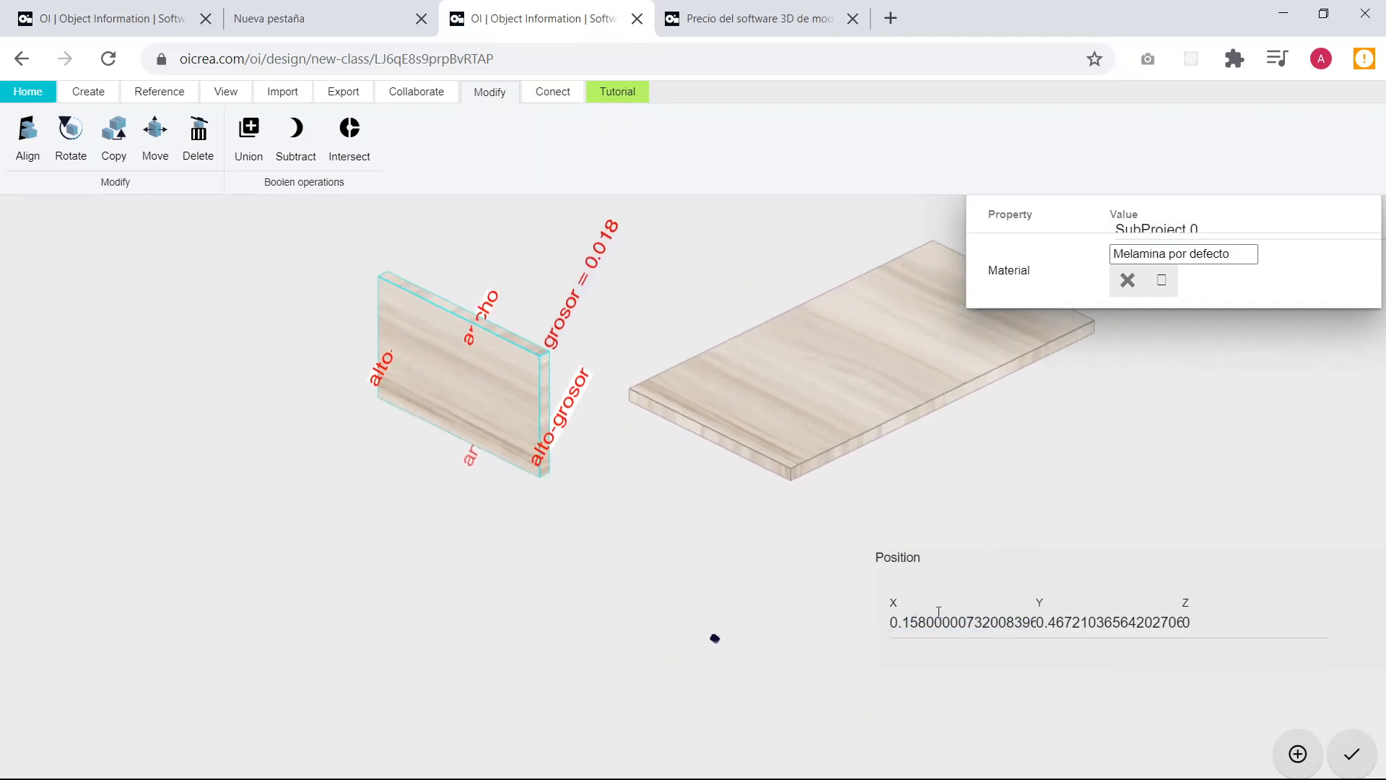
double_click(966, 622)
text(0)
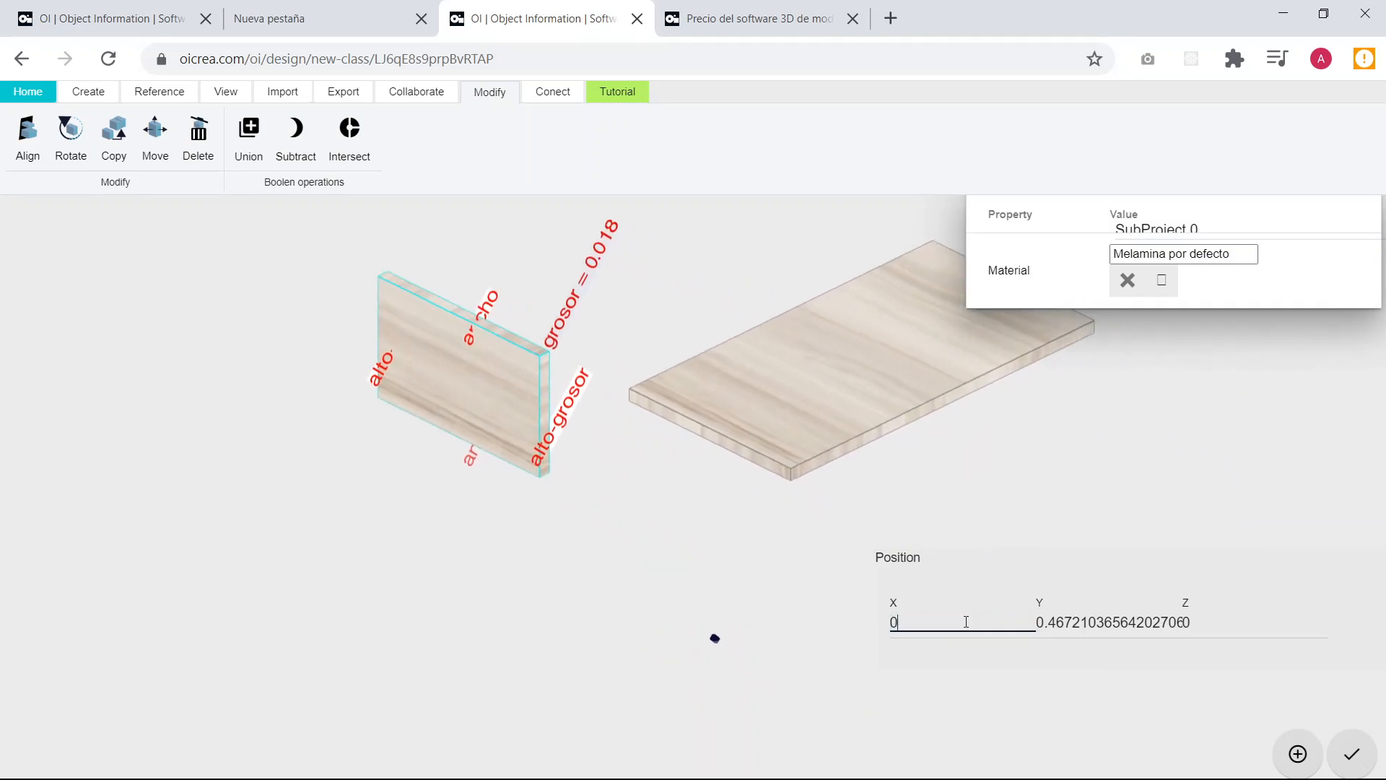
key(Tab)
text(0)
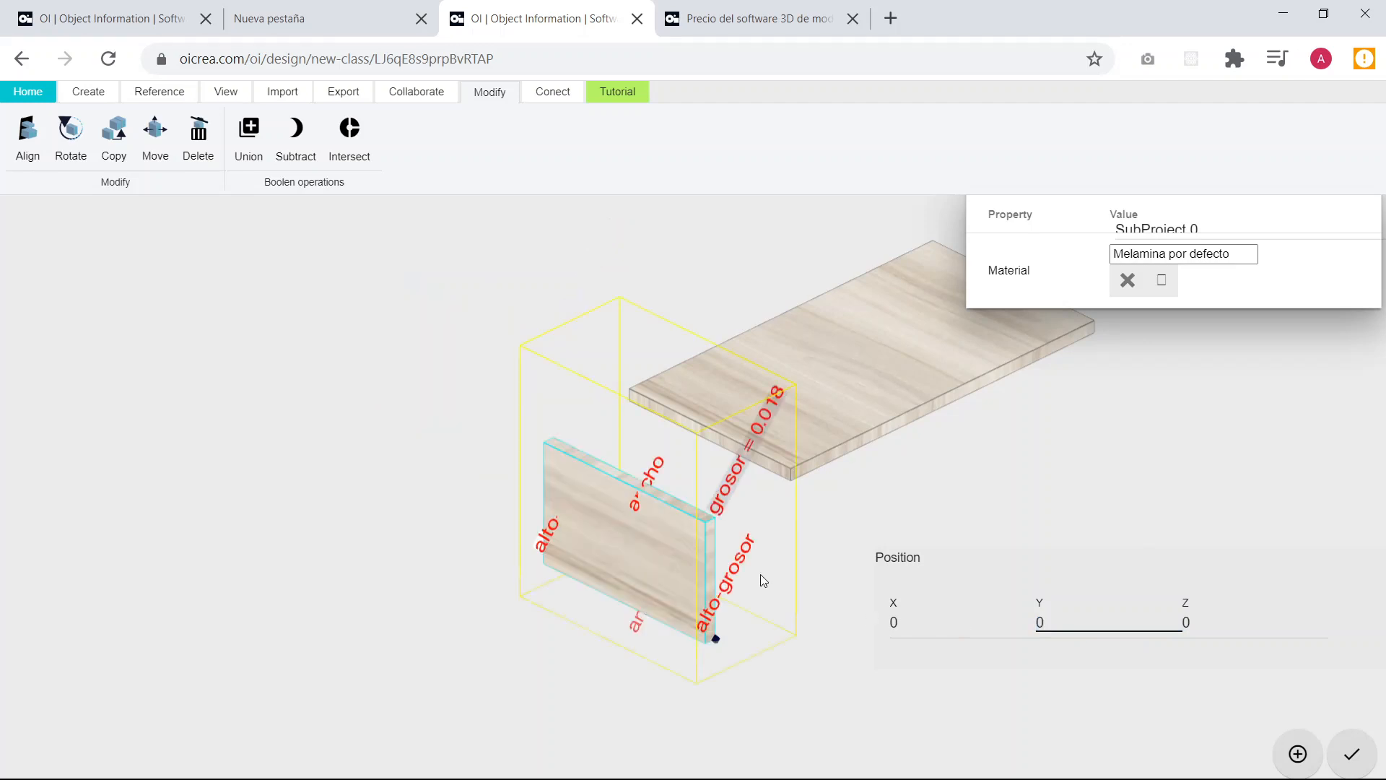
Set the upright board's X position to the expression largo*1/5.
drag(760, 574, 553, 417)
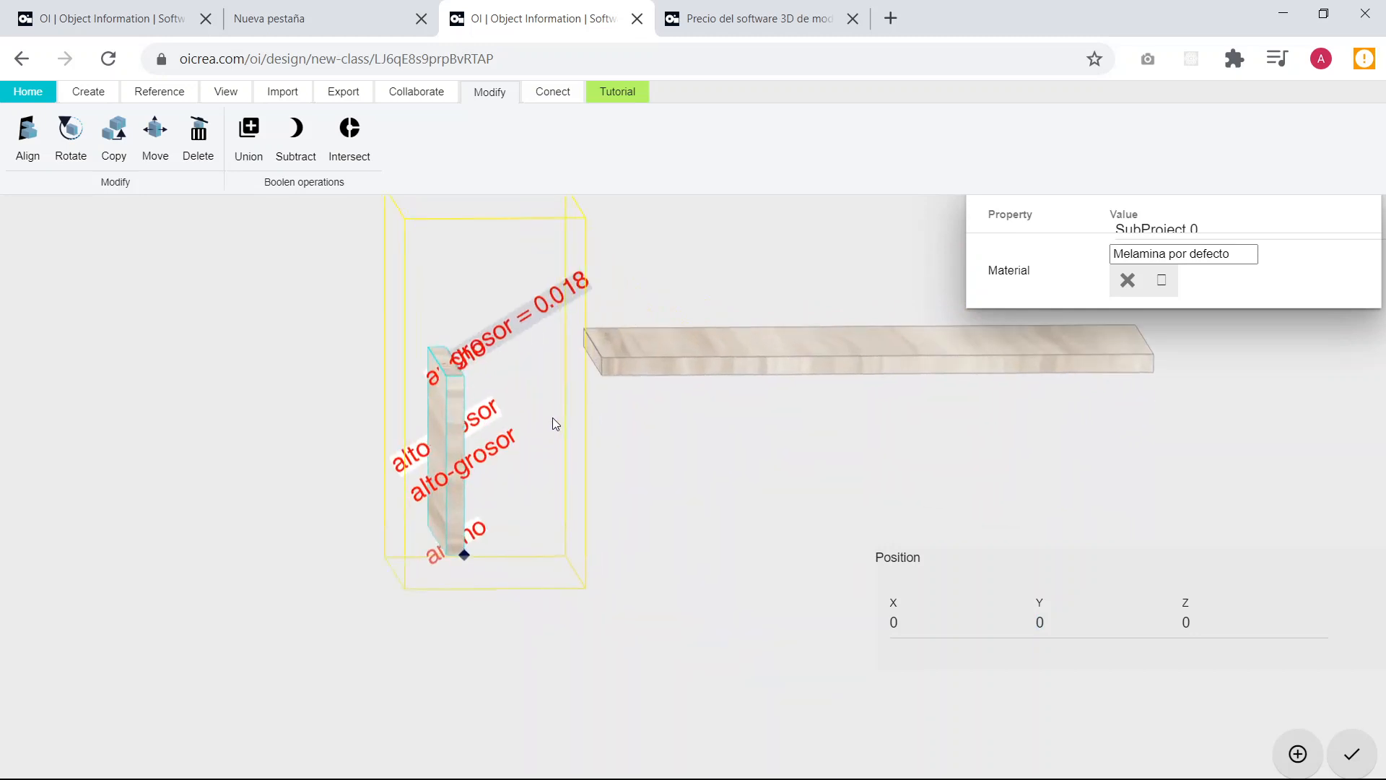
double_click(931, 630)
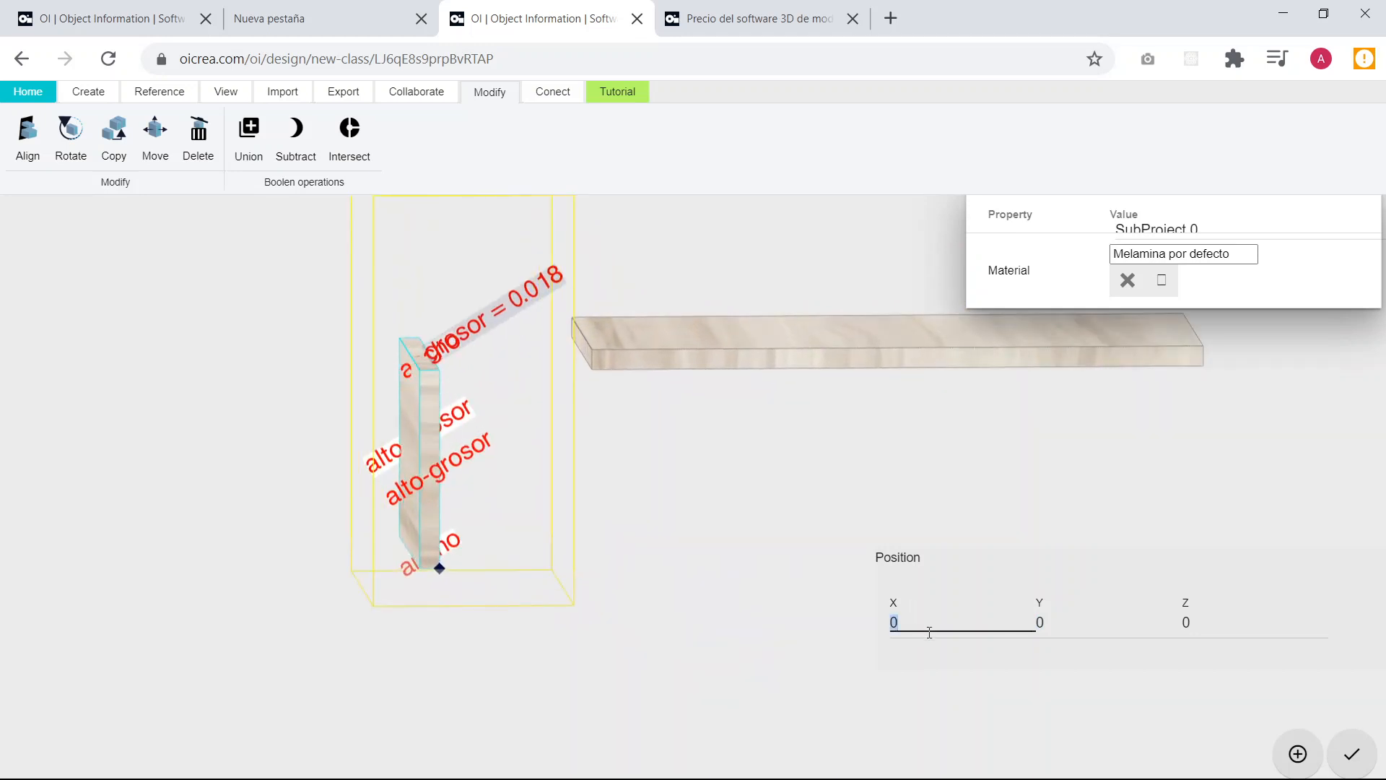
text(largo*1/5)
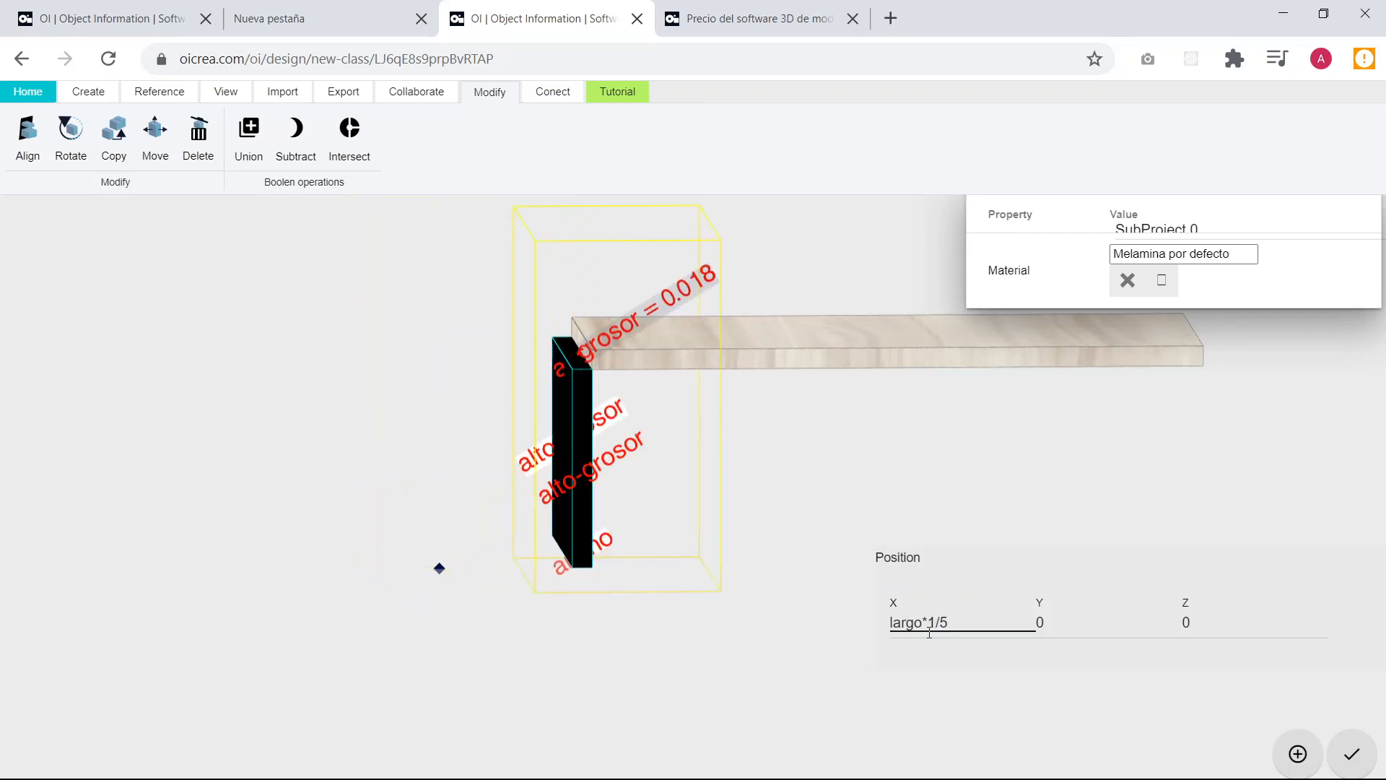
Extend the upright board's X position to largo*1/5+grosor and deselect the board.
scroll(567, 376, up, 4)
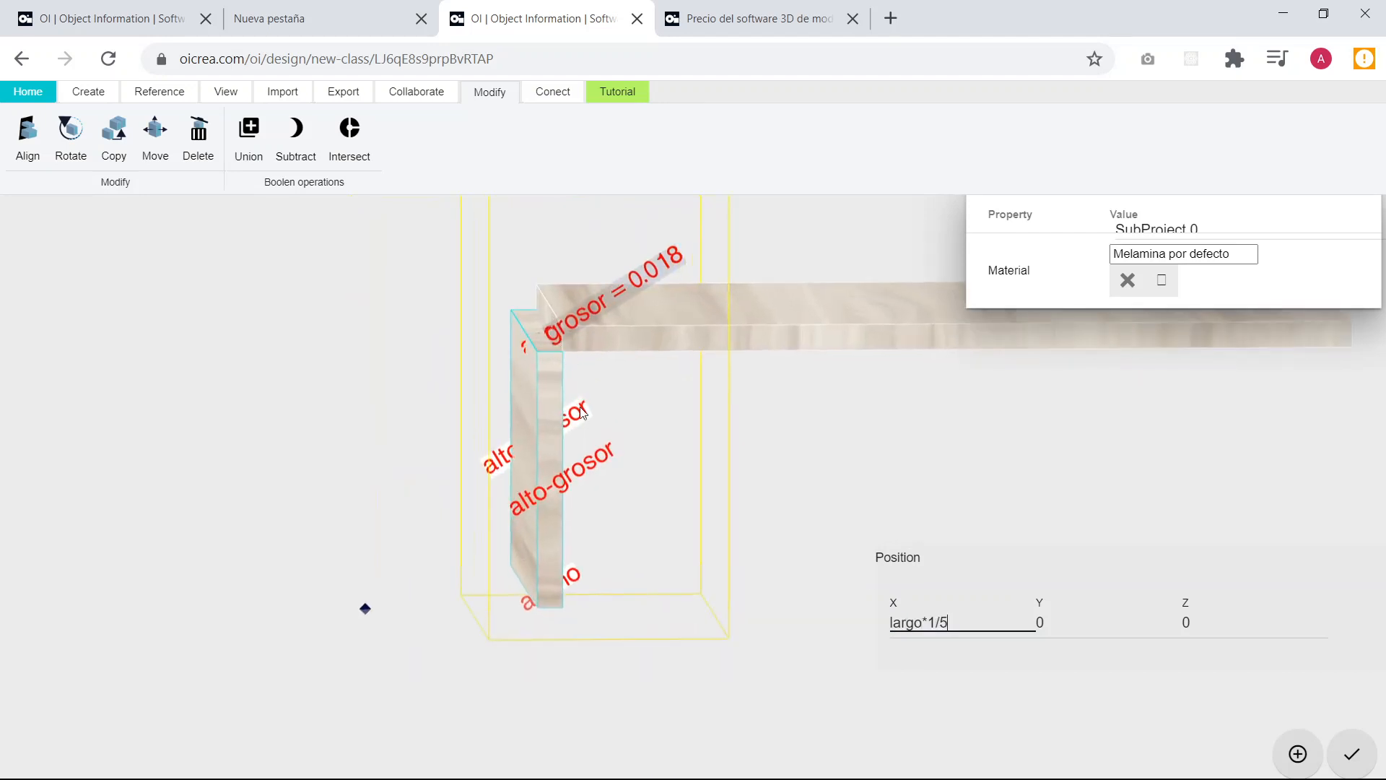
mouse_move(583, 413)
mouse_down()
mouse_move(558, 388)
mouse_move(575, 432)
mouse_up()
drag(489, 397, 469, 399)
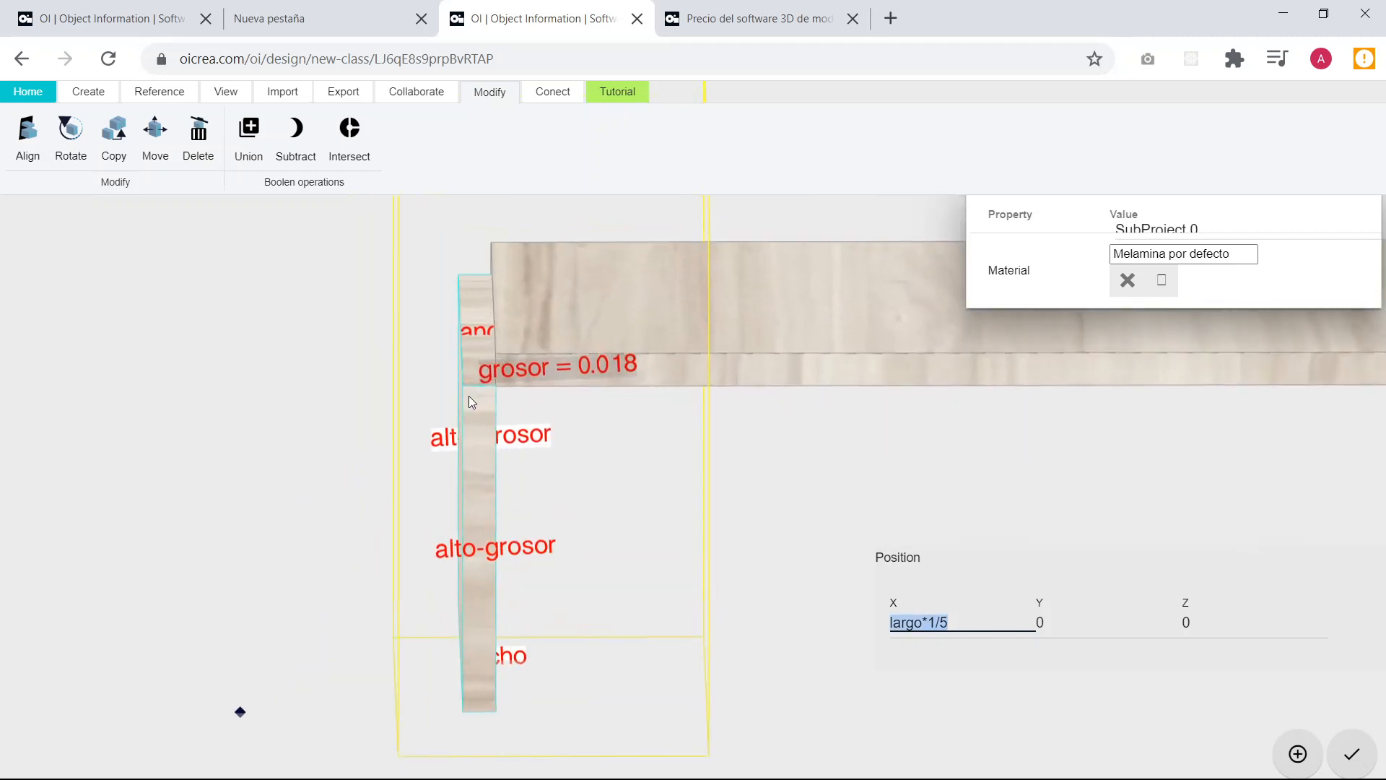
click(953, 618)
text(+grosor)
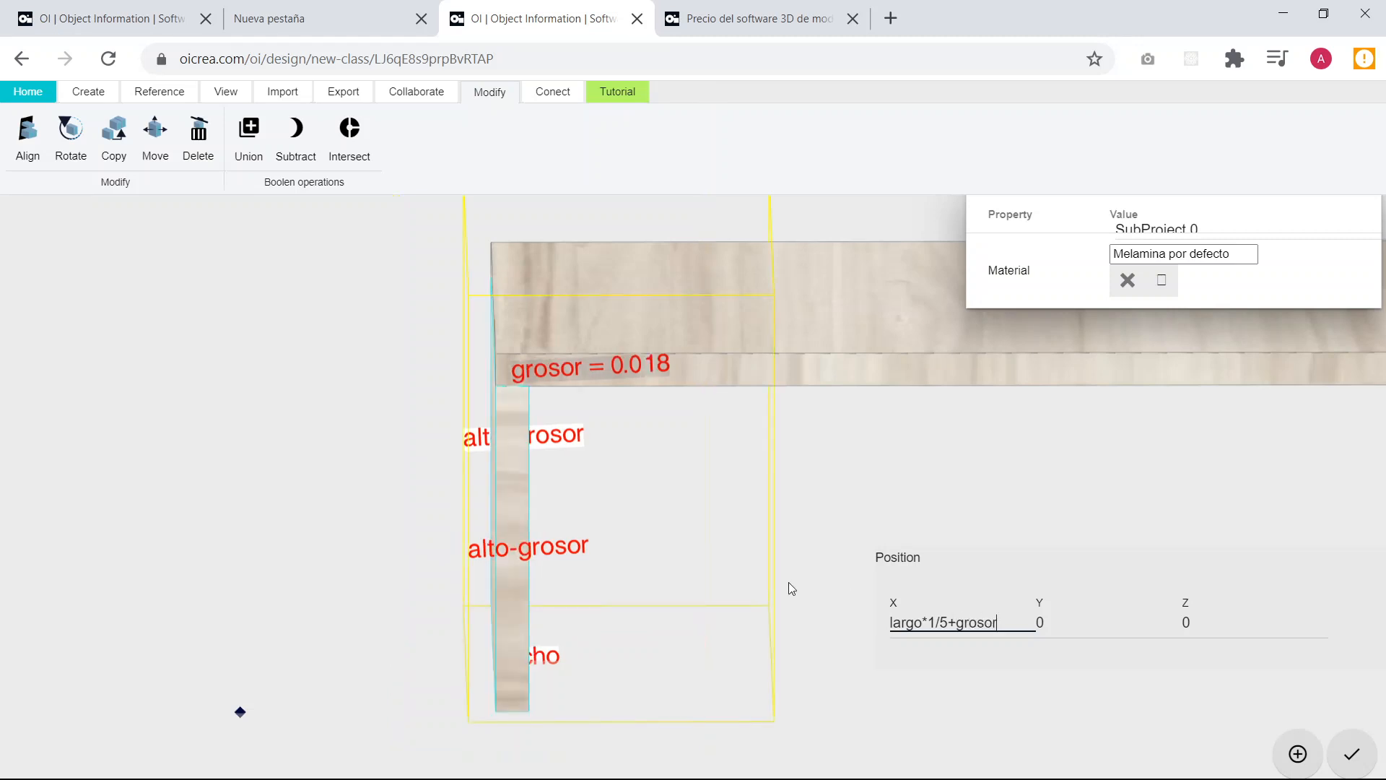
click(271, 349)
Copy the upright board from its upper inner front corner to the lower front corner at the tabletop's opposite end.
scroll(455, 379, down, 6)
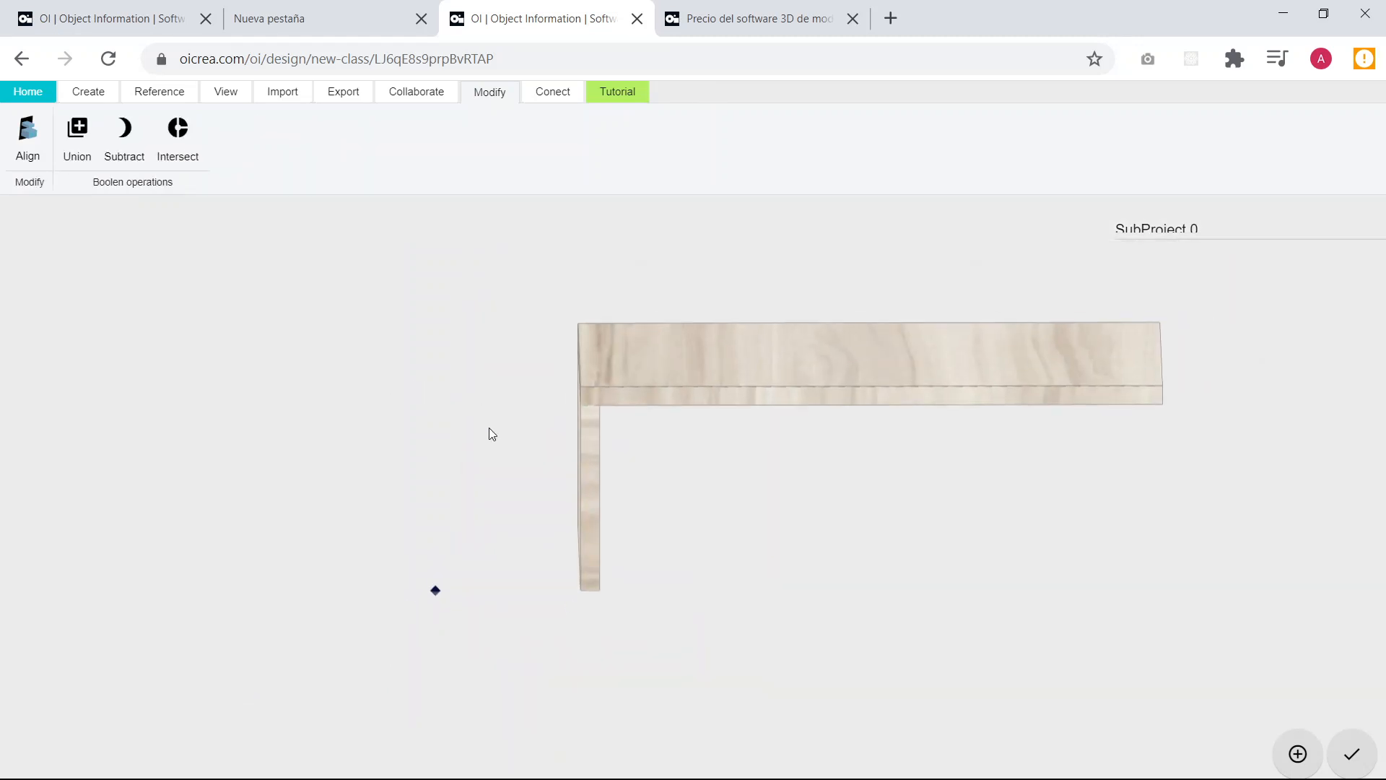
drag(488, 427, 882, 543)
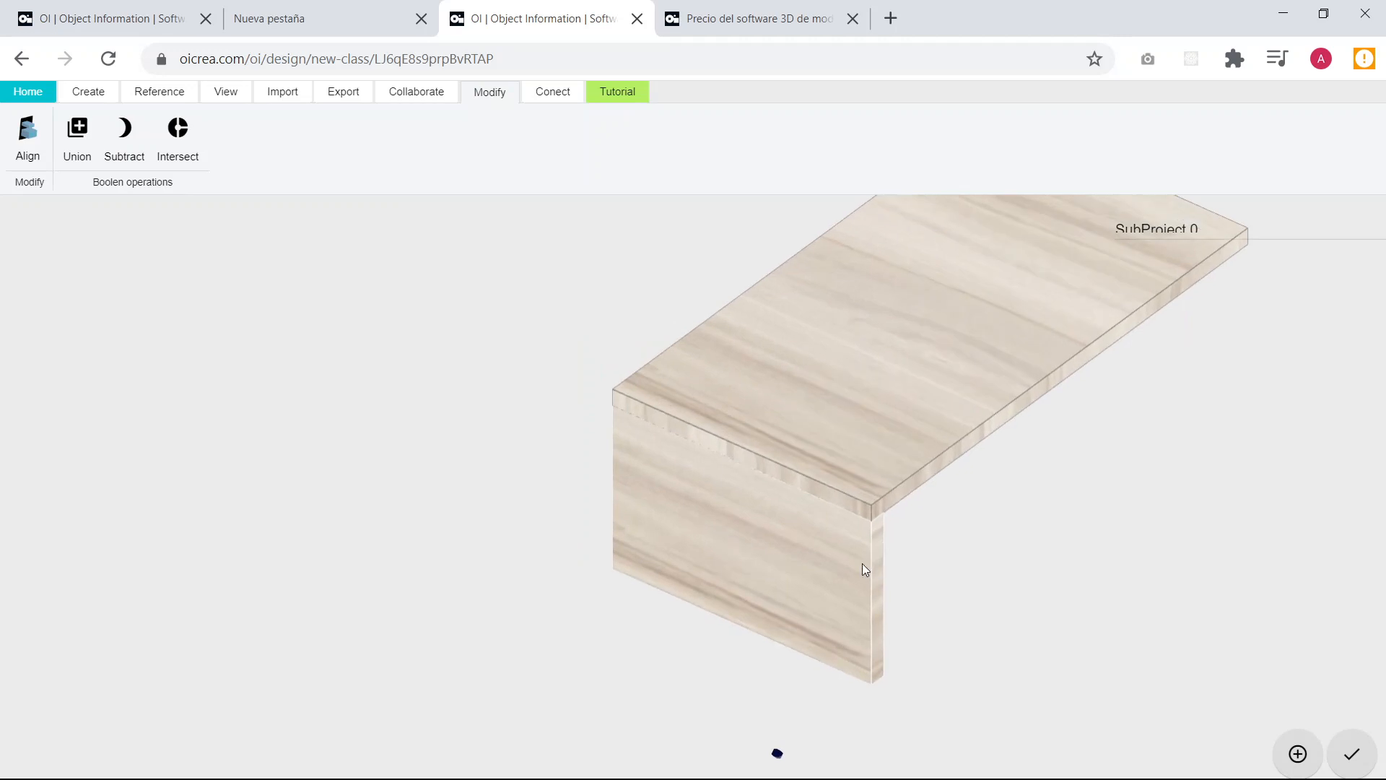
click(867, 563)
right_drag(867, 563, 693, 428)
scroll(828, 418, down, 2)
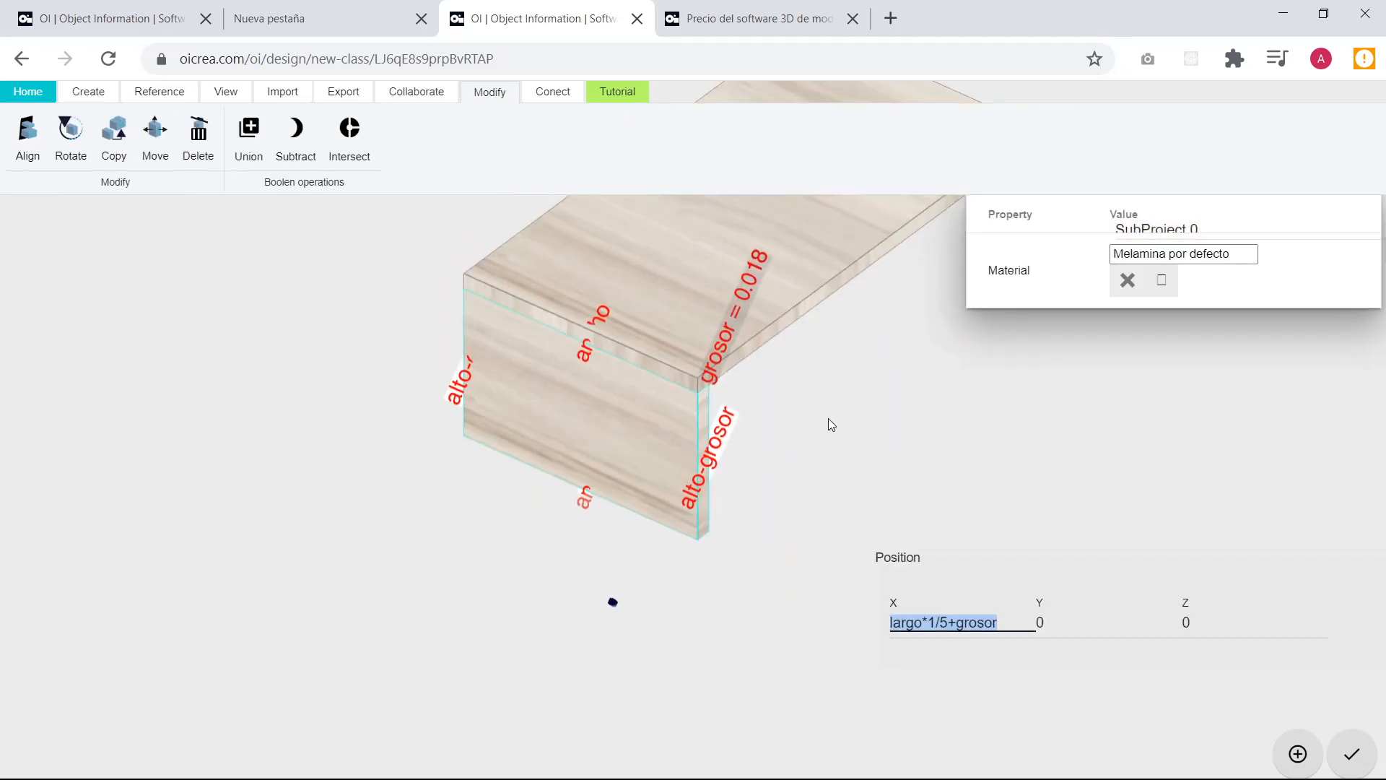
right_drag(829, 418, 600, 578)
scroll(473, 592, up, 2)
drag(568, 580, 499, 584)
scroll(379, 514, up, 2)
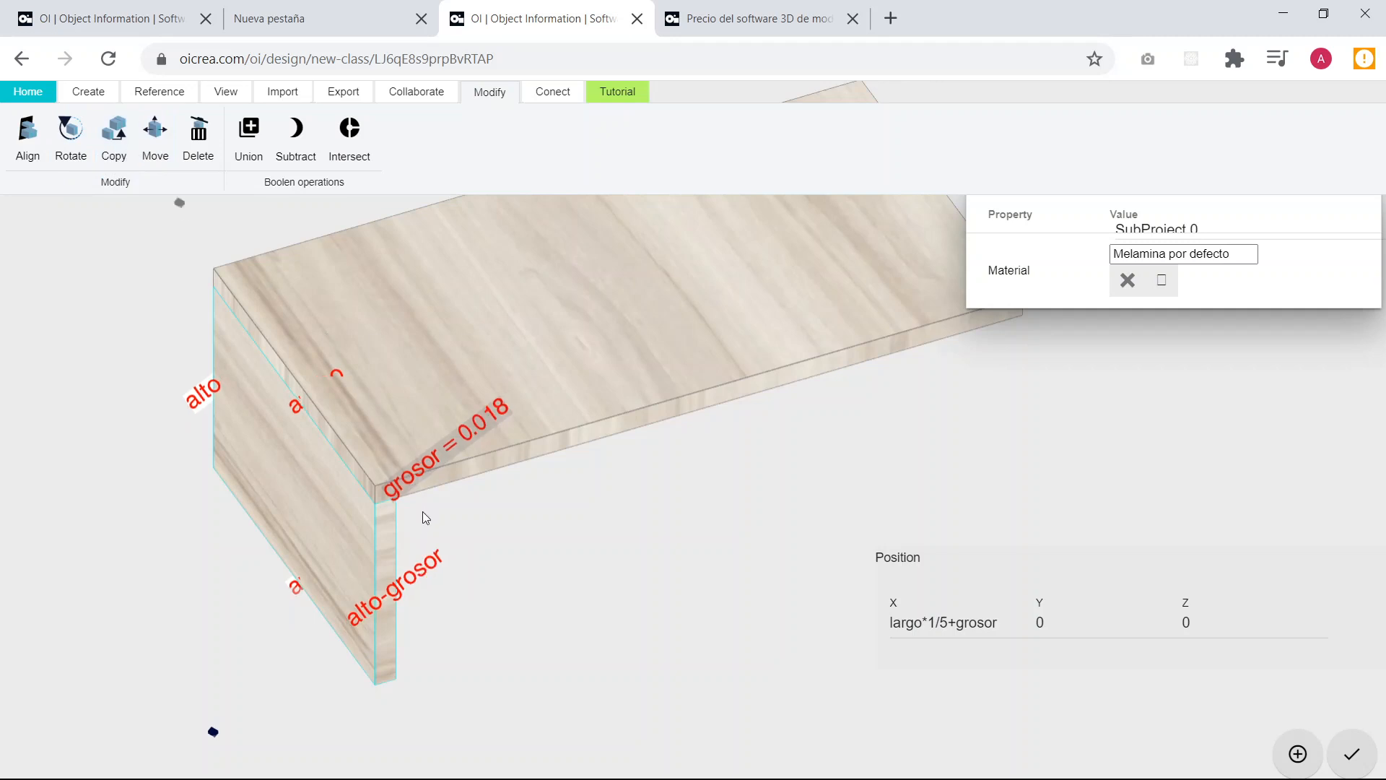
scroll(378, 505, up, 2)
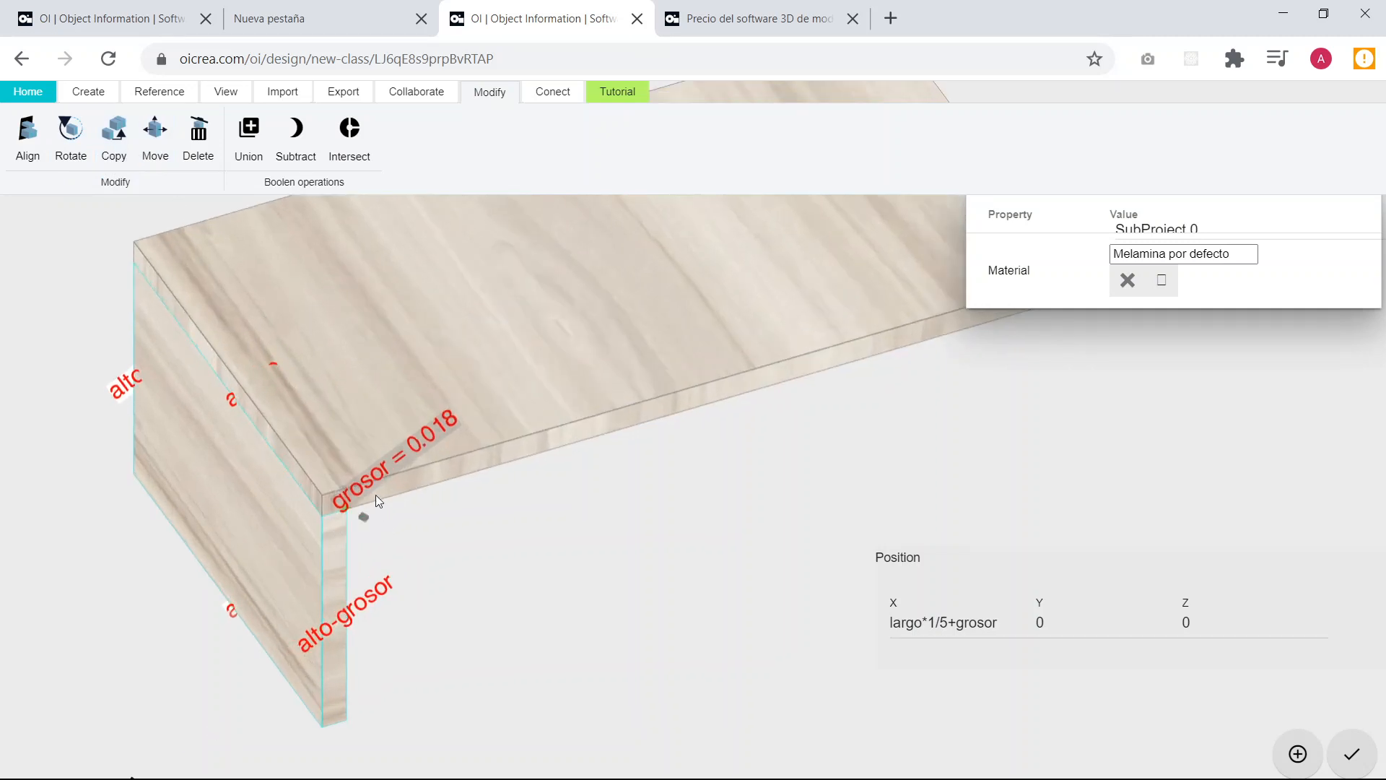
scroll(337, 506, down, 2)
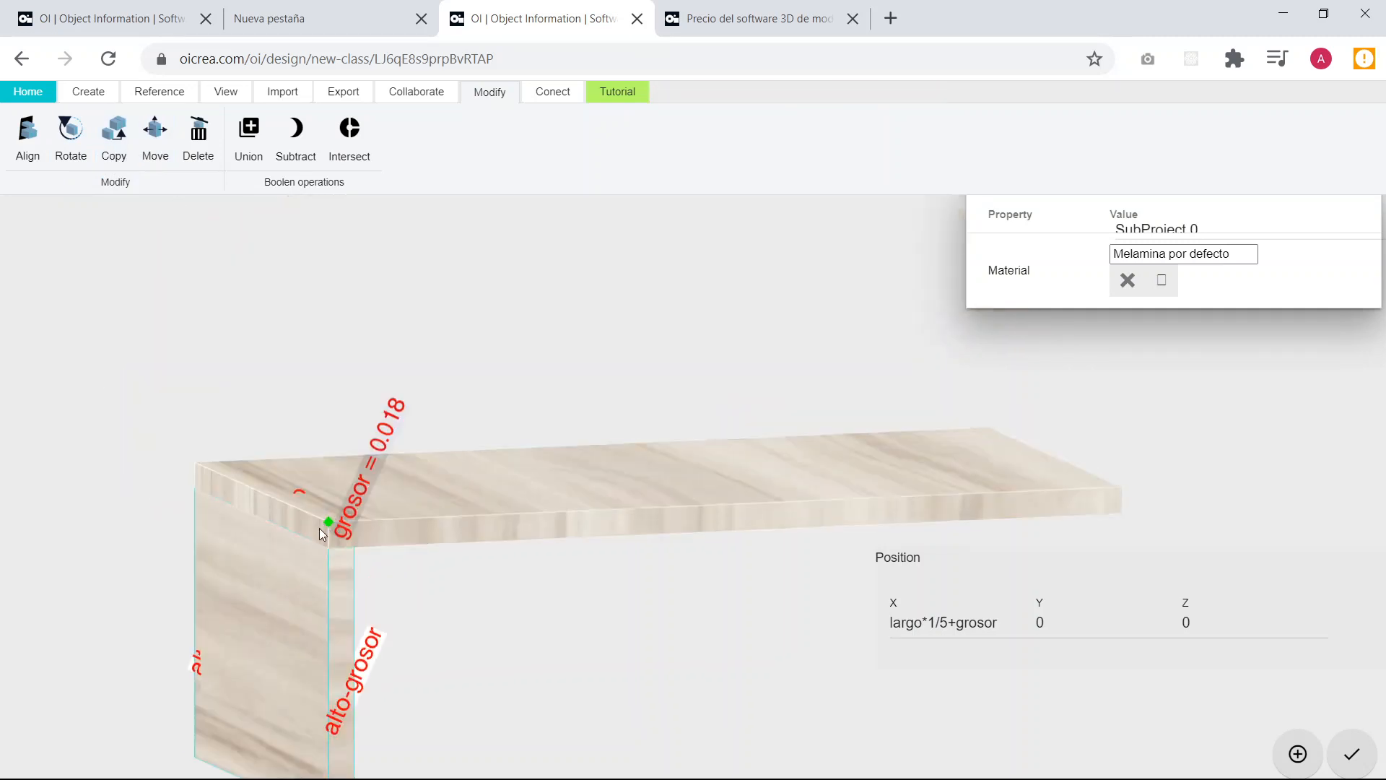
scroll(342, 556, up, 2)
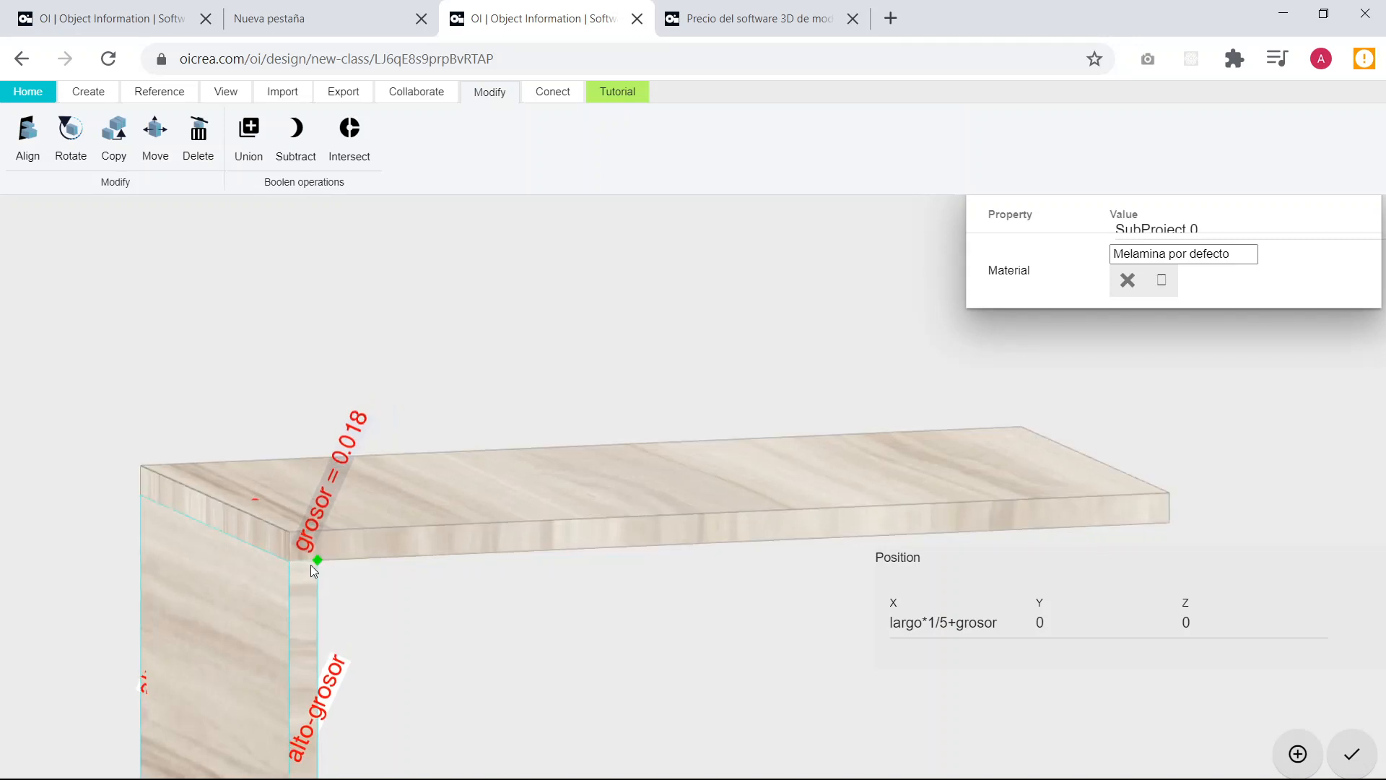
click(312, 563)
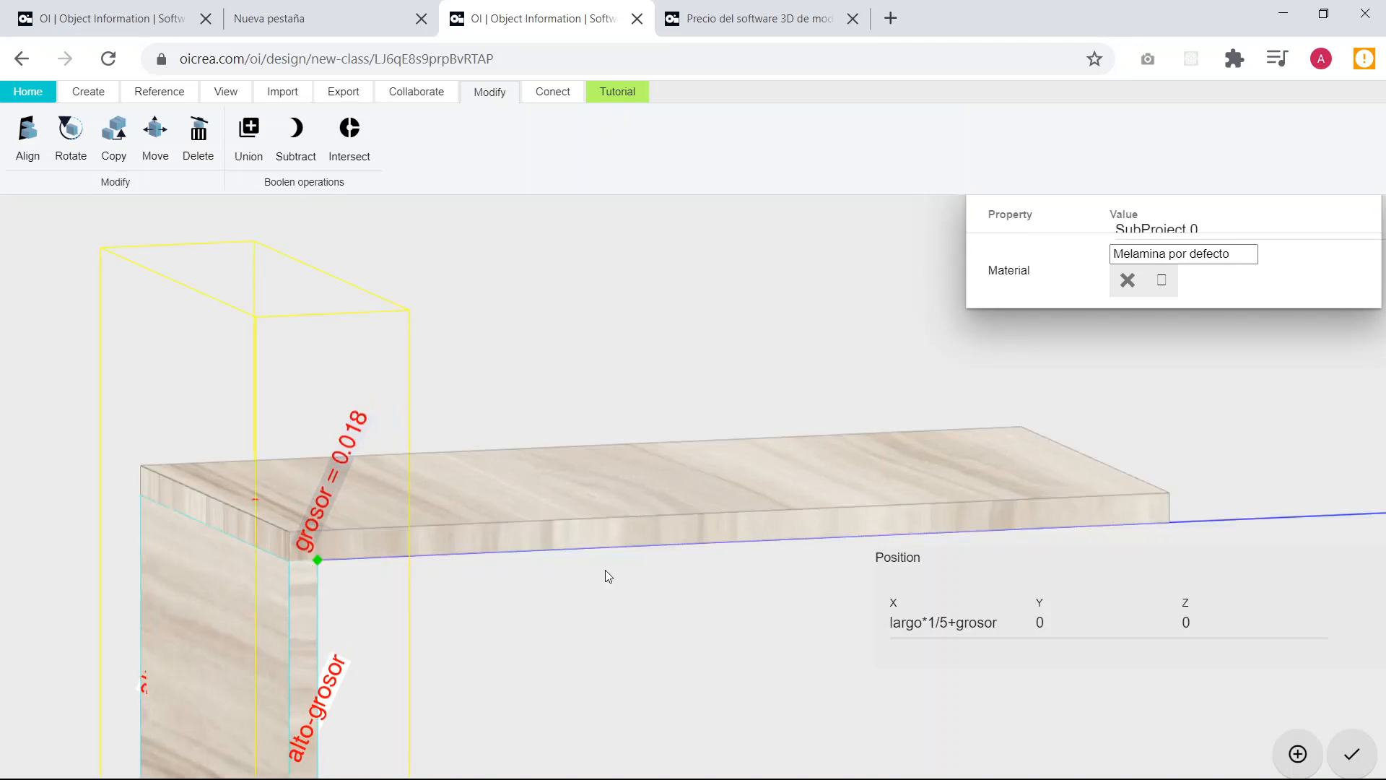
click(1155, 517)
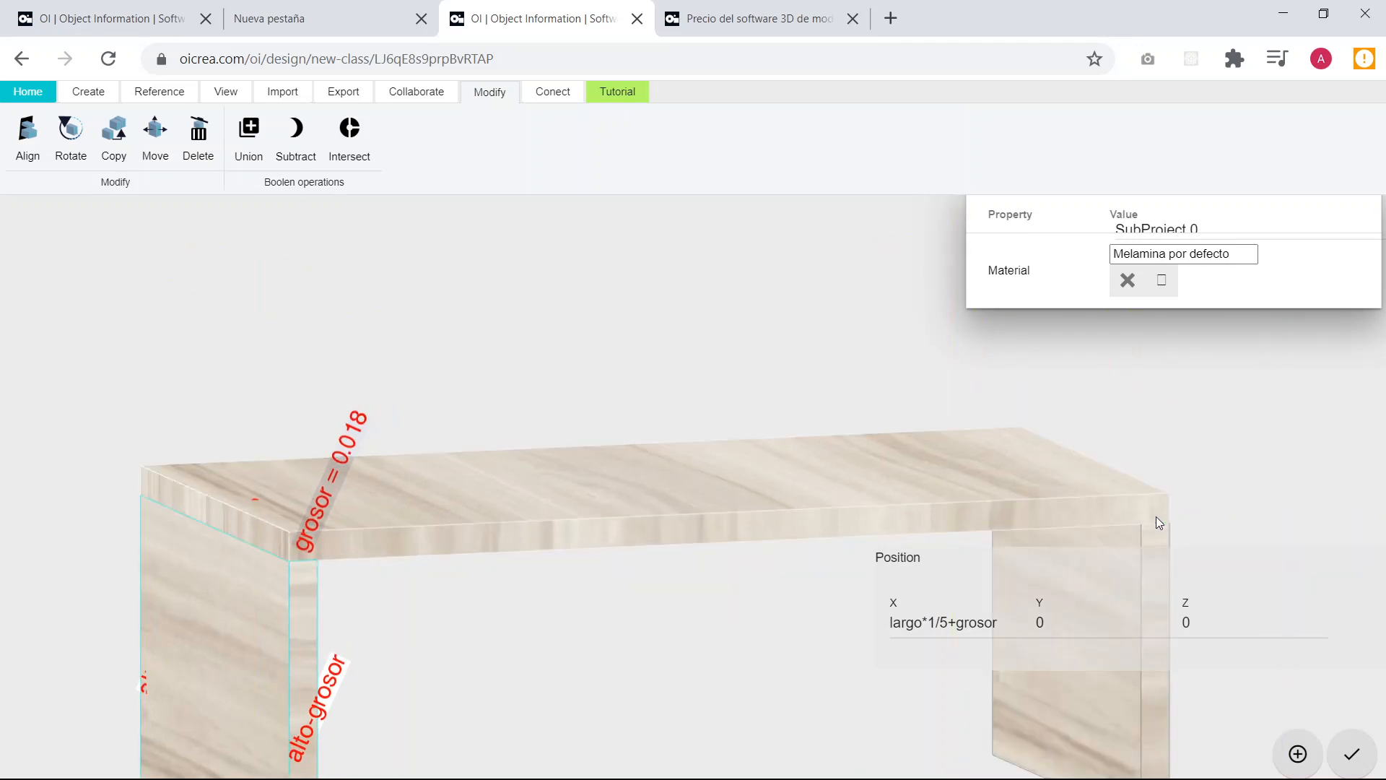
Set the copied upright board's X position to largo and its Z position to 0, and deselect the board.
scroll(1045, 427, down, 1)
scroll(1046, 426, down, 2)
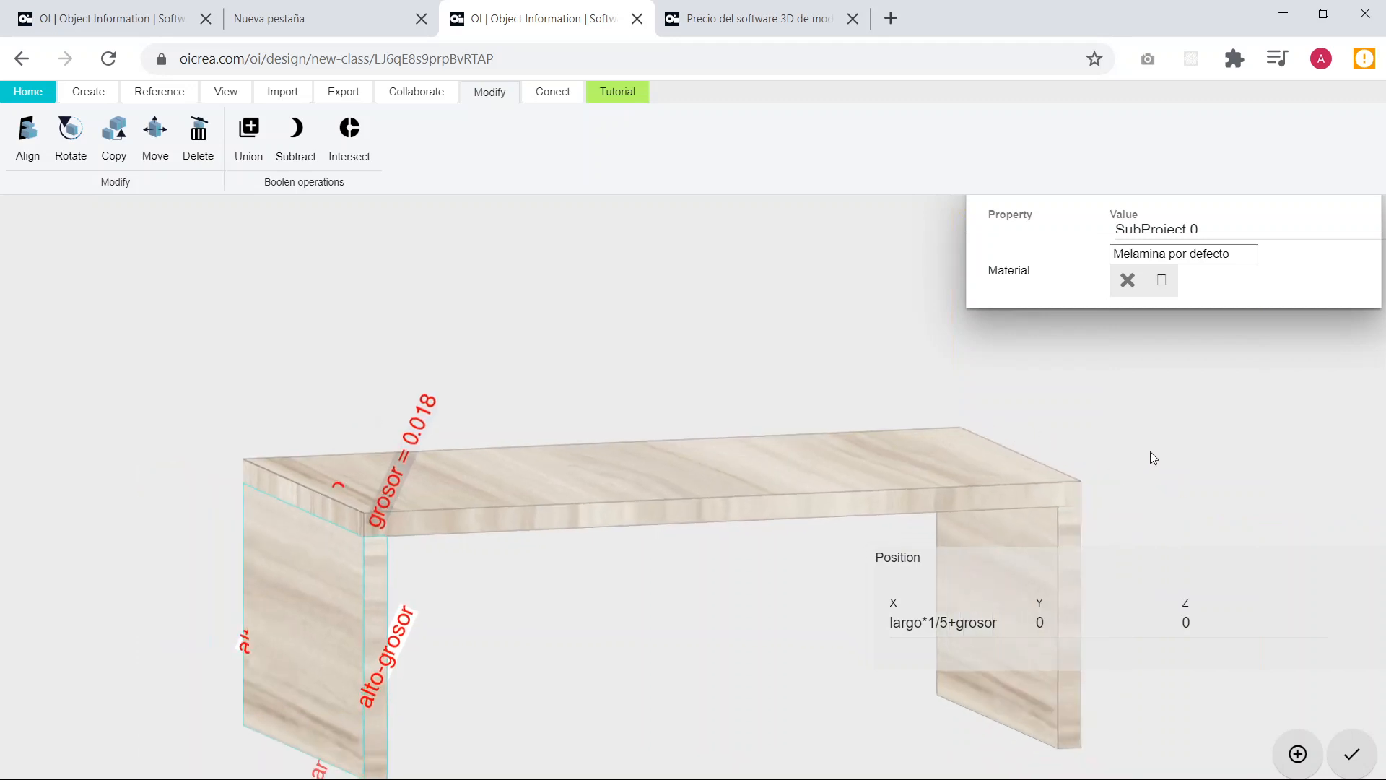
drag(1150, 452, 1150, 461)
right_drag(1093, 490, 826, 462)
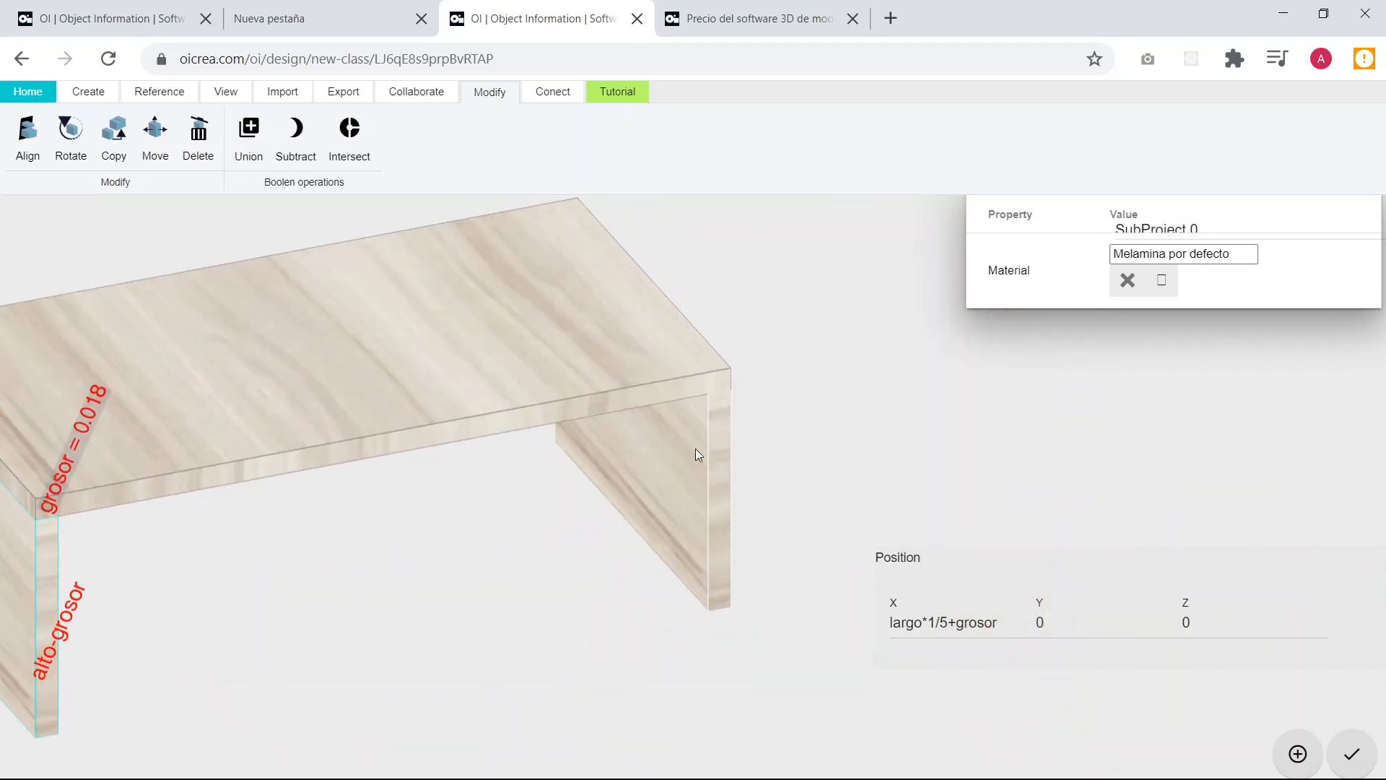
click(695, 449)
scroll(830, 480, down, 3)
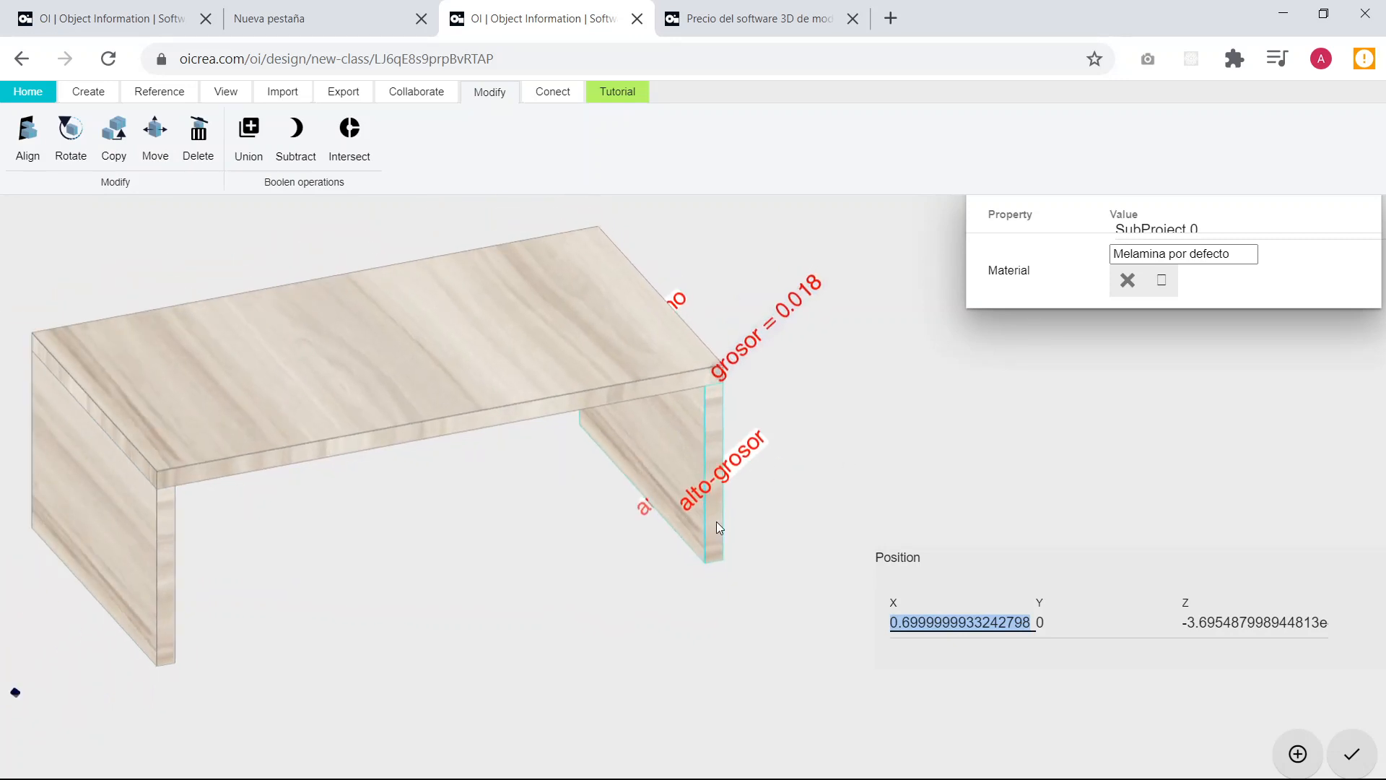
scroll(718, 528, down, 1)
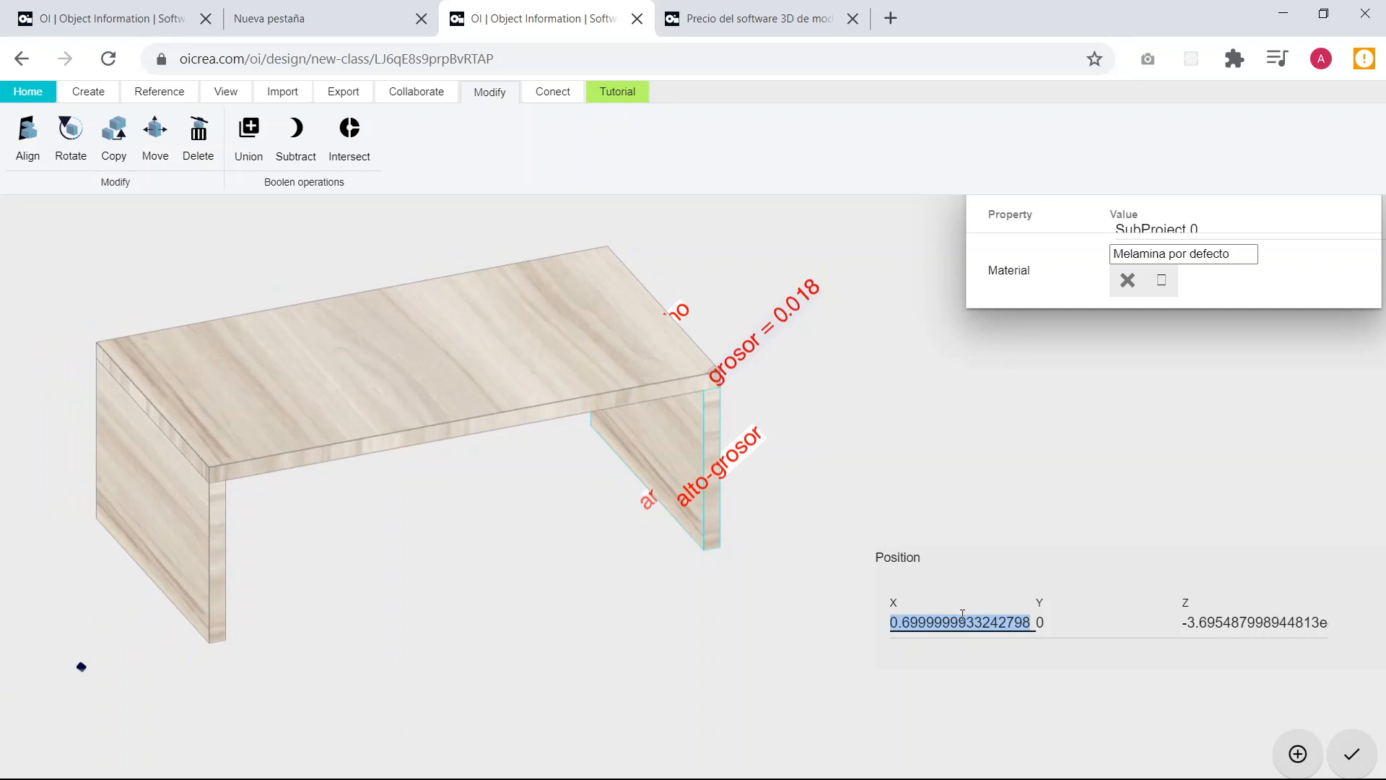
text(largo)
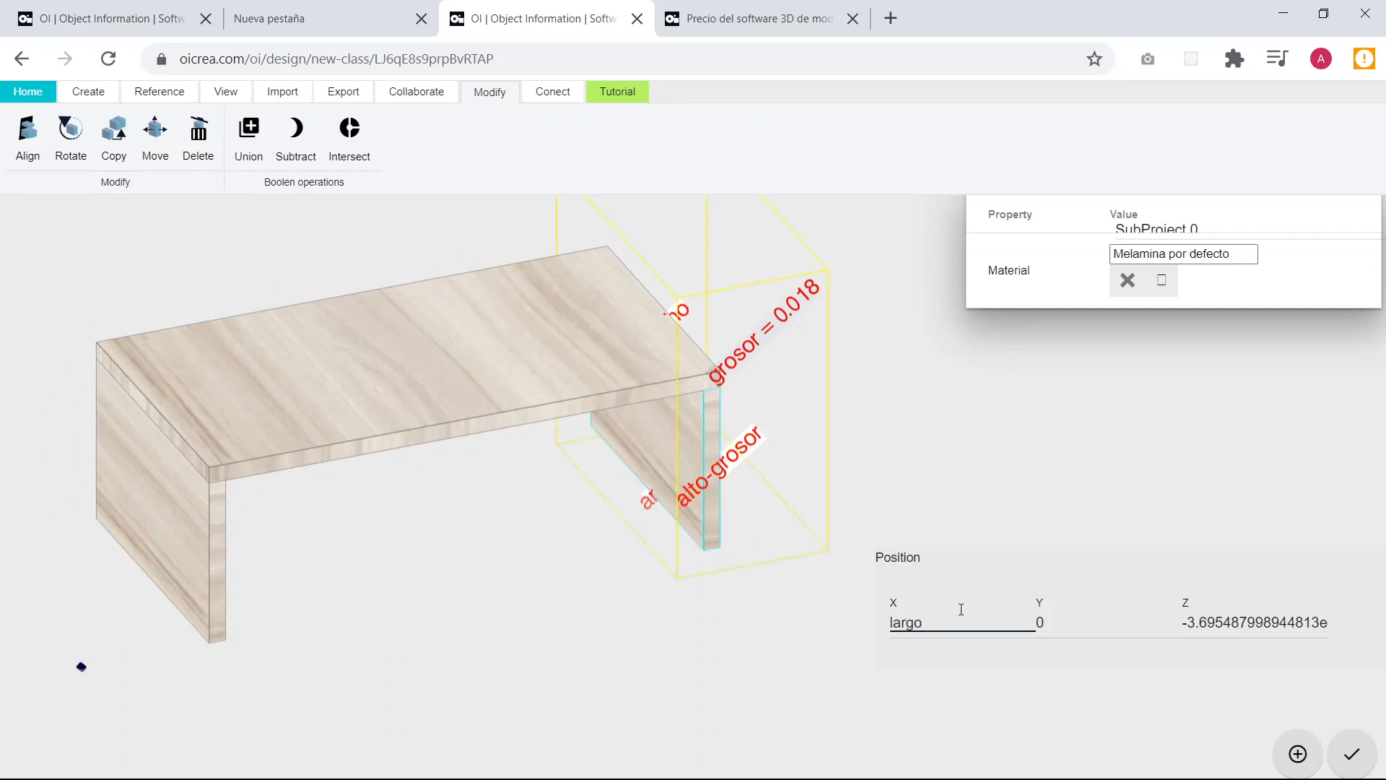
key(Tab)
key(Tab)
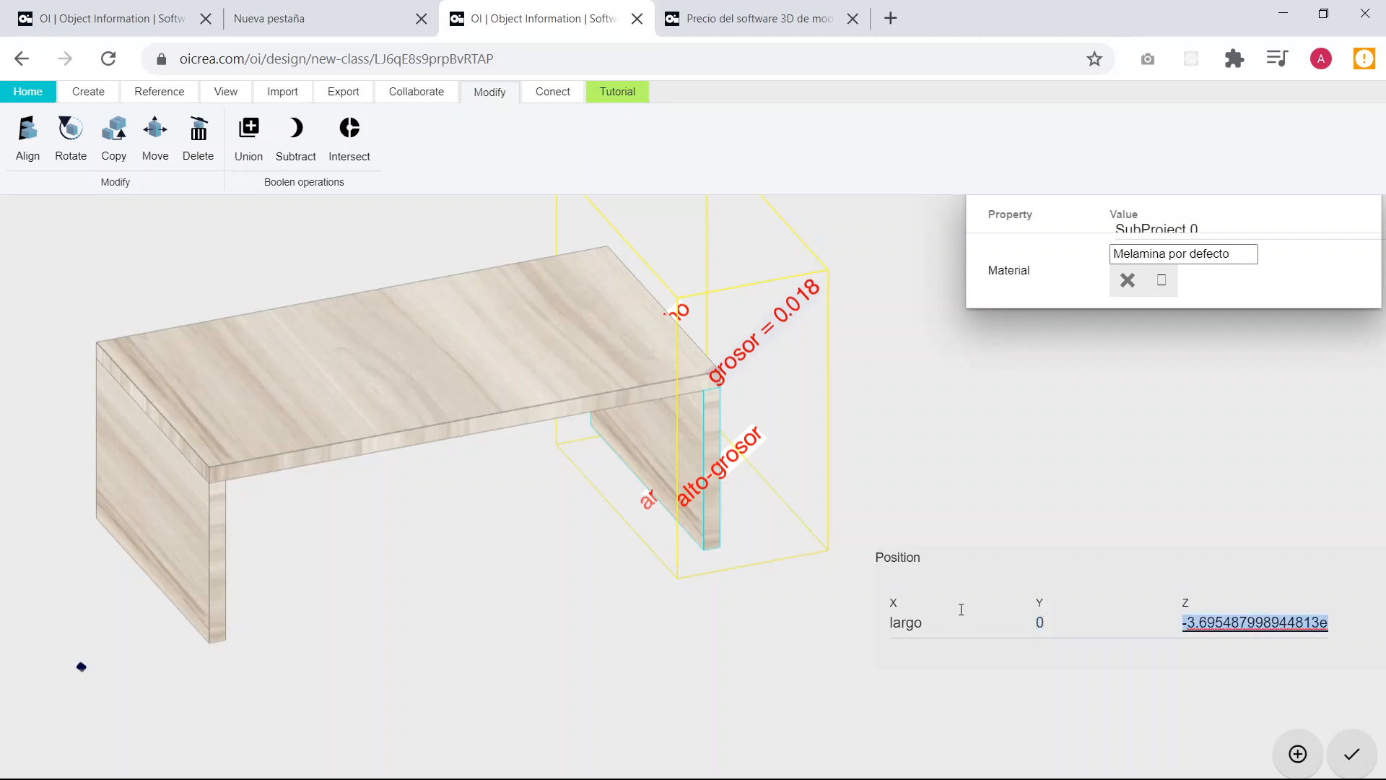
text(0)
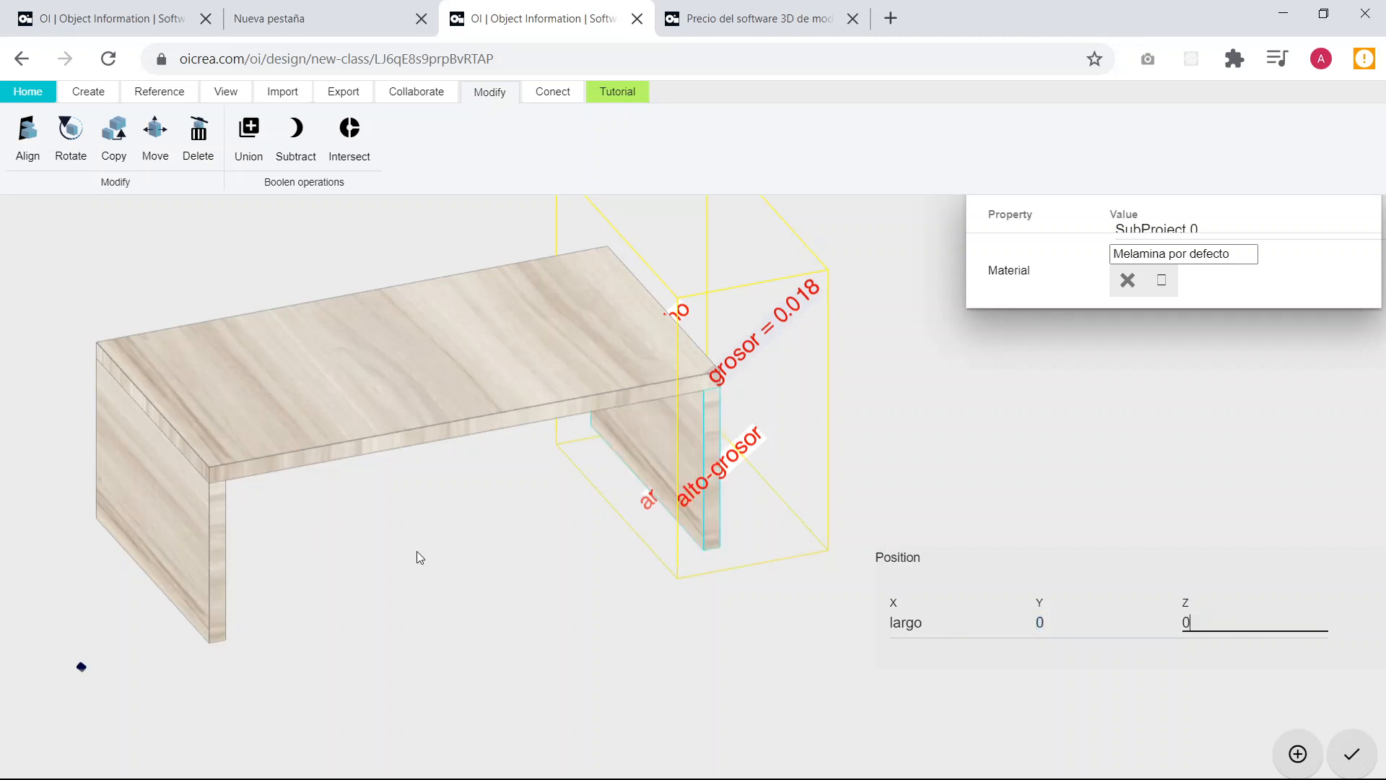
click(492, 445)
Examine the tabletop and both upright boards from the front, above and the side to check how they fit together.
scroll(492, 445, down, 5)
drag(417, 521, 384, 409)
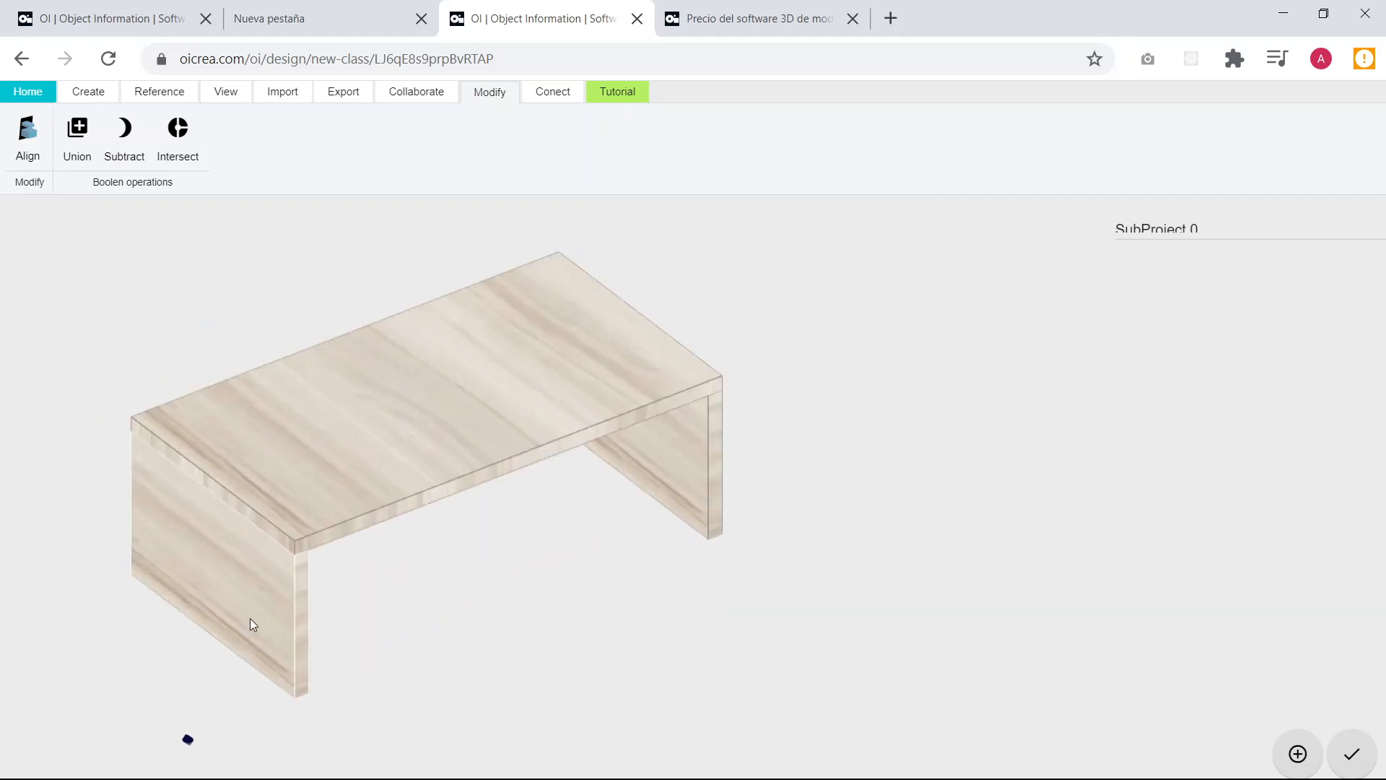
drag(406, 650, 225, 582)
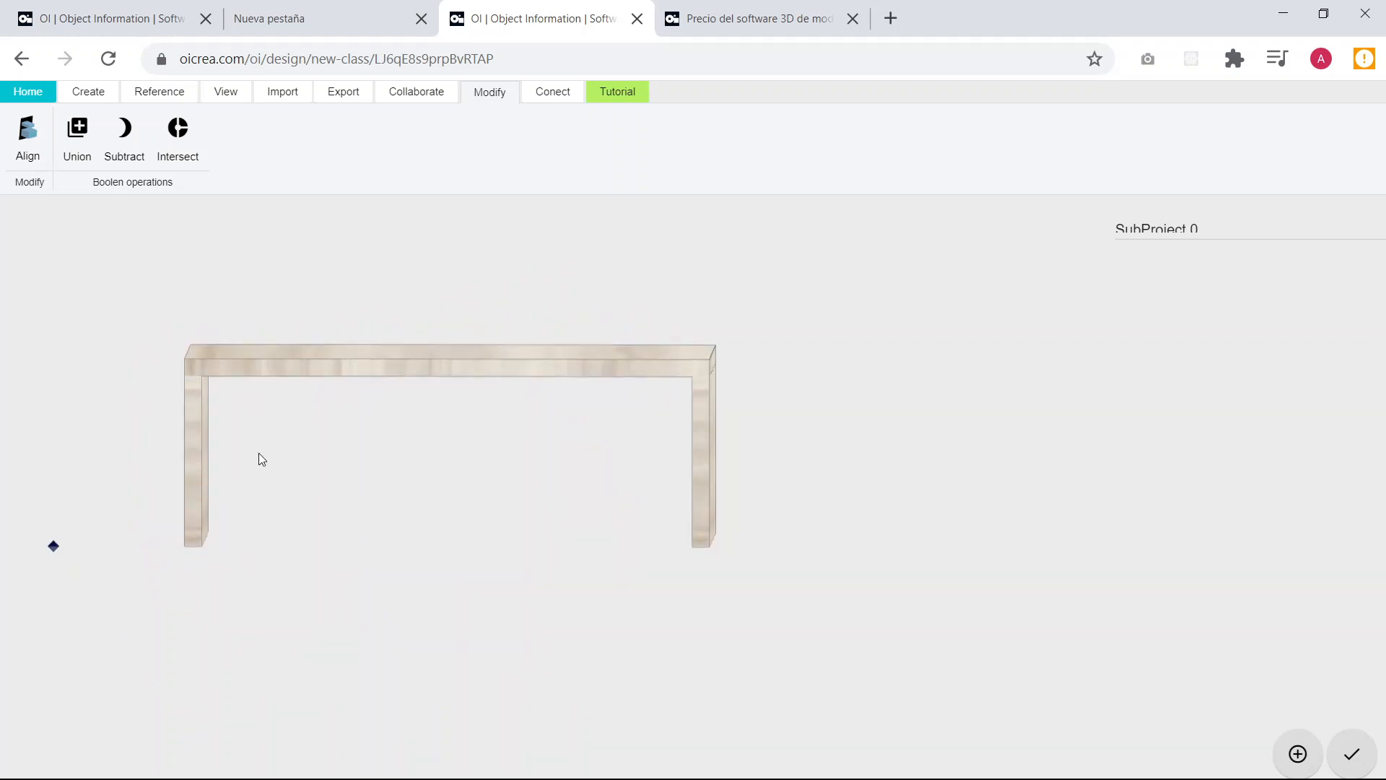
drag(383, 460, 426, 532)
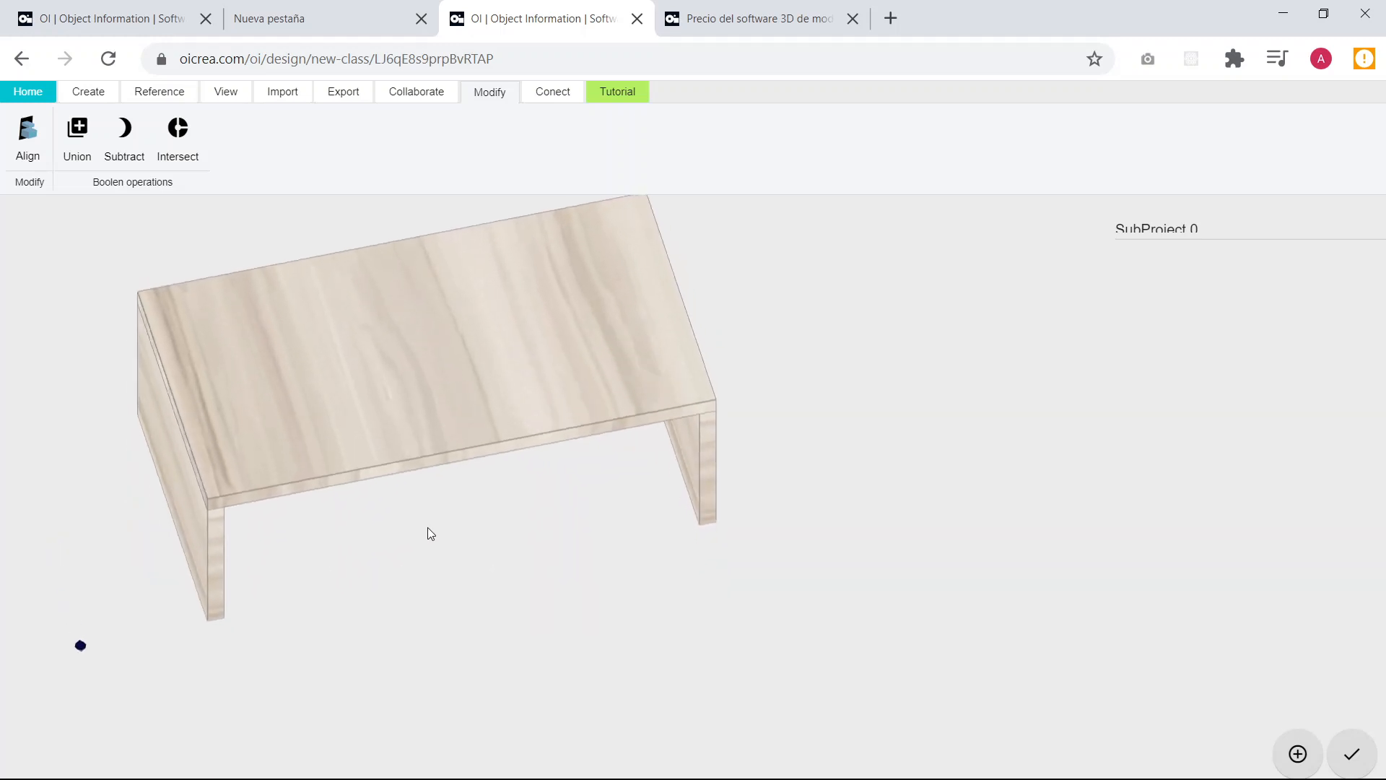
drag(296, 475, 375, 451)
right_drag(387, 538, 598, 516)
scroll(362, 426, up, 3)
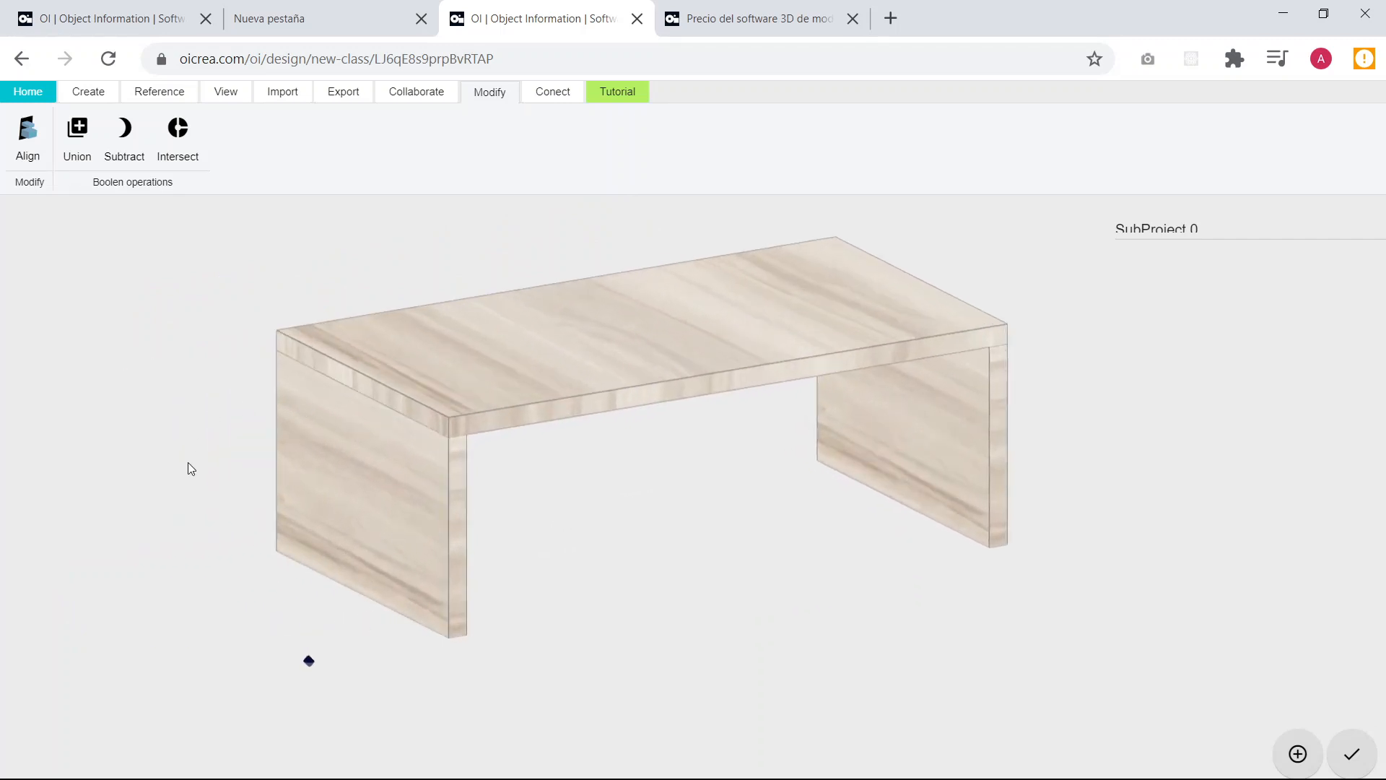
drag(362, 489, 306, 402)
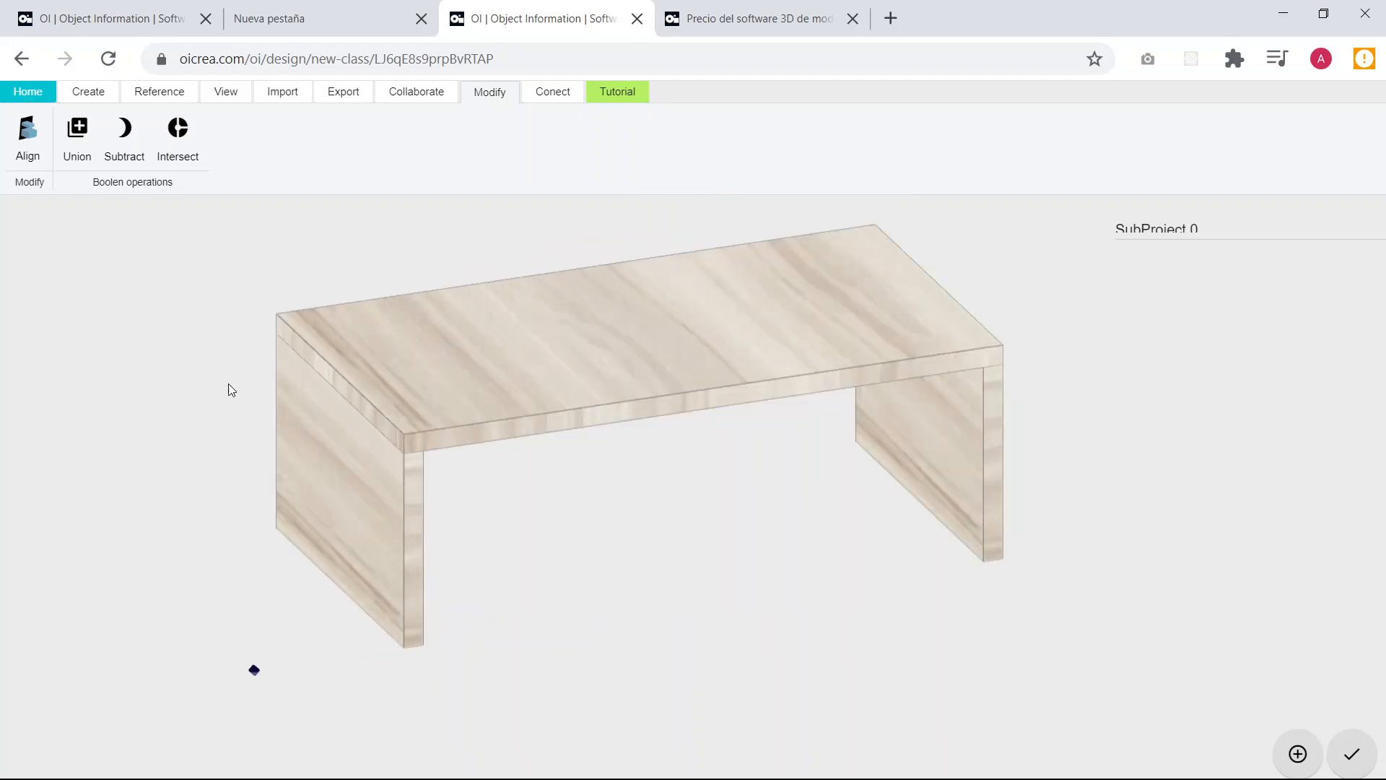
scroll(788, 402, down, 2)
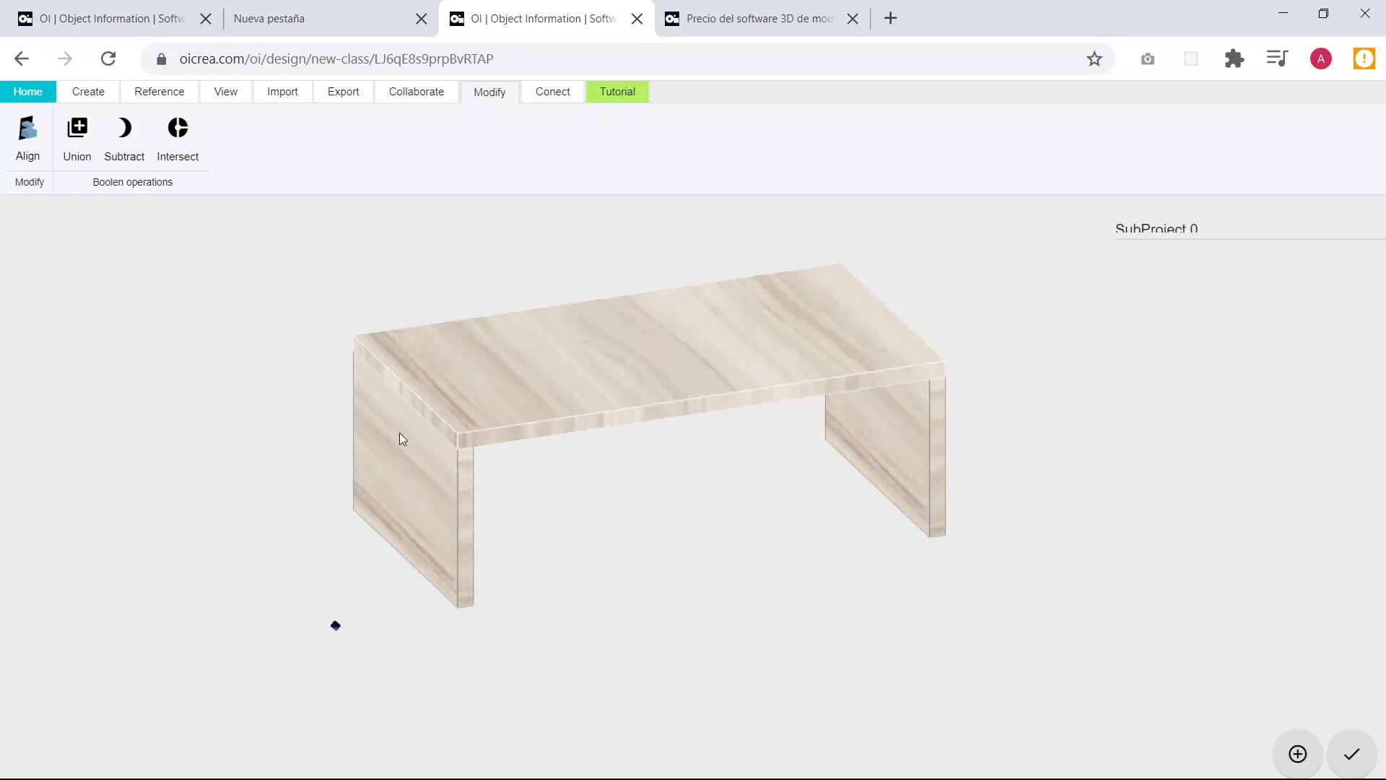
drag(401, 436, 402, 511)
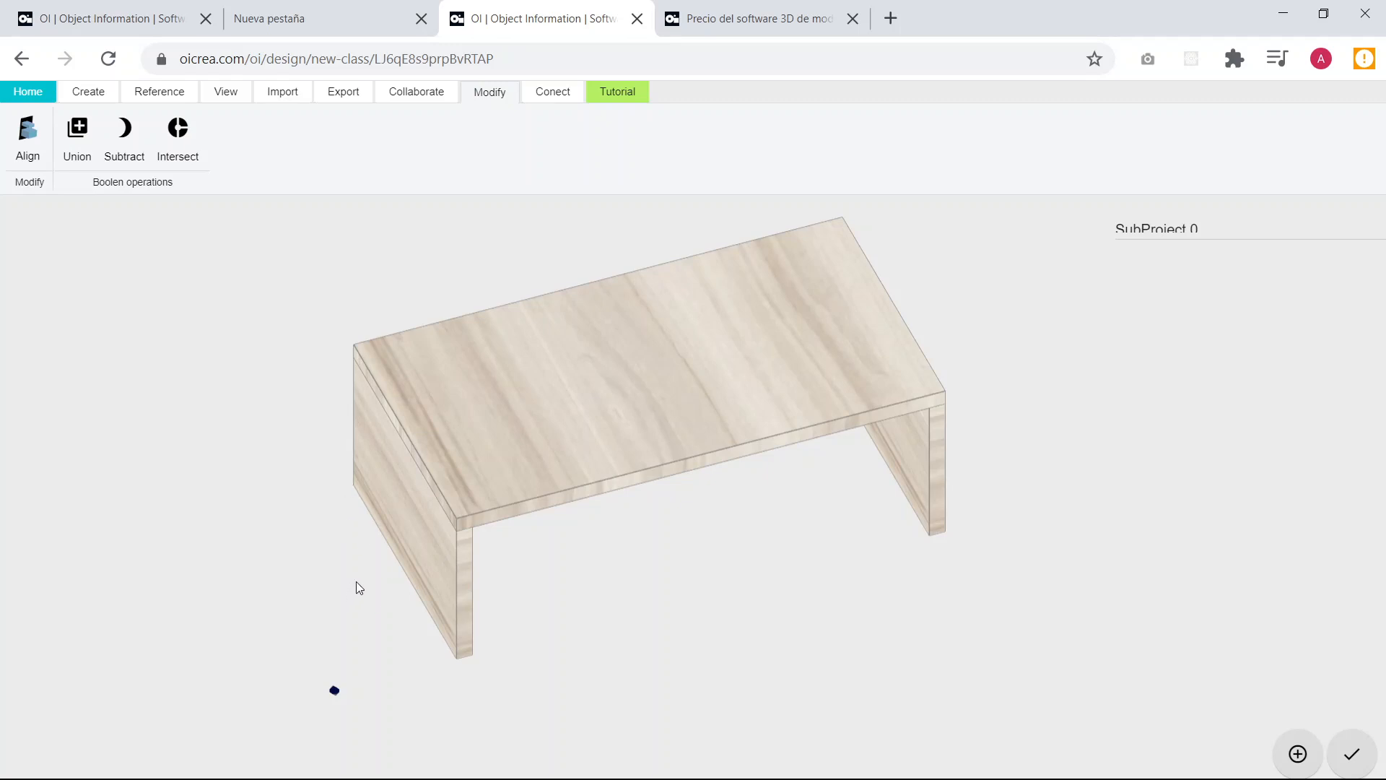
In the top view, begin an Extrusion profile behind the tabletop with a first side of largo*1/5 at 0°.
click(232, 97)
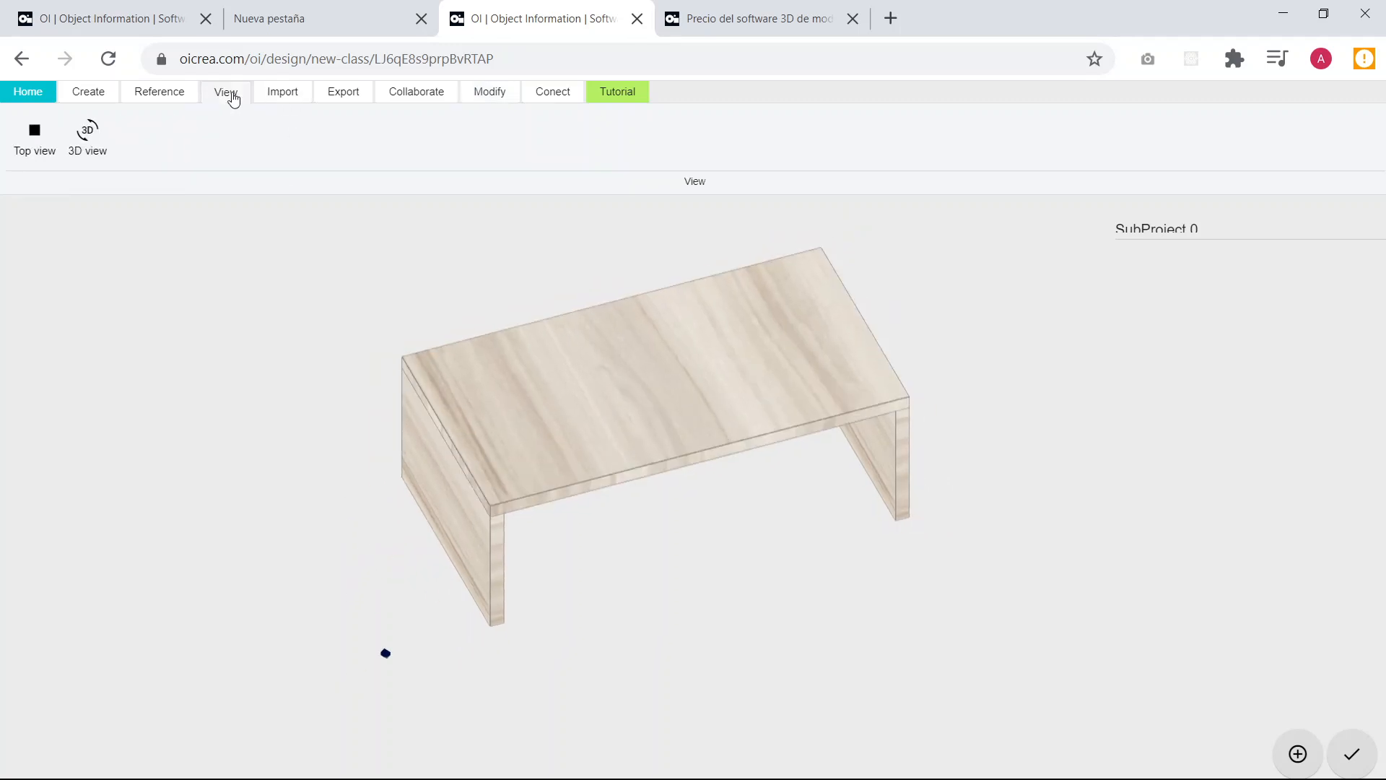
click(34, 159)
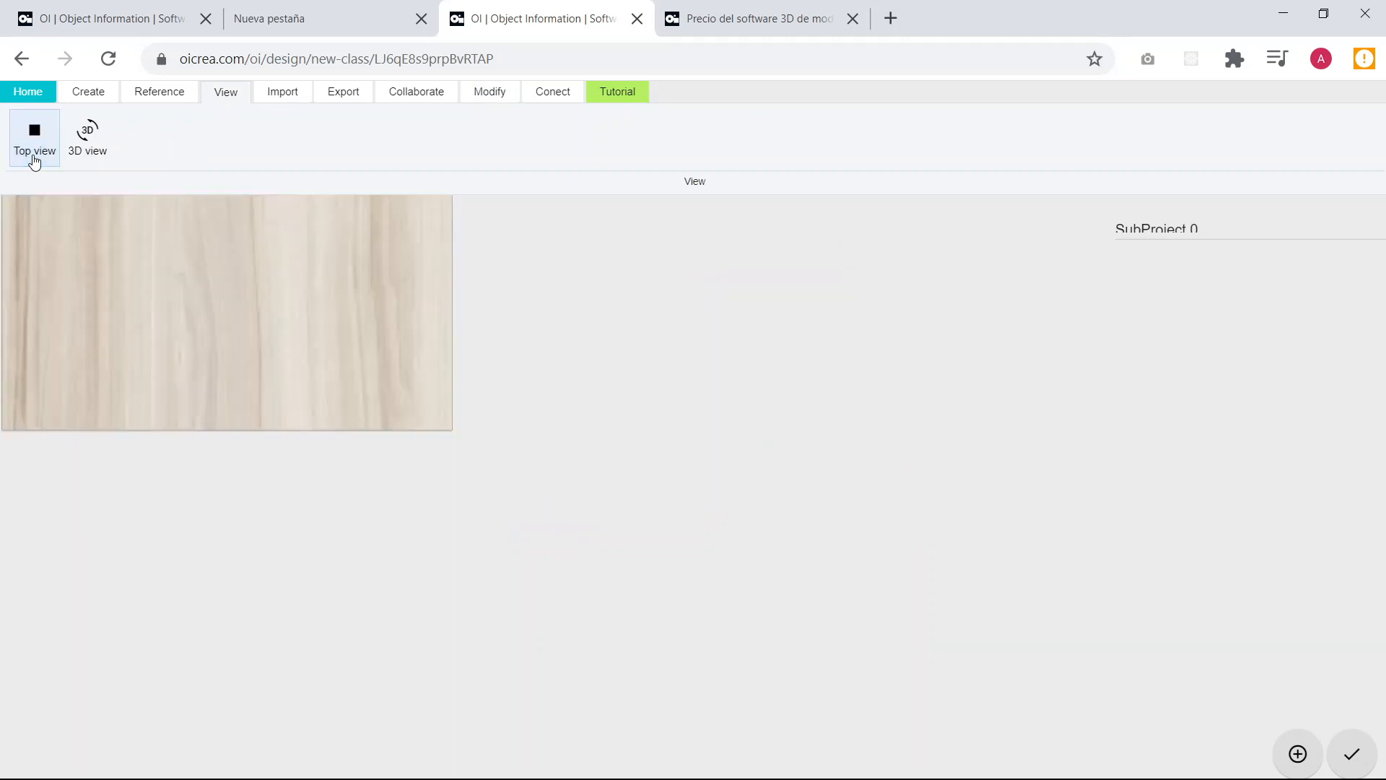
right_drag(228, 266, 270, 453)
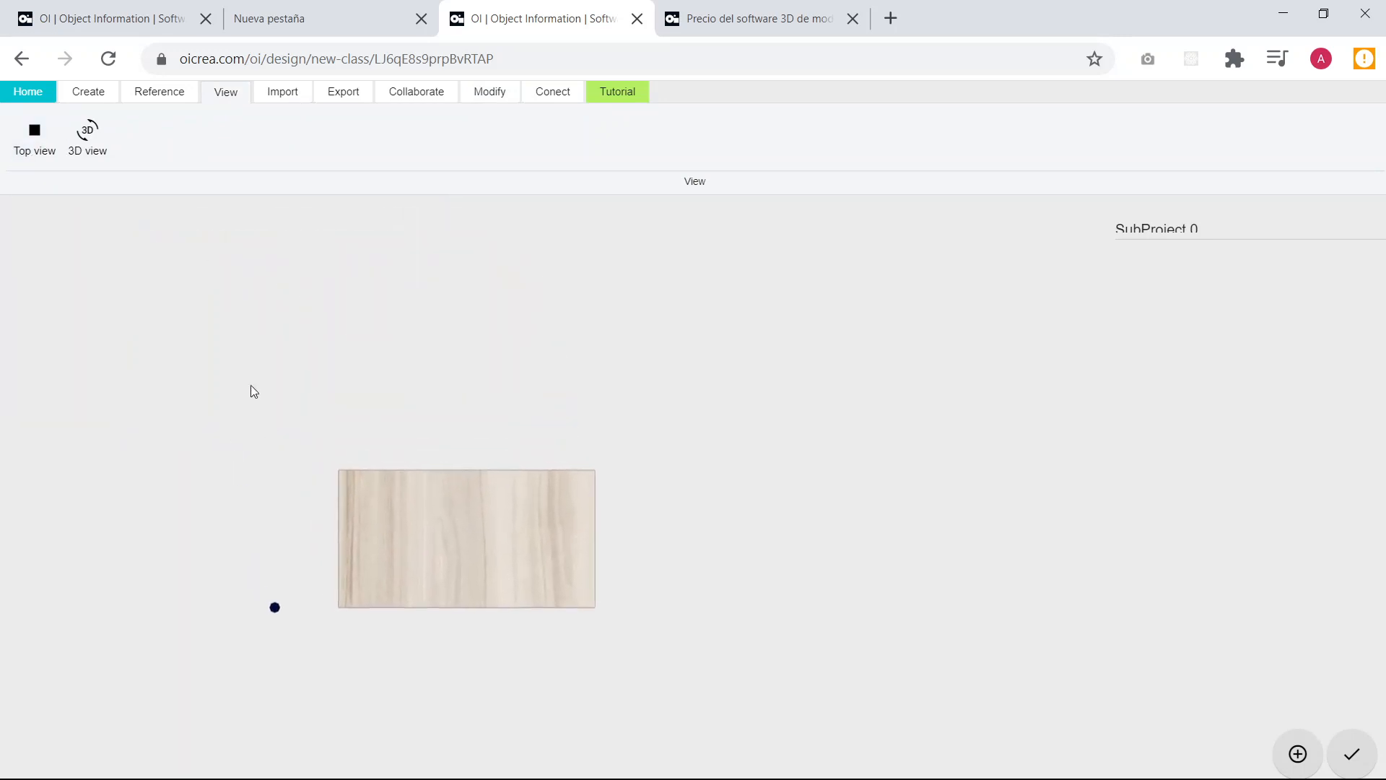
click(96, 99)
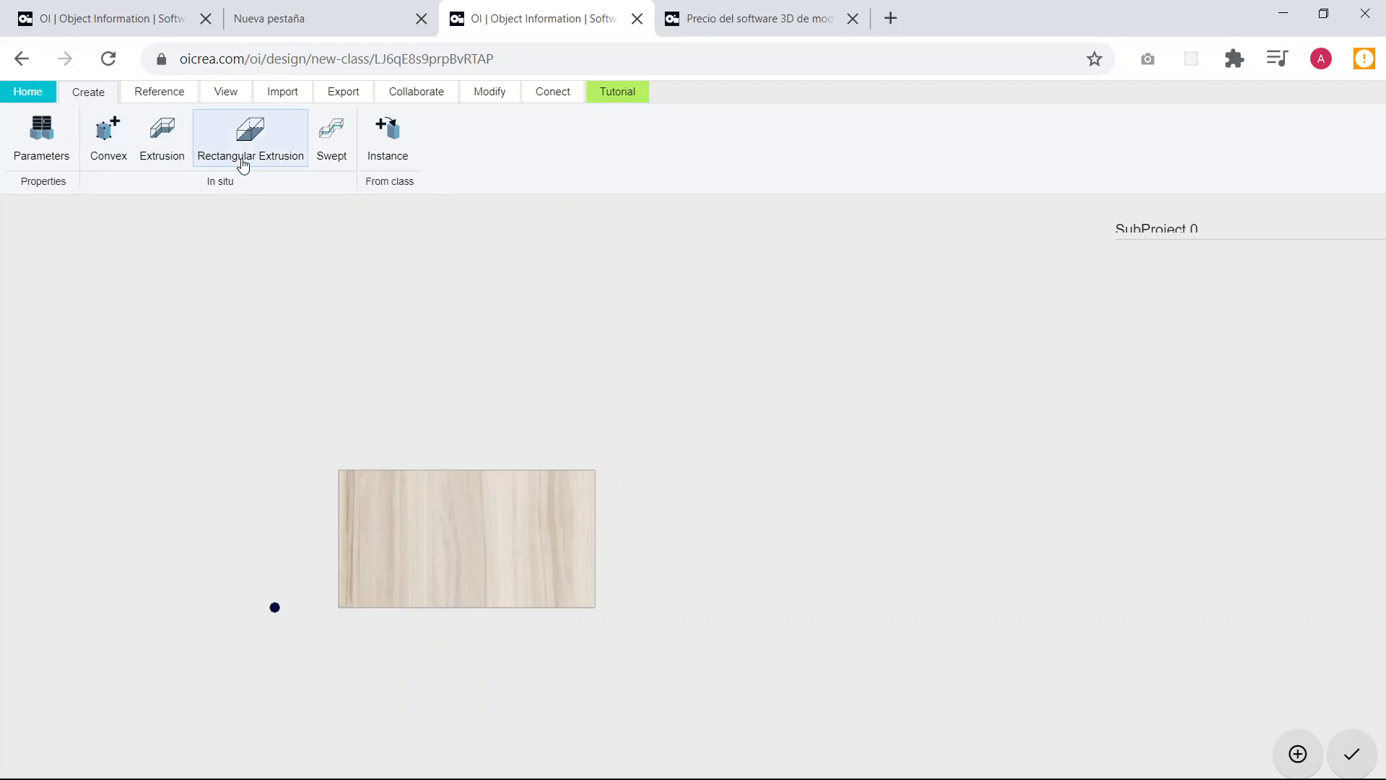
click(160, 141)
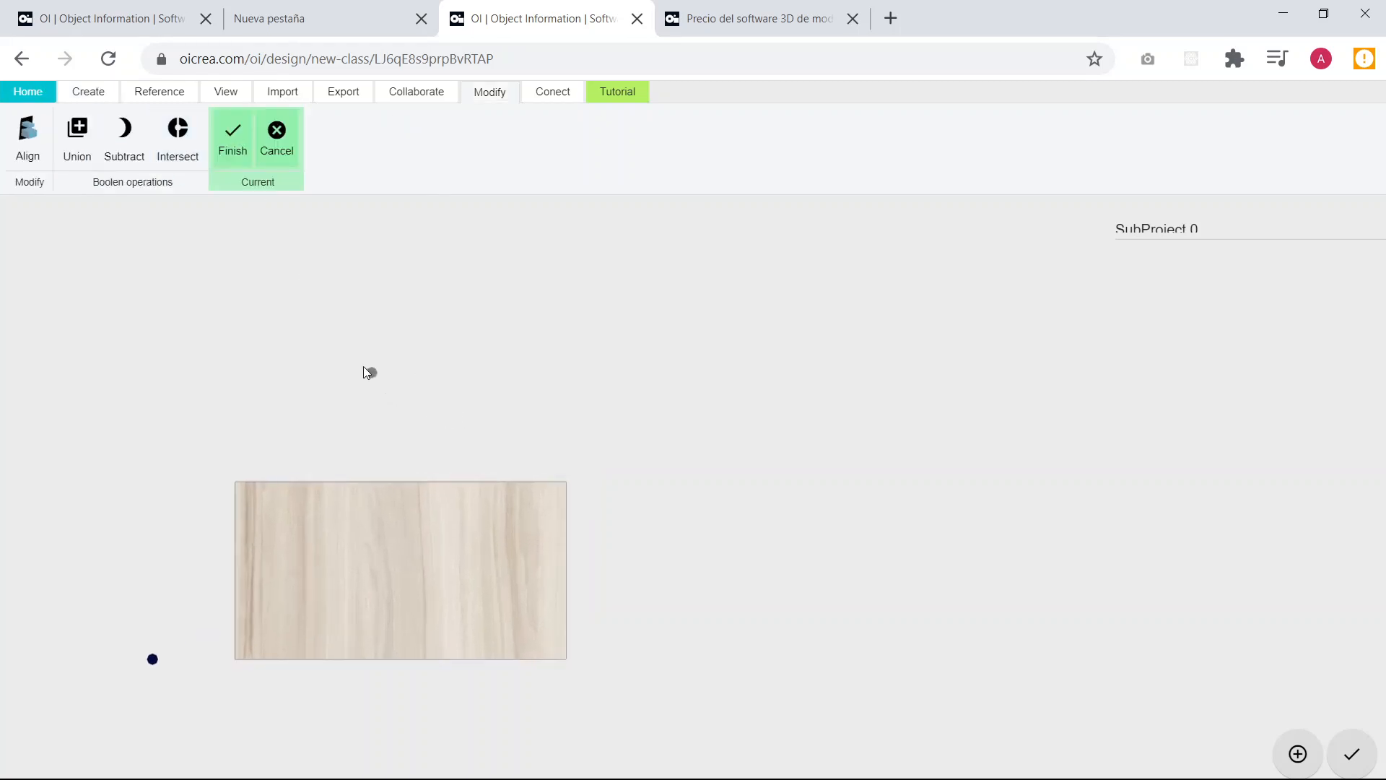
click(376, 348)
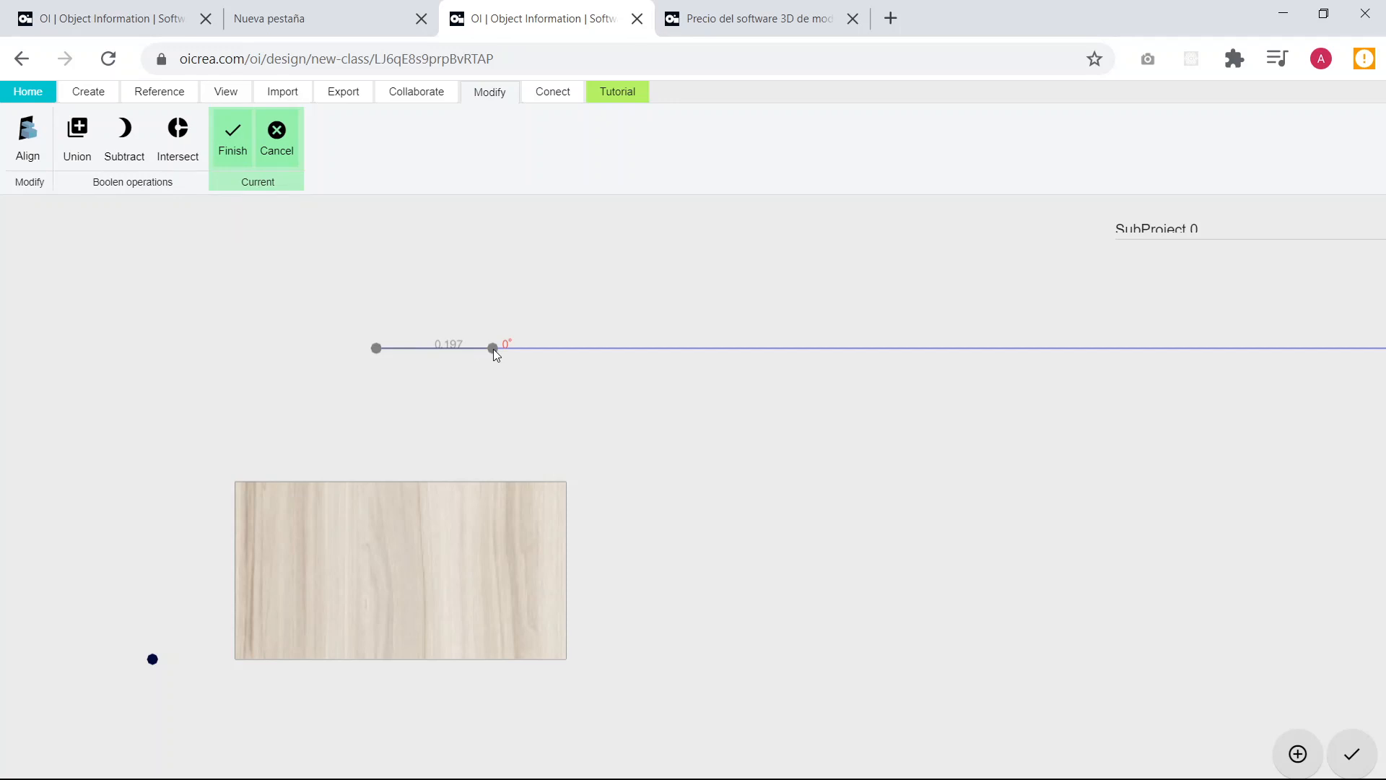
text(largo*1/5)
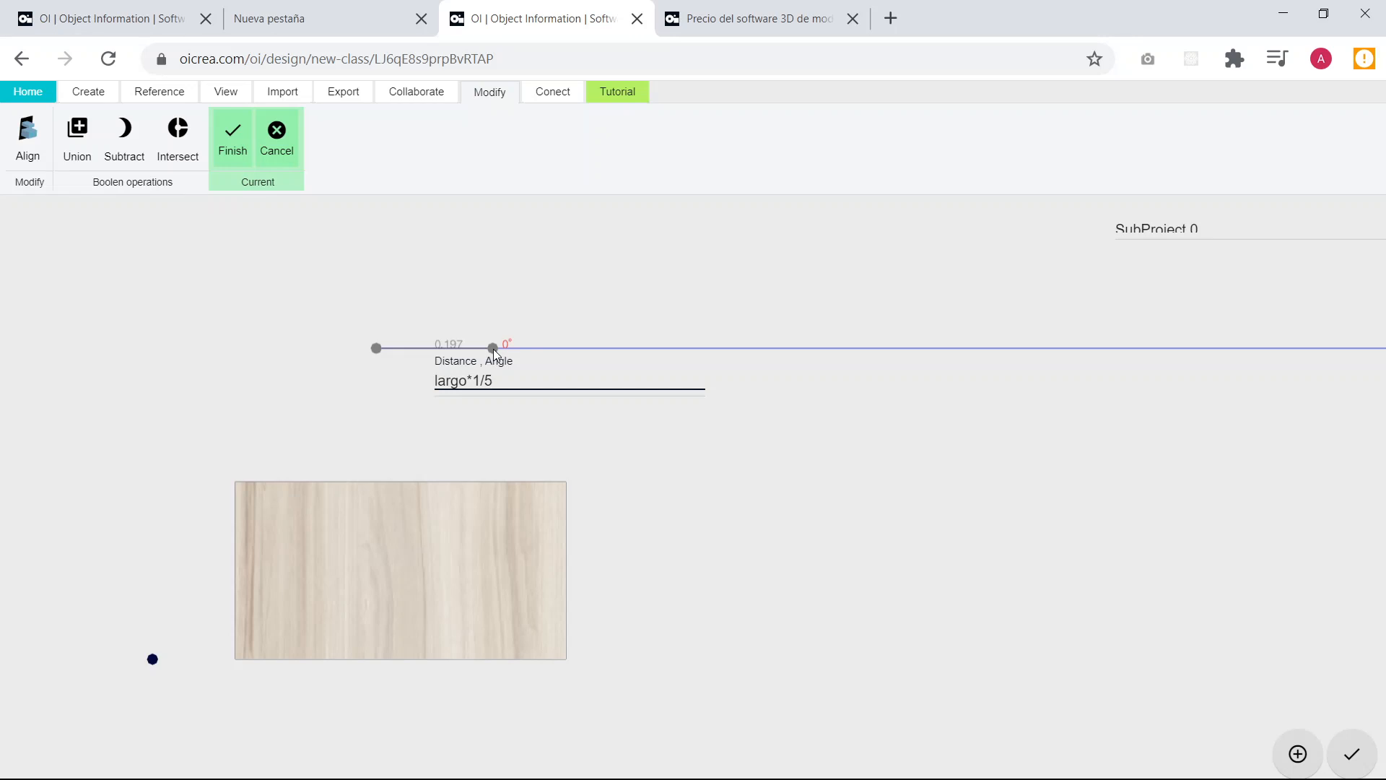
key(Return)
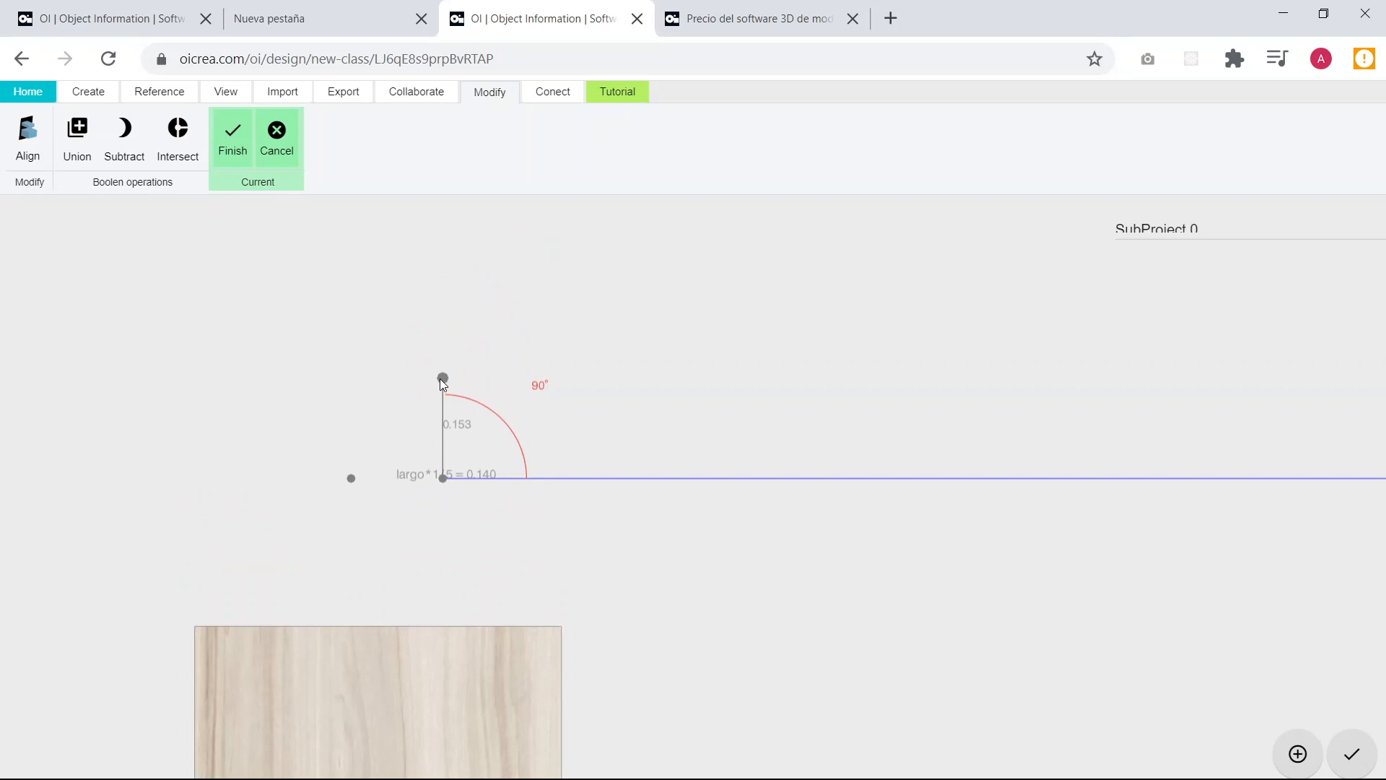
Complete the rectangular profile with sides of ancho, largo*1/5 and ancho, and finish the extrusion.
text(ancho)
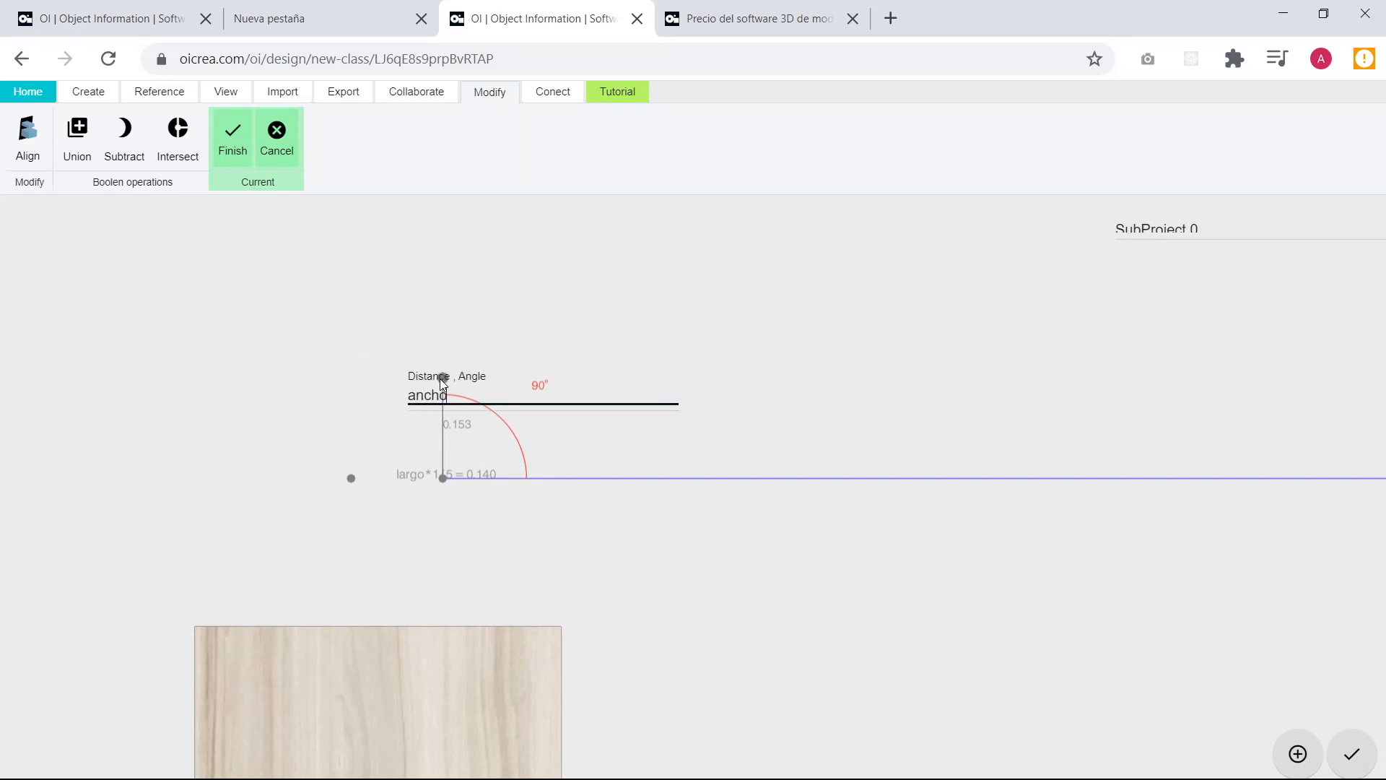
key(Return)
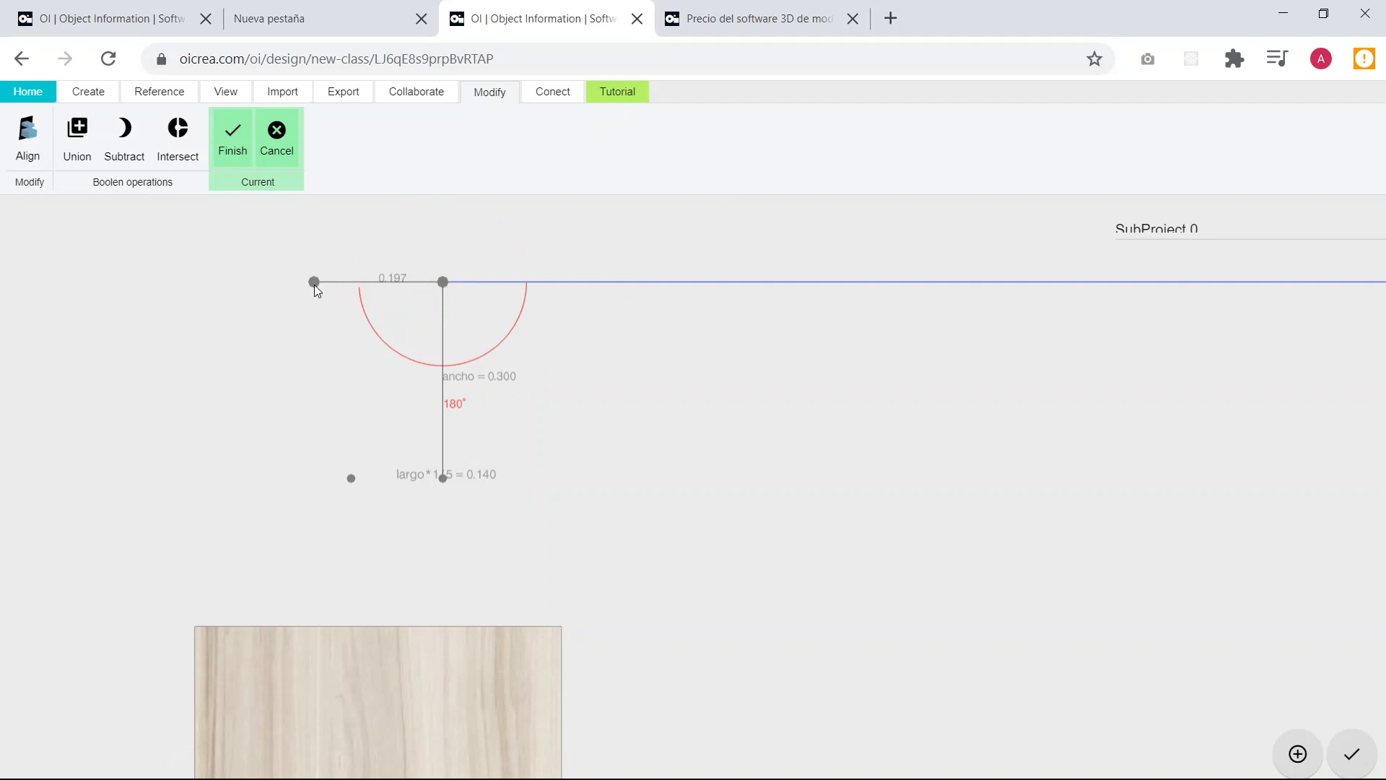
text(1)
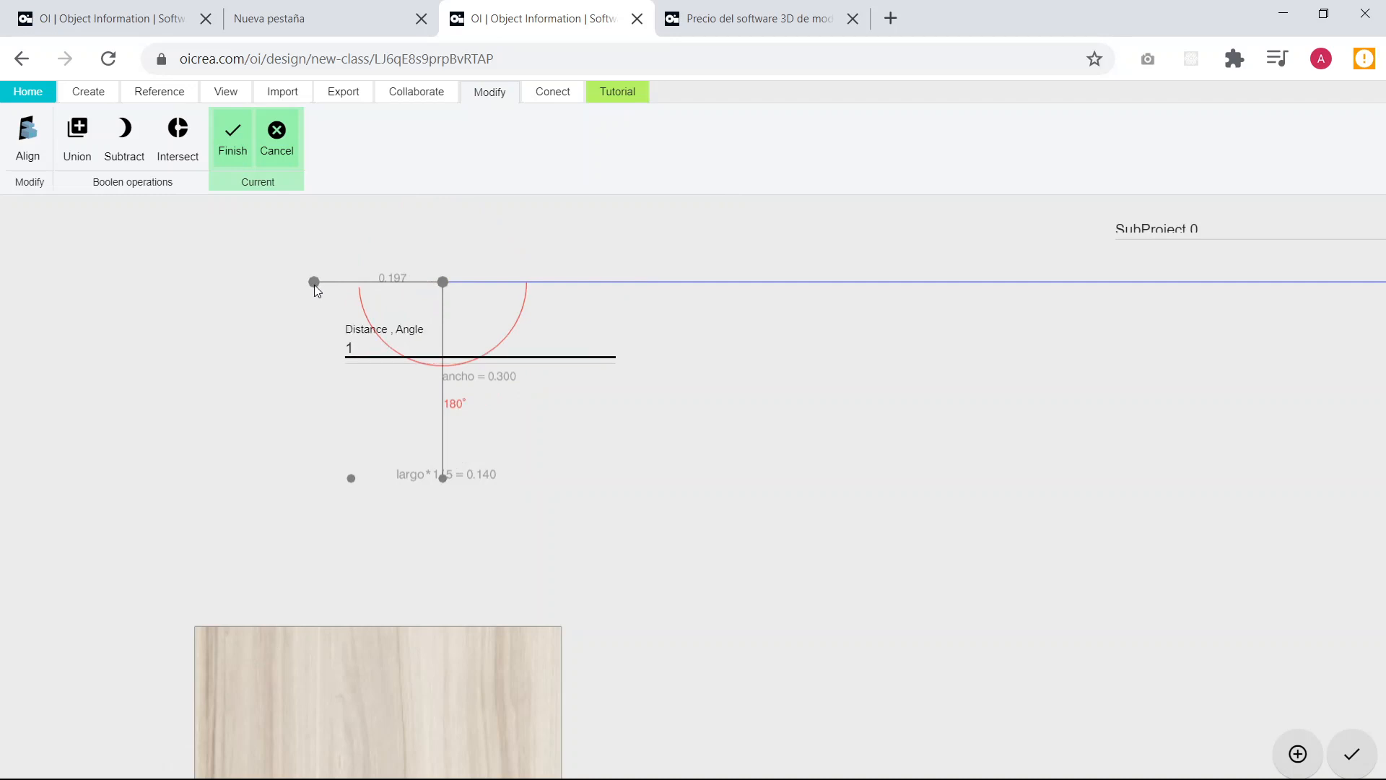
key(BackSpace)
text(largo*1/5)
key(Return)
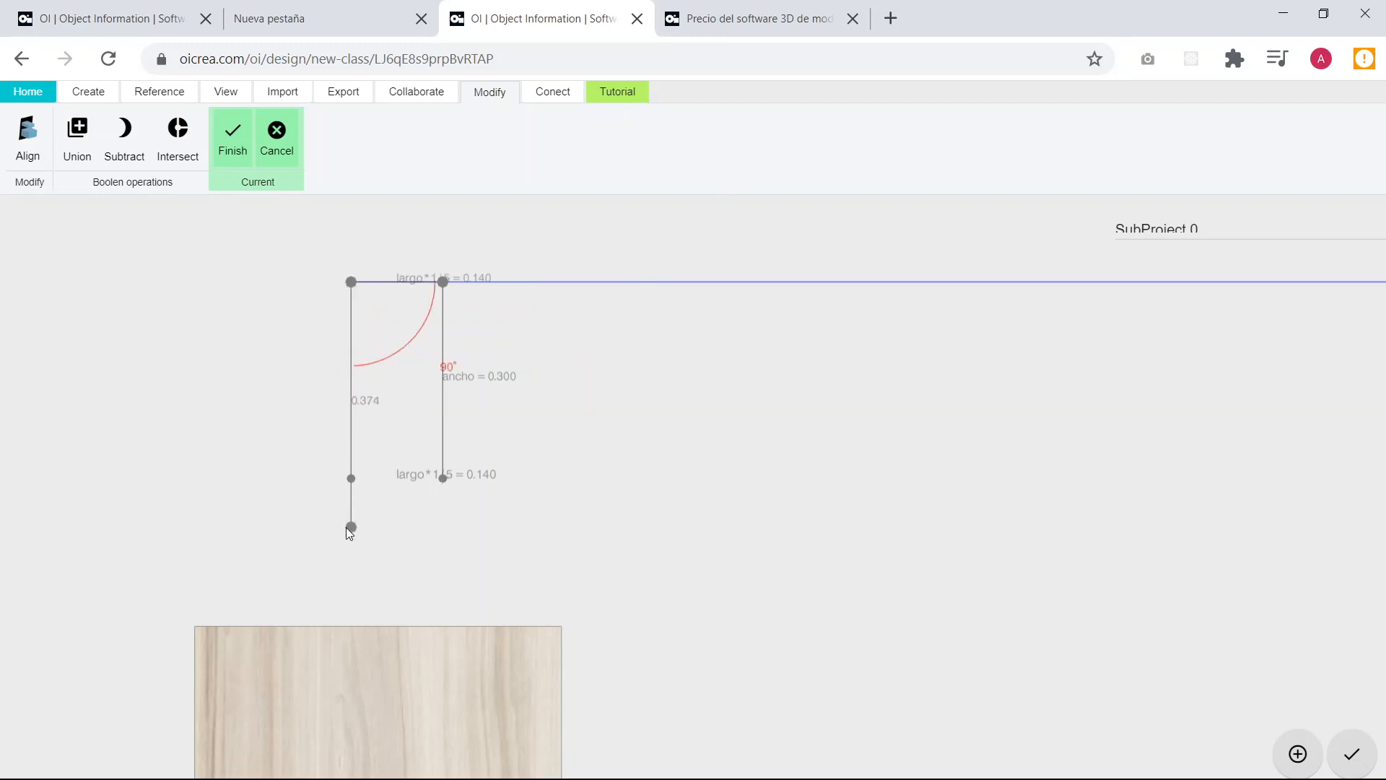
text(ancho)
key(Return)
click(231, 145)
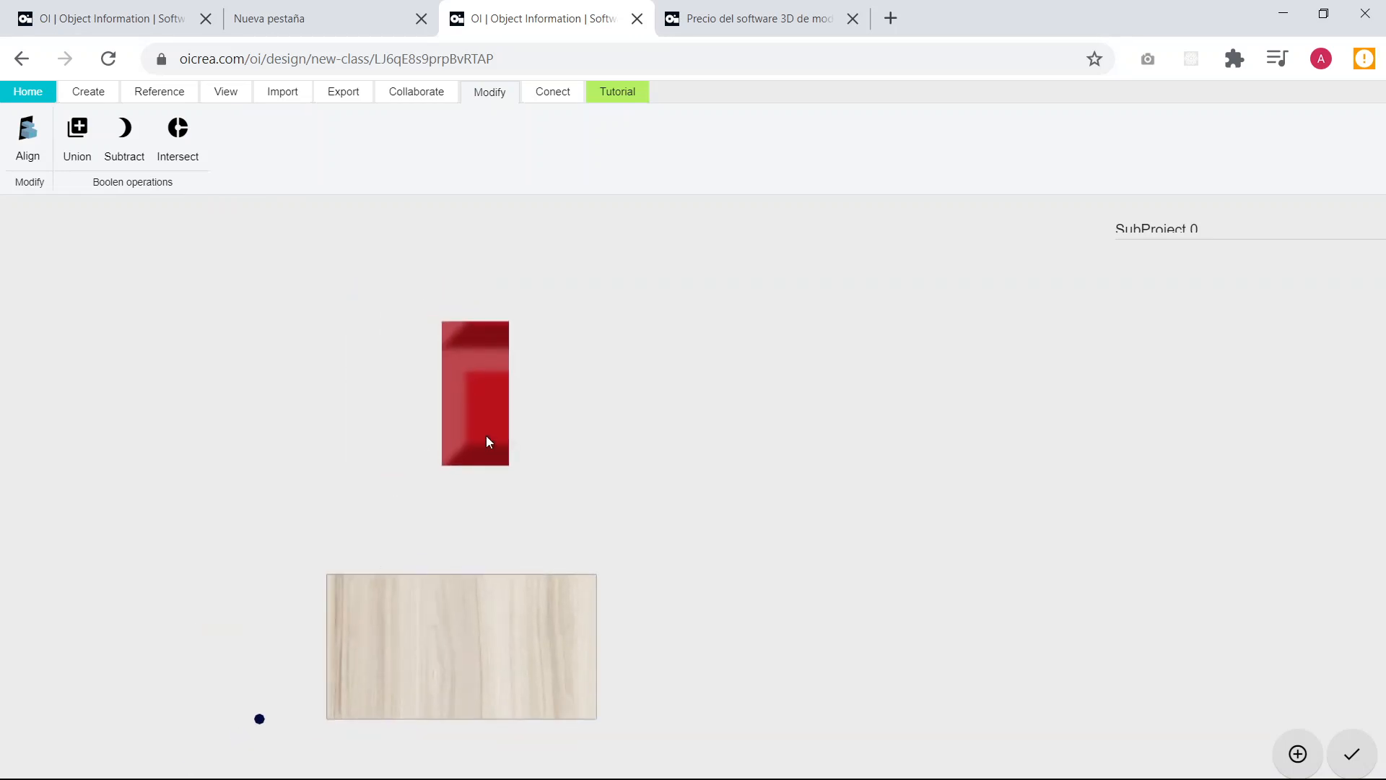
Set the height of the new extruded block to grosor.
click(483, 409)
drag(253, 470, 687, 415)
scroll(703, 607, down, 1)
scroll(704, 622, up, 2)
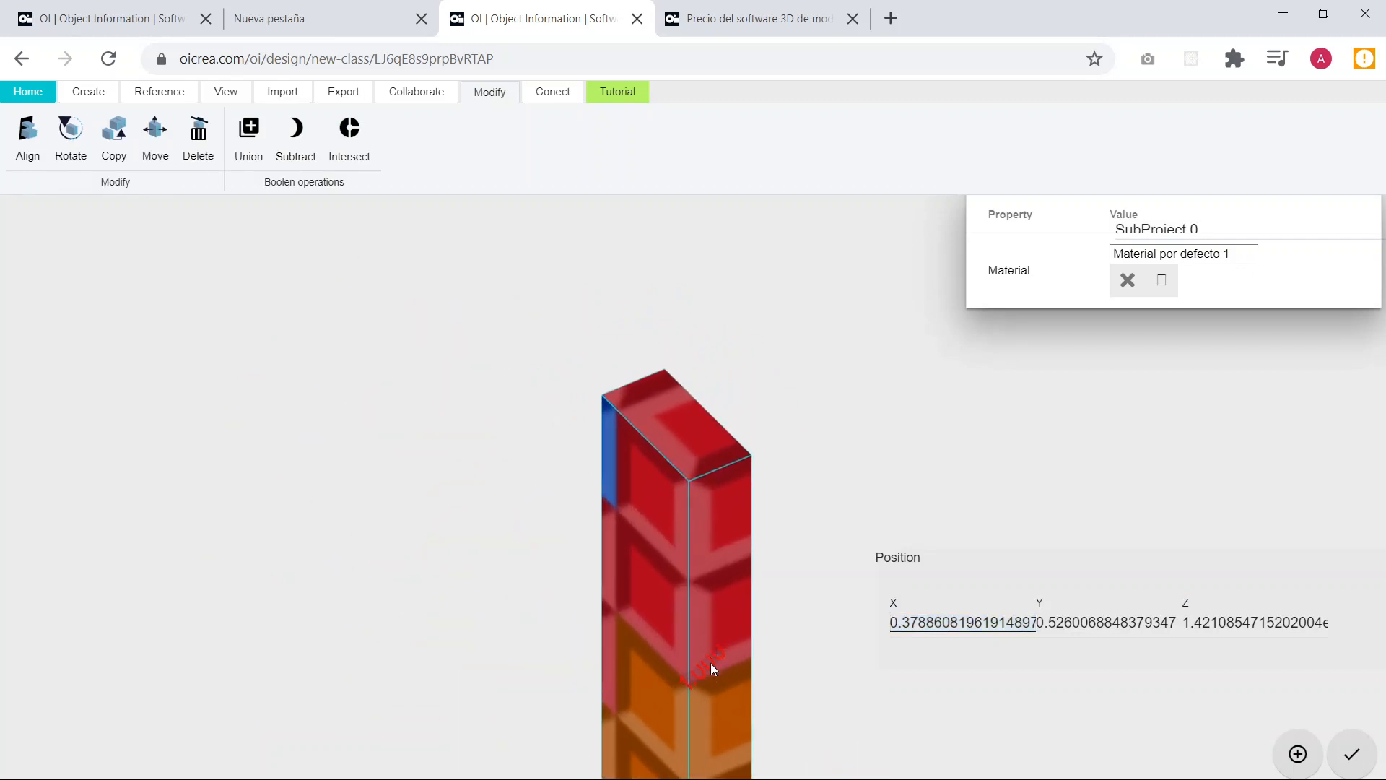
click(709, 665)
right_drag(842, 605, 777, 454)
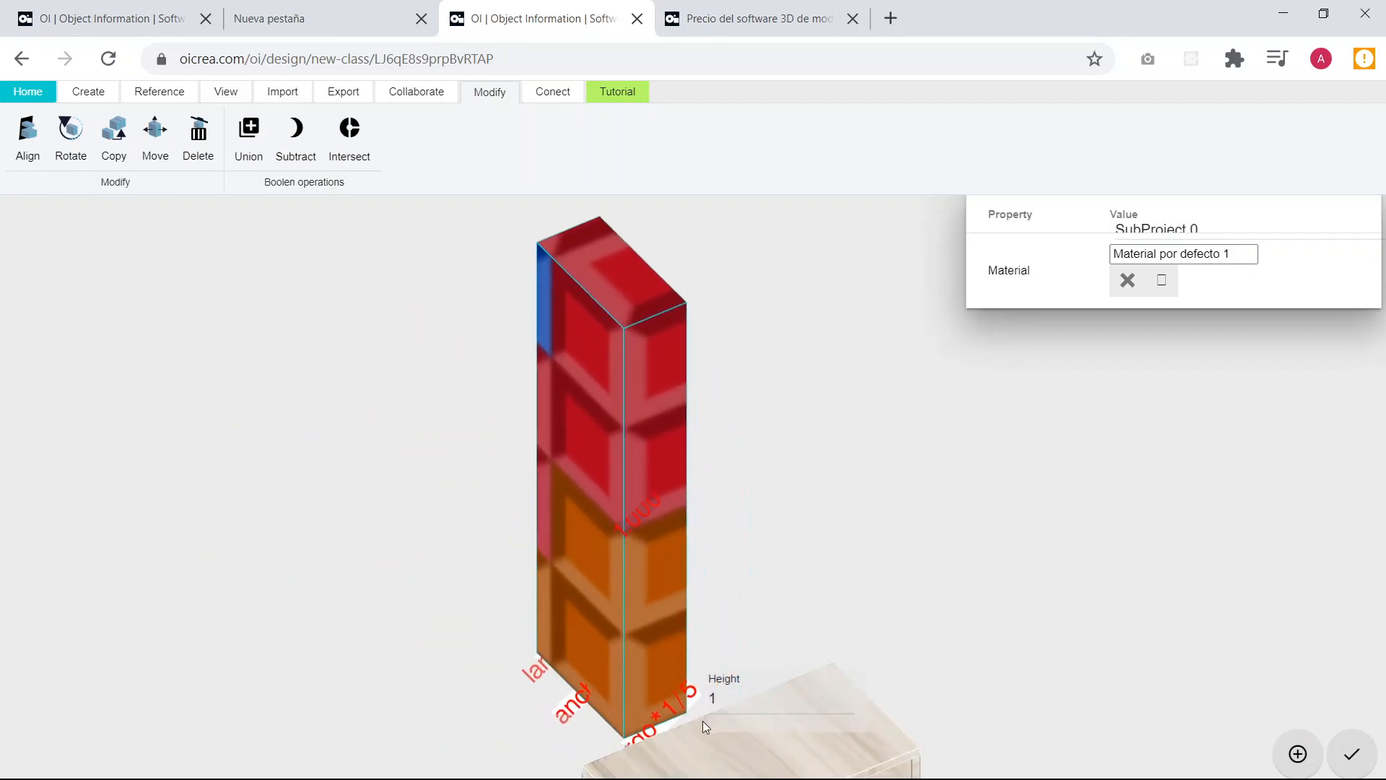
click(728, 699)
text(grosor)
key(Return)
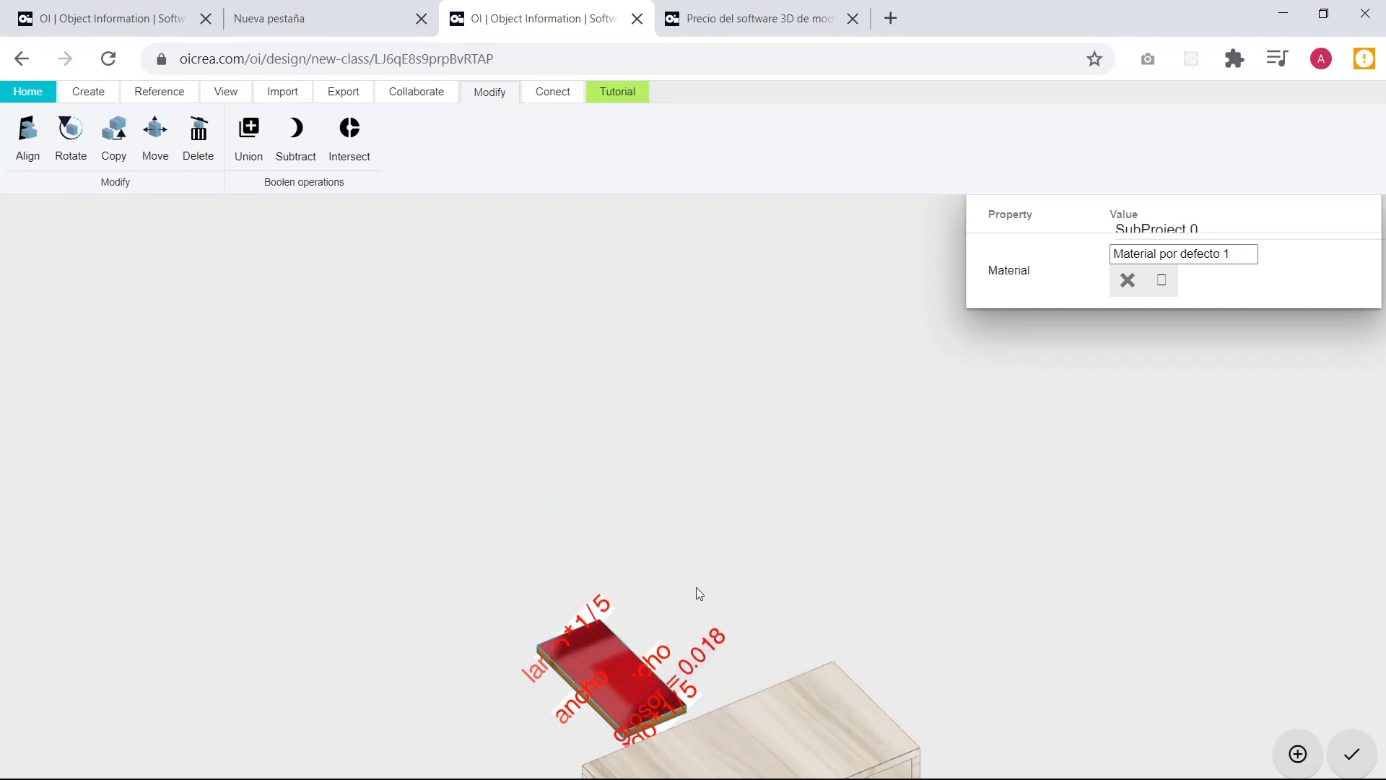
Assign the material Melamina por defecto to the new small board and deselect it.
click(1163, 278)
scroll(800, 427, down, 3)
scroll(798, 433, down, 2)
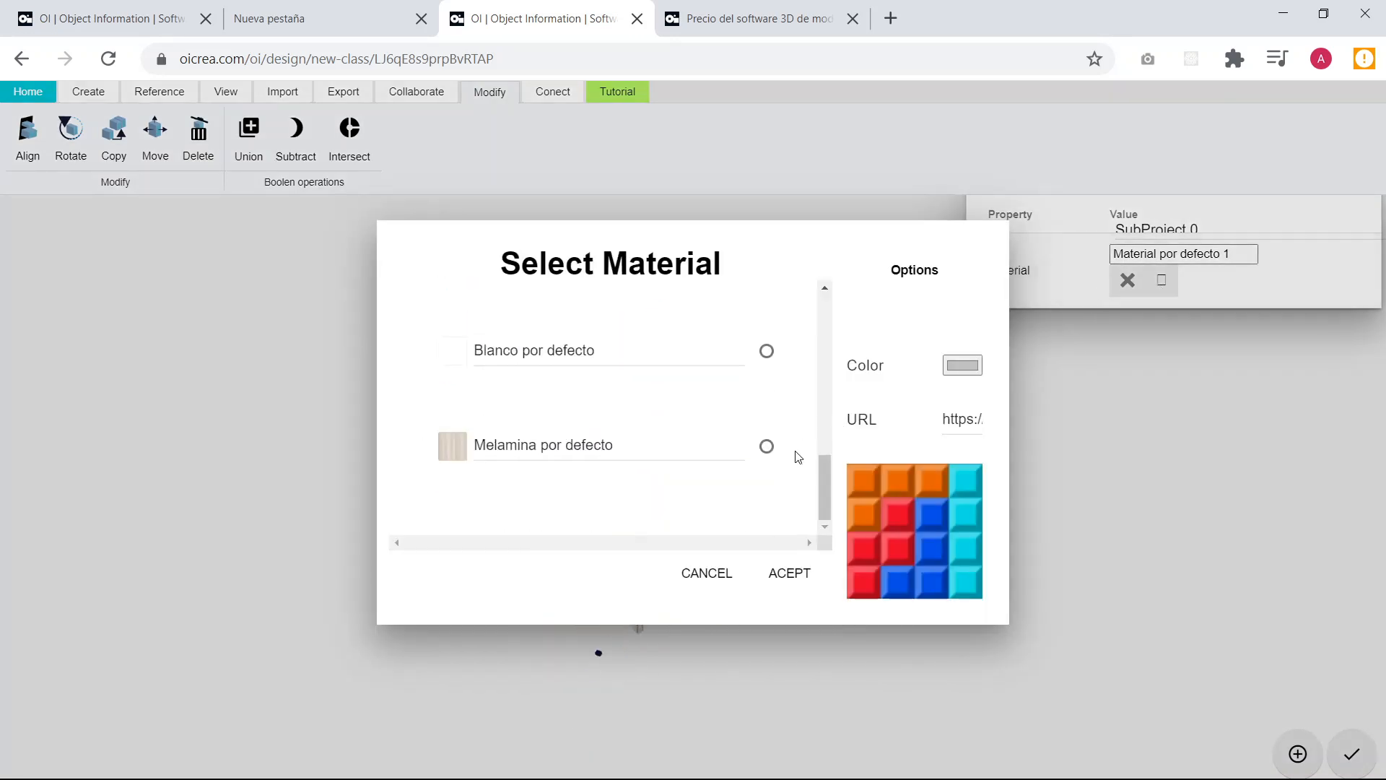
click(767, 445)
click(790, 574)
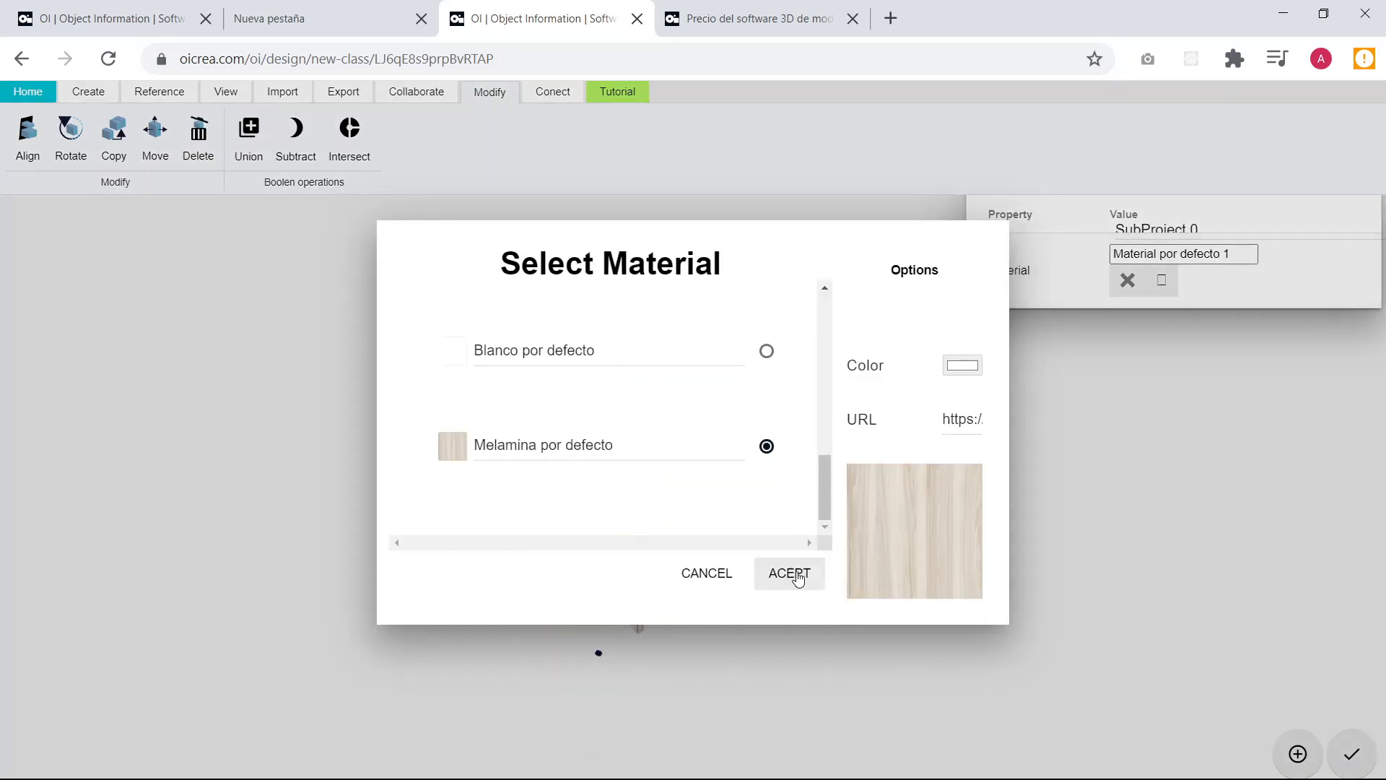
click(440, 478)
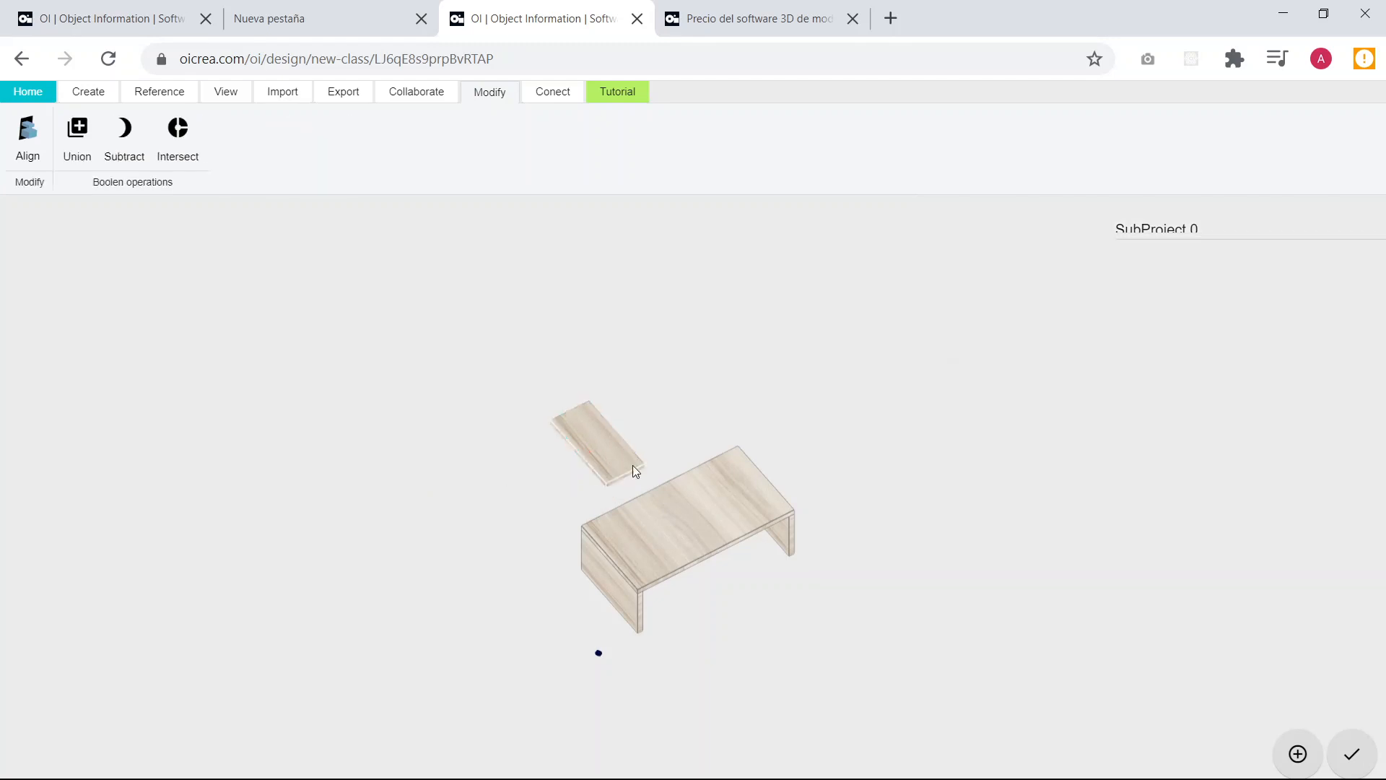
Set the small board's position to X 0, Y 0 and Z 0, and deselect it.
click(606, 460)
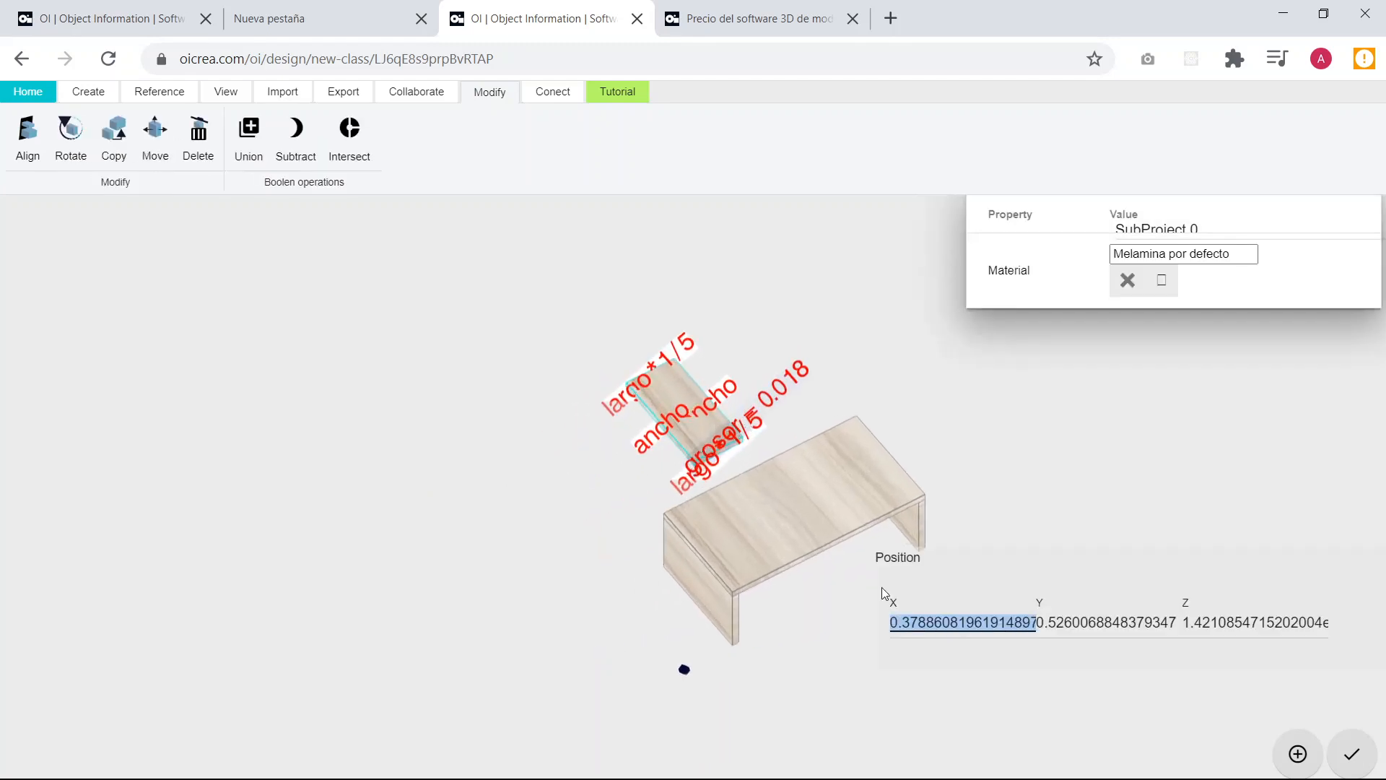
text(0)
key(Tab)
text(0)
key(Tab)
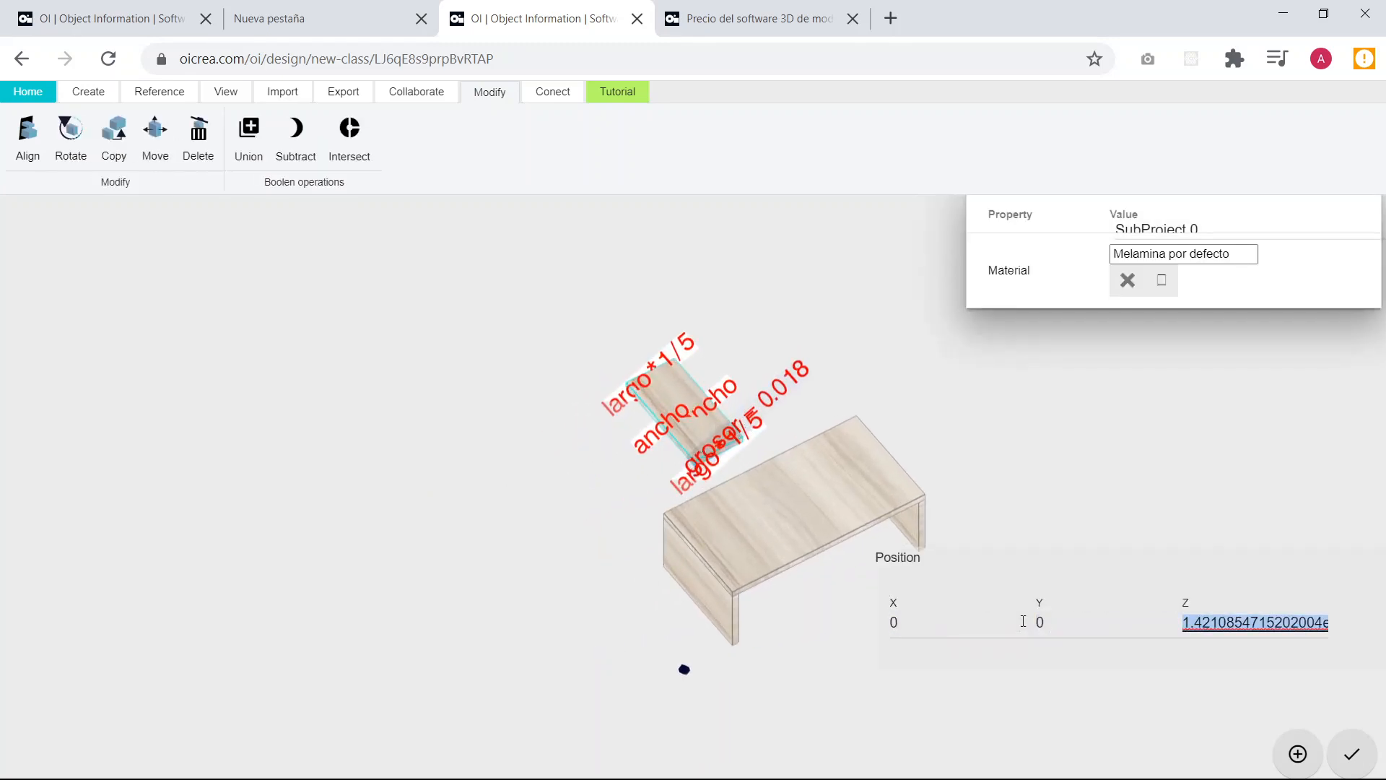
text(0)
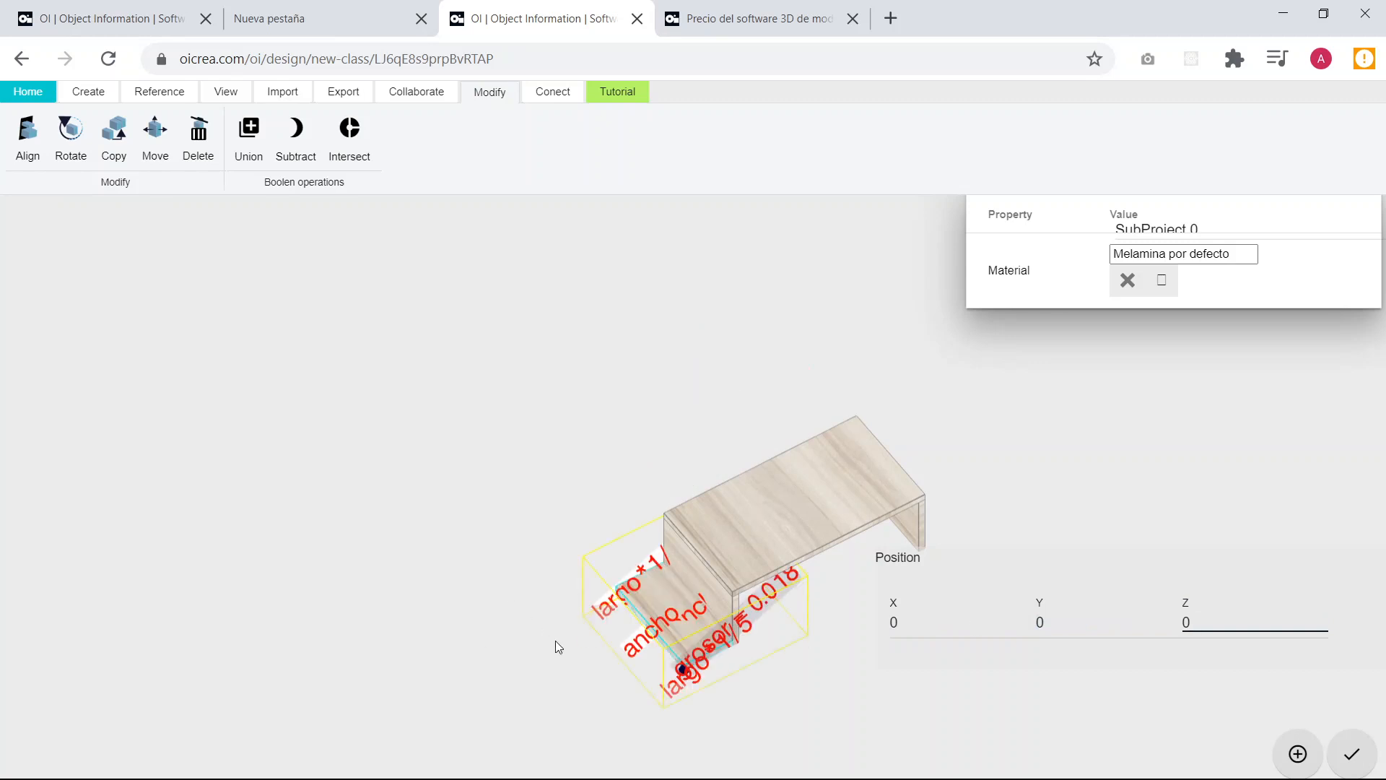
drag(556, 641, 552, 578)
scroll(729, 535, up, 6)
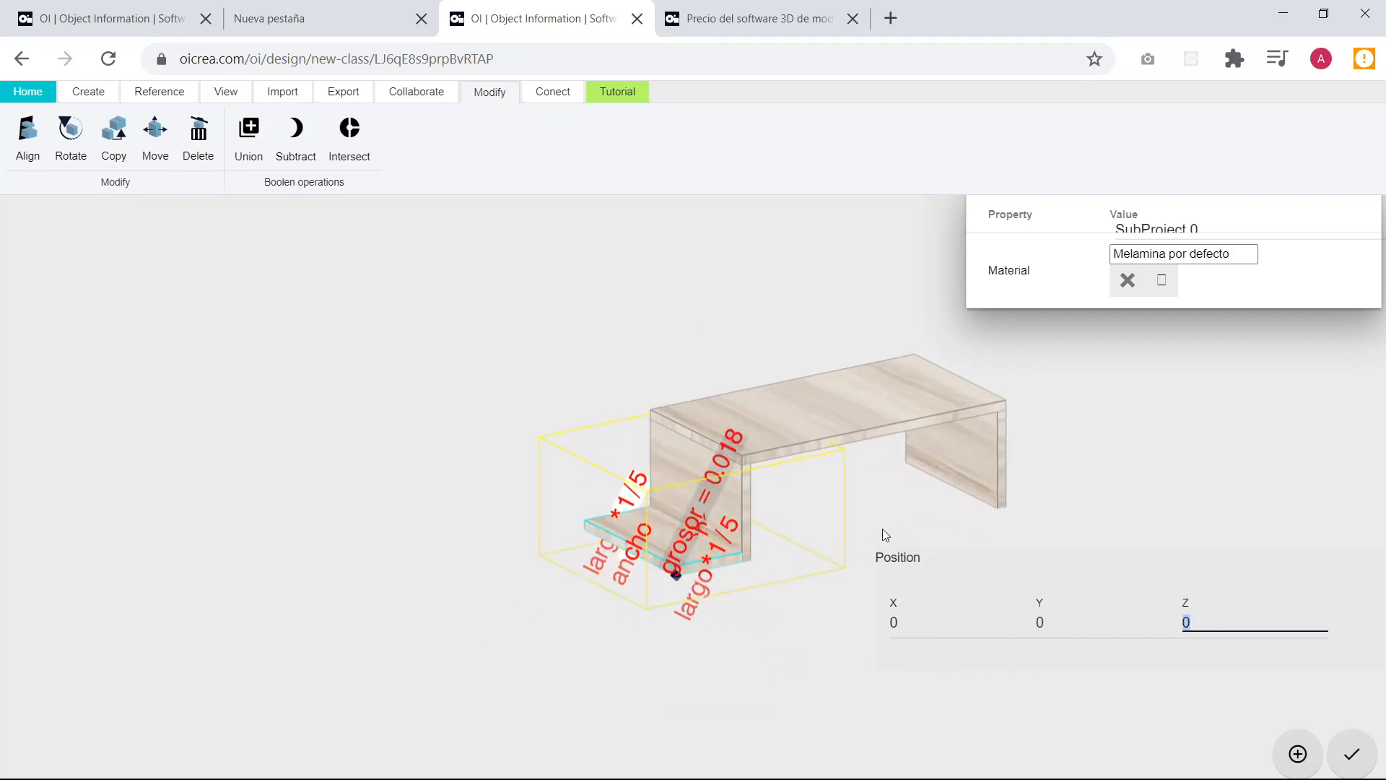
scroll(882, 528, up, 1)
click(918, 501)
scroll(735, 570, up, 5)
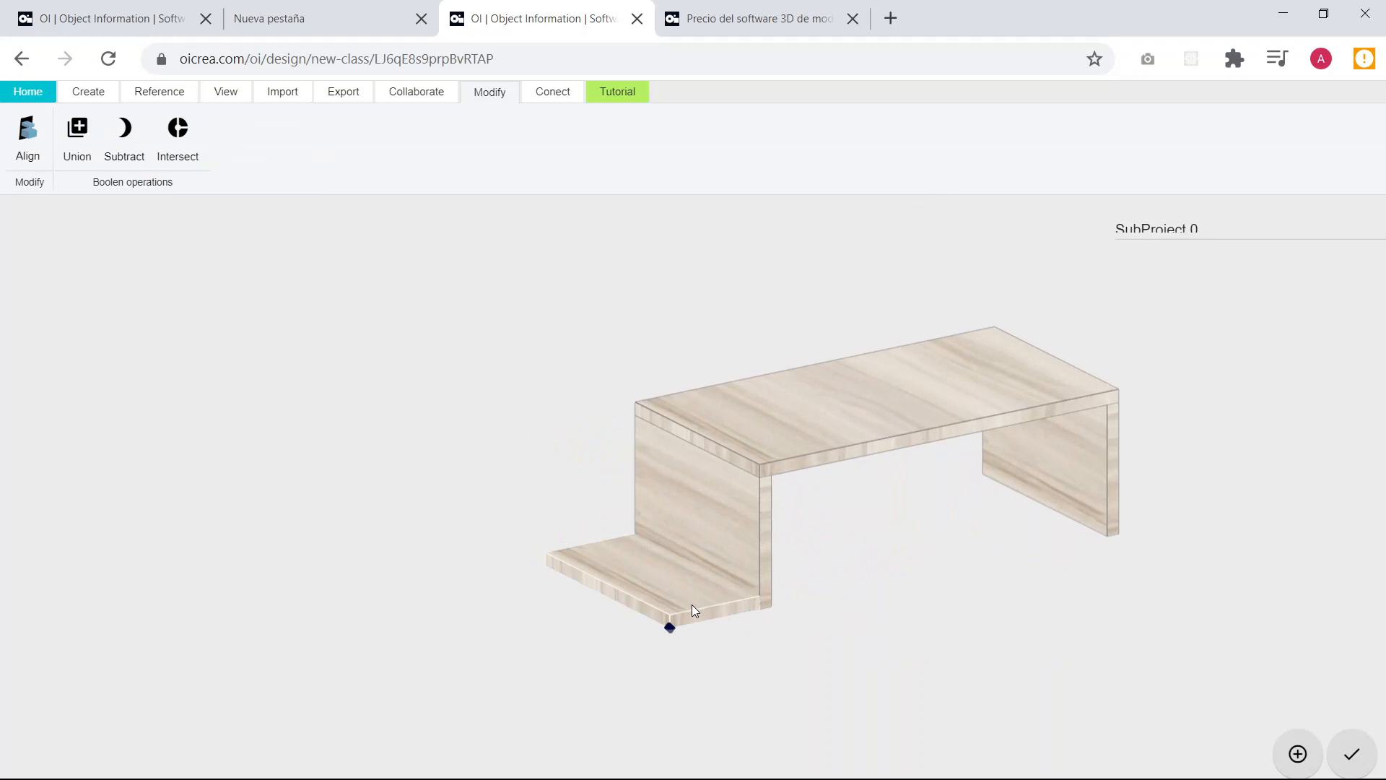
Set the small board's Z position to alto*1/3.
click(692, 604)
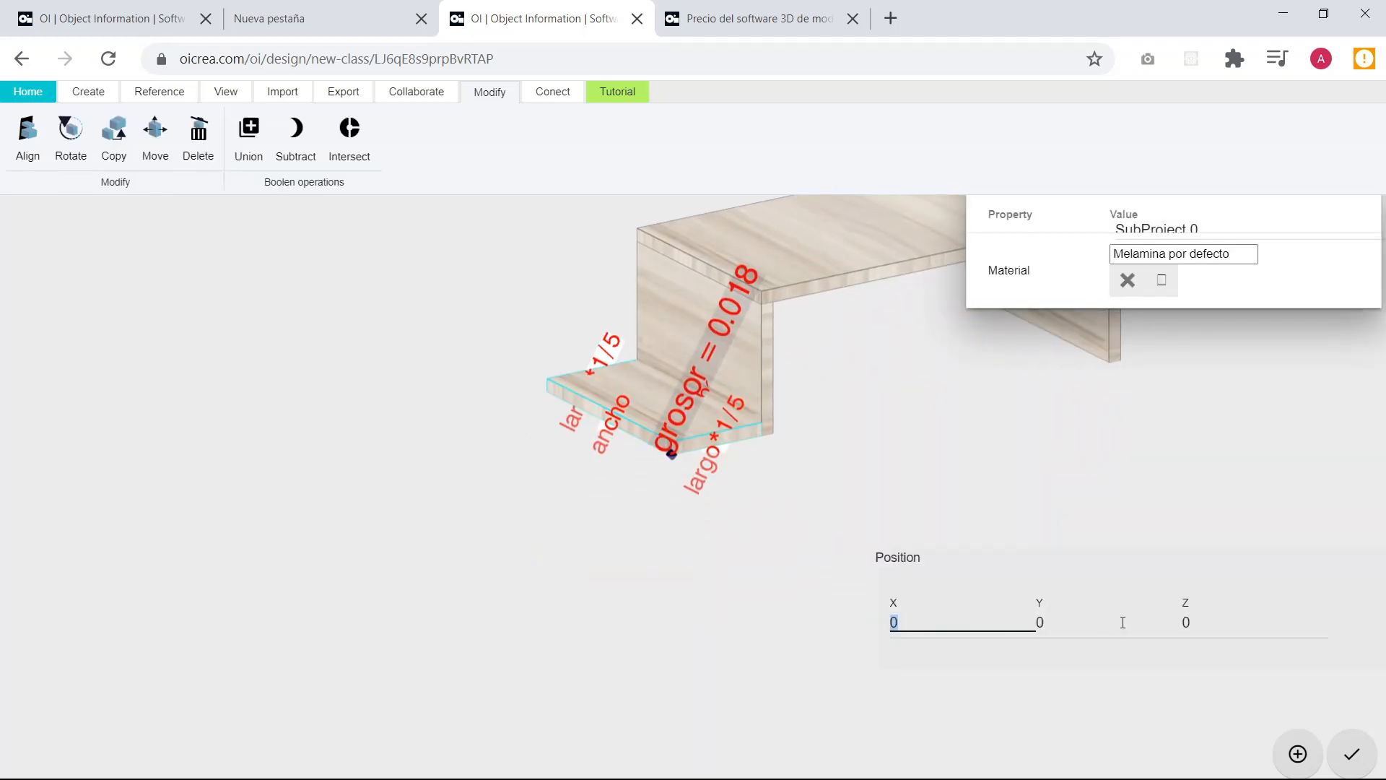
click(1217, 622)
key(BackSpace)
text(0.5)
key(BackSpace)
key(BackSpace)
key(BackSpace)
text(alto*1/3)
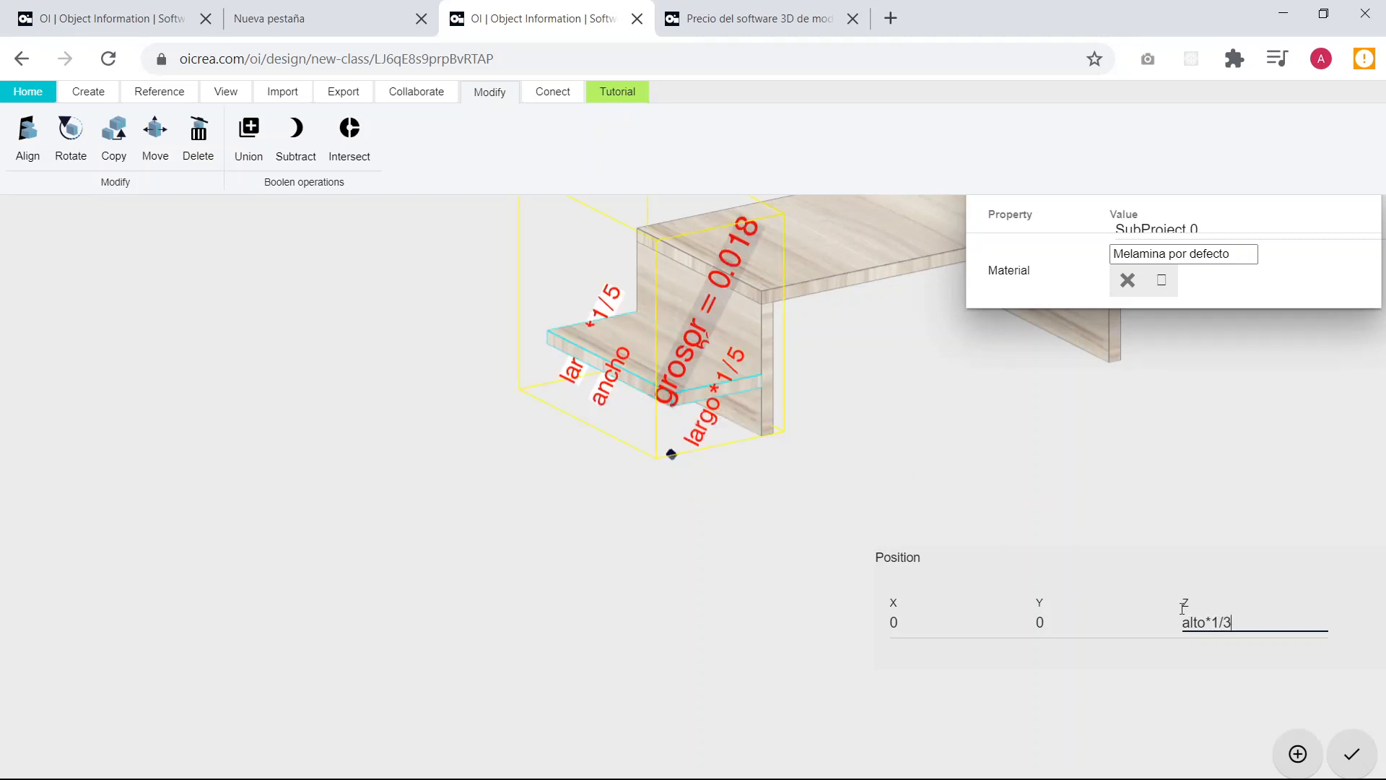
Raise the small board to a Z position of alto*2/3 and deselect it.
click(1218, 622)
key(BackSpace)
text(2)
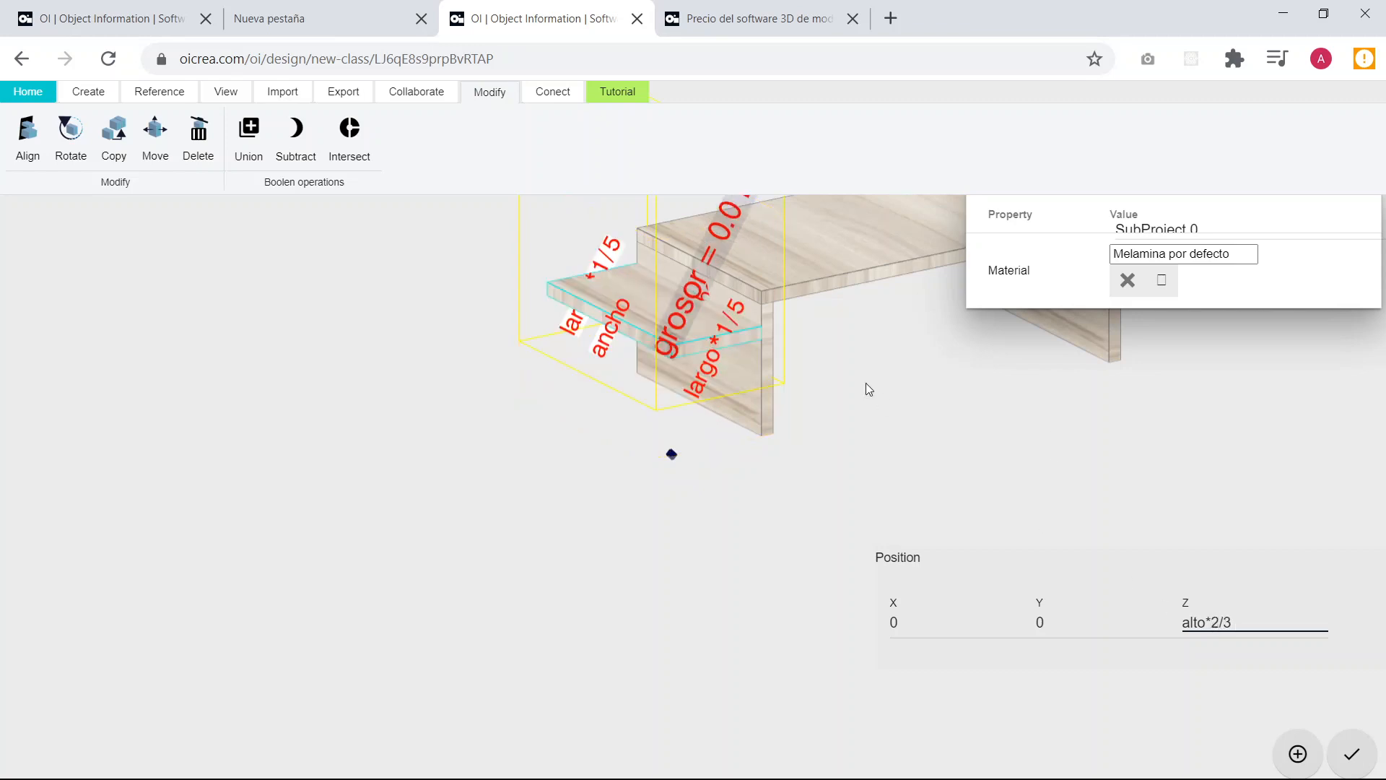
mouse_move(866, 384)
mouse_down()
mouse_move(887, 397)
mouse_move(741, 361)
mouse_move(705, 400)
mouse_move(855, 392)
mouse_up()
scroll(776, 317, up, 7)
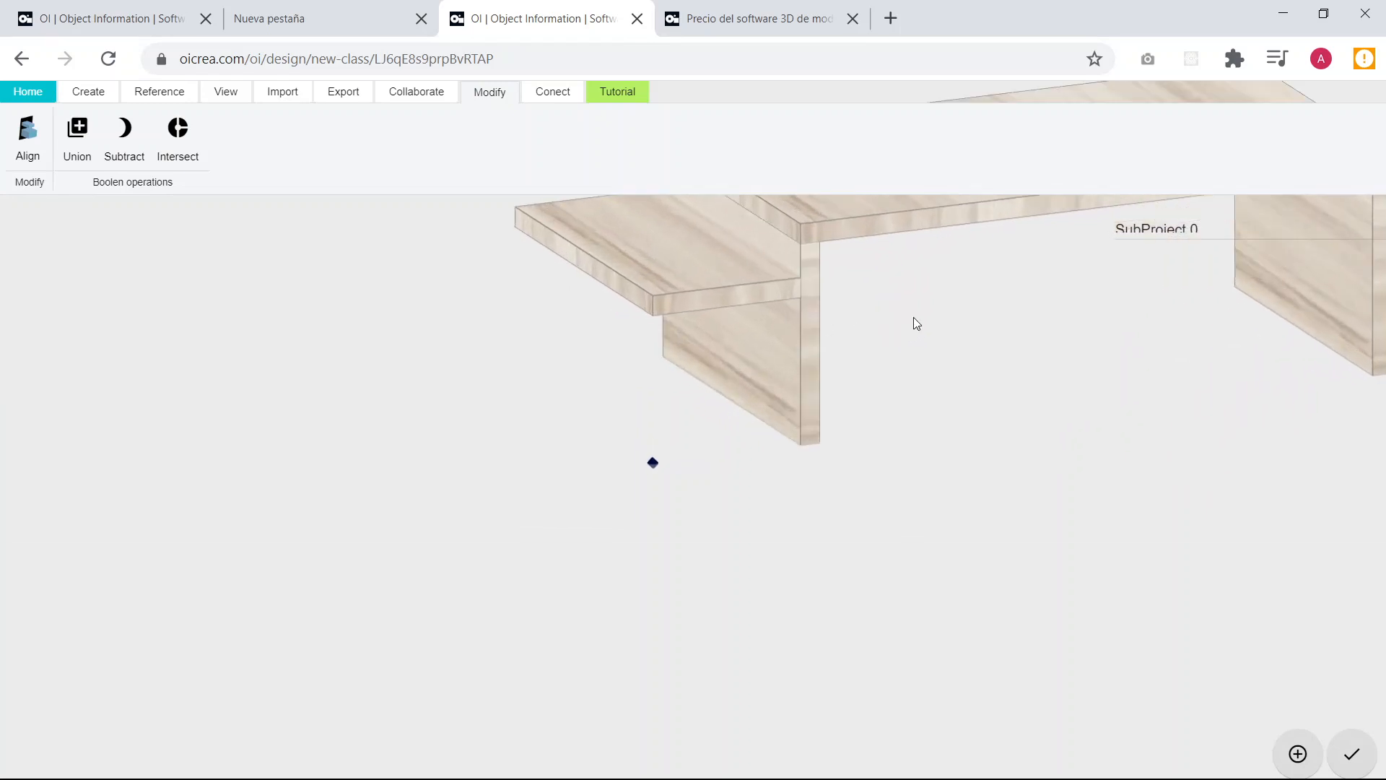
Examine from several angles how the small side board meets the leg and the tabletop.
drag(915, 323, 857, 523)
scroll(795, 476, up, 5)
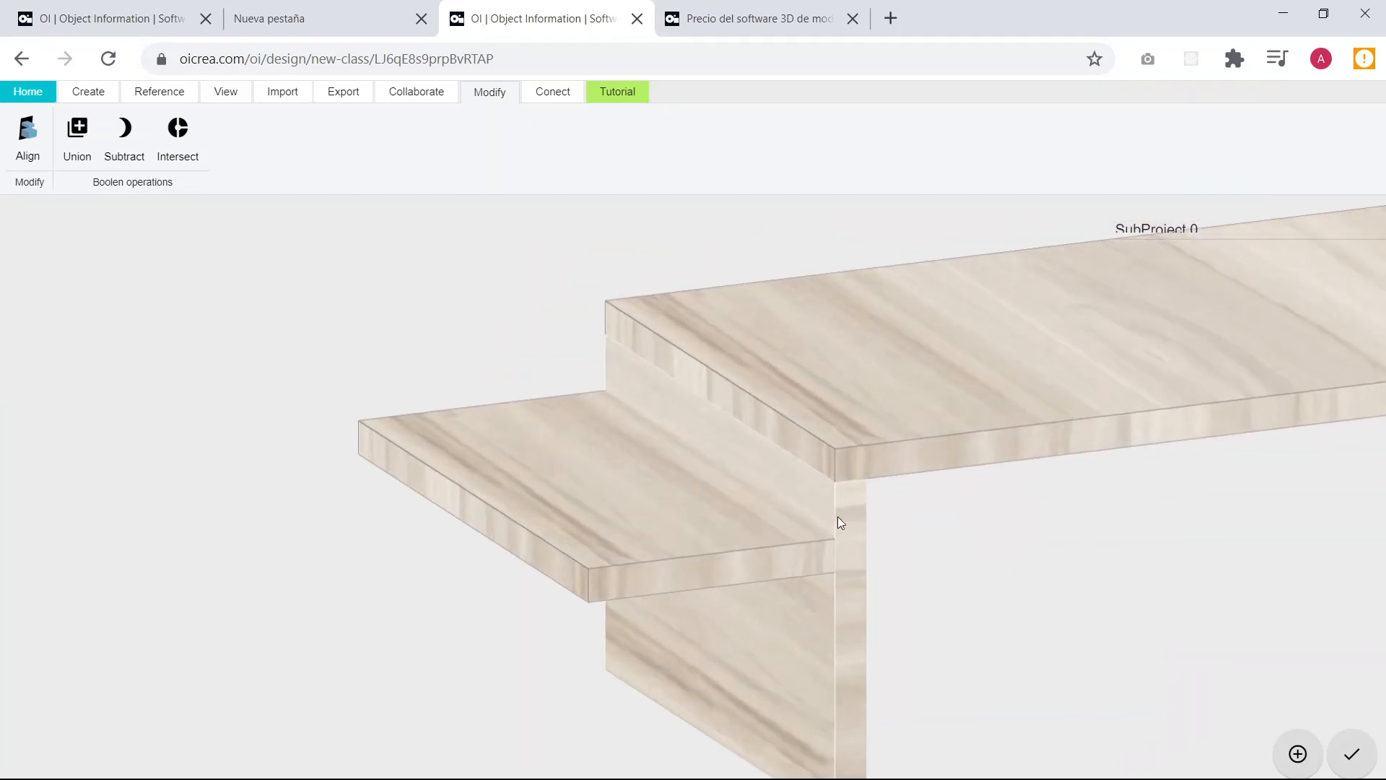
scroll(838, 504, up, 2)
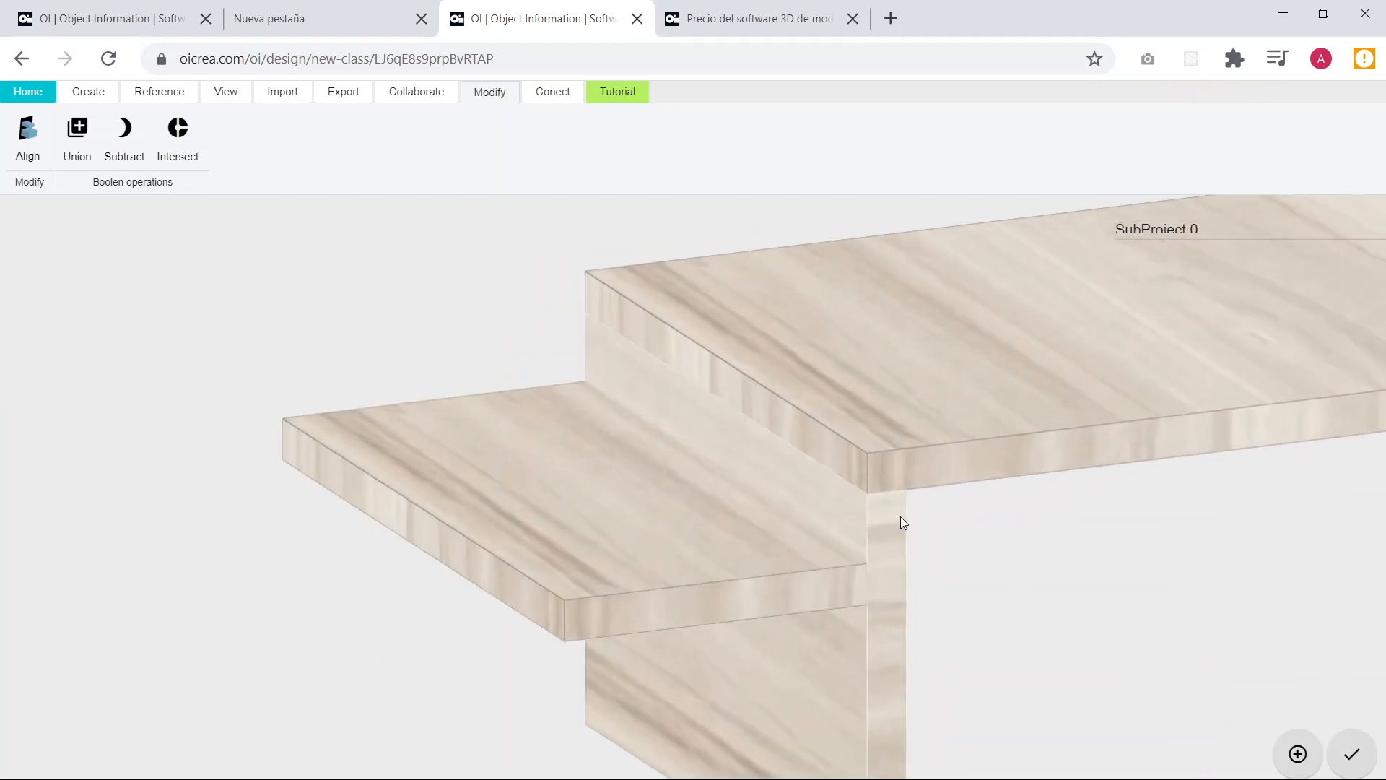
mouse_move(823, 529)
mouse_down()
mouse_move(1140, 540)
mouse_move(718, 522)
mouse_move(835, 520)
mouse_up()
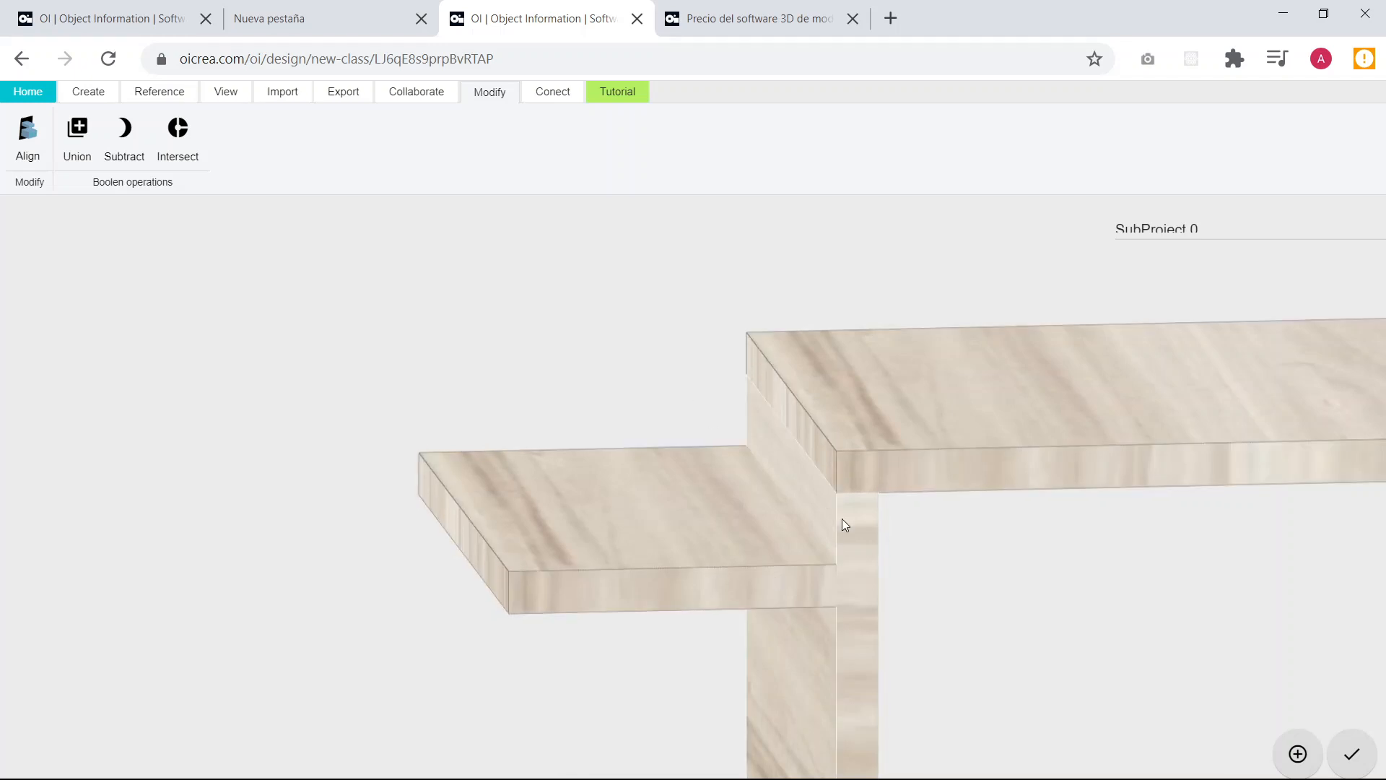
scroll(641, 468, down, 5)
drag(651, 471, 711, 492)
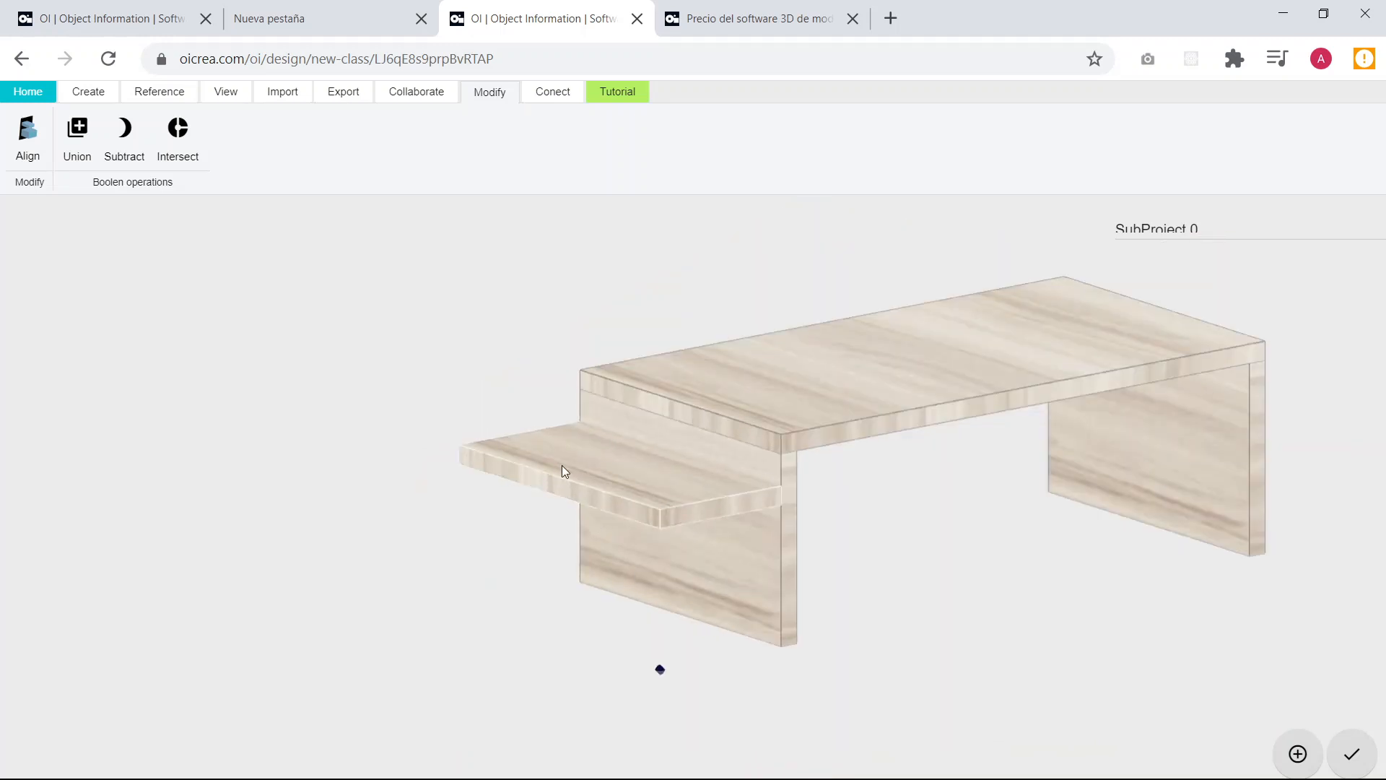
scroll(895, 504, down, 2)
drag(892, 500, 784, 467)
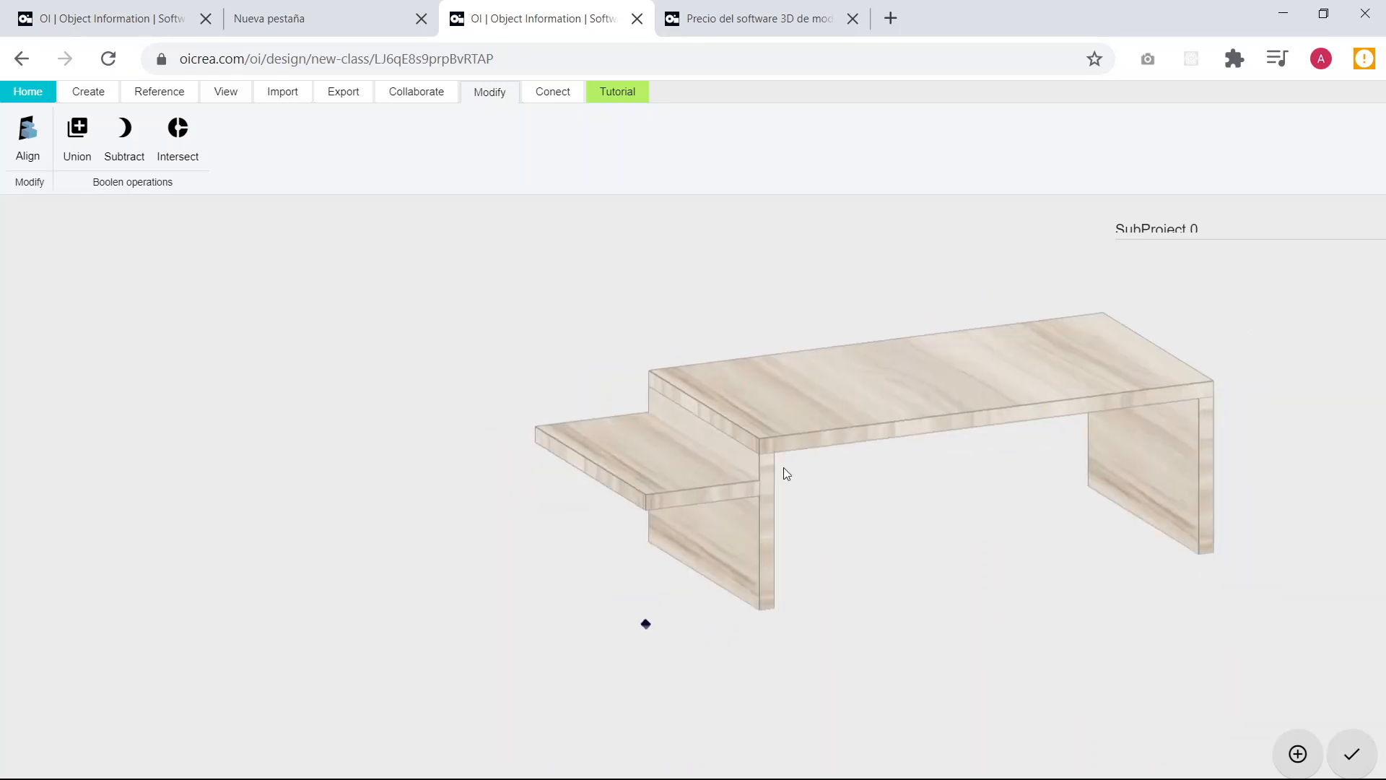
scroll(786, 473, up, 2)
scroll(749, 503, down, 5)
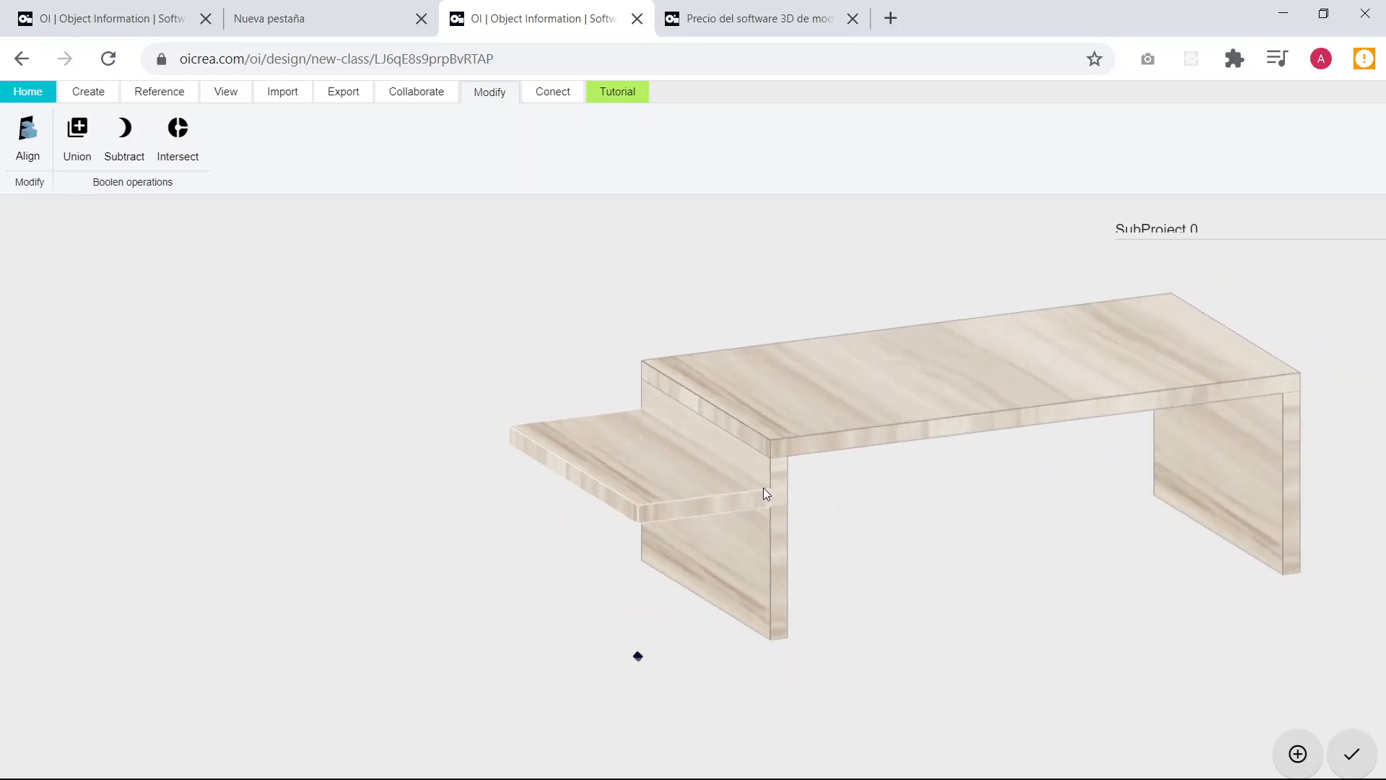
drag(681, 488, 703, 504)
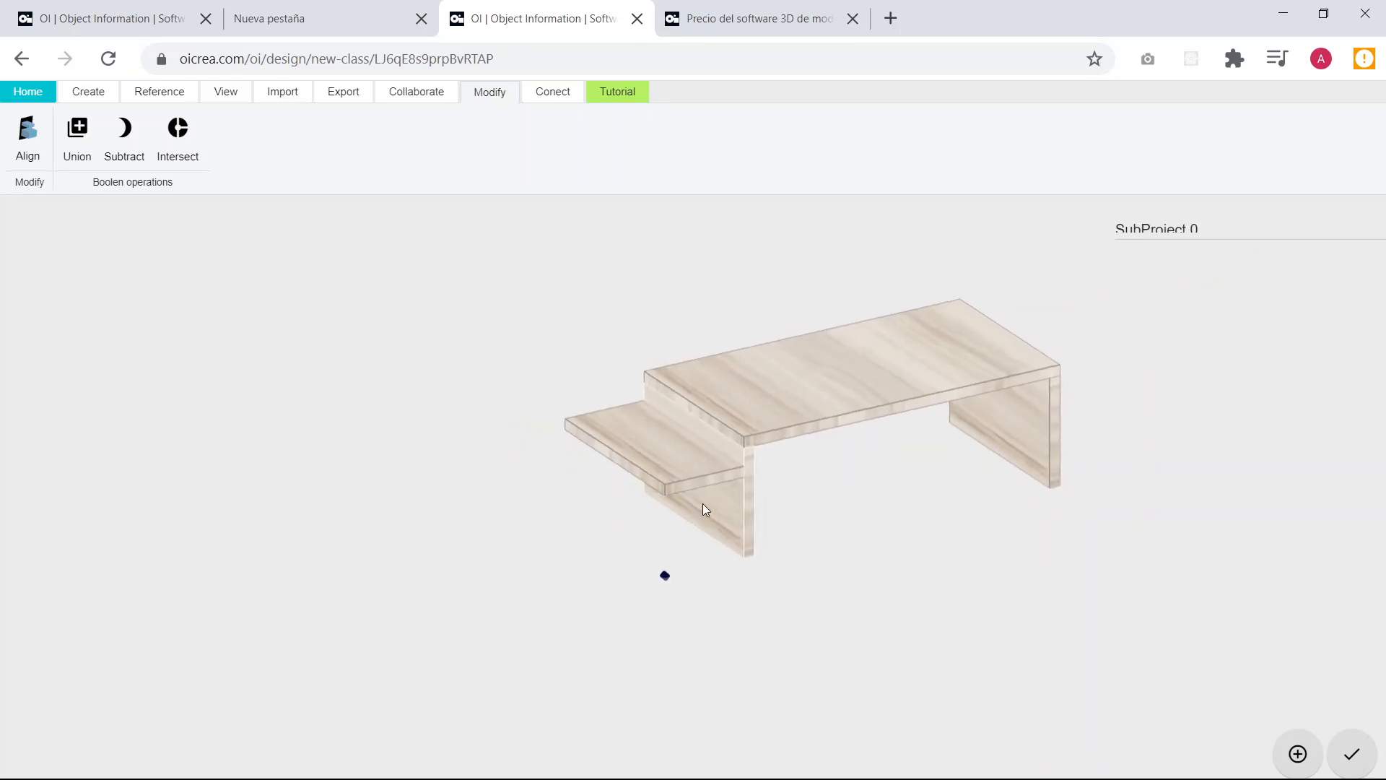
scroll(696, 500, up, 6)
scroll(751, 504, up, 3)
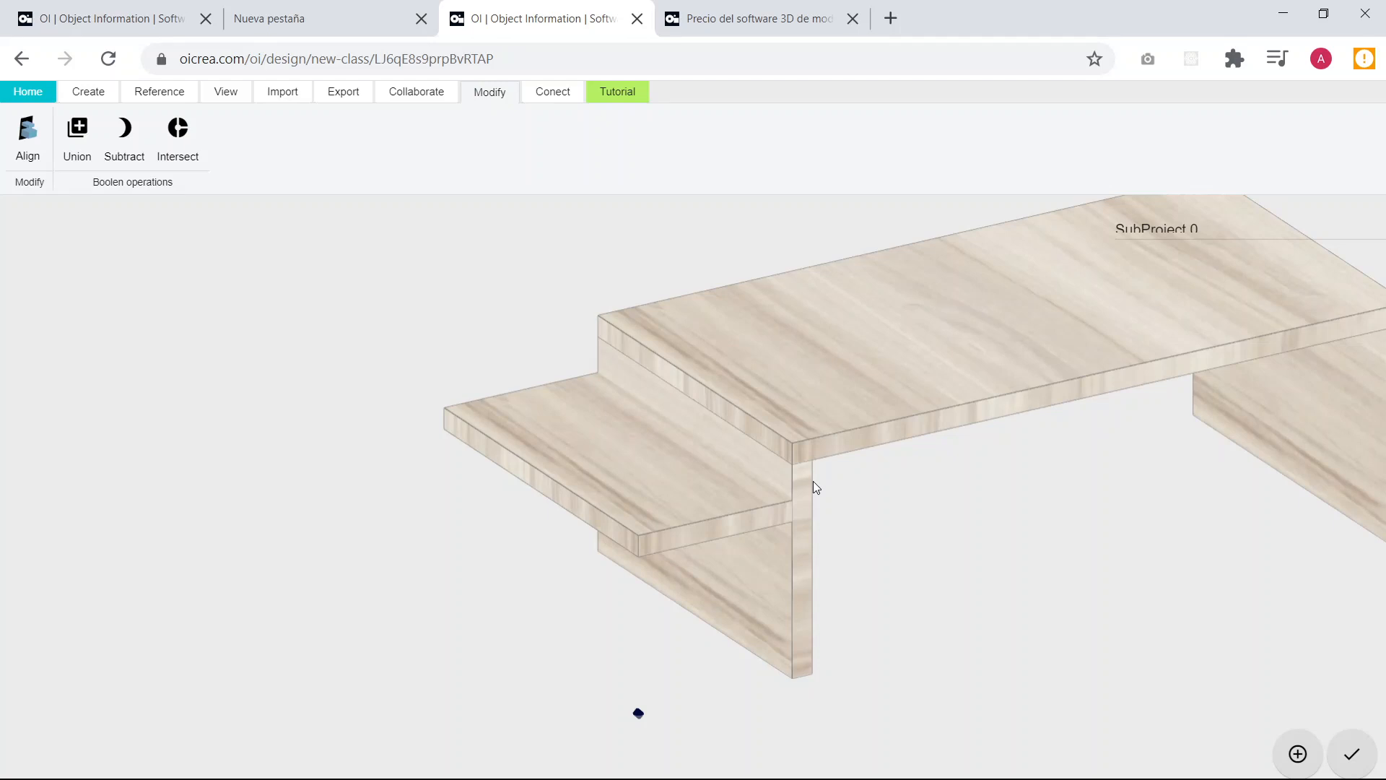
Copy the leg beside the small board at 180° to just beyond the board's free end near the origin, and deselect it.
click(792, 601)
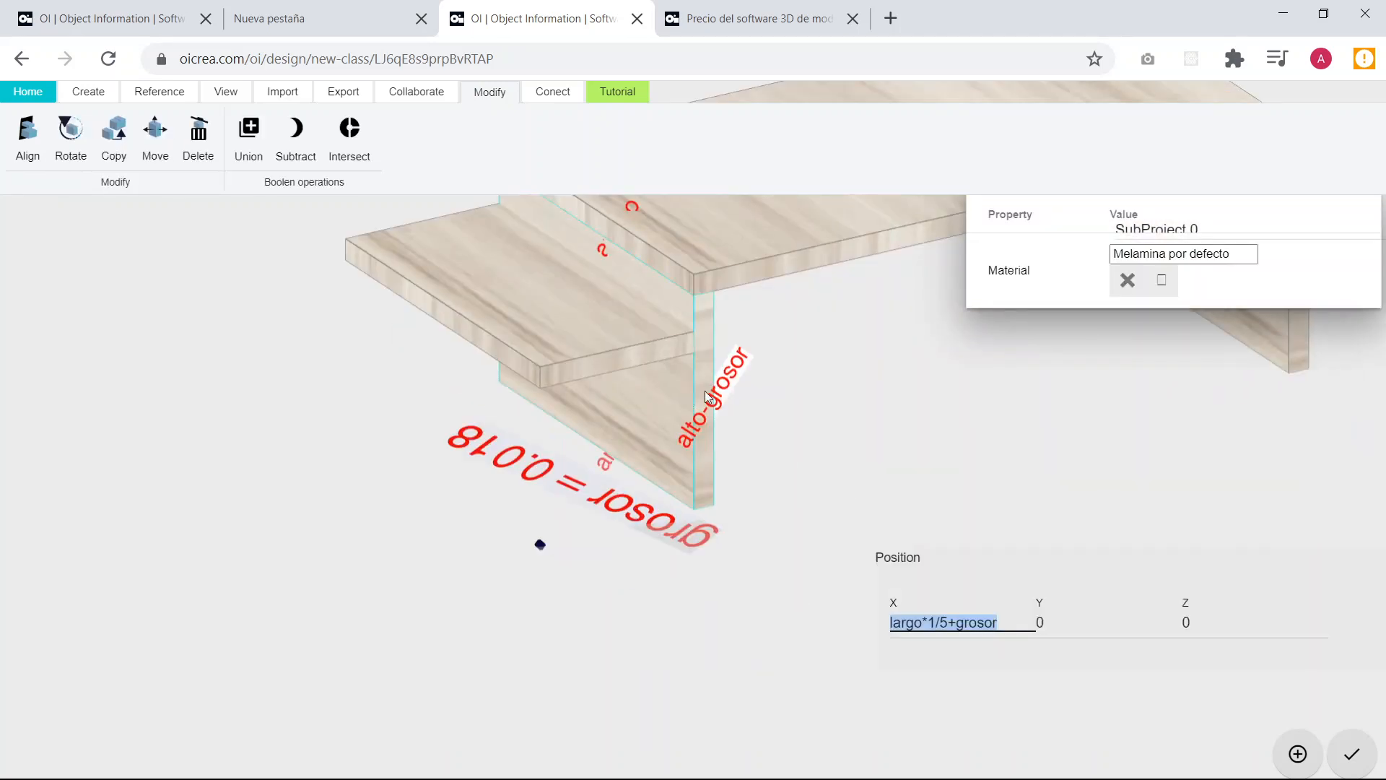
drag(688, 398, 693, 369)
scroll(822, 358, up, 1)
scroll(825, 365, up, 1)
drag(858, 383, 850, 405)
scroll(798, 334, up, 1)
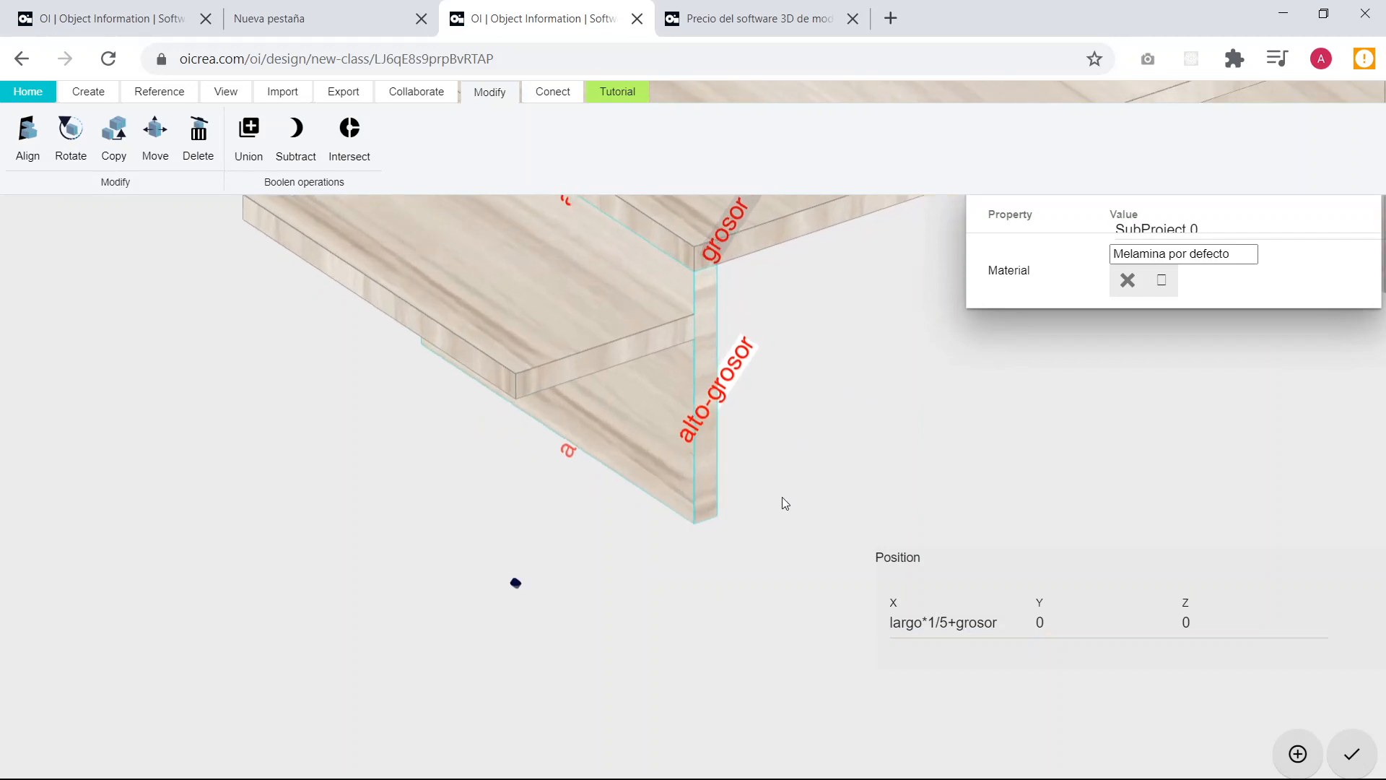
mouse_move(697, 509)
mouse_down()
mouse_move(811, 504)
mouse_move(674, 495)
mouse_up()
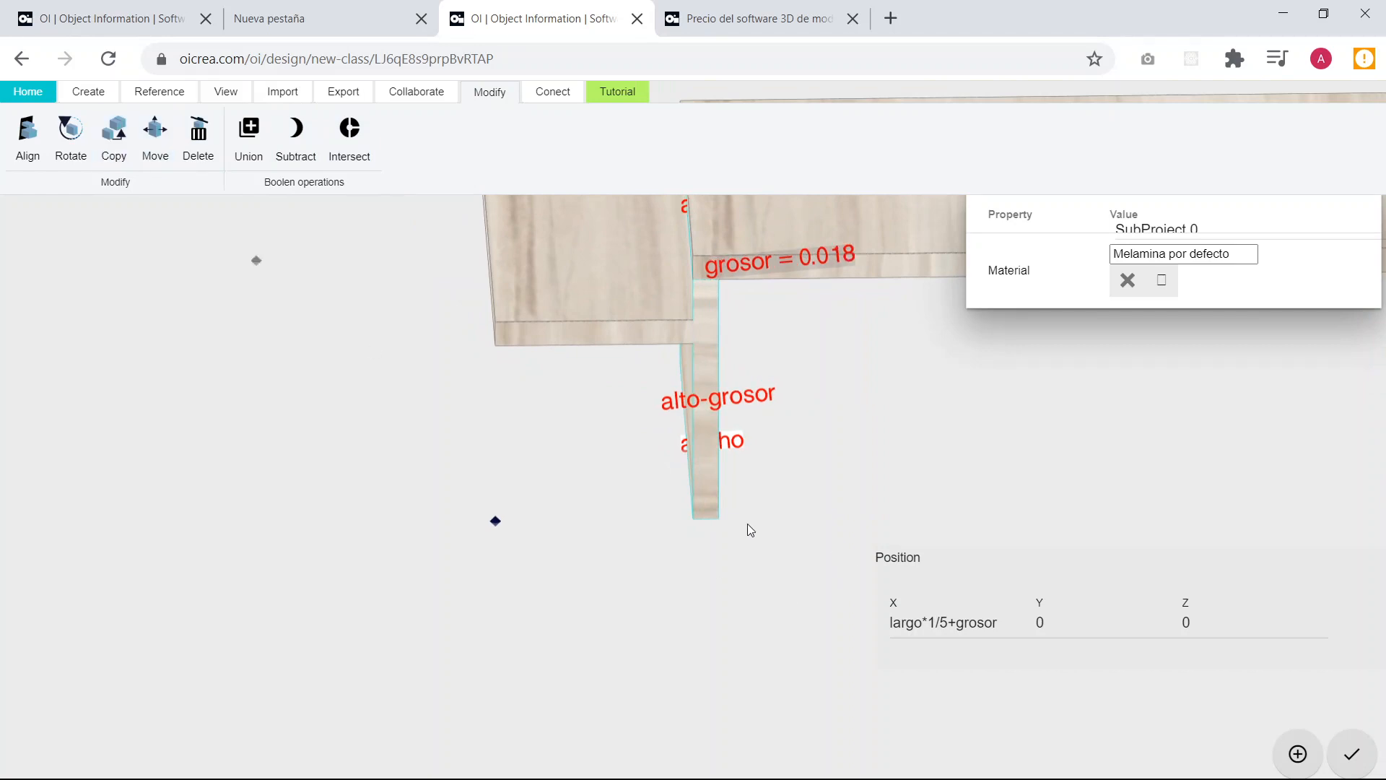
click(719, 519)
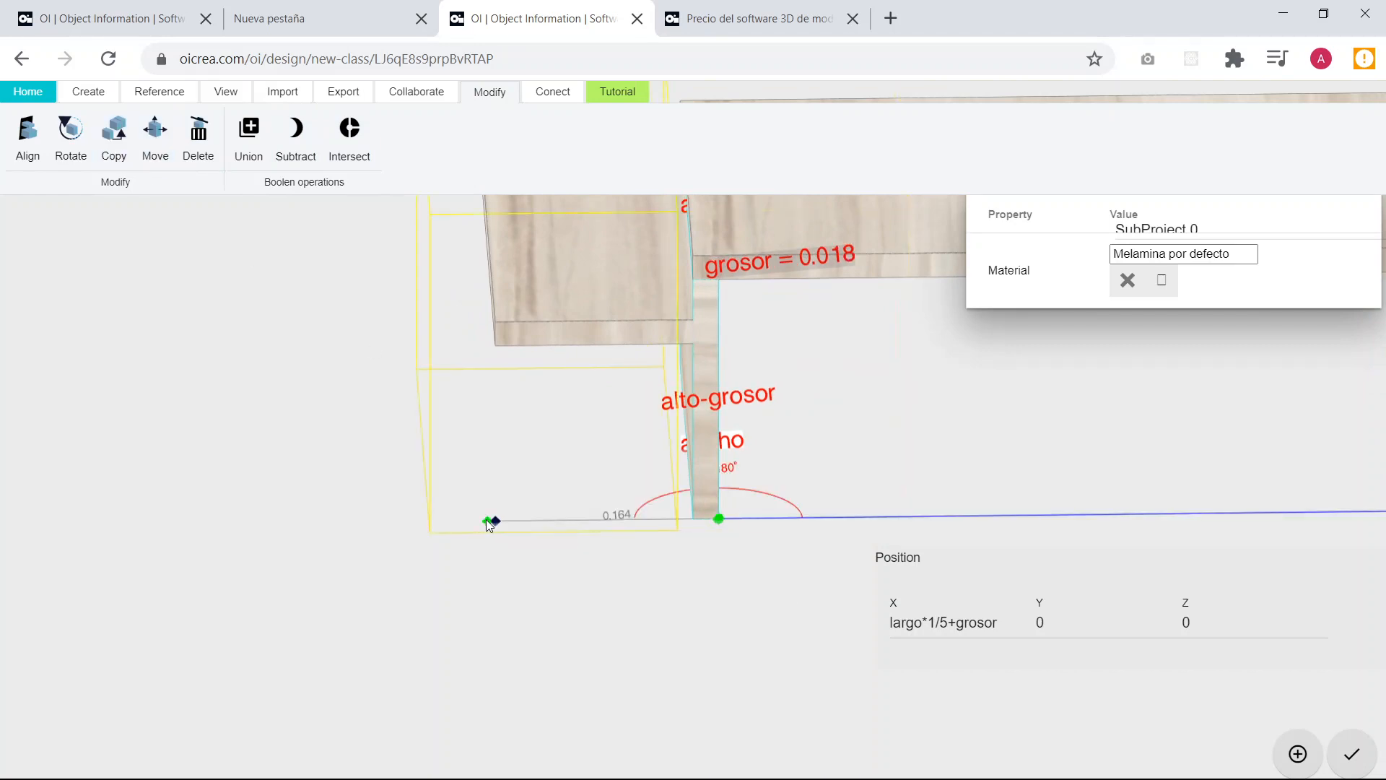
click(469, 519)
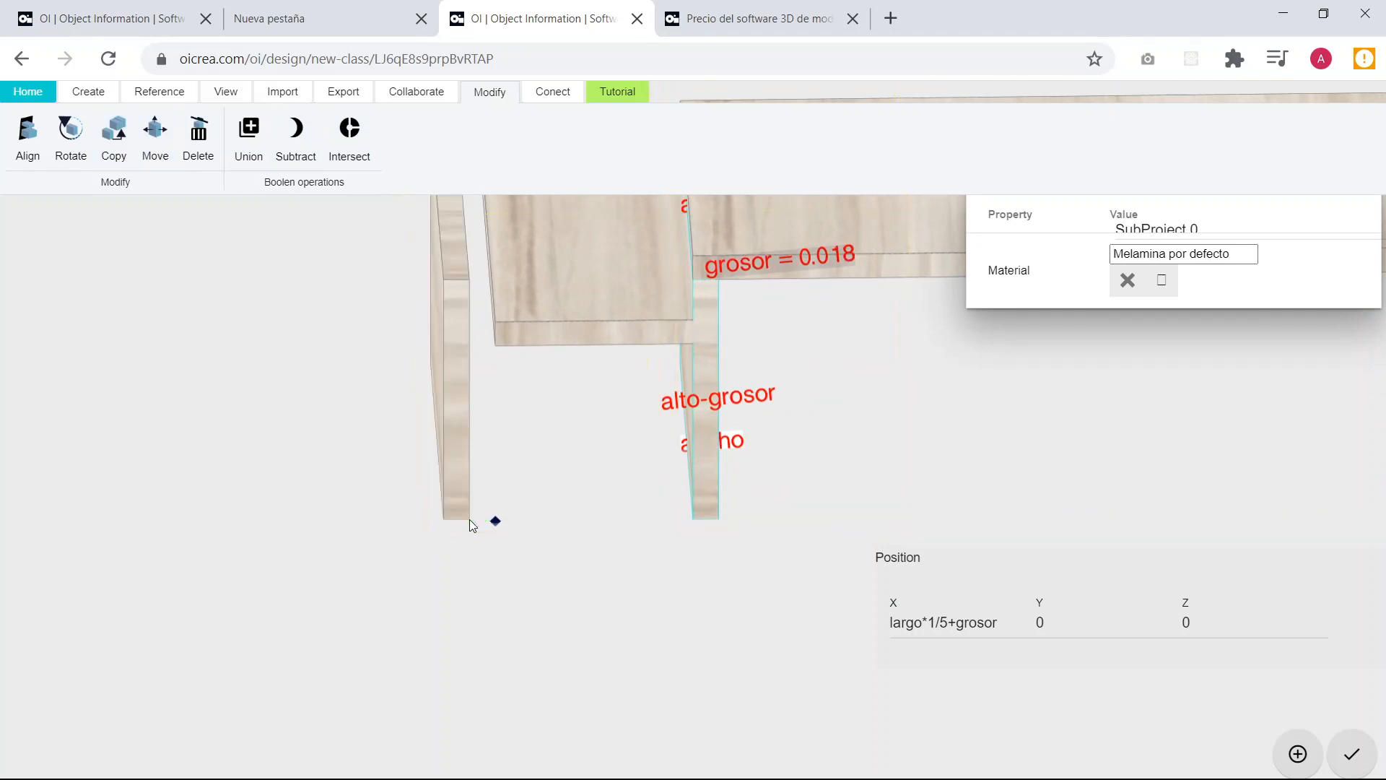
scroll(469, 518, down, 2)
drag(468, 526, 530, 574)
click(336, 539)
Set the front vertical edge of the copied leg to a length of alto*1/4.
scroll(560, 546, down, 4)
click(528, 423)
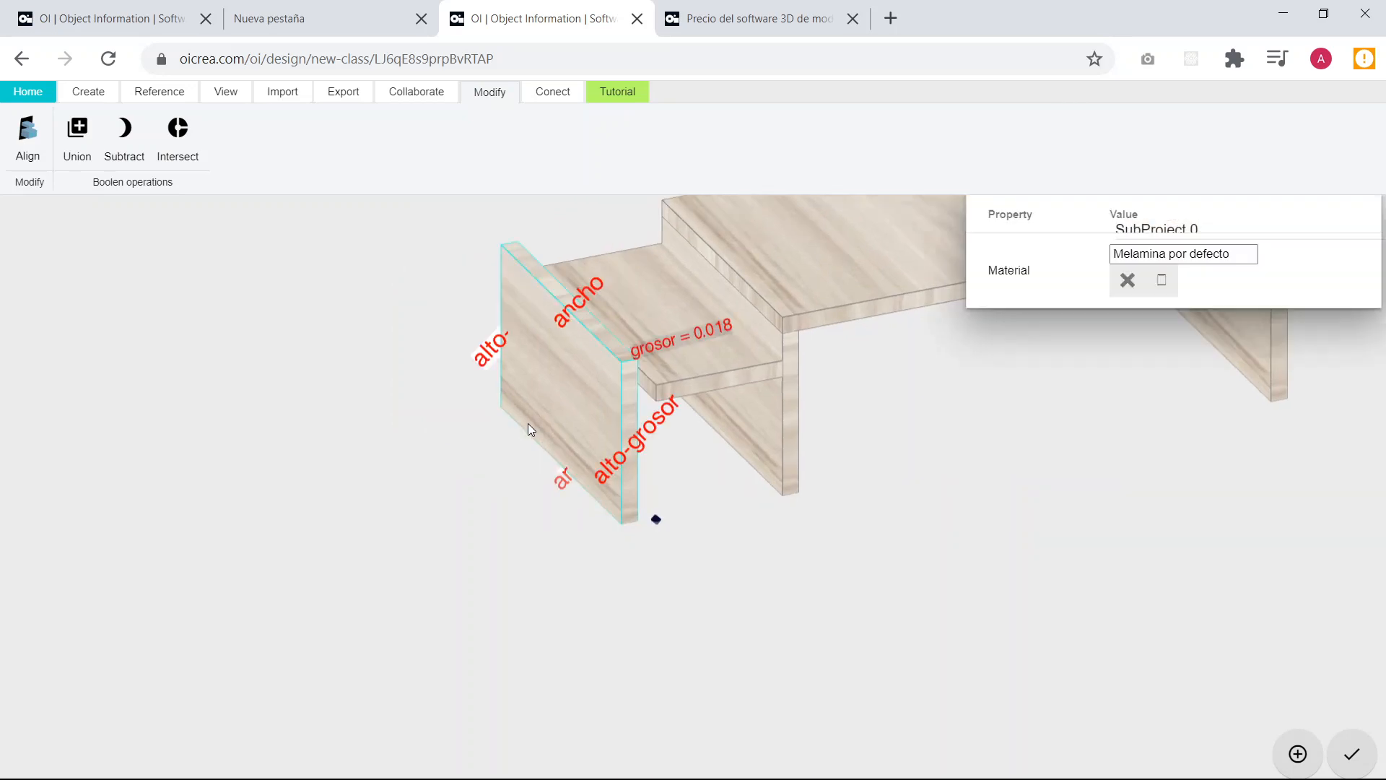
mouse_move(719, 473)
mouse_down()
mouse_move(764, 465)
mouse_move(726, 458)
mouse_up()
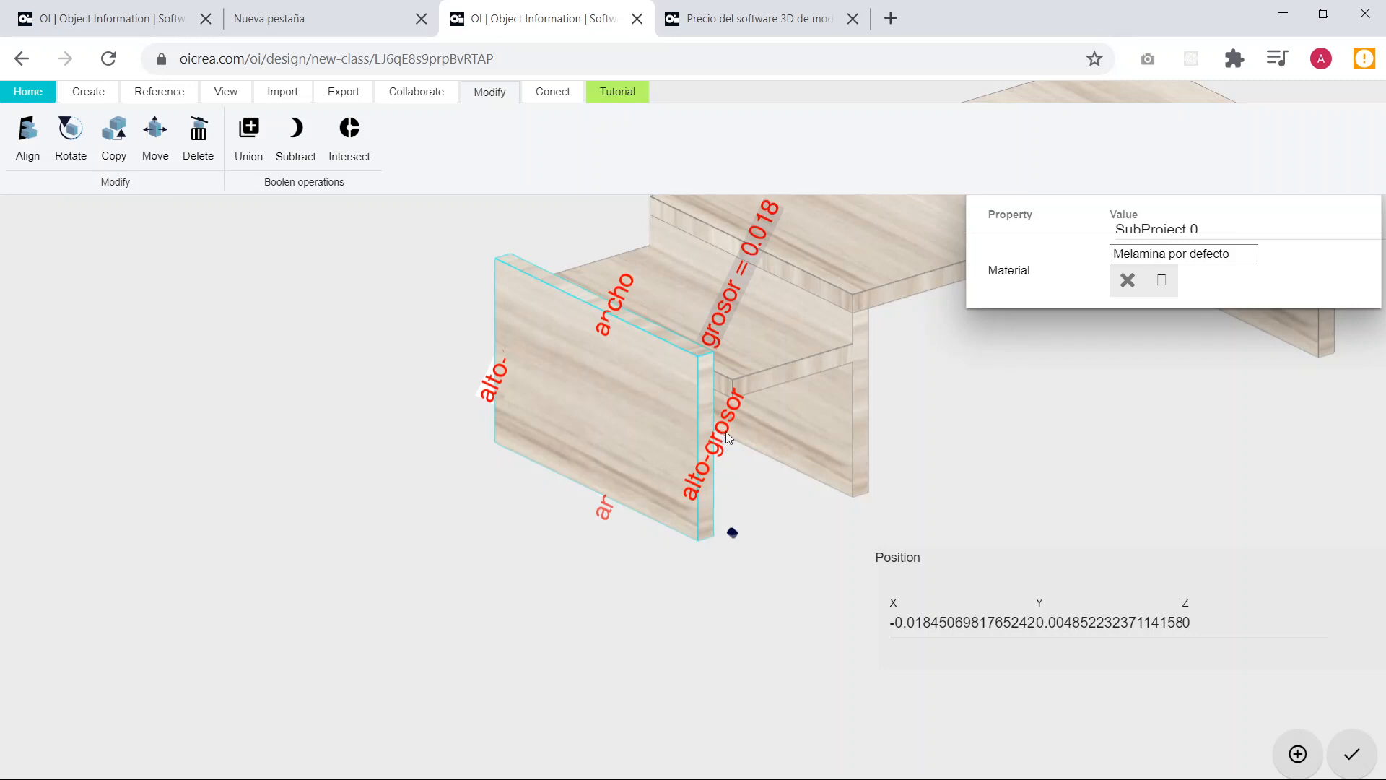
click(725, 431)
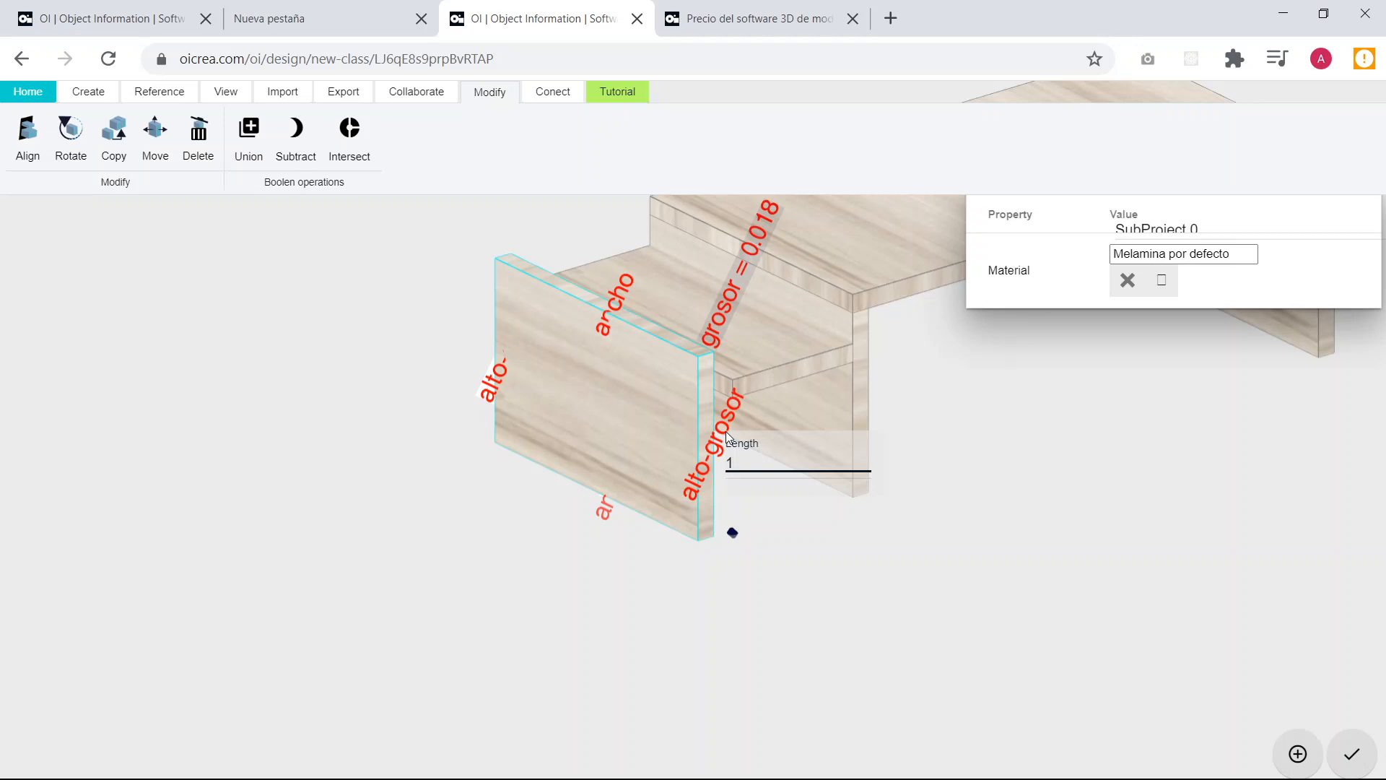
key(BackSpace)
text(alto*1/4)
key(Return)
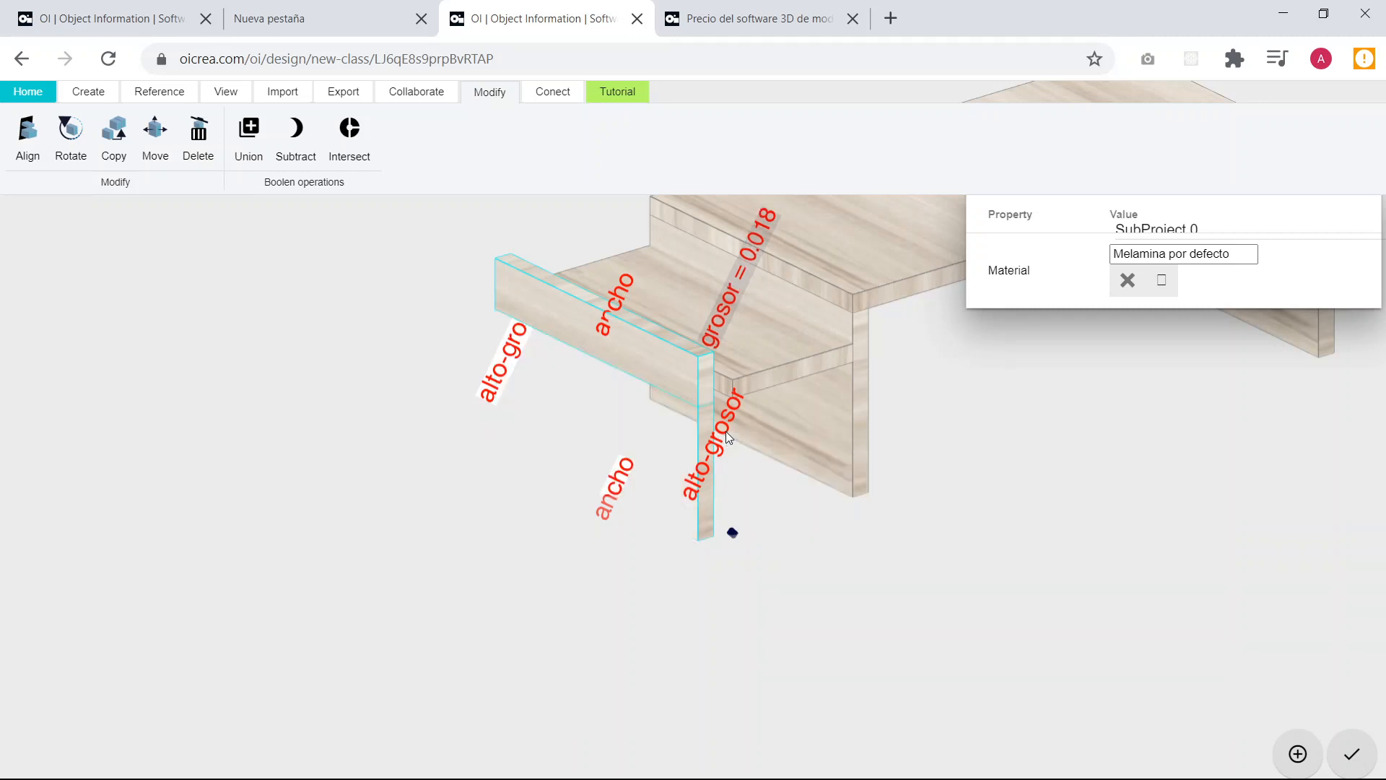
Set the copied leg's remaining alto-grosor edge to alto*1/4 to make it a low rectangle, and deselect it.
click(511, 348)
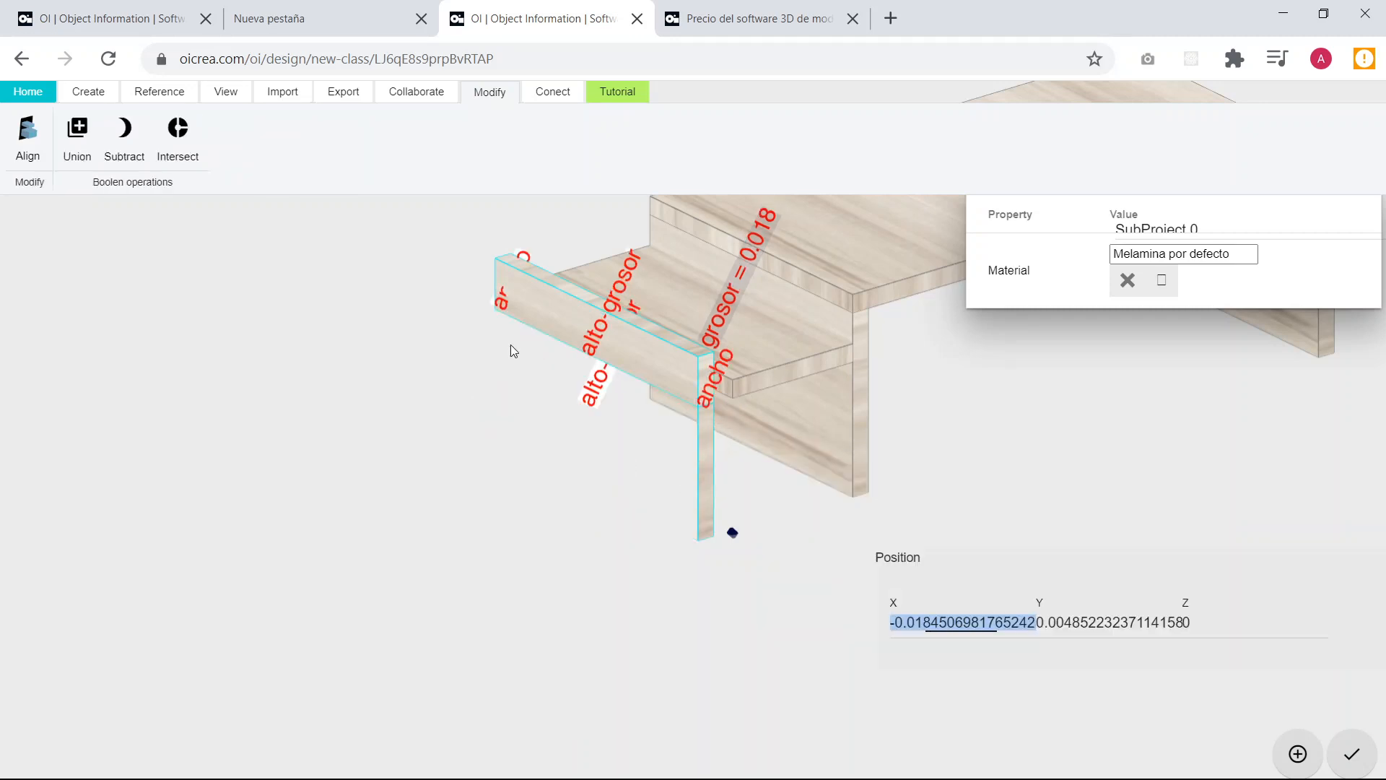
click(501, 301)
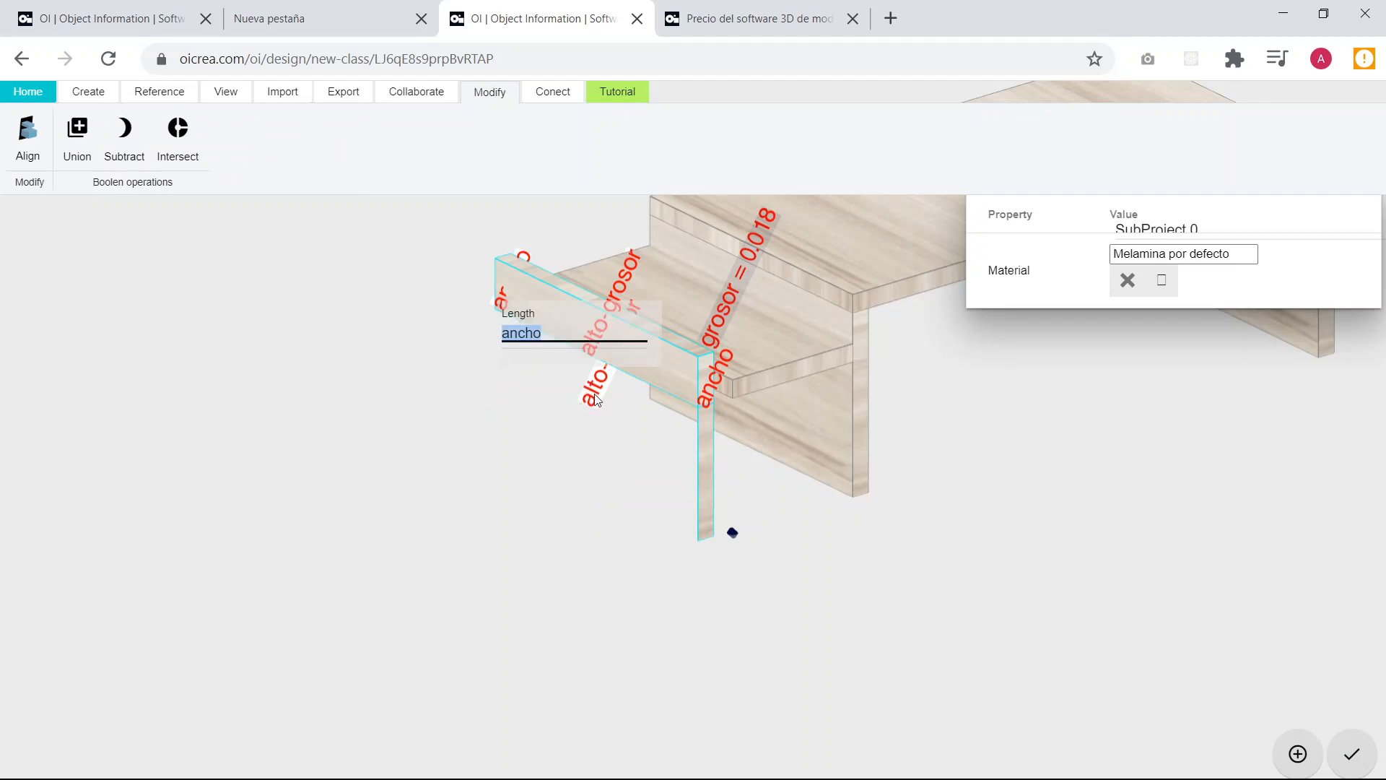
click(596, 397)
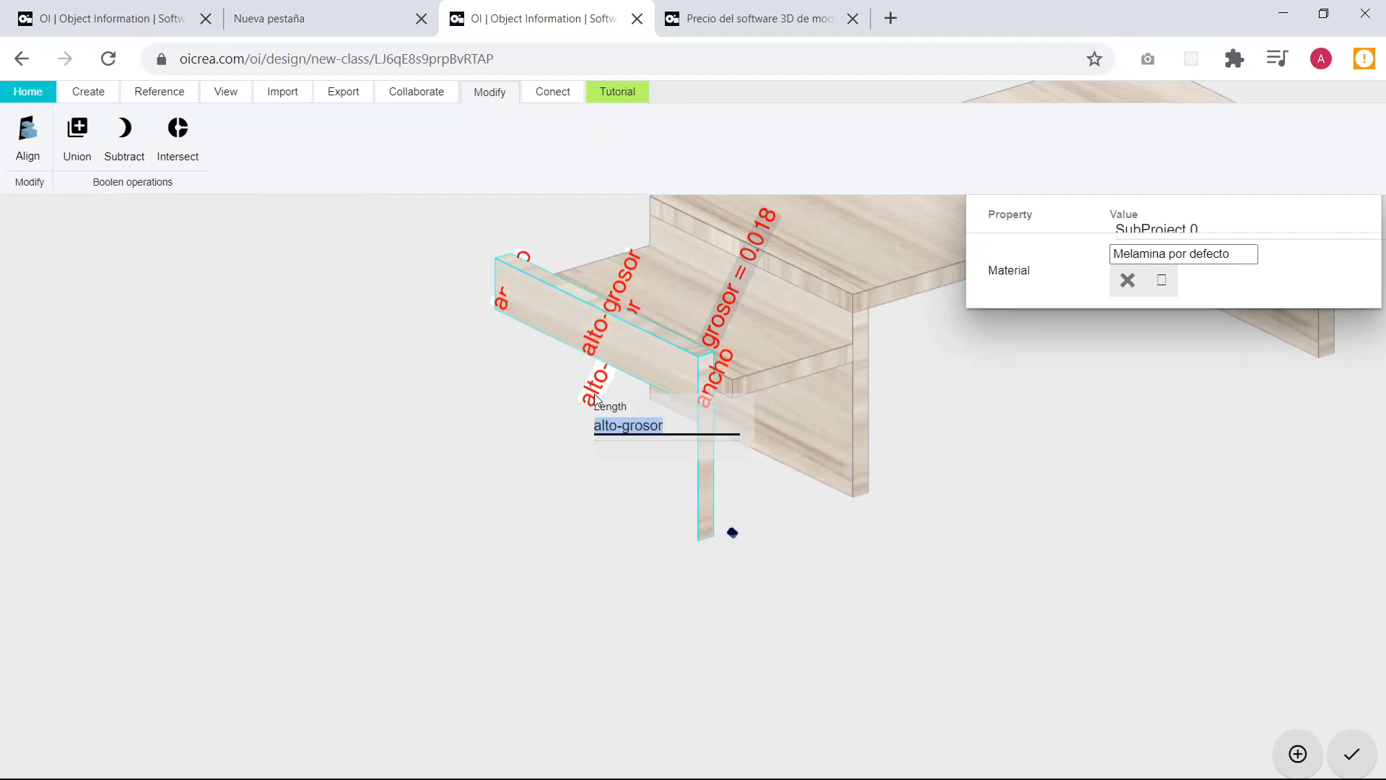
text(alto*)
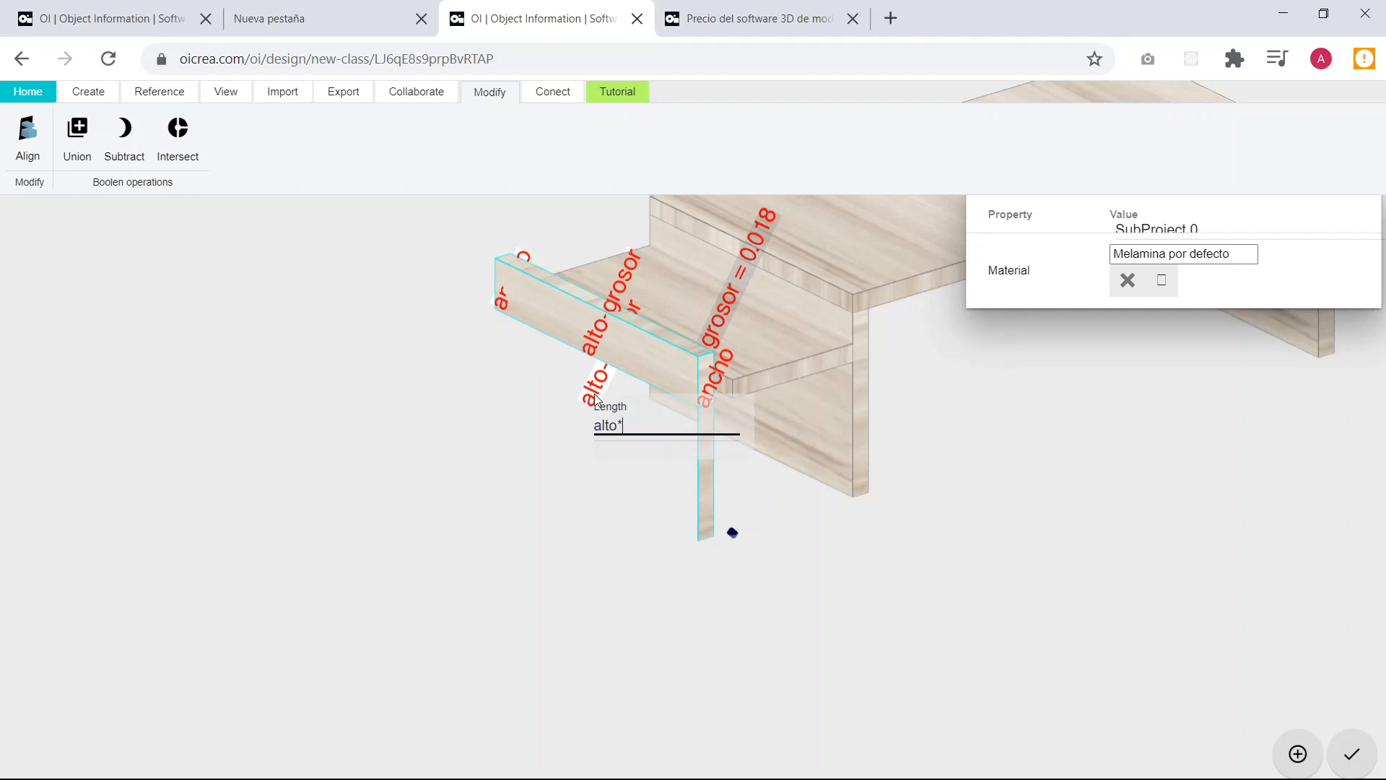
text(1/4)
key(Return)
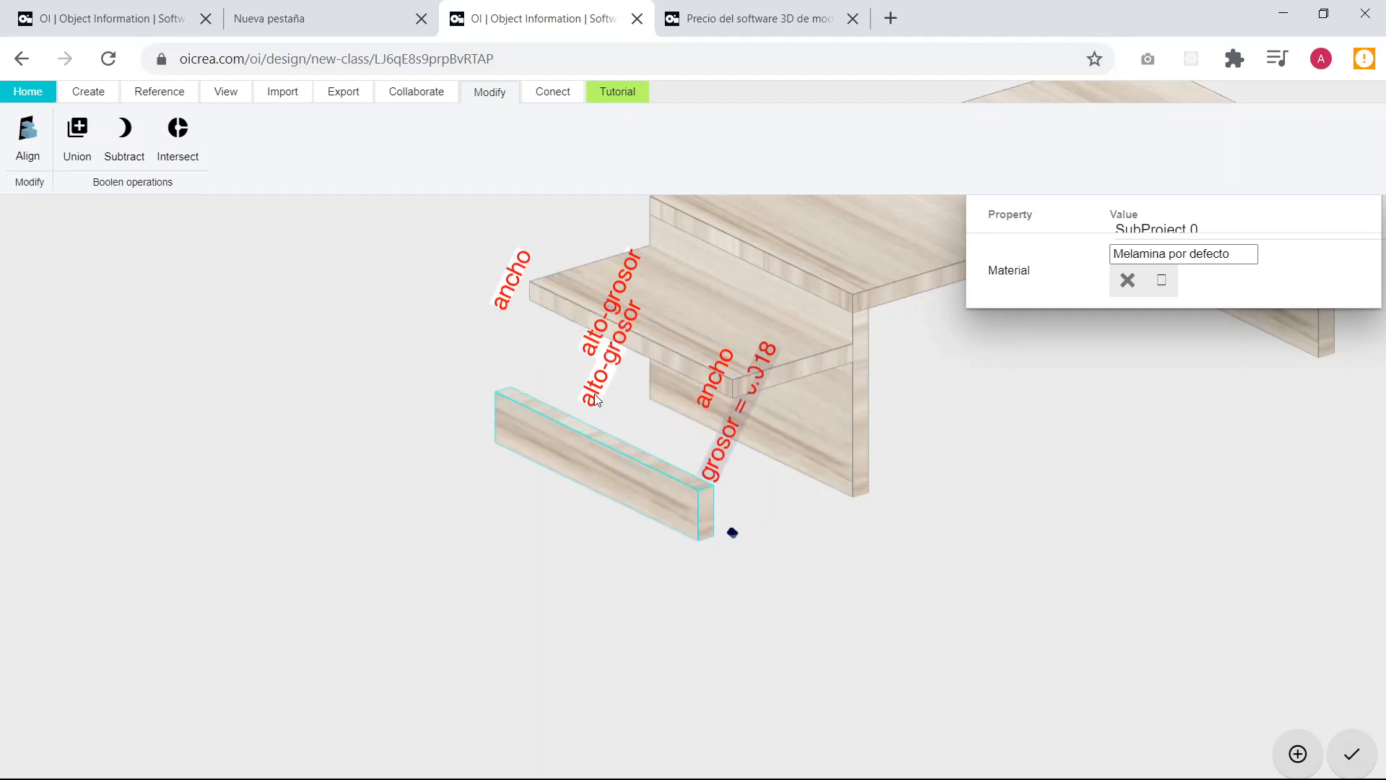
click(788, 511)
Set the low copied board's position to X 0 and Y 0.
click(677, 517)
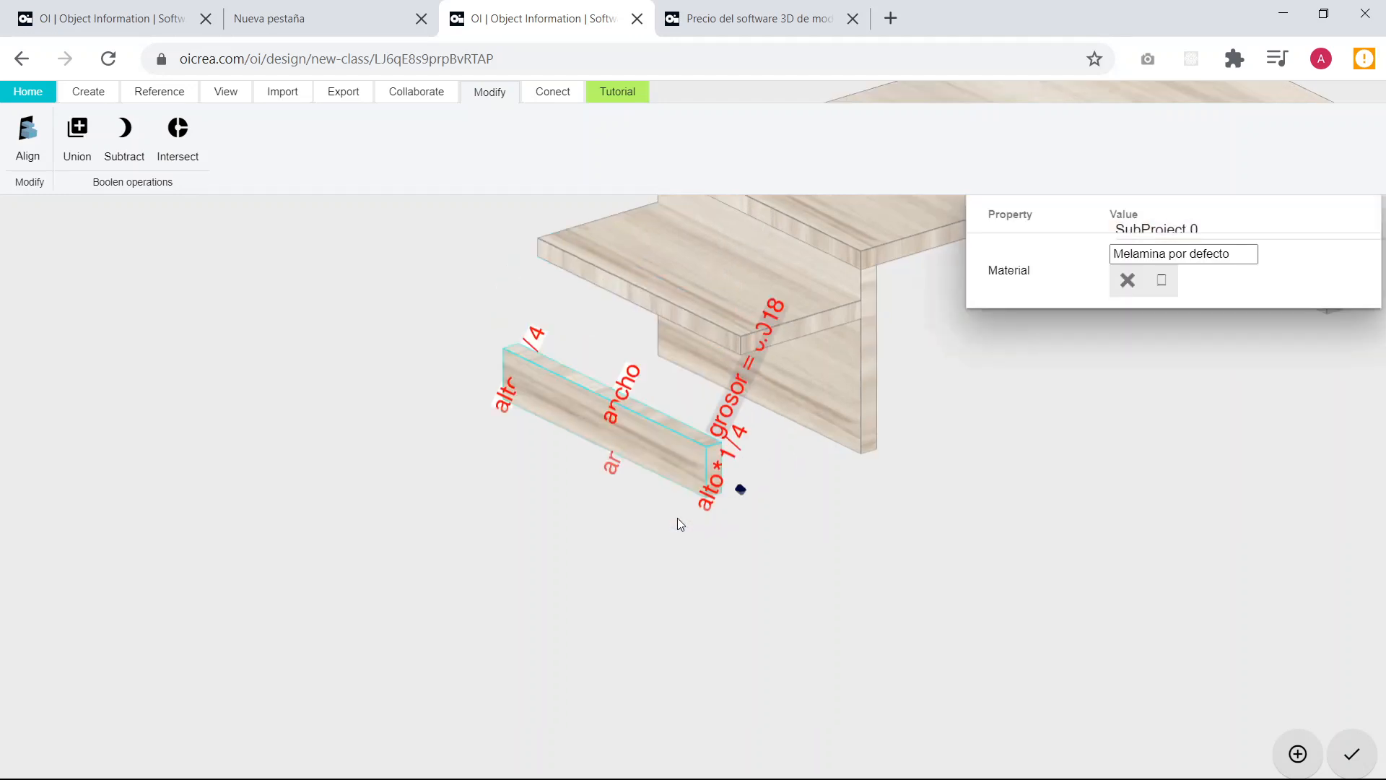
text(0.14)
key(Tab)
text(0)
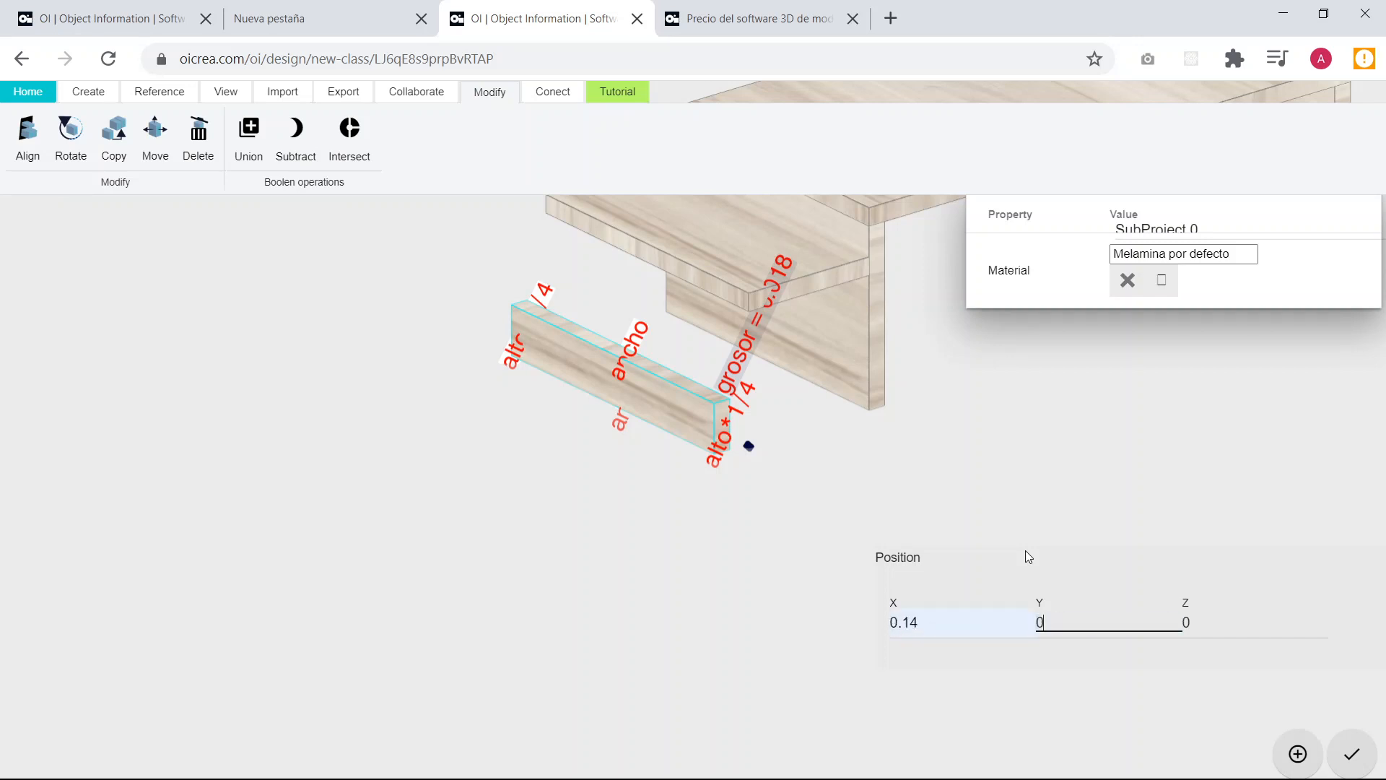
key(Tab)
click(938, 629)
key(ctrl+a)
text(0)
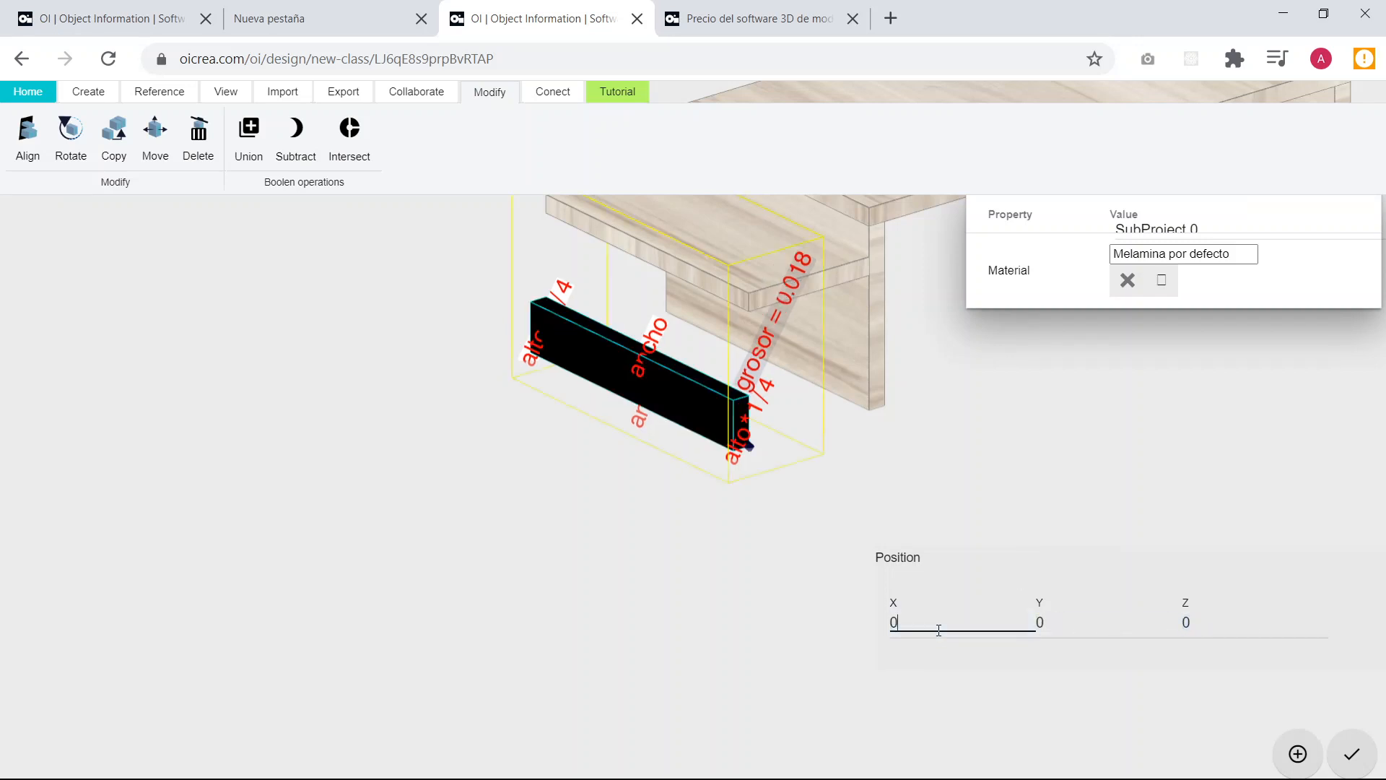
Set the low copied board's Z position to alto*2/3.
click(717, 501)
drag(723, 495, 779, 464)
click(726, 419)
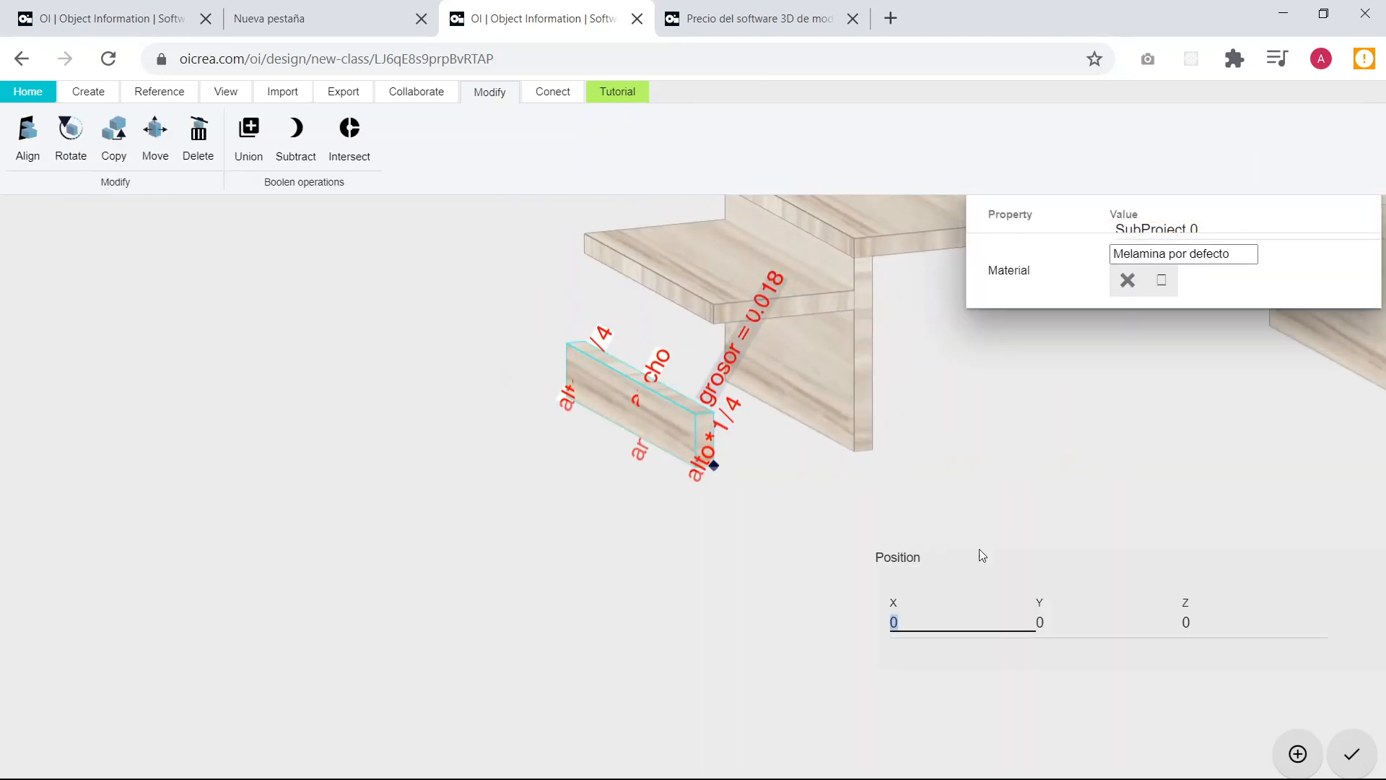
click(1223, 629)
key(BackSpace)
text(alto*2/3)
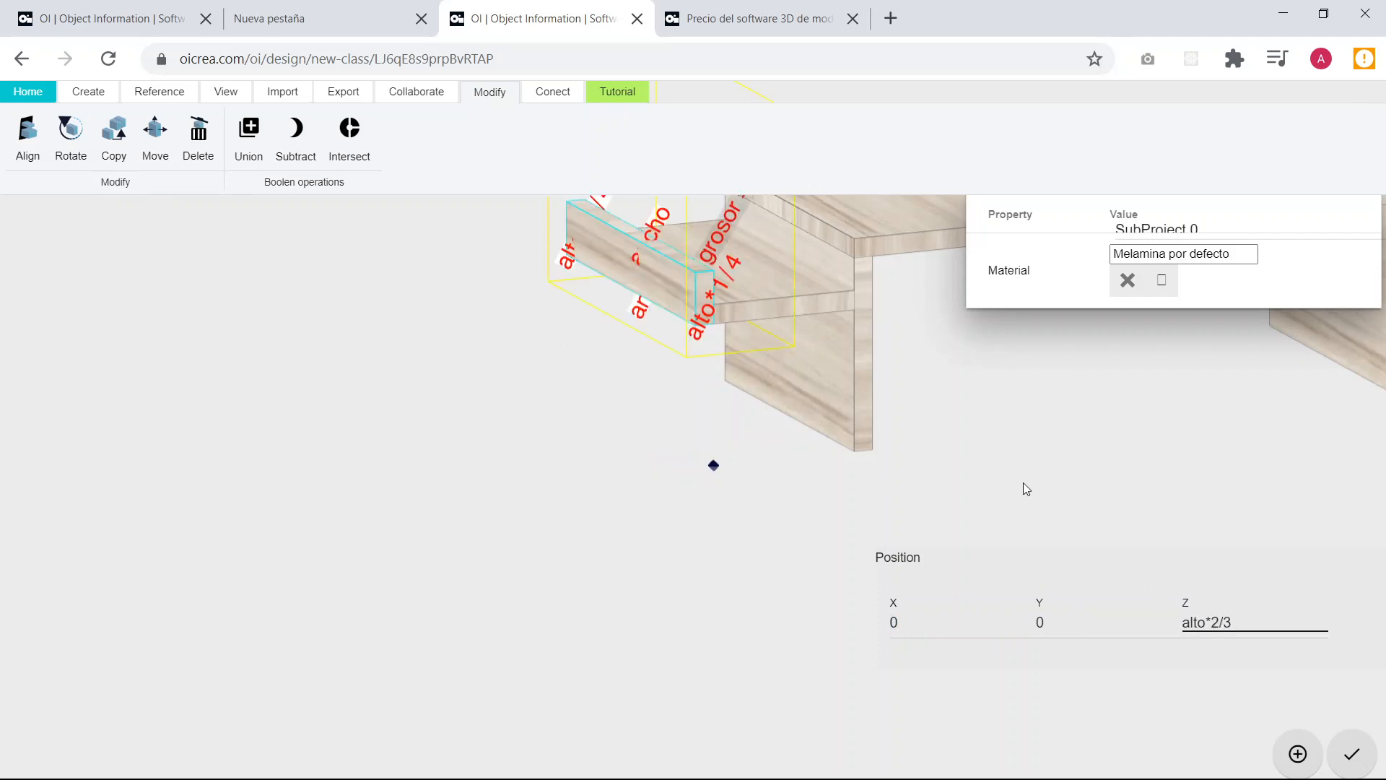
Raise the low board by one board thickness by setting its Z position to alto*2/3+grosor.
click(468, 400)
drag(737, 458, 691, 251)
click(692, 246)
drag(683, 383, 743, 548)
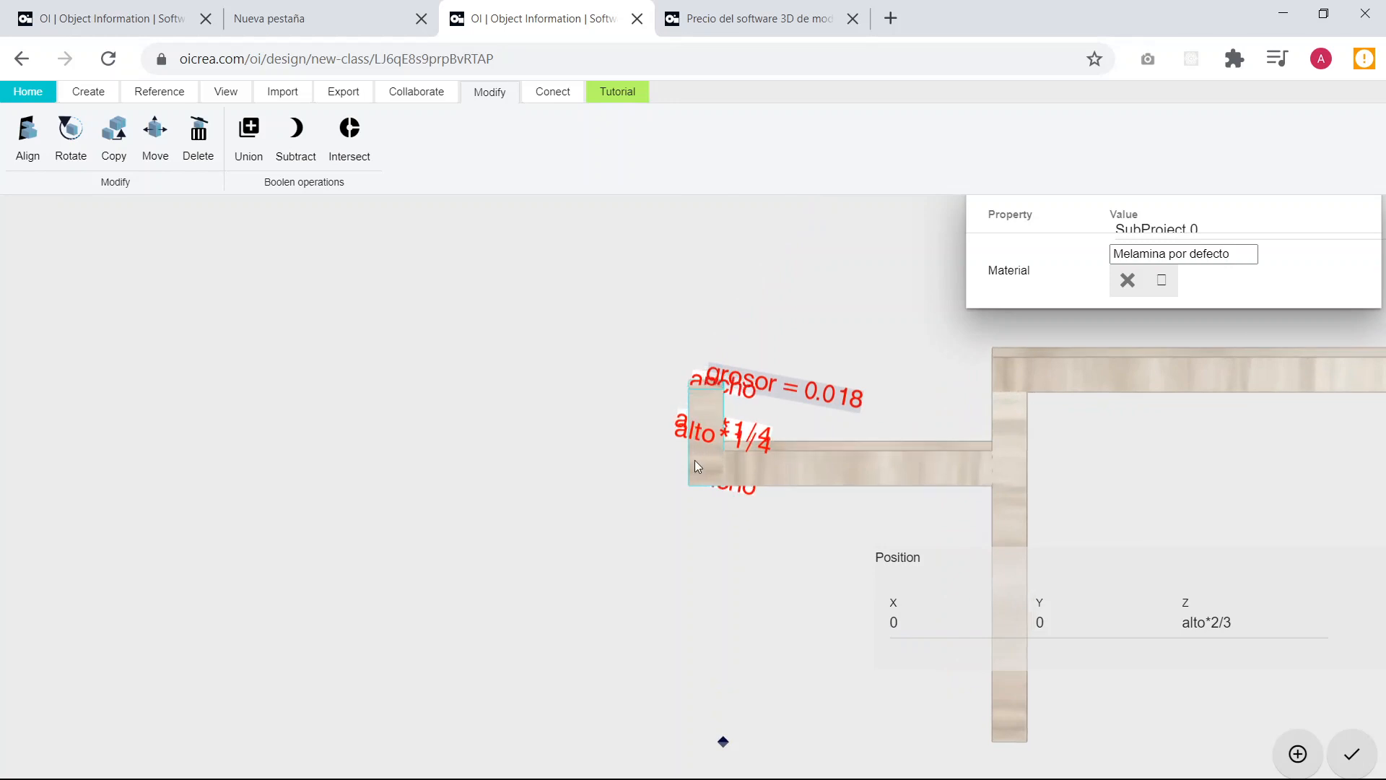
drag(706, 507, 738, 535)
click(1275, 623)
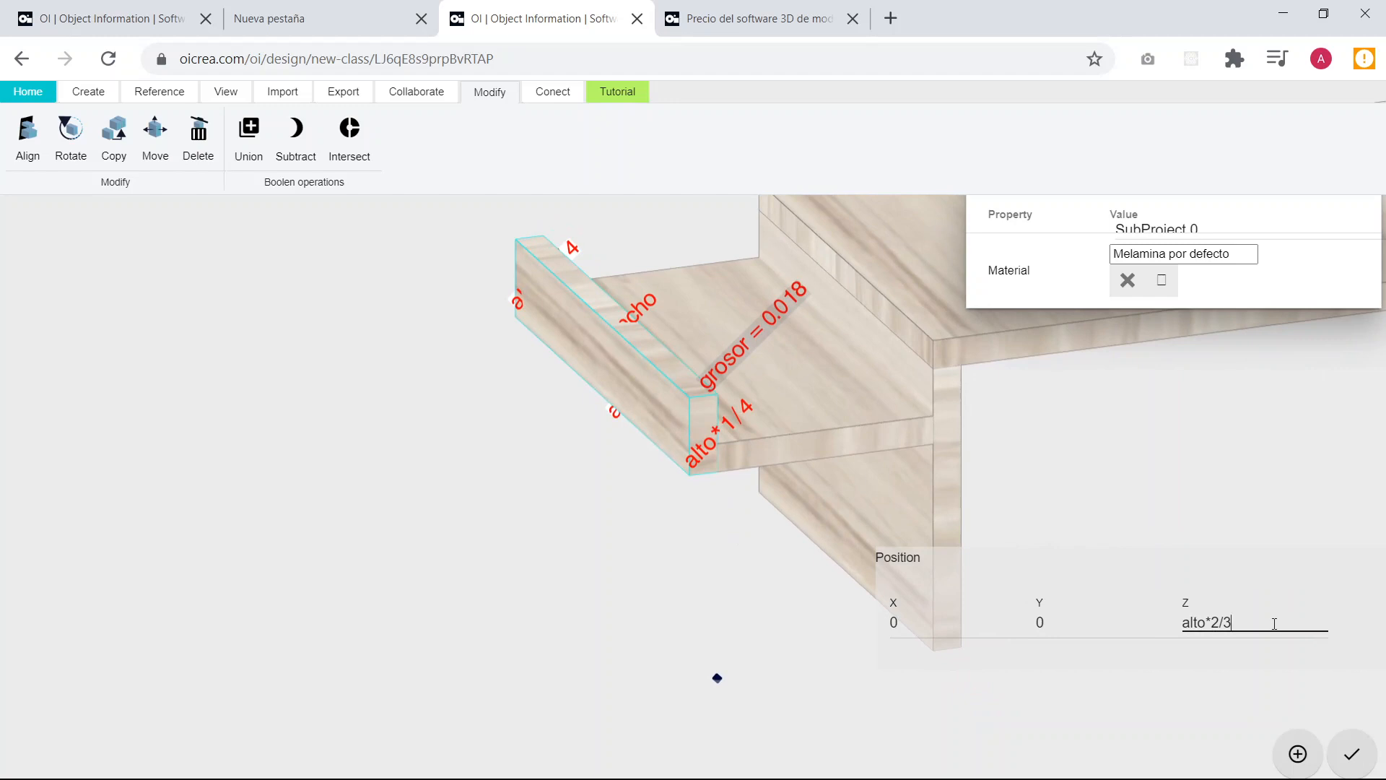
text(+grosor)
Set the low board's X position to +grosor to place it on the side shelf's outer edge, and deselect it.
click(916, 625)
key(BackSpace)
text(+groso)
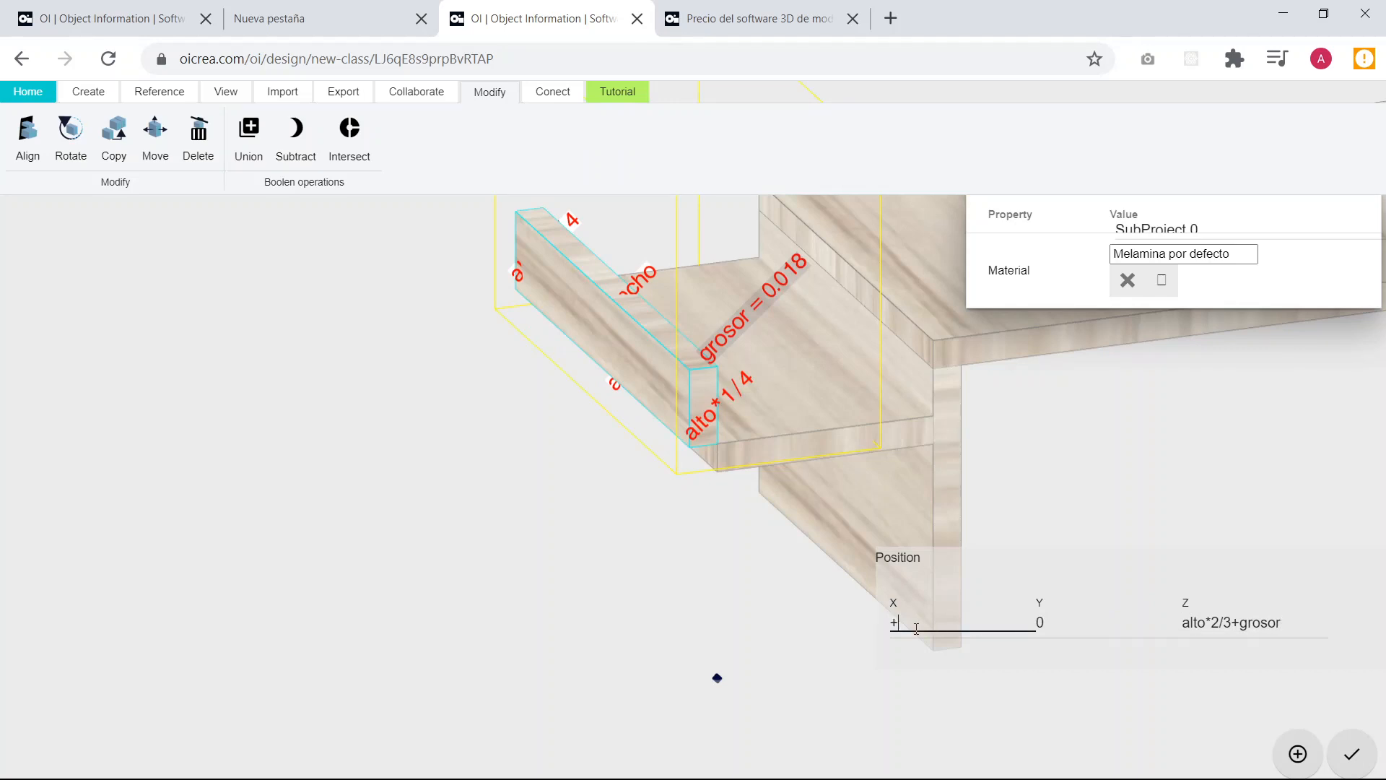
text(r)
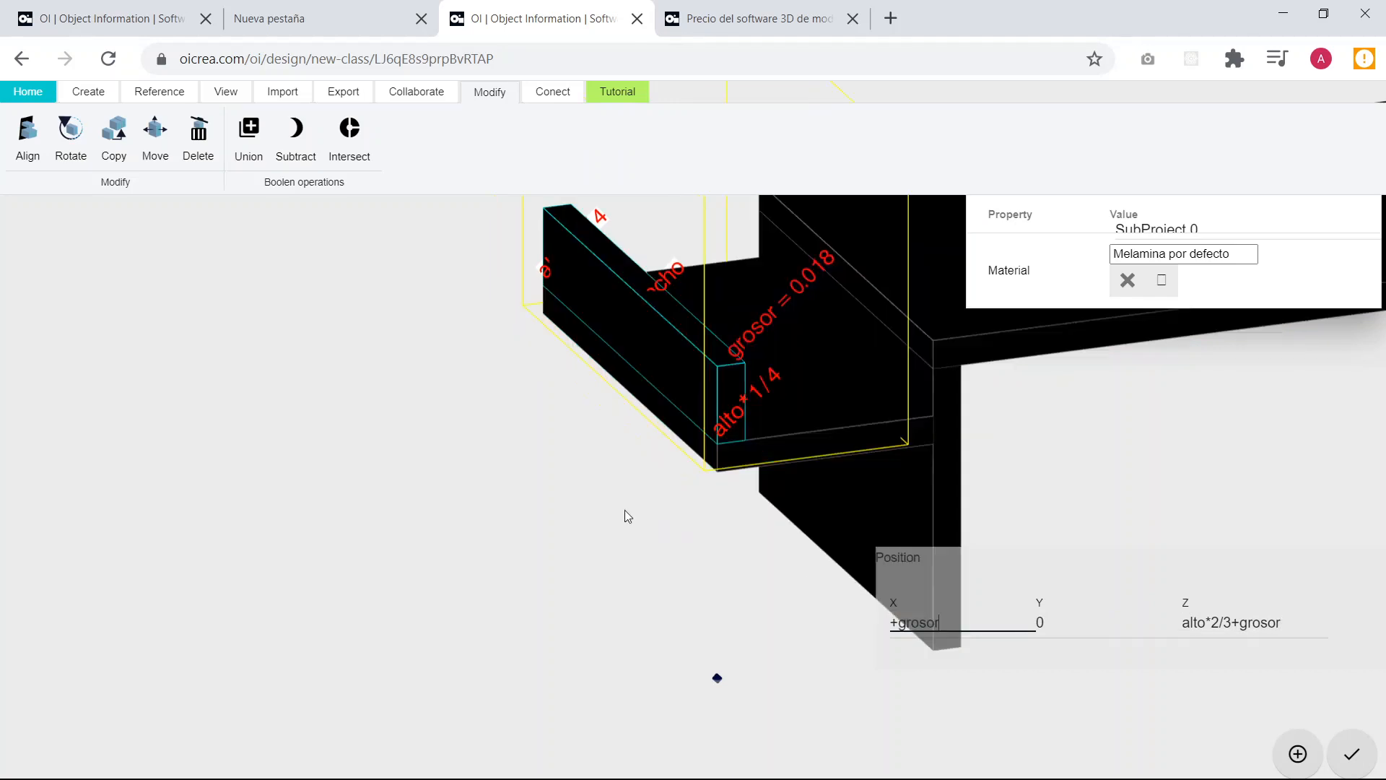
click(624, 511)
drag(622, 512, 797, 397)
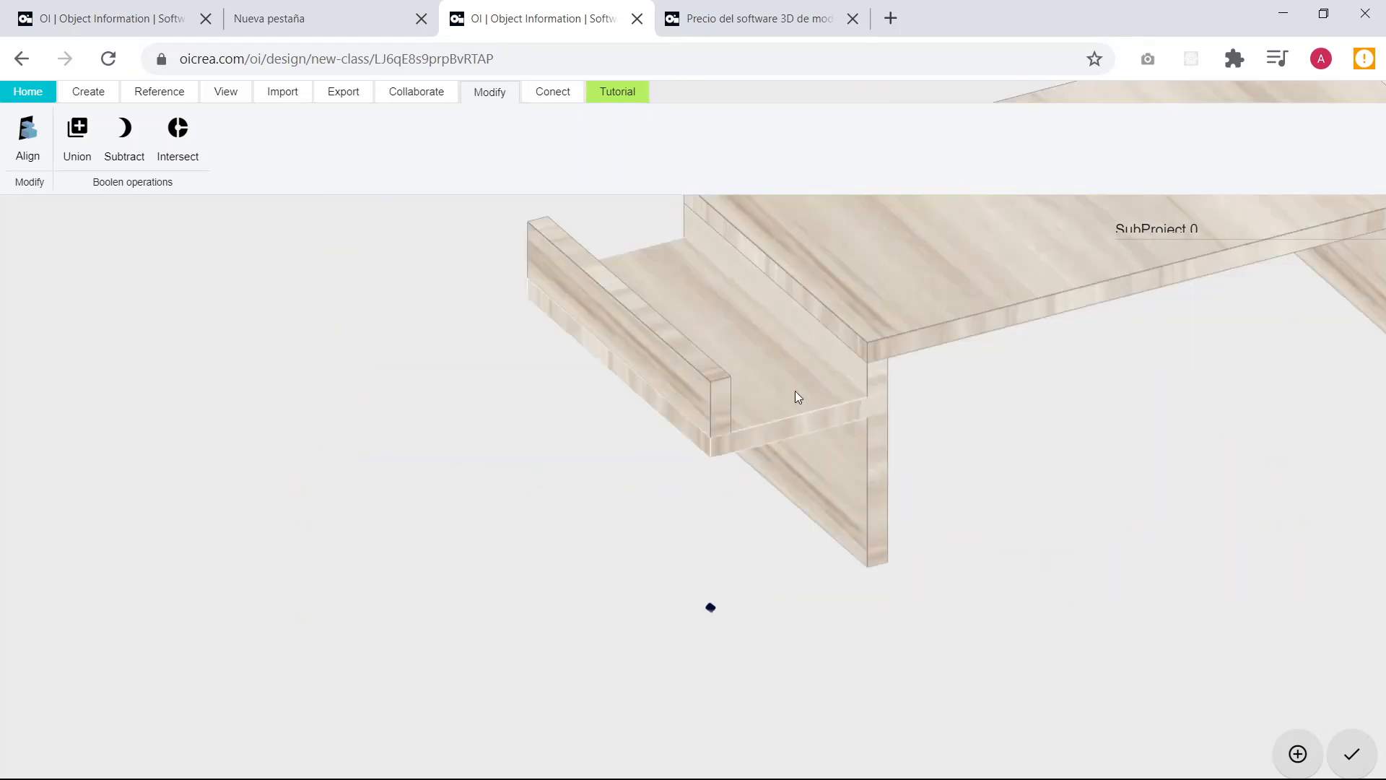
Copy the shelf's edge board to a free spot just beyond the shelf's outer side, and deselect it.
click(707, 392)
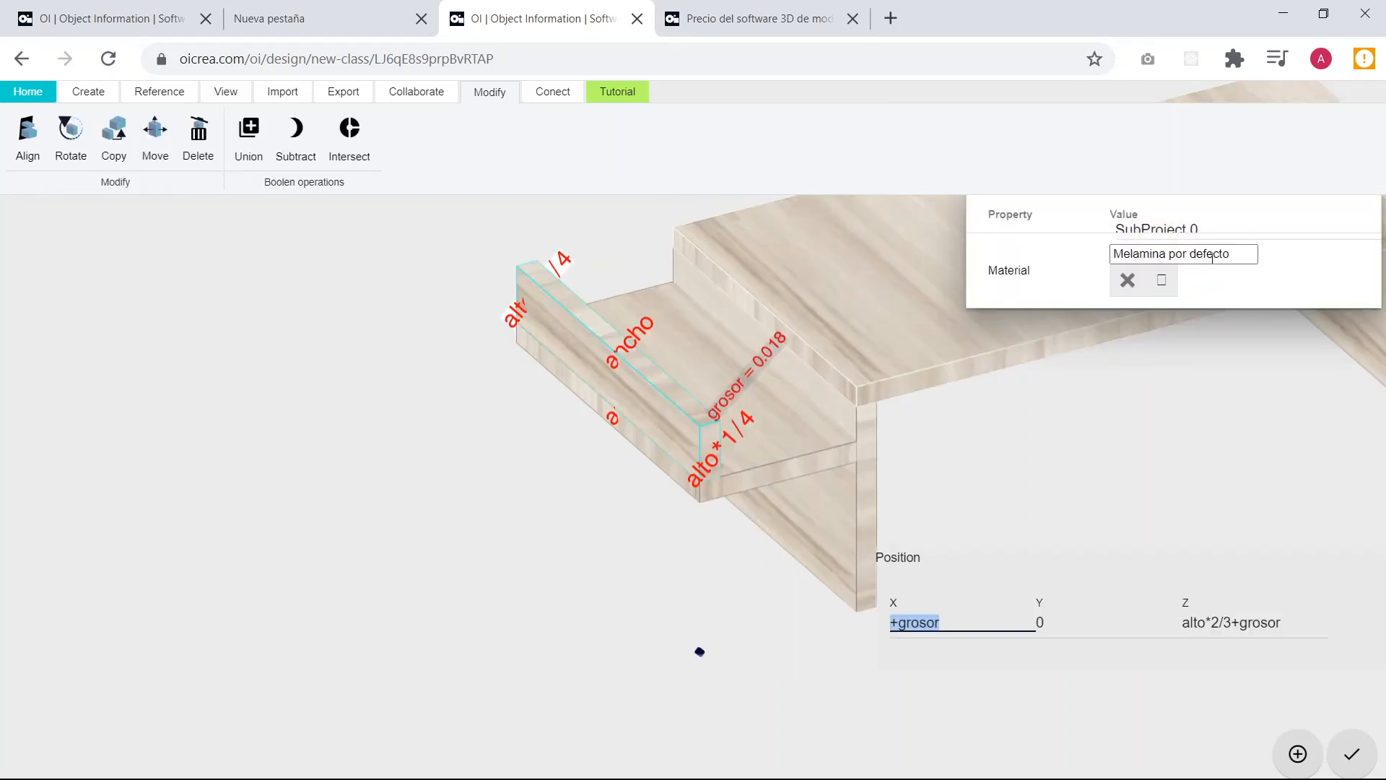
drag(976, 482, 695, 468)
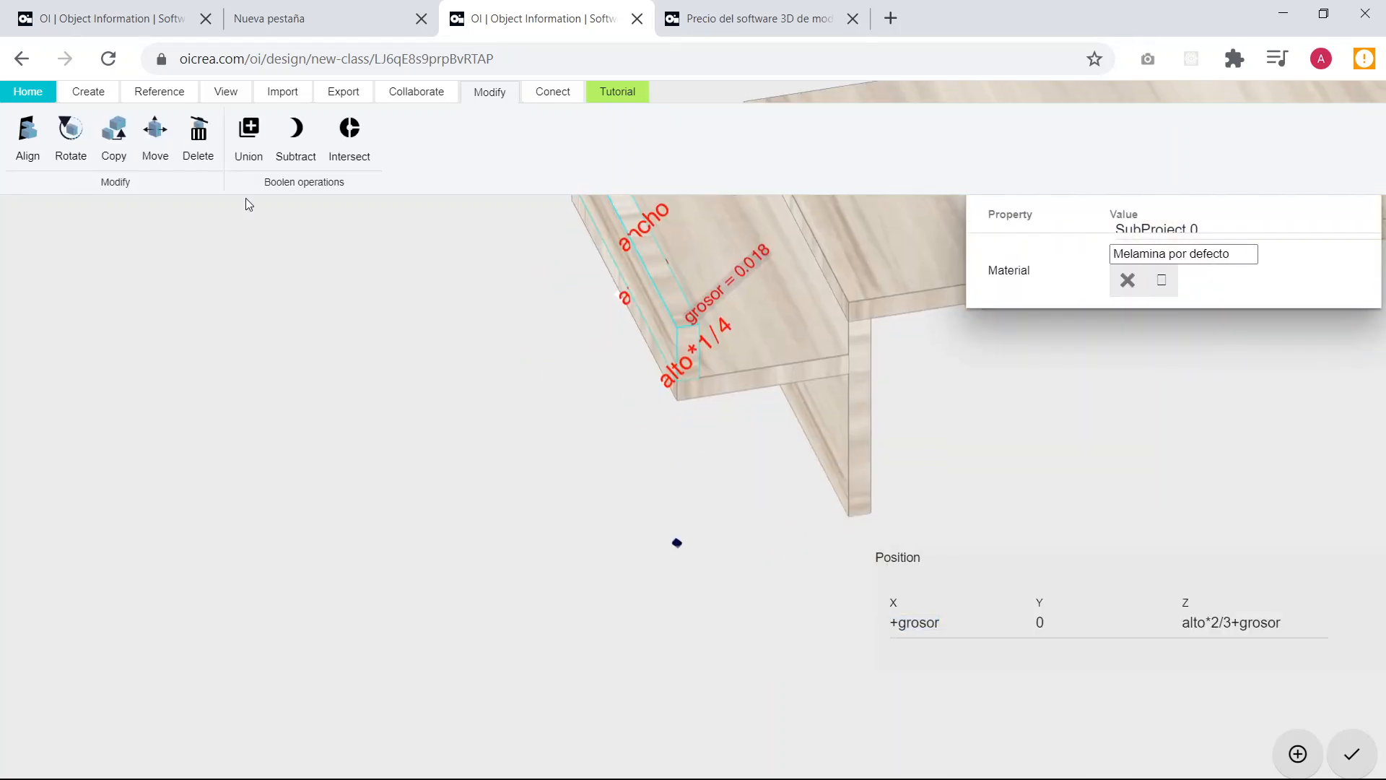
click(120, 149)
click(686, 505)
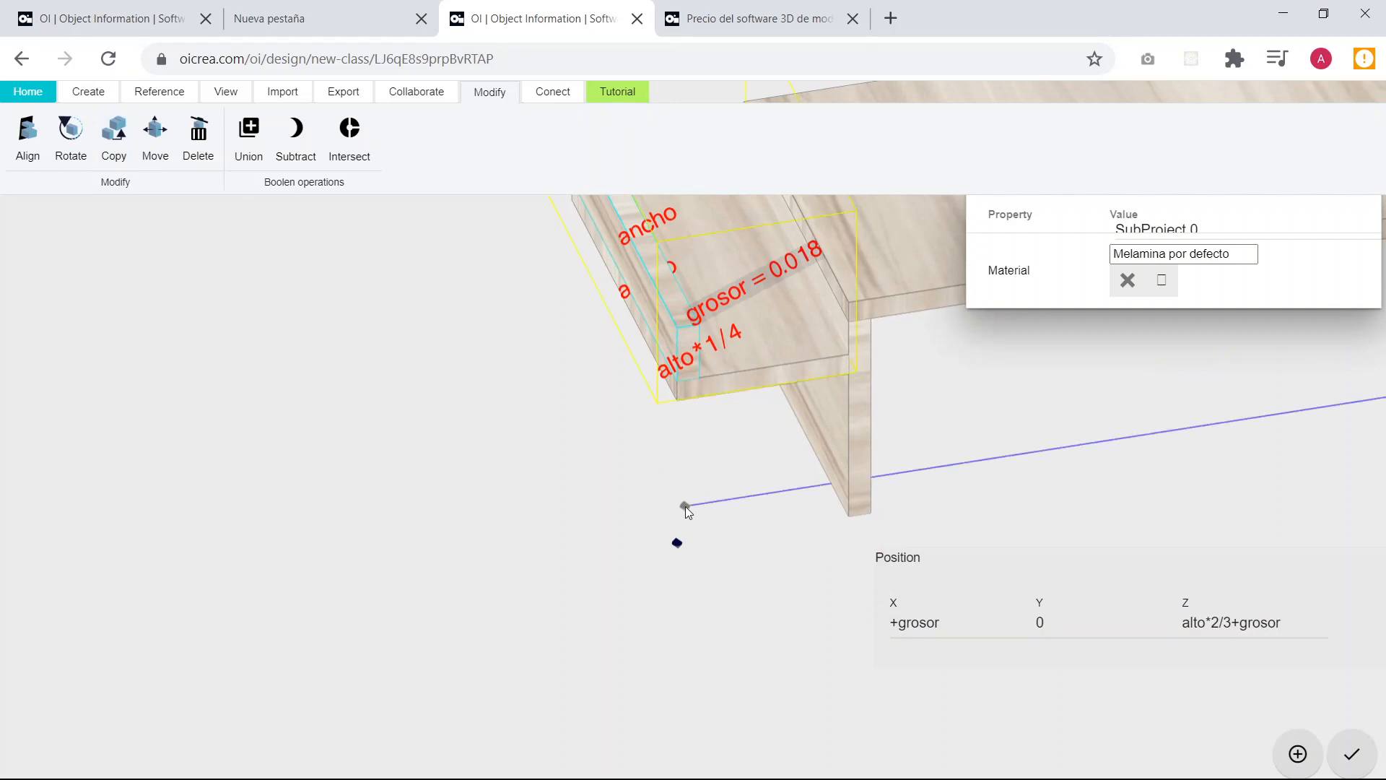
click(554, 528)
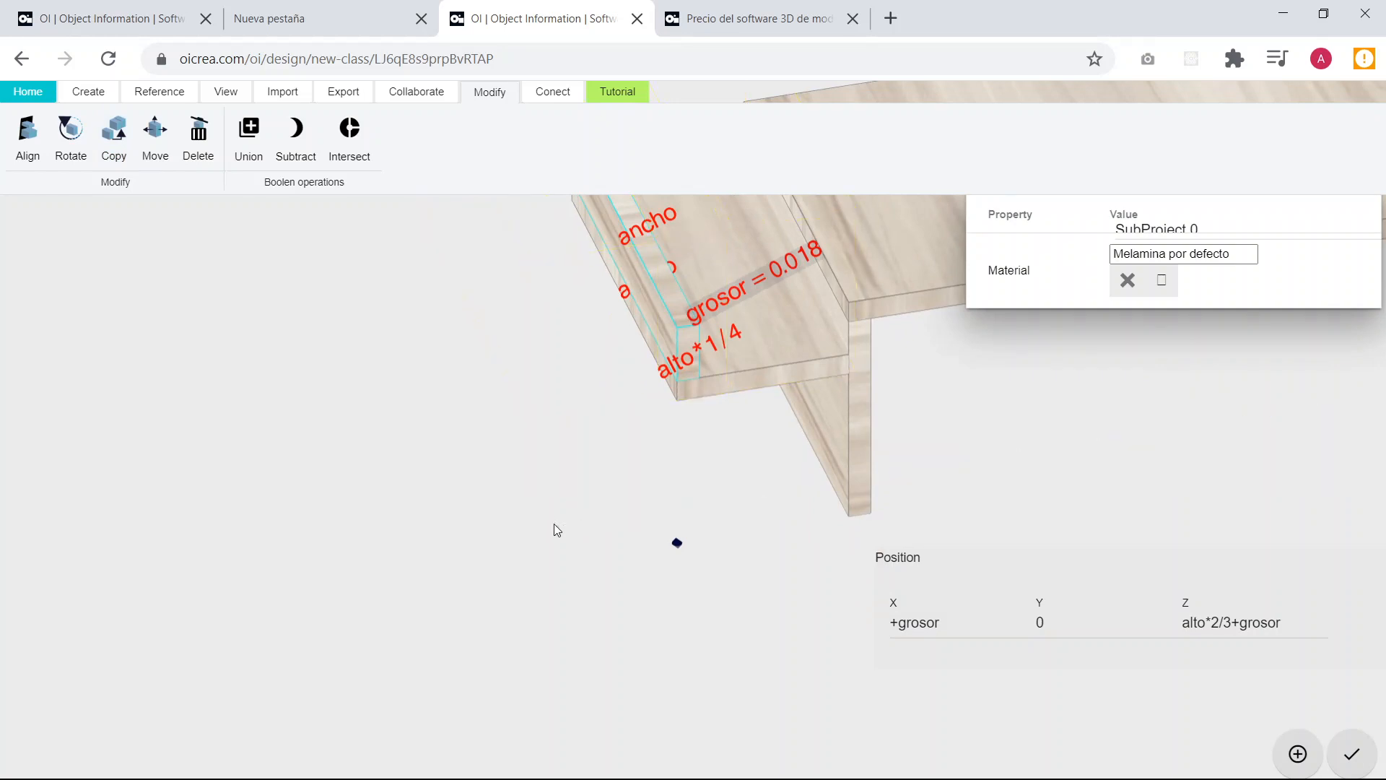
drag(555, 529, 576, 526)
click(551, 488)
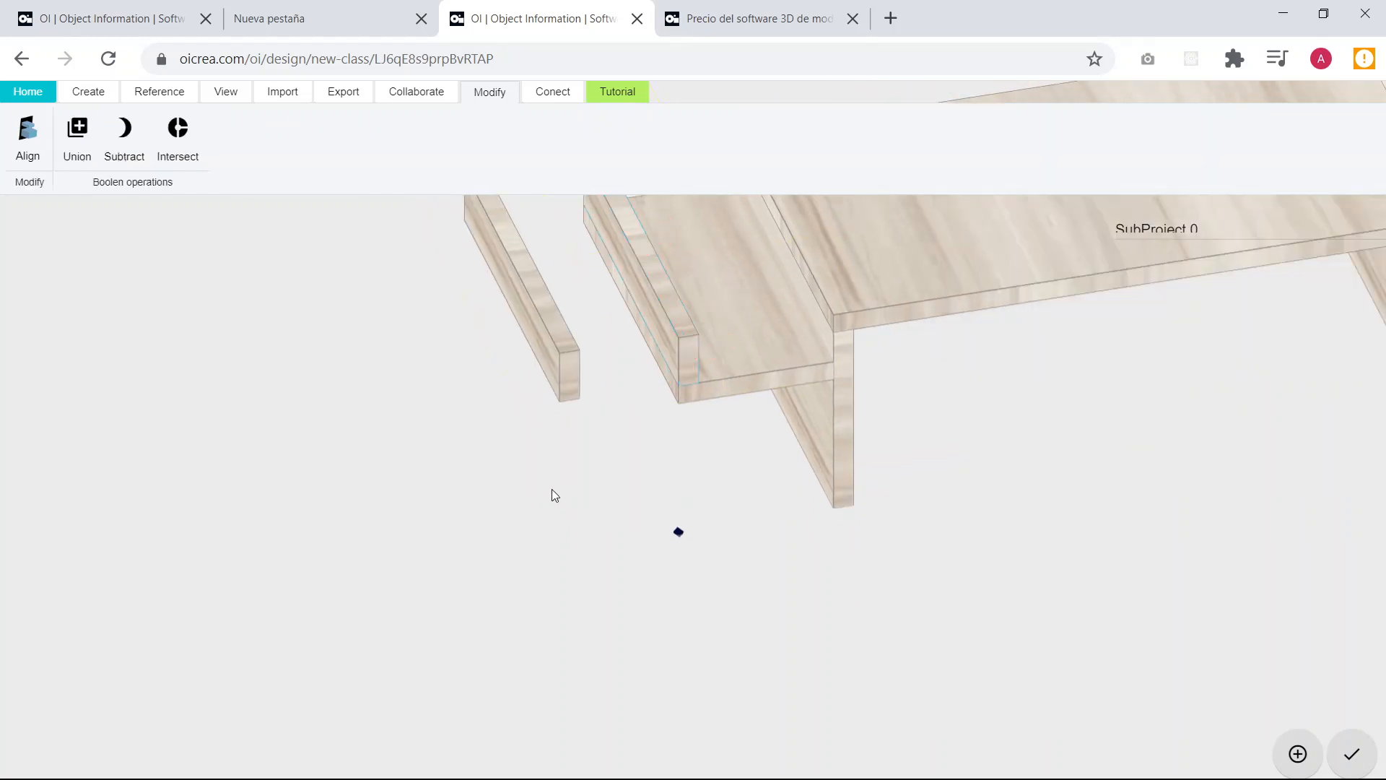
Align the broad face of the new edge board copy with the shelf's front face so it runs parallel to the tabletop's front edge.
click(553, 368)
drag(549, 422, 583, 479)
click(635, 545)
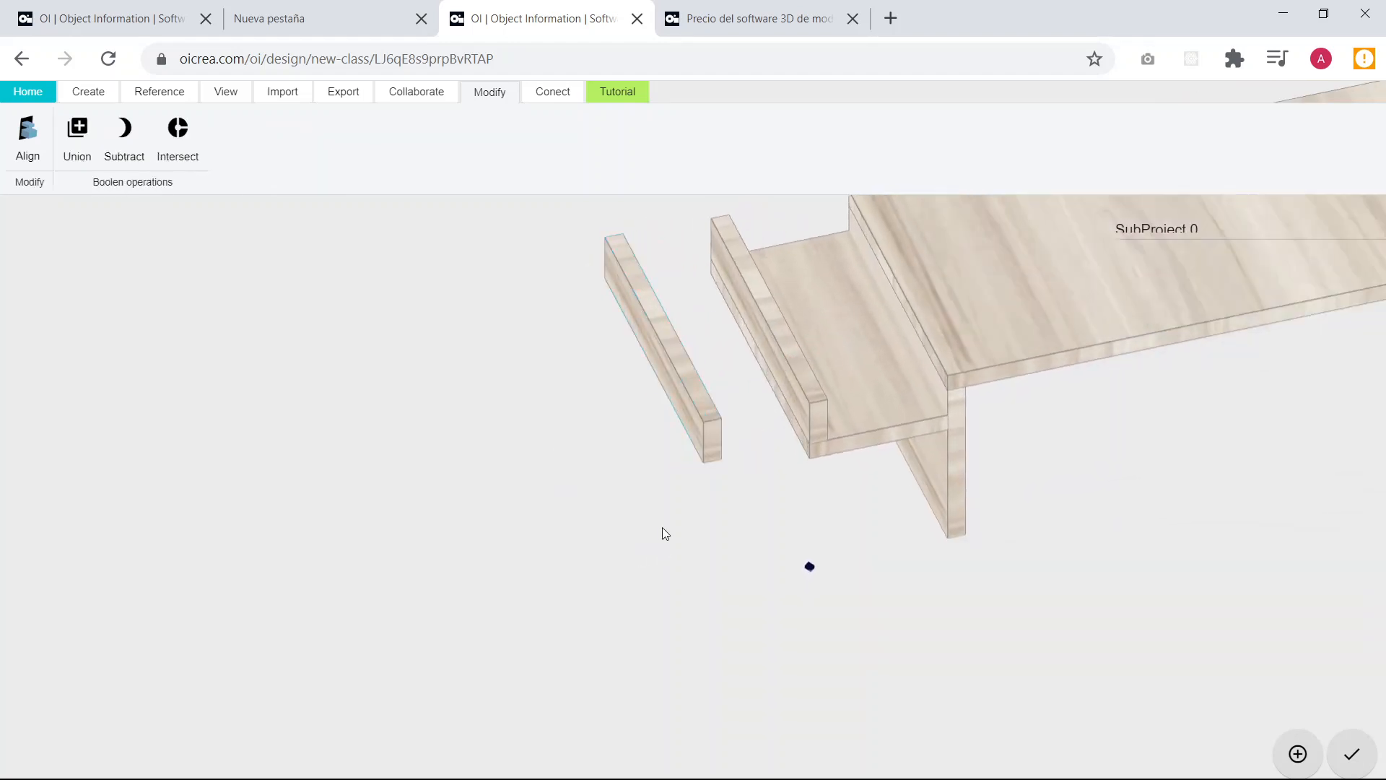
drag(662, 527, 659, 474)
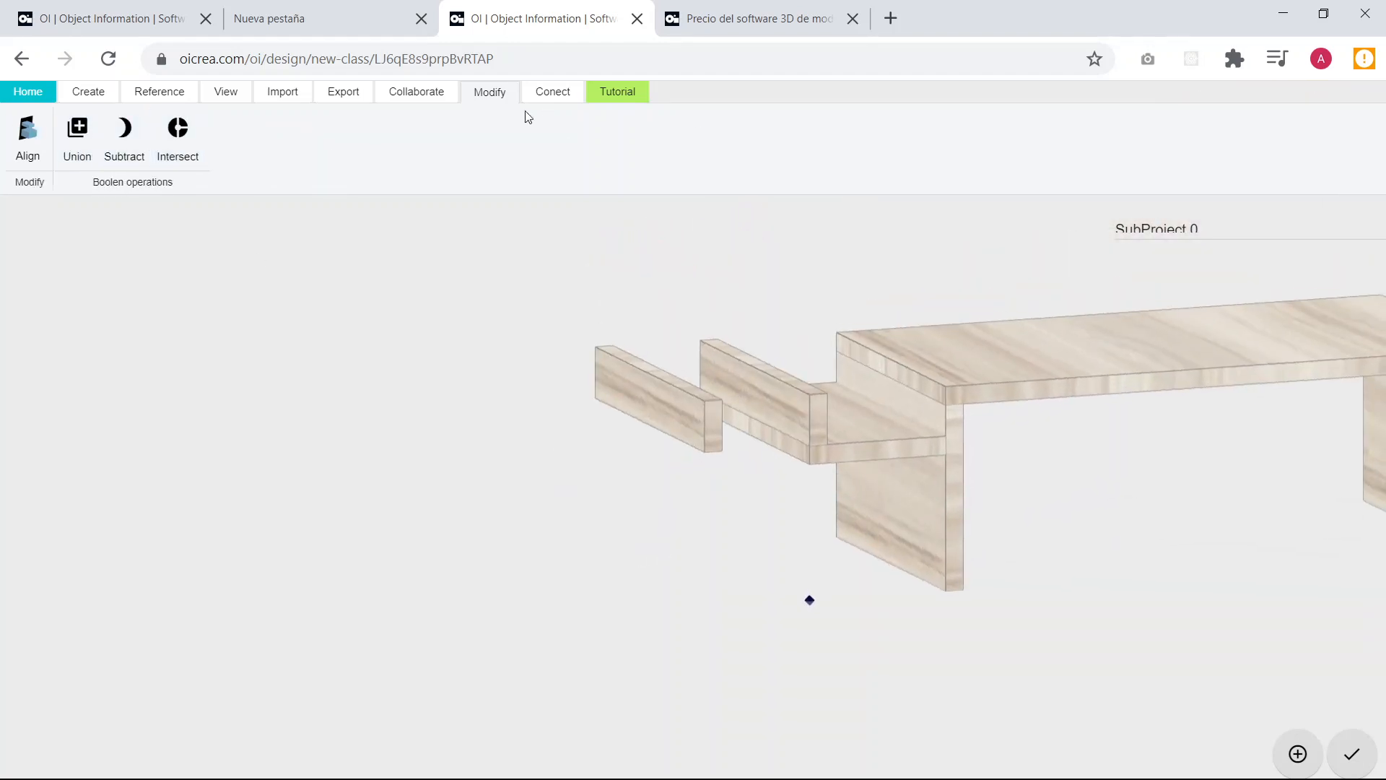
click(28, 144)
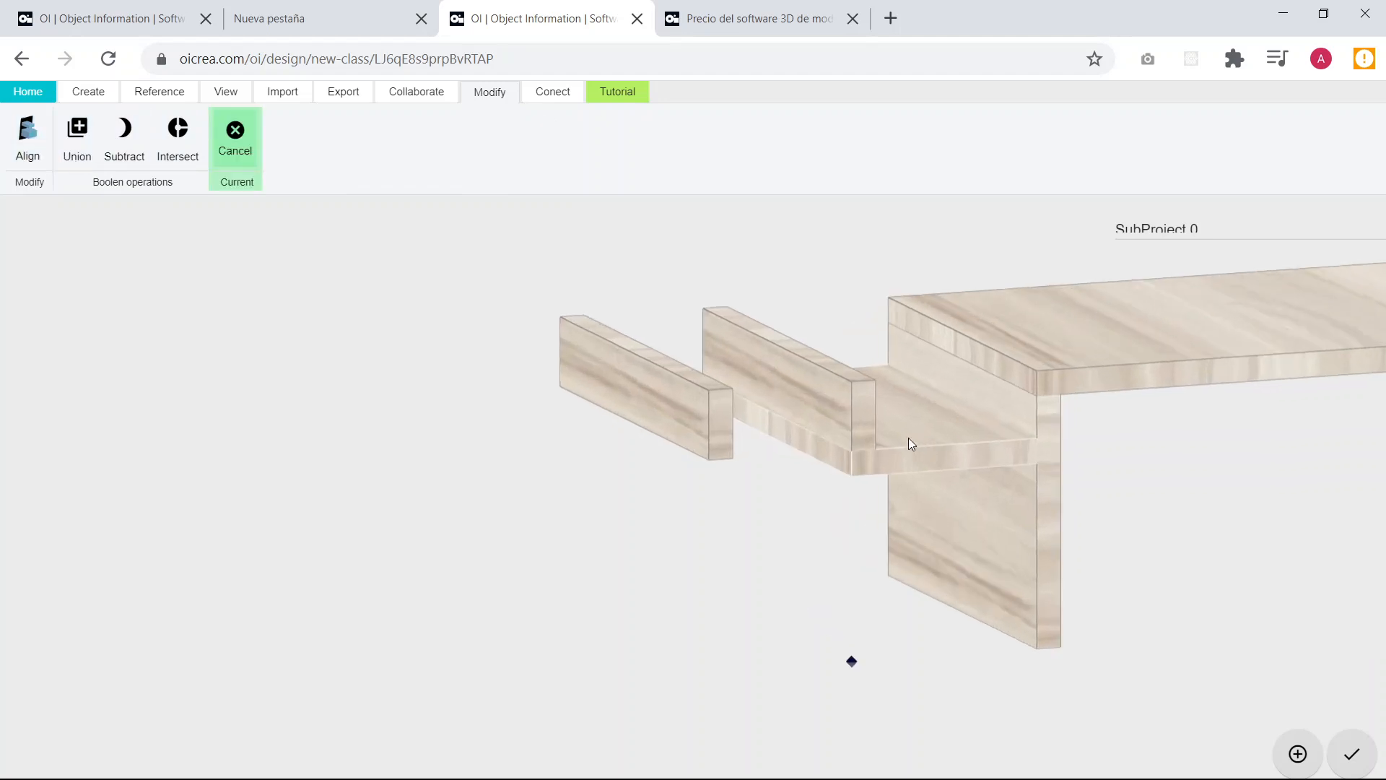
click(624, 380)
scroll(564, 475, down, 5)
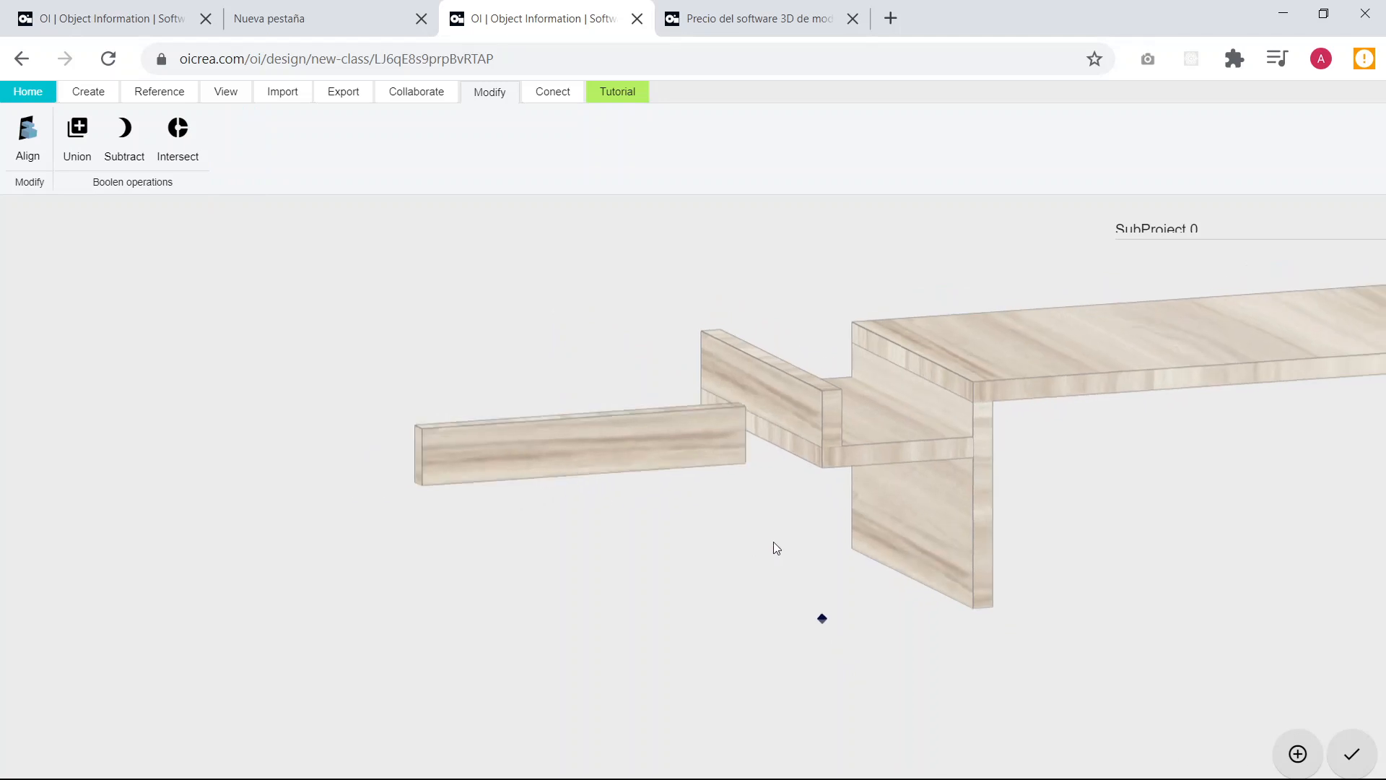
drag(774, 547, 800, 590)
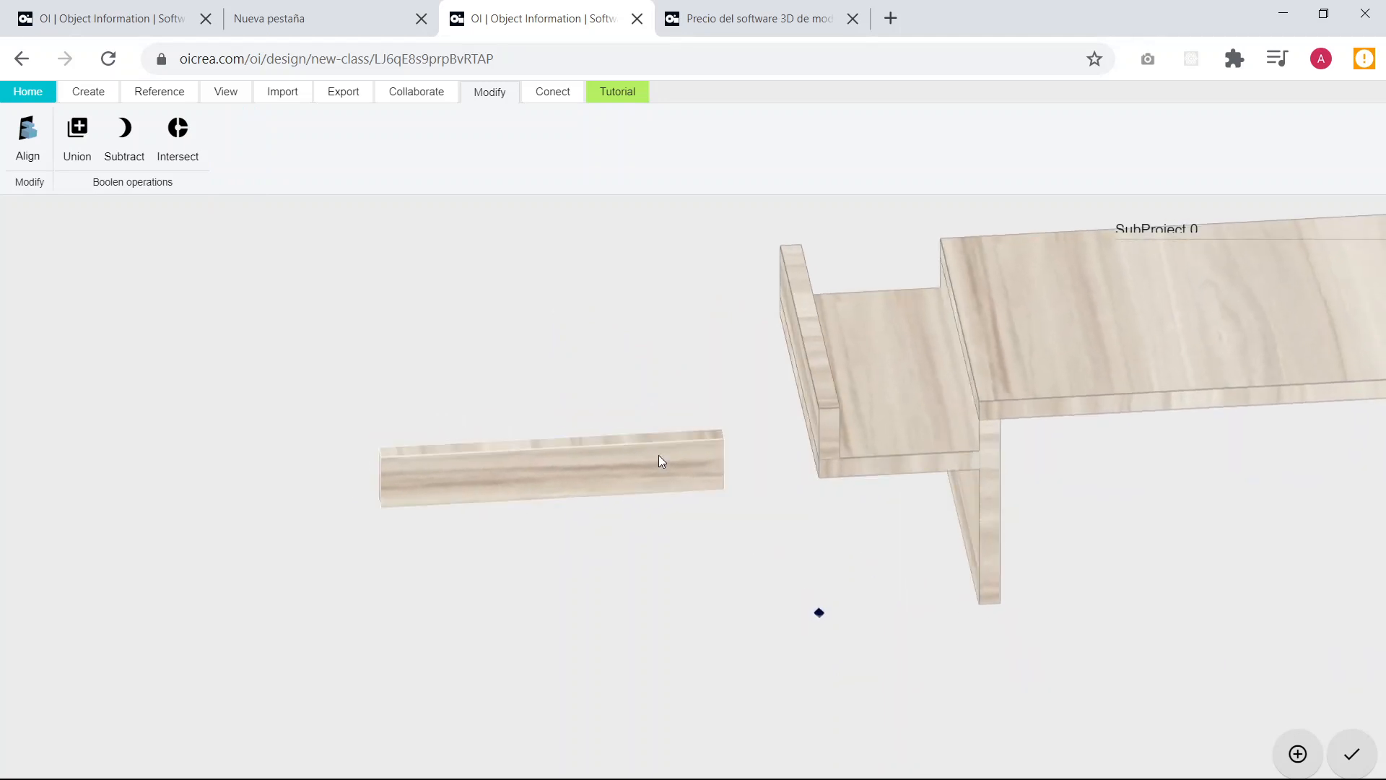
Open the ancho length of the aligned board copy for editing.
click(626, 452)
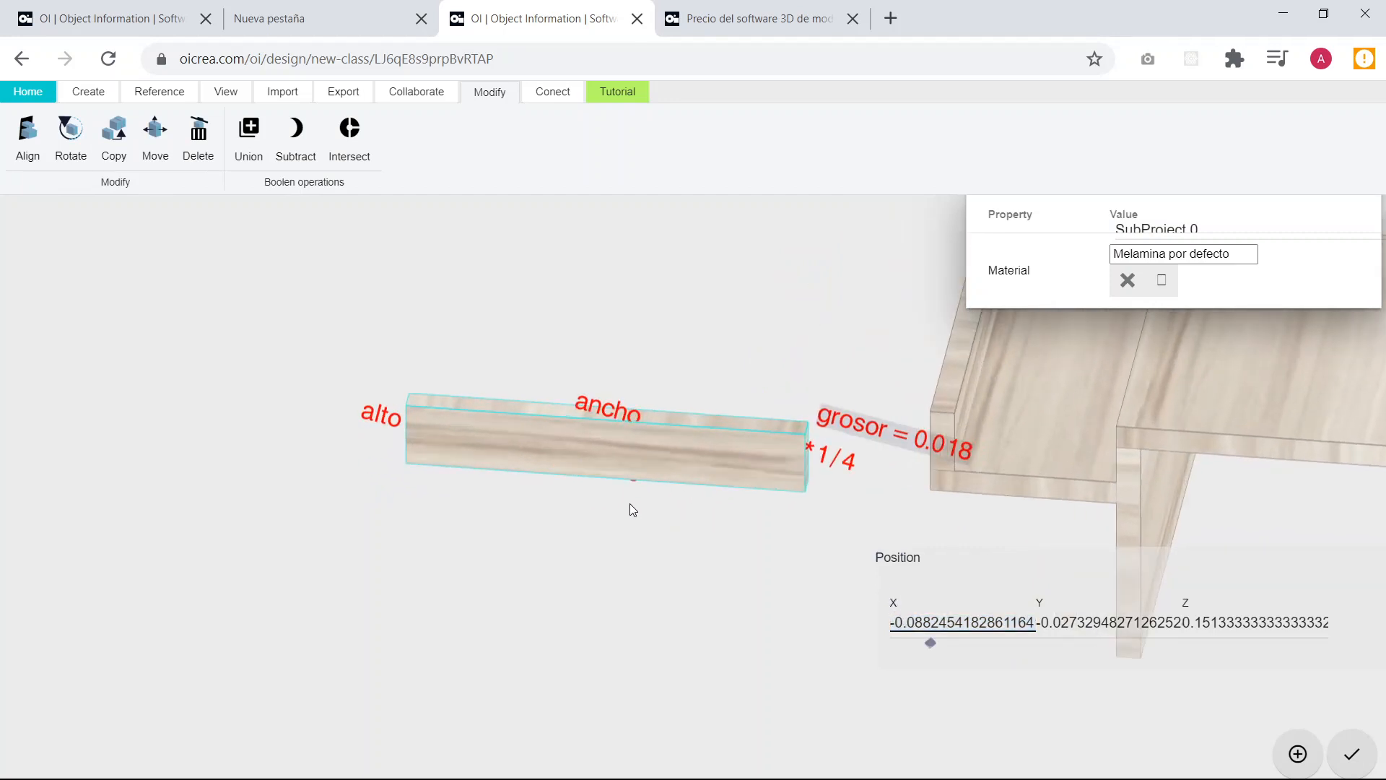
drag(652, 484, 628, 438)
click(594, 423)
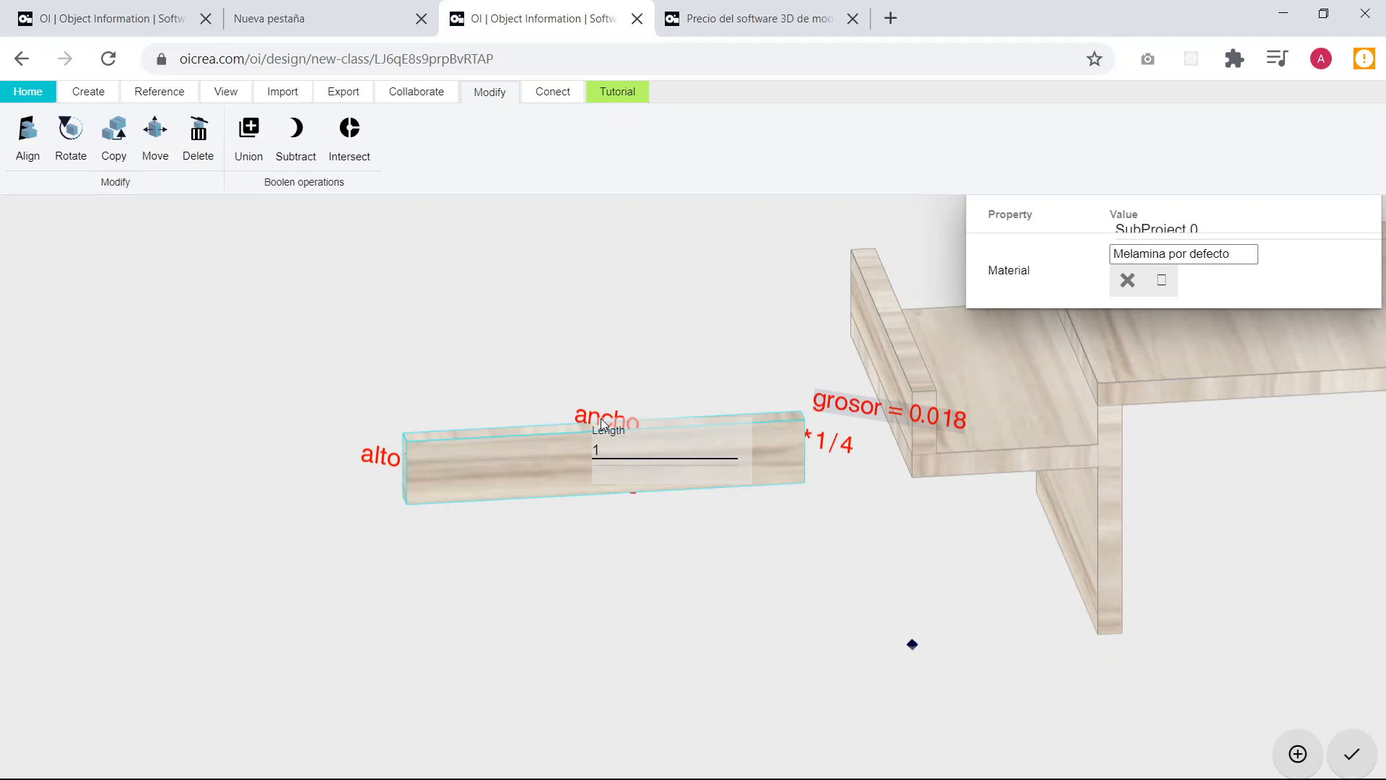
Set the upper ancho length of the aligned board copy to largo*1/5-grosor.
key(Left)
key(Left)
key(Left)
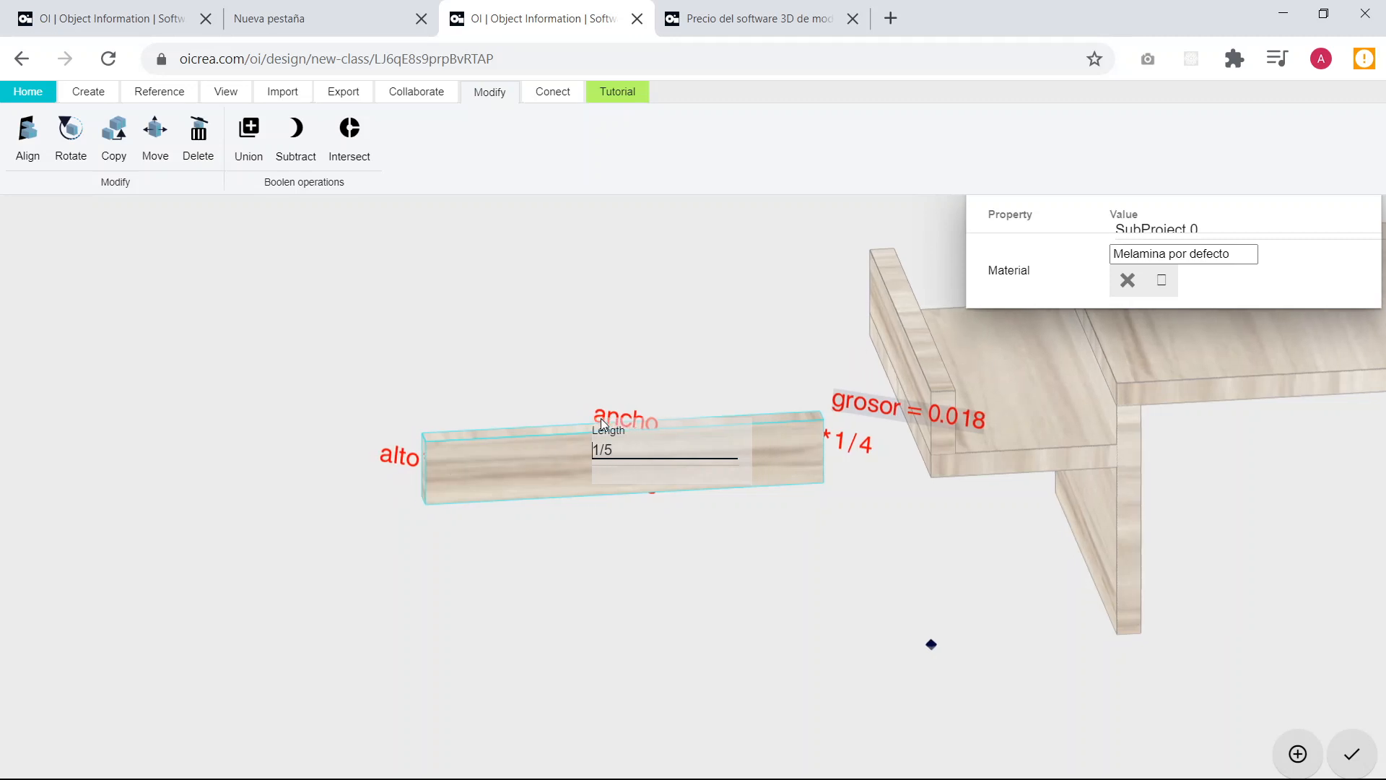
text(*)
key(Right)
key(Right)
key(Right)
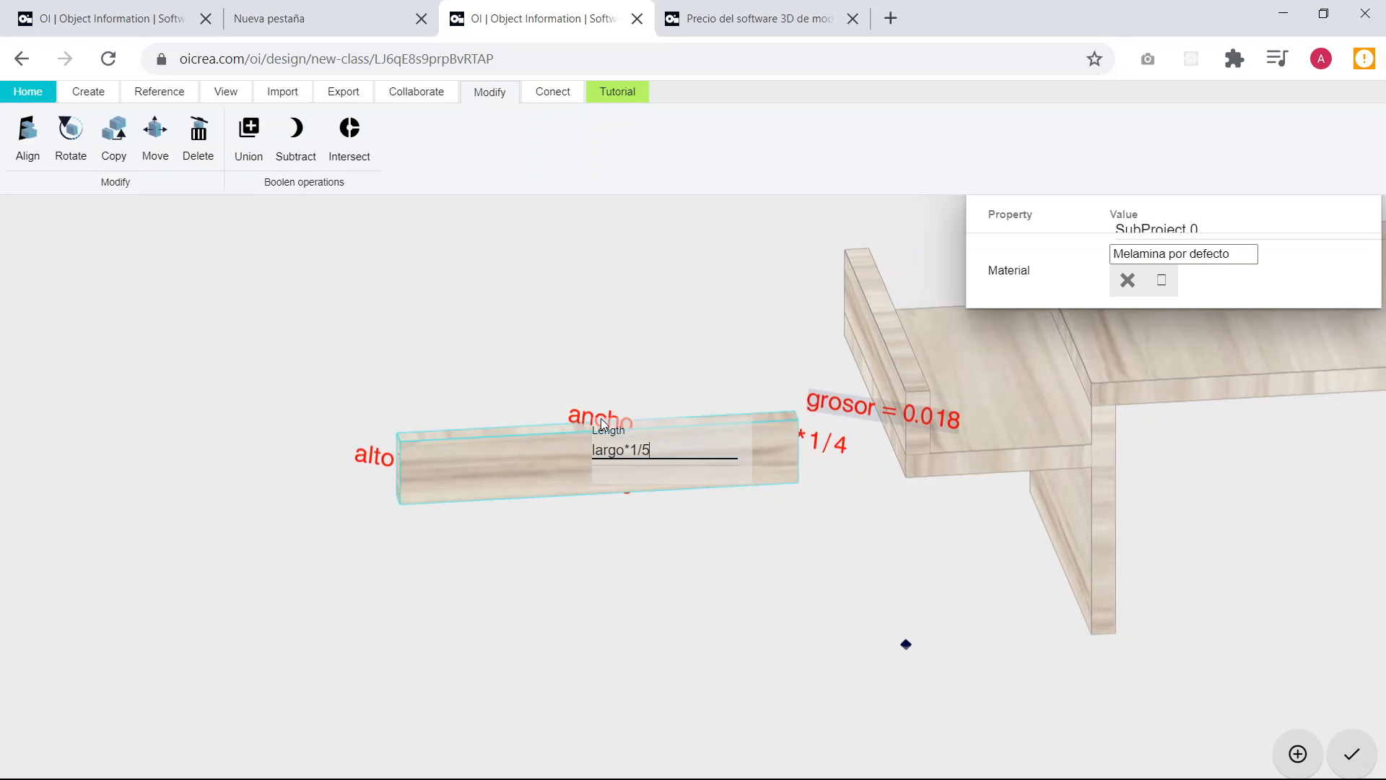
text(-grosor)
key(Return)
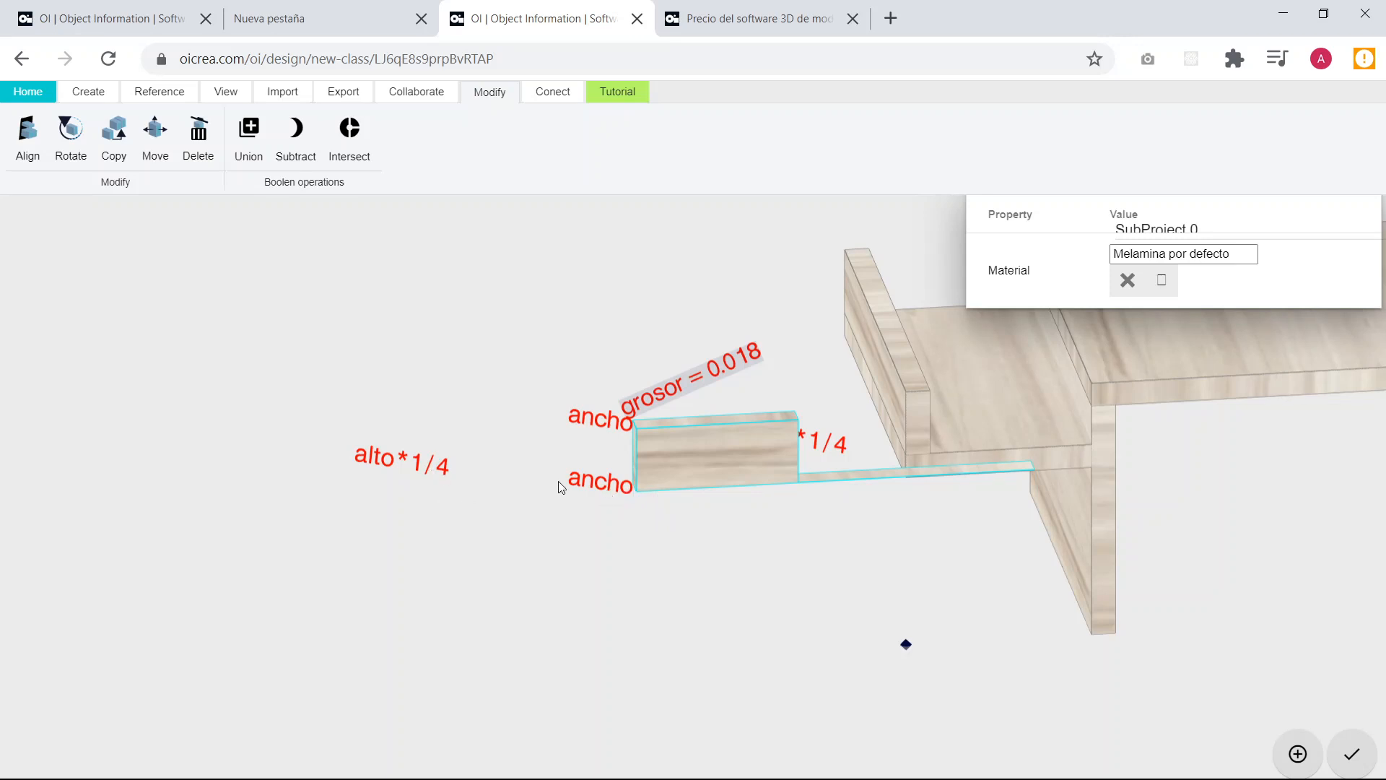
Set the remaining lower ancho length of the board copy to largo*1/5-grosor as well.
click(600, 487)
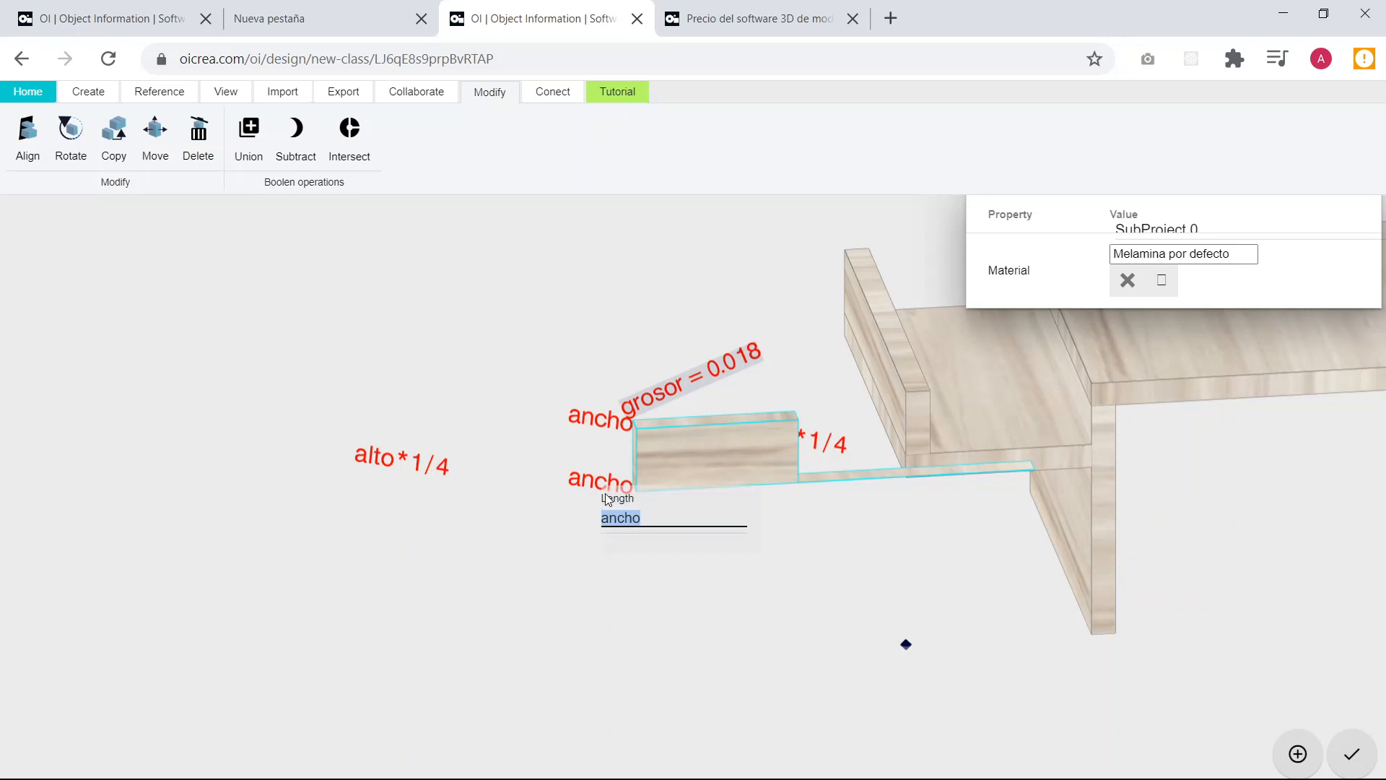
text(la)
key(BackSpace)
key(BackSpace)
text(largo*1/5-grosor)
key(Return)
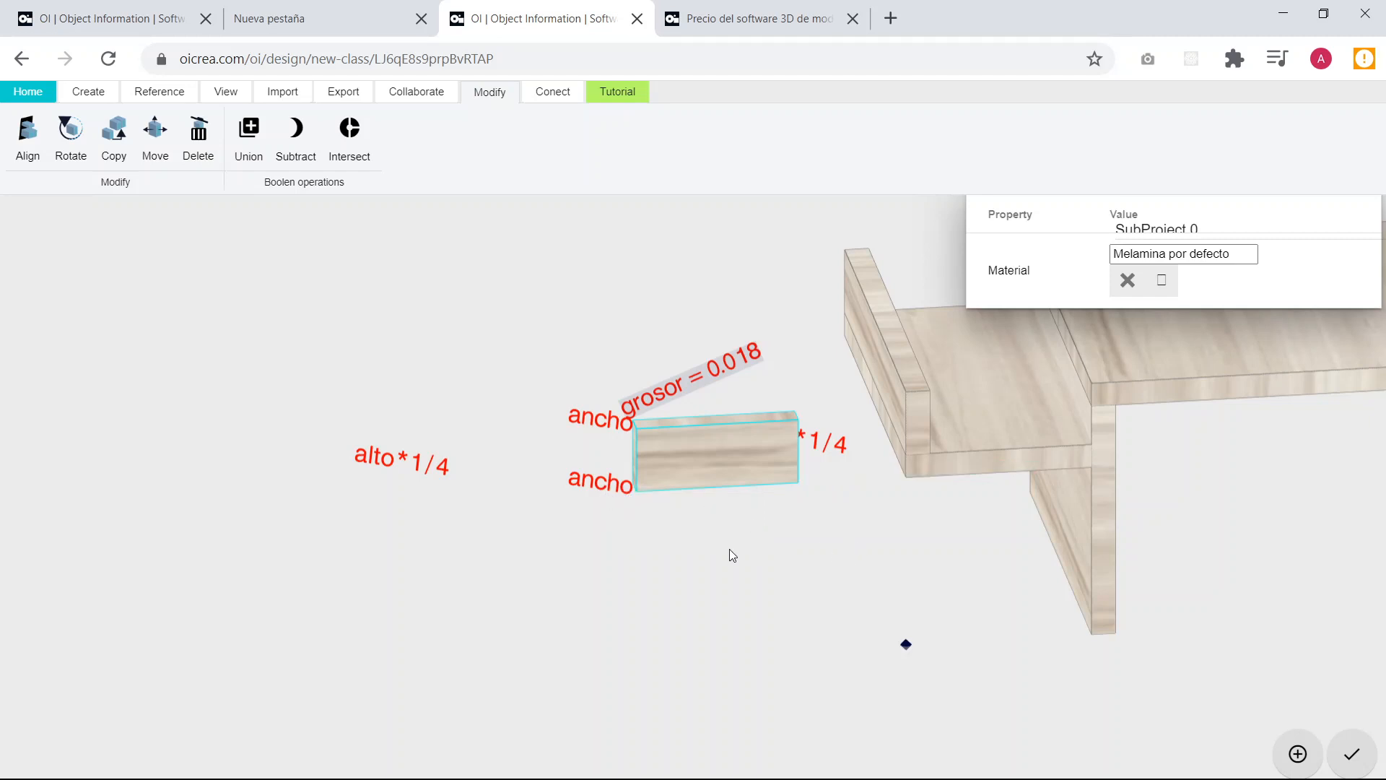
Select the shortened board by its end edge and set its Y and Z positions to 0.
drag(729, 549, 982, 599)
scroll(749, 505, up, 4)
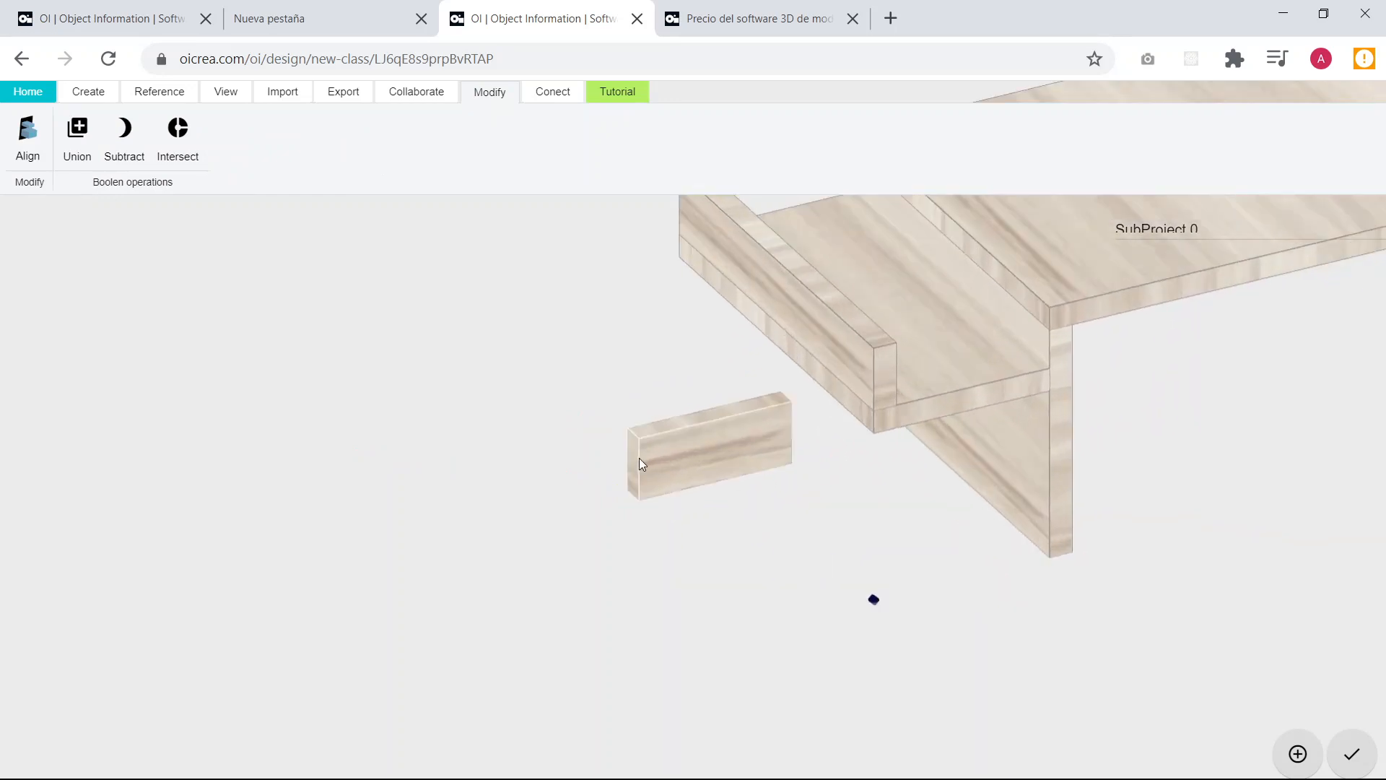
click(641, 463)
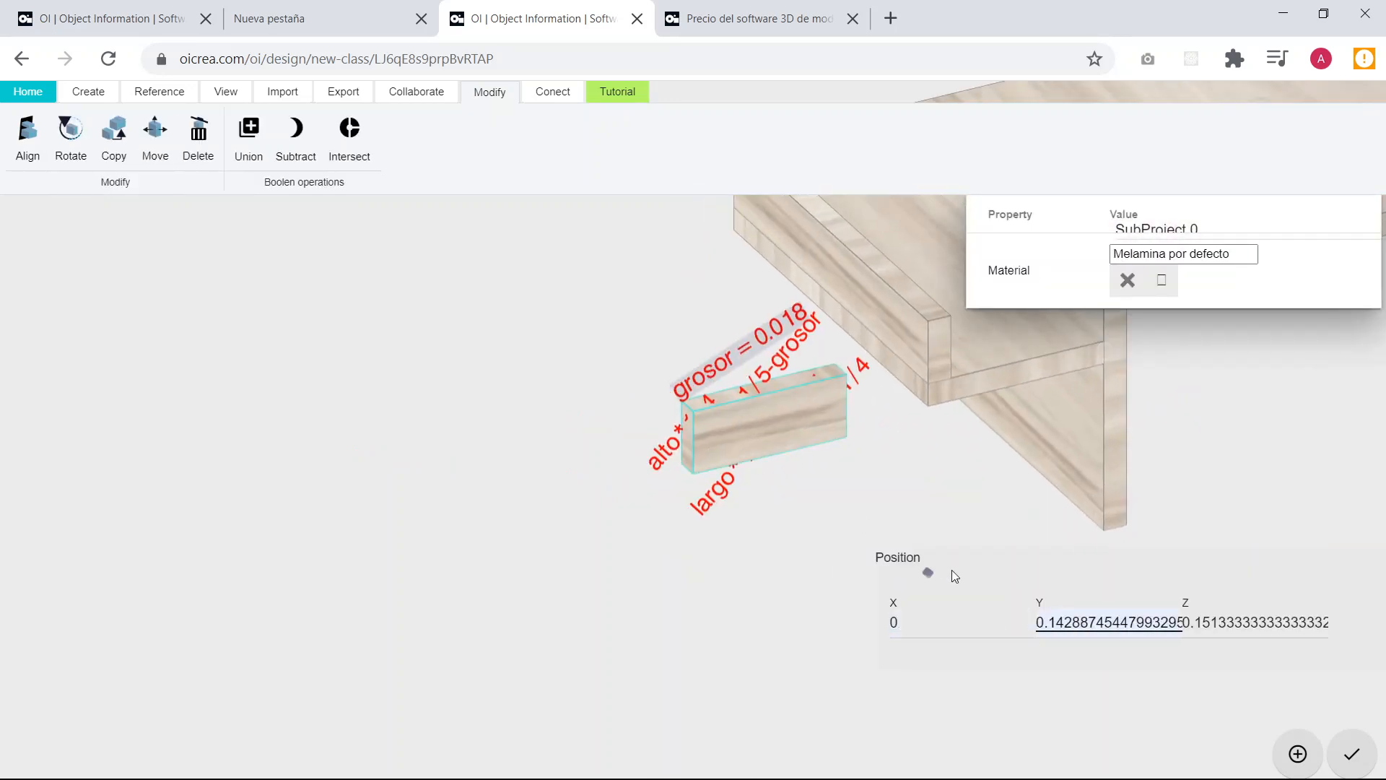
text(0)
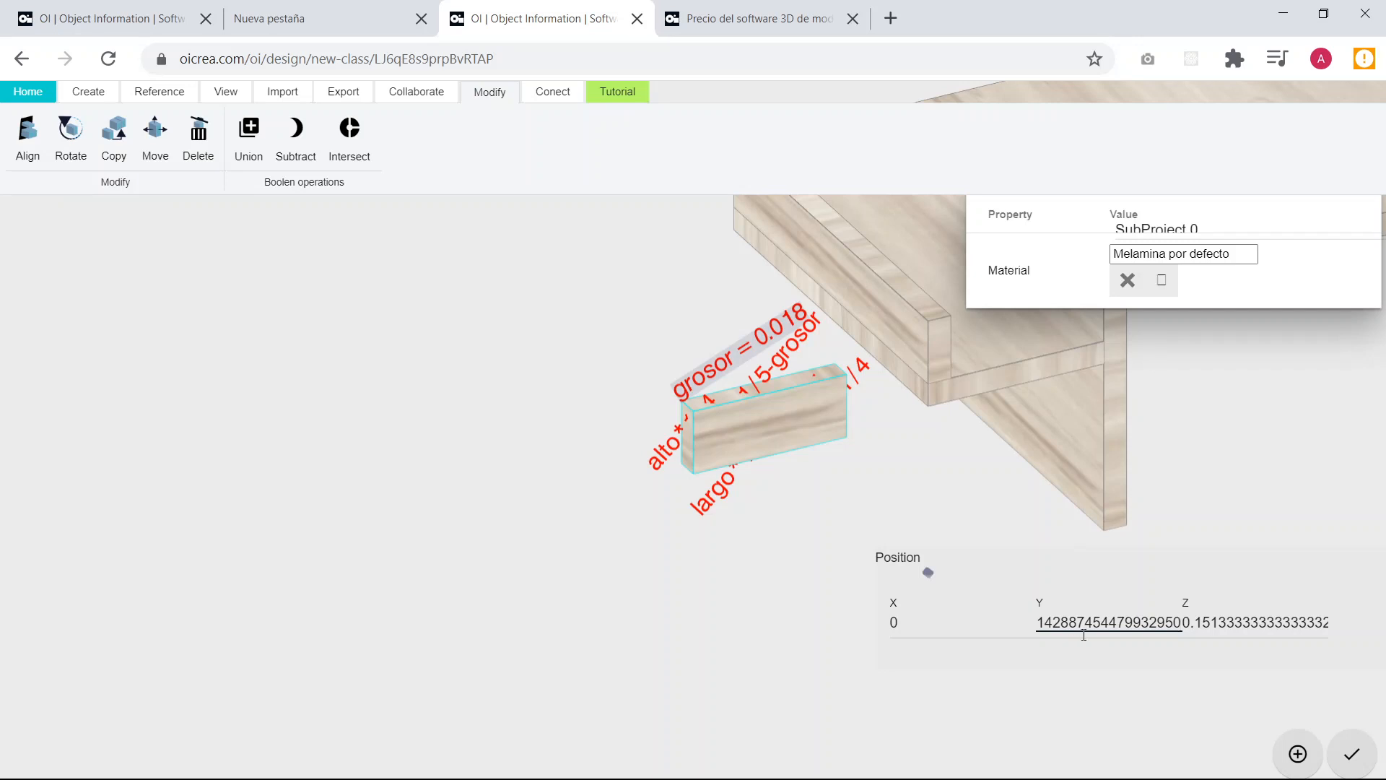
double_click(1085, 621)
key(BackSpace)
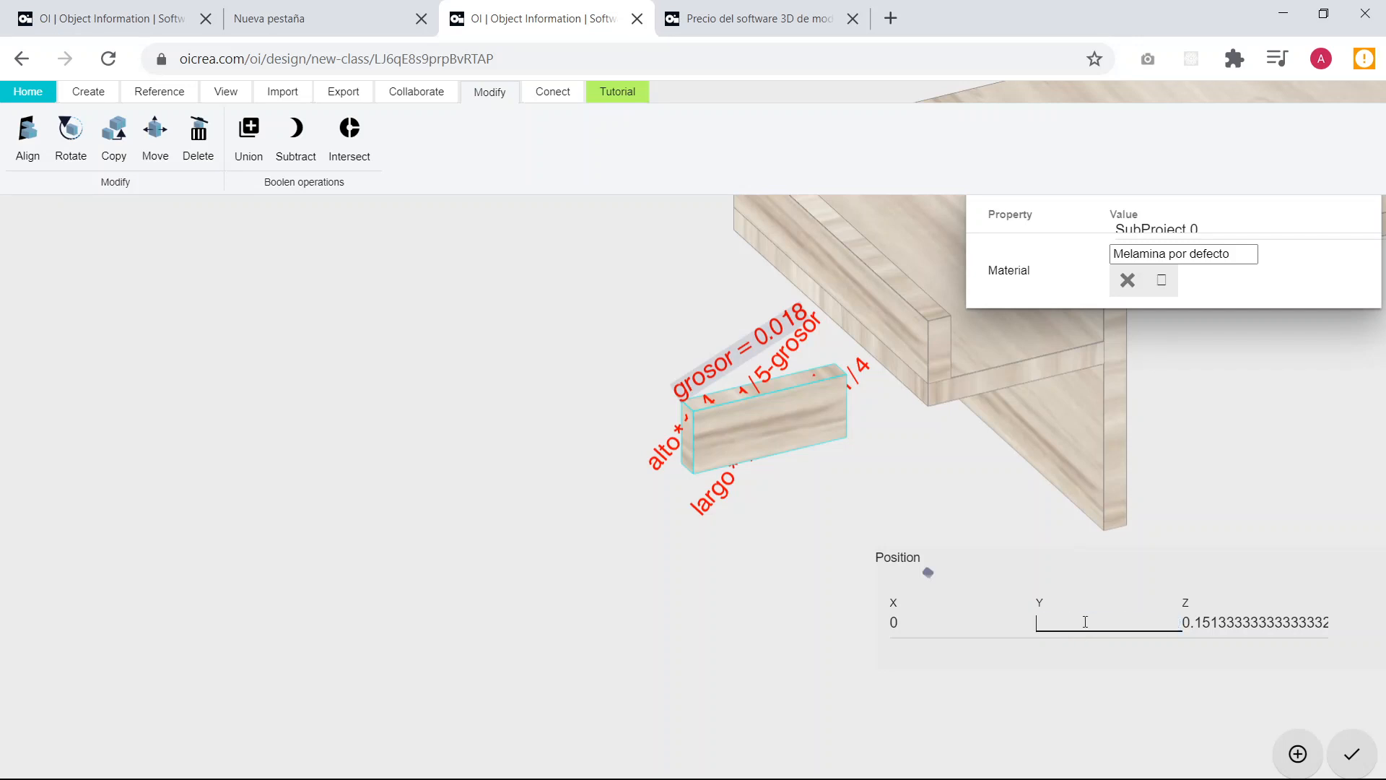
text(0)
key(Tab)
text(0)
key(Return)
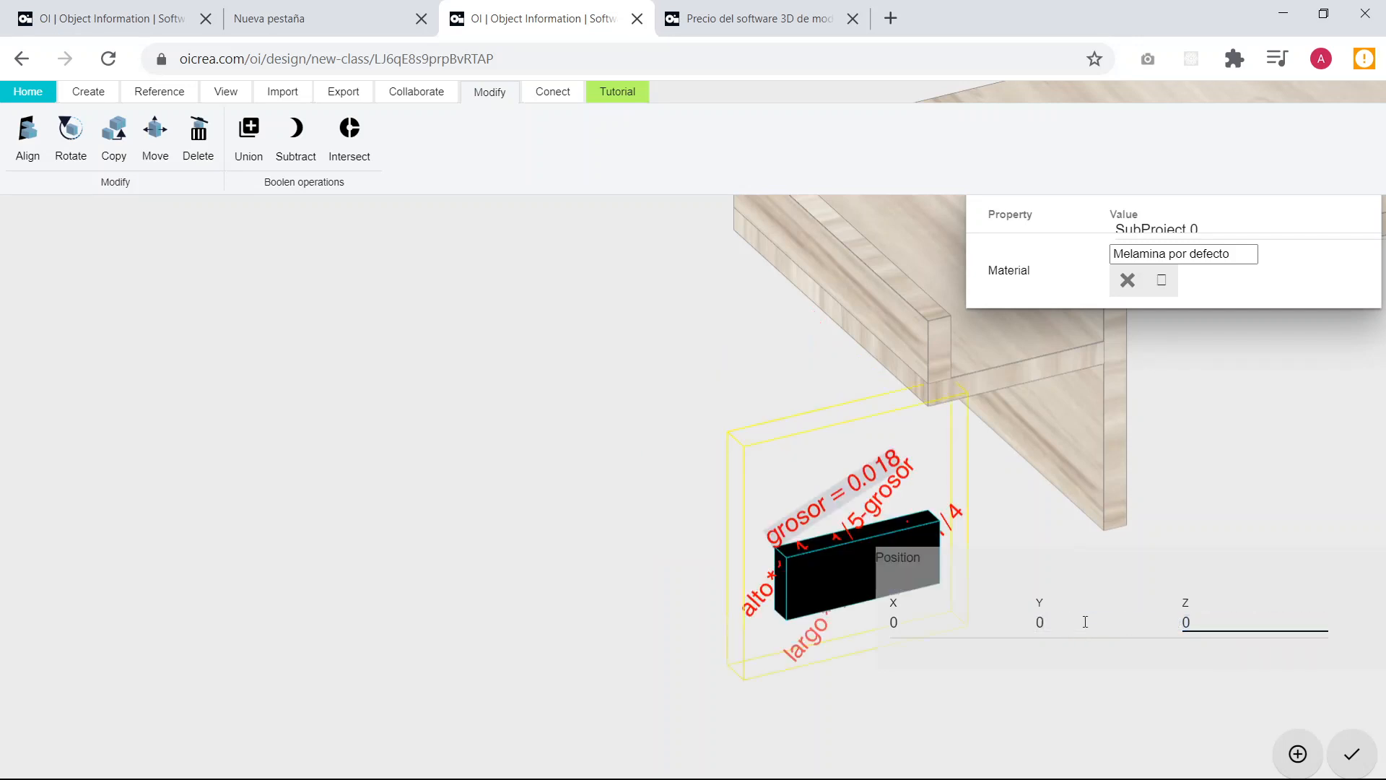
Set the short board's X position to largo*1/5 so it sits under the side shelf's front.
click(549, 558)
drag(549, 558, 881, 623)
click(936, 612)
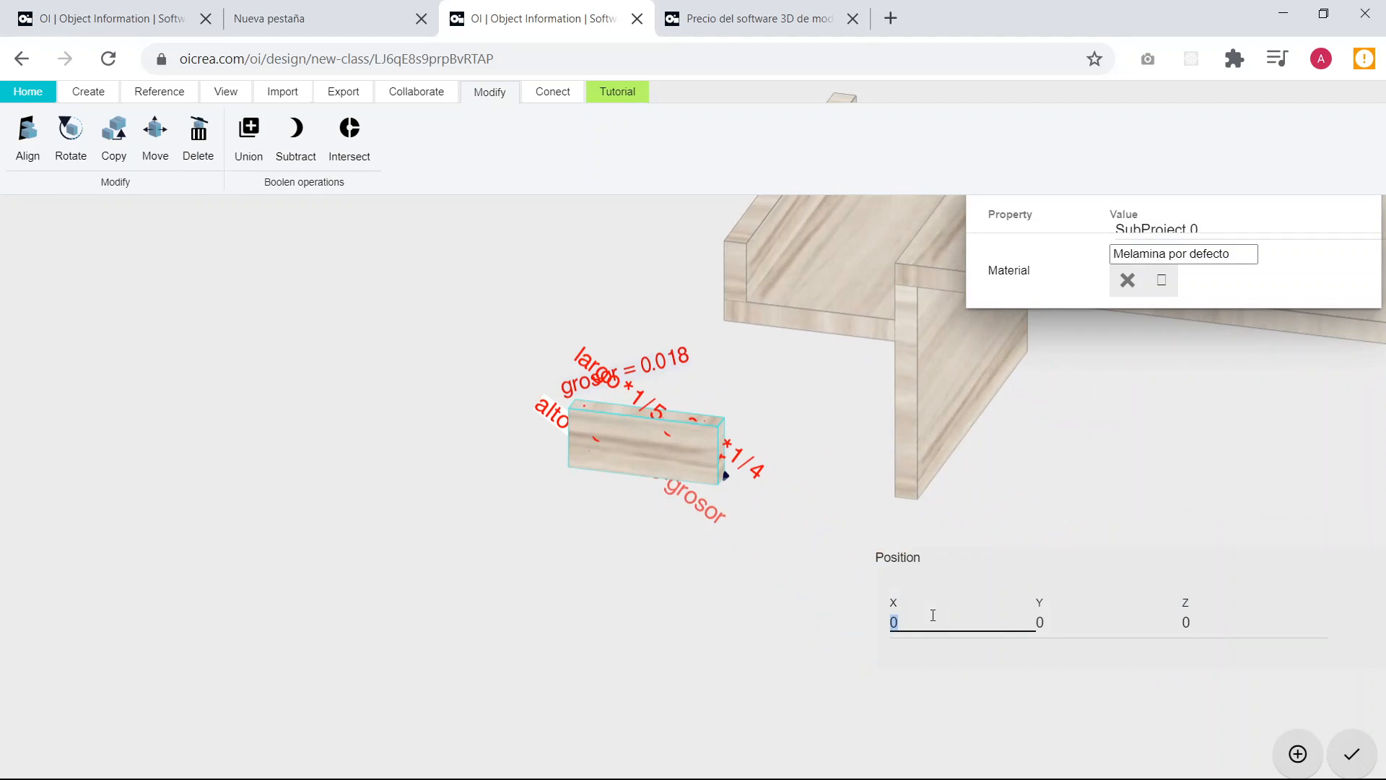
text(-)
text(largo)
text(/)
text(*1/5)
drag(863, 505, 894, 495)
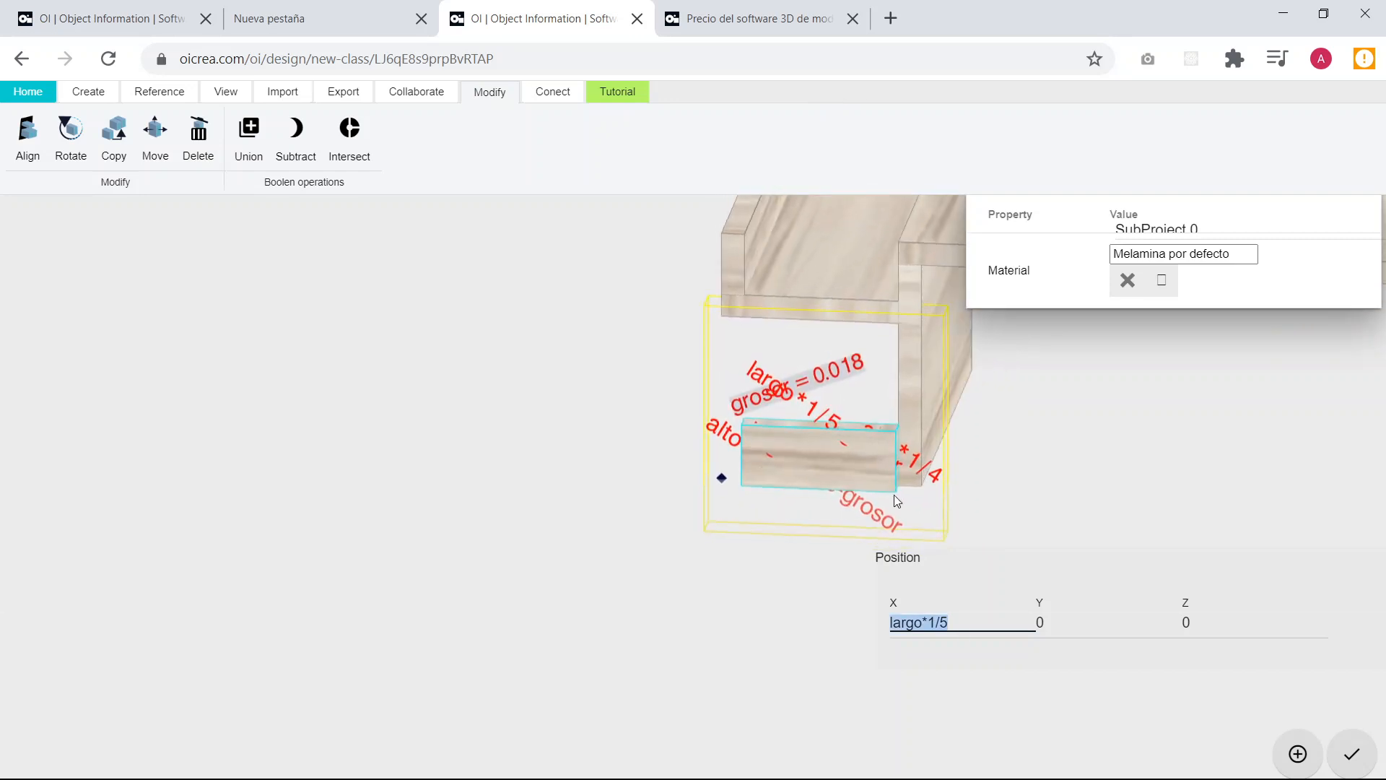
Set the short board's Z position to alto*2/3, raising it to the side shelf's height.
click(1202, 622)
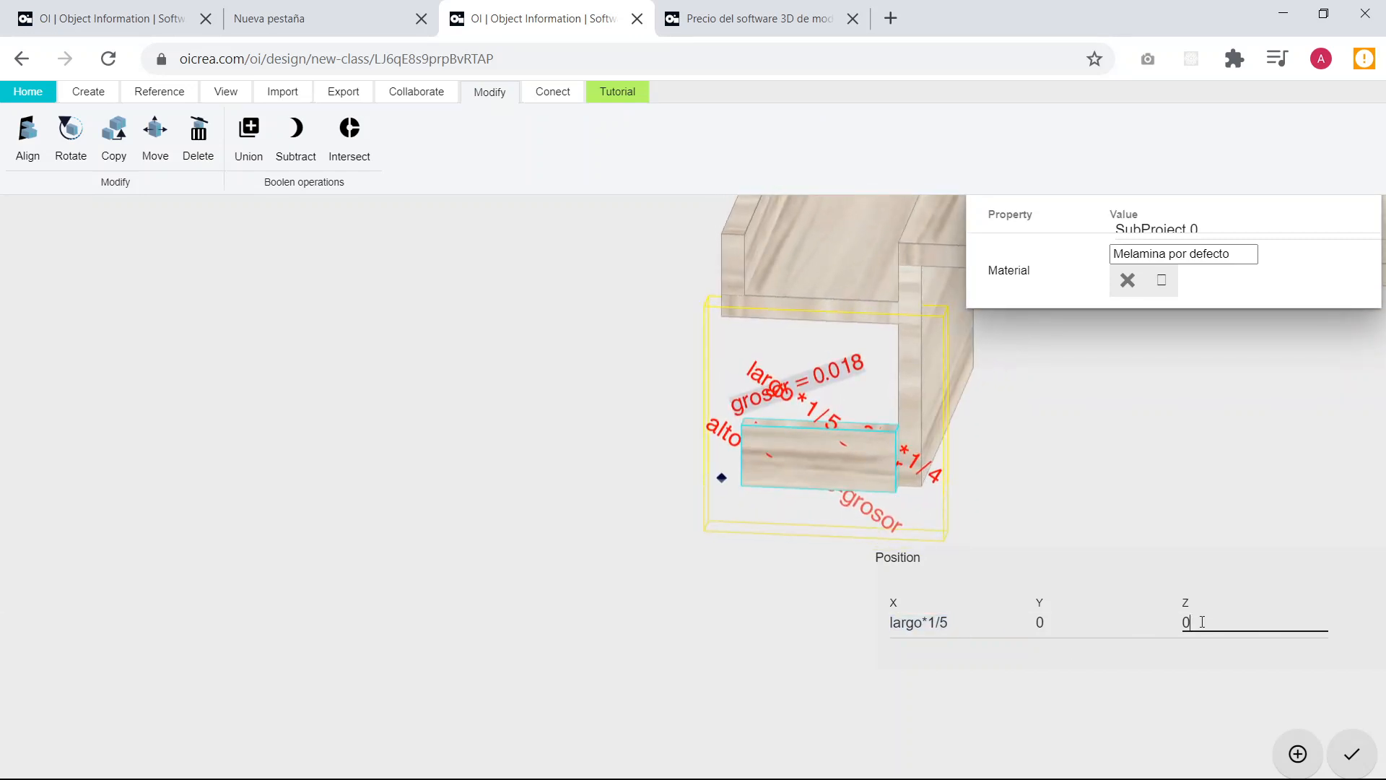
key(BackSpace)
text(alto*2/3)
key(Return)
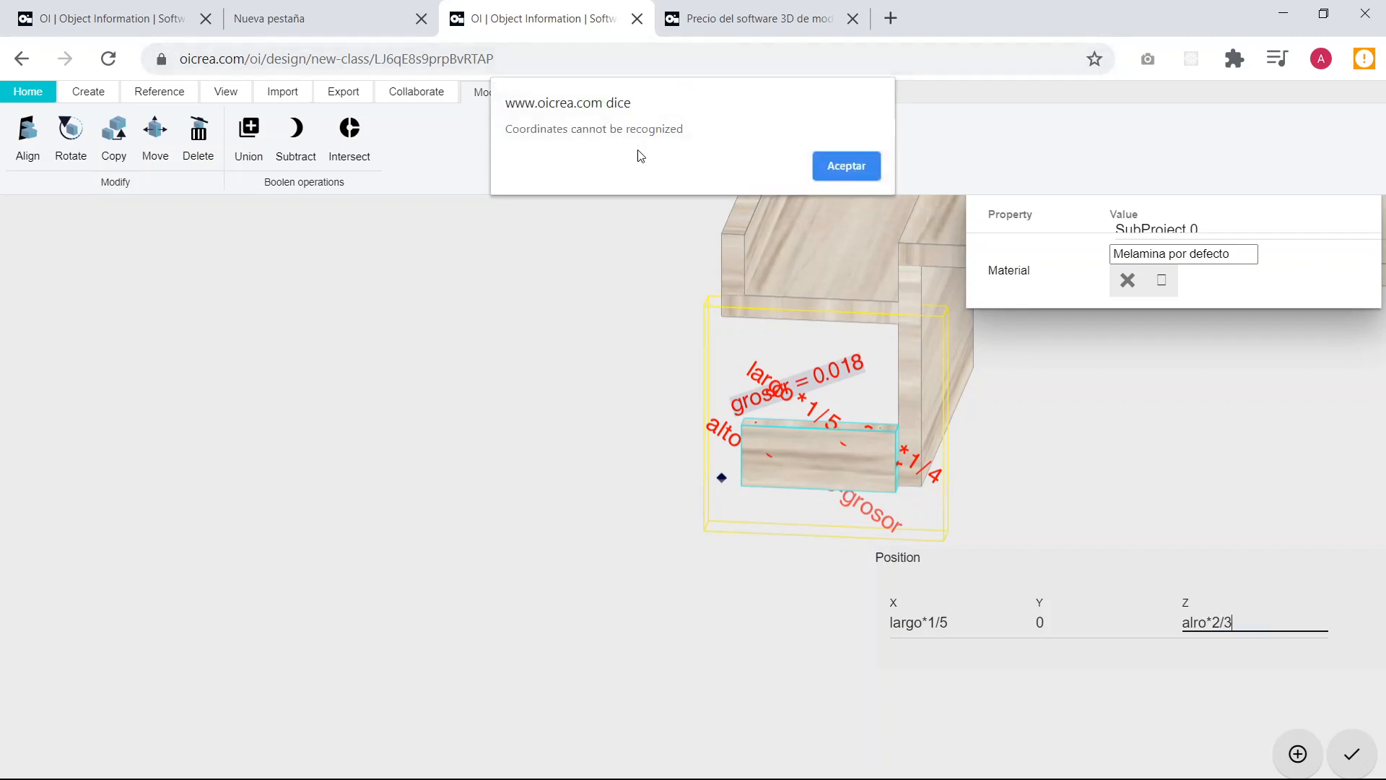
click(837, 163)
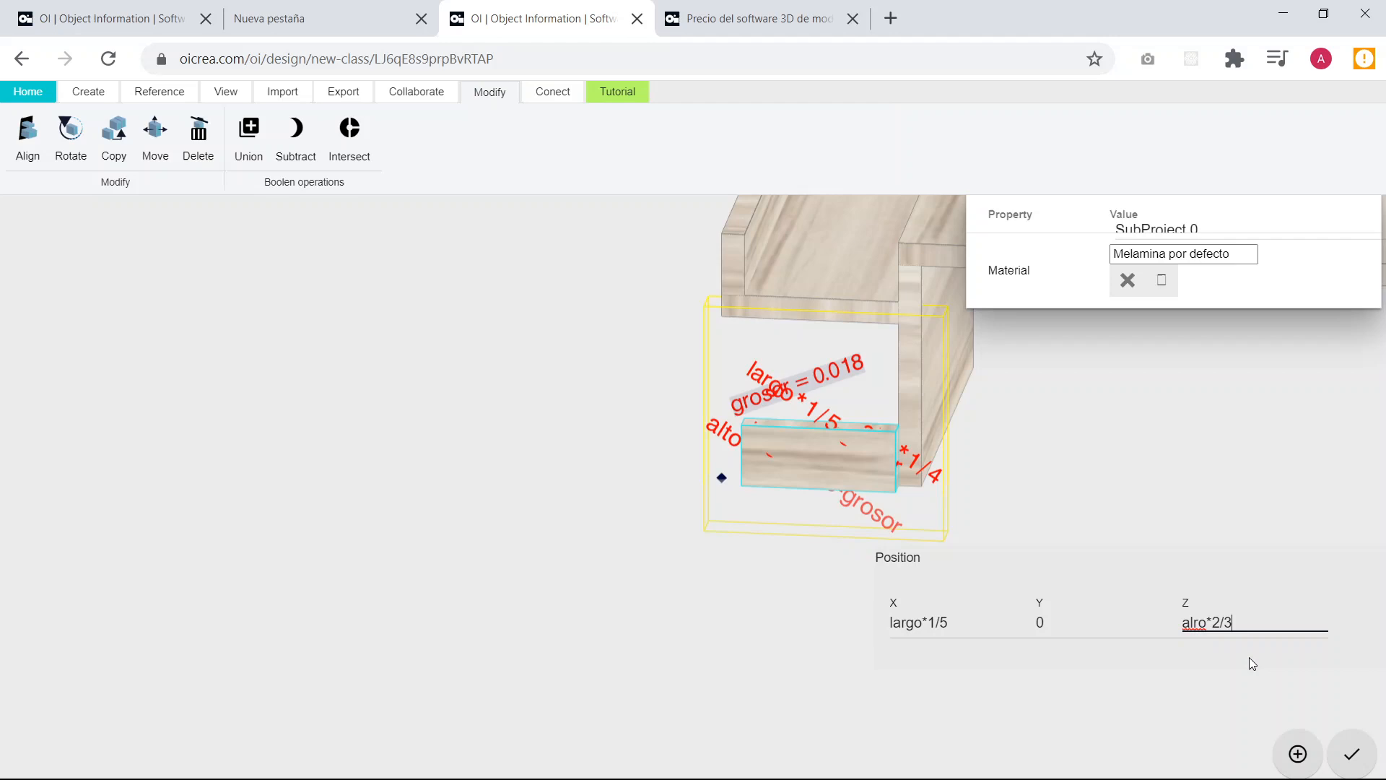
click(1198, 622)
key(Delete)
text(t)
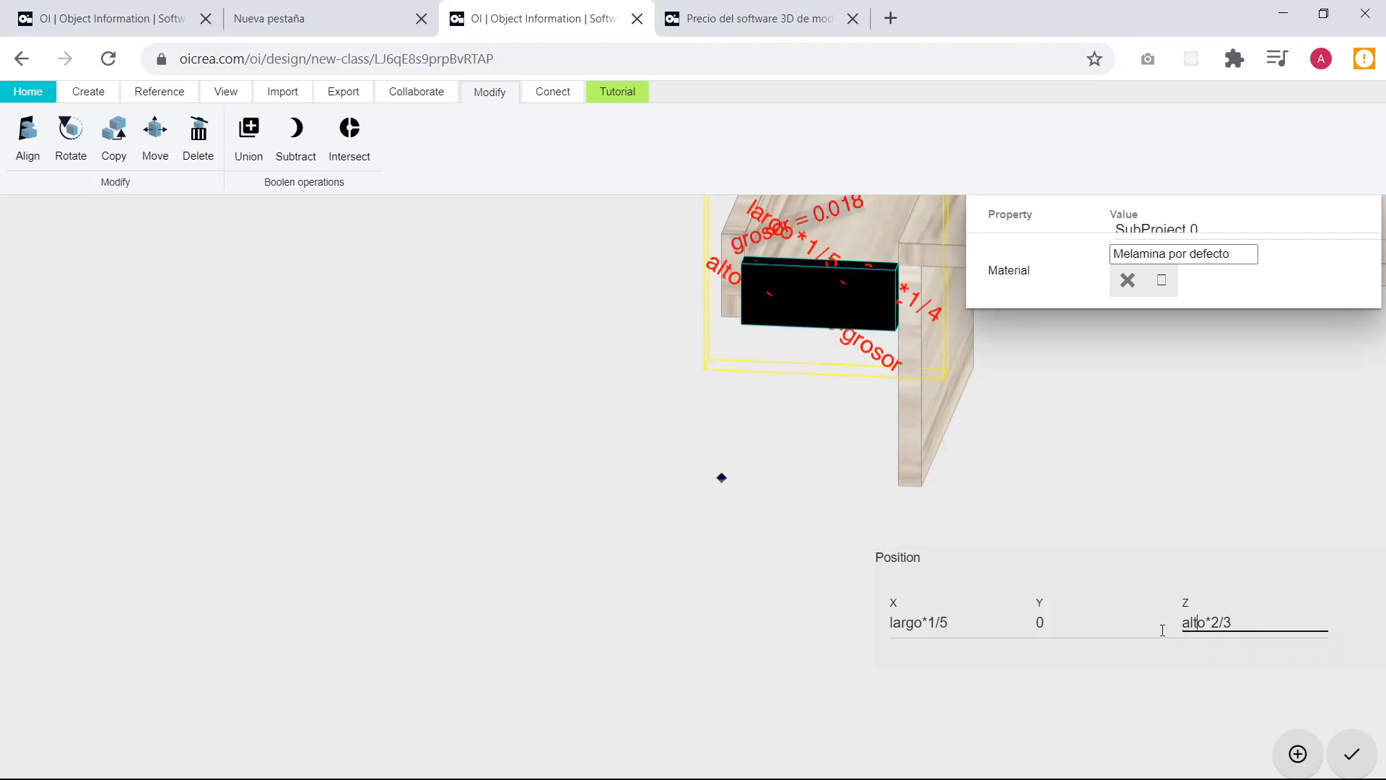
Extend the short board's Z position to alto*2/3+grosor so it rests on top of the side shelf.
shift+middle_drag(590, 439, 819, 426)
middle_drag(660, 420, 623, 539)
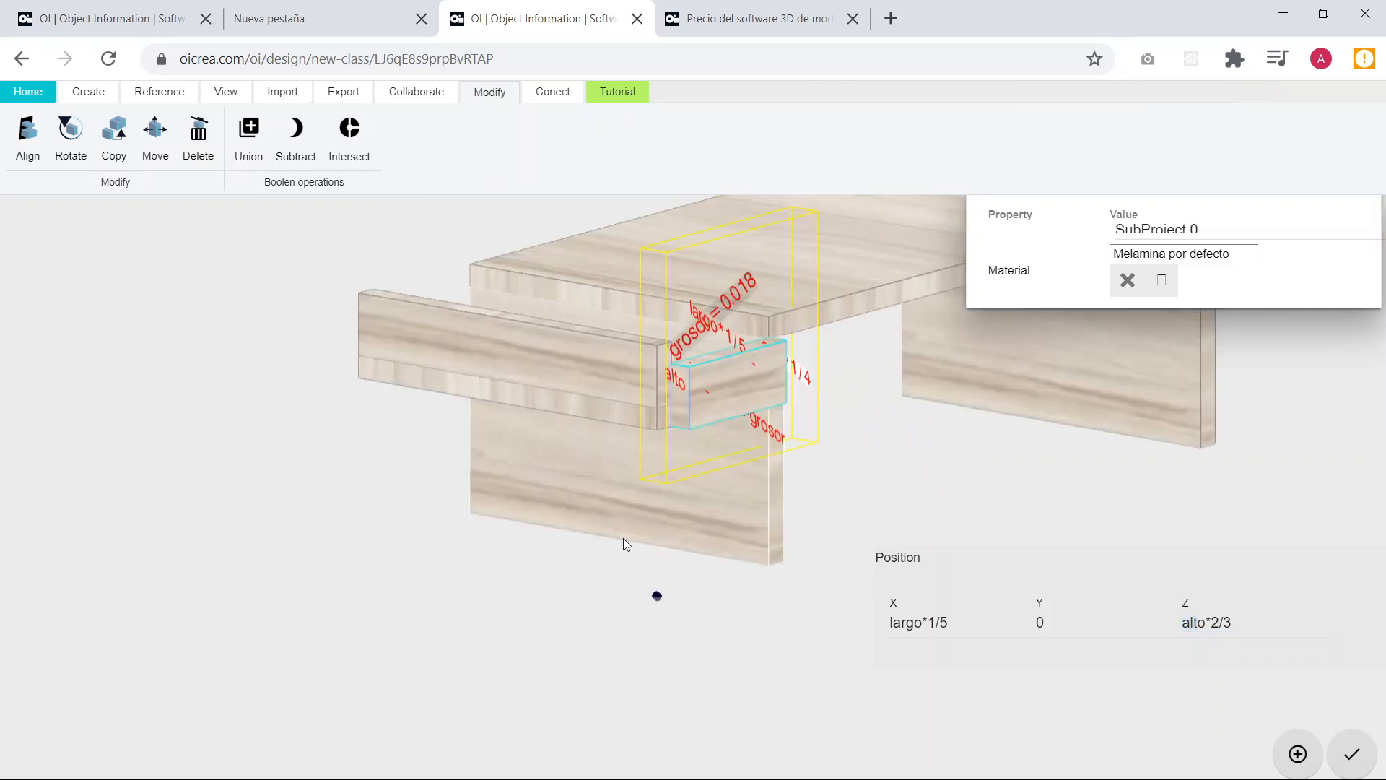
scroll(679, 426, up, 2)
drag(433, 452, 532, 470)
click(1251, 621)
text(+grosor)
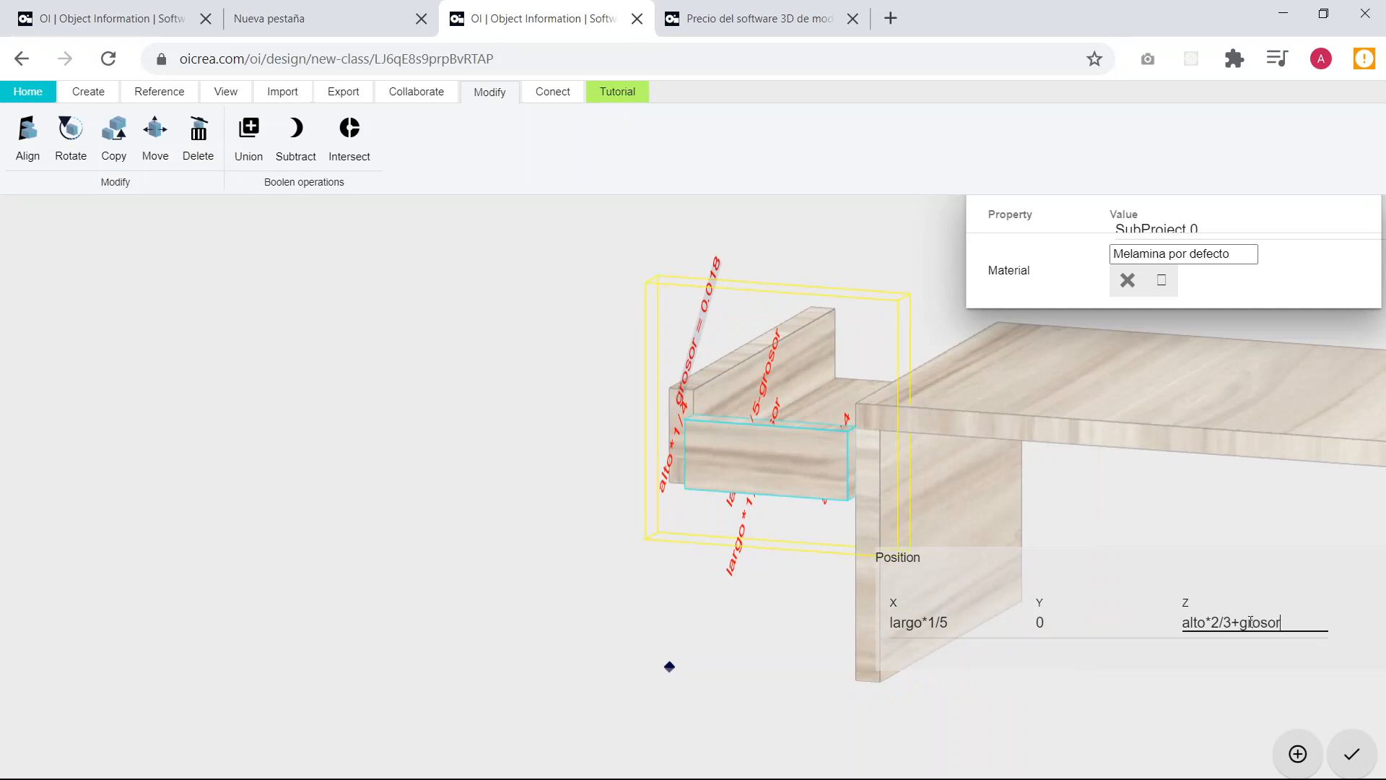
key(Return)
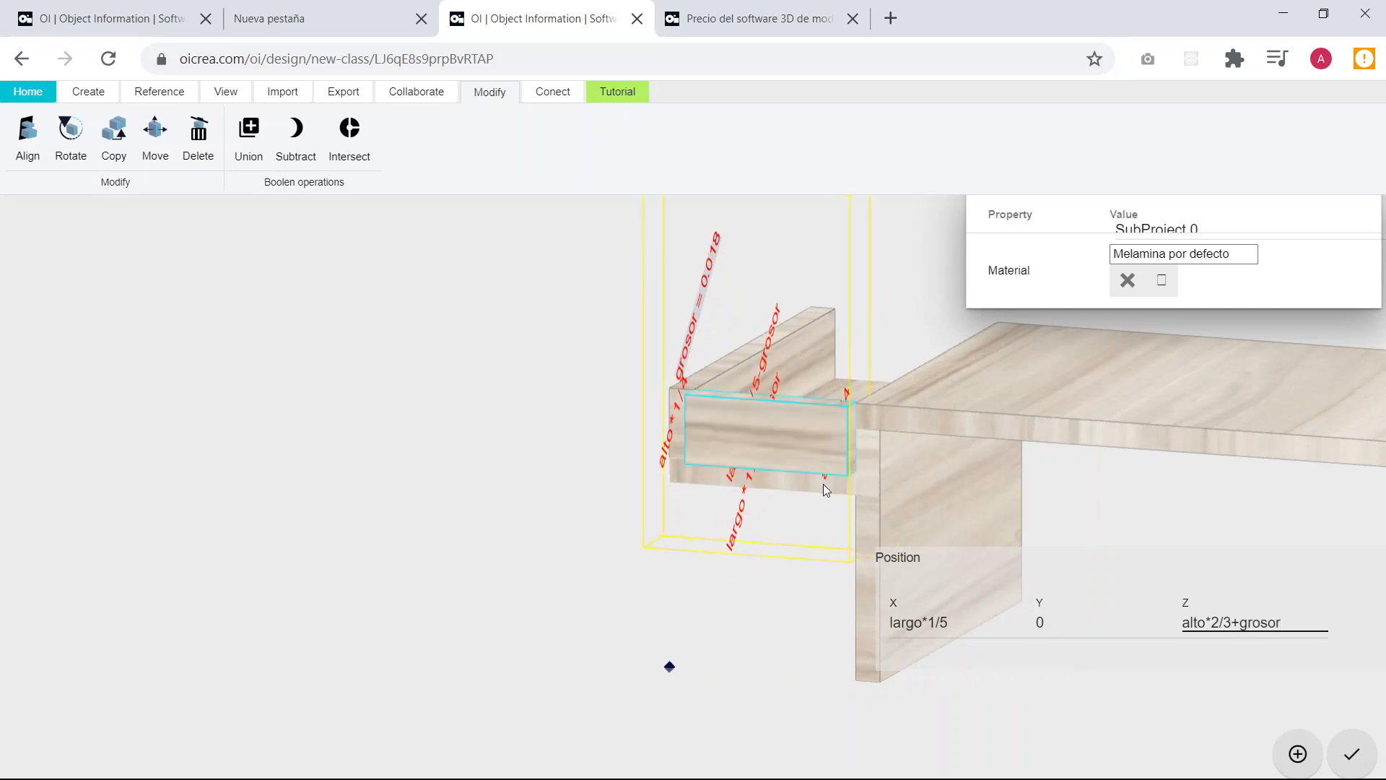
Set the short board's Y position to +grosor to bring it flush with the shelf's front edge.
drag(683, 533, 952, 528)
click(1079, 630)
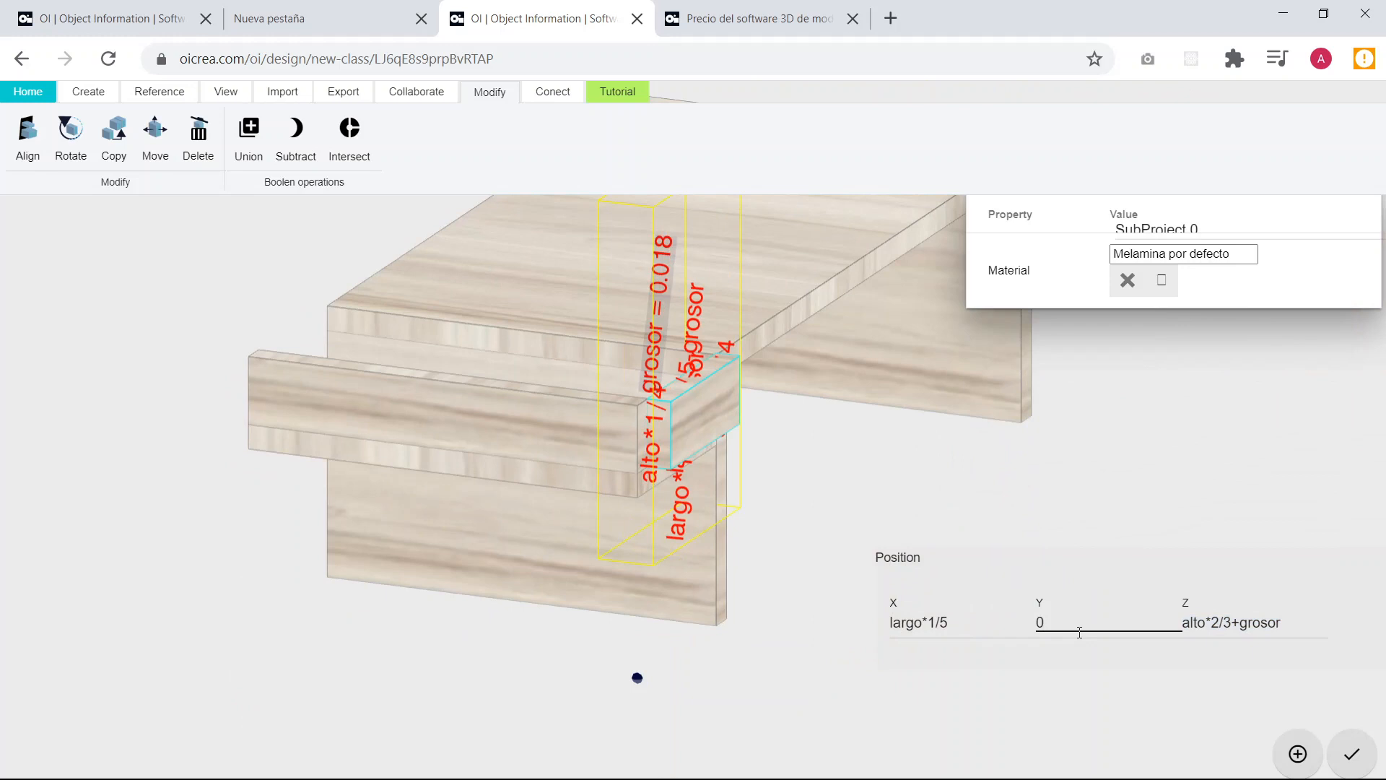
key(BackSpace)
text(grosor)
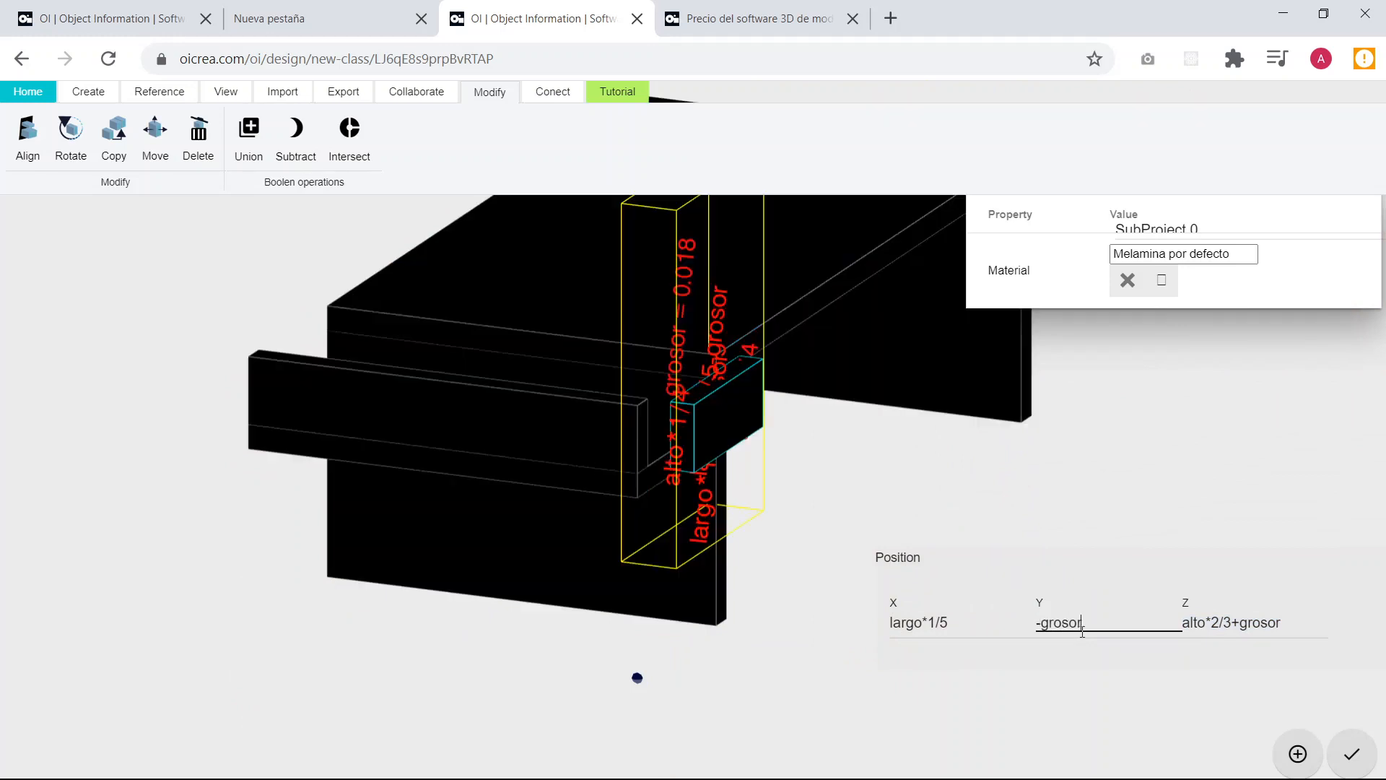
click(1038, 622)
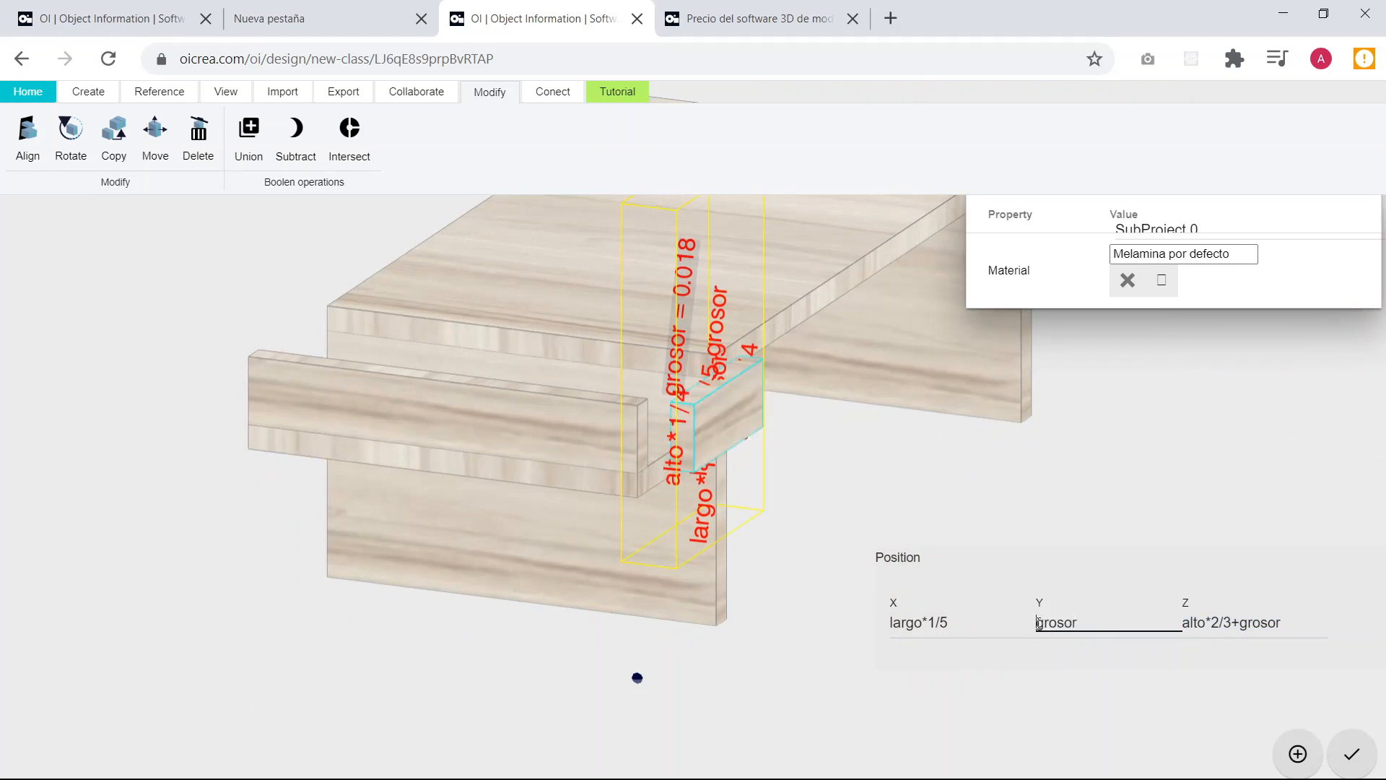
text(+)
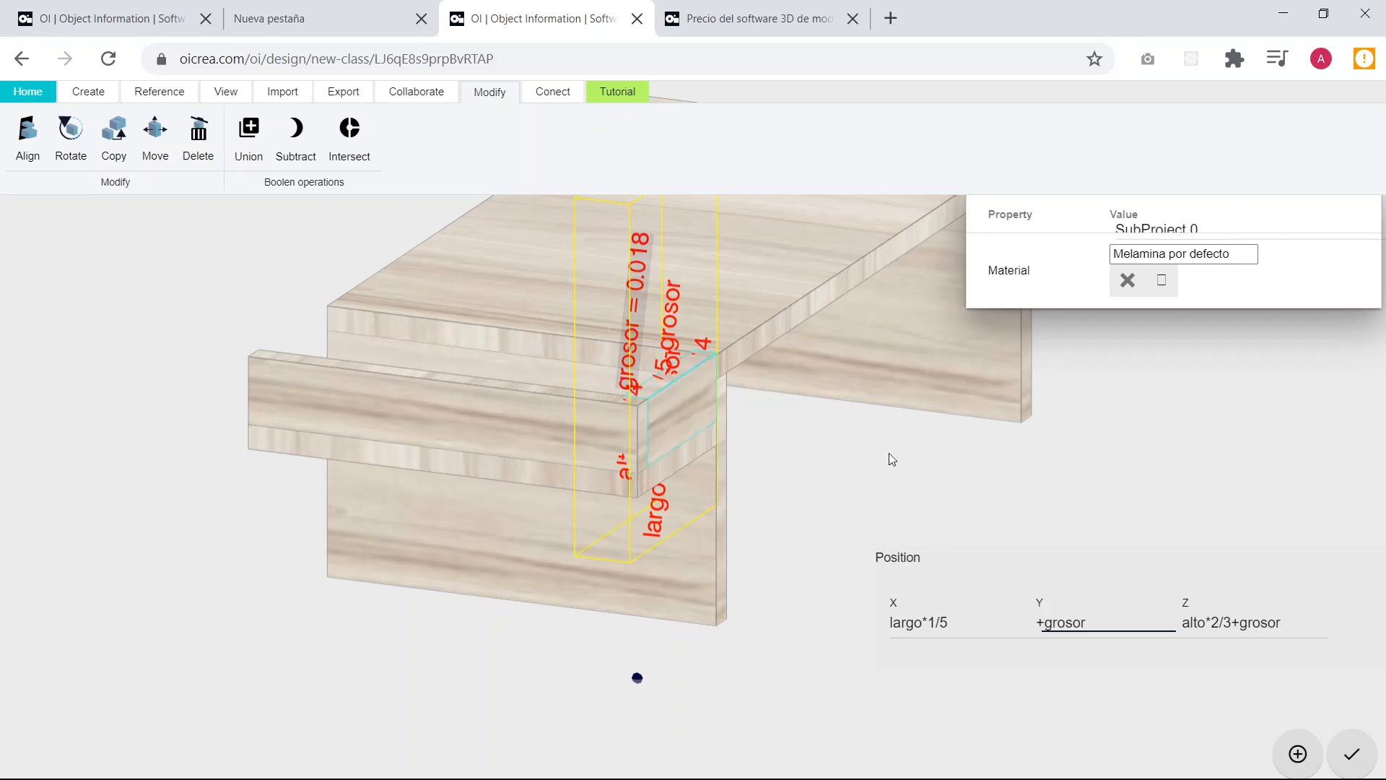
Examine how the short front board meets the side shelf, its long edge board and the tabletop.
drag(889, 453, 1173, 388)
scroll(639, 285, up, 13)
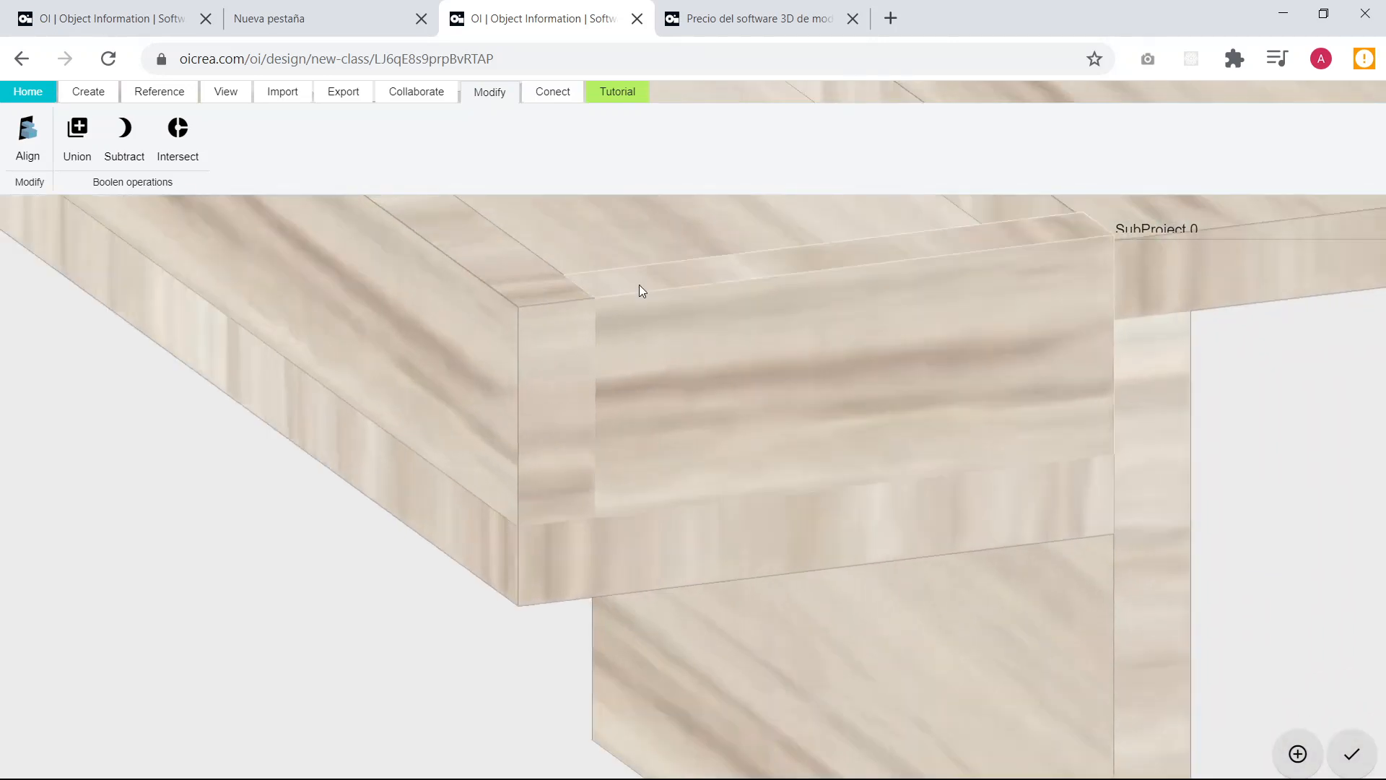
click(638, 472)
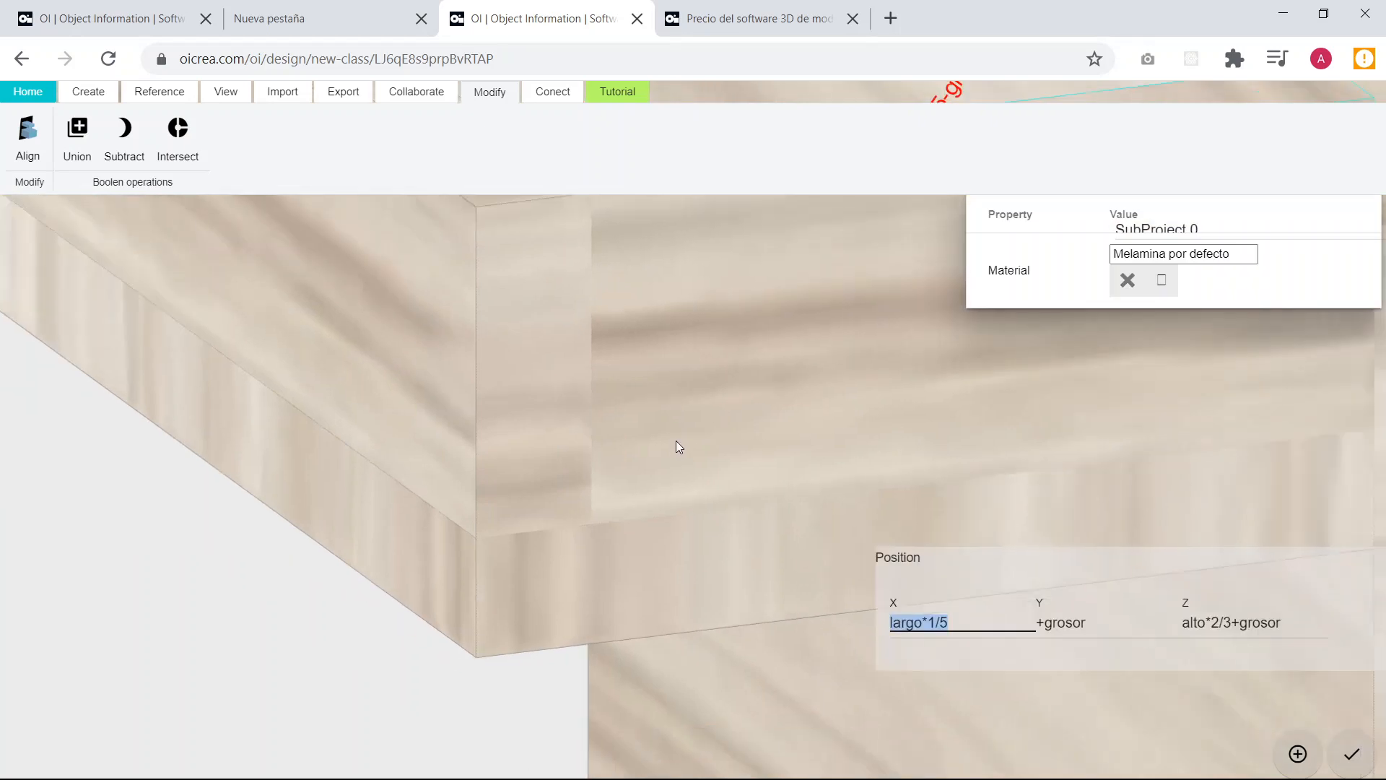
scroll(698, 442, down, 3)
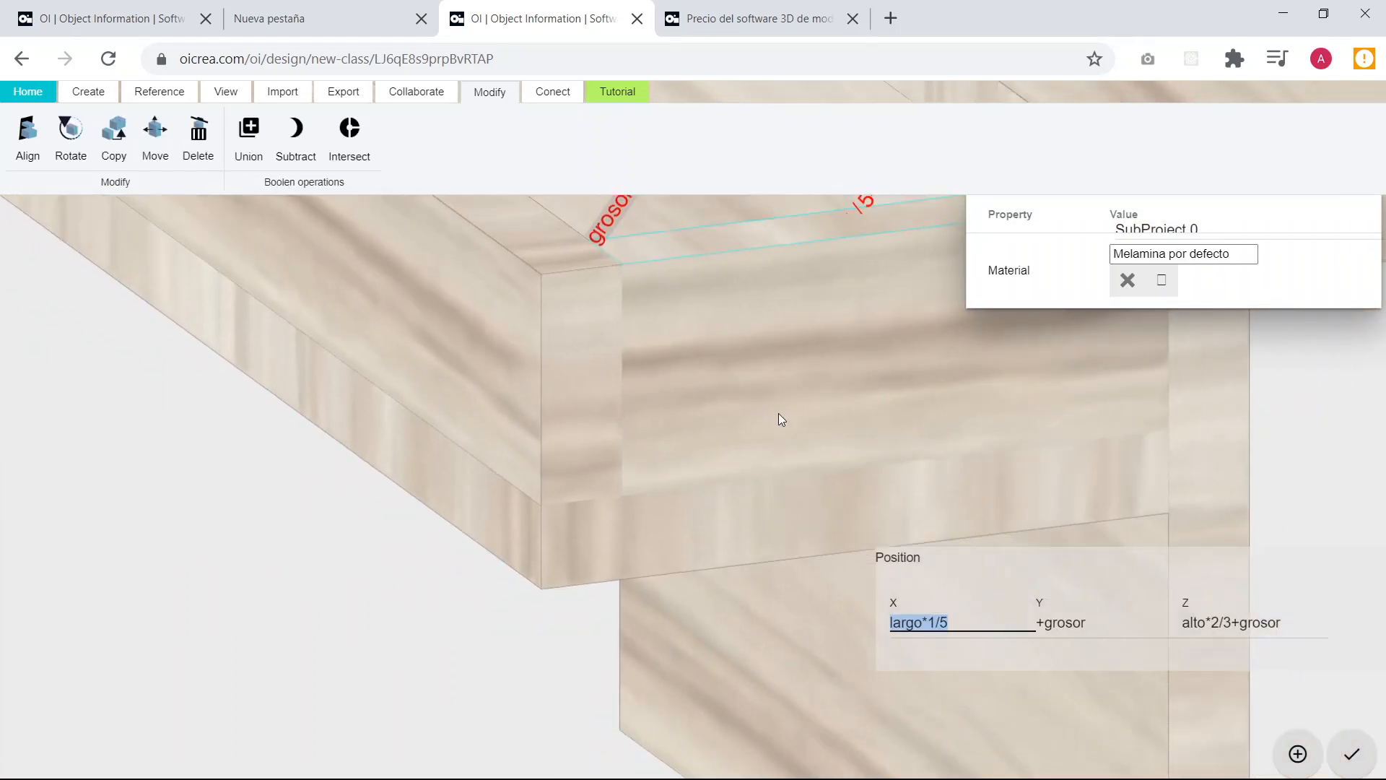
click(1292, 485)
scroll(1283, 491, down, 3)
scroll(1278, 492, down, 2)
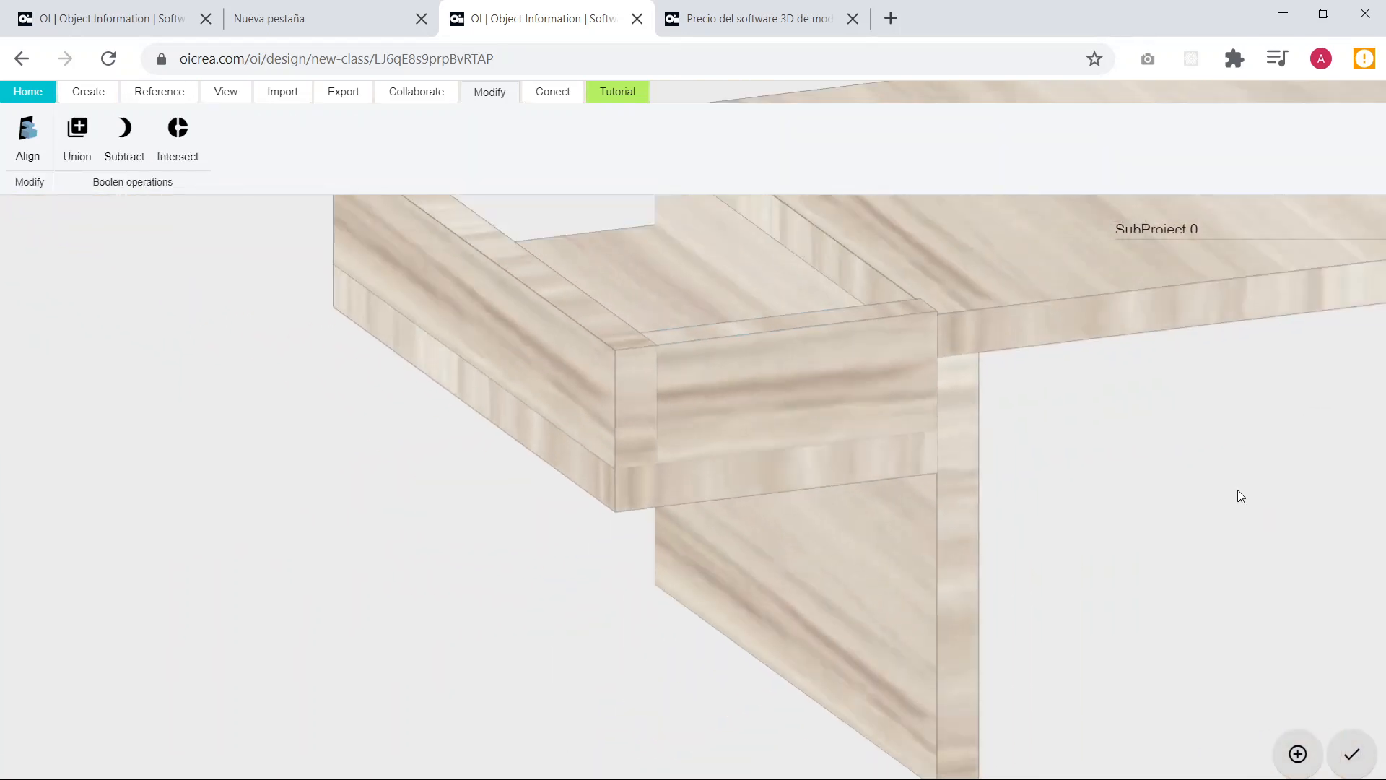
drag(1237, 494, 972, 495)
scroll(972, 495, up, 3)
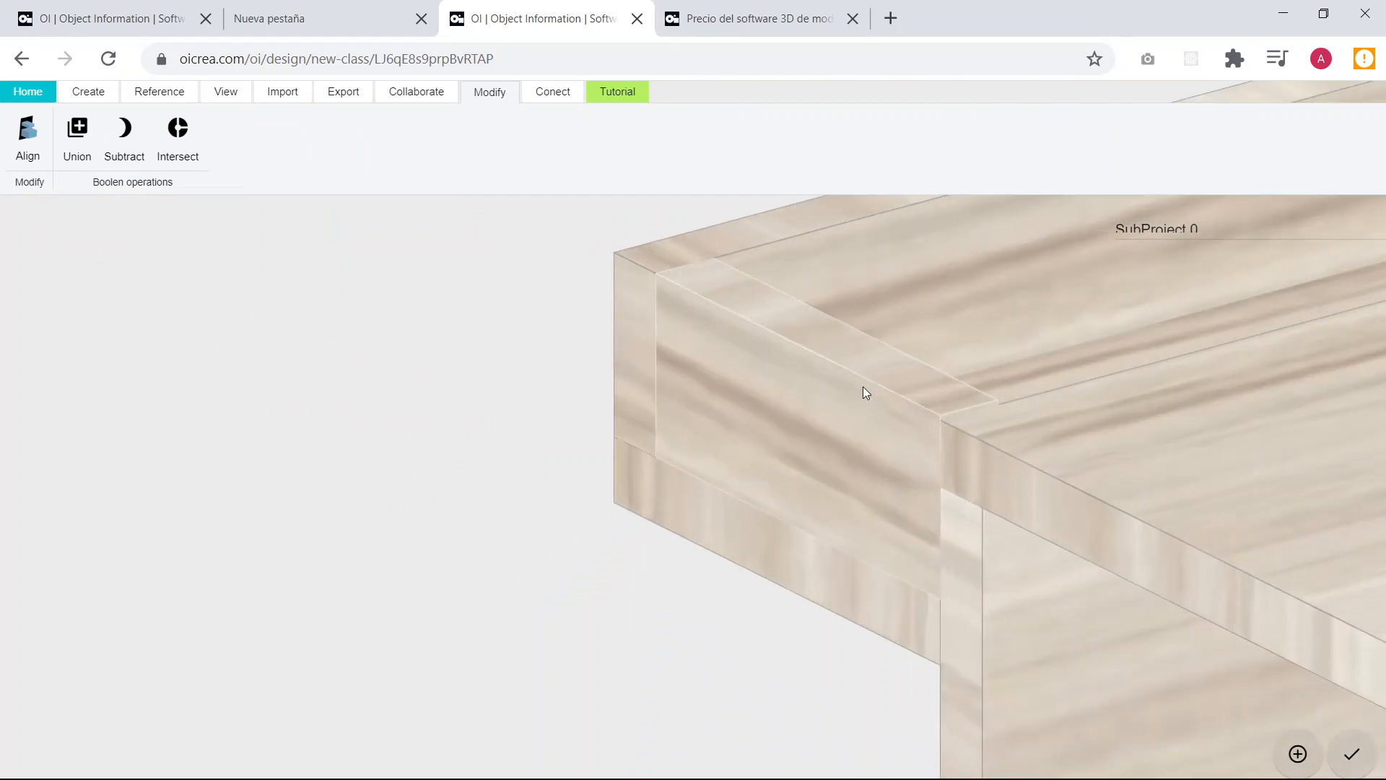
Copy the short front board from its inner top corner to the long edge board's rear inner corner, closing the shelf's back end, and leave it deselected.
click(863, 388)
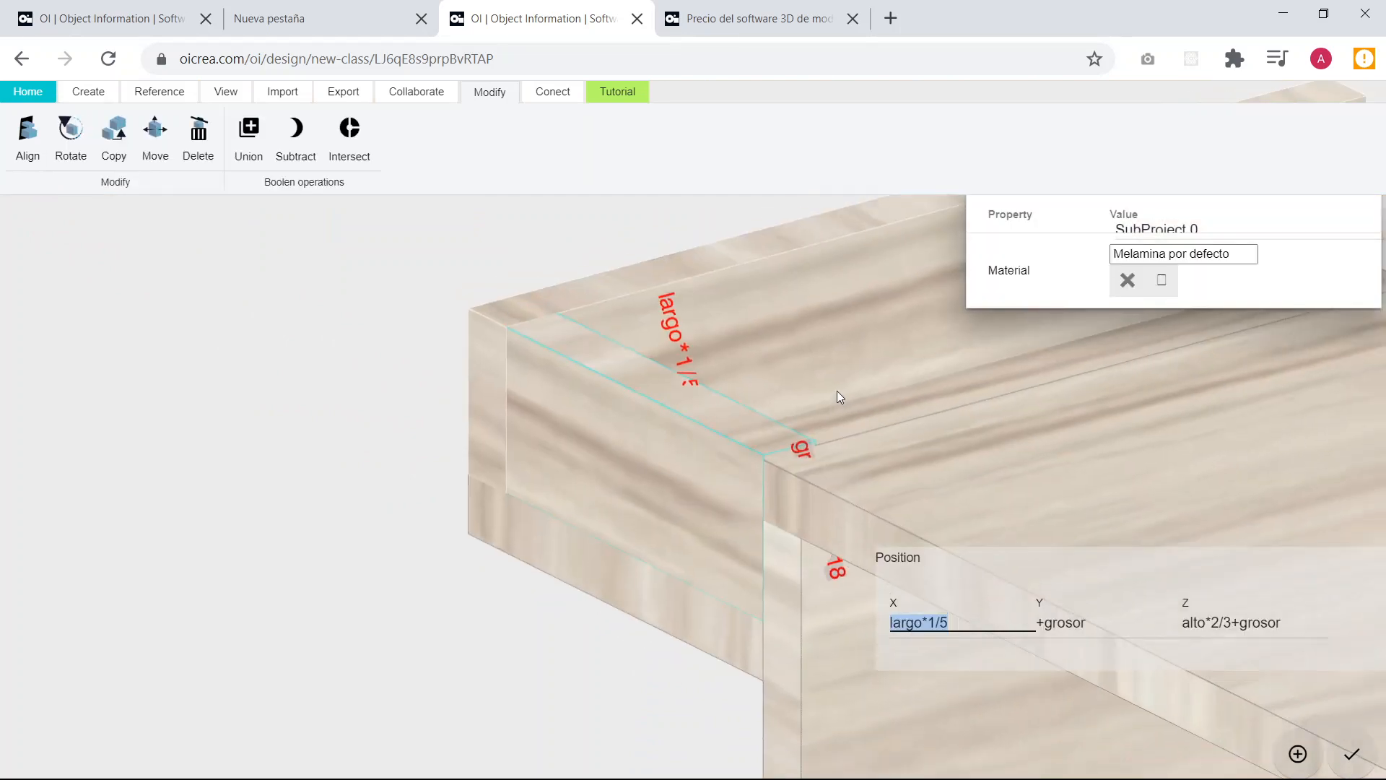
drag(839, 387, 663, 501)
scroll(391, 420, up, 3)
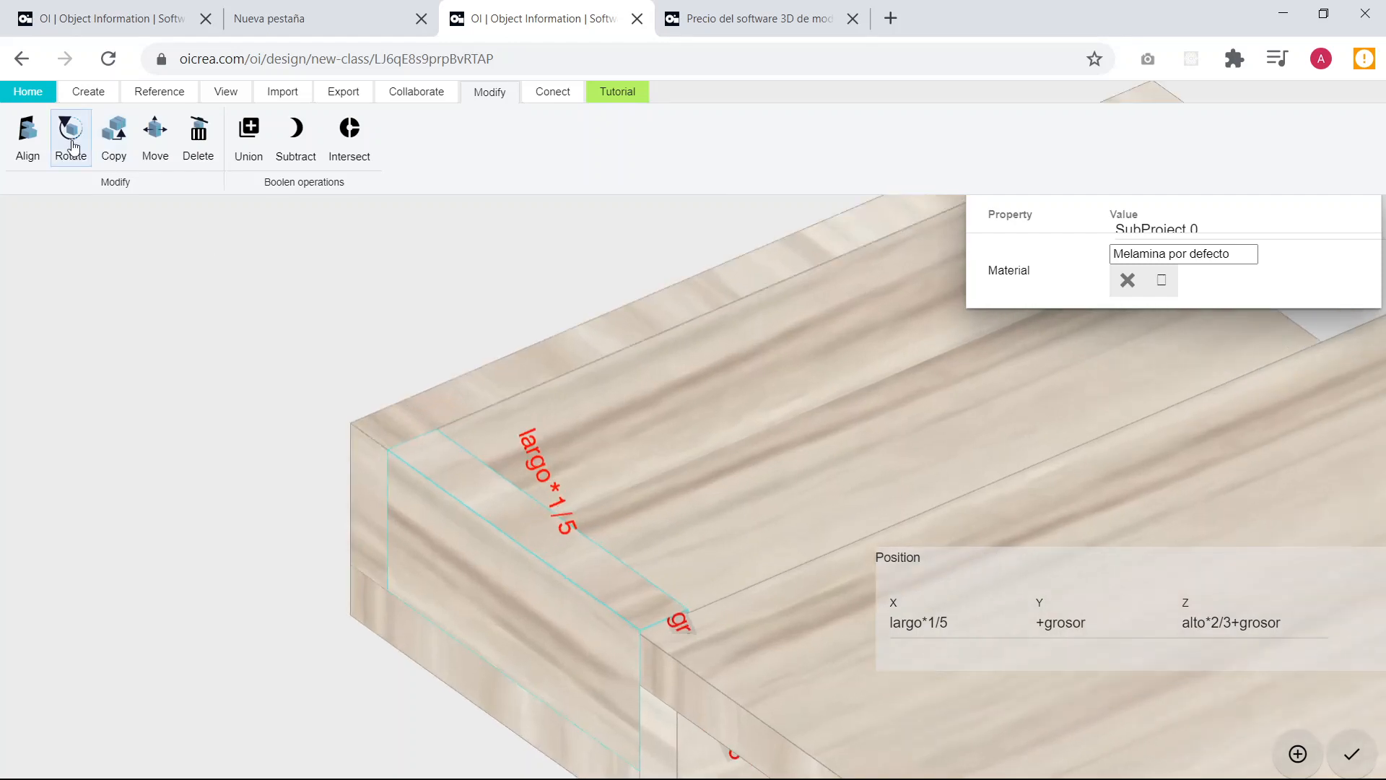
click(108, 148)
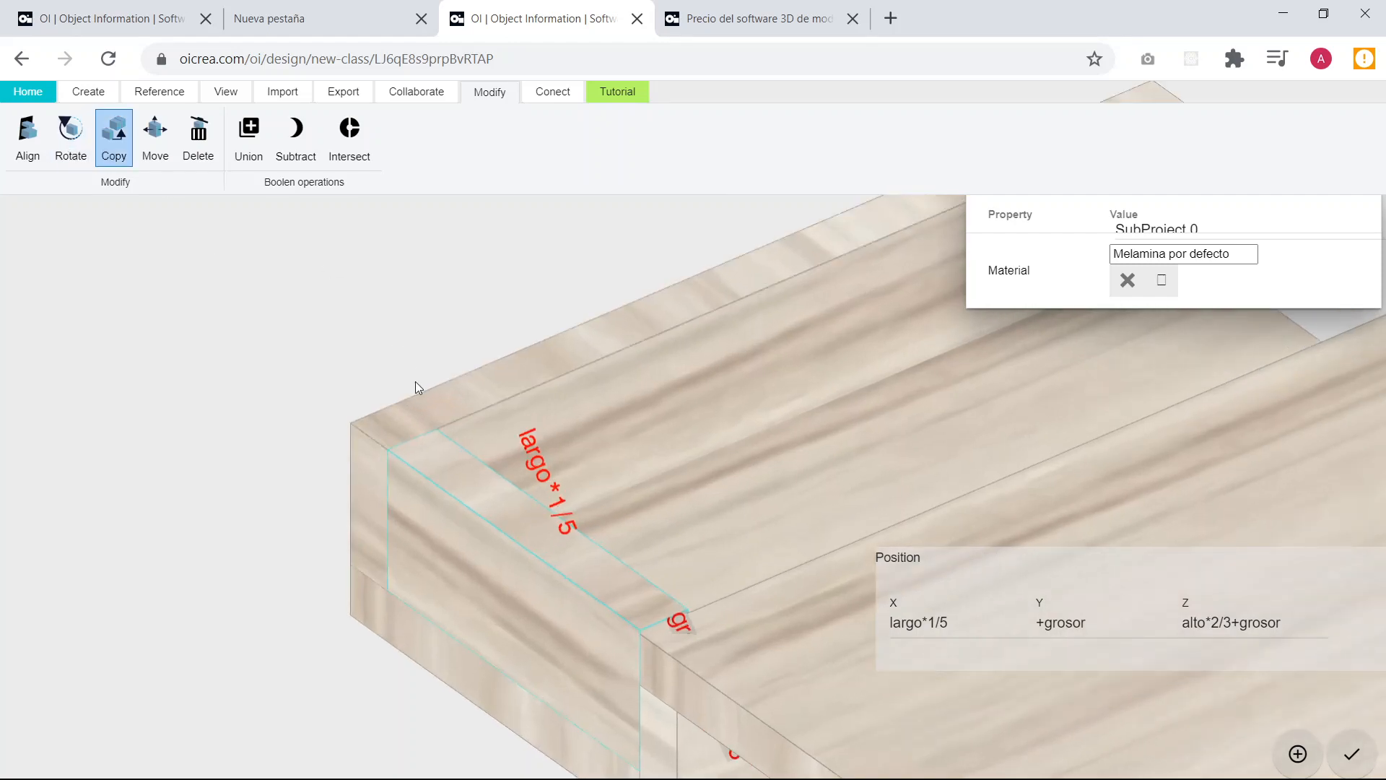
click(439, 435)
right_drag(933, 257, 540, 501)
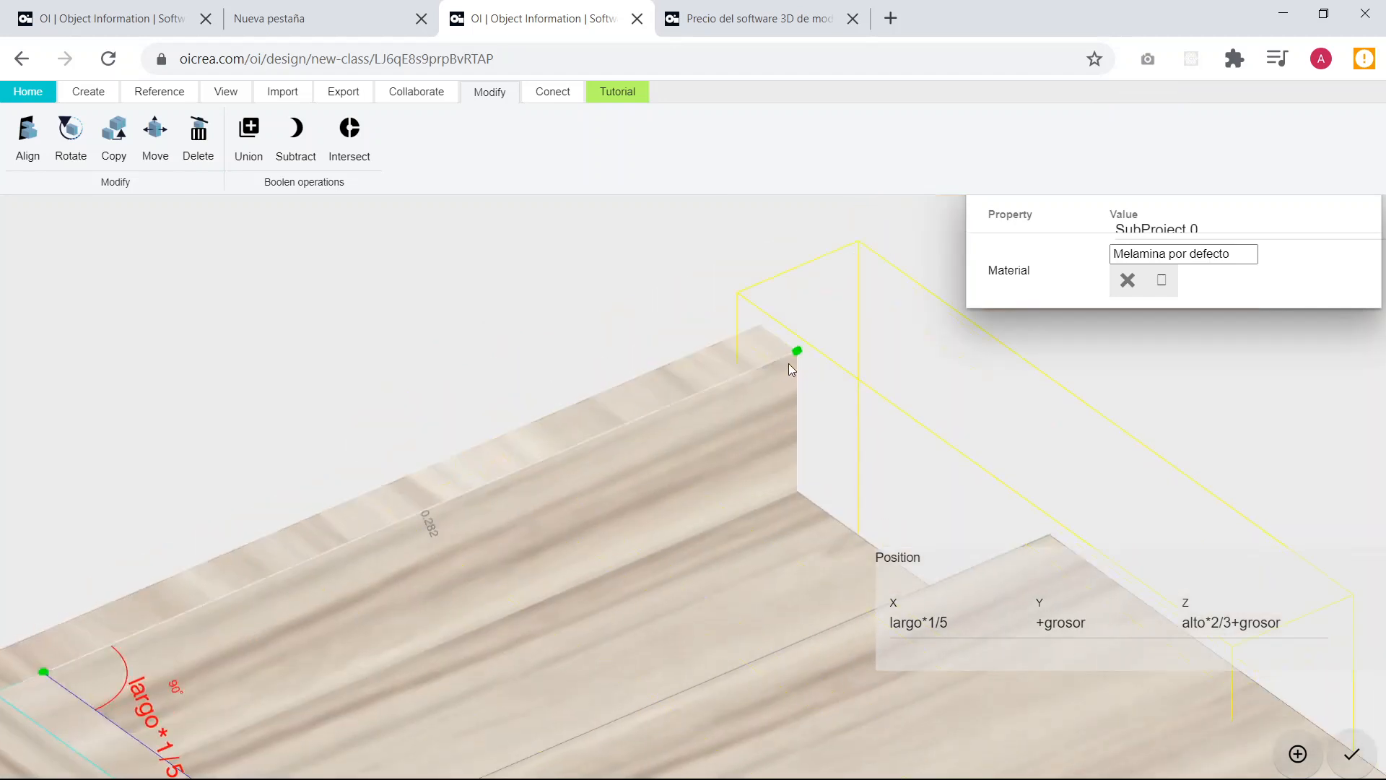
click(789, 365)
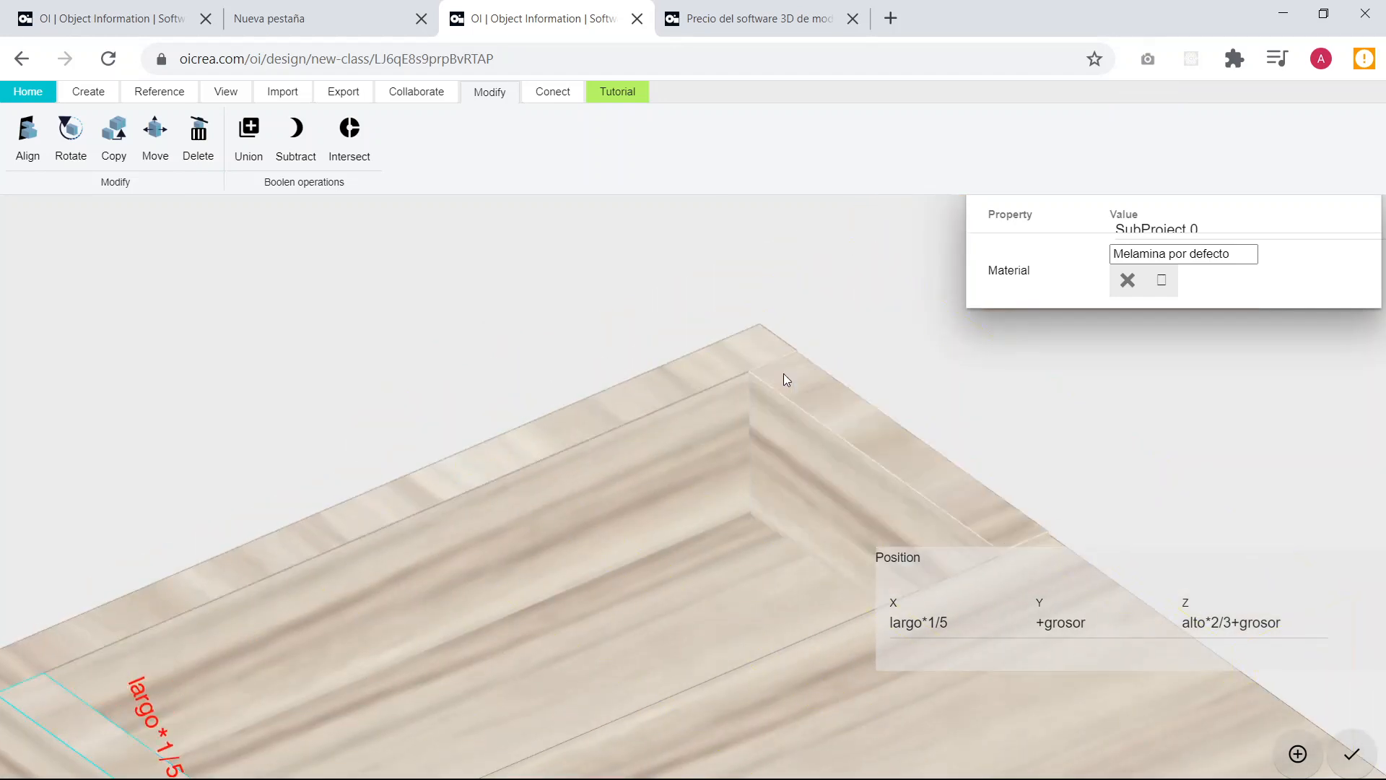
click(855, 456)
drag(356, 533, 583, 514)
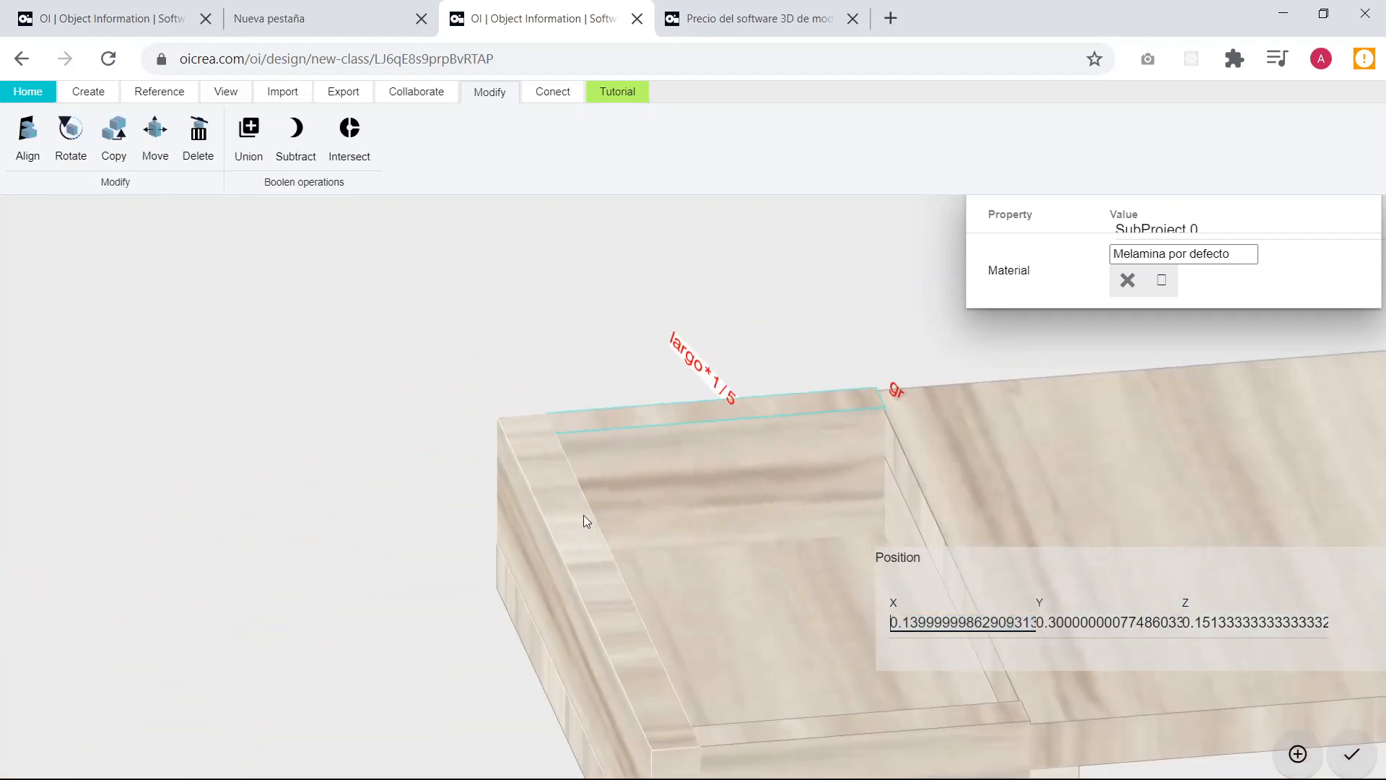
drag(704, 557, 574, 396)
drag(614, 482, 445, 301)
click(445, 301)
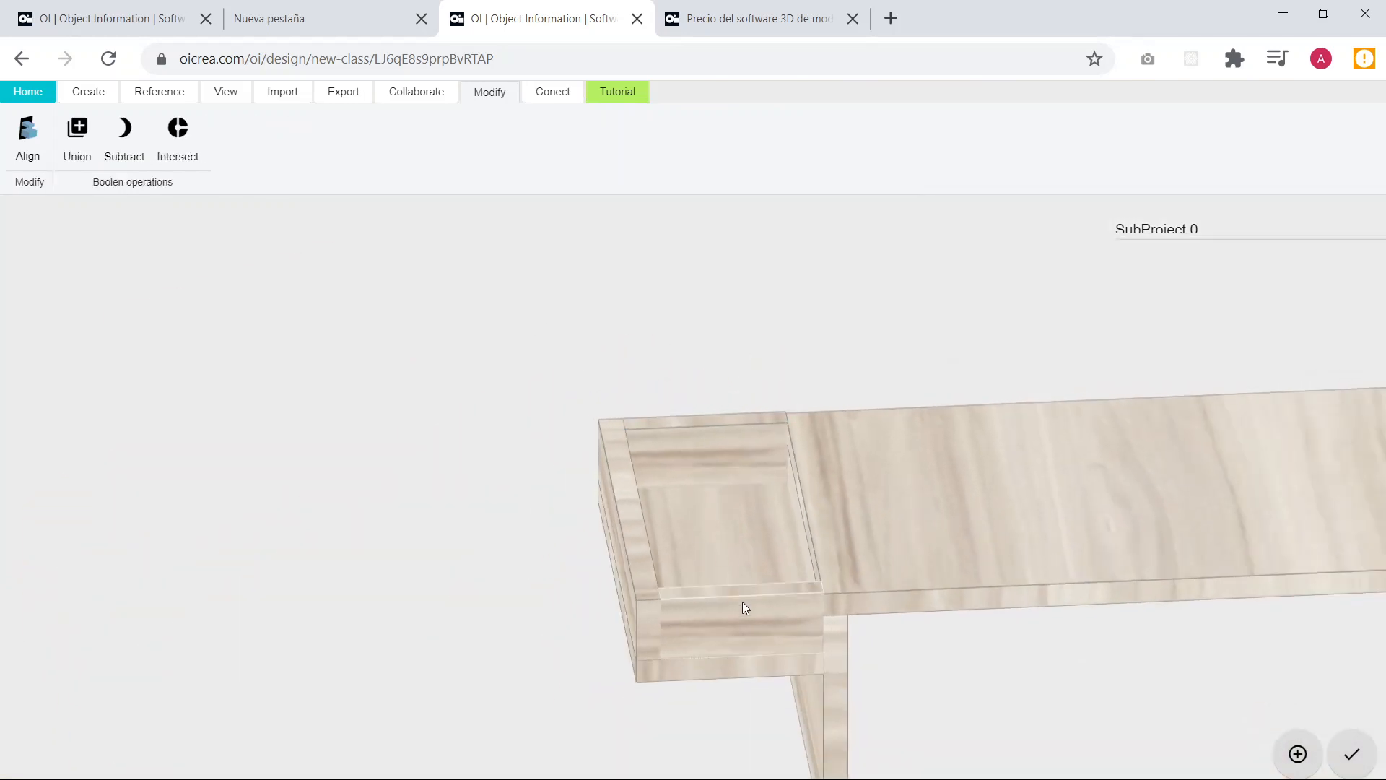
Examine the short front board's length and height formulas and how it meets the side shelf and edge board.
click(744, 606)
right_drag(801, 744, 752, 574)
scroll(700, 514, up, 5)
drag(638, 460, 696, 431)
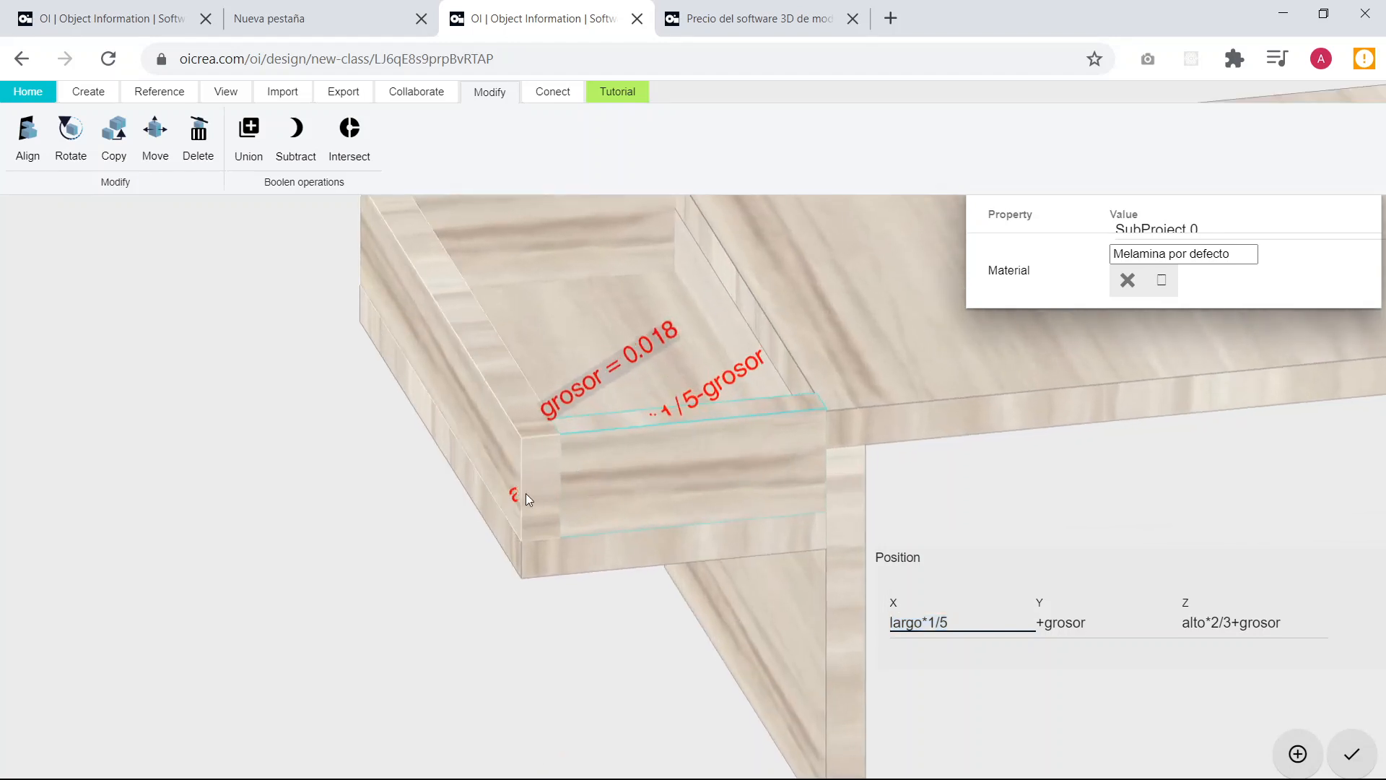
click(724, 379)
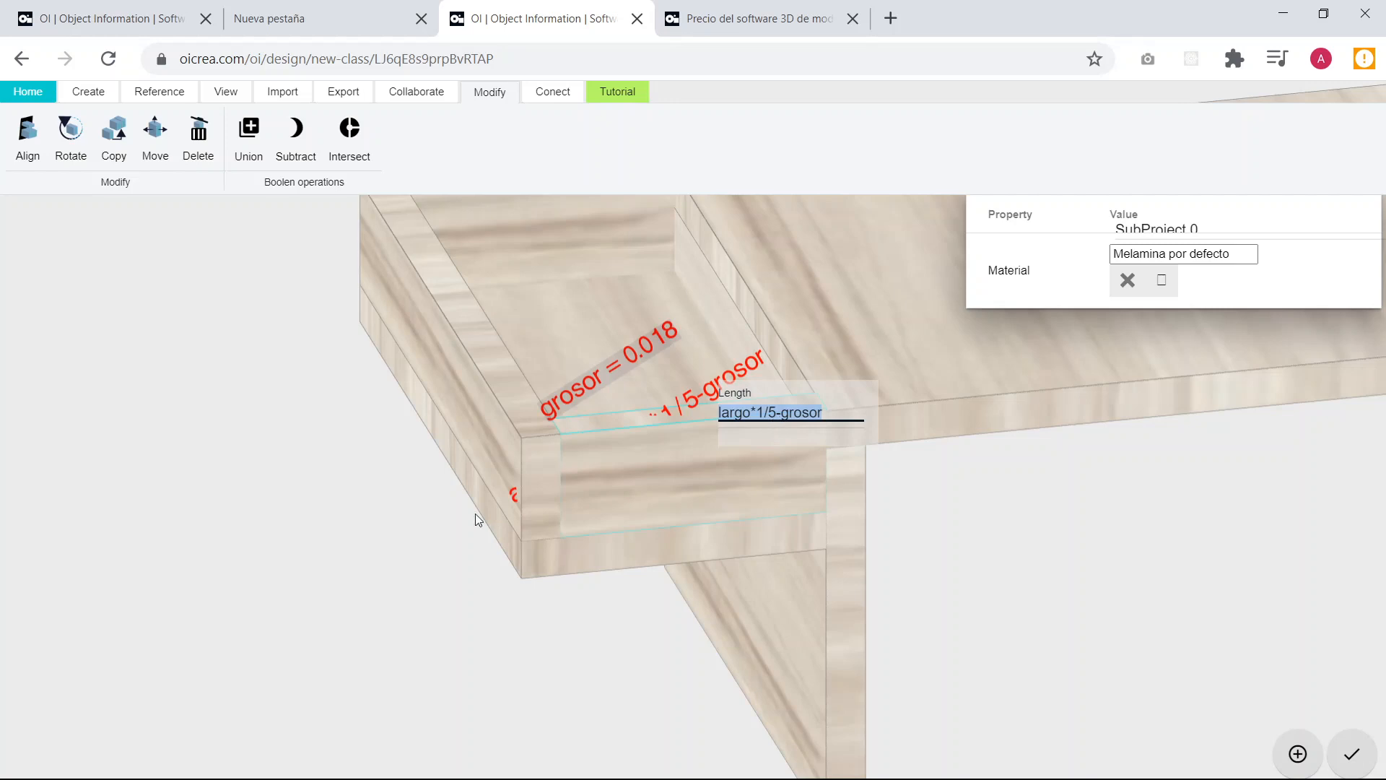
click(511, 495)
click(513, 496)
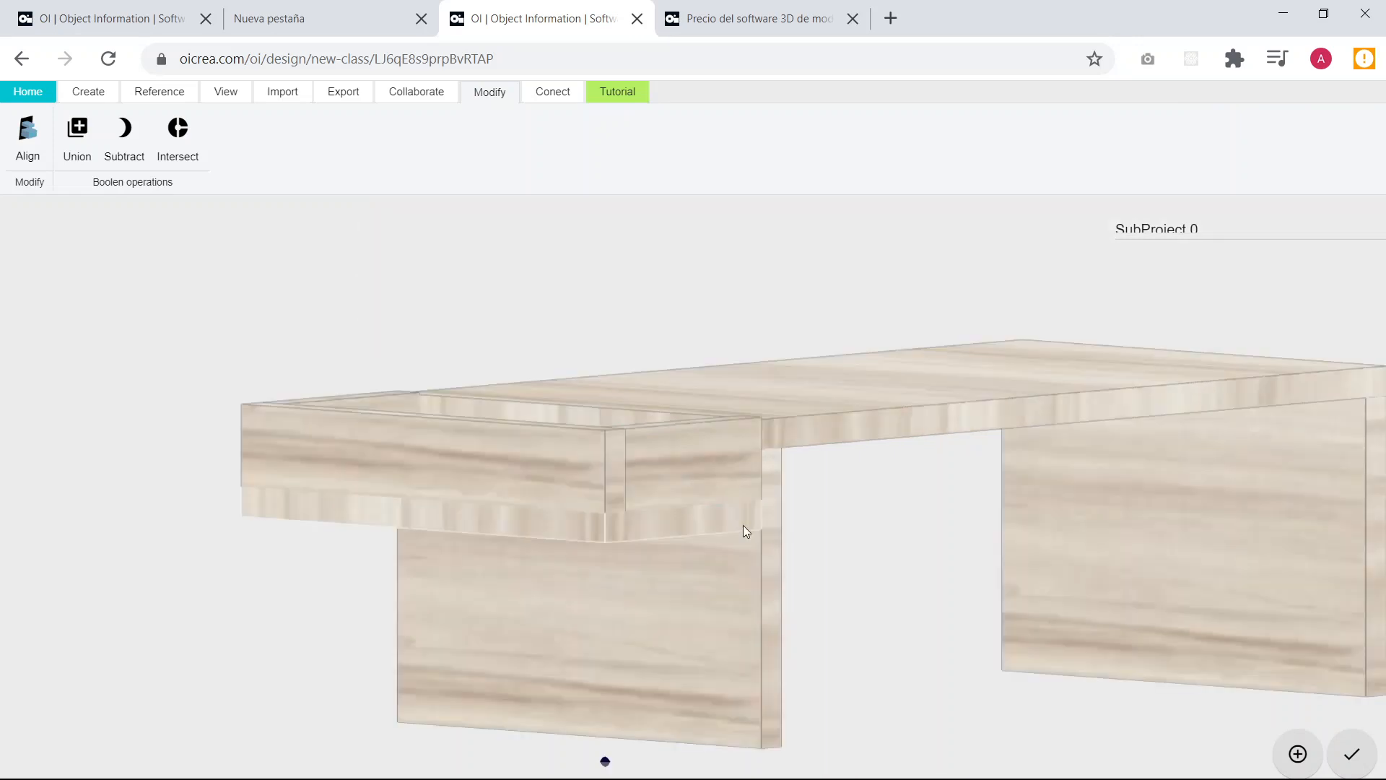
middle_drag(743, 526, 816, 541)
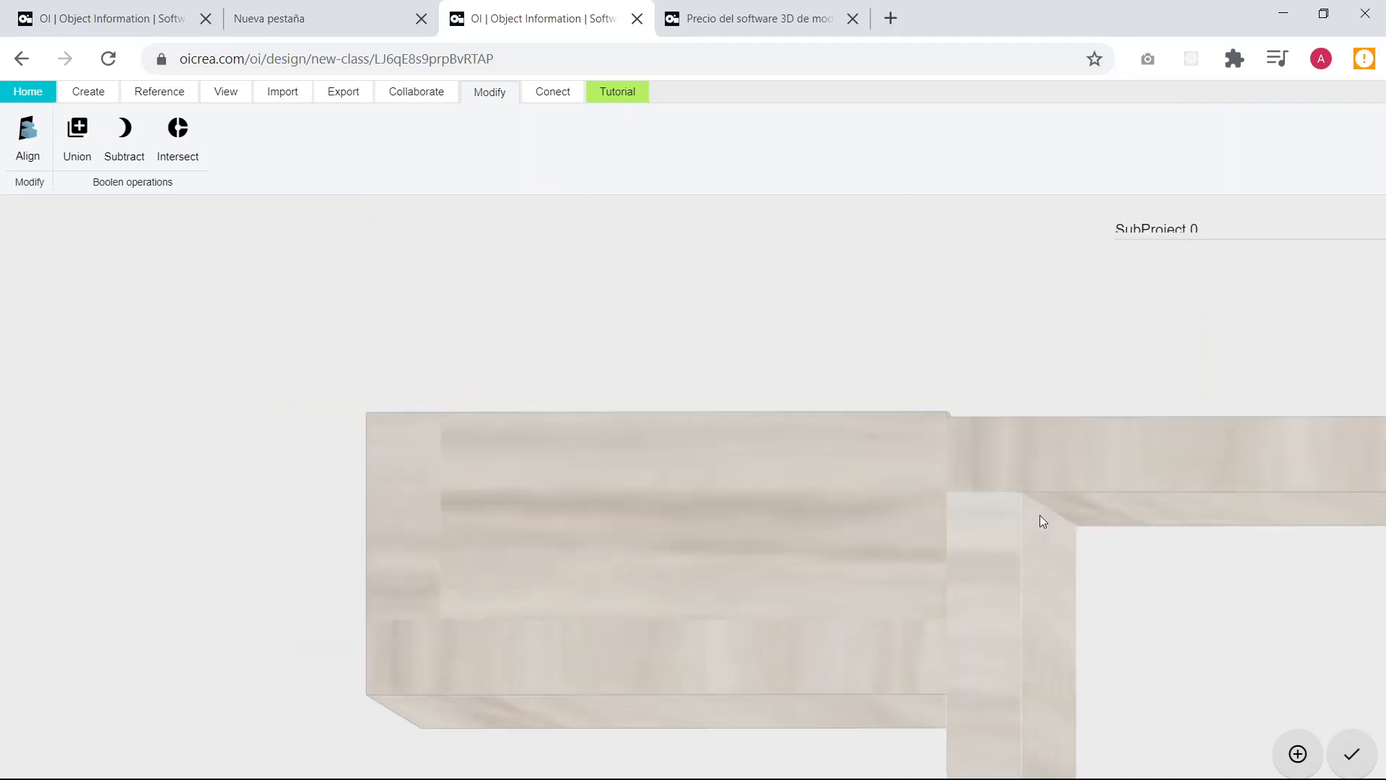
middle_drag(1040, 514, 1017, 484)
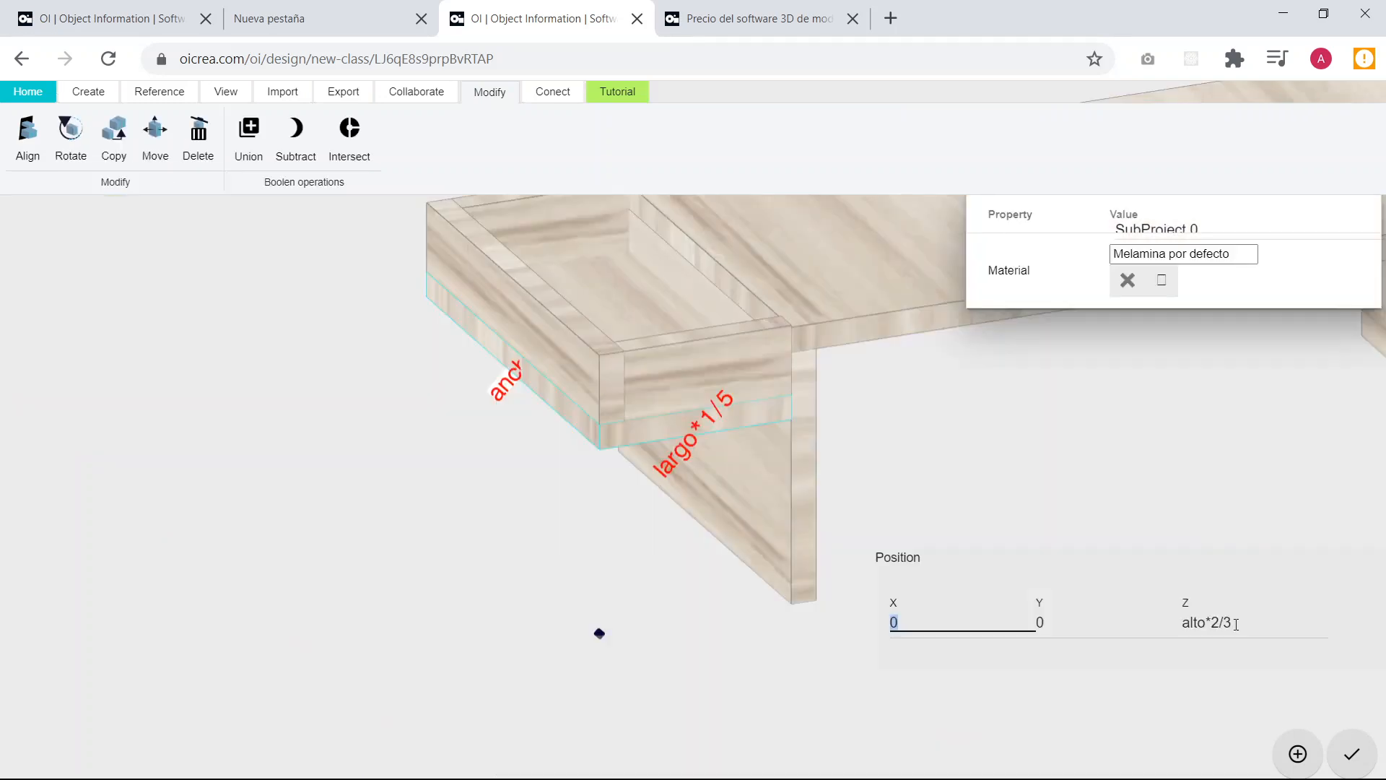
Set the side shelf board's Z position to alto*1/2.
click(1236, 622)
key(BackSpace)
key(BackSpace)
key(BackSpace)
text(1/2)
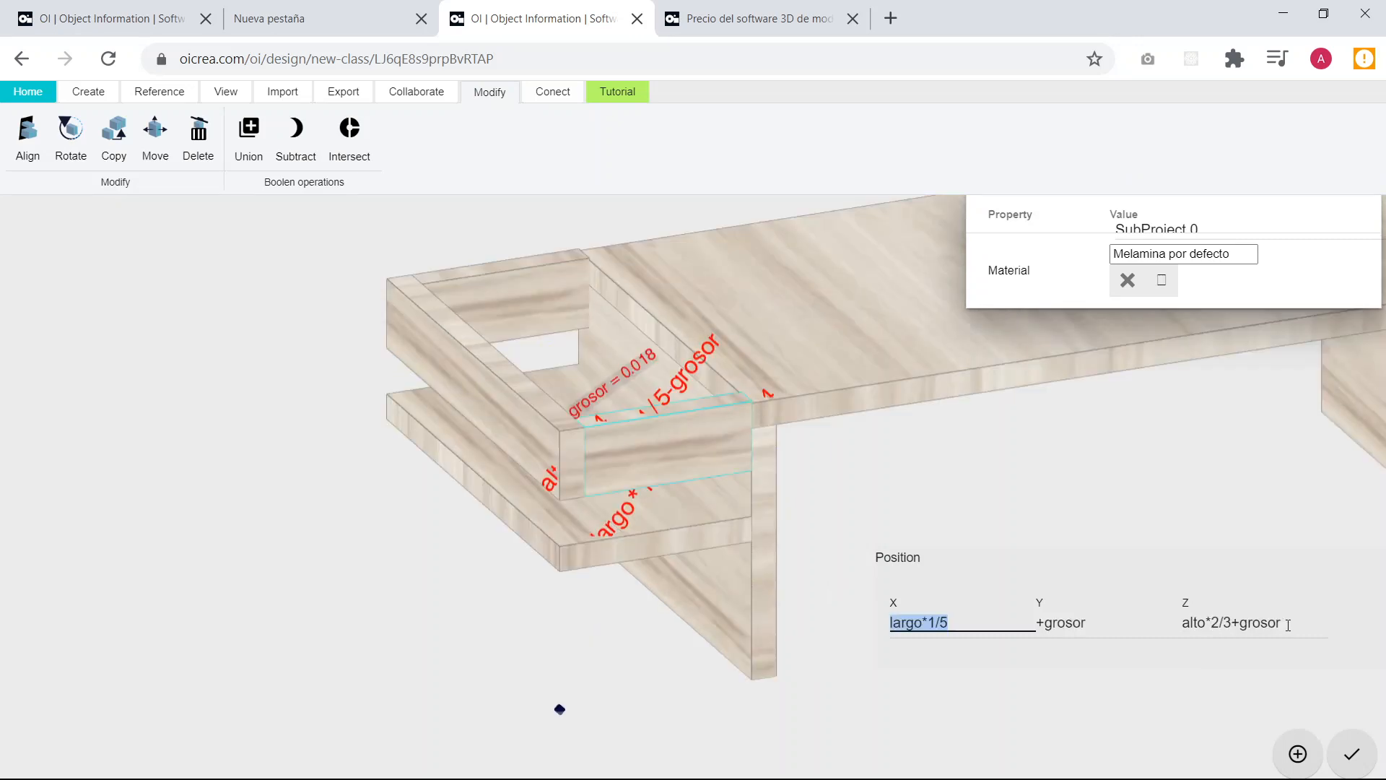
Set the short front board's Z position to alto*1/2+grosor so it rests on the lowered shelf.
click(1294, 623)
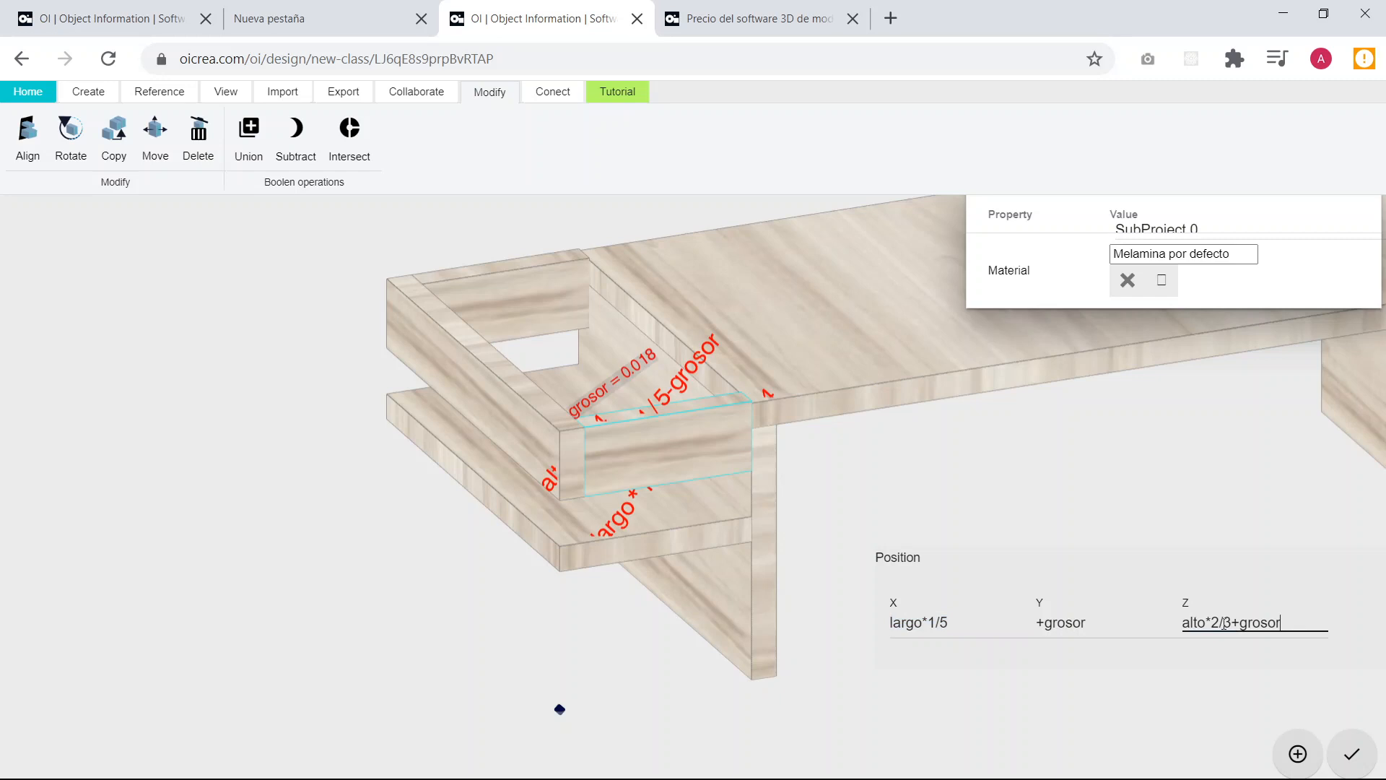
click(1221, 622)
key(BackSpace)
text(1)
key(Right)
key(Right)
key(BackSpace)
text(2)
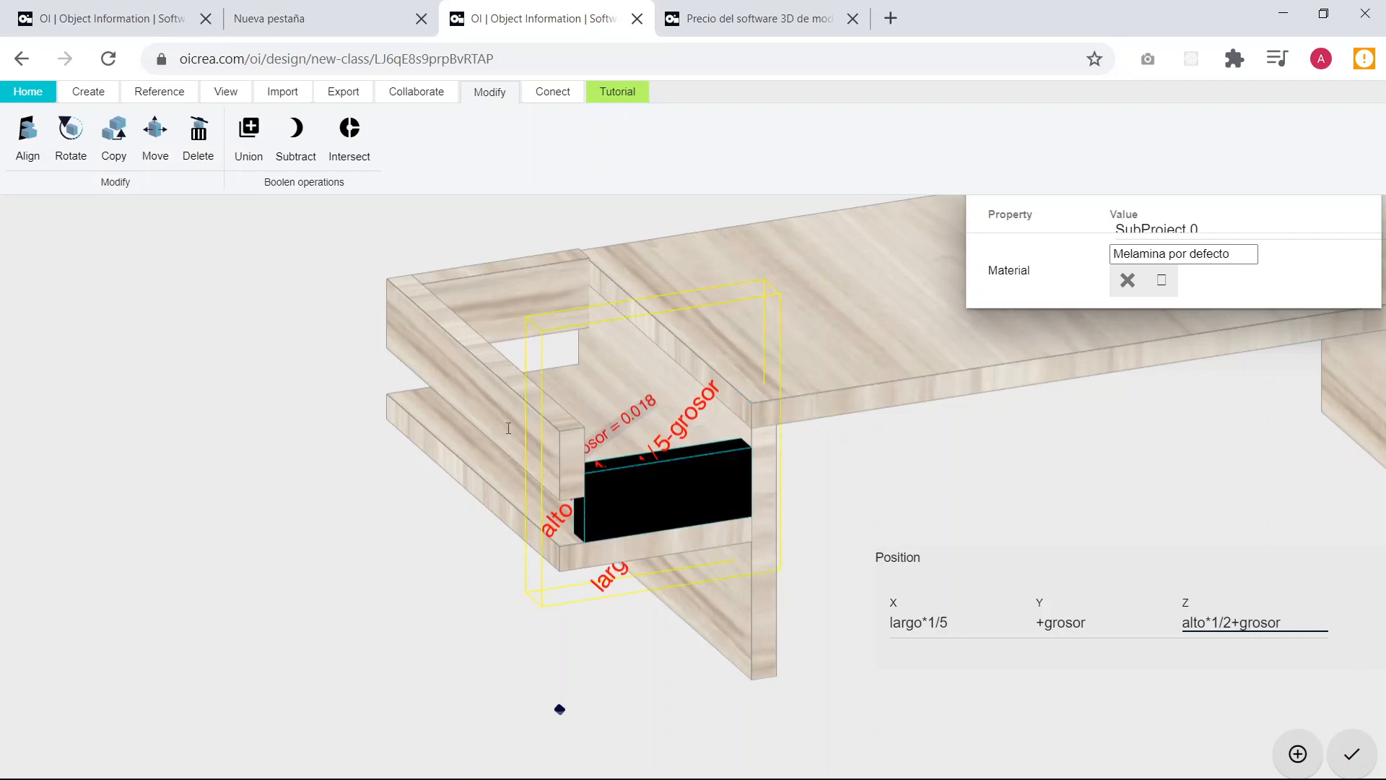
Set the long edge board's Z position to alto*1/2+grosor.
click(511, 422)
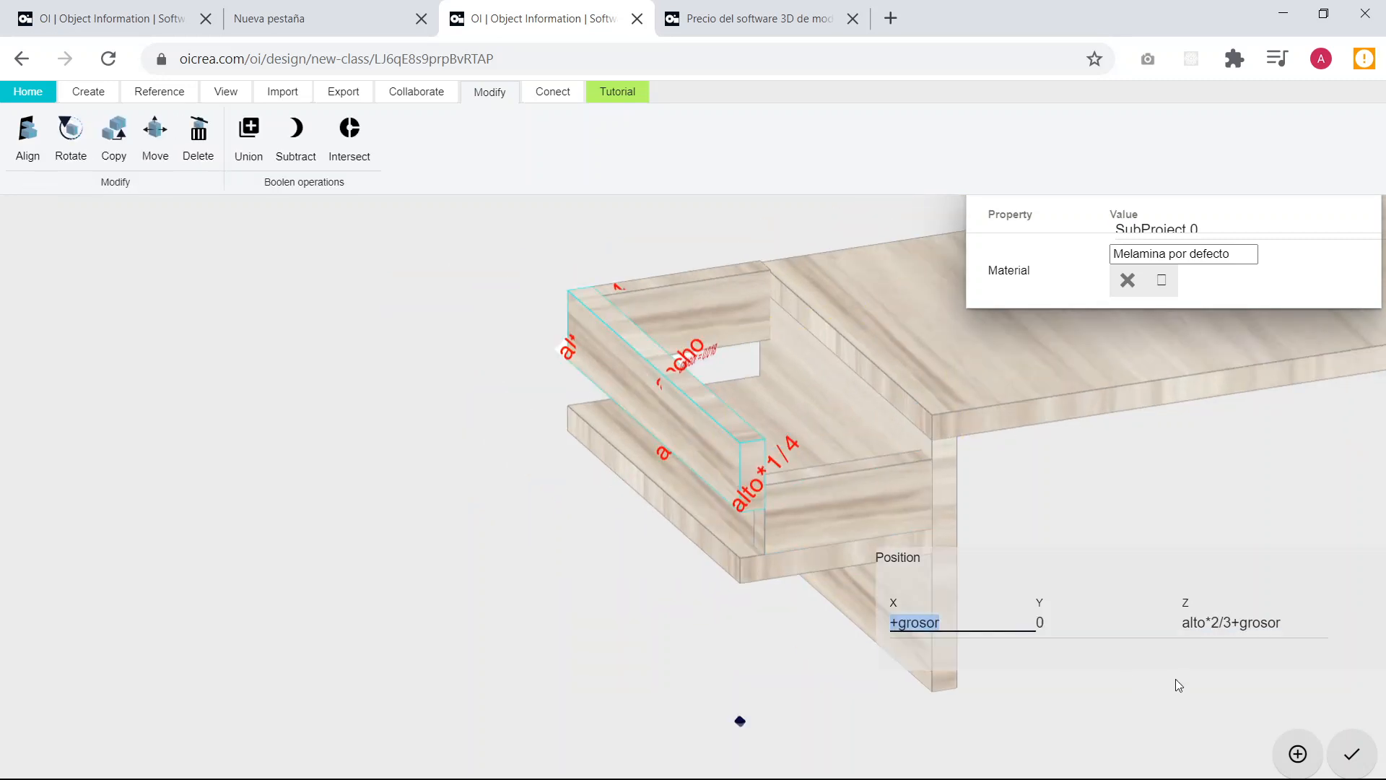
click(1221, 623)
key(BackSpace)
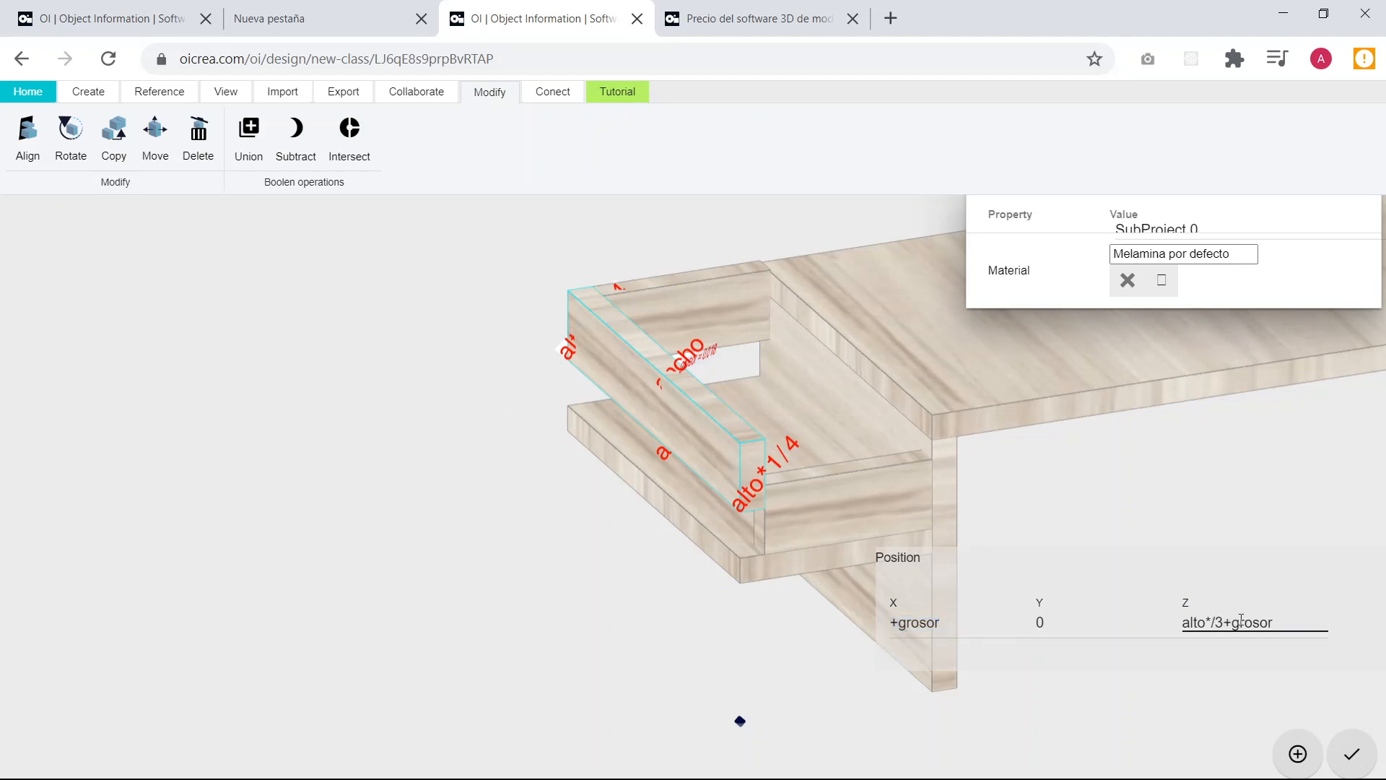
text(1/2)
key(Delete)
key(Delete)
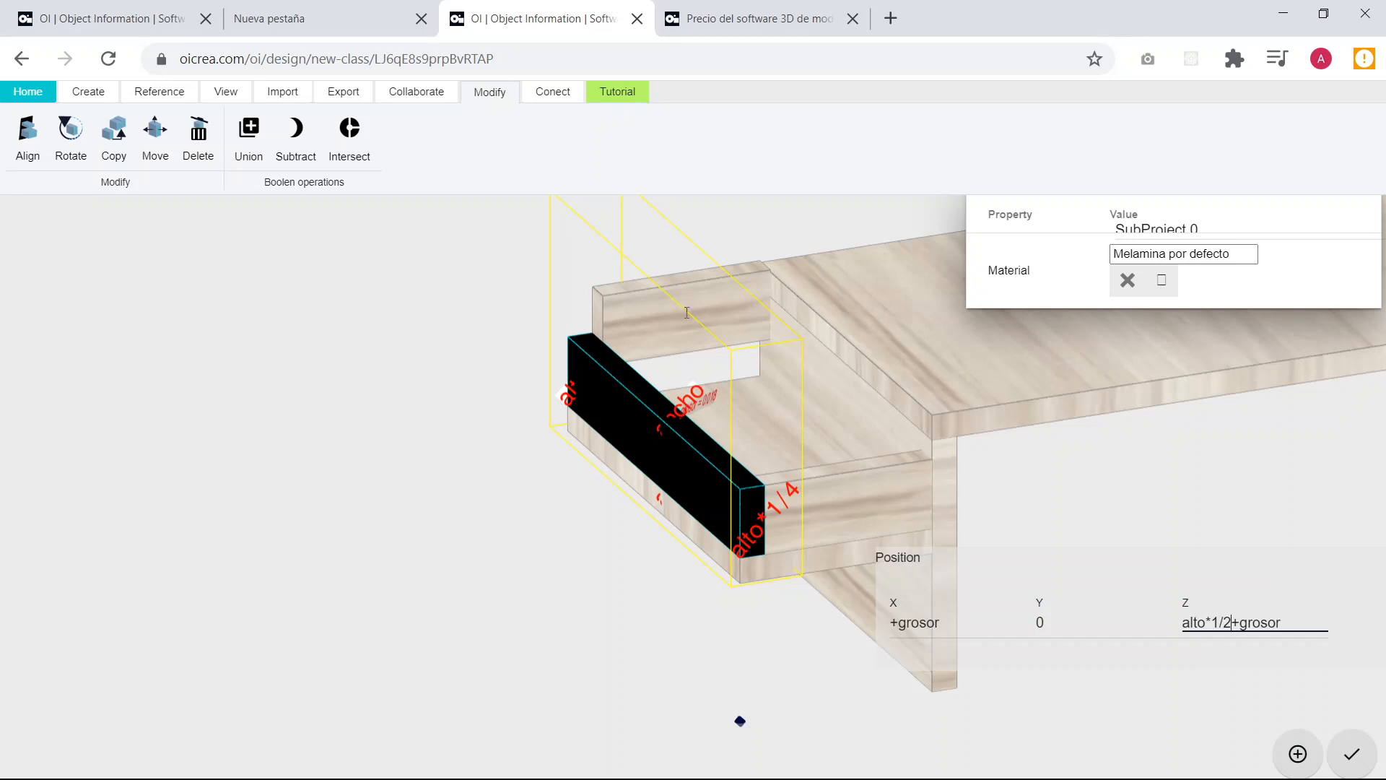
Reset the copied short back board's X, Y and Z position to 0.
click(600, 300)
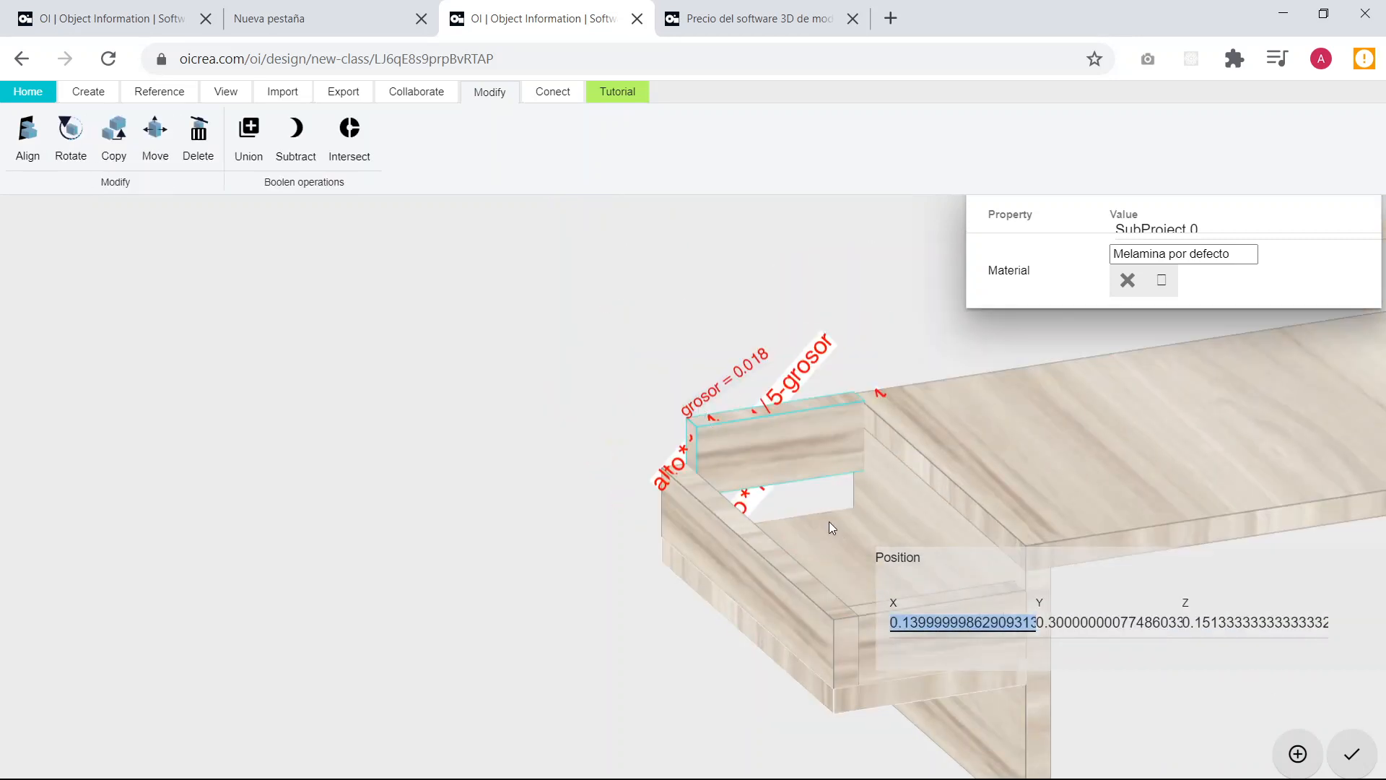
scroll(708, 447, down, 1)
scroll(707, 447, down, 3)
drag(733, 522, 727, 535)
click(986, 619)
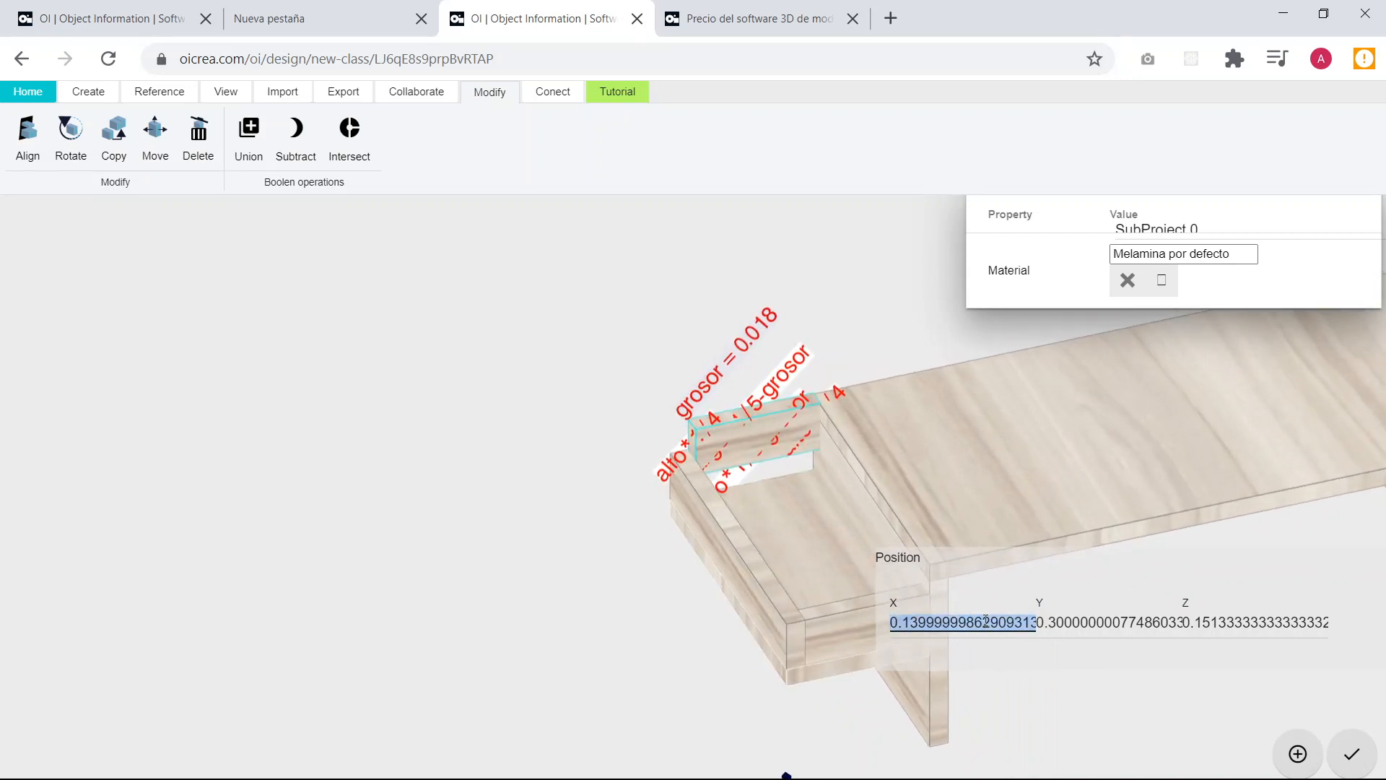
text(0)
key(Tab)
text(0)
key(Tab)
text(0)
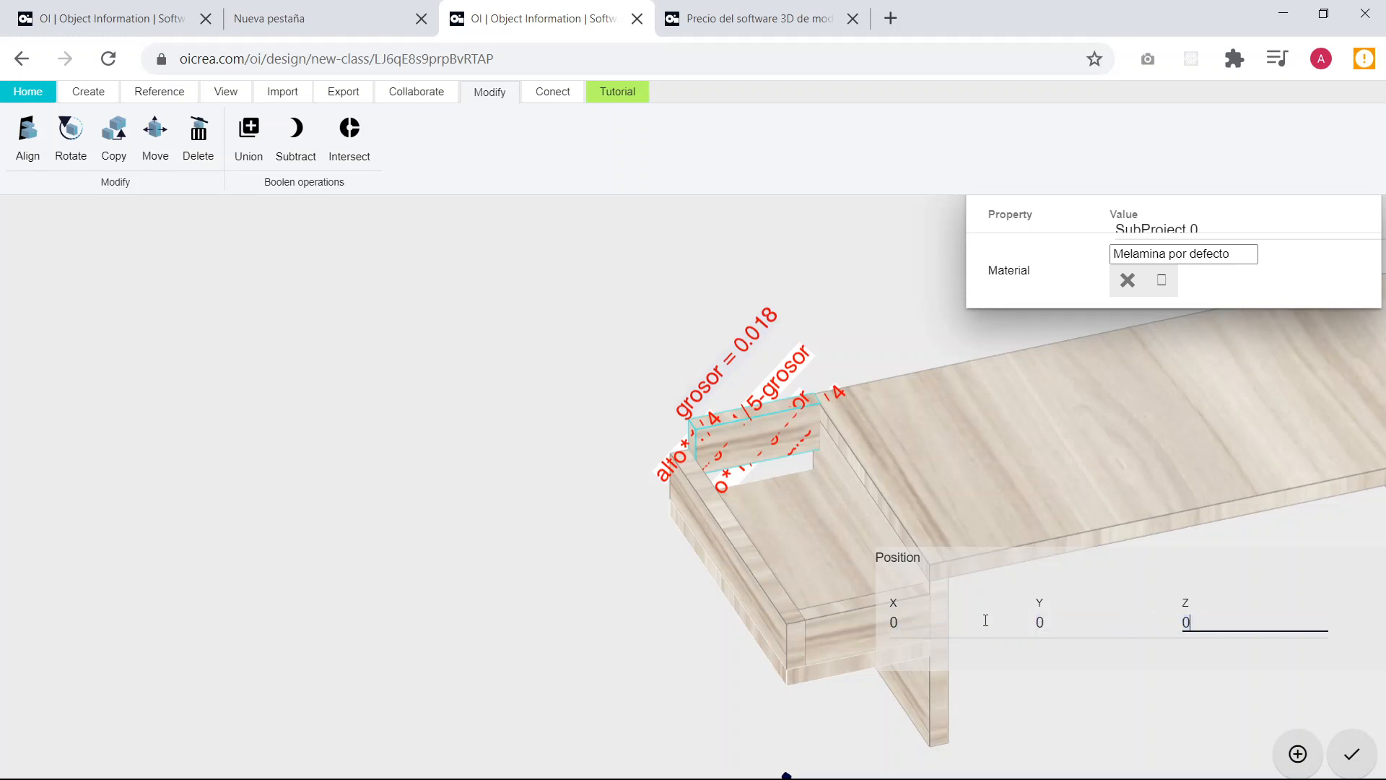
key(Return)
Set the short back board's X position to largo*1/5.
drag(553, 501, 740, 519)
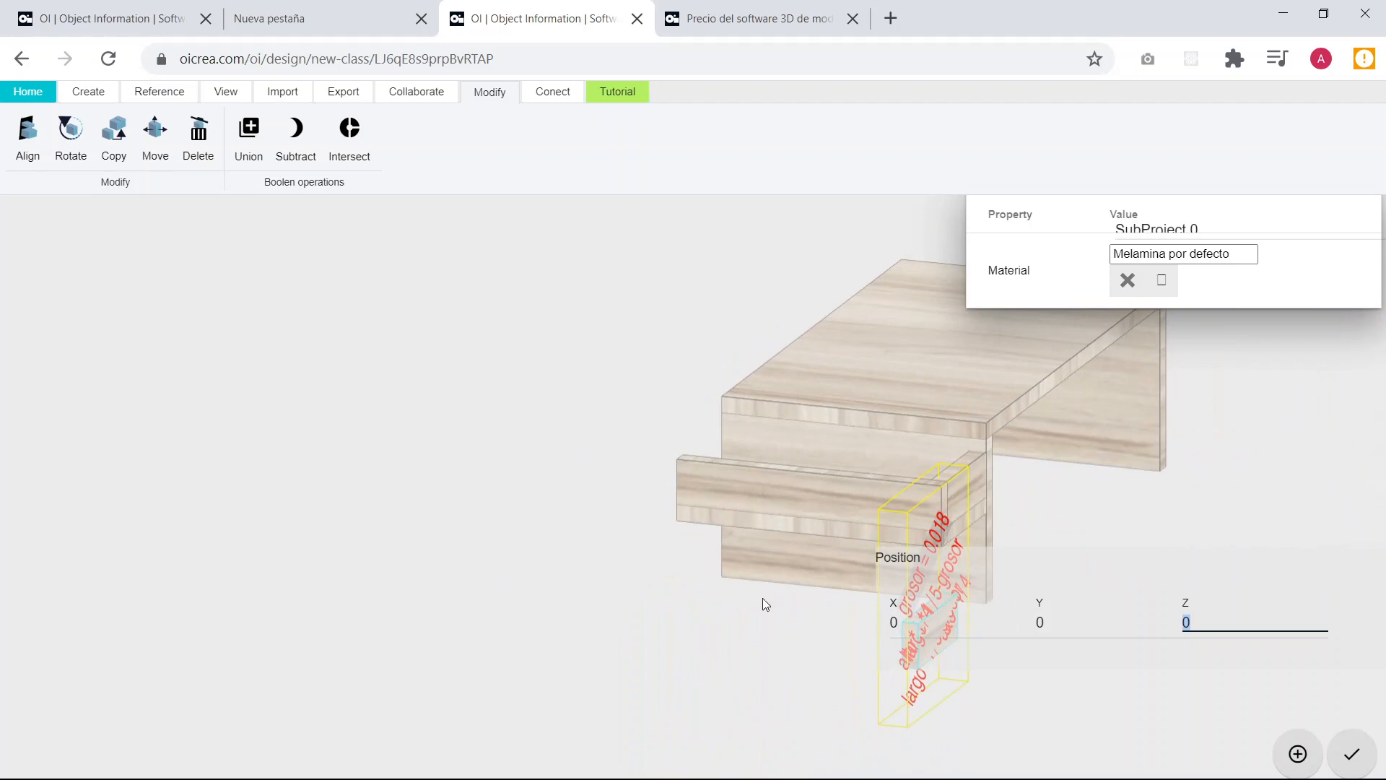
drag(762, 597, 481, 594)
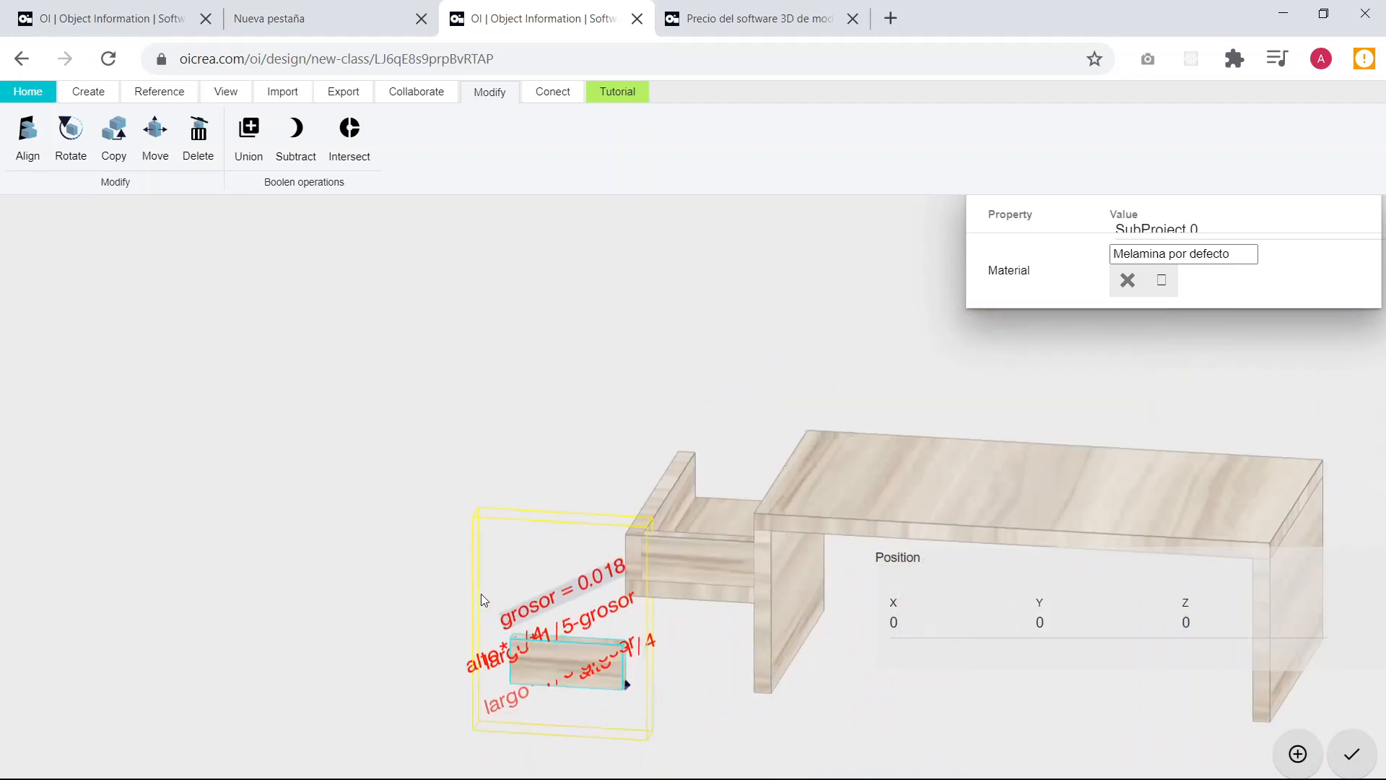
click(942, 622)
key(BackSpace)
text(largo*1/5)
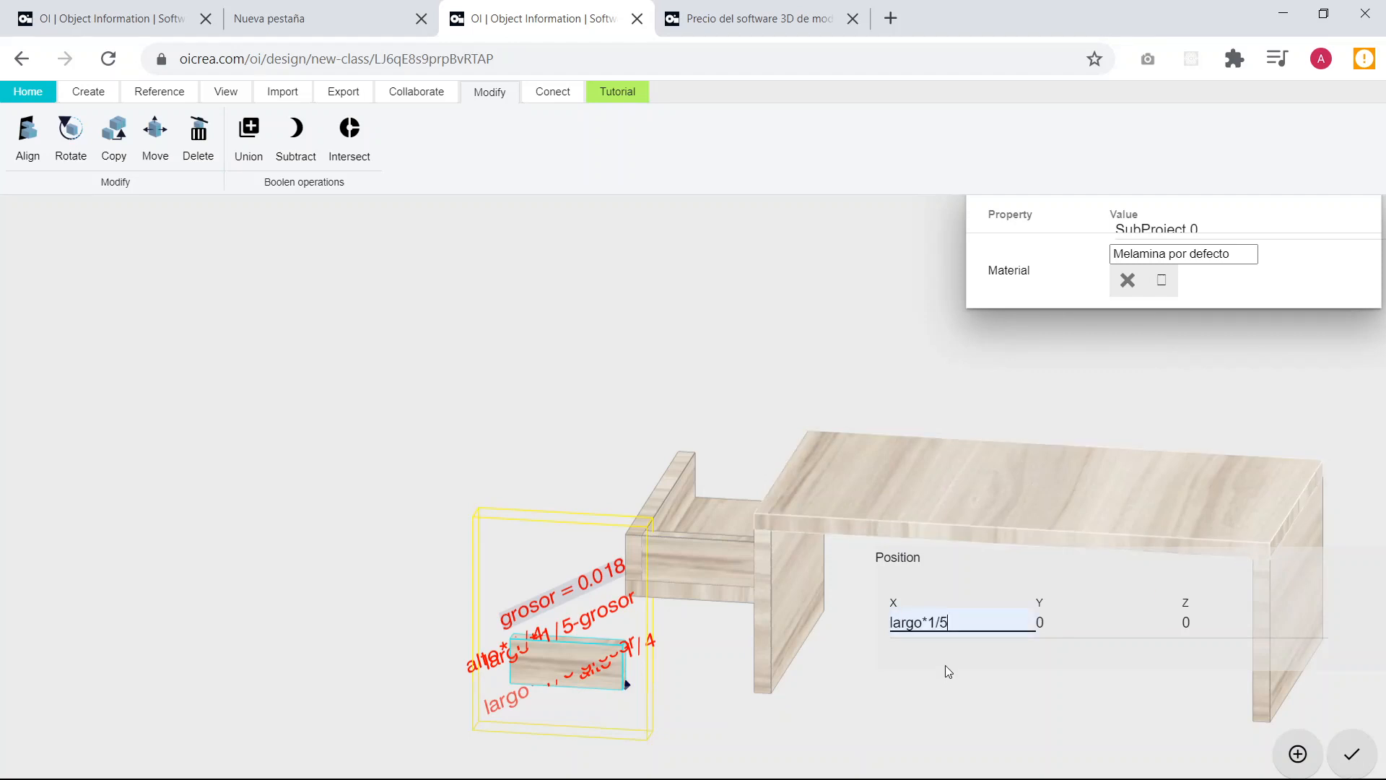
click(955, 657)
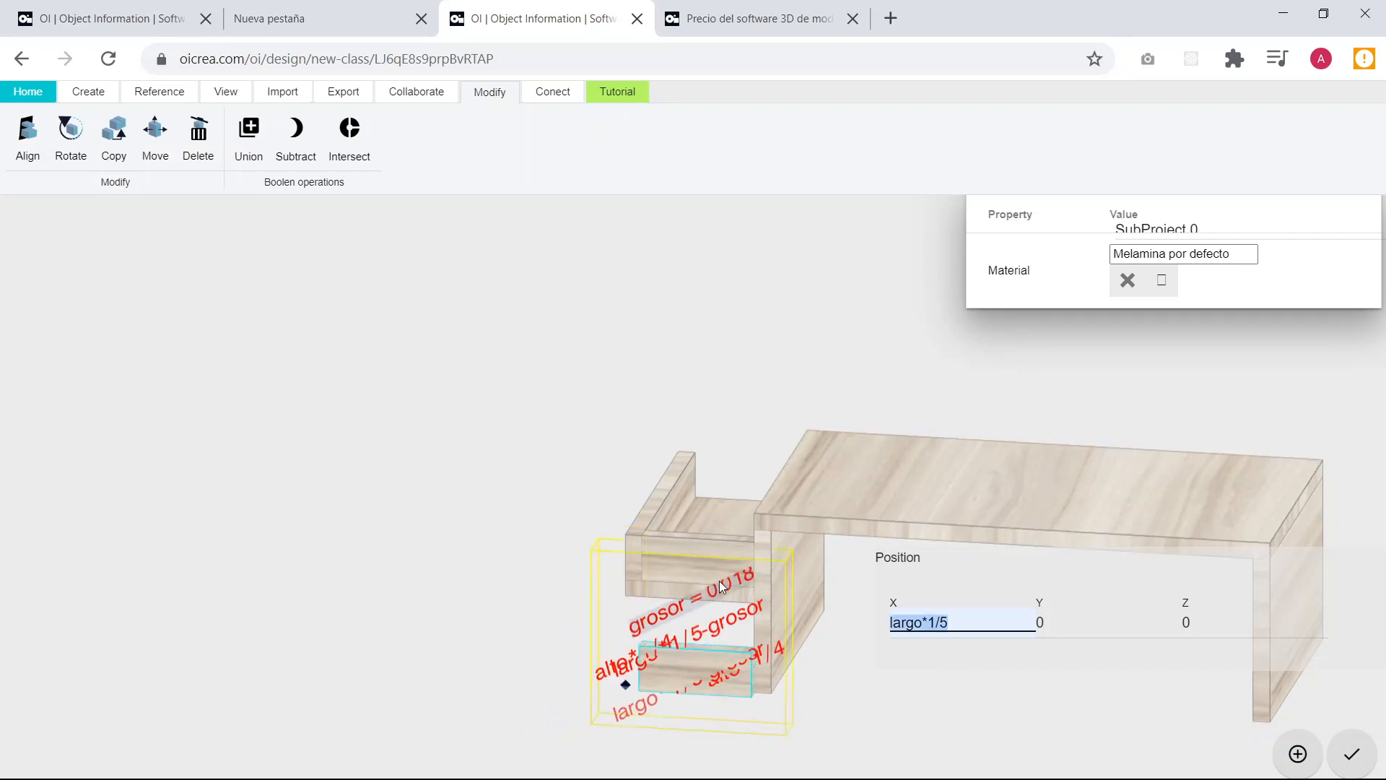
Set the short back board's Y position to ancho to place it at the shelf's rear end.
drag(719, 581, 939, 614)
click(1080, 629)
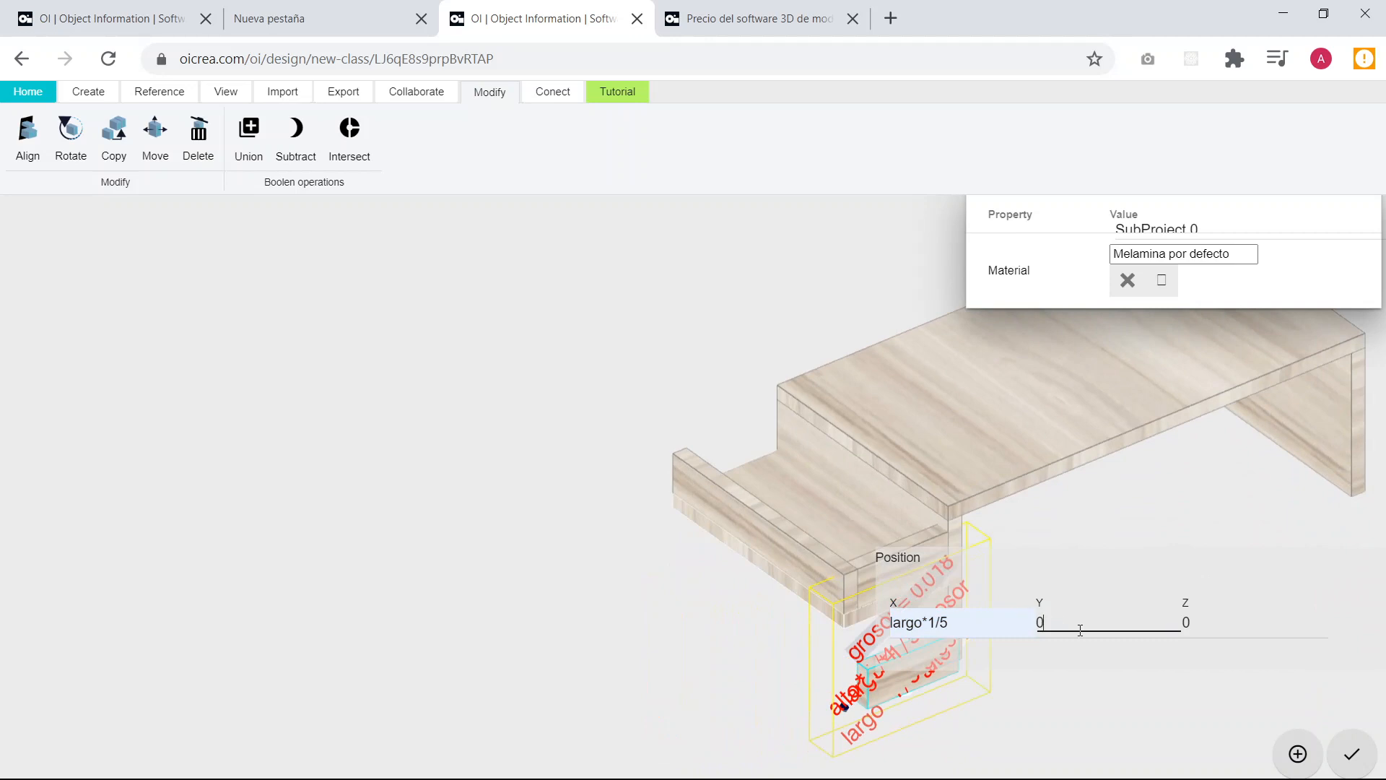
key(BackSpace)
text(ancho)
Set the short back board's Z position to alto*1/2+grosor and leave it deselected.
click(1248, 622)
key(BackSpace)
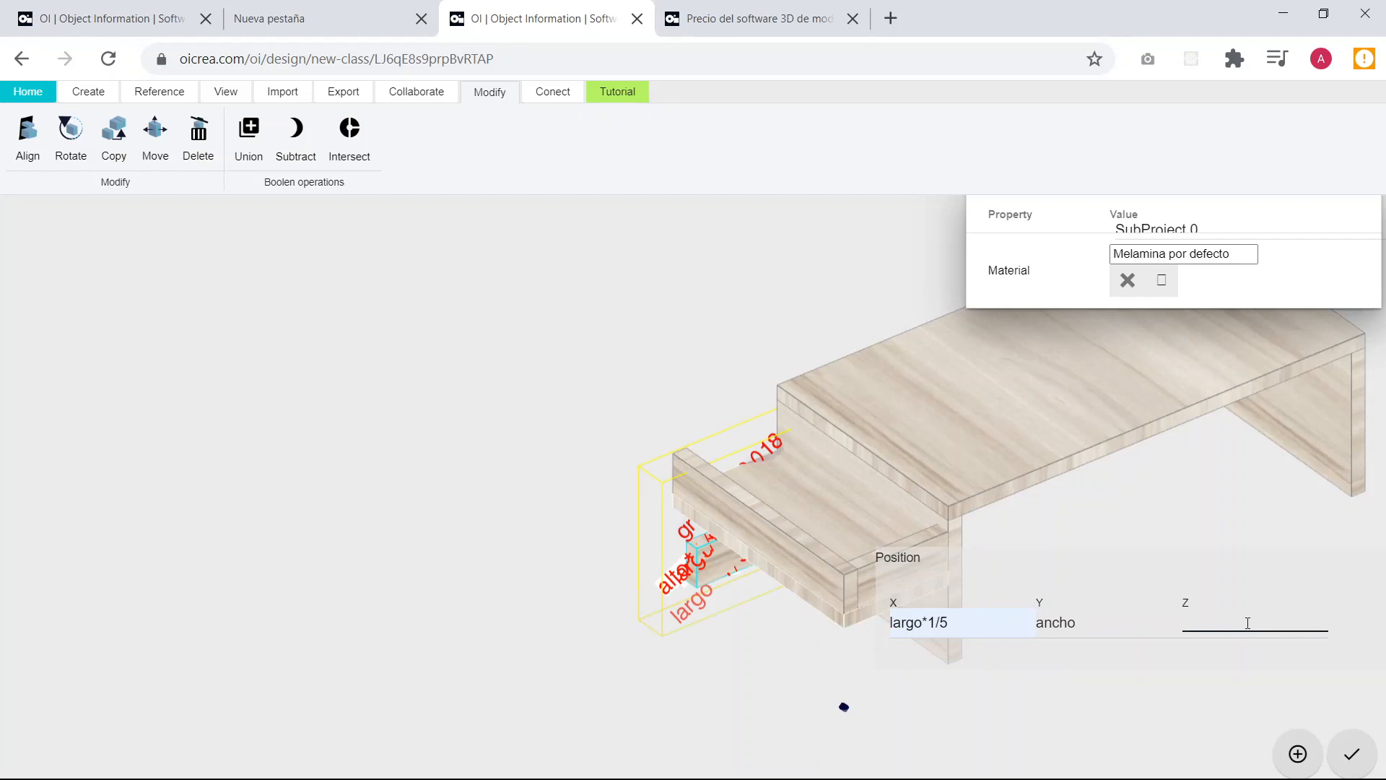
text(alto*1/2+grosor)
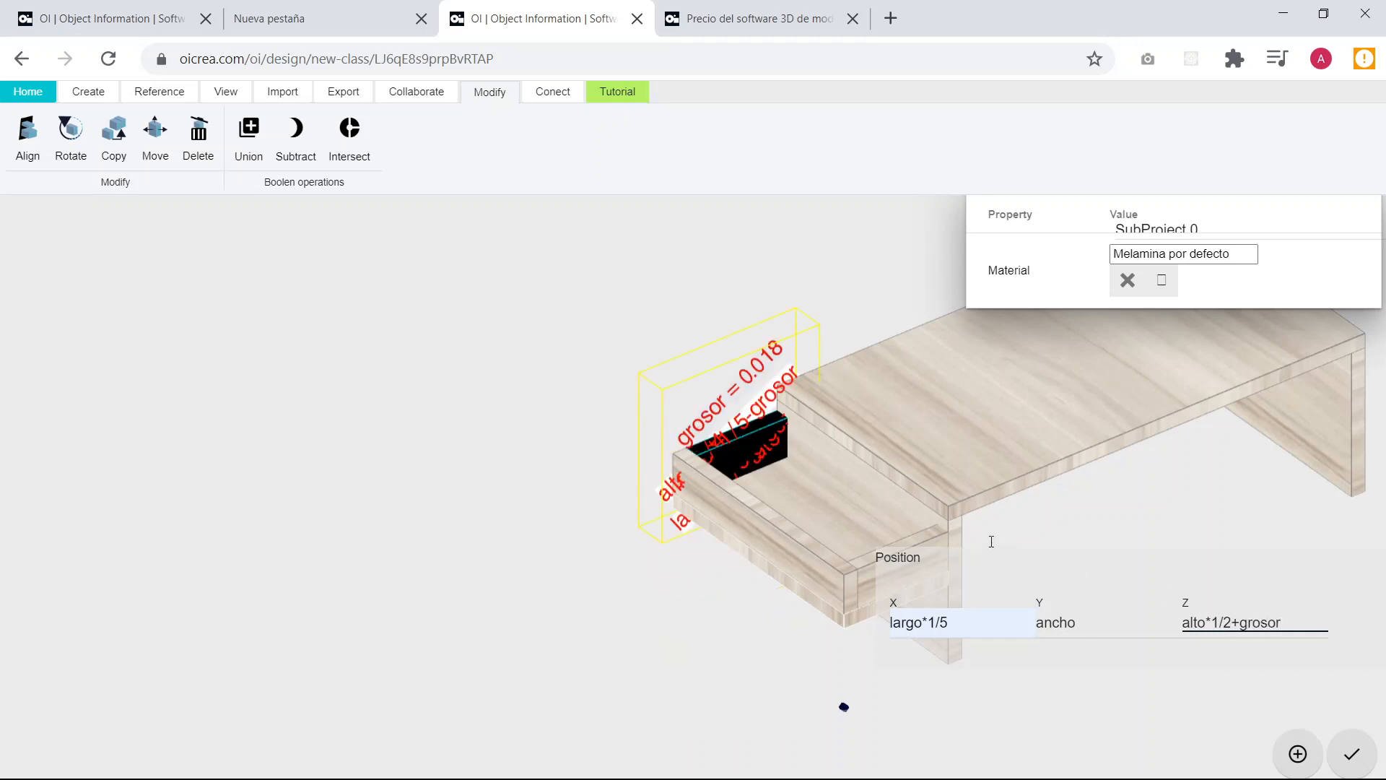
click(583, 523)
Inspect the whole table from several angles, checking the enclosed side shelf and how it joins the tabletop.
drag(604, 554, 891, 554)
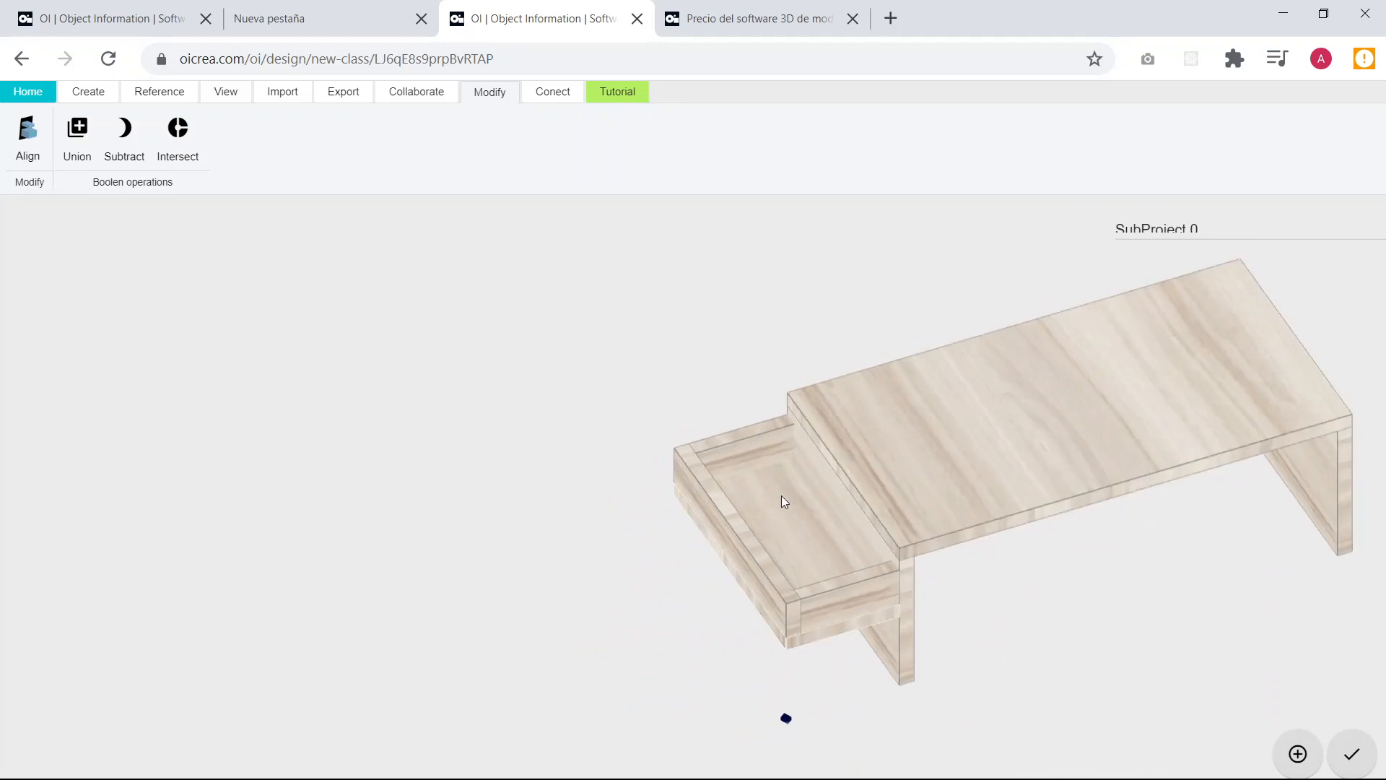
scroll(780, 495, up, 5)
drag(893, 542, 736, 488)
drag(1030, 591, 1039, 529)
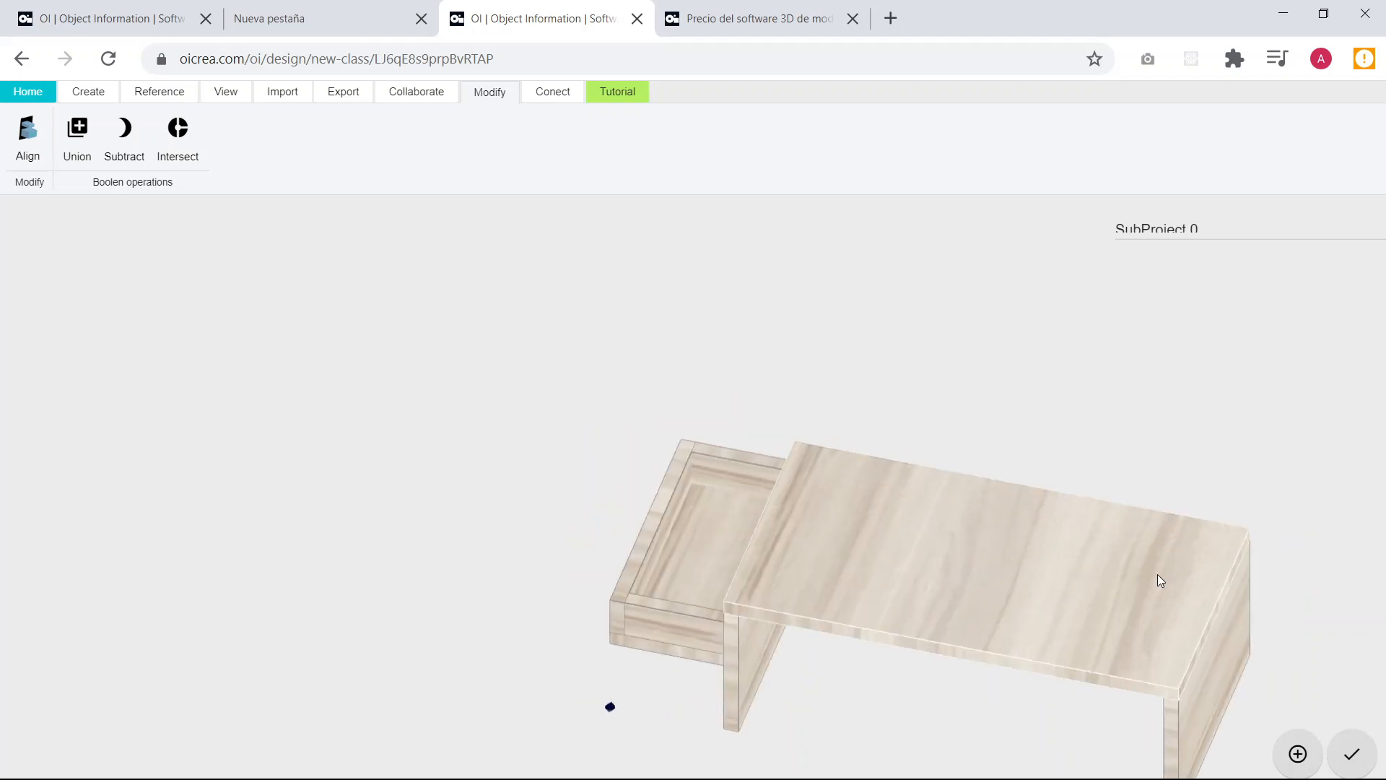
scroll(1116, 534, down, 2)
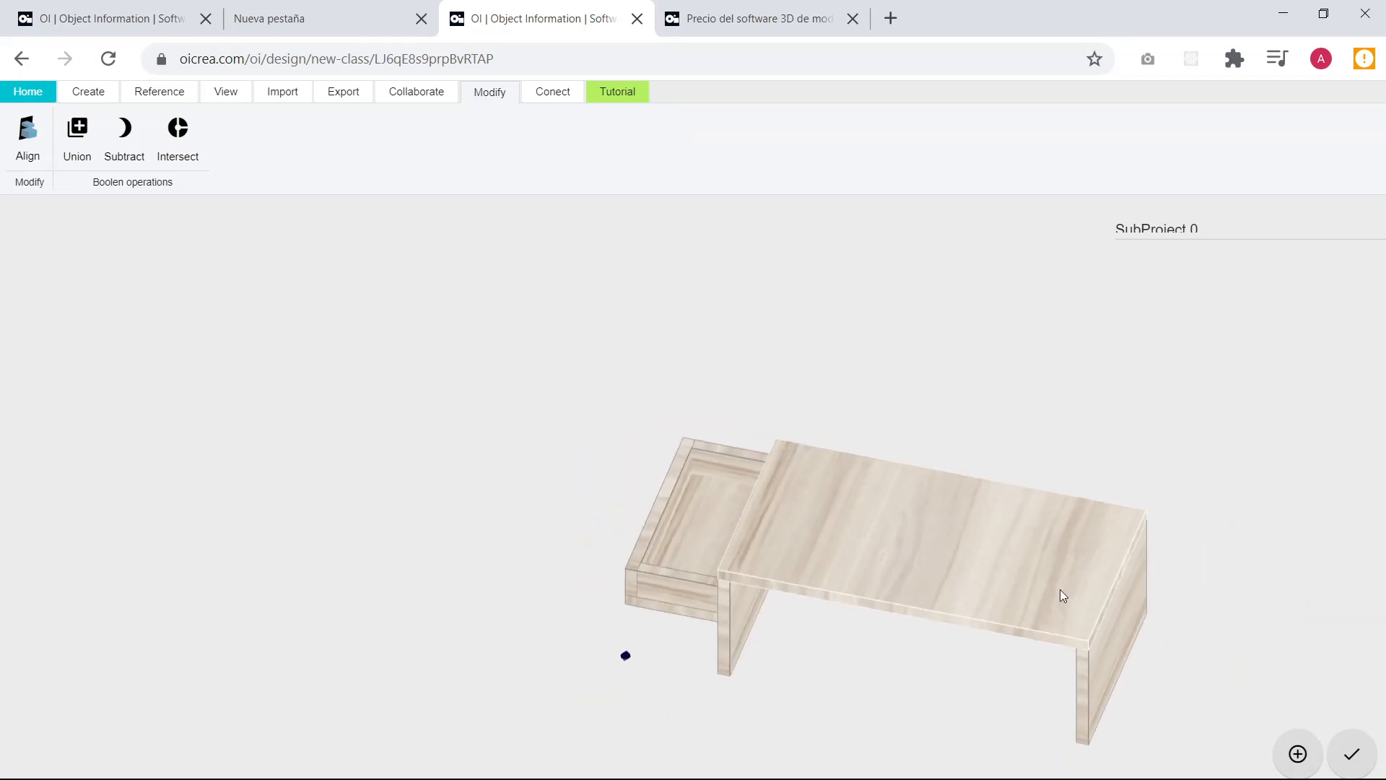
scroll(1058, 541, down, 2)
drag(1059, 538, 955, 566)
scroll(855, 500, up, 4)
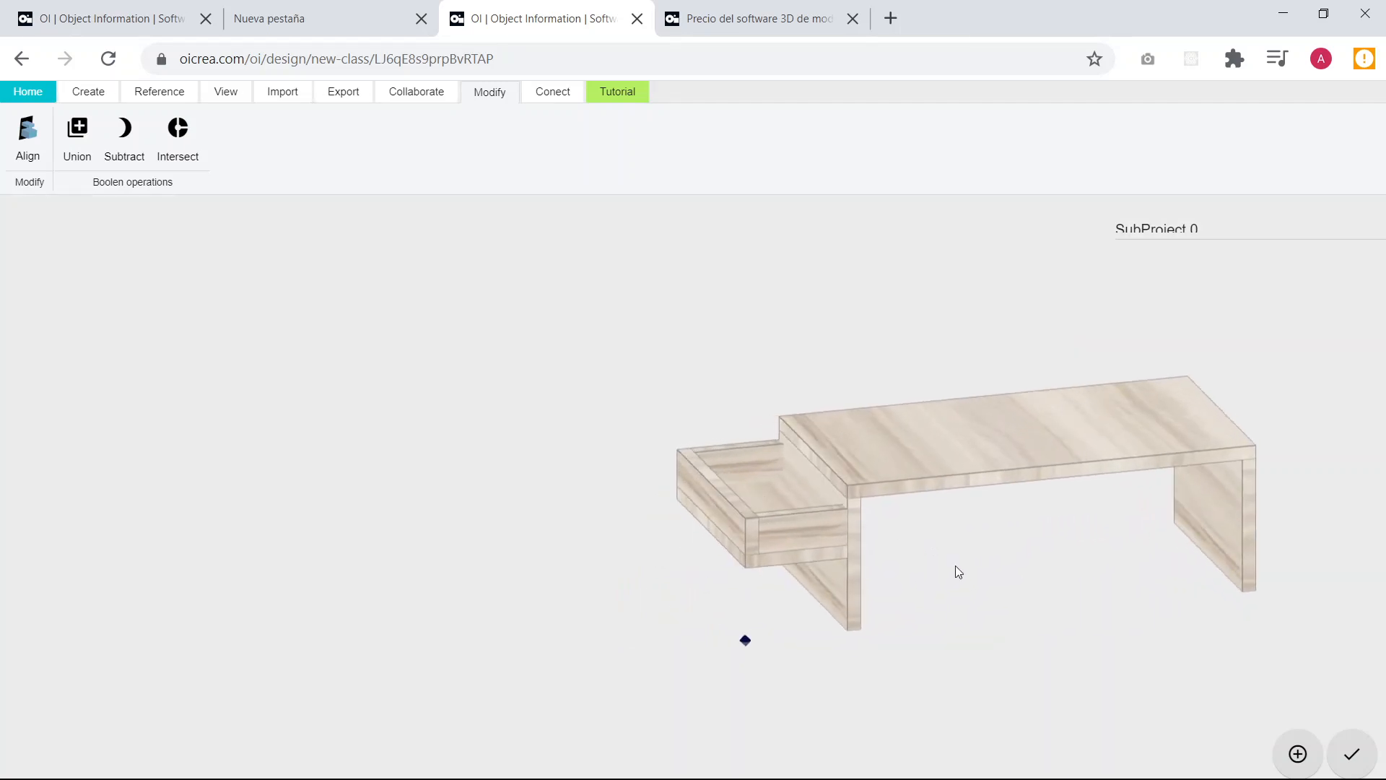
right_drag(955, 565, 858, 500)
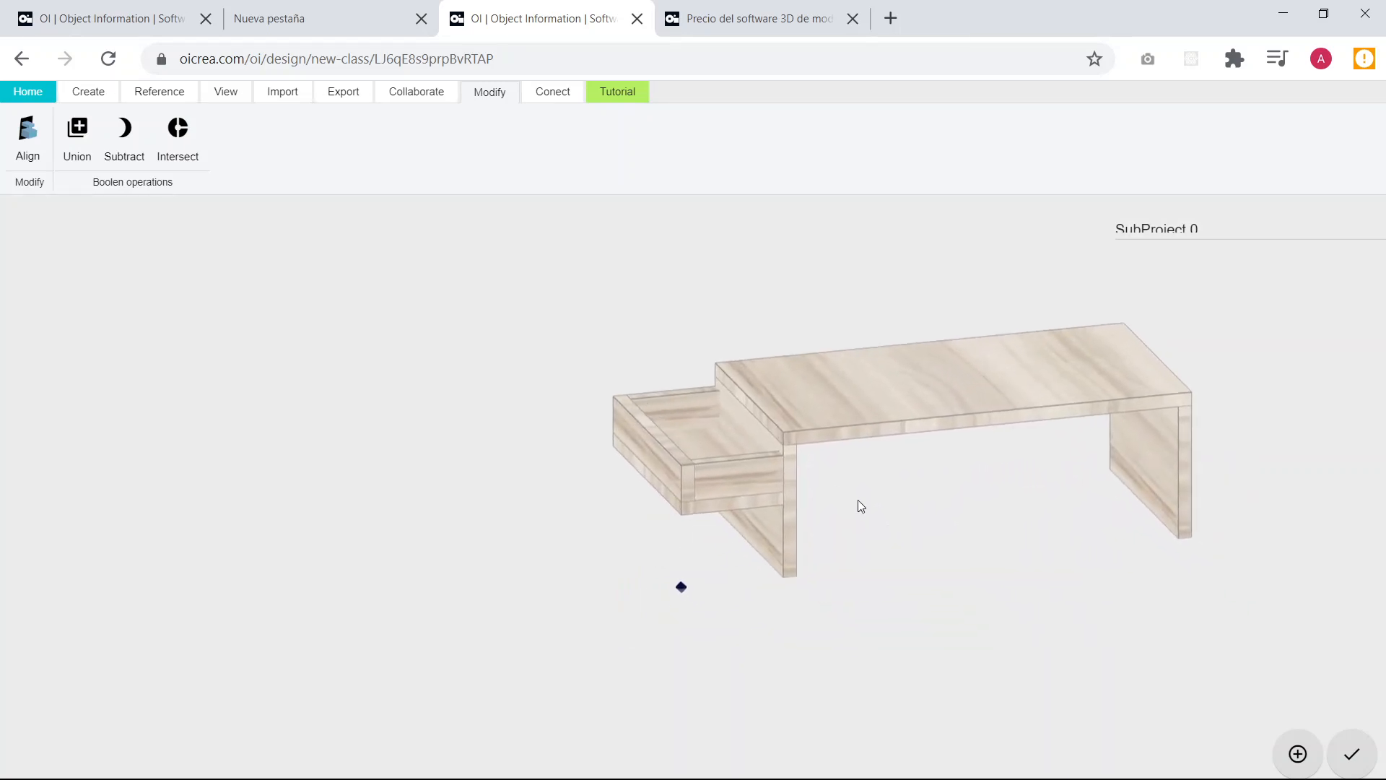
Open the properties of Mesa porta laptop at the ancho, largo, alto and grosor parameter values.
click(79, 93)
click(43, 155)
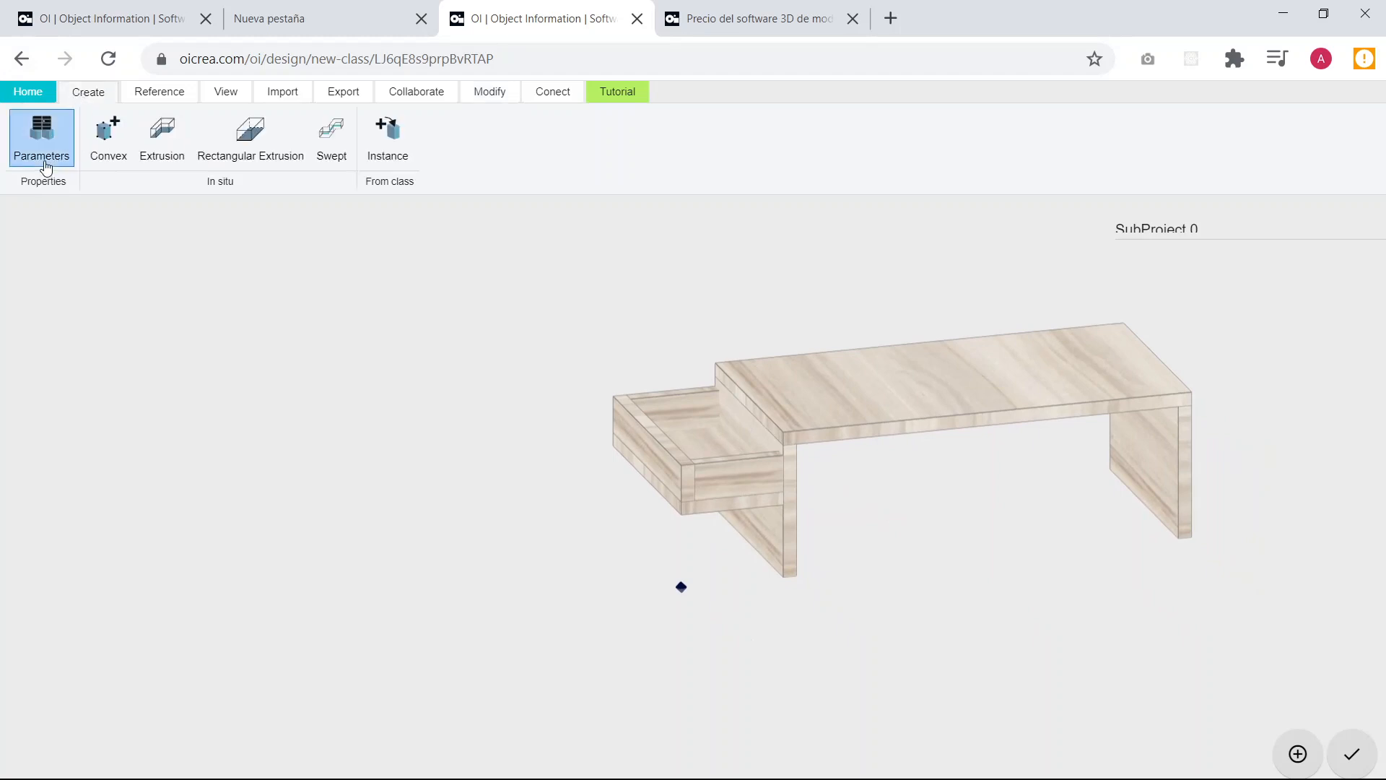
right_drag(872, 309, 989, 284)
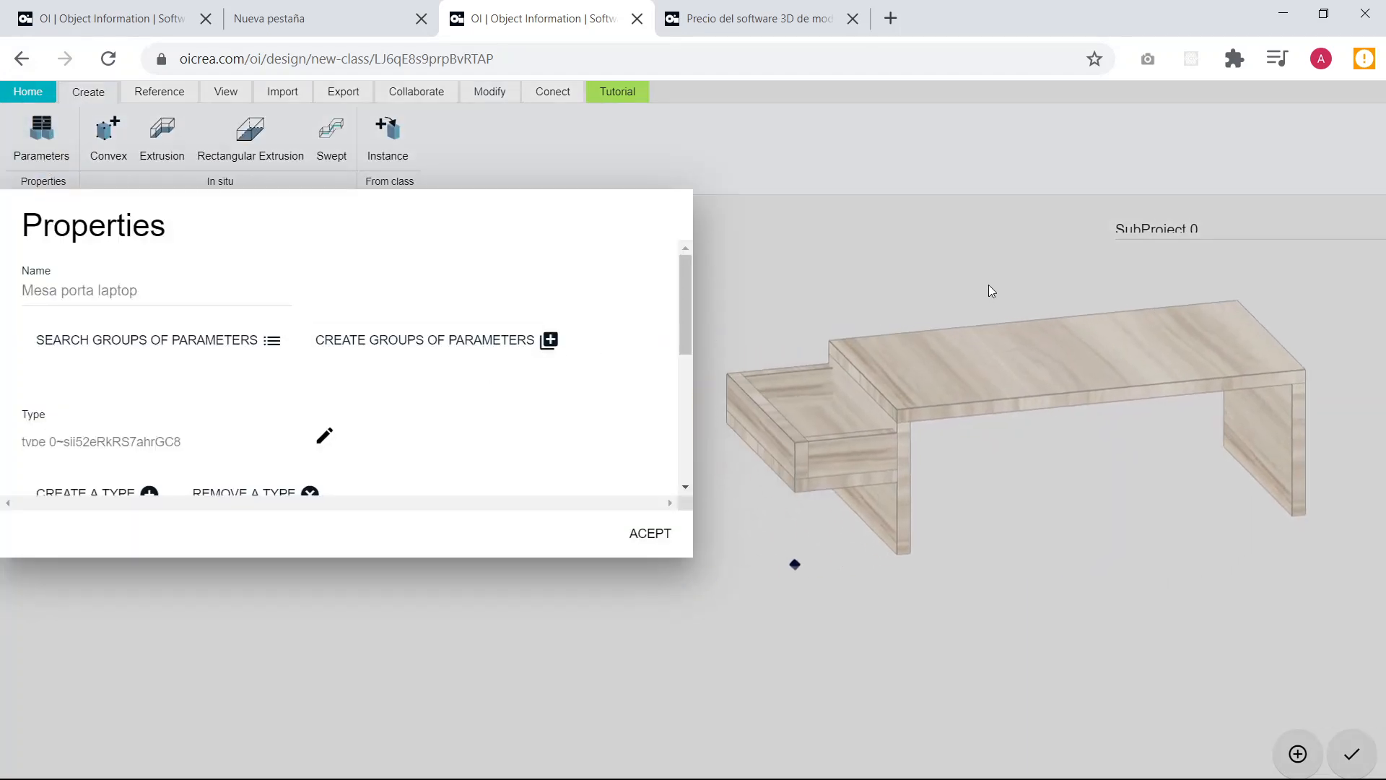
scroll(989, 284, down, 1)
scroll(405, 428, down, 2)
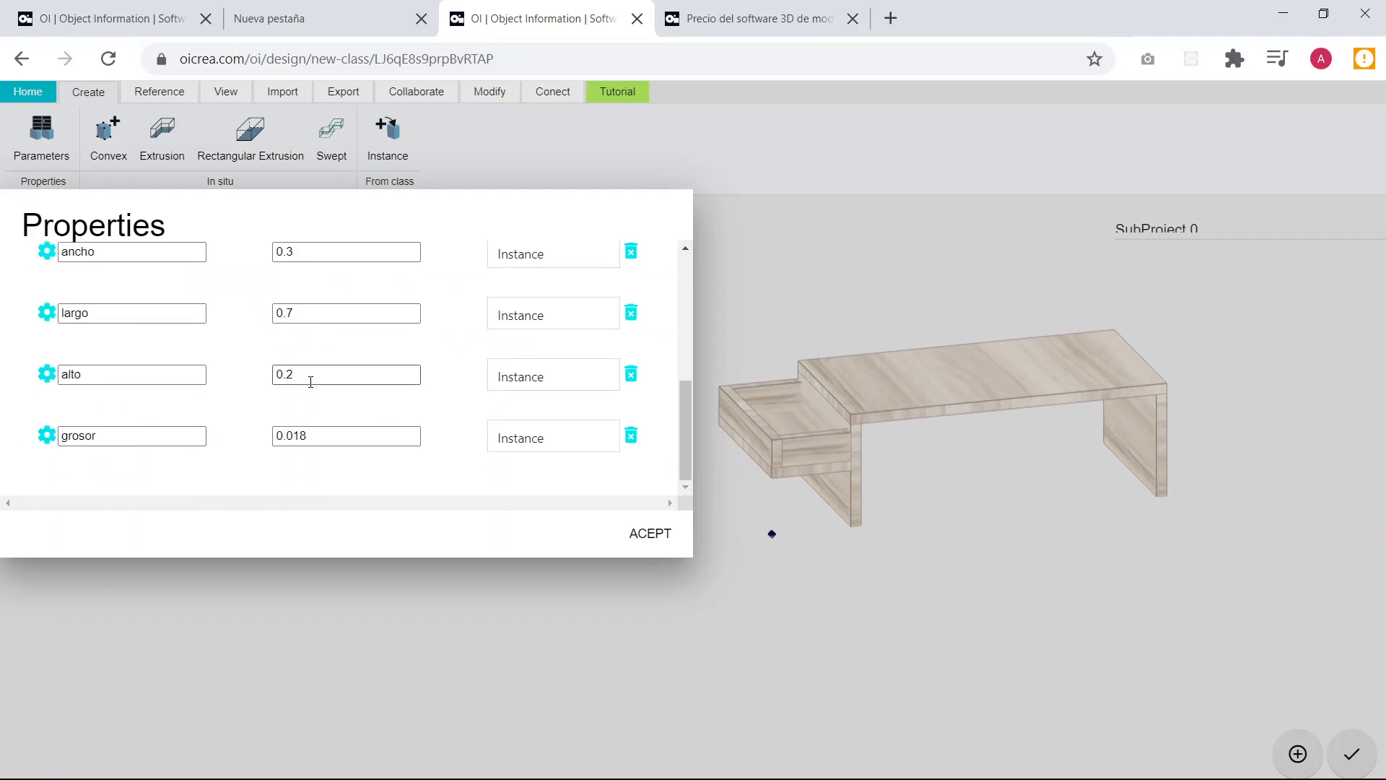
Test the table with alto at 0.3, restoring the parameter to 0.2.
drag(310, 378, 248, 387)
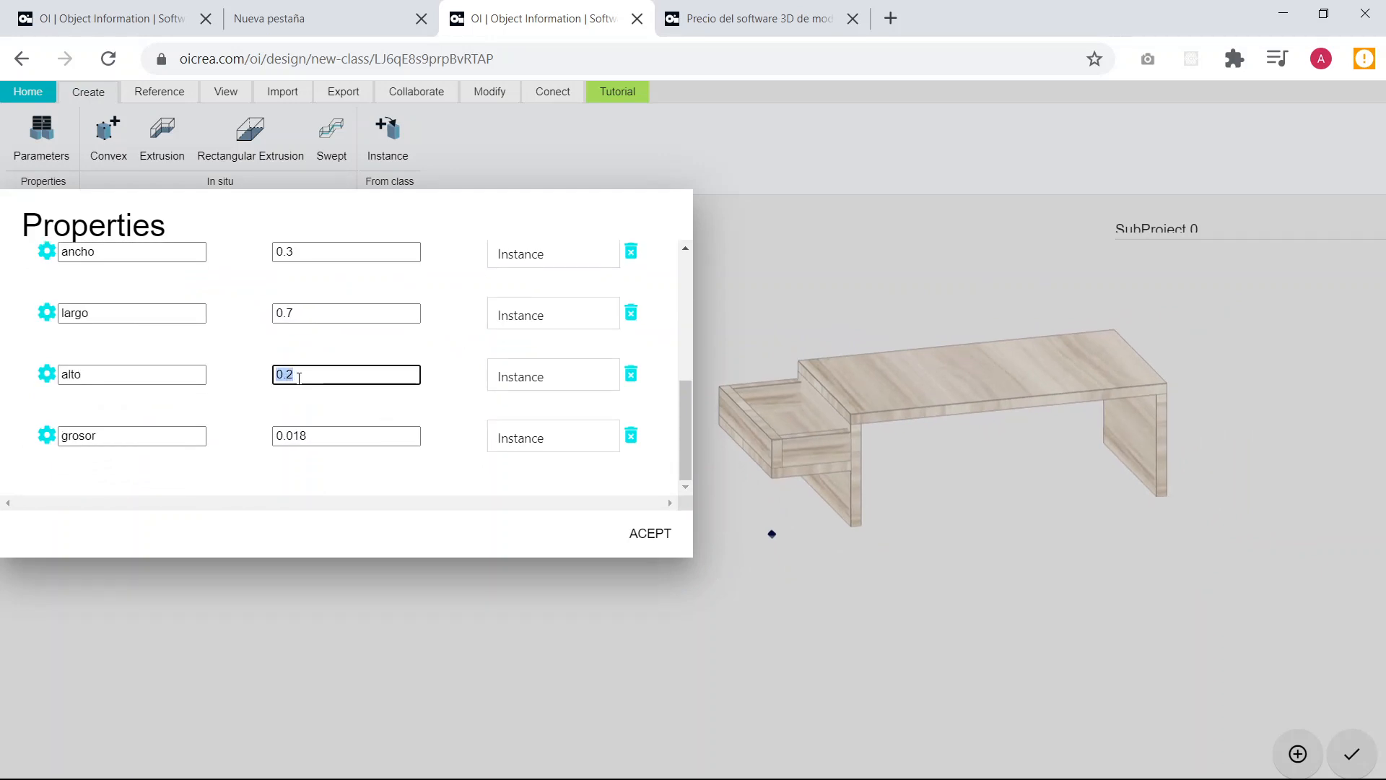
text(0.3)
click(245, 378)
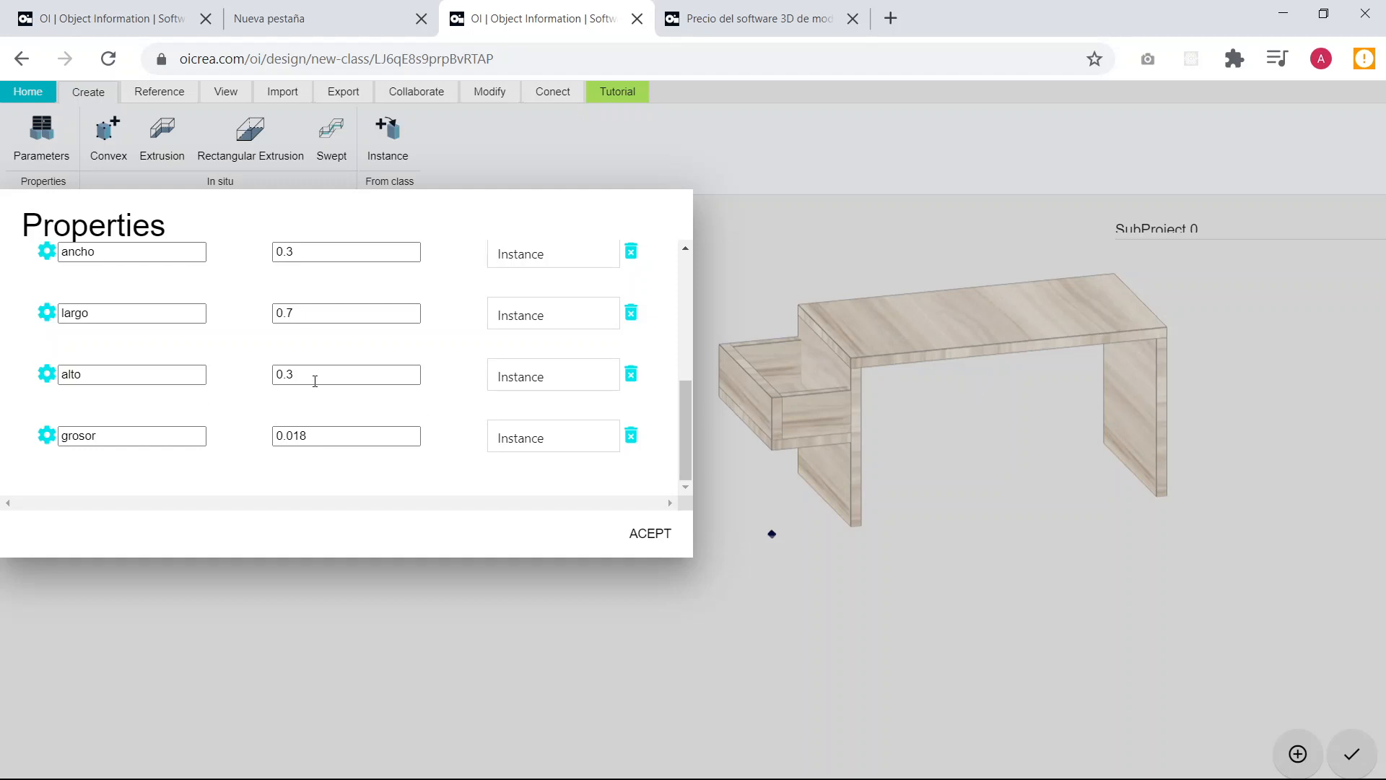
drag(313, 378, 253, 385)
text(0.2)
click(254, 384)
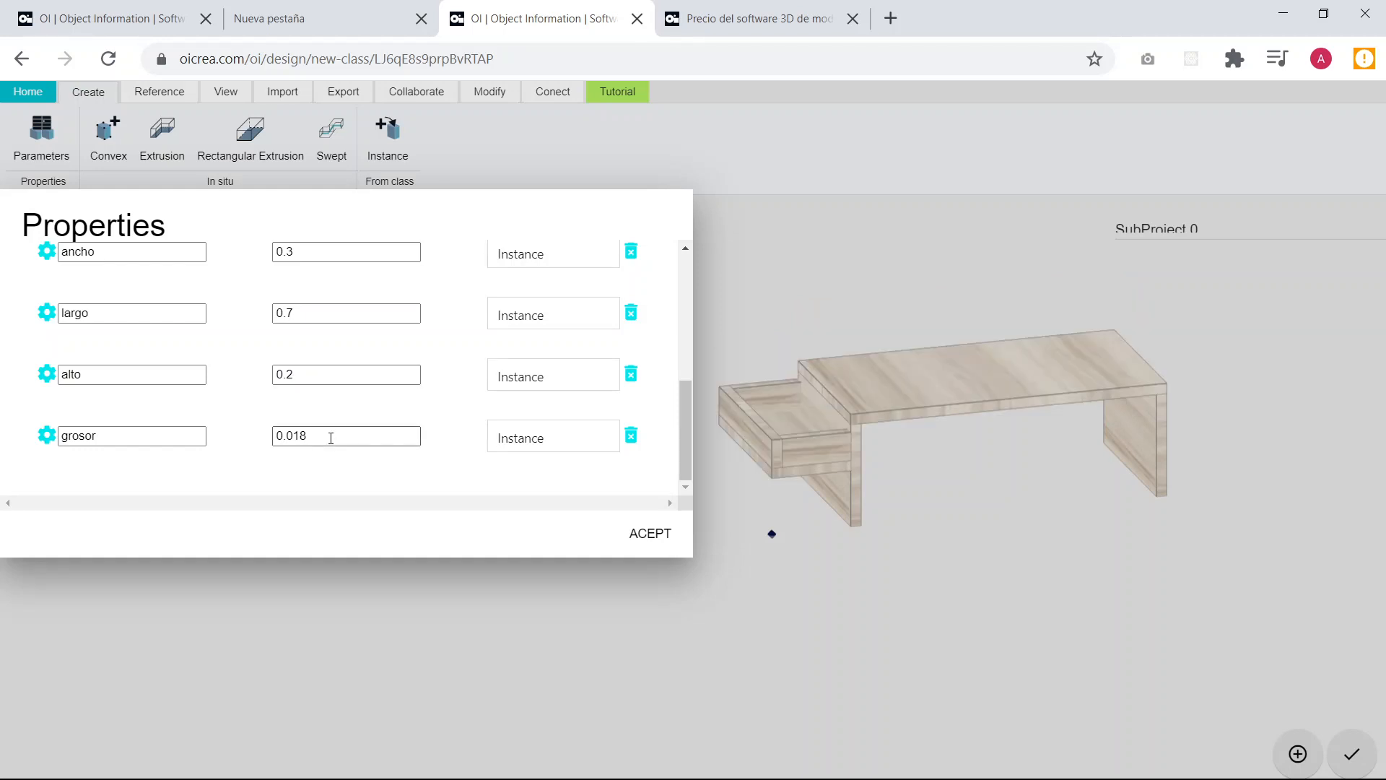
Set the grosor parameter to 0.015 and apply it to the table.
drag(334, 439, 264, 443)
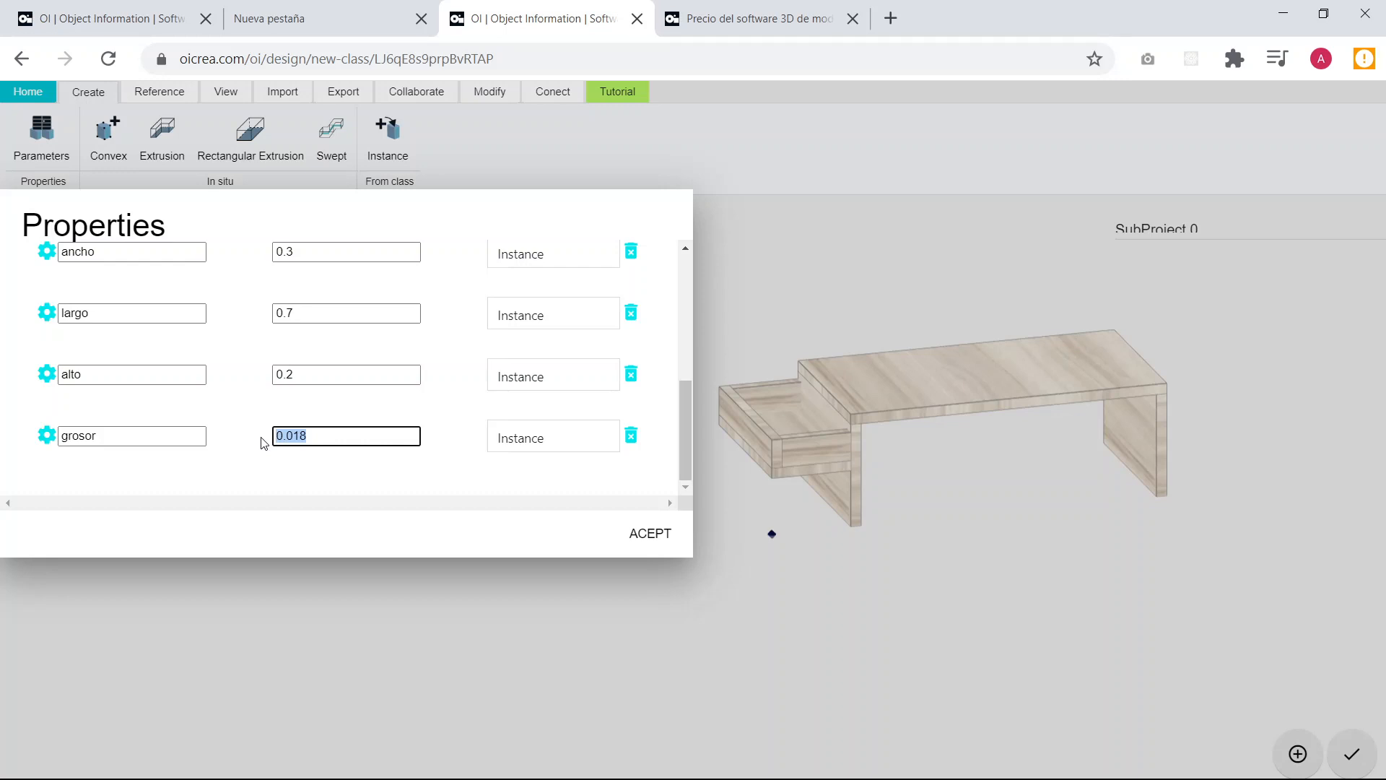
text(0.015)
click(363, 399)
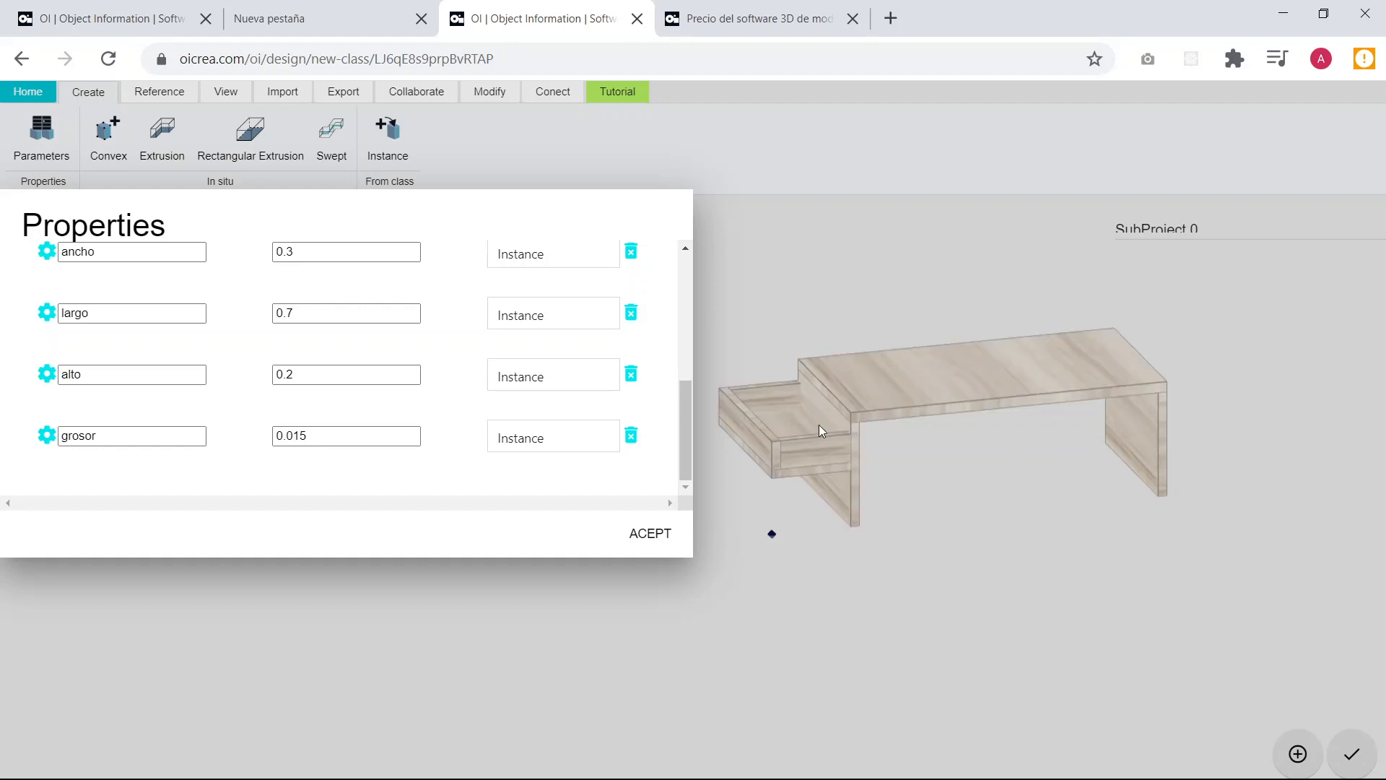
Test the table with largo at 0.9, restoring the parameter to 0.7.
scroll(818, 425, up, 5)
drag(1084, 483, 1124, 475)
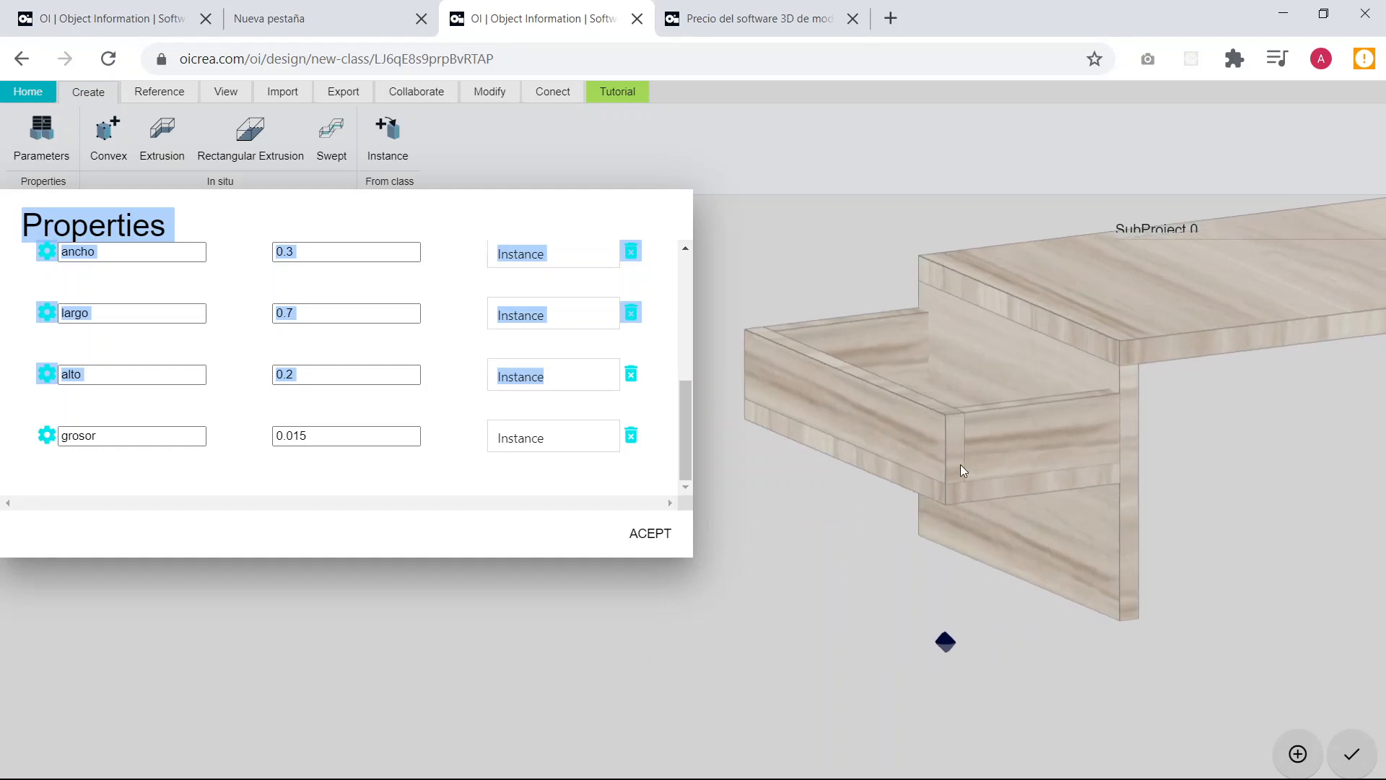
drag(960, 471, 1073, 495)
click(373, 412)
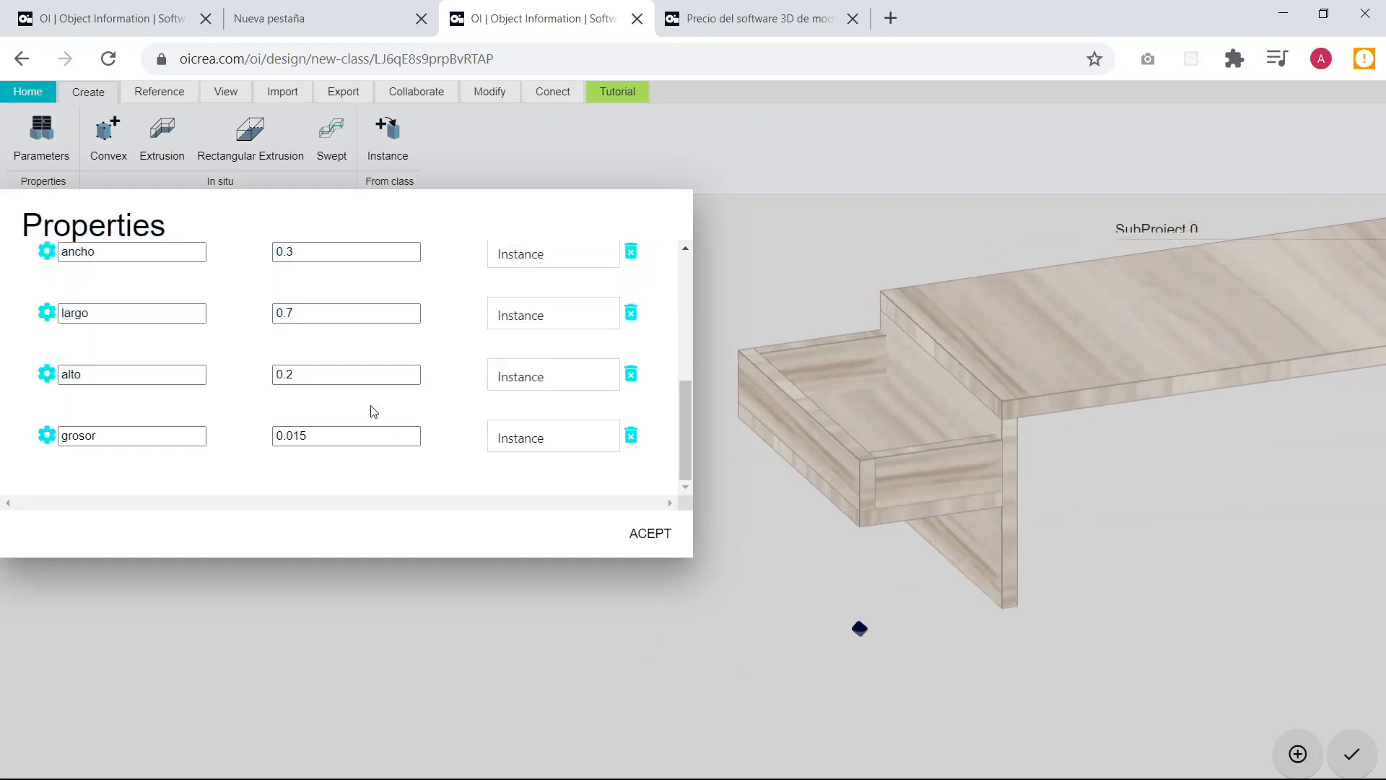
scroll(910, 456, down, 3)
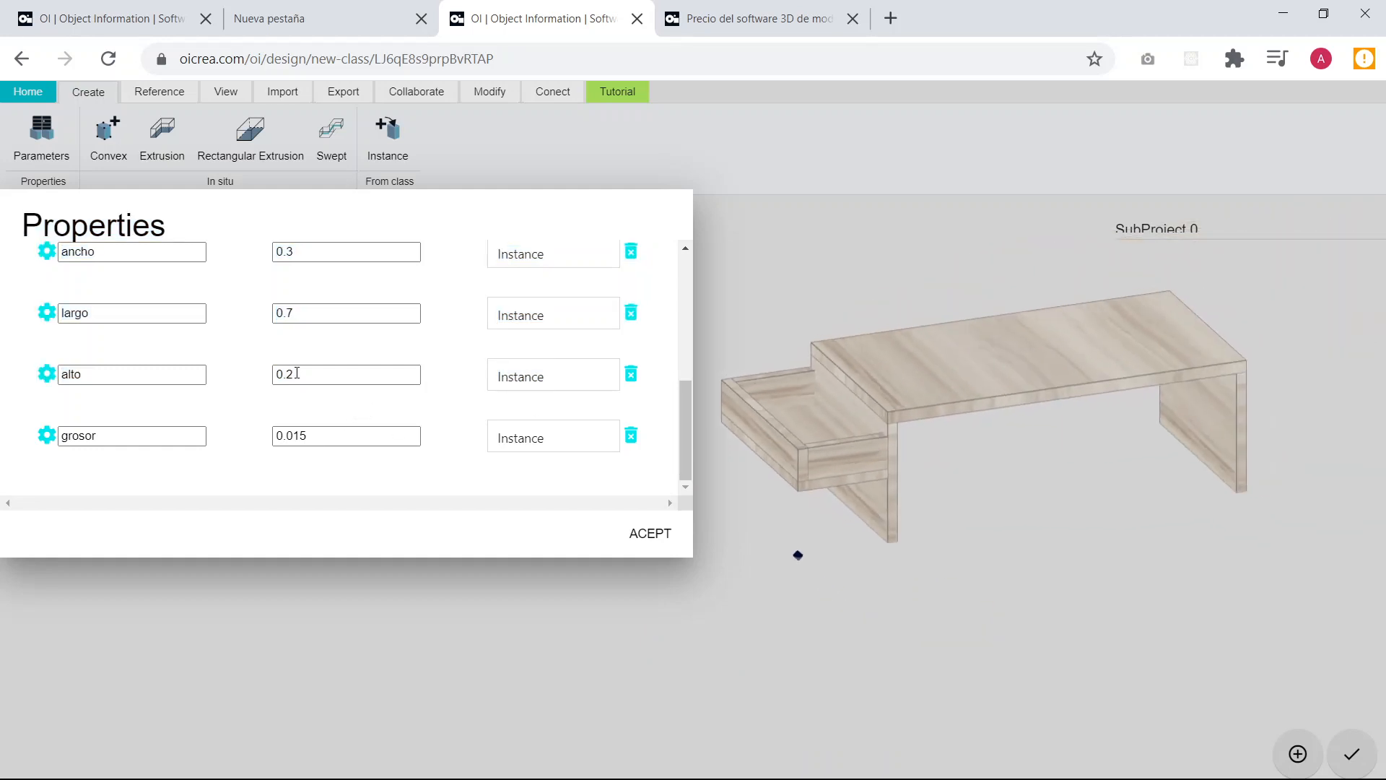
click(325, 314)
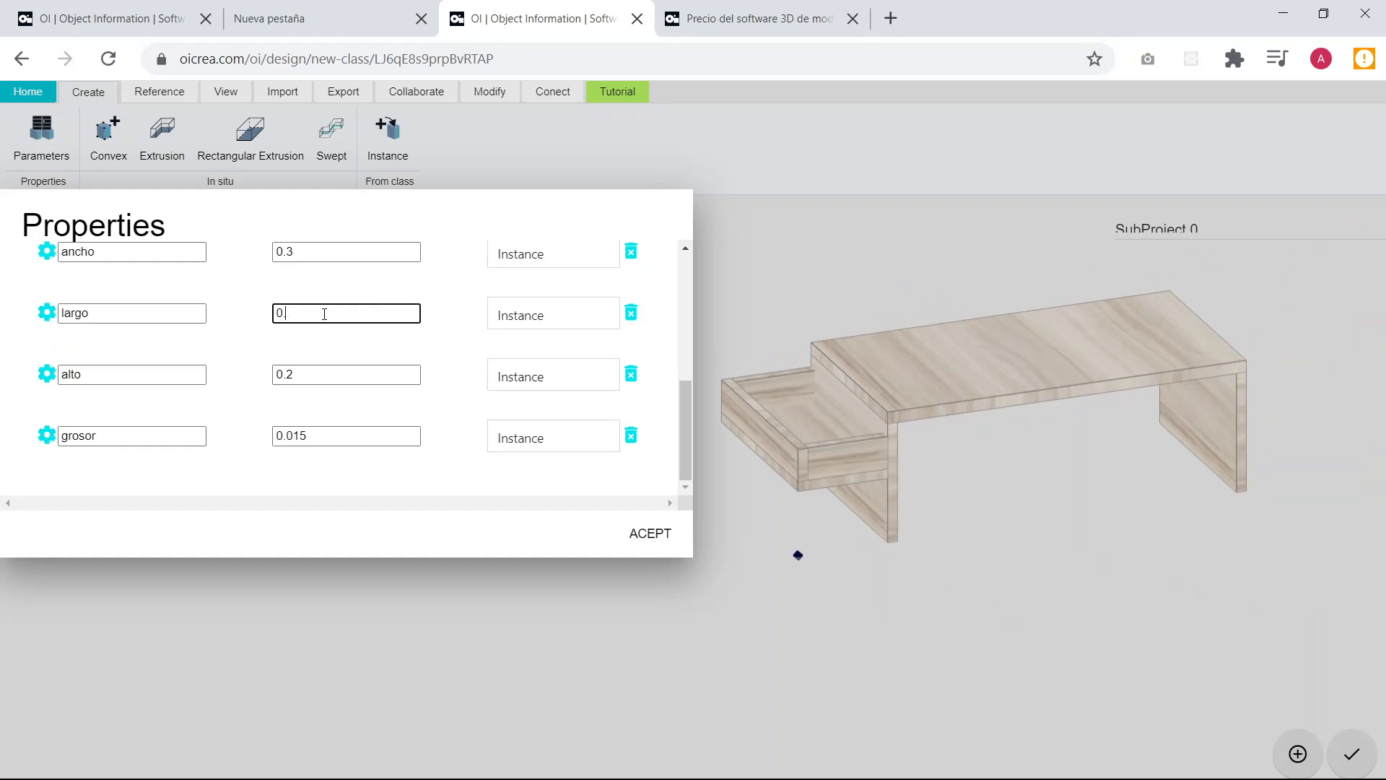
text(.9)
click(370, 350)
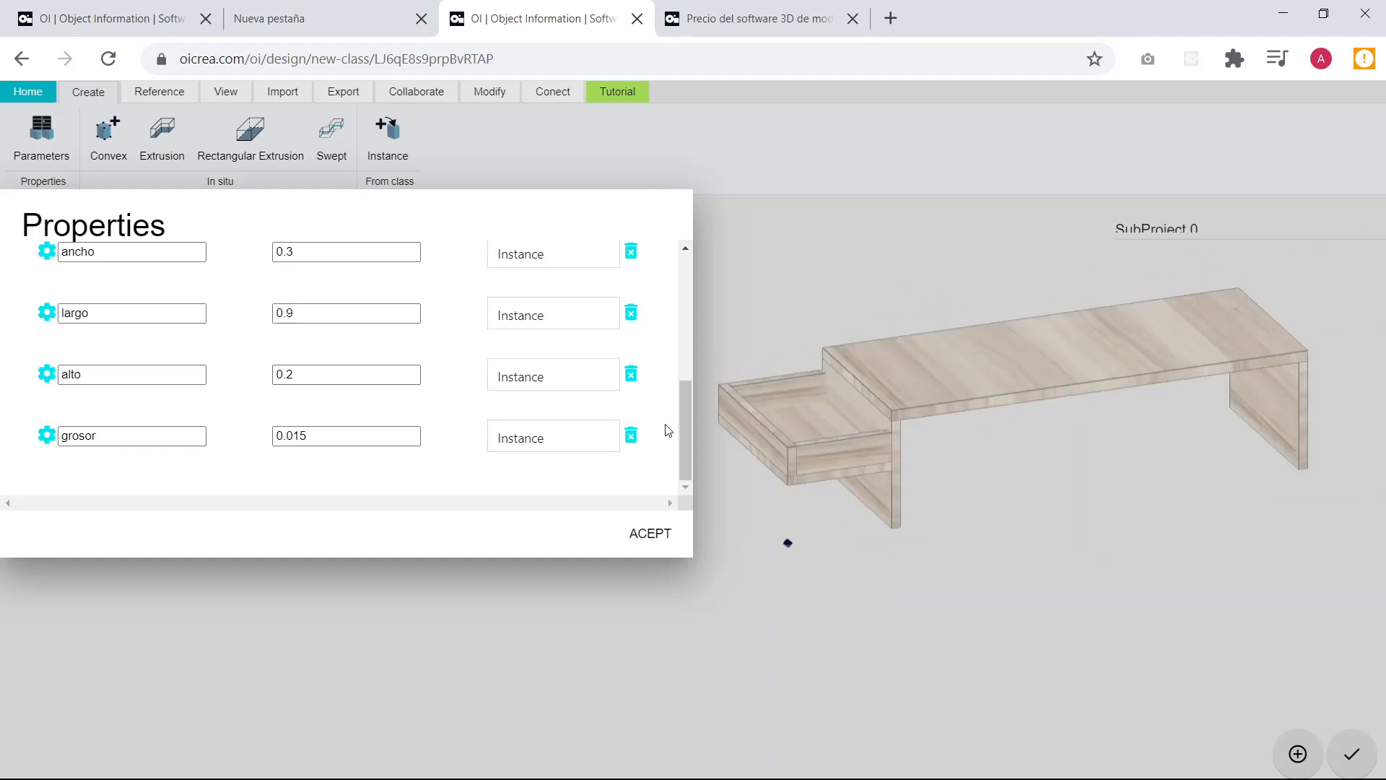
click(314, 316)
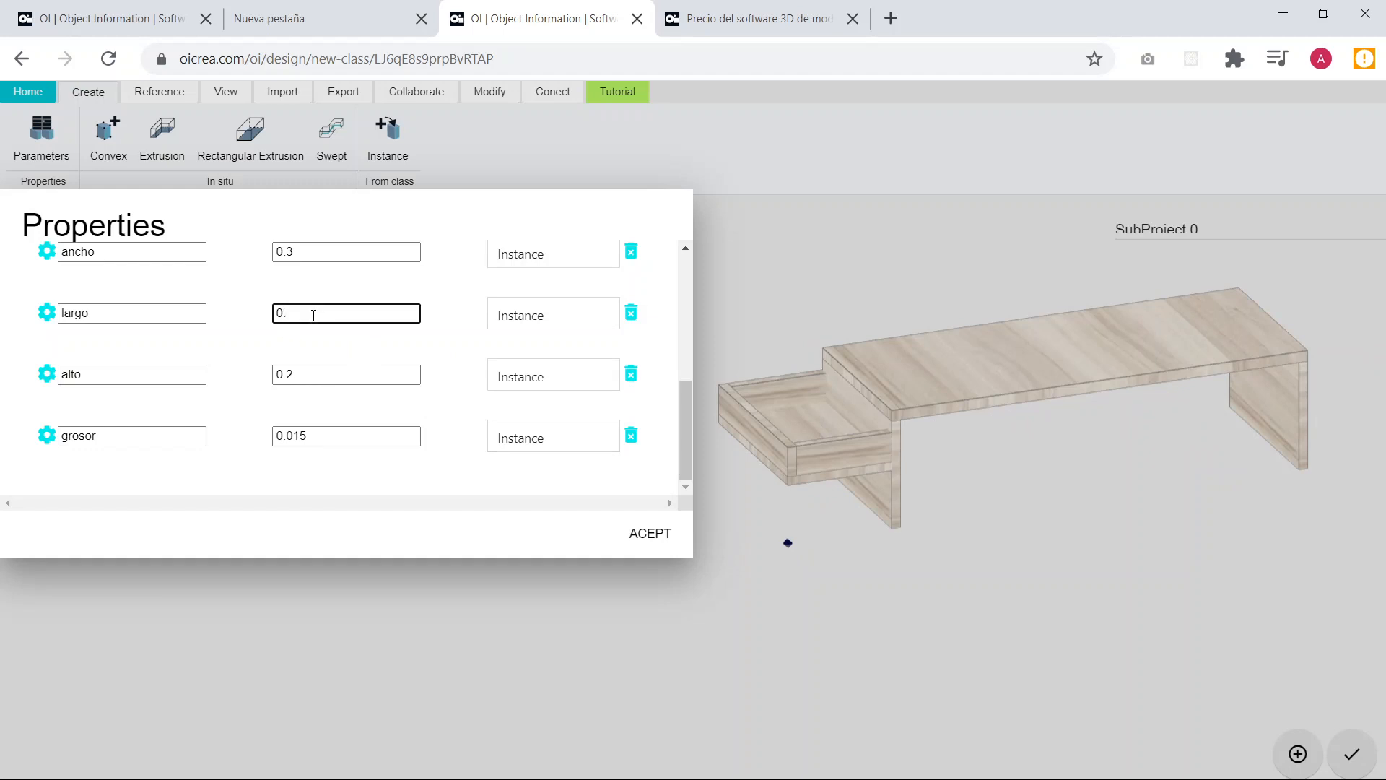
click(341, 345)
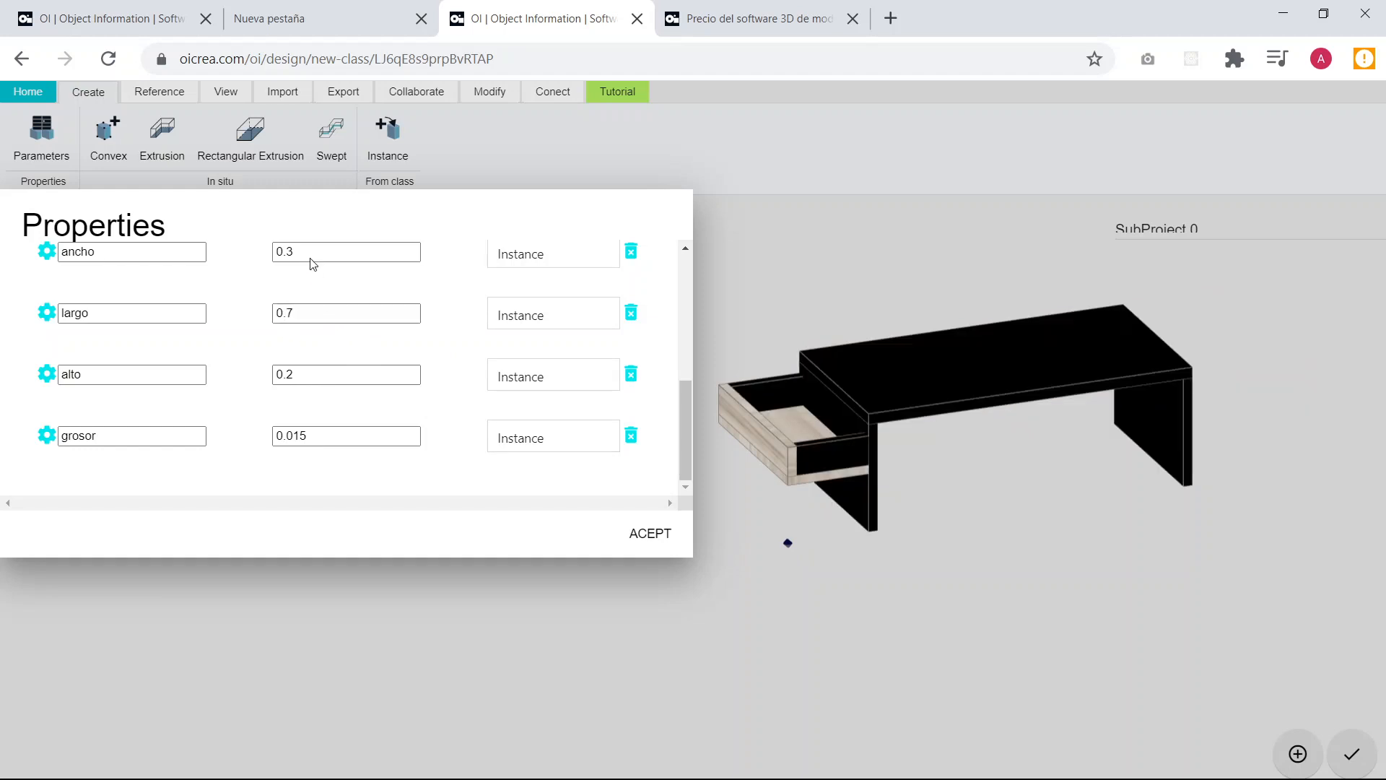
Test the table with ancho at 0.6, restoring the parameter to 0.3.
click(329, 251)
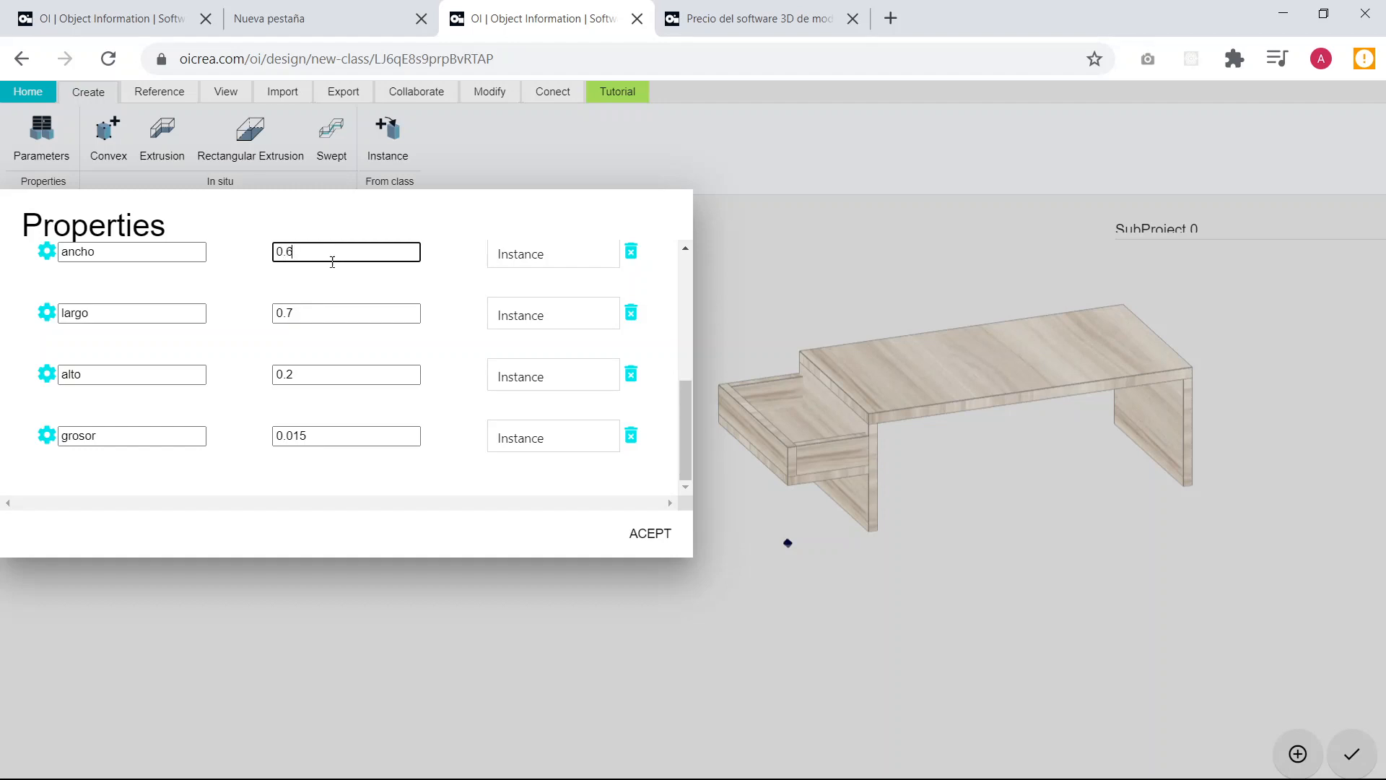
click(372, 298)
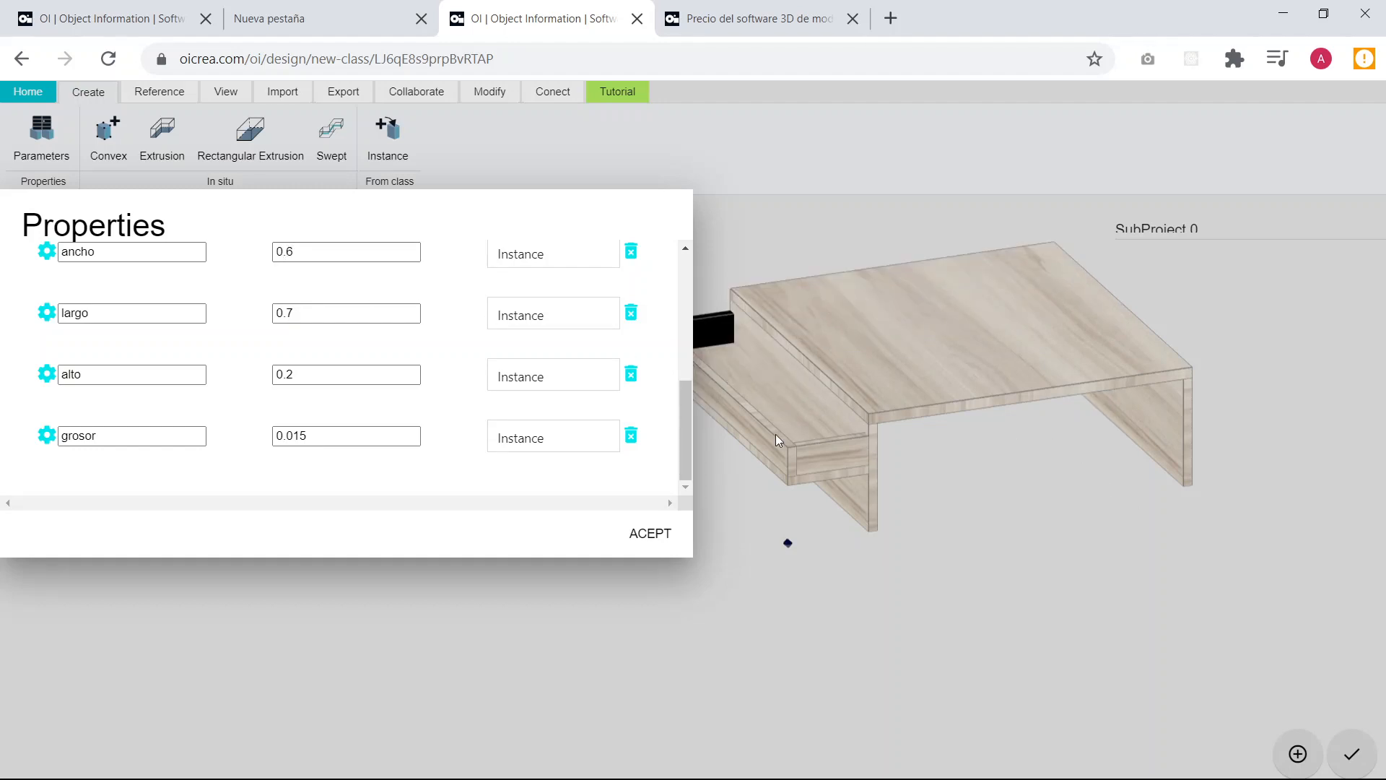
click(312, 253)
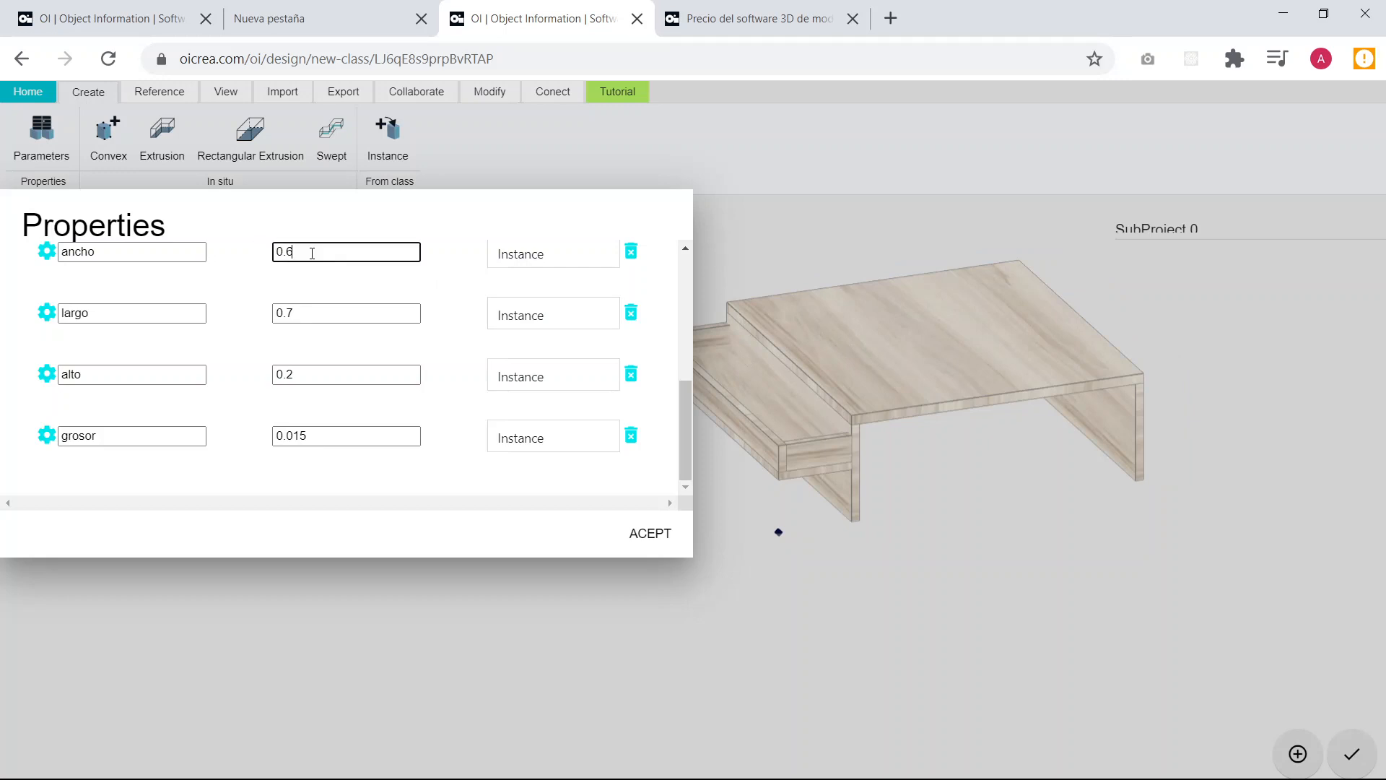
click(399, 295)
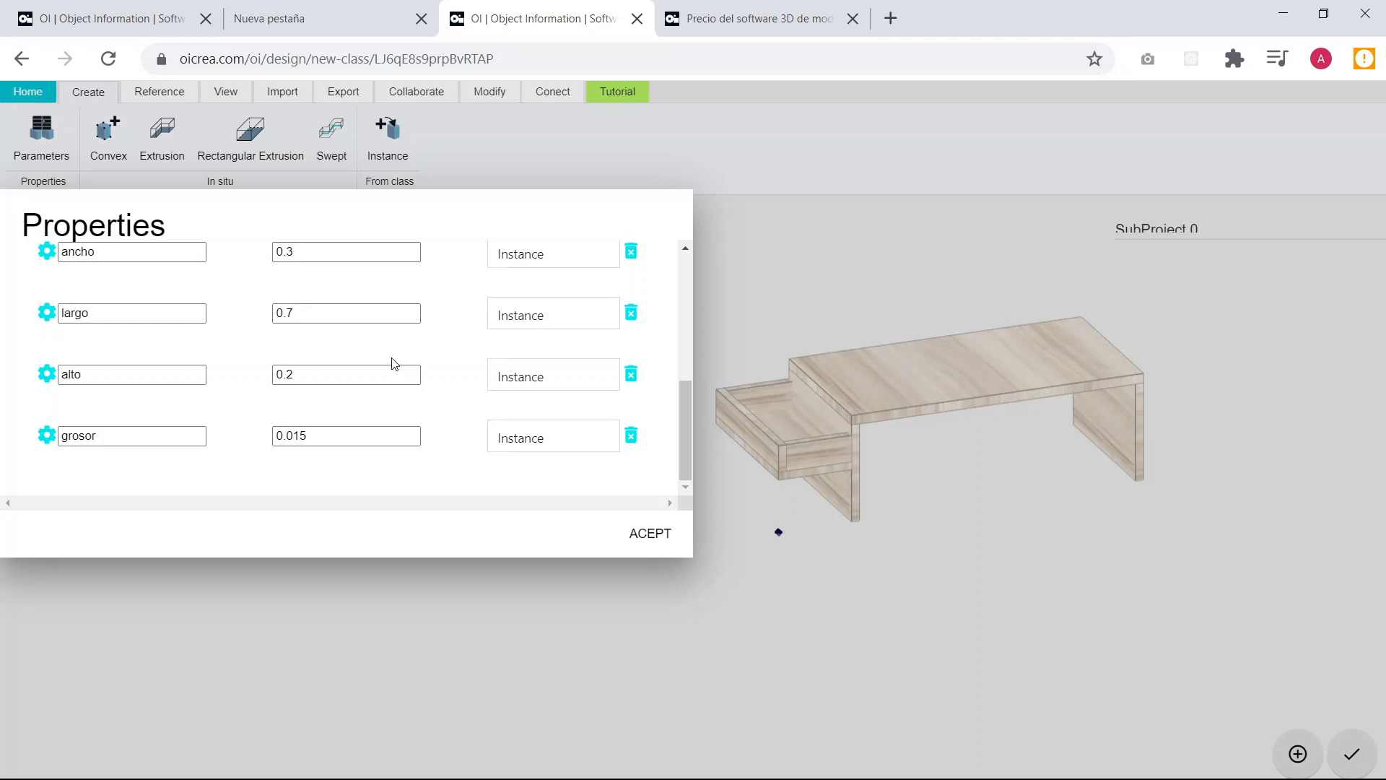
Accept the table's parameter values and check the class name in its properties.
scroll(399, 346, up, 3)
scroll(405, 346, down, 4)
click(649, 535)
drag(968, 450, 996, 496)
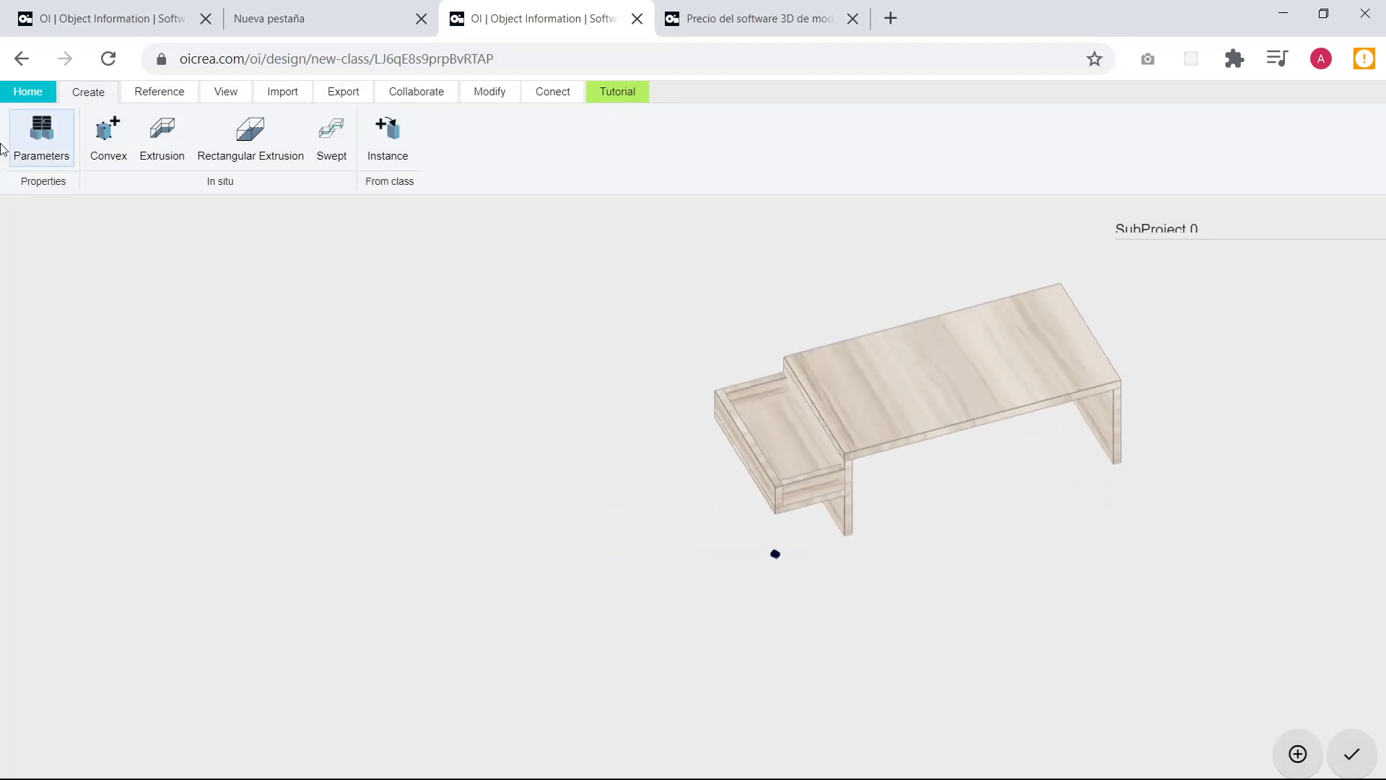
click(34, 148)
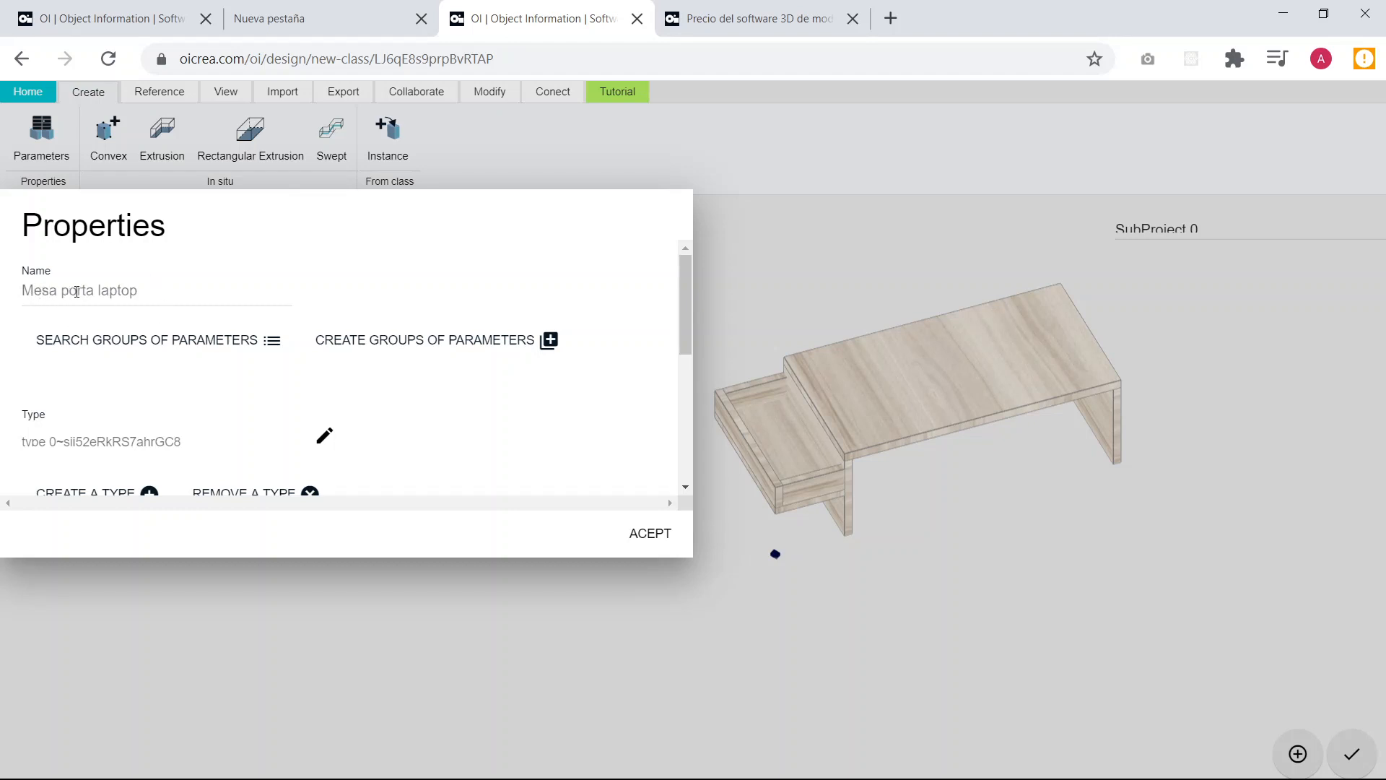
click(652, 535)
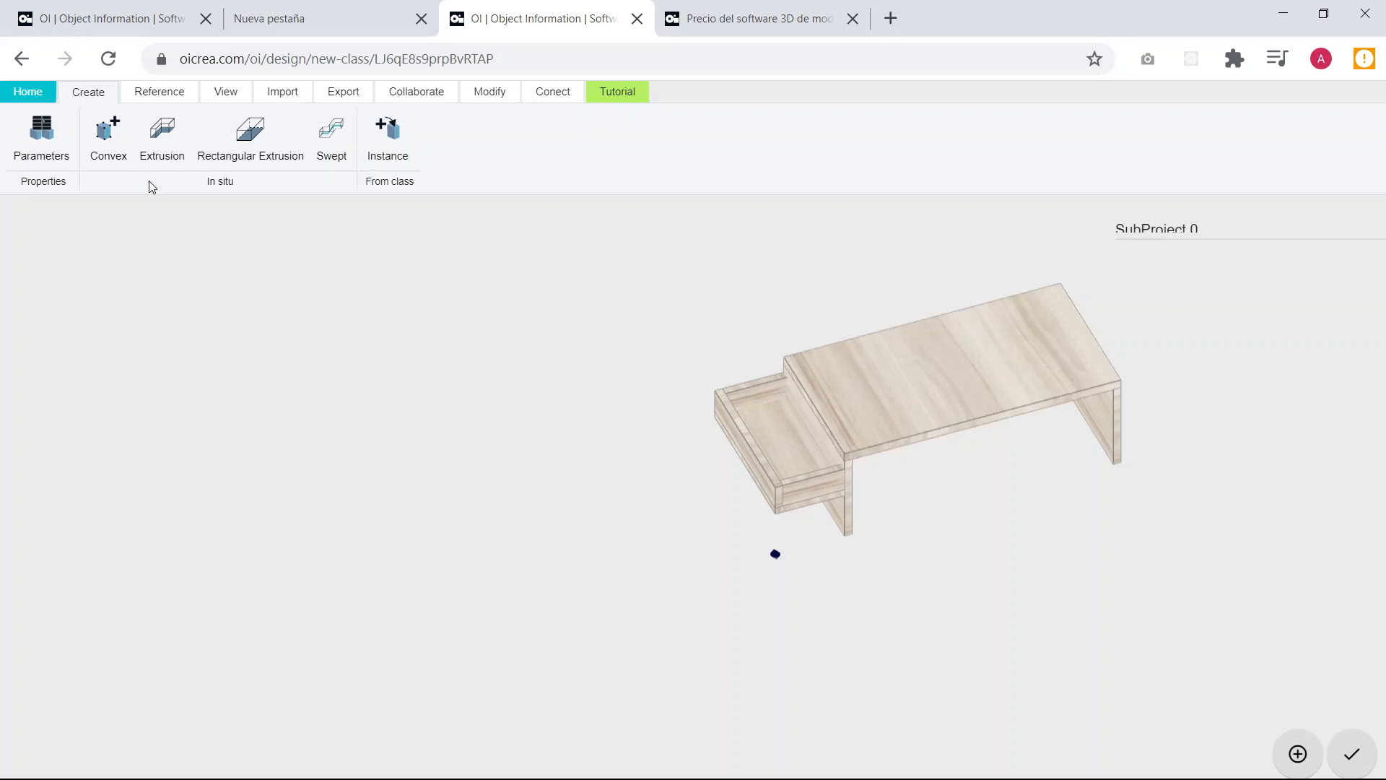
Create a new model and name it Mesa porta laptop personalizable.
click(27, 91)
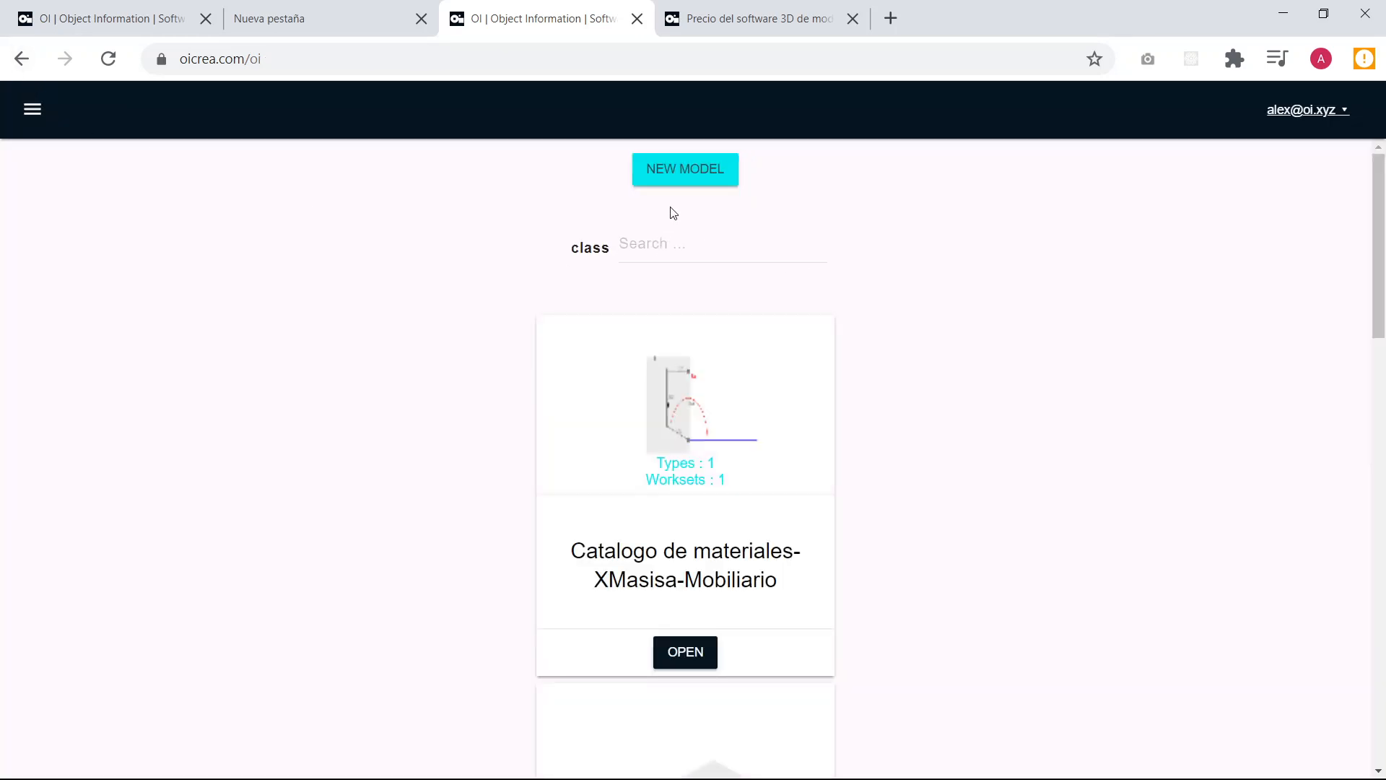
click(680, 177)
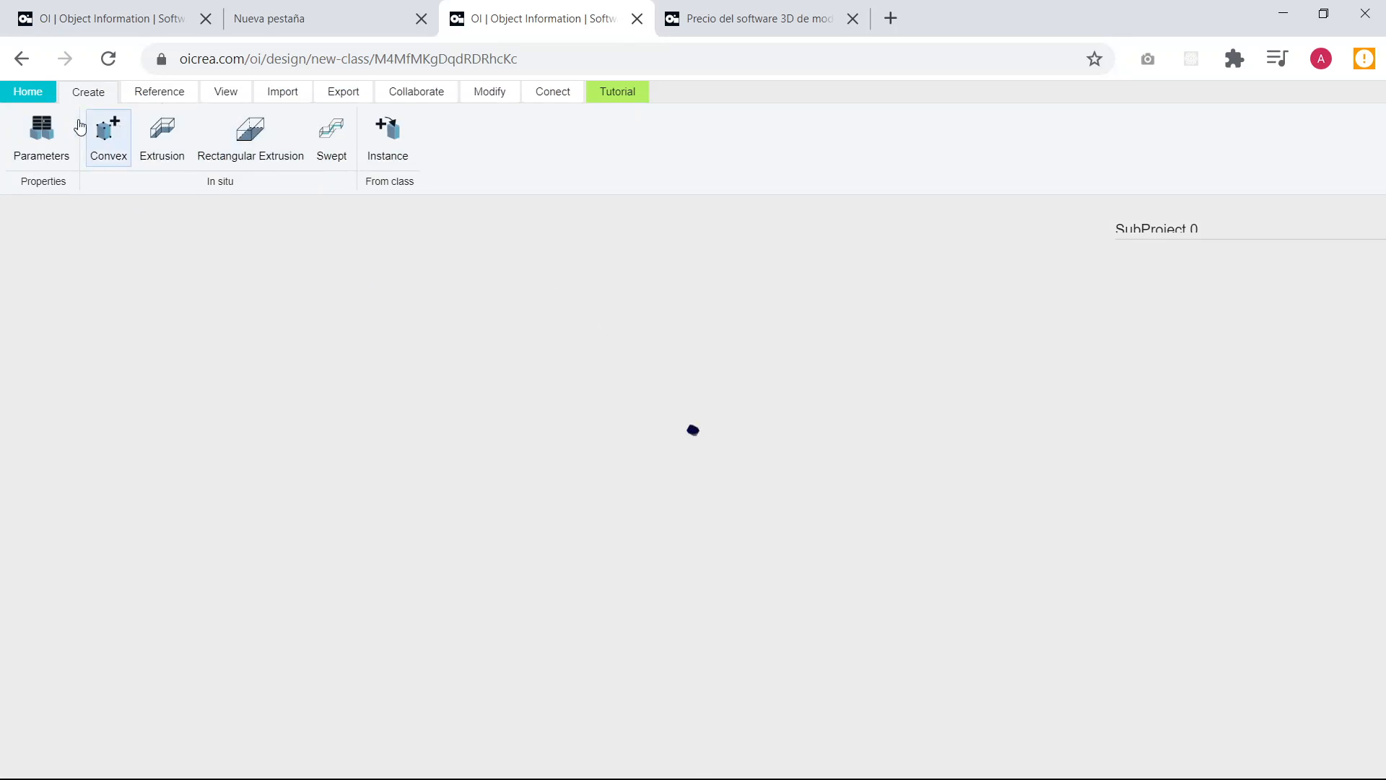
click(41, 134)
click(121, 287)
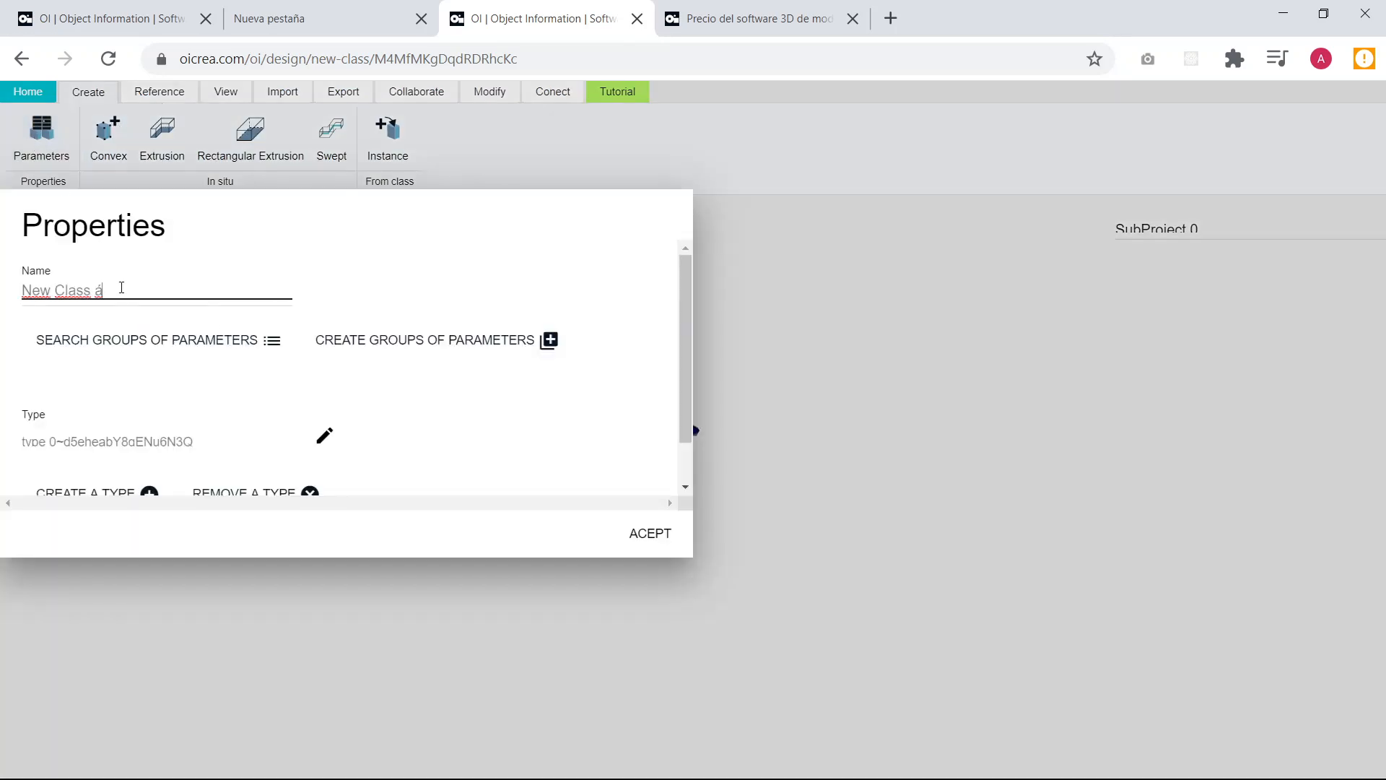
drag(121, 288, 3, 296)
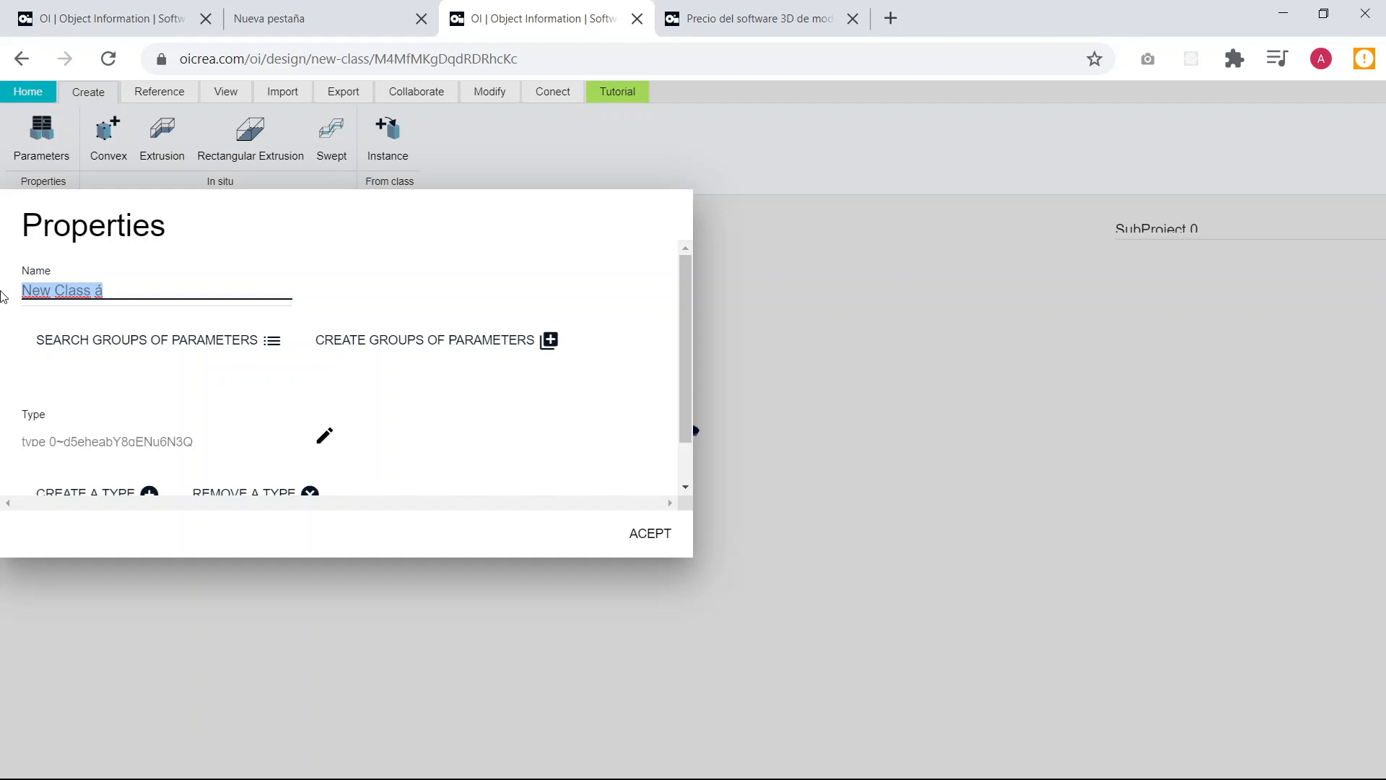
text(Mesa porta)
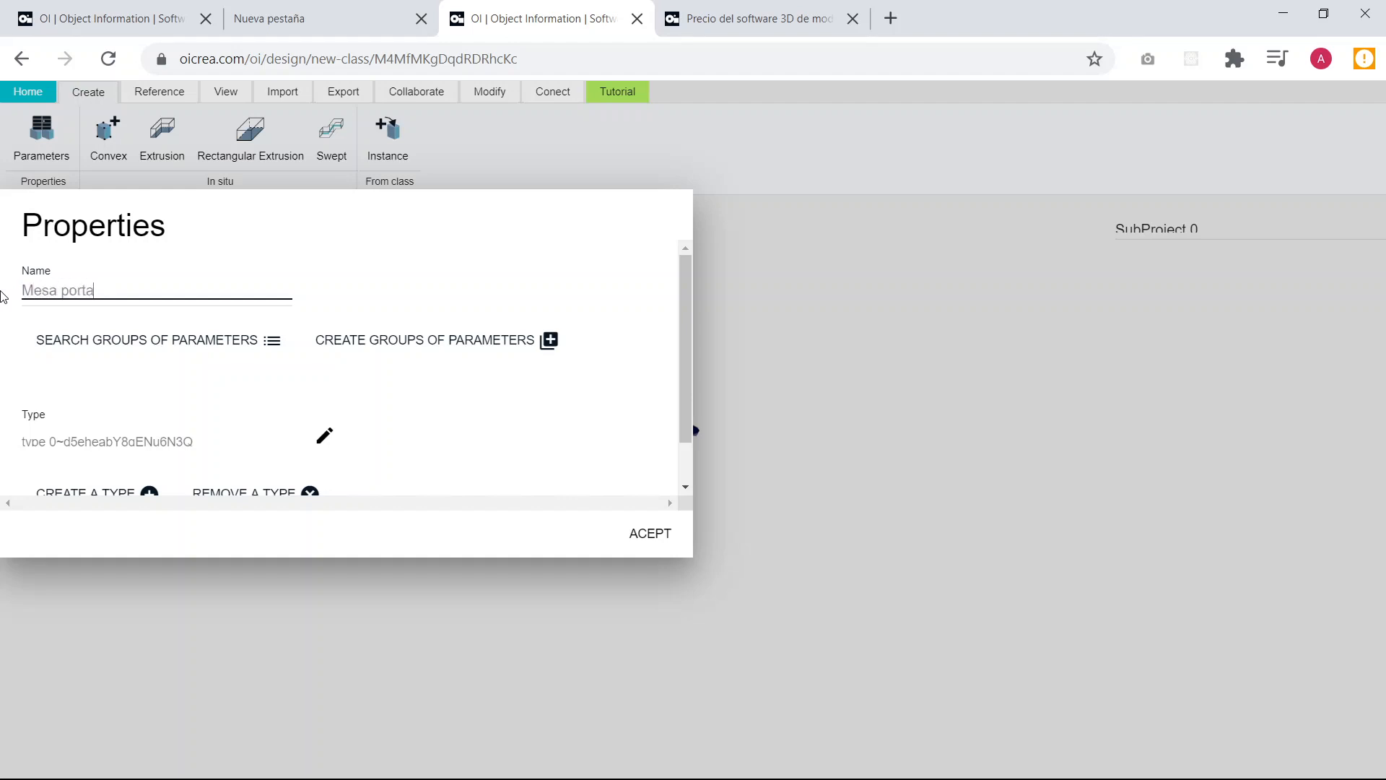
text( laptop personalizable)
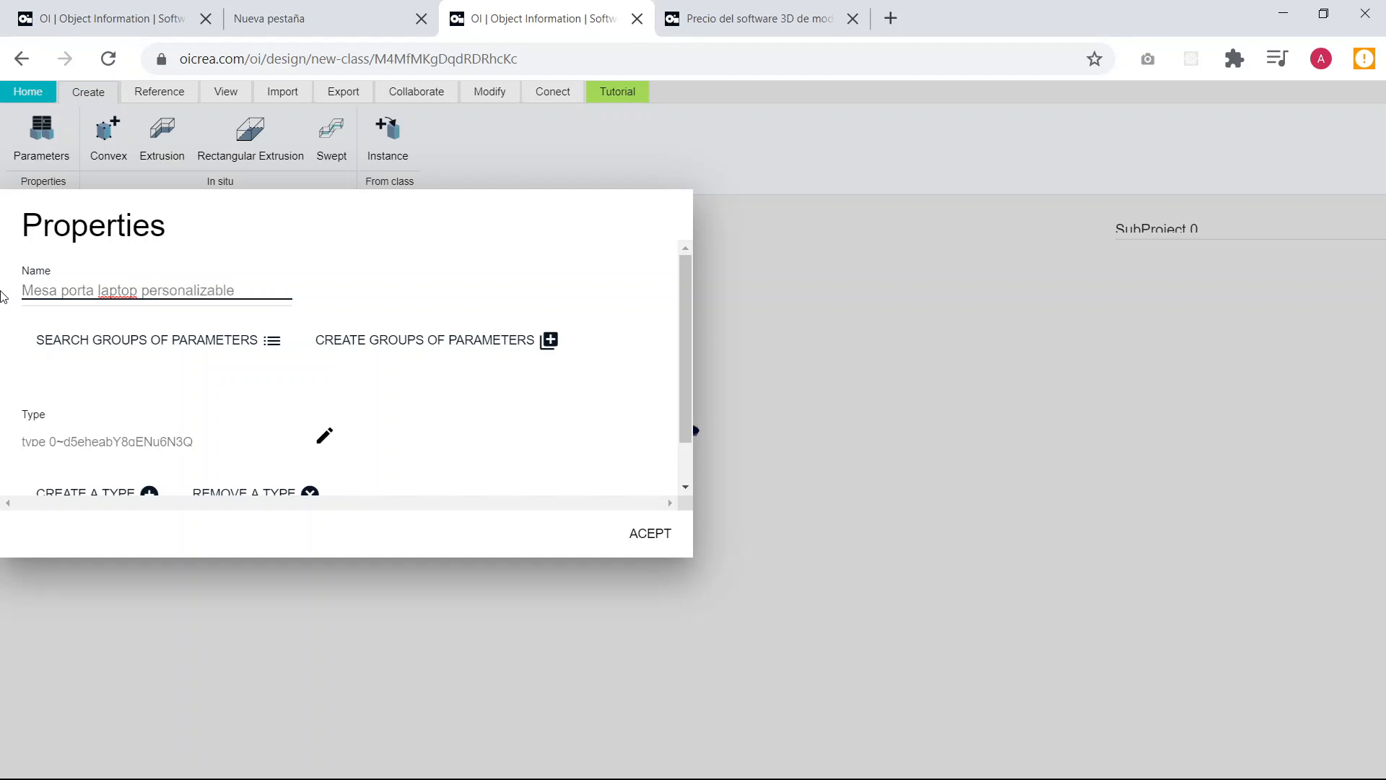
click(417, 283)
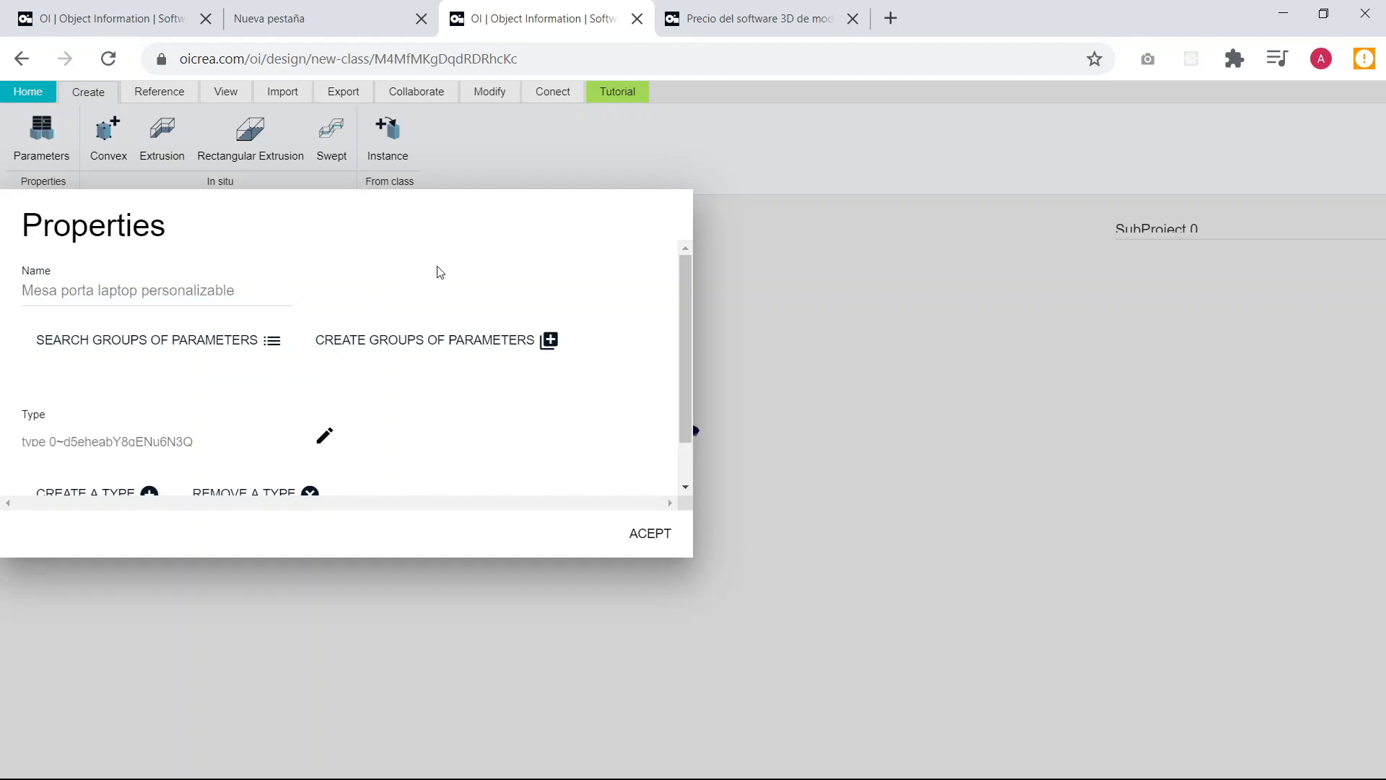
scroll(436, 272, down, 1)
click(651, 538)
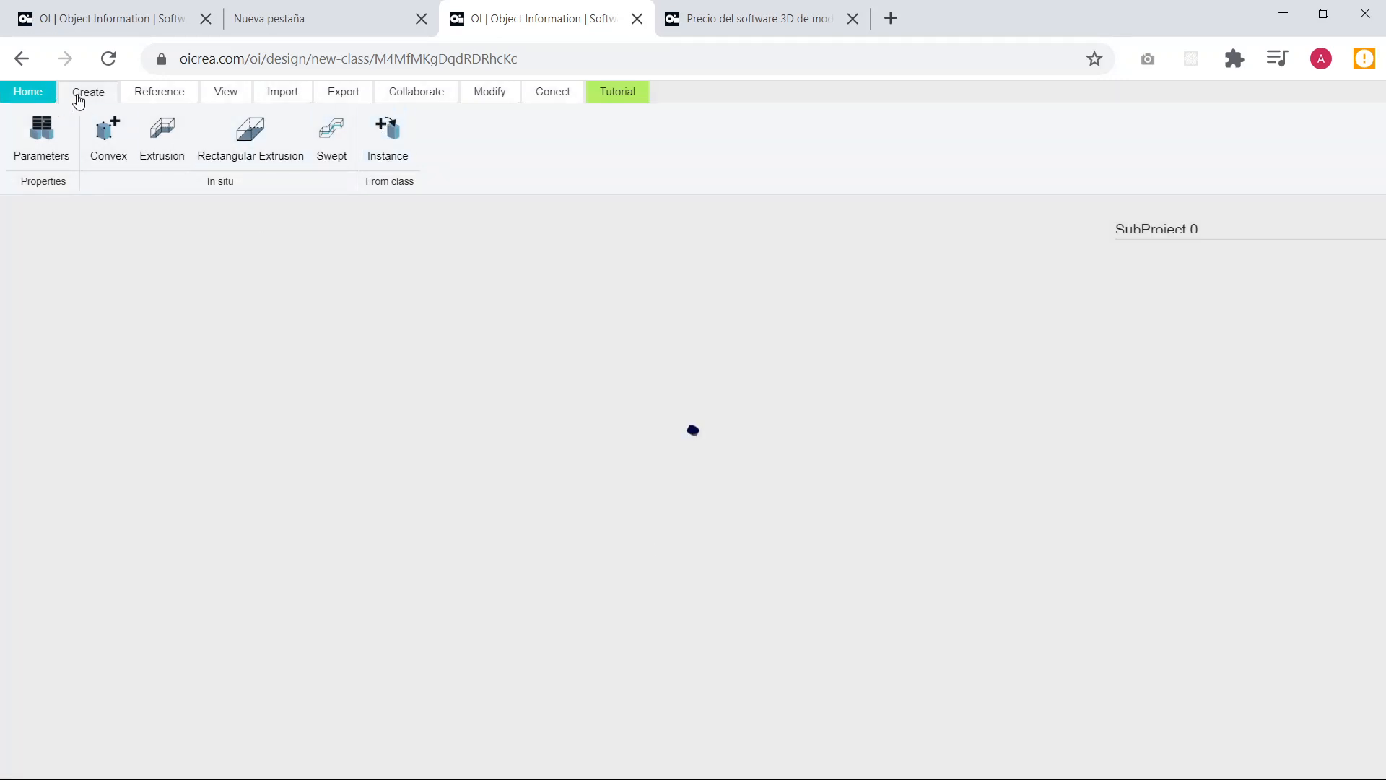
Insert an instance of the Mesa porta laptop class near the origin of the new model.
click(400, 152)
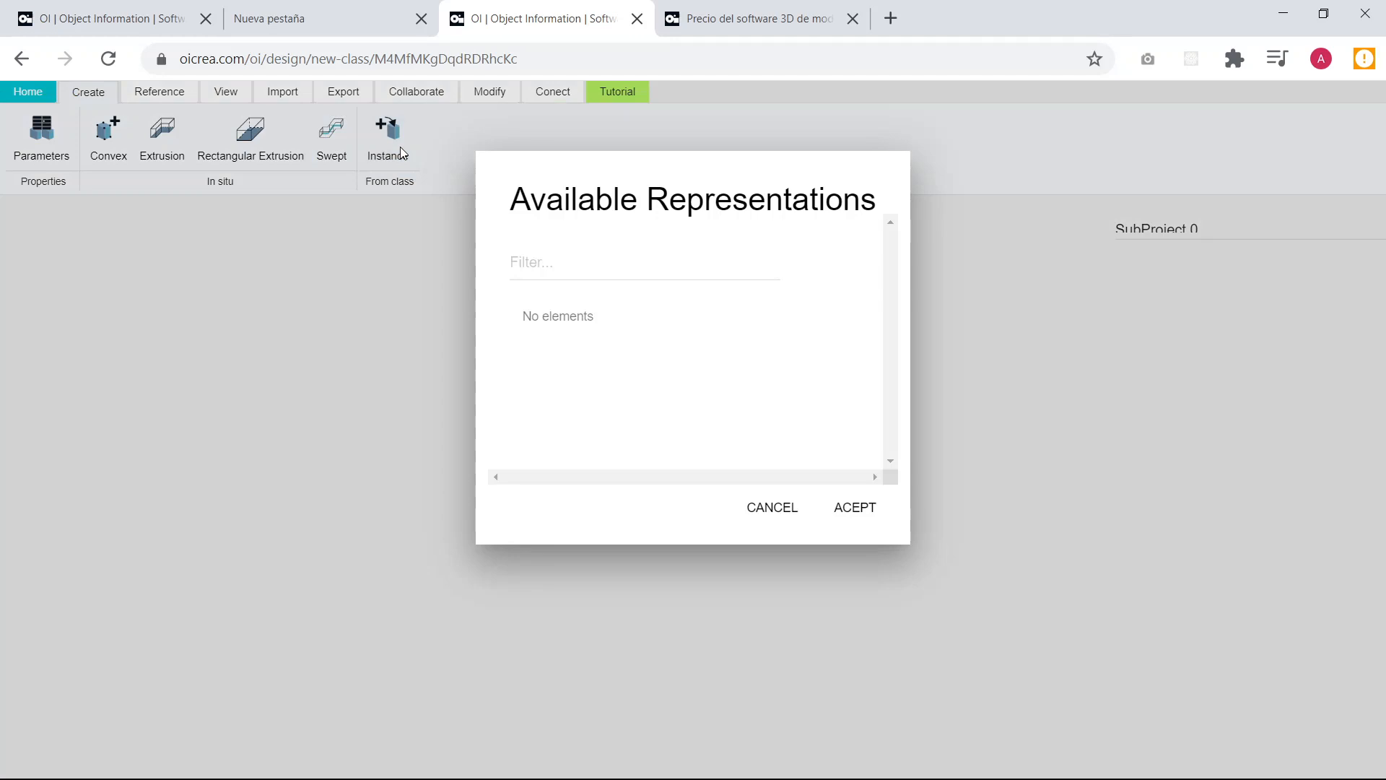
click(576, 268)
text(mesa porta)
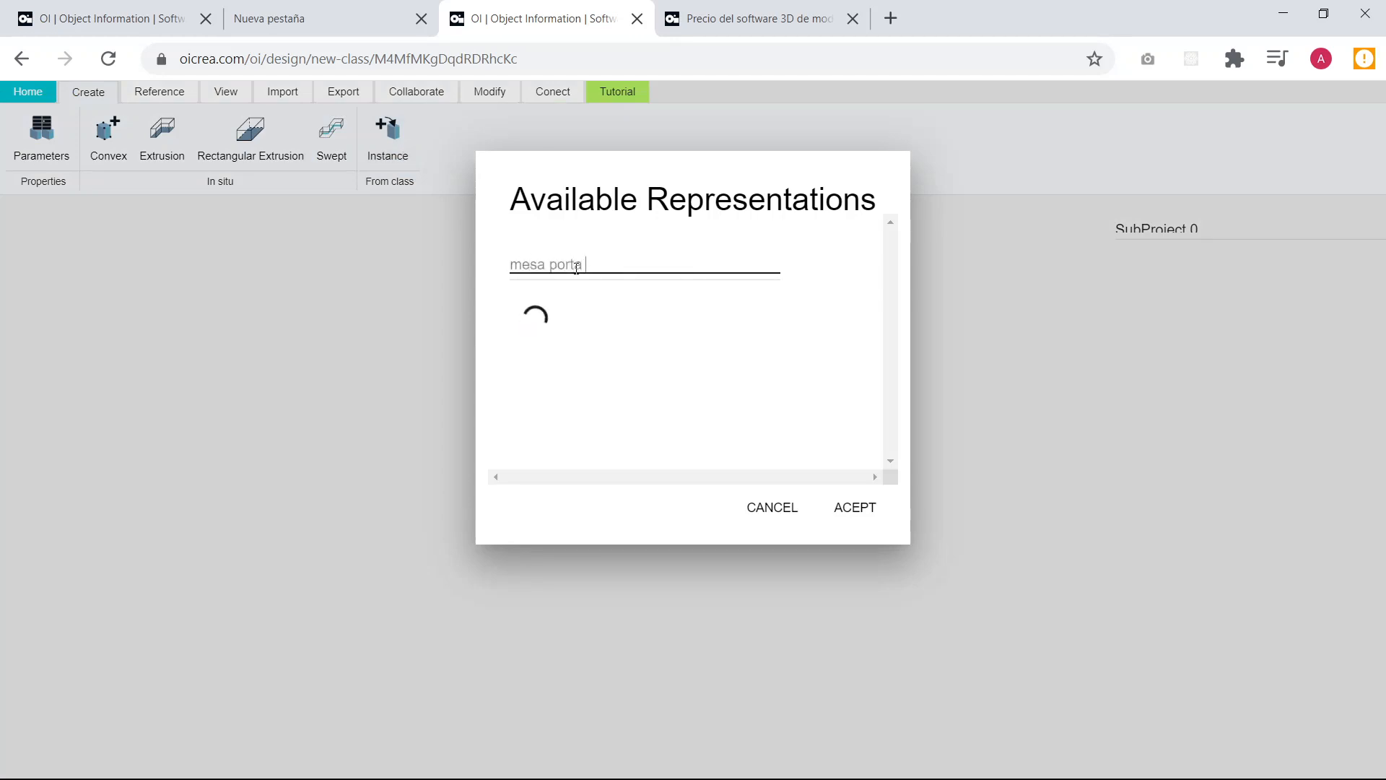
click(831, 331)
click(854, 509)
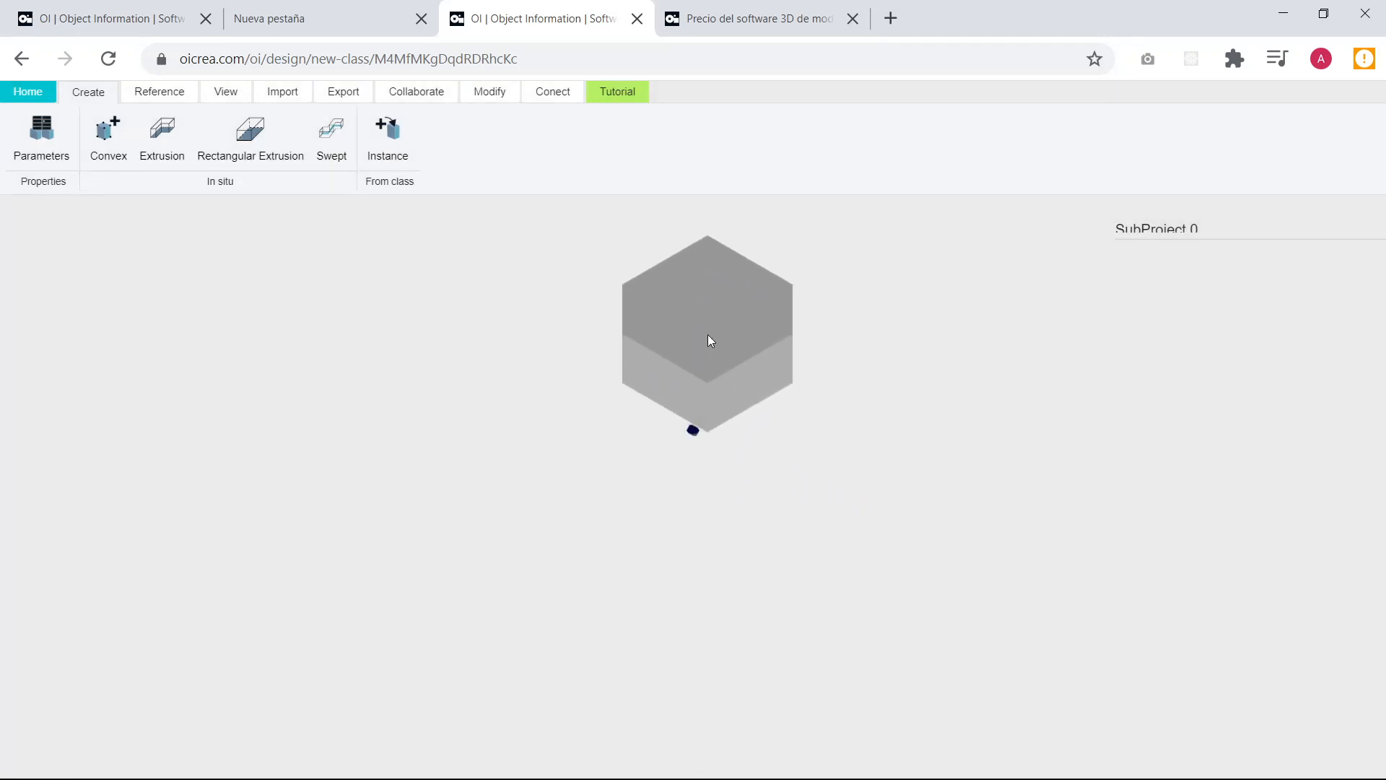
click(699, 381)
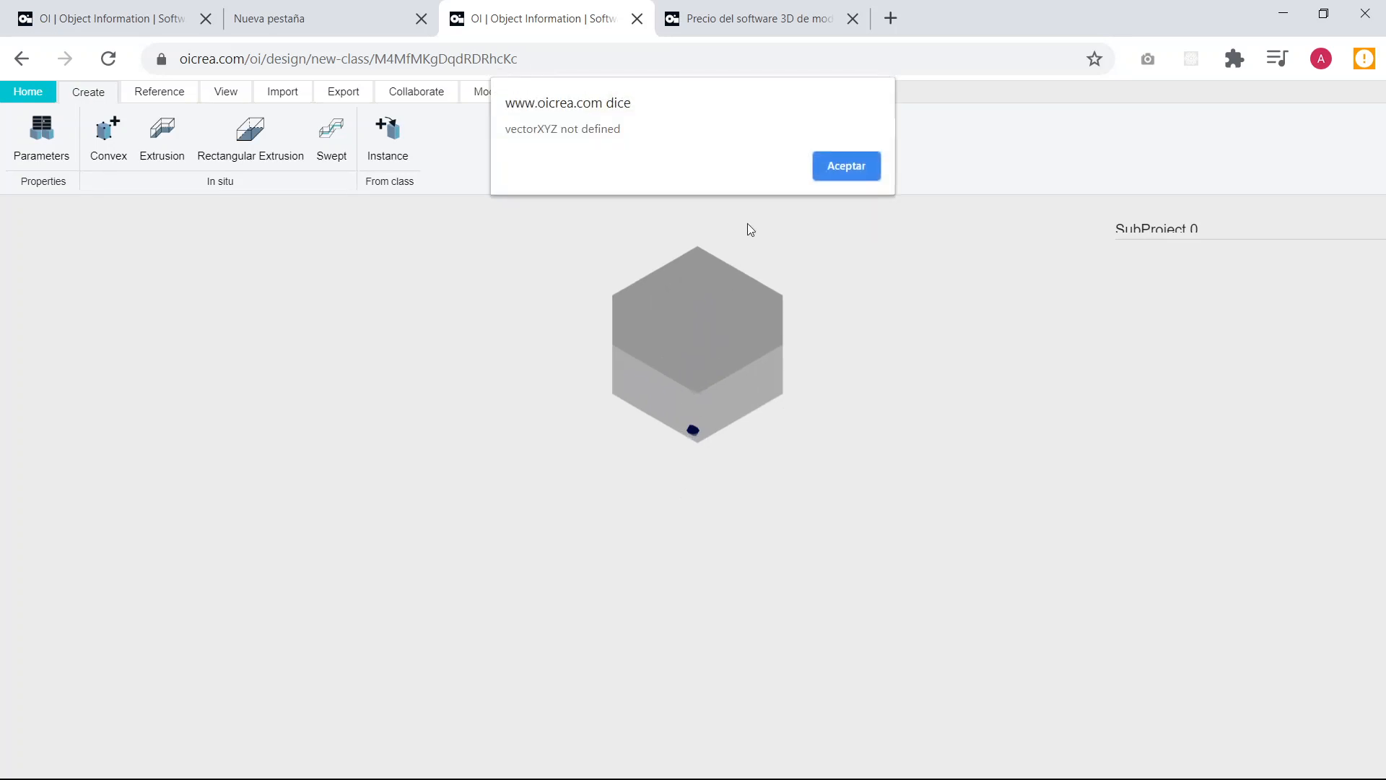
click(843, 159)
click(846, 161)
Reopen the new model from its address in a separate browser tab and close the blocked original tab.
click(542, 55)
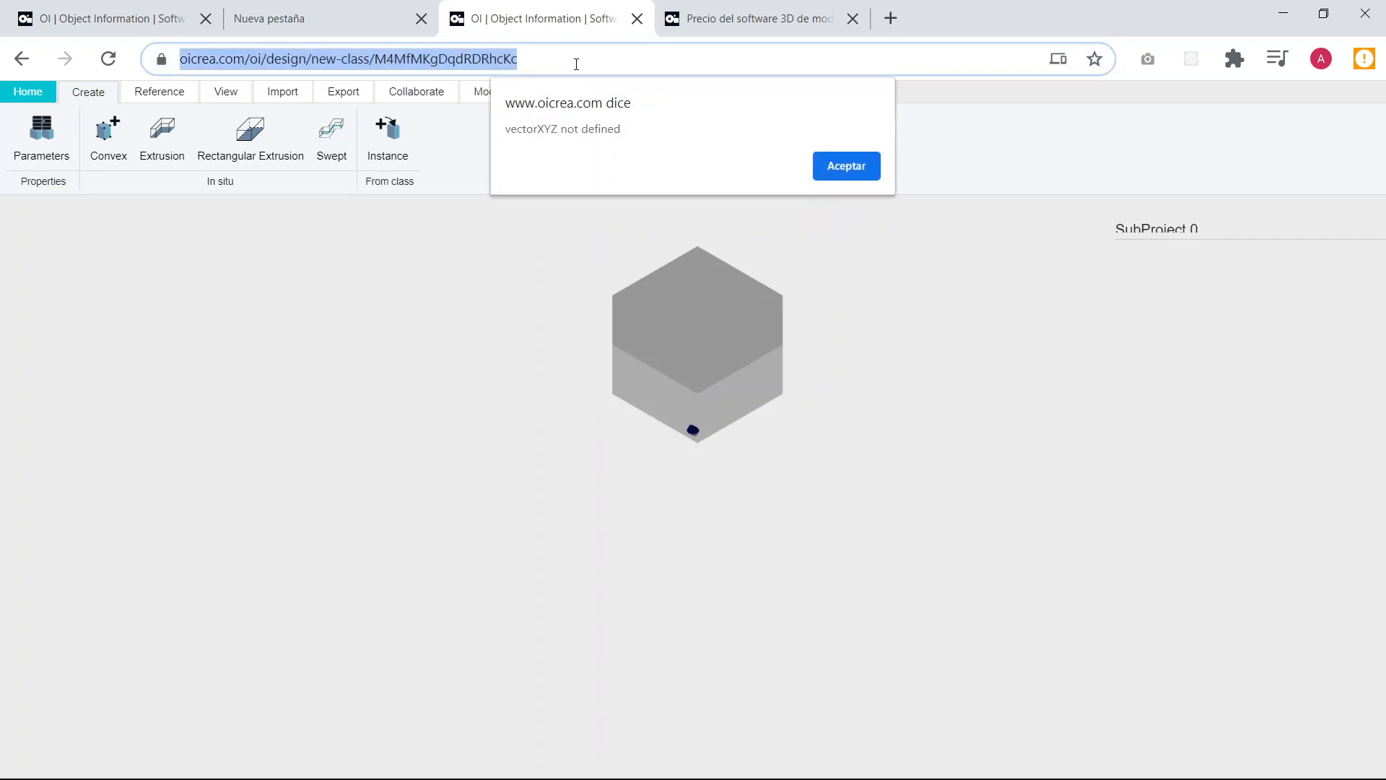
key(ctrl+c)
click(890, 18)
key(ctrl+v)
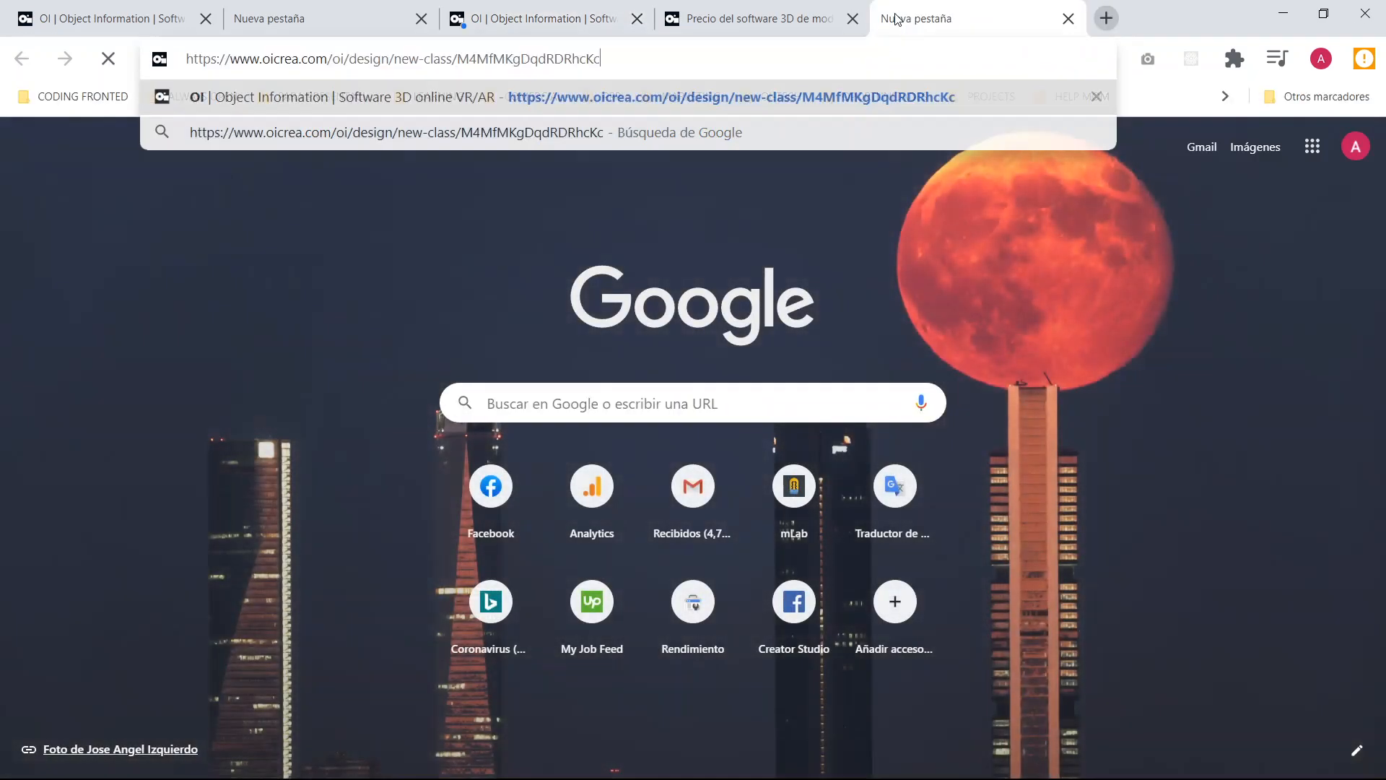
key(Return)
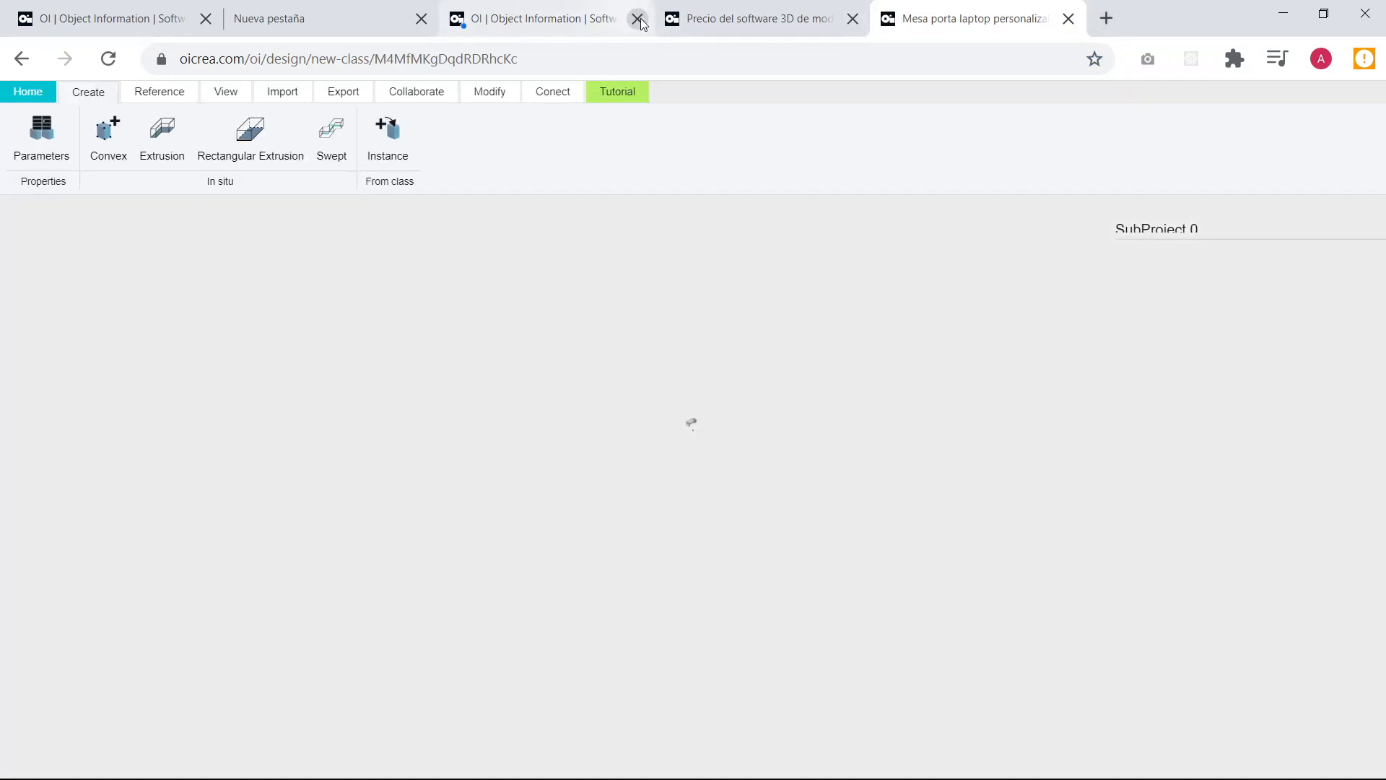
scroll(692, 413, up, 4)
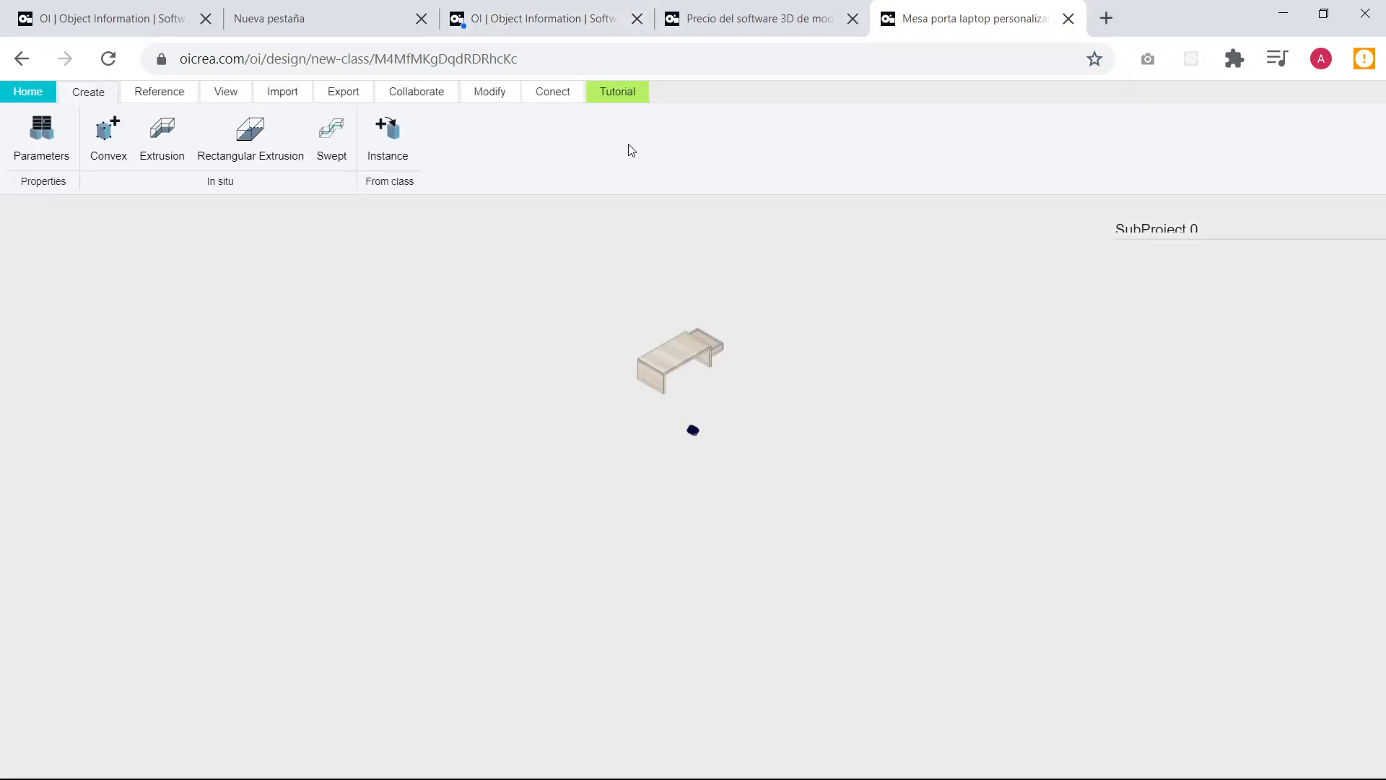
click(638, 28)
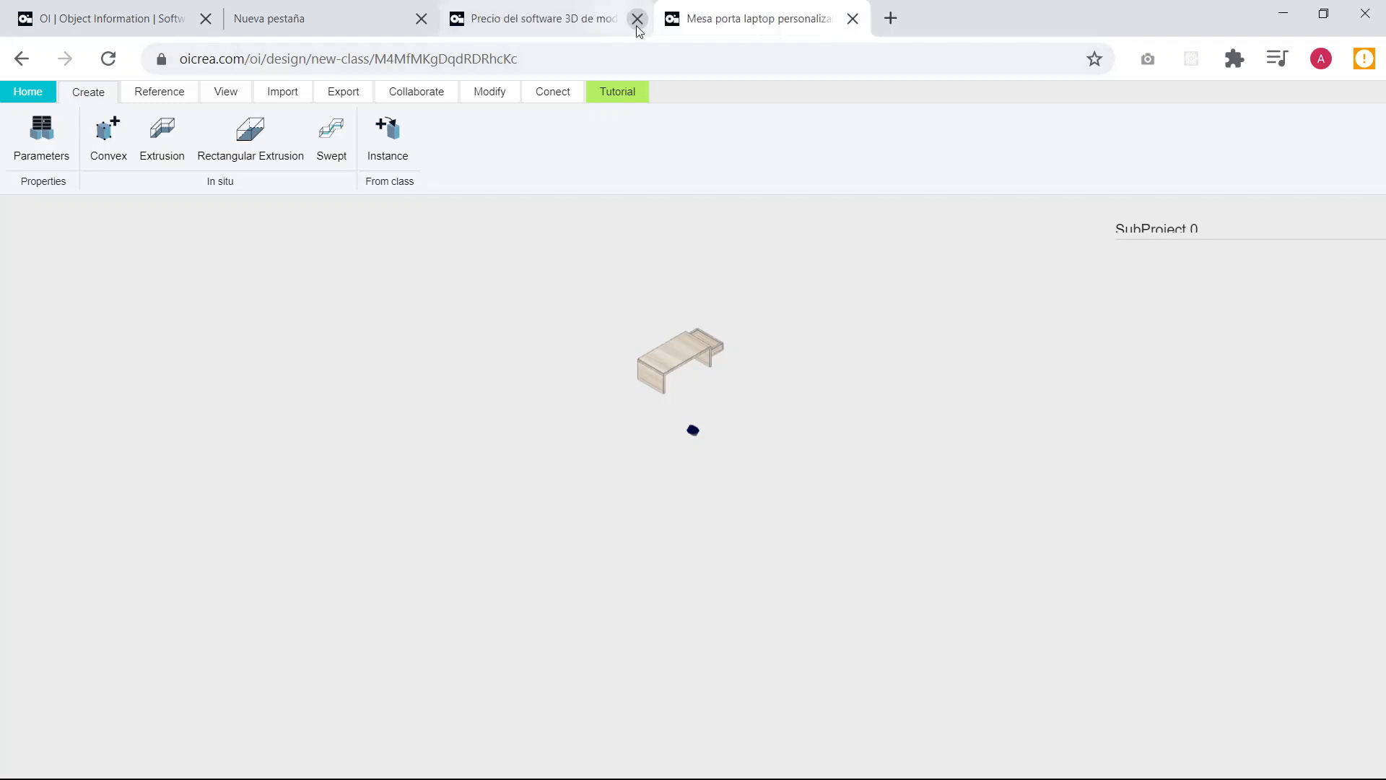
Select the inserted table and set its X and Y position to 0.
scroll(669, 384, up, 5)
scroll(691, 362, up, 2)
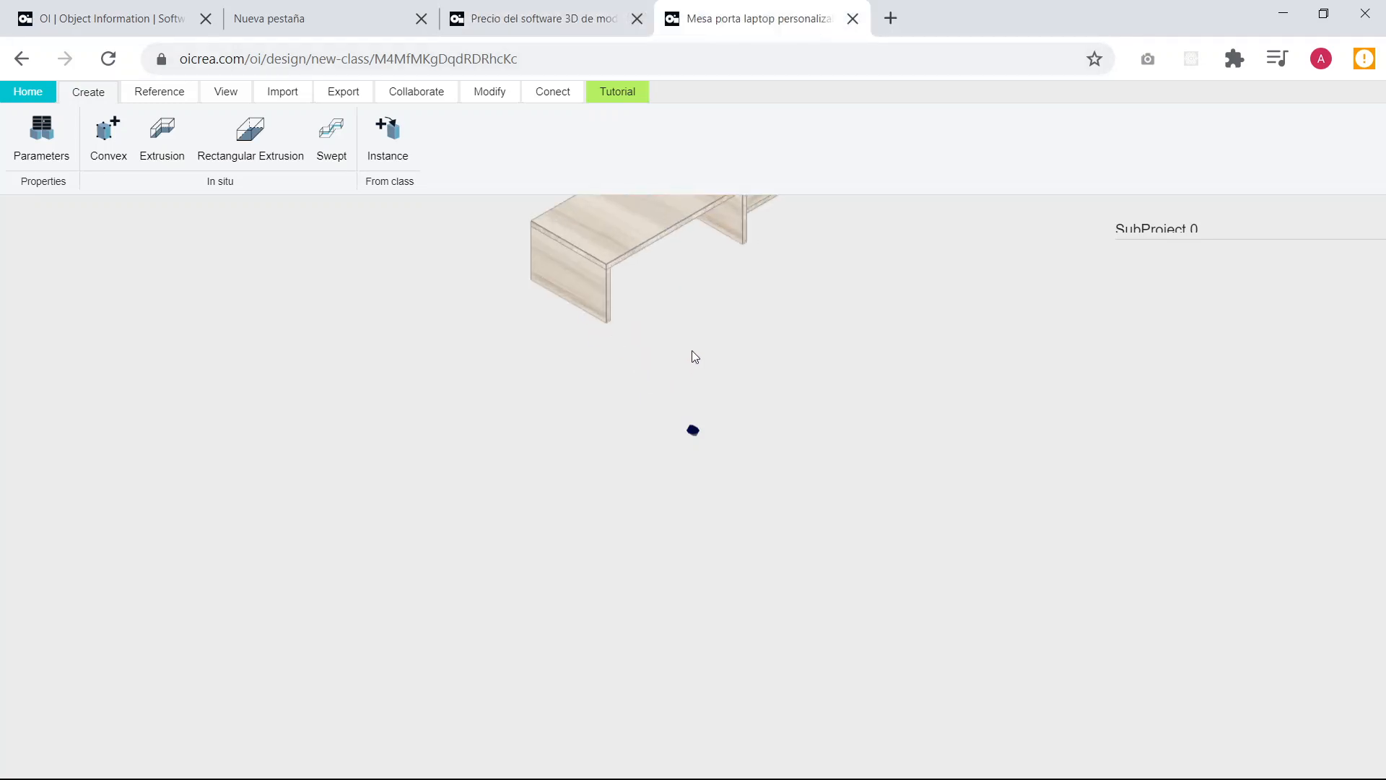
drag(691, 349, 700, 233)
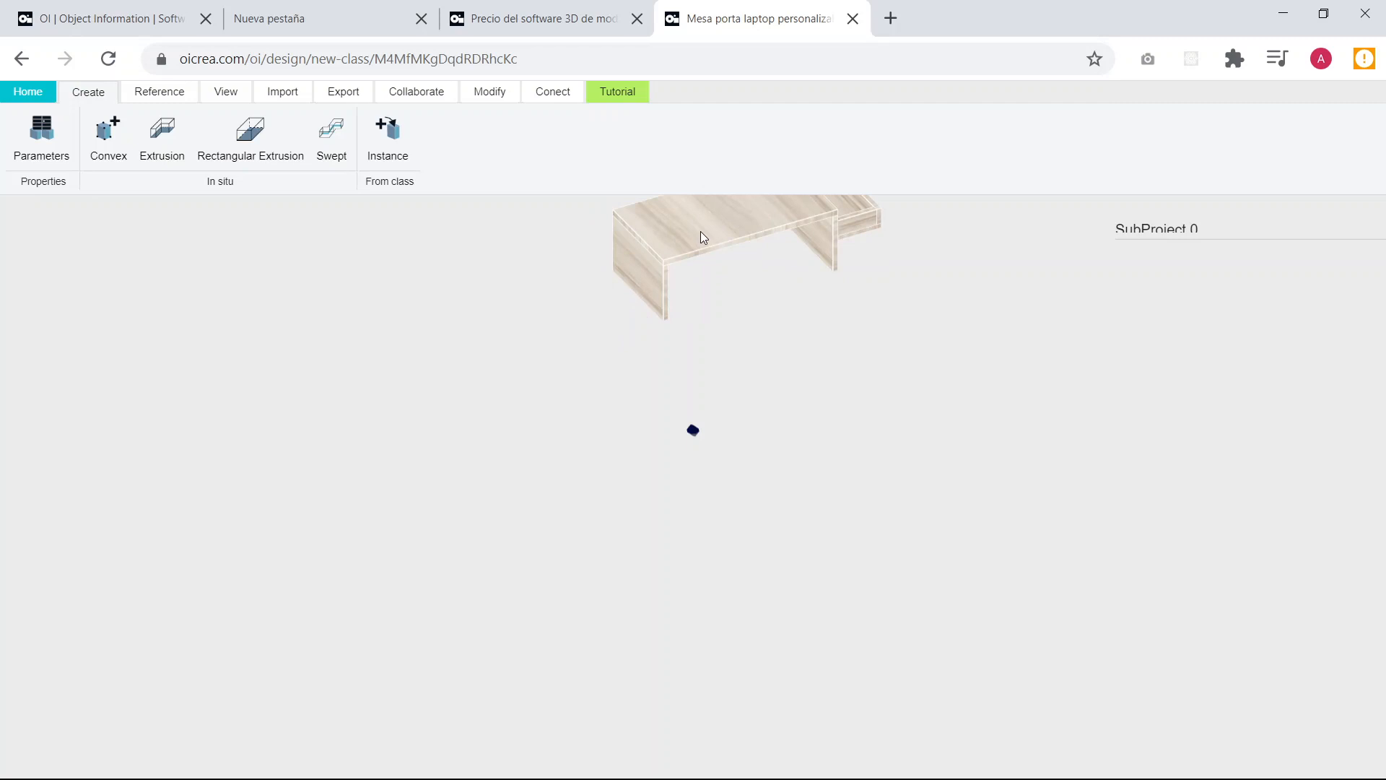
click(701, 231)
text(0)
key(Tab)
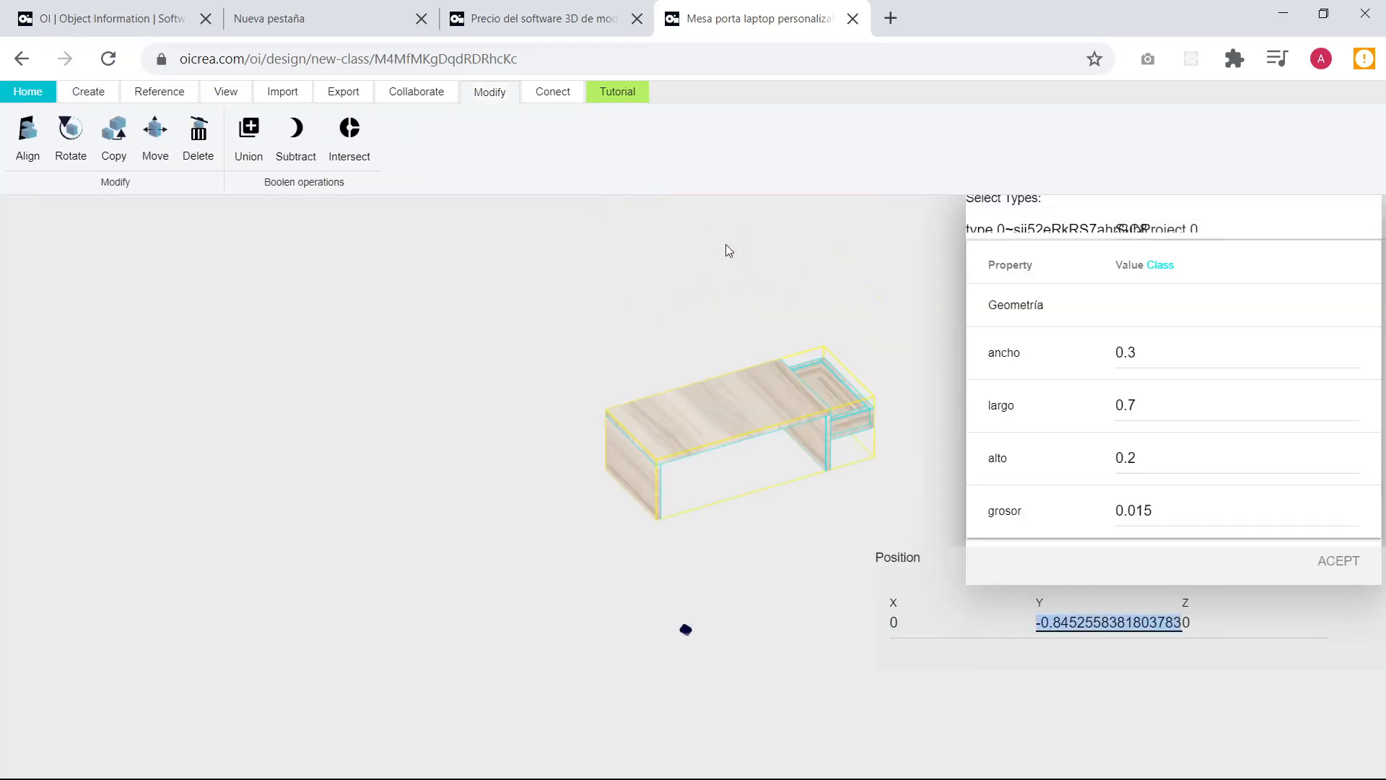
text(0)
key(Tab)
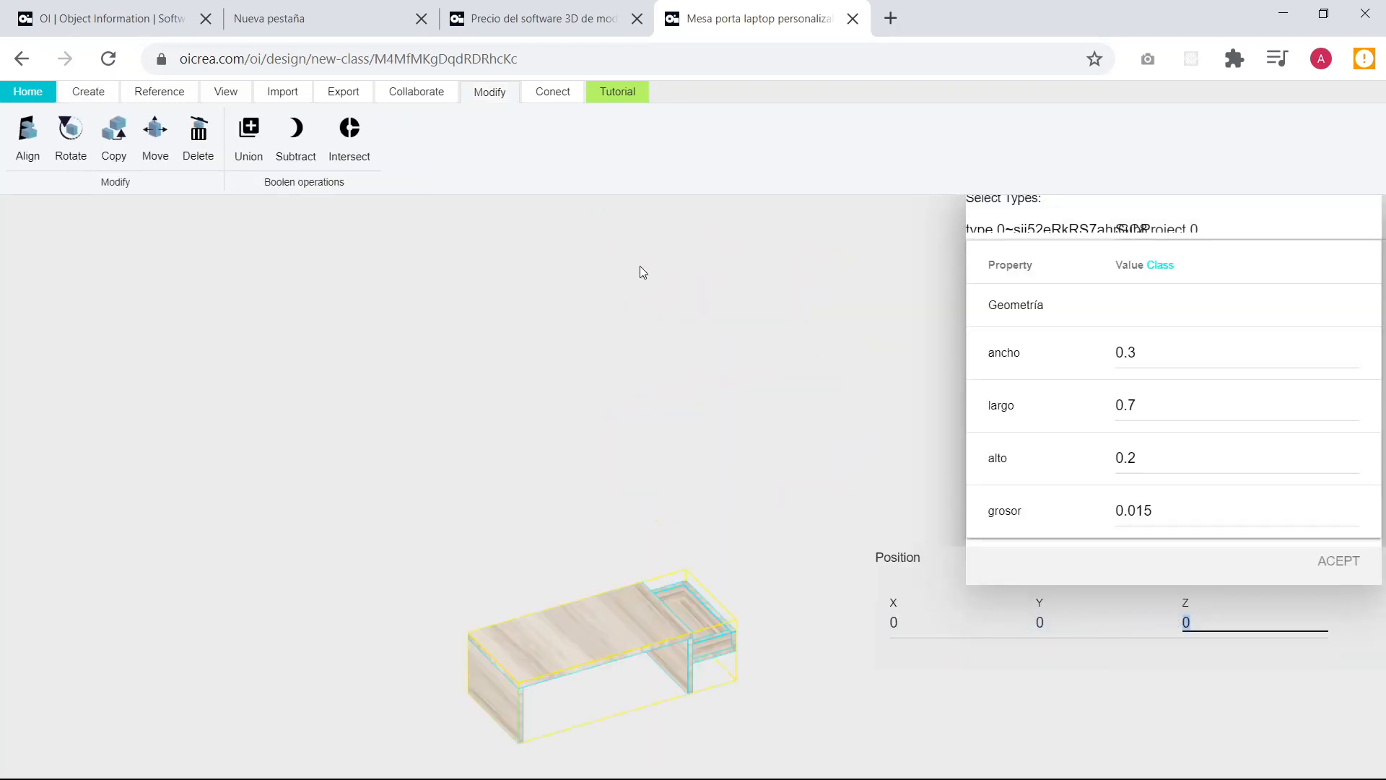
Set the laptop table instance's ancho to 0.6 and its largo to 0.8.
click(742, 438)
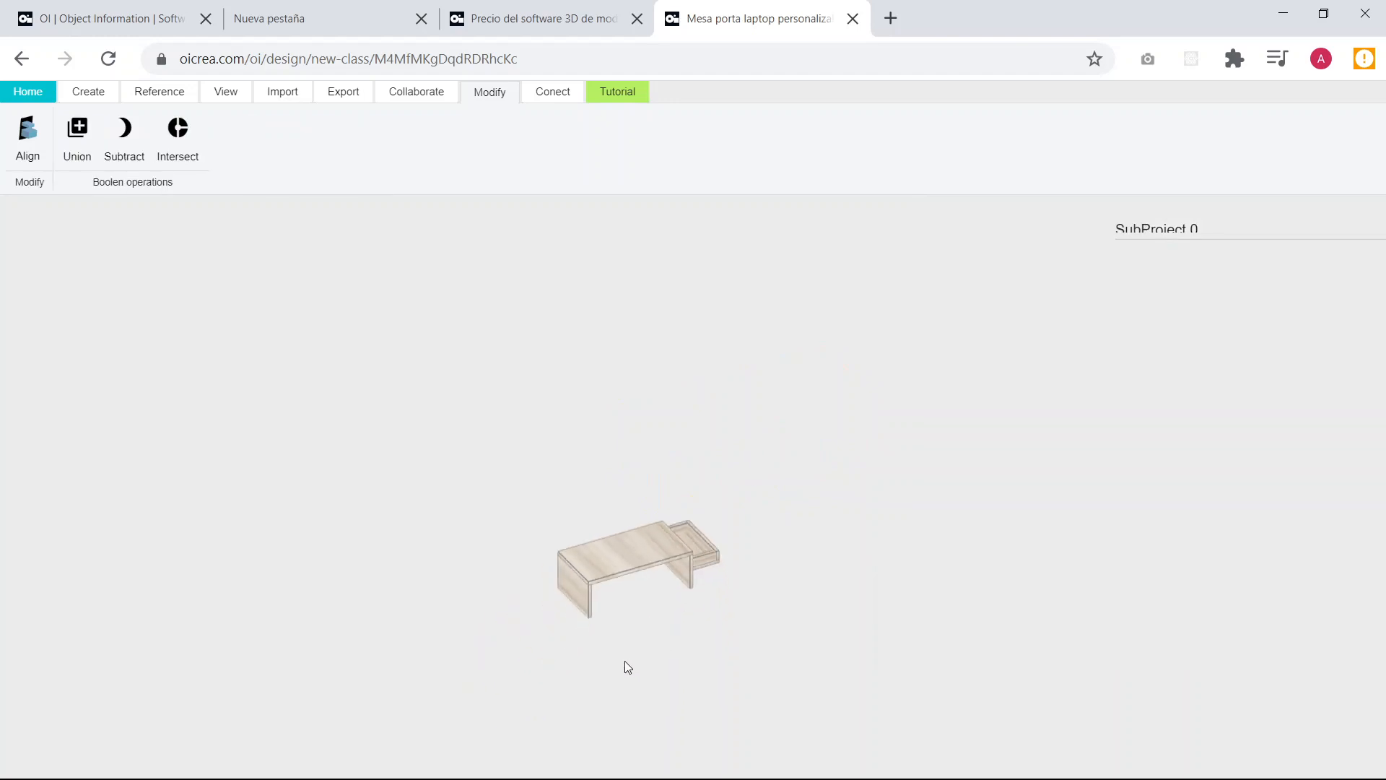
drag(804, 578, 529, 554)
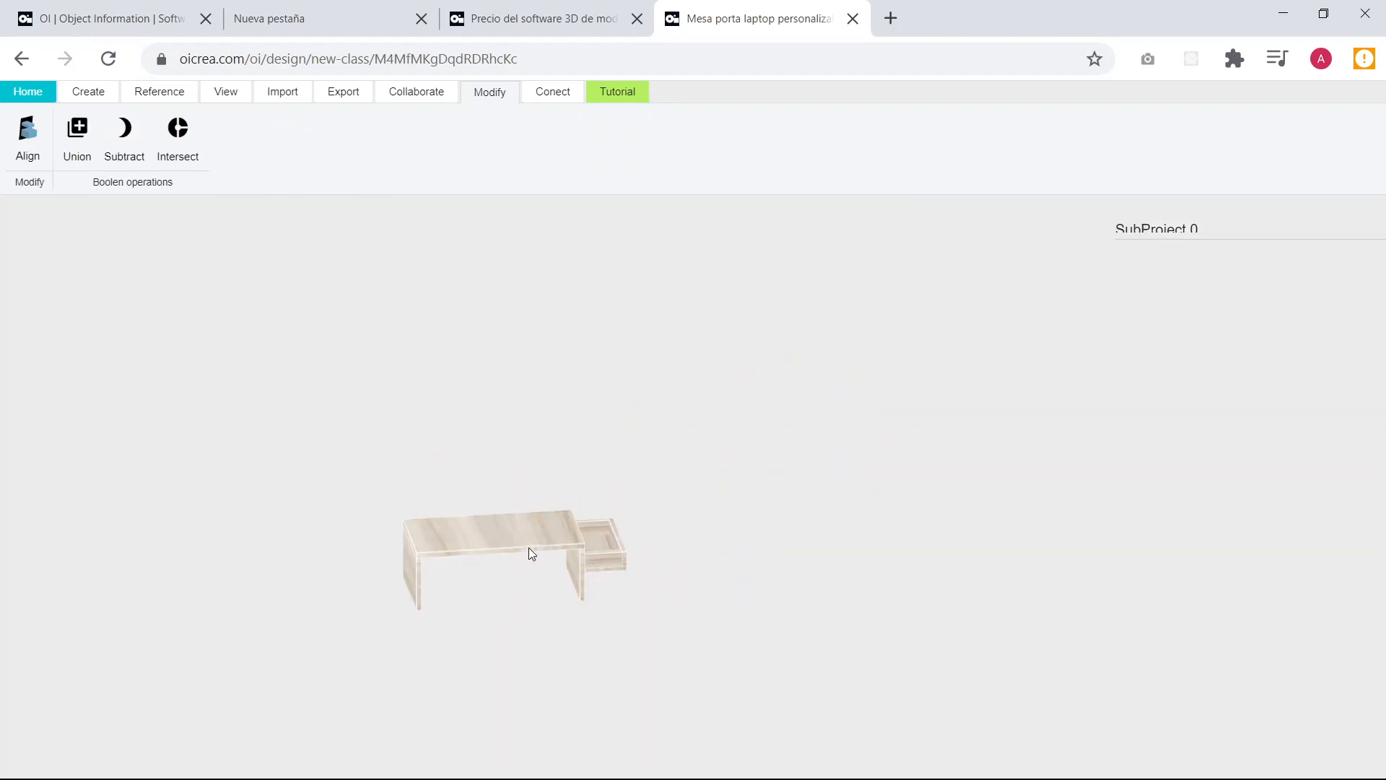
click(530, 547)
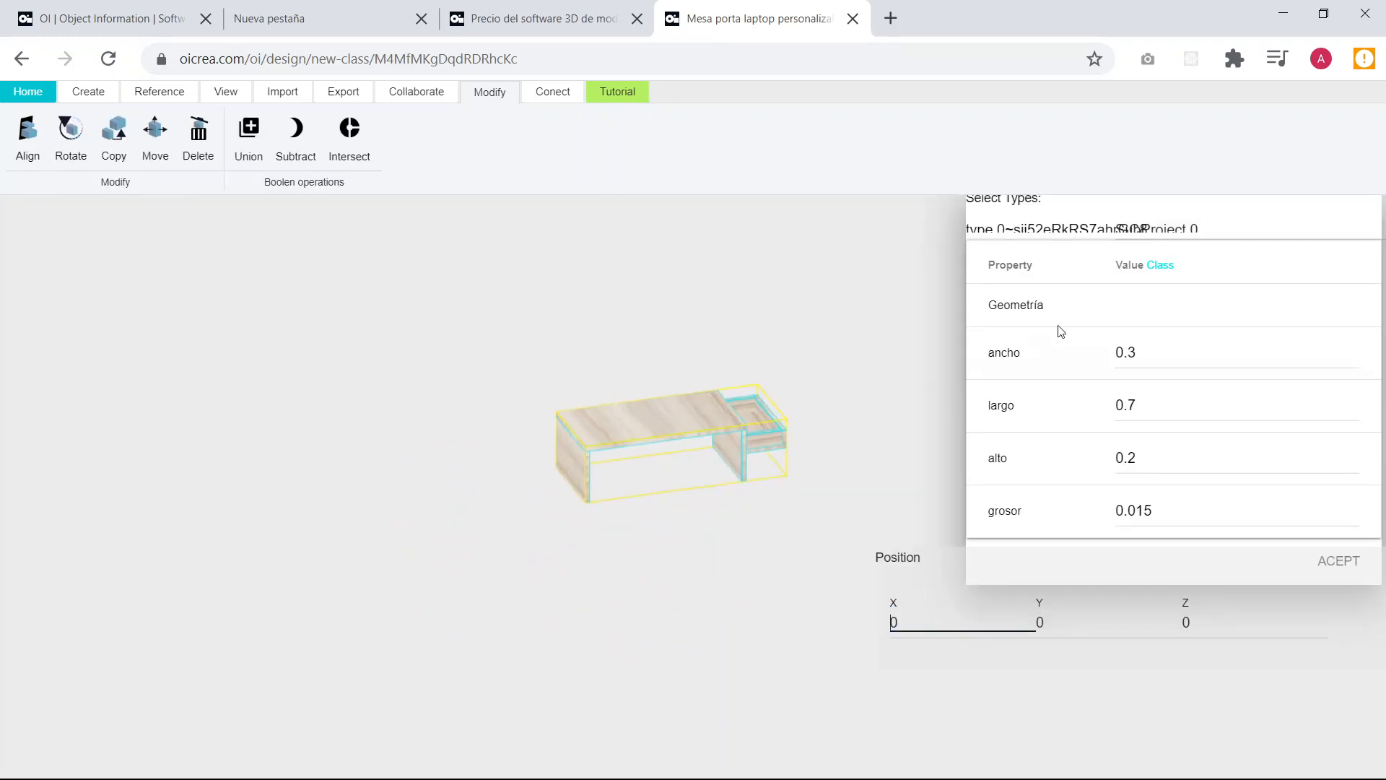
click(1155, 356)
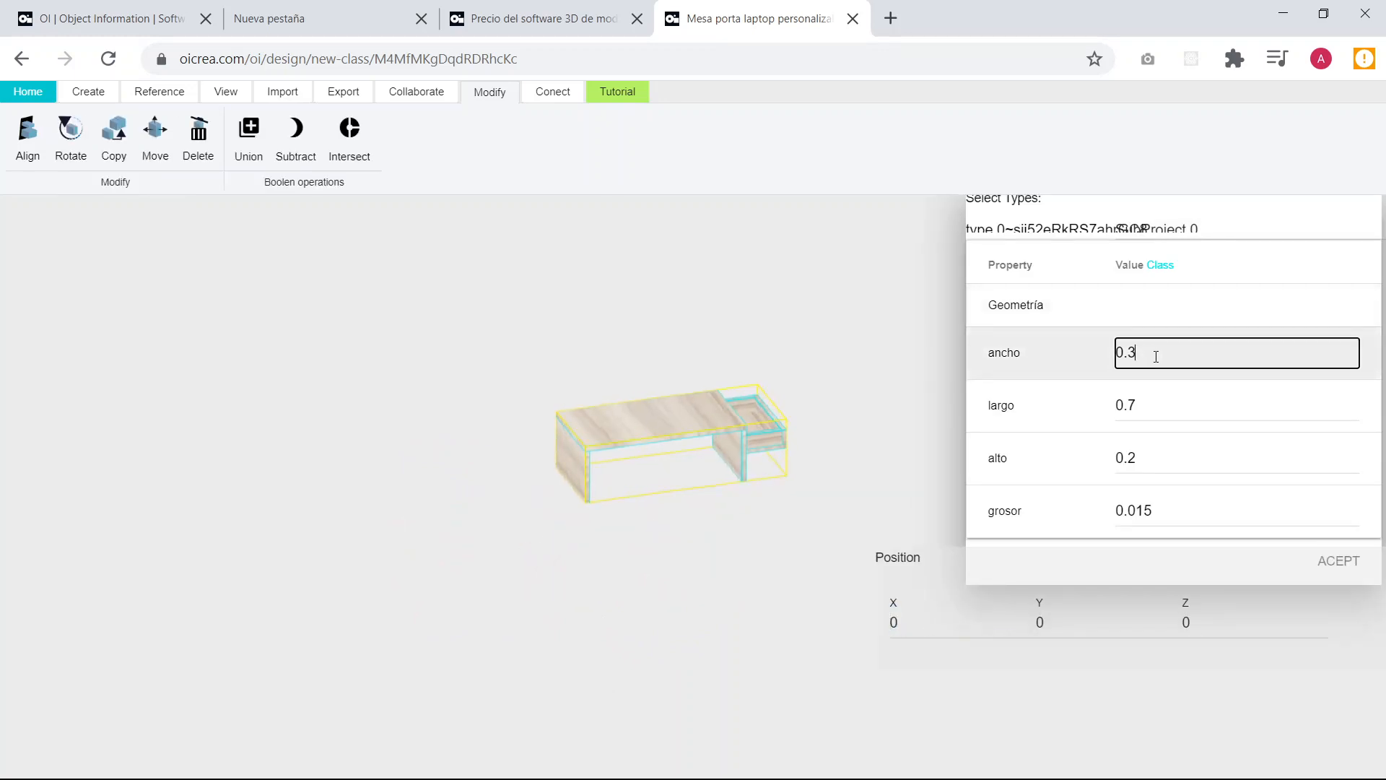
text(6)
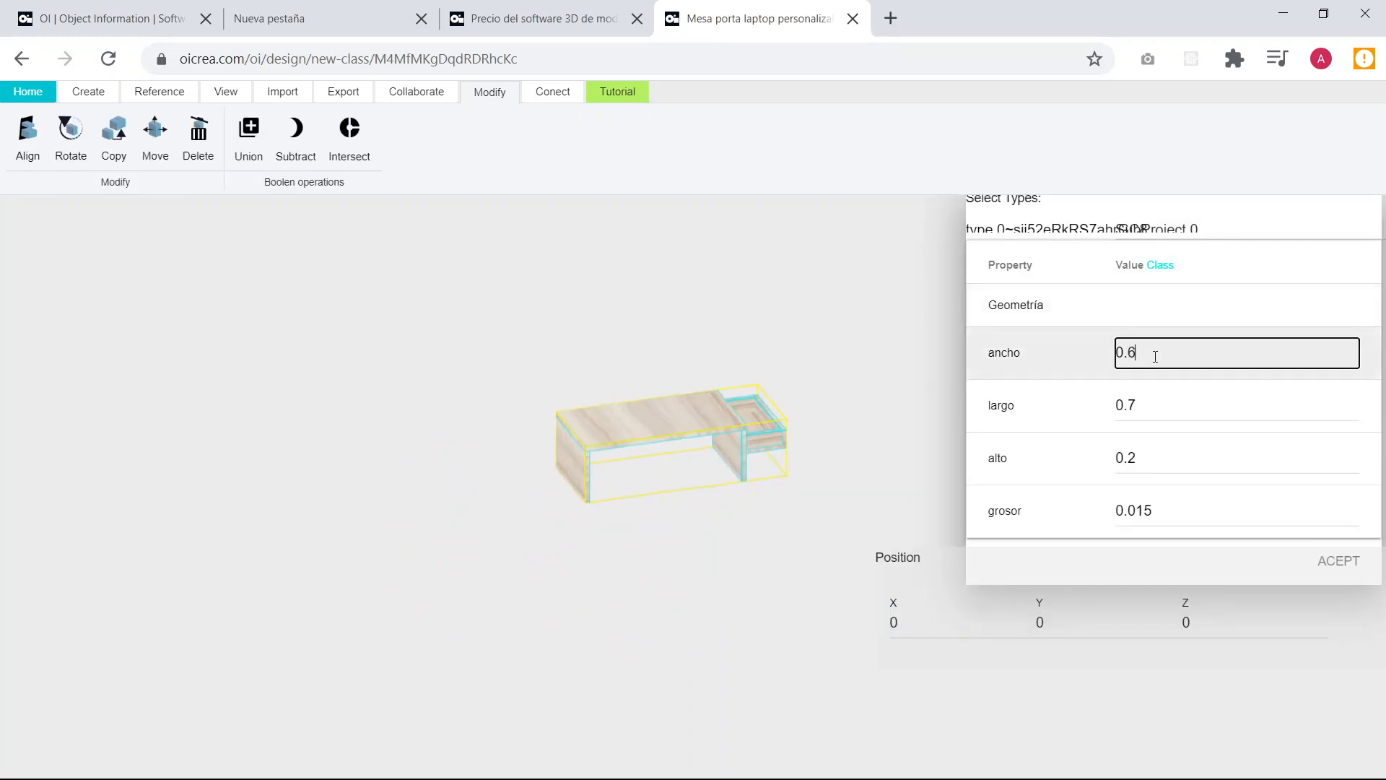
click(894, 384)
click(739, 455)
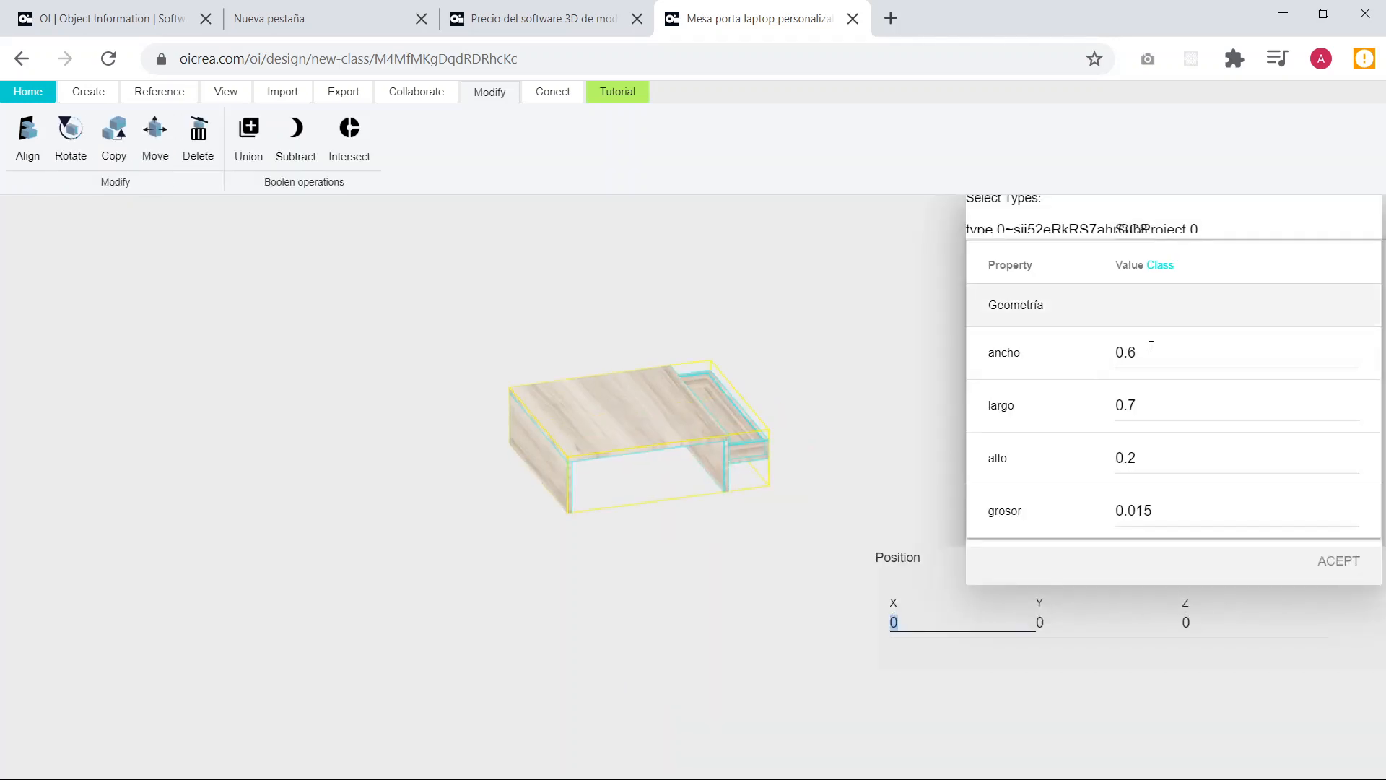
click(1156, 396)
text(8)
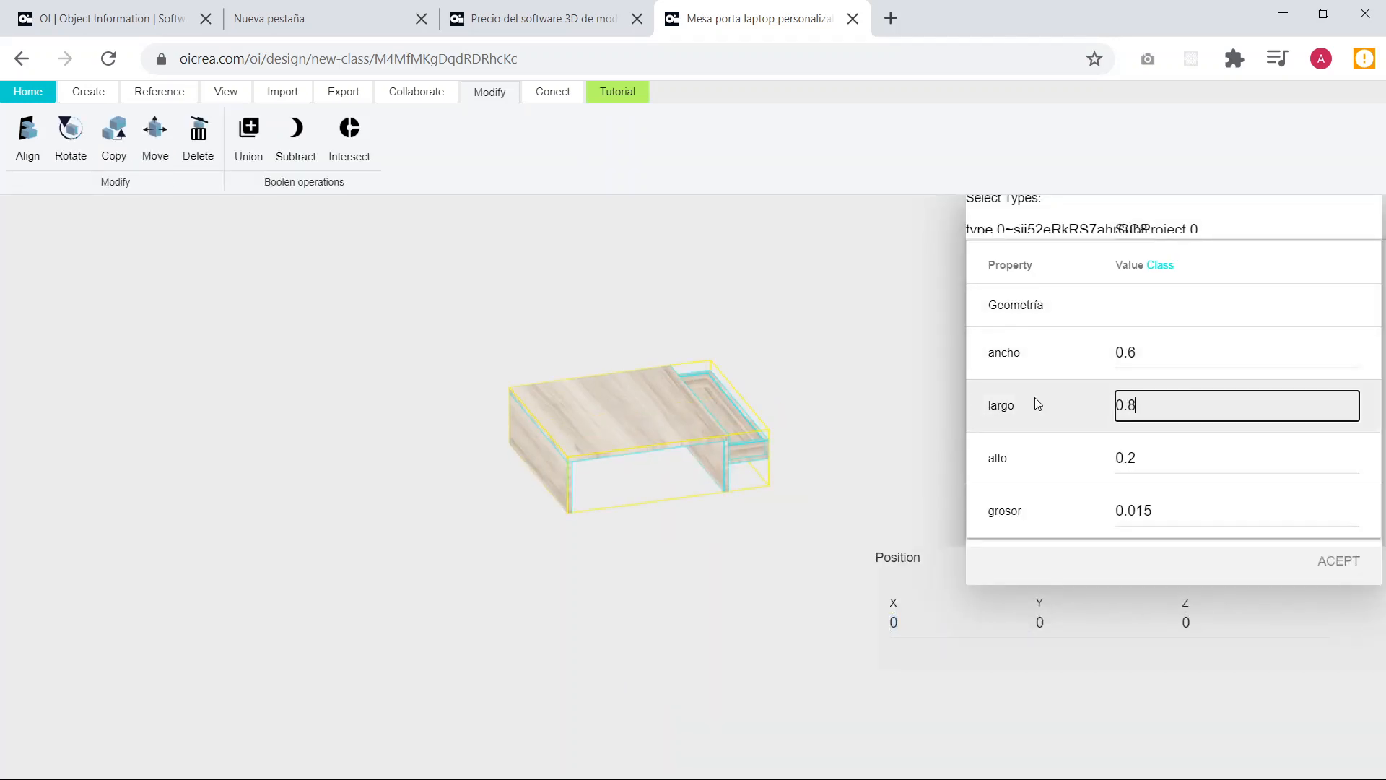
click(1036, 397)
Set the table instance's ancho to 0.3 and its largo to 0.7.
click(1152, 355)
key(BackSpace)
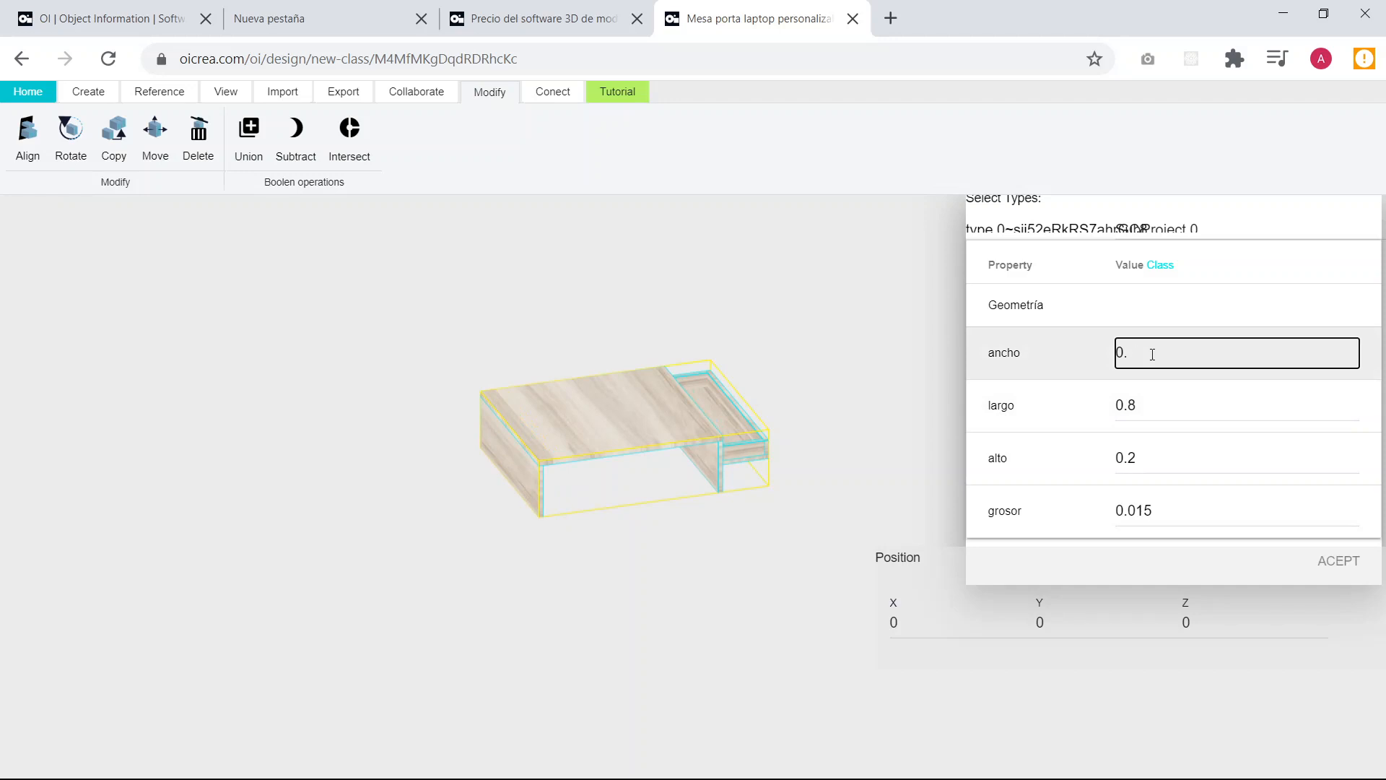
click(1154, 402)
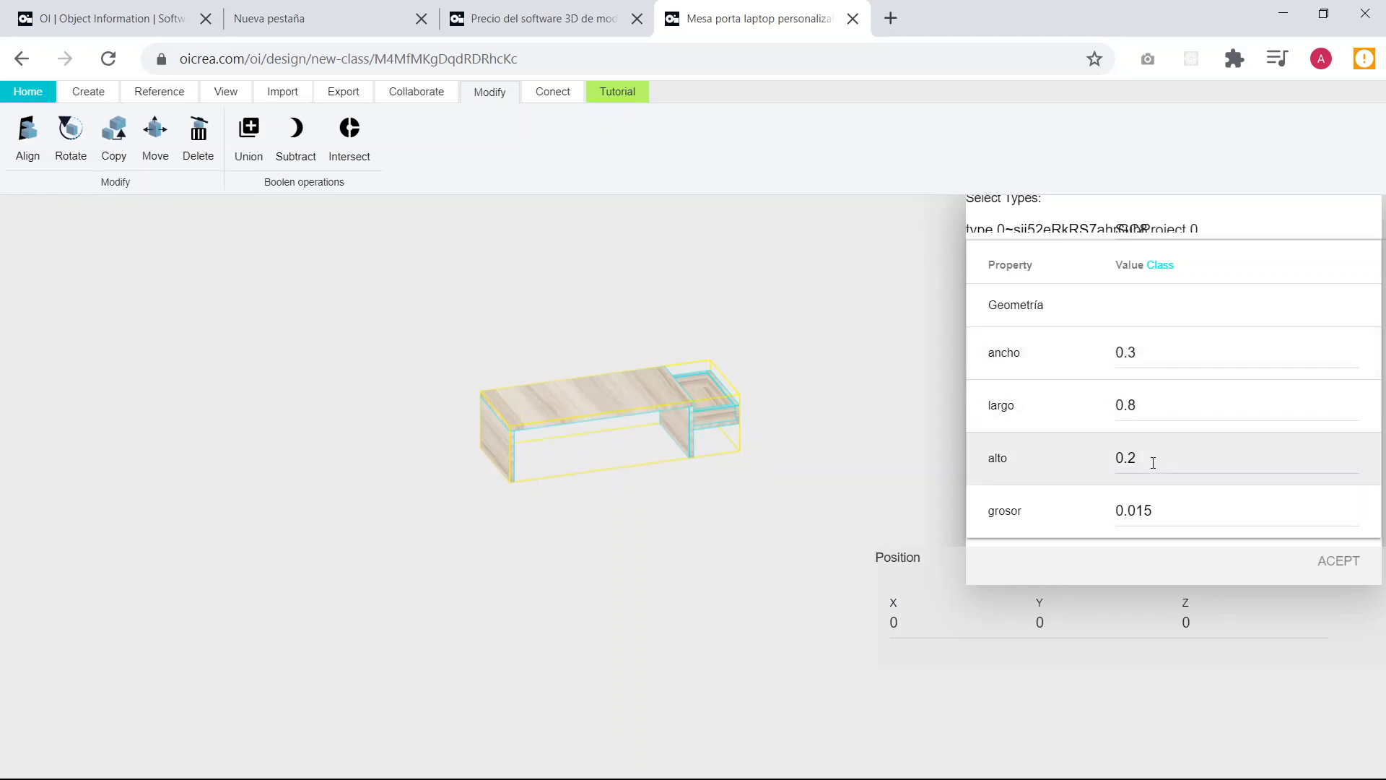
click(1152, 399)
key(BackSpace)
text(7)
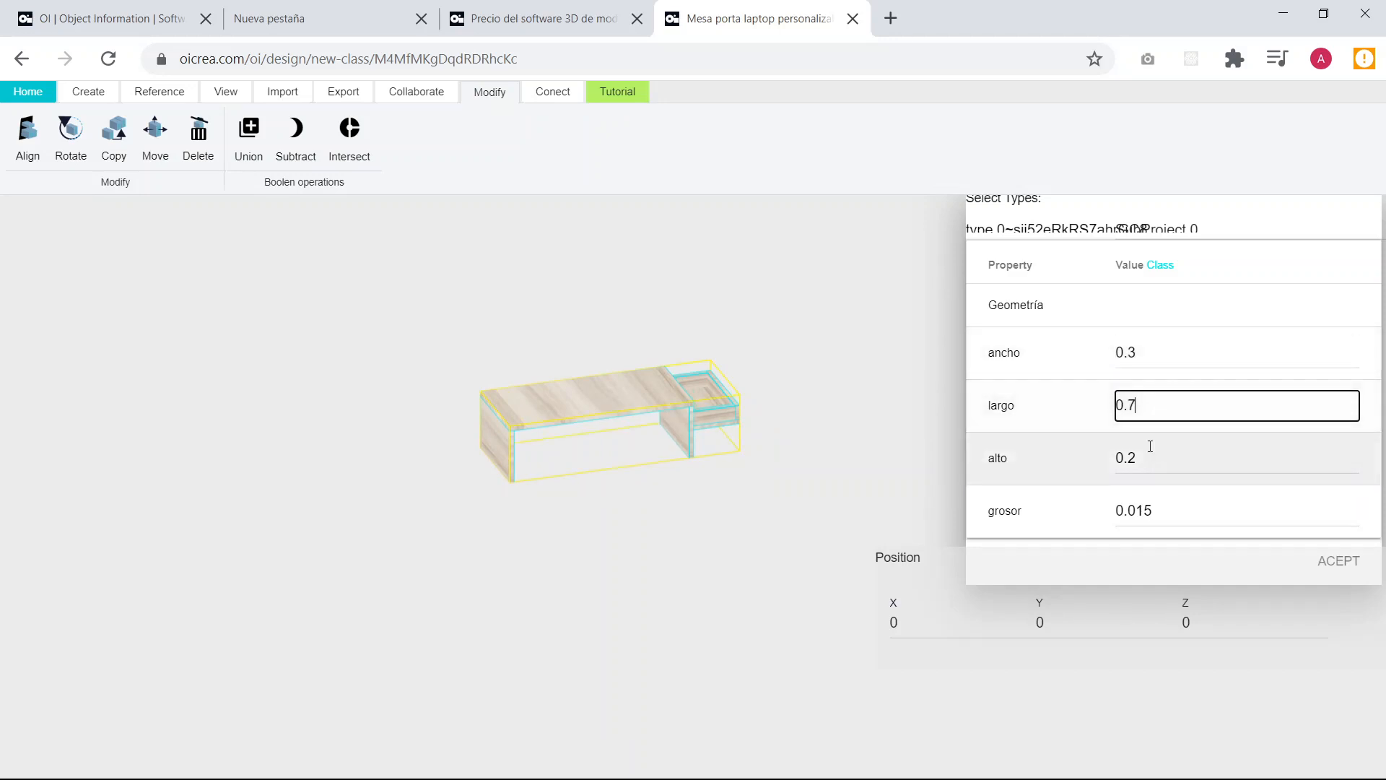
click(1150, 452)
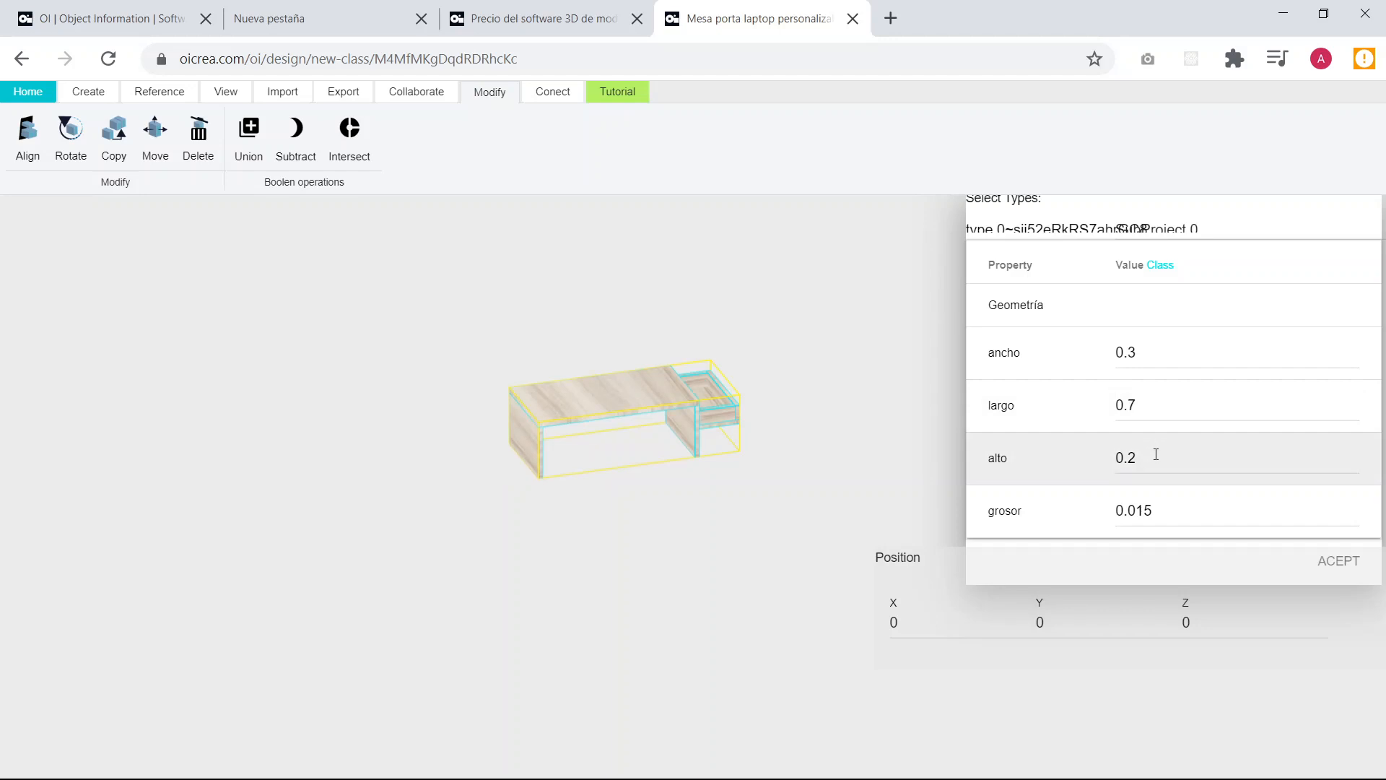
Try an alto of 0.6 on the table instance, then set it back to 0.2.
click(1155, 455)
key(BackSpace)
text(6)
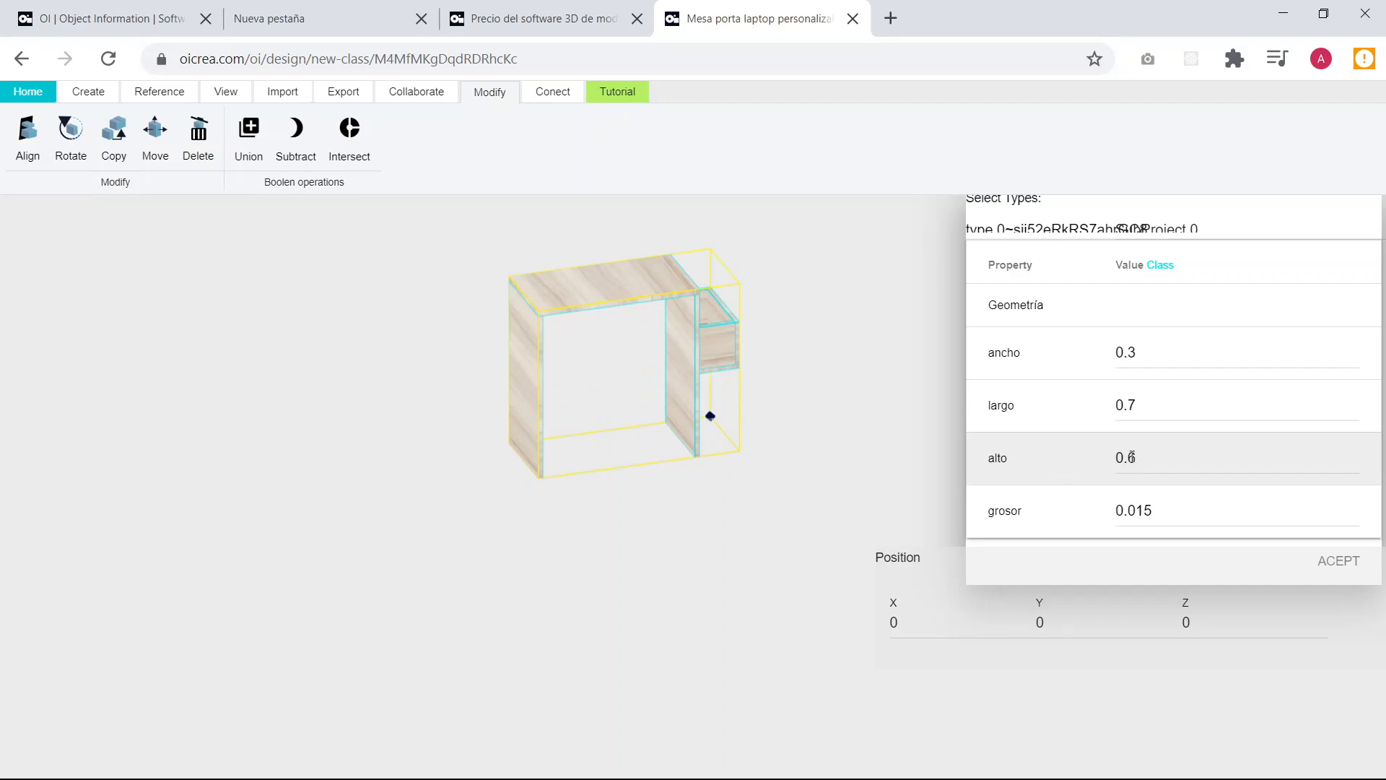
click(1160, 464)
key(BackSpace)
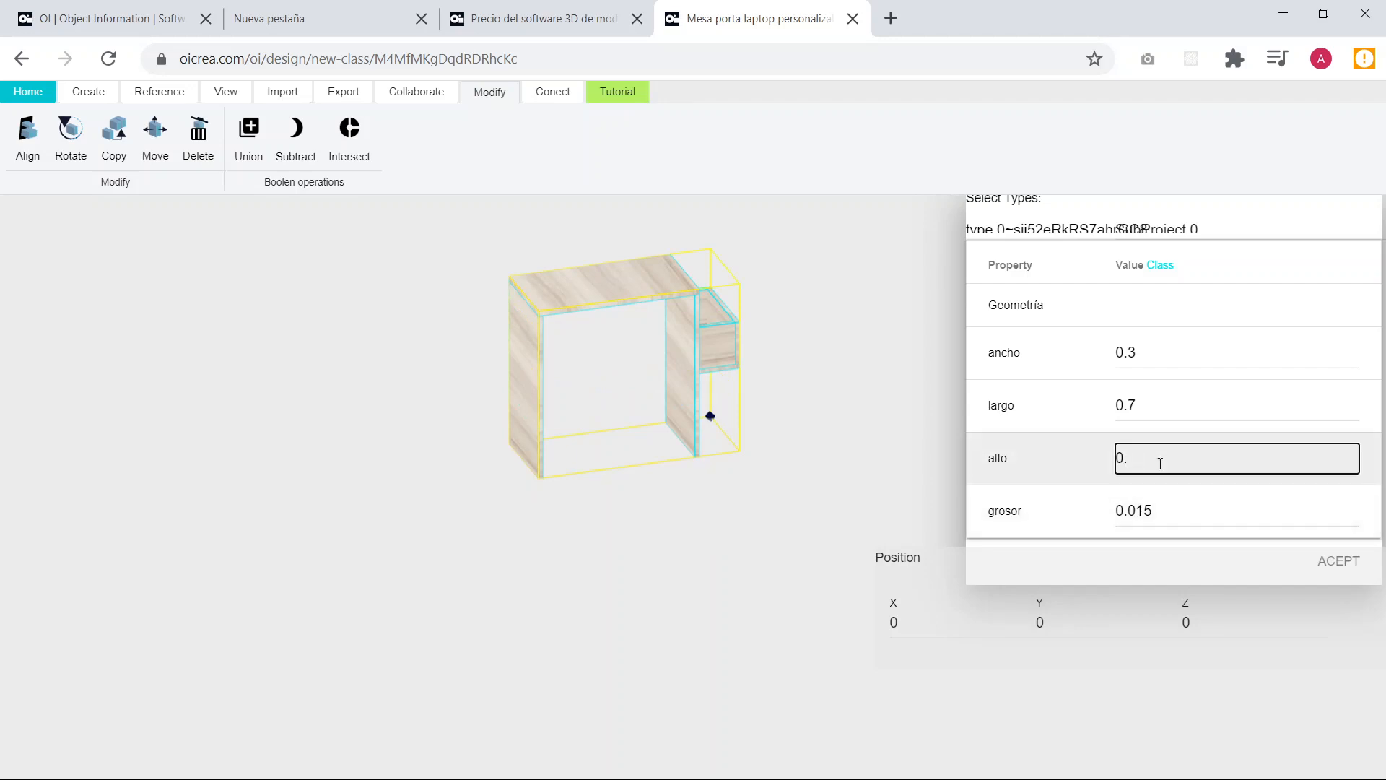
text(2)
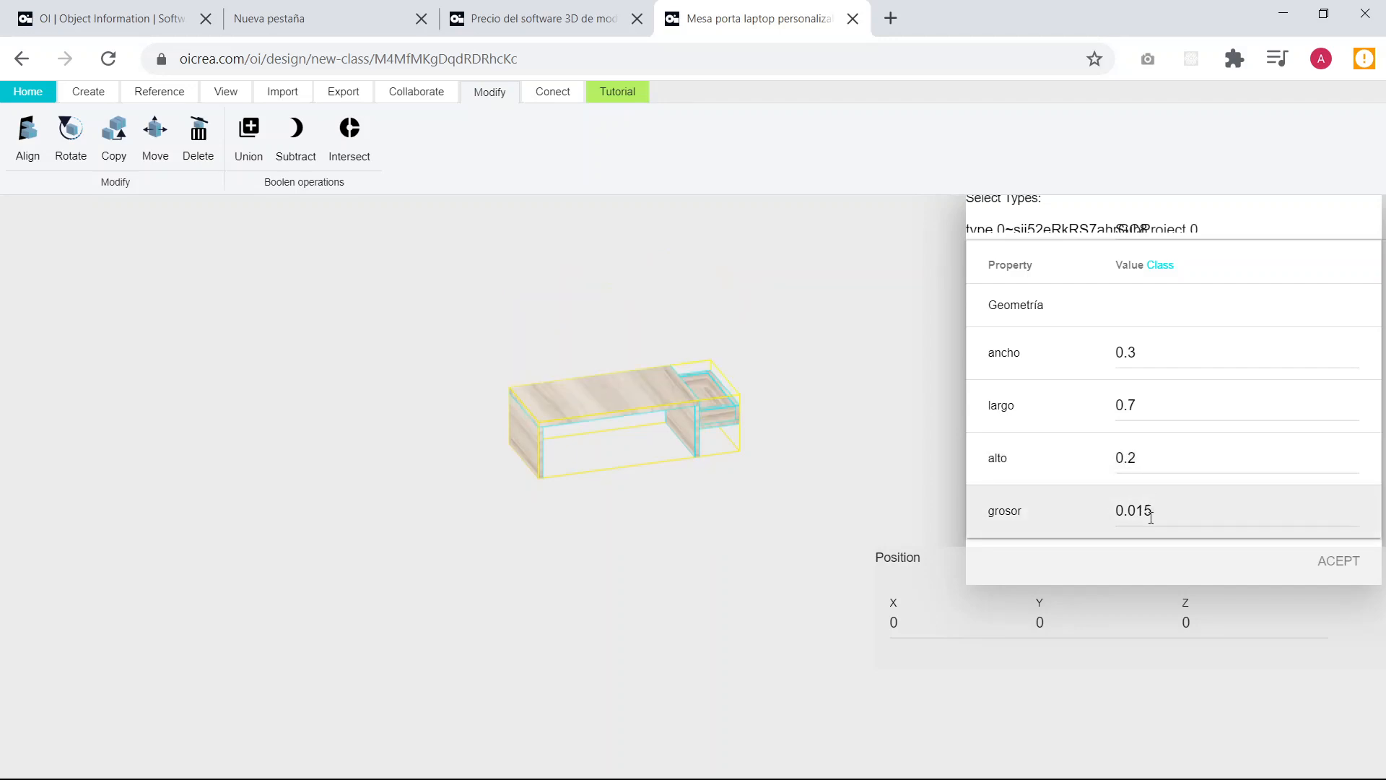
Set the table instance's grosor to 0.018 and deselect the table.
click(1175, 513)
key(BackSpace)
text(8)
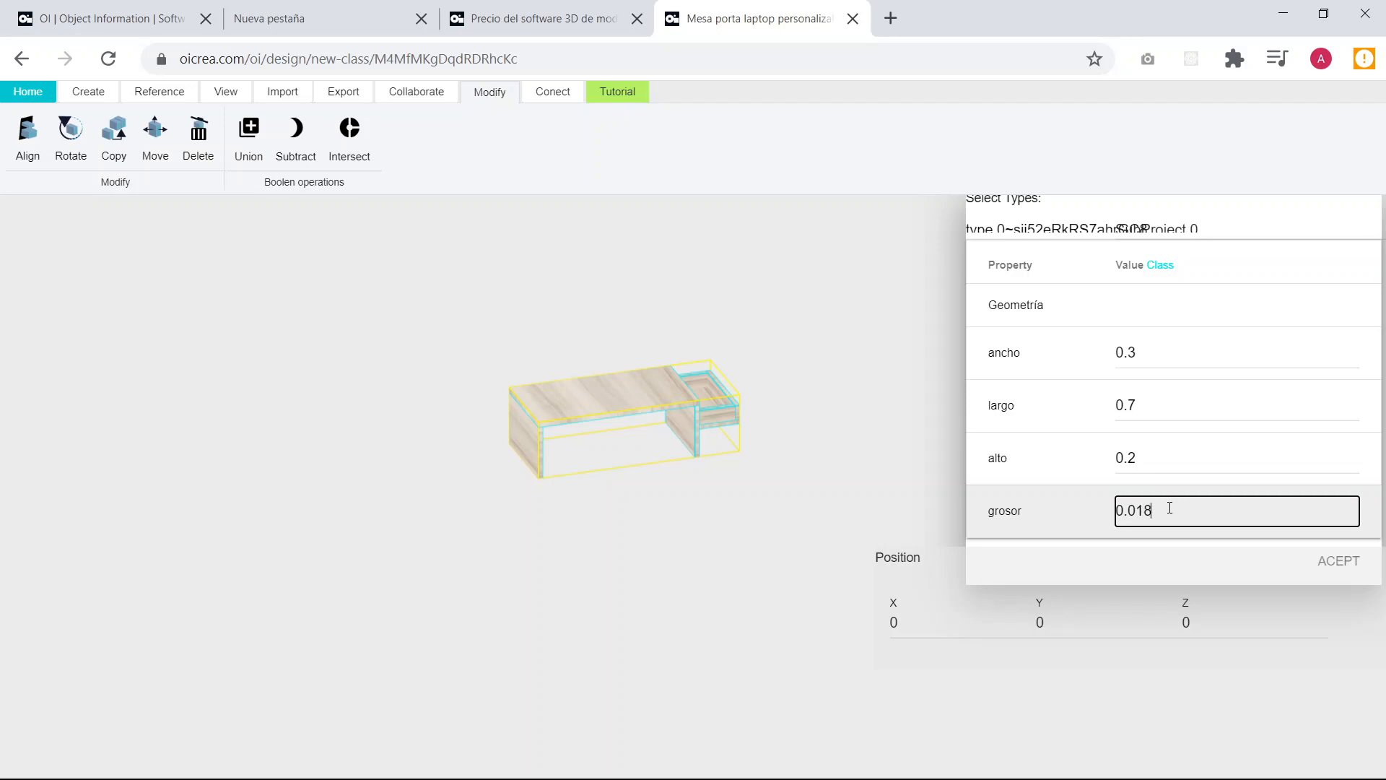
click(1066, 513)
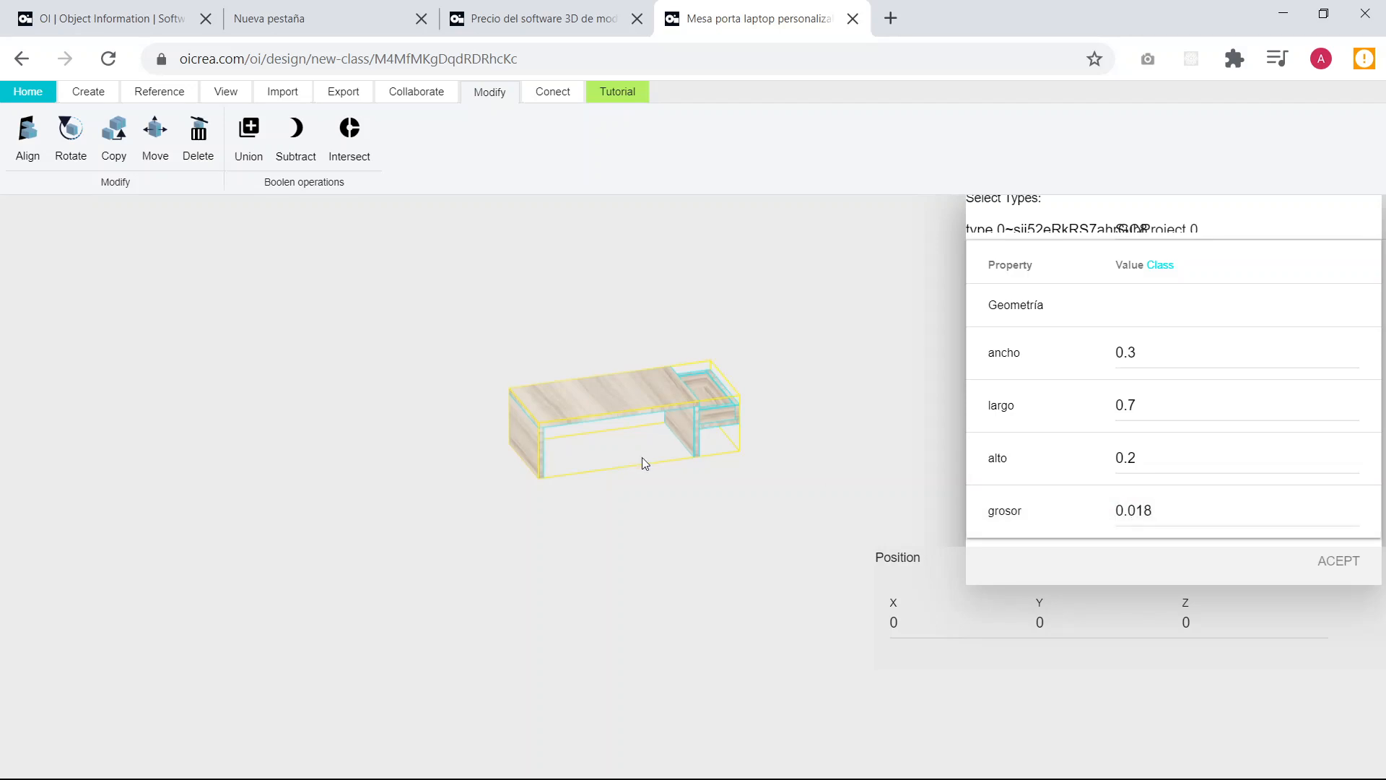
click(667, 455)
Inspect the table from several angles and review the model's OI Make and OI Crea connection options.
scroll(542, 415, up, 8)
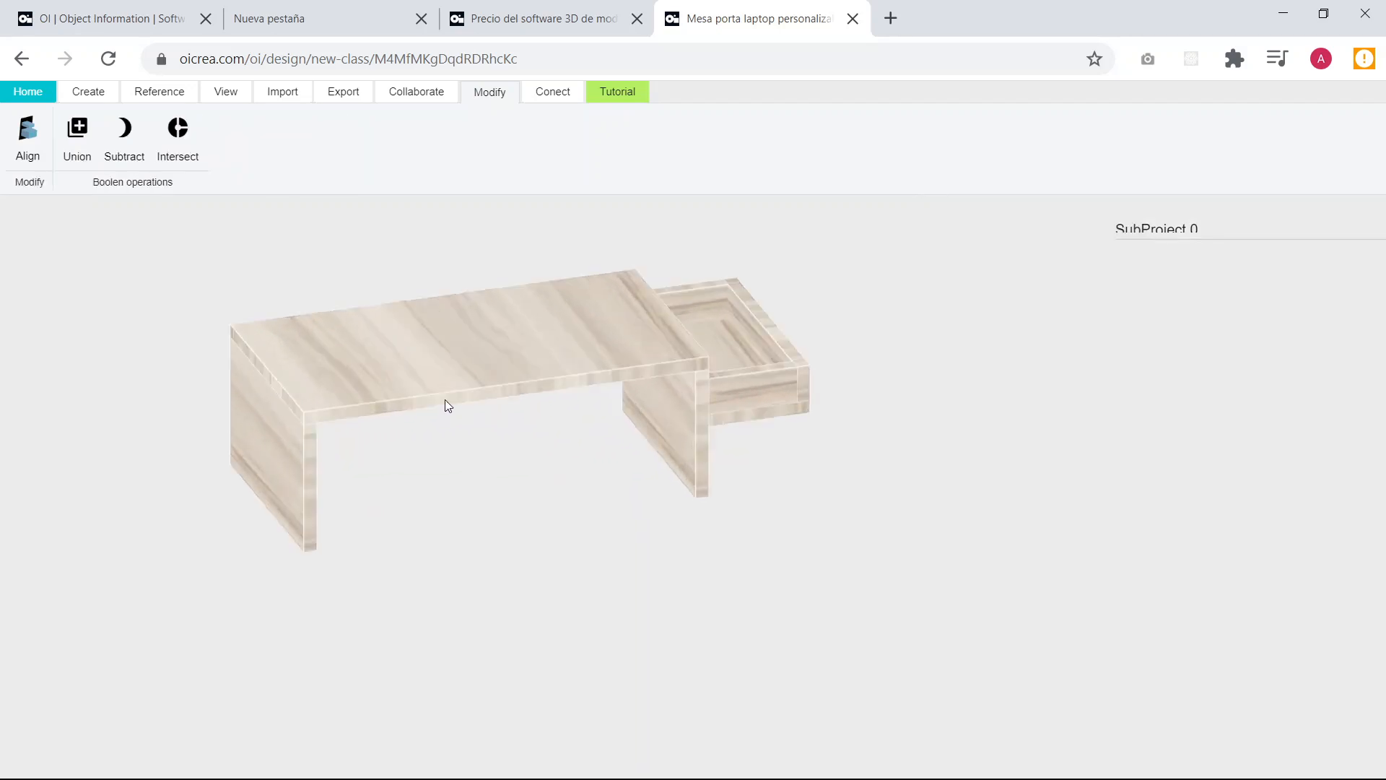
ctrl+scroll(501, 521, up, 1)
ctrl+middle_drag(501, 522, 463, 503)
drag(463, 502, 644, 492)
scroll(605, 491, down, 6)
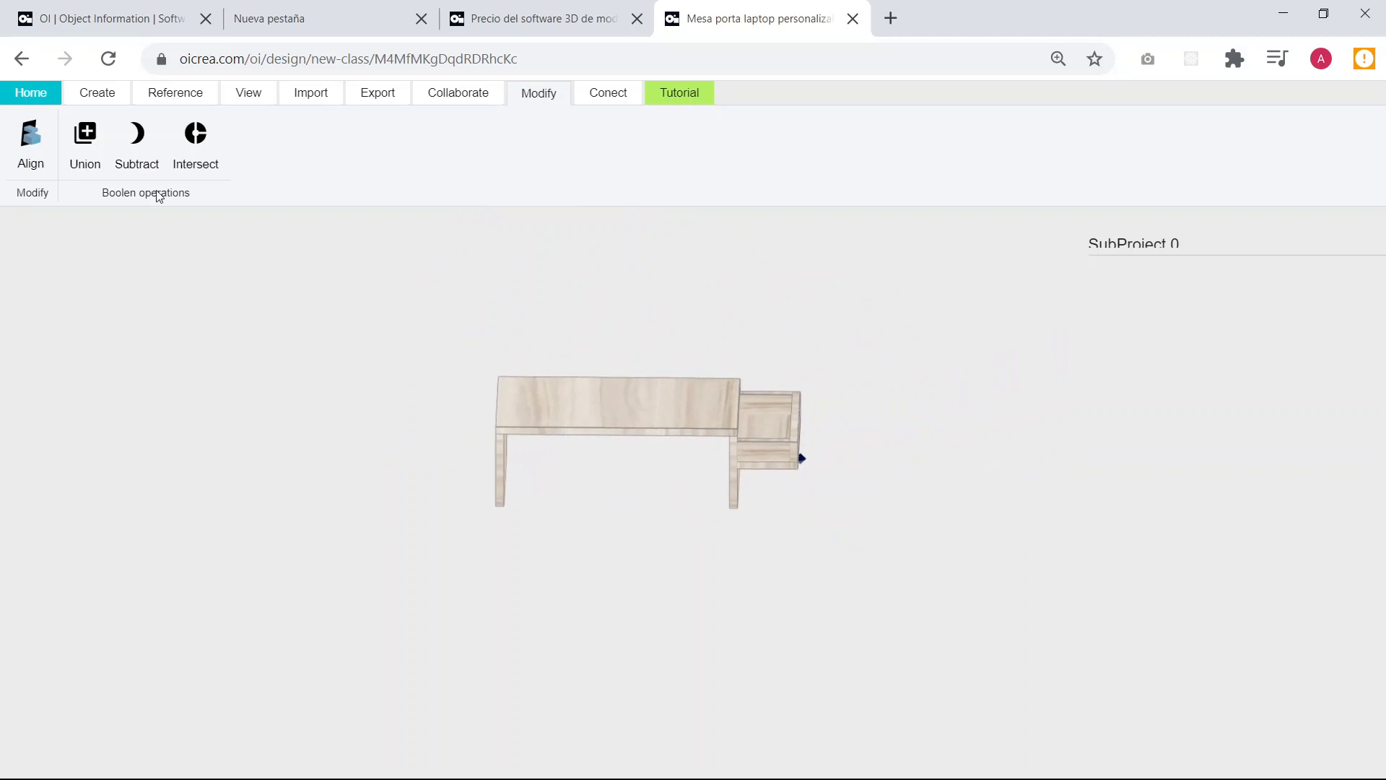
click(94, 95)
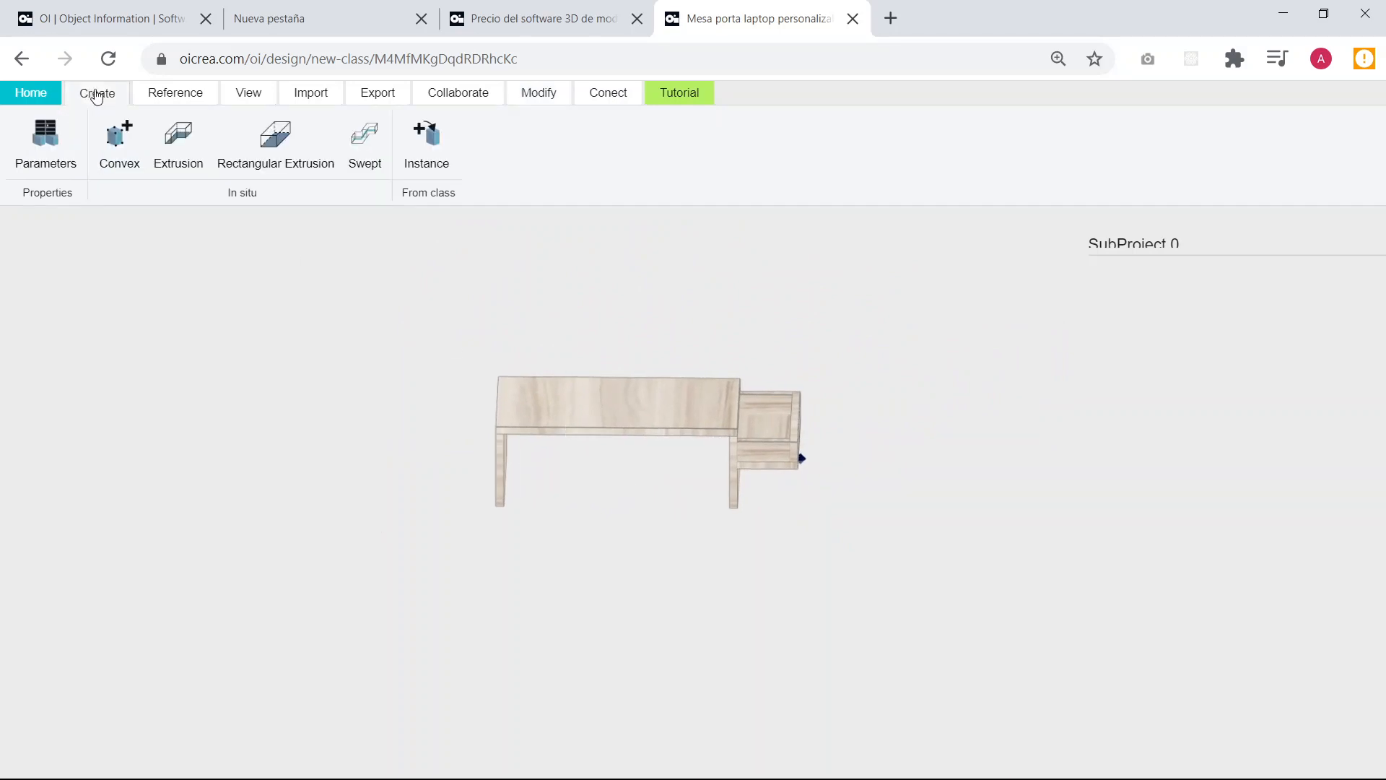
click(607, 102)
click(532, 99)
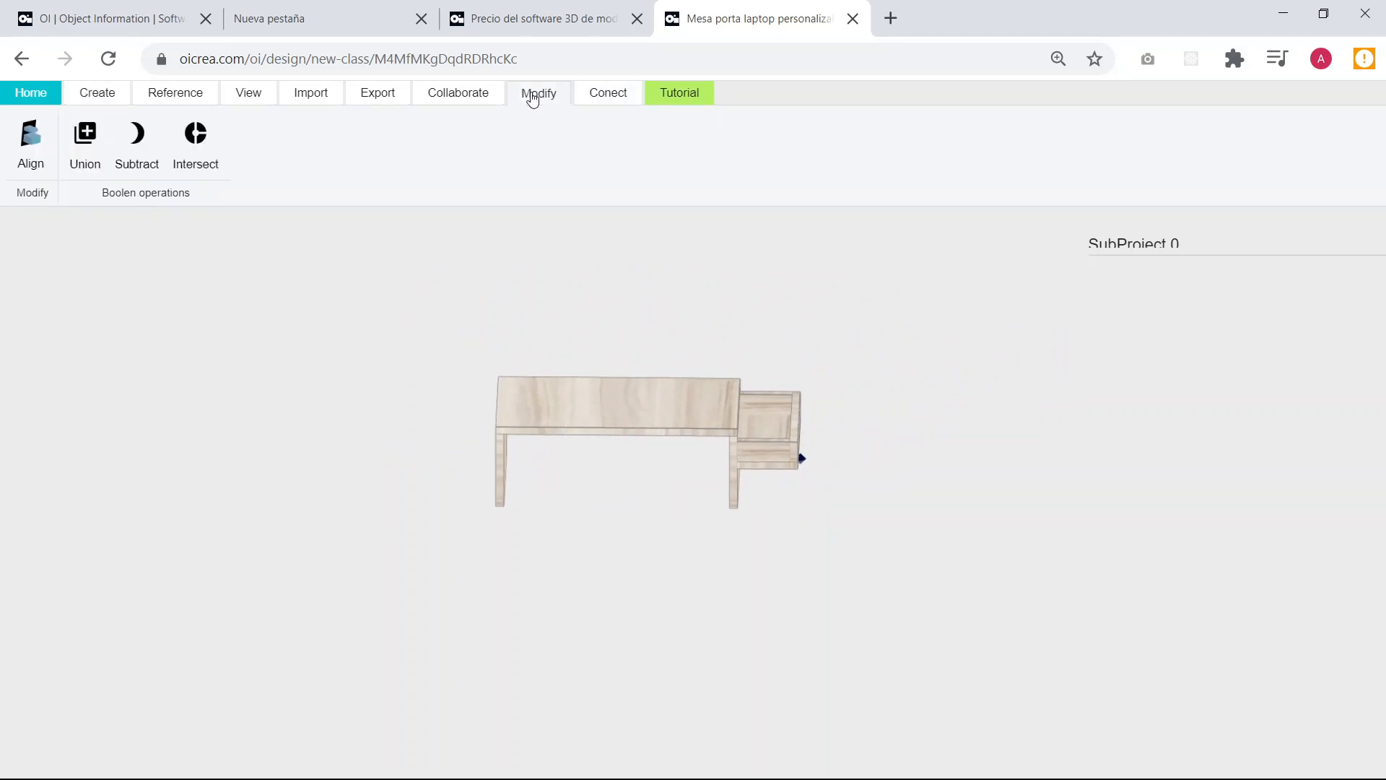
click(610, 102)
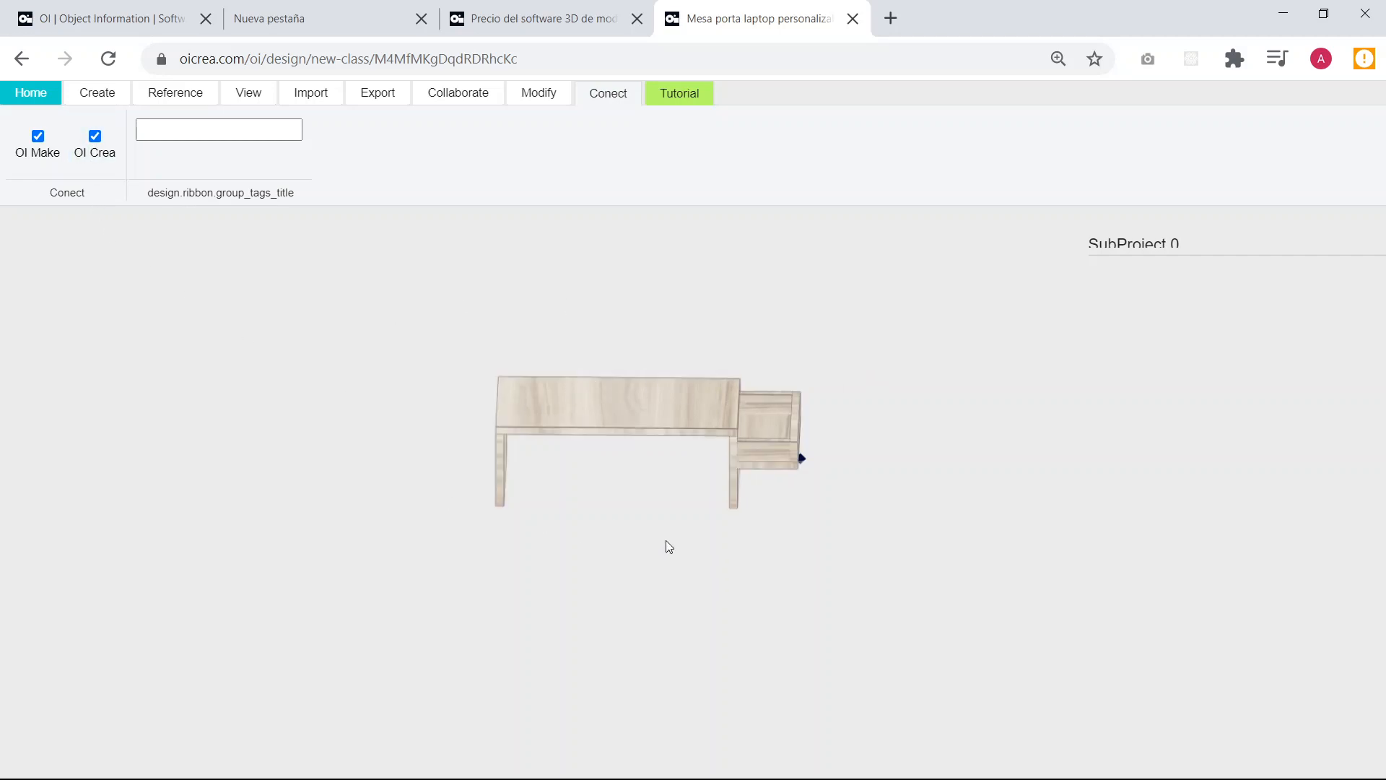
scroll(672, 514, up, 5)
drag(870, 544, 731, 552)
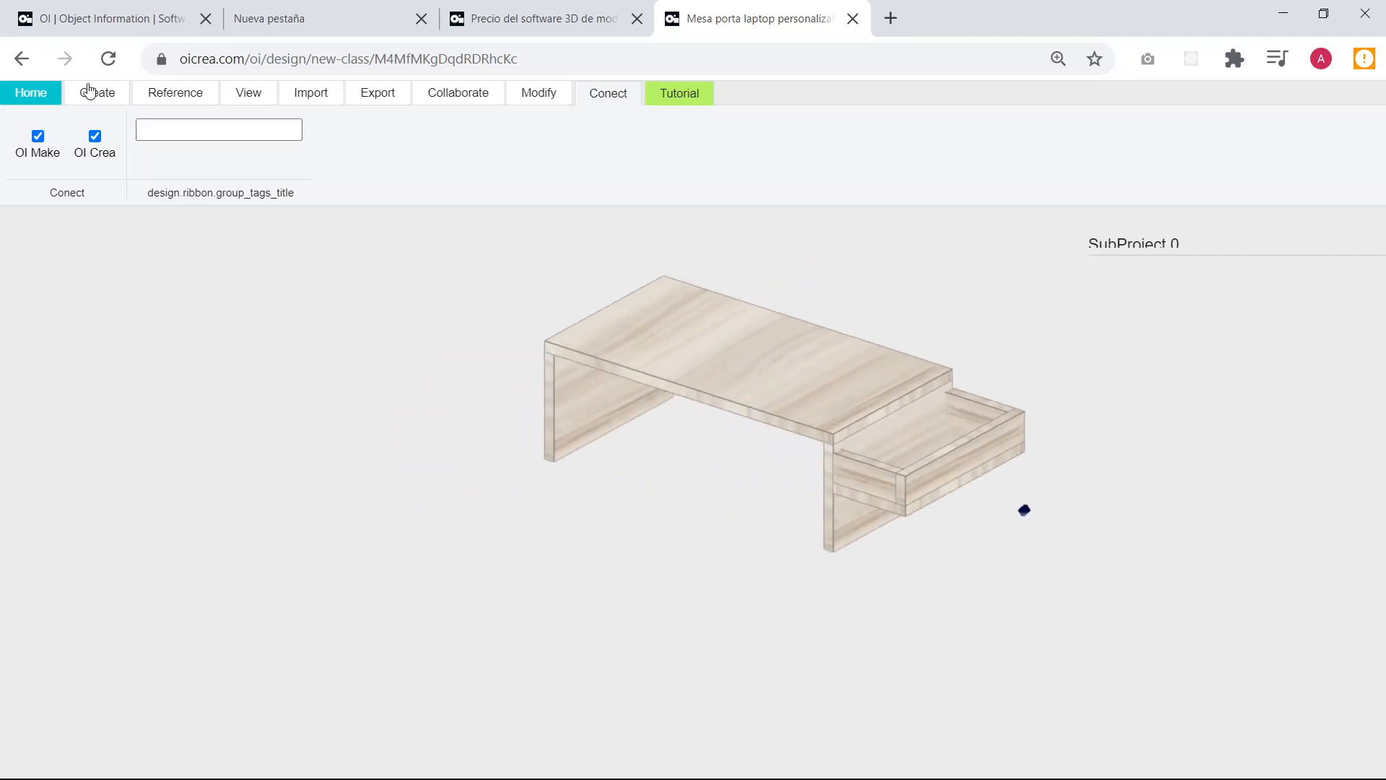
Return to the model list, search for "mesa porta" and open the Mesa porta laptop personalizable model.
click(31, 96)
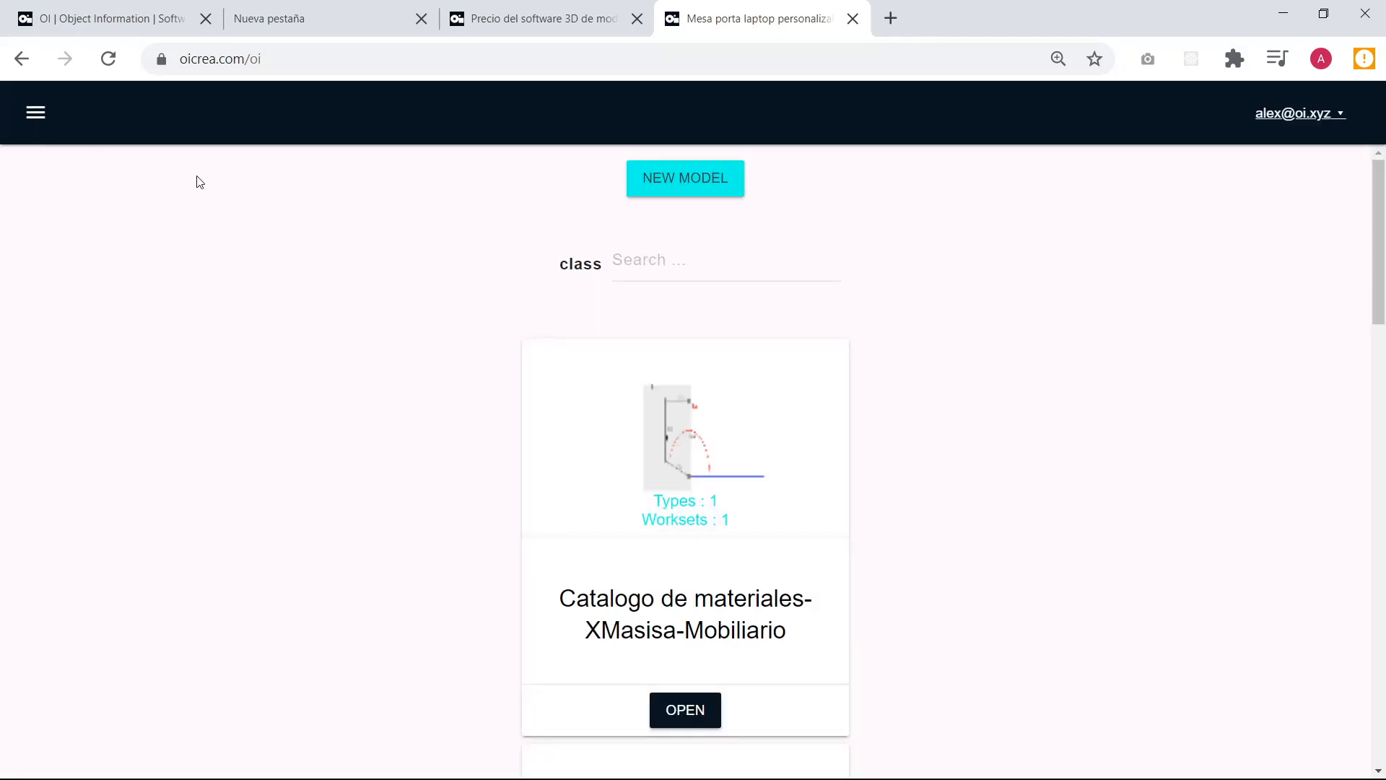
click(672, 263)
text(mesa)
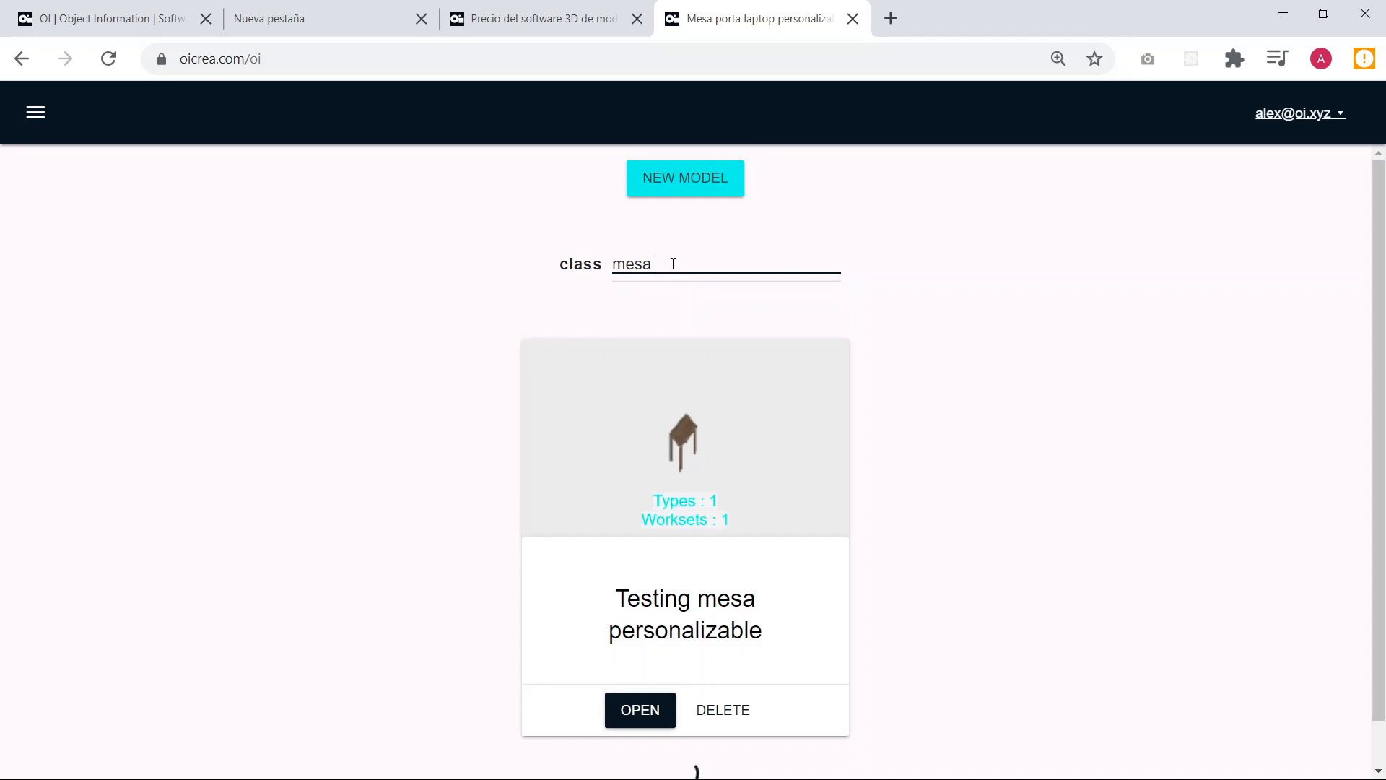
text( pporta)
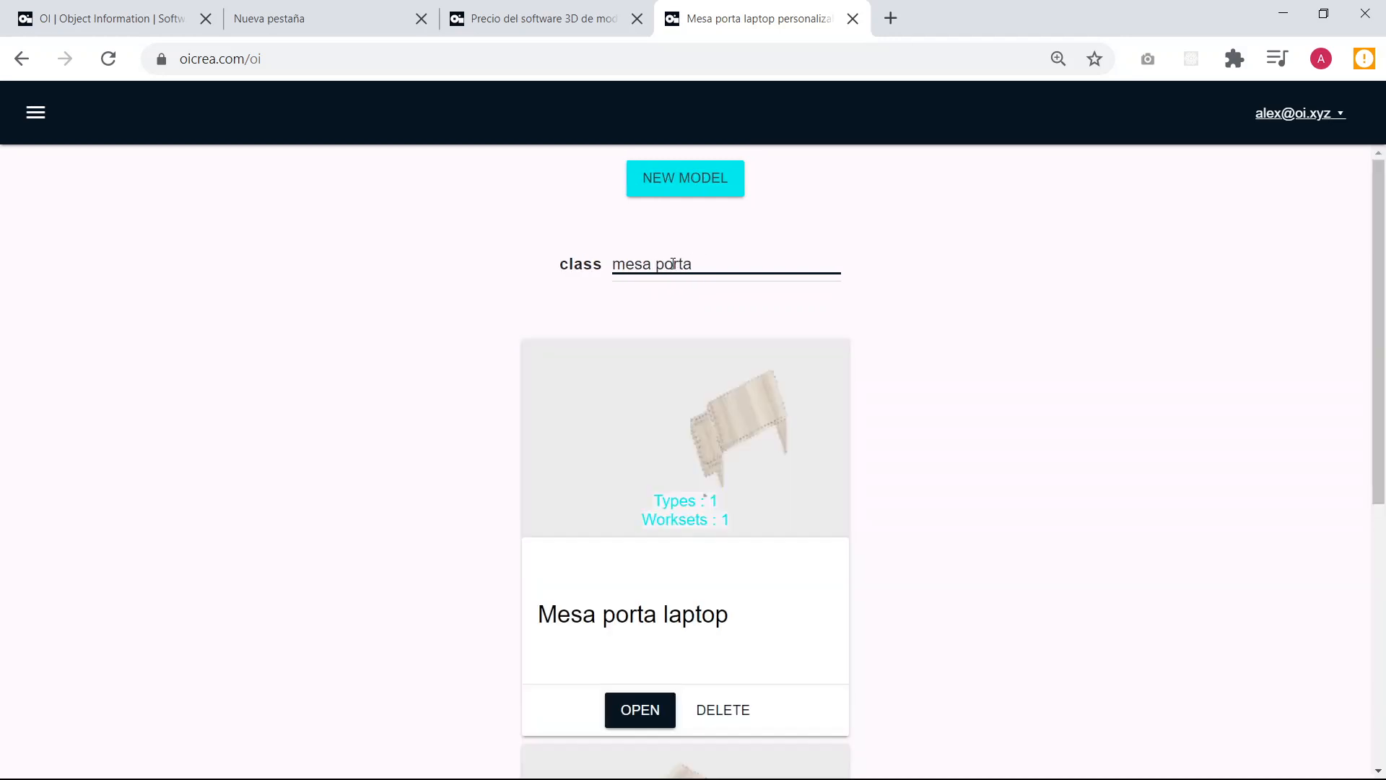
scroll(826, 355, down, 6)
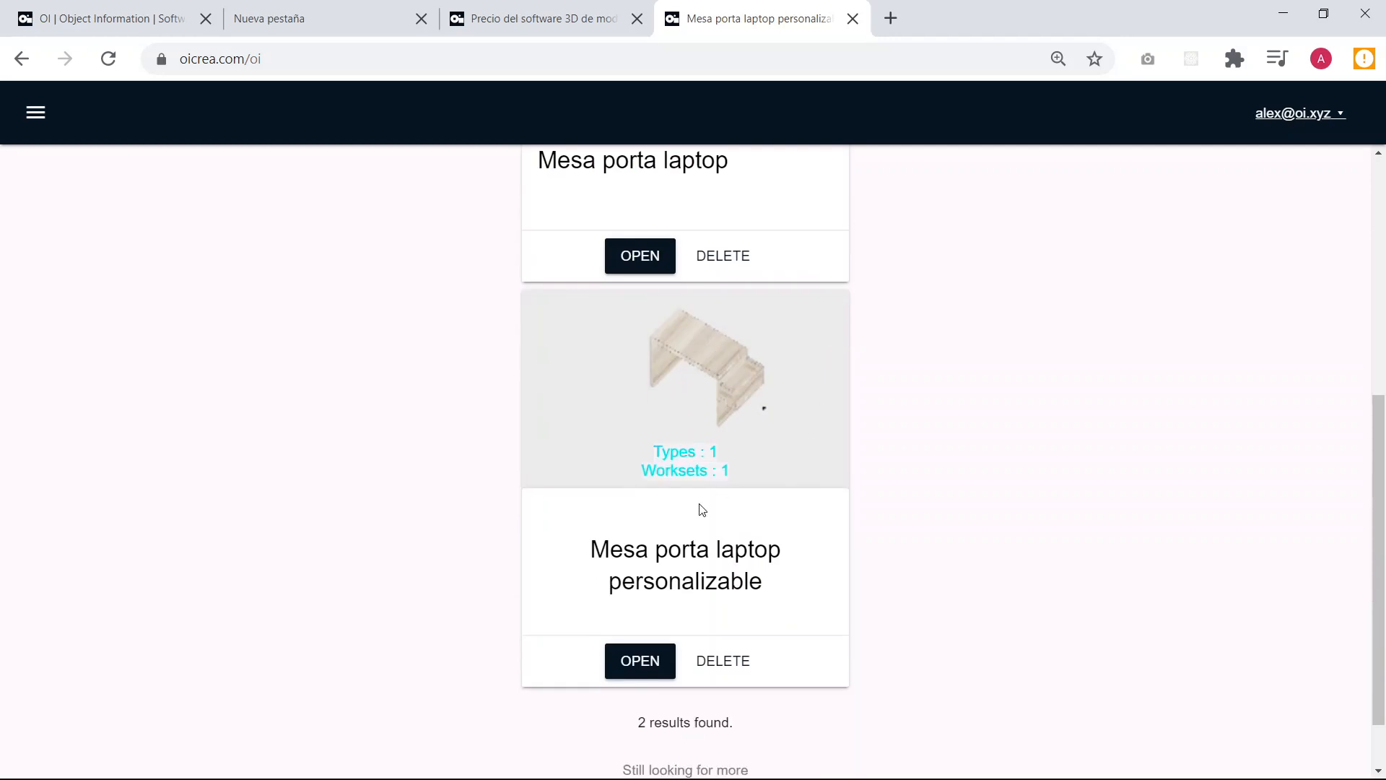
click(645, 662)
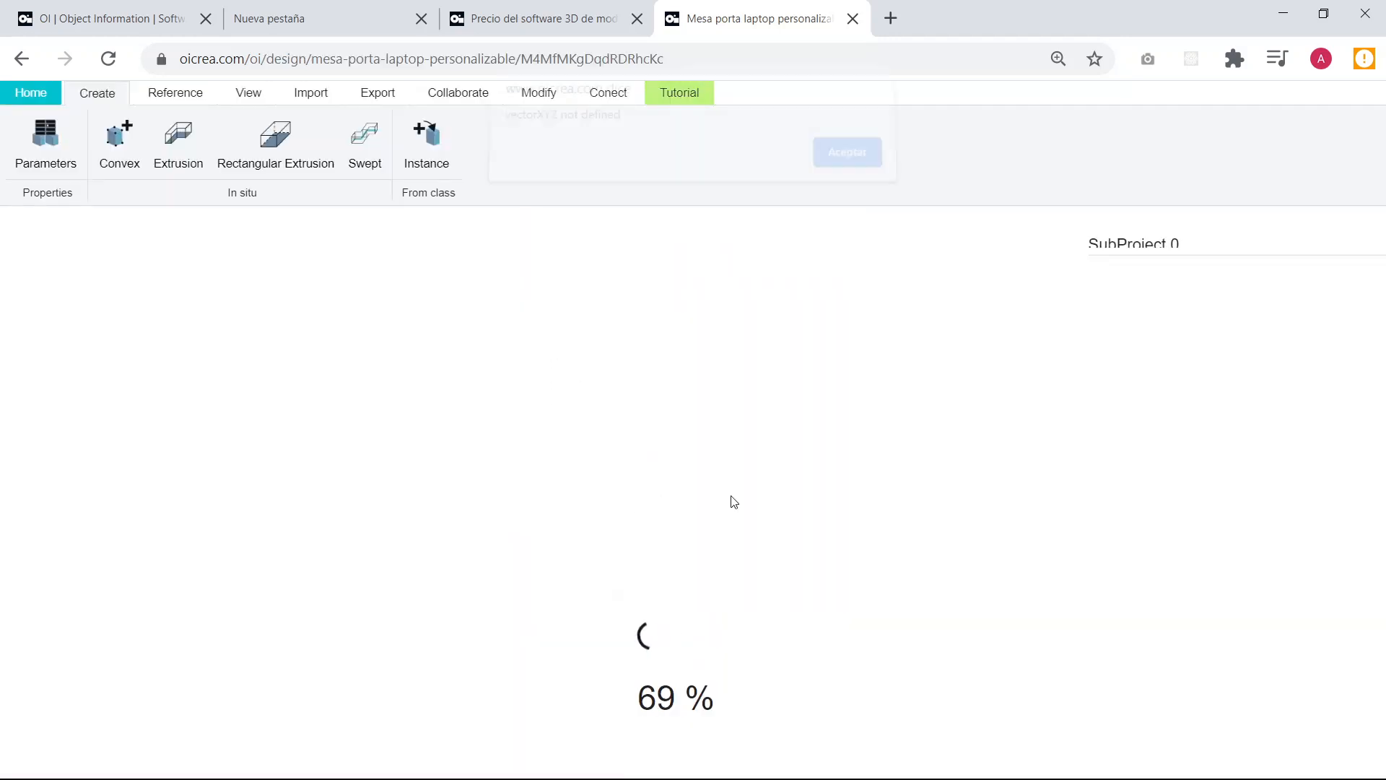
Dismiss the error dialog, reopen the model from its address in a new browser tab and close the blocked tab.
click(846, 164)
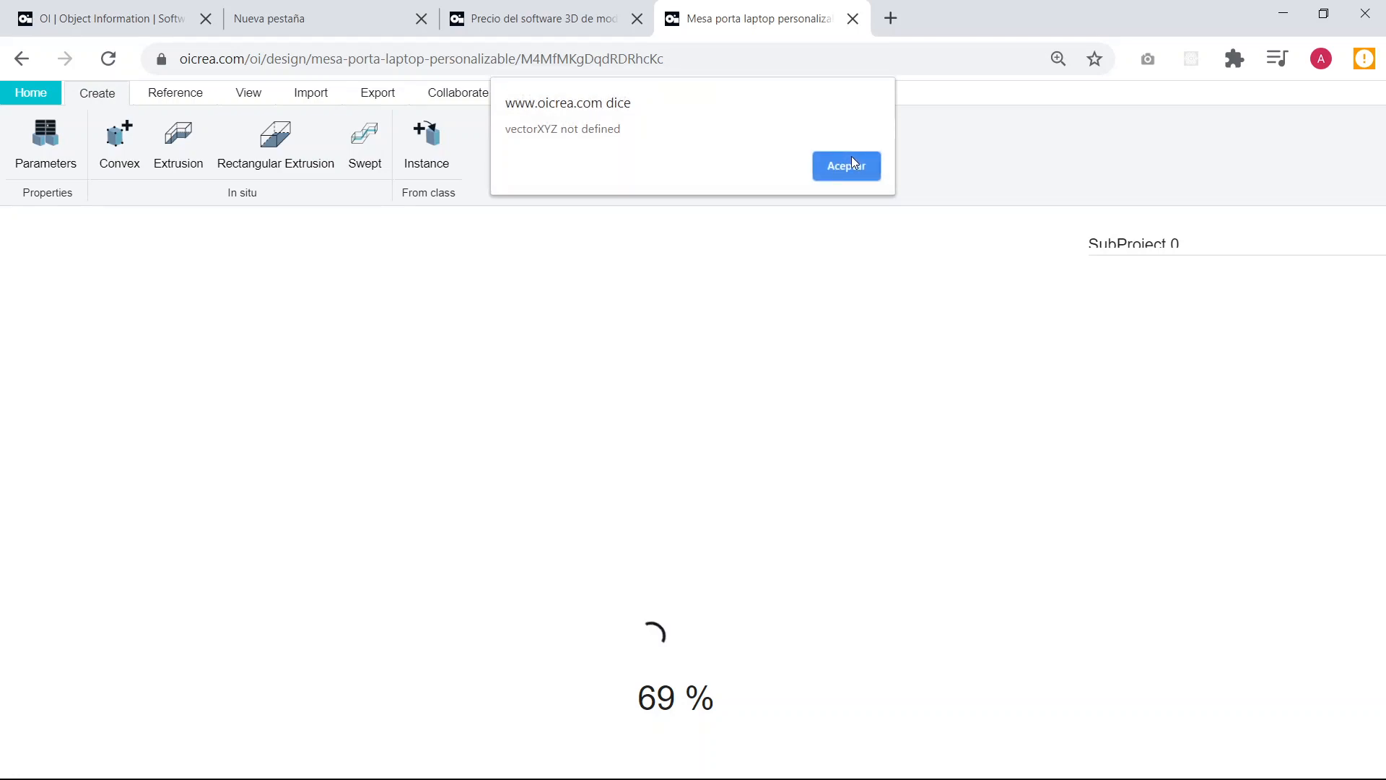
click(264, 66)
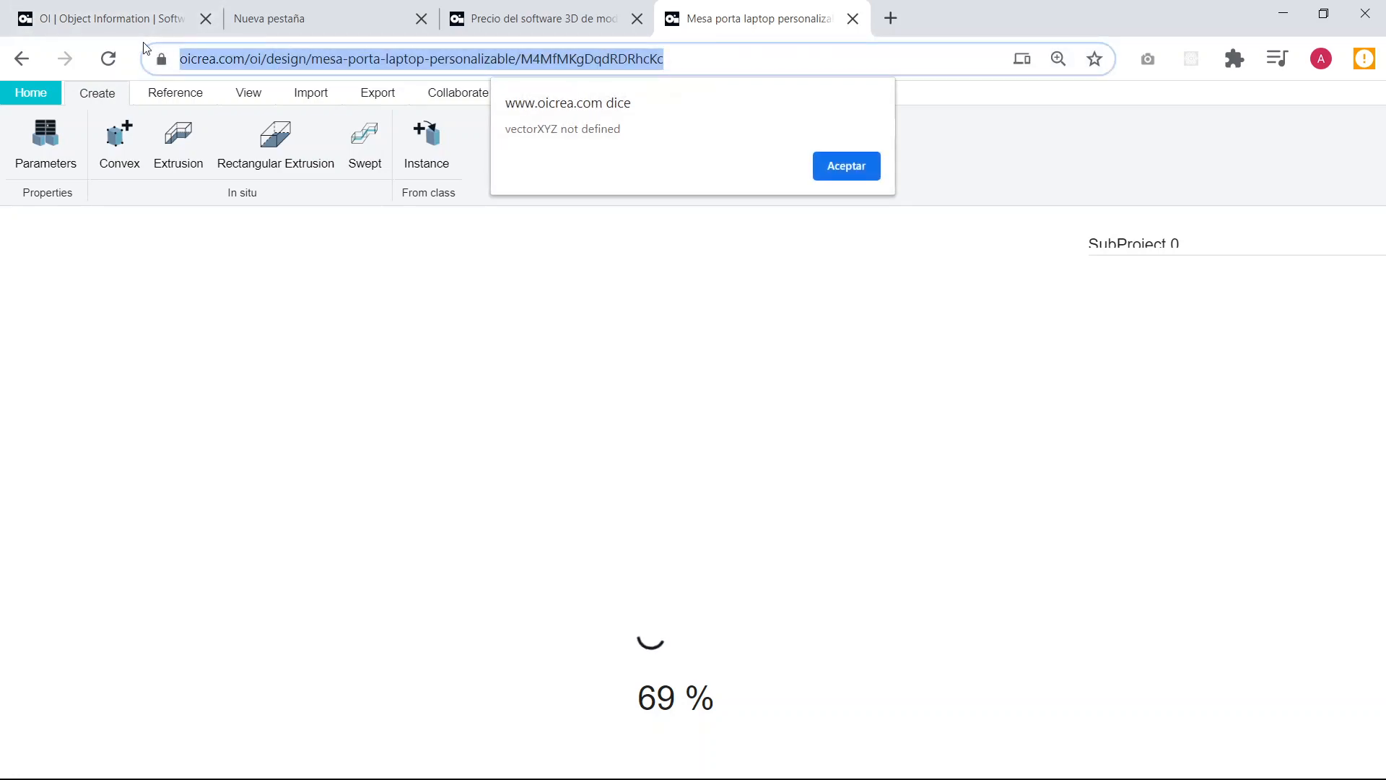
key(Return)
click(285, 68)
click(893, 19)
key(ctrl+v)
key(Return)
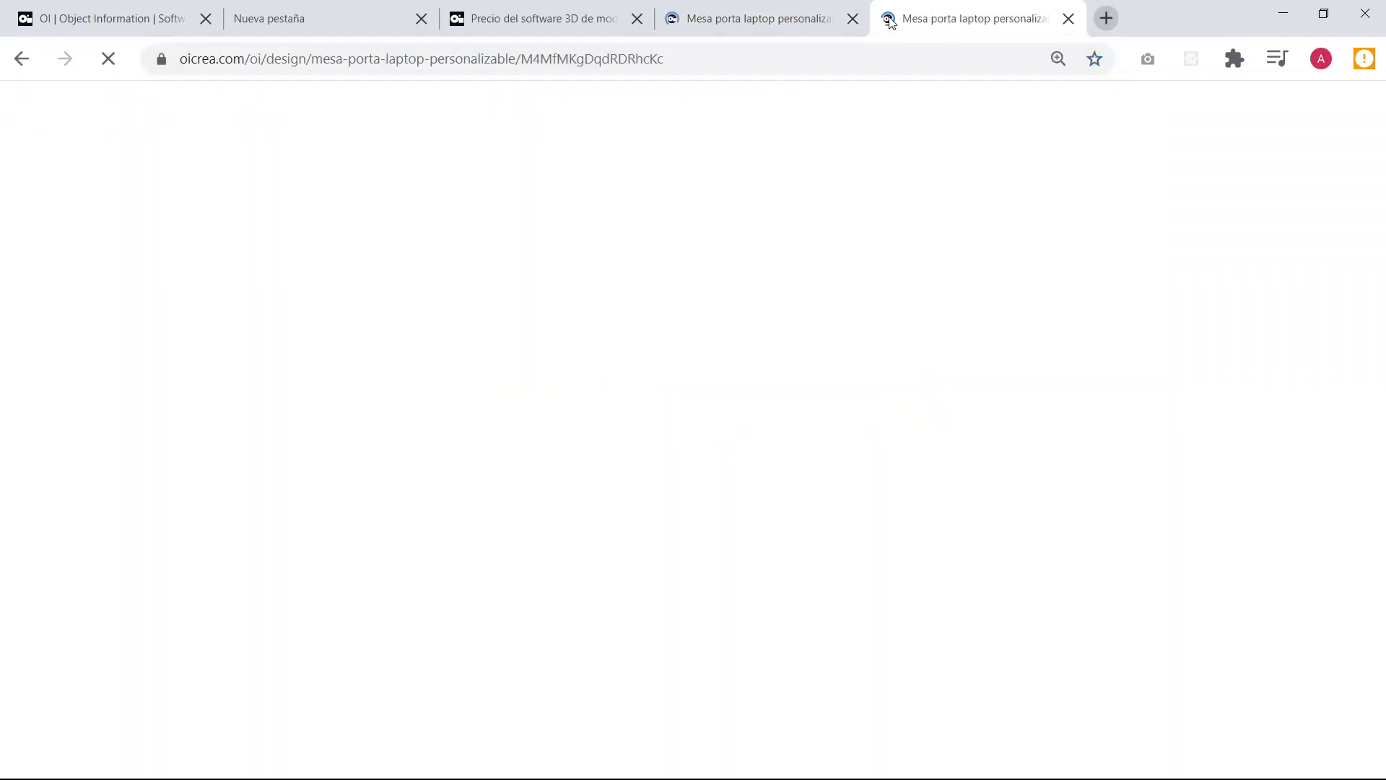
click(853, 20)
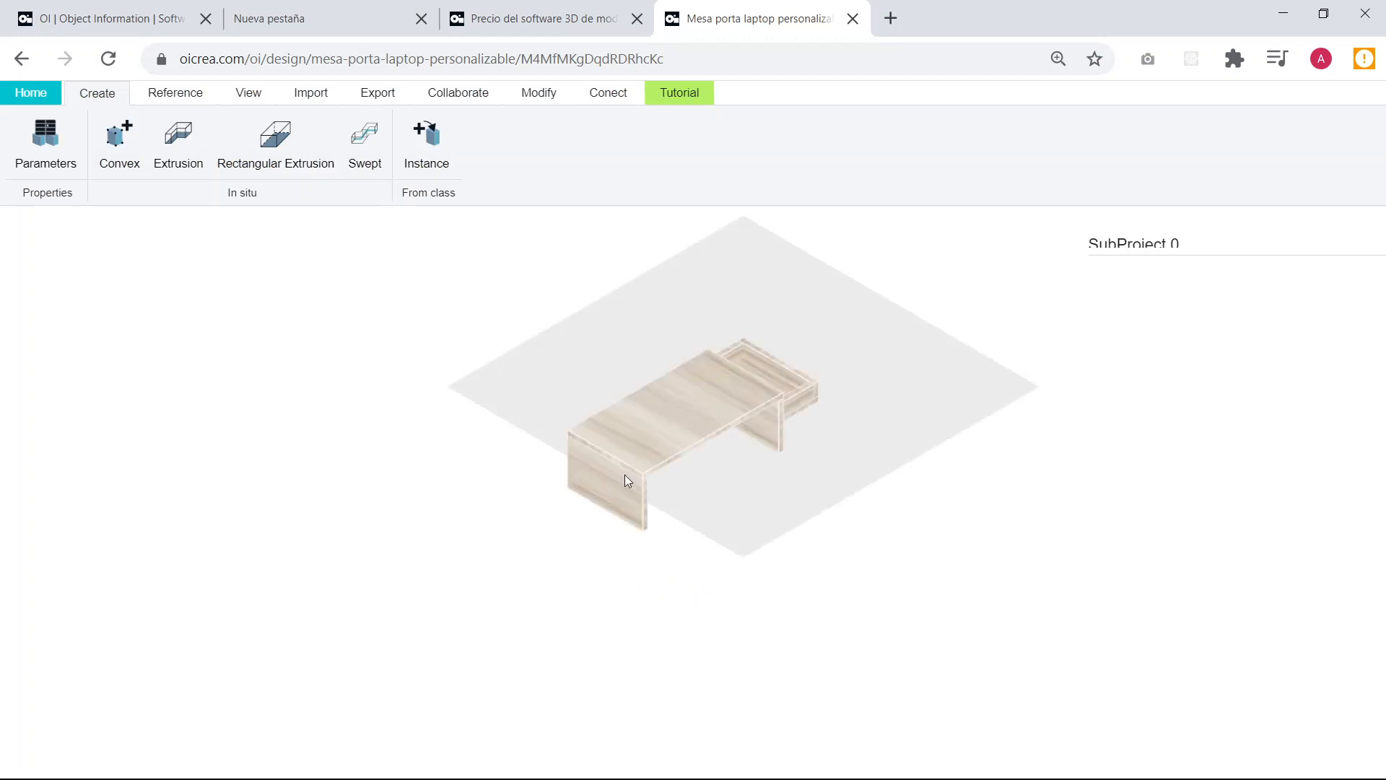
Inspect the reloaded table up close and bring up the model's connection options.
scroll(715, 446, up, 4)
drag(867, 523, 792, 523)
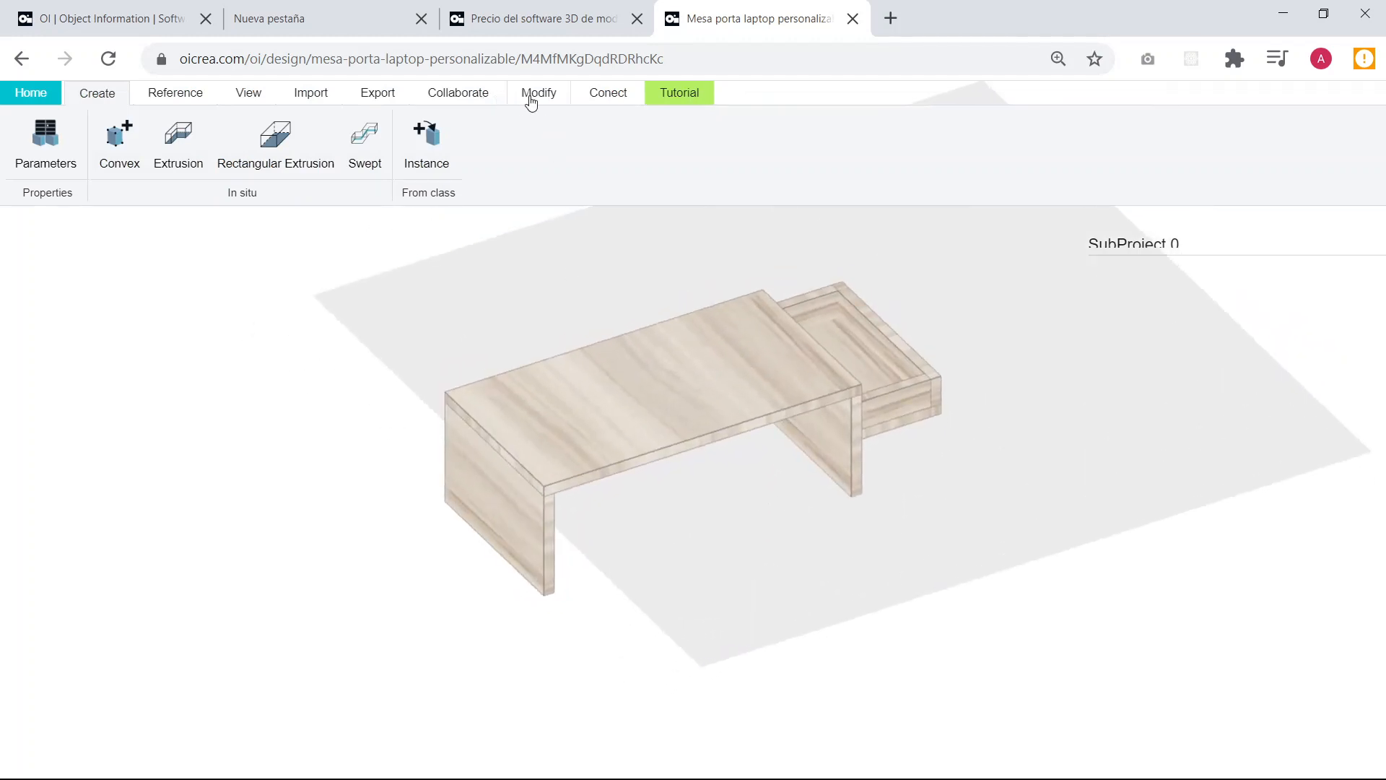
click(608, 94)
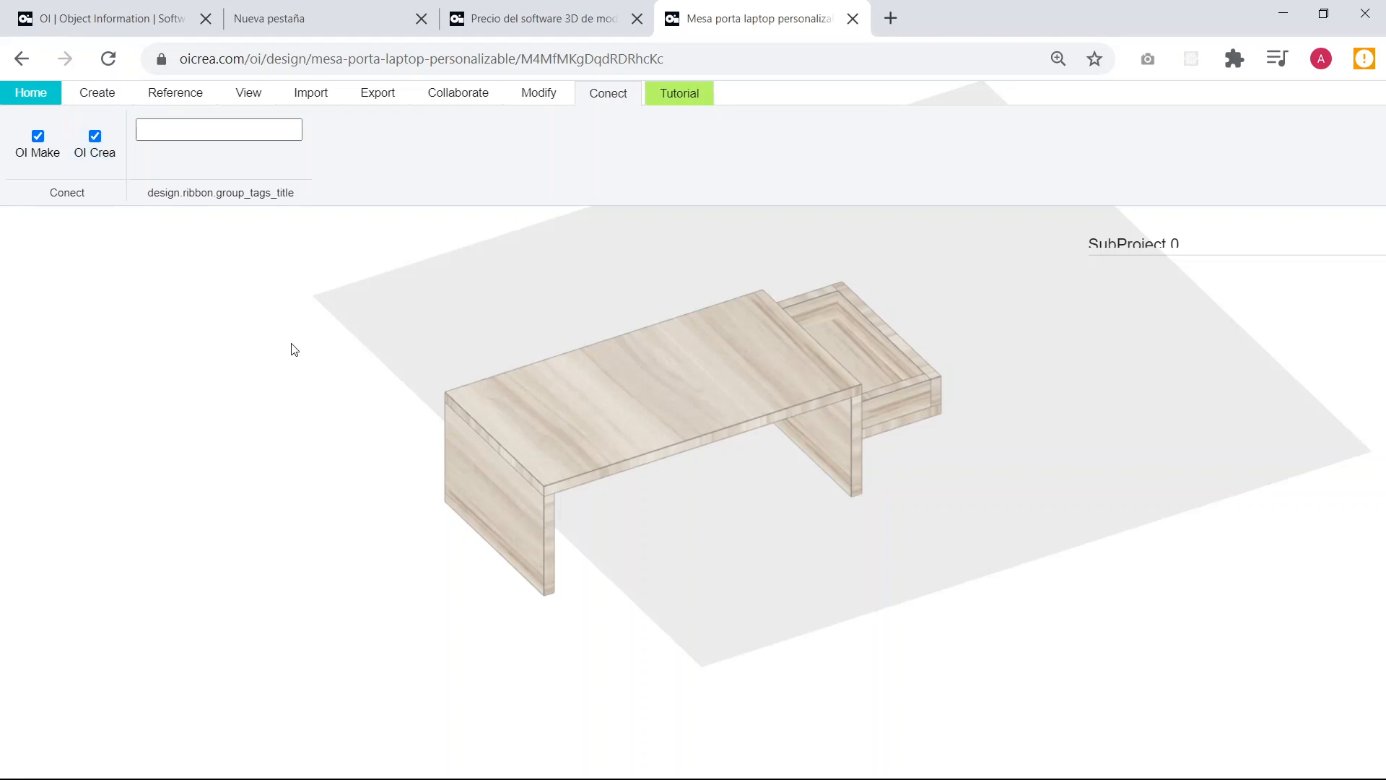
Open the laptop table in OI Make in a new browser tab, replacing "design" with "make" in the model's address.
click(385, 64)
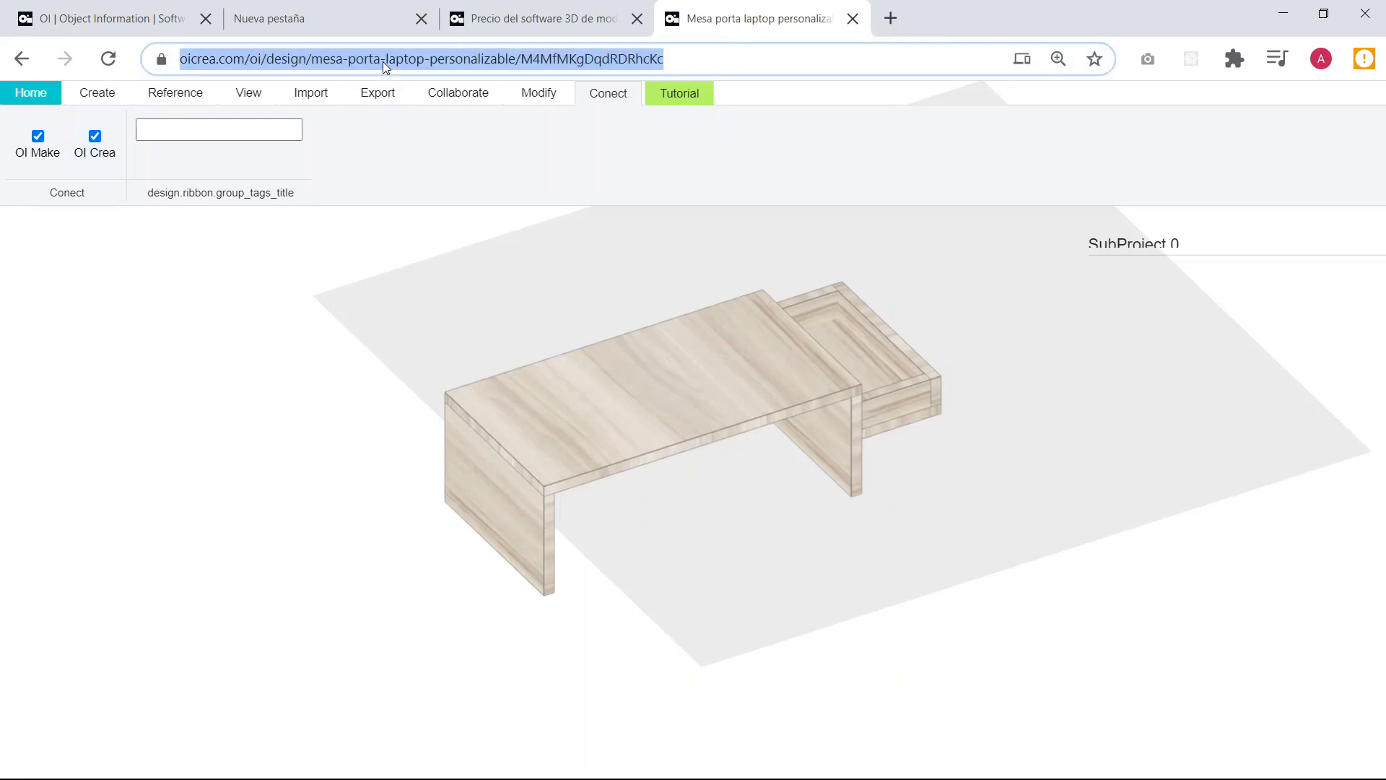
click(891, 18)
key(ctrl+v)
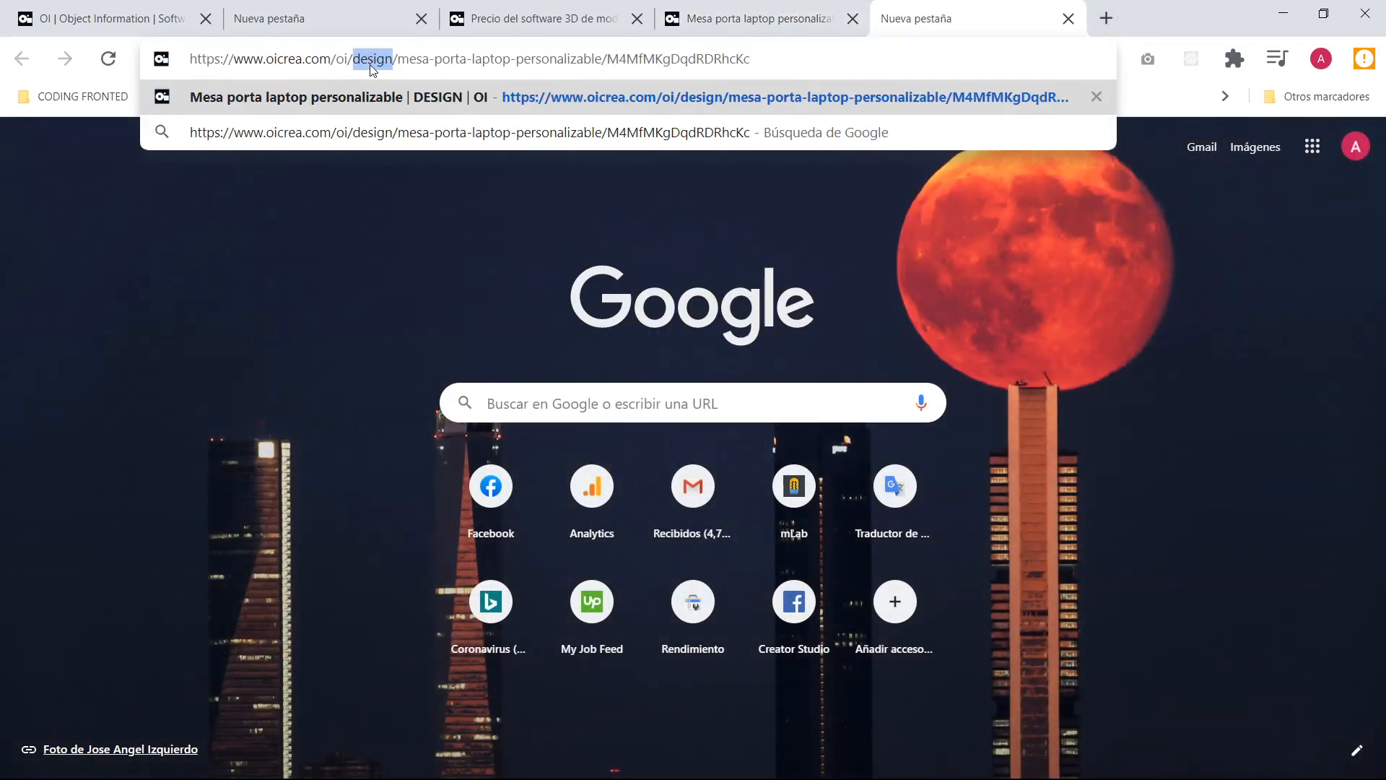
text(make)
key(Return)
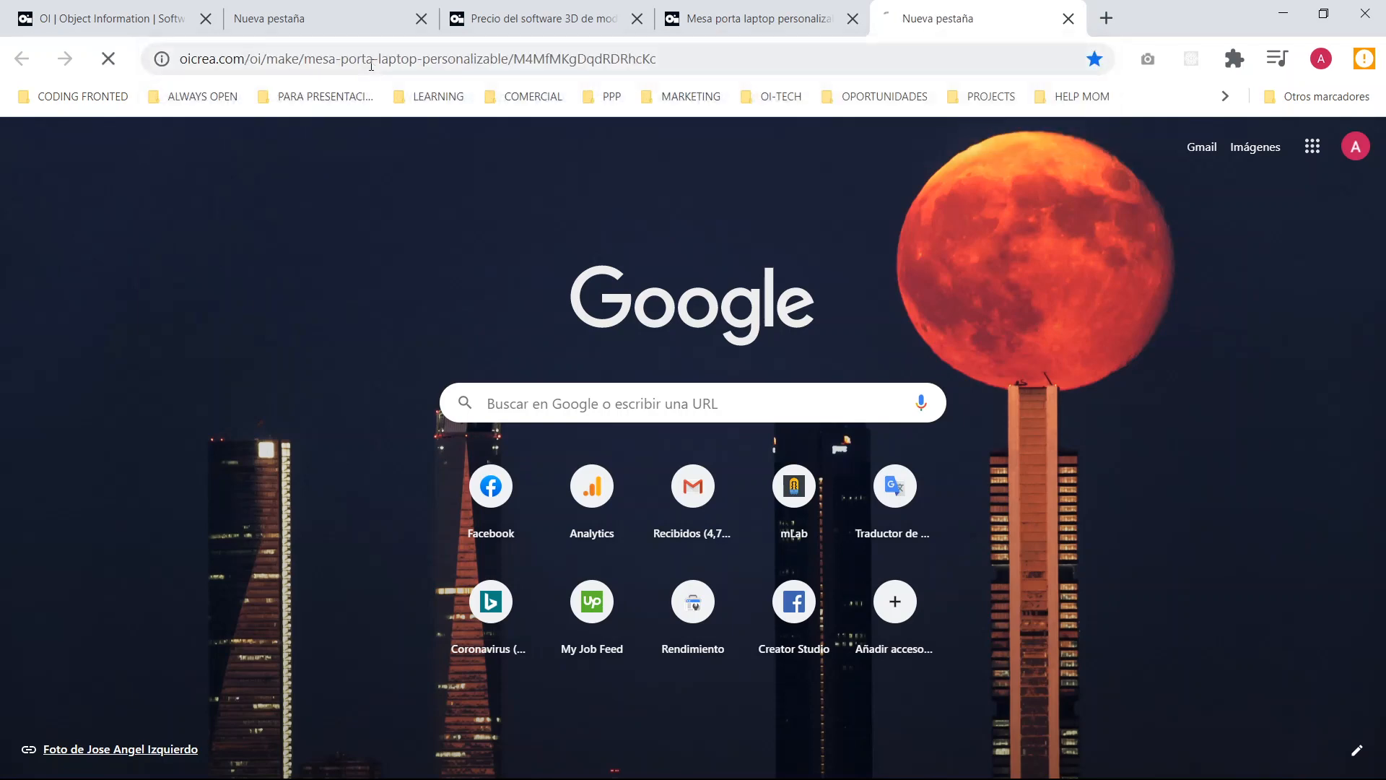
click(738, 15)
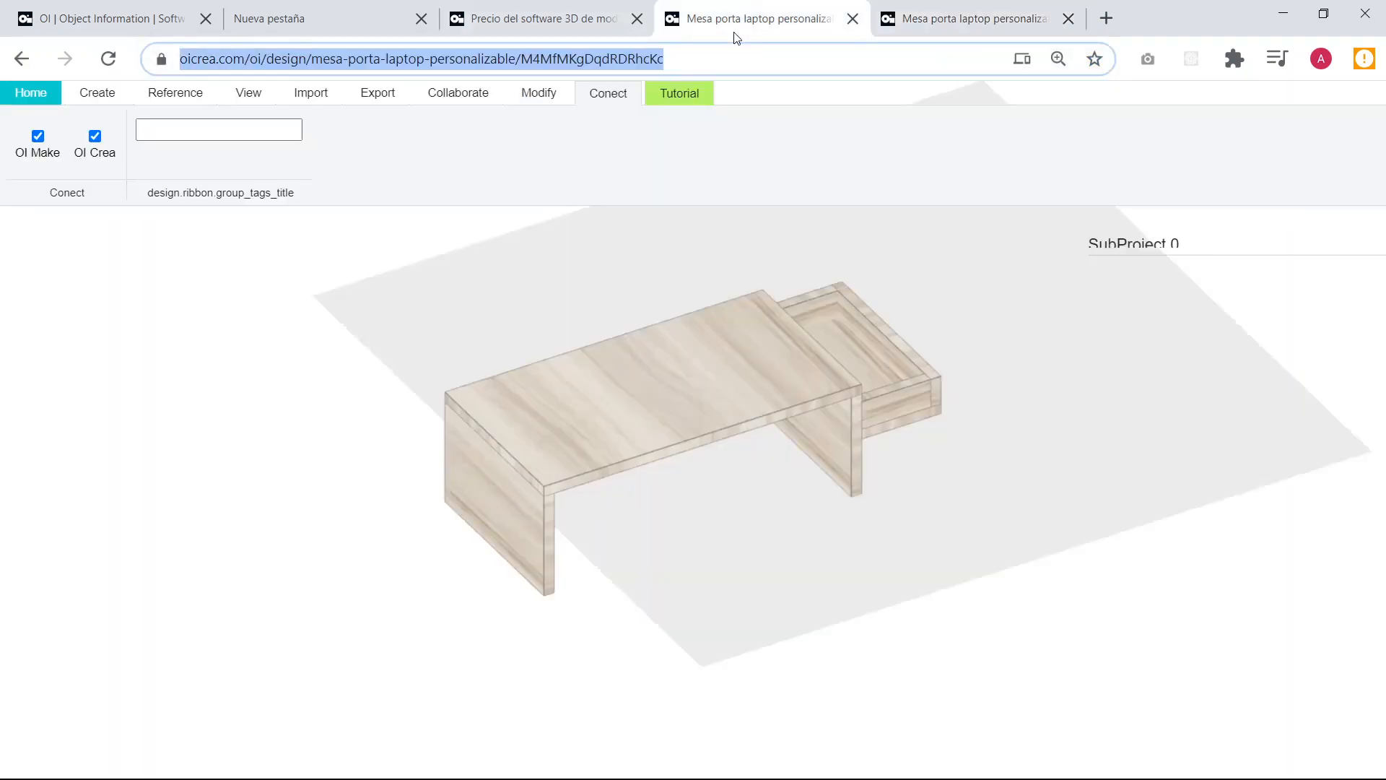
click(929, 7)
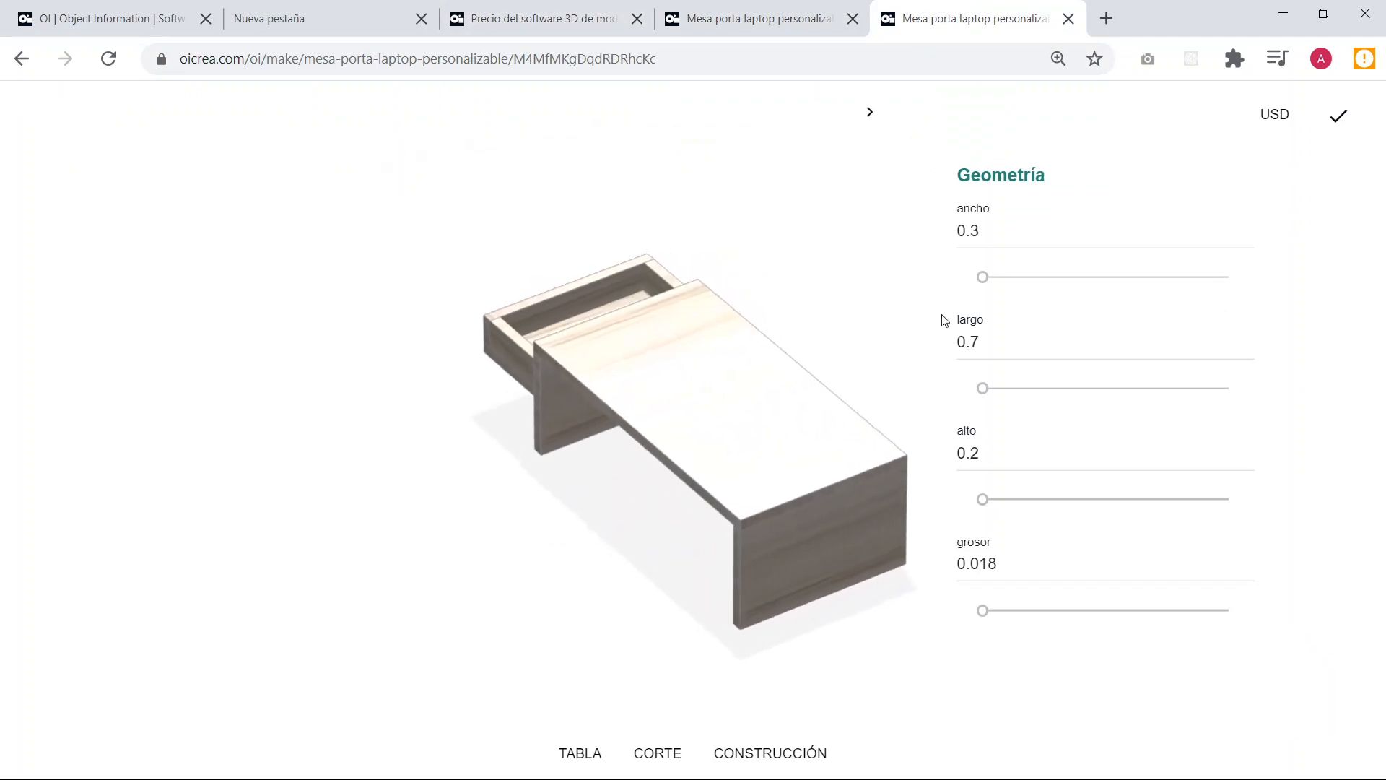
Try different ancho values for the table, and set largo to 0.64 and alto to 0.35.
mouse_move(982, 277)
mouse_down()
mouse_move(1006, 277)
mouse_move(975, 298)
mouse_up()
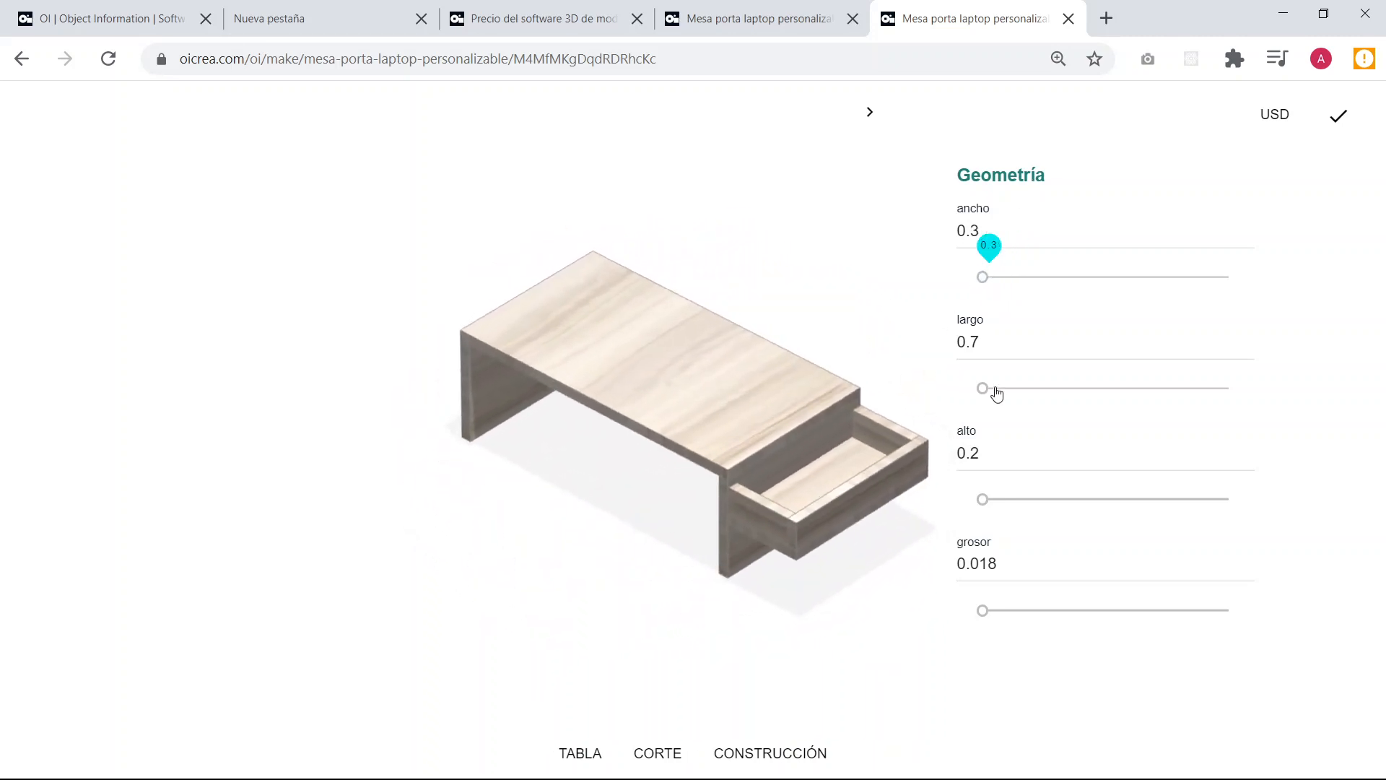
drag(984, 390, 1030, 392)
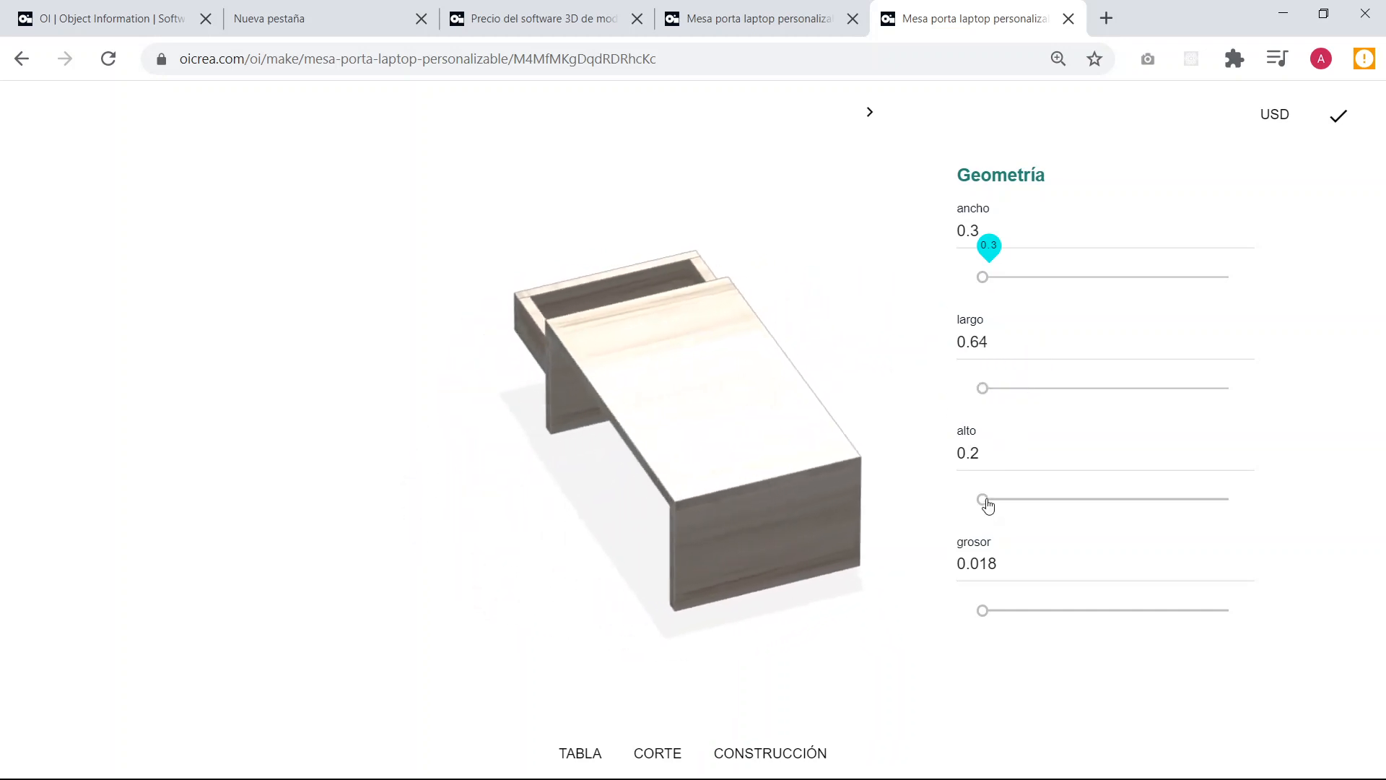
drag(987, 501, 989, 503)
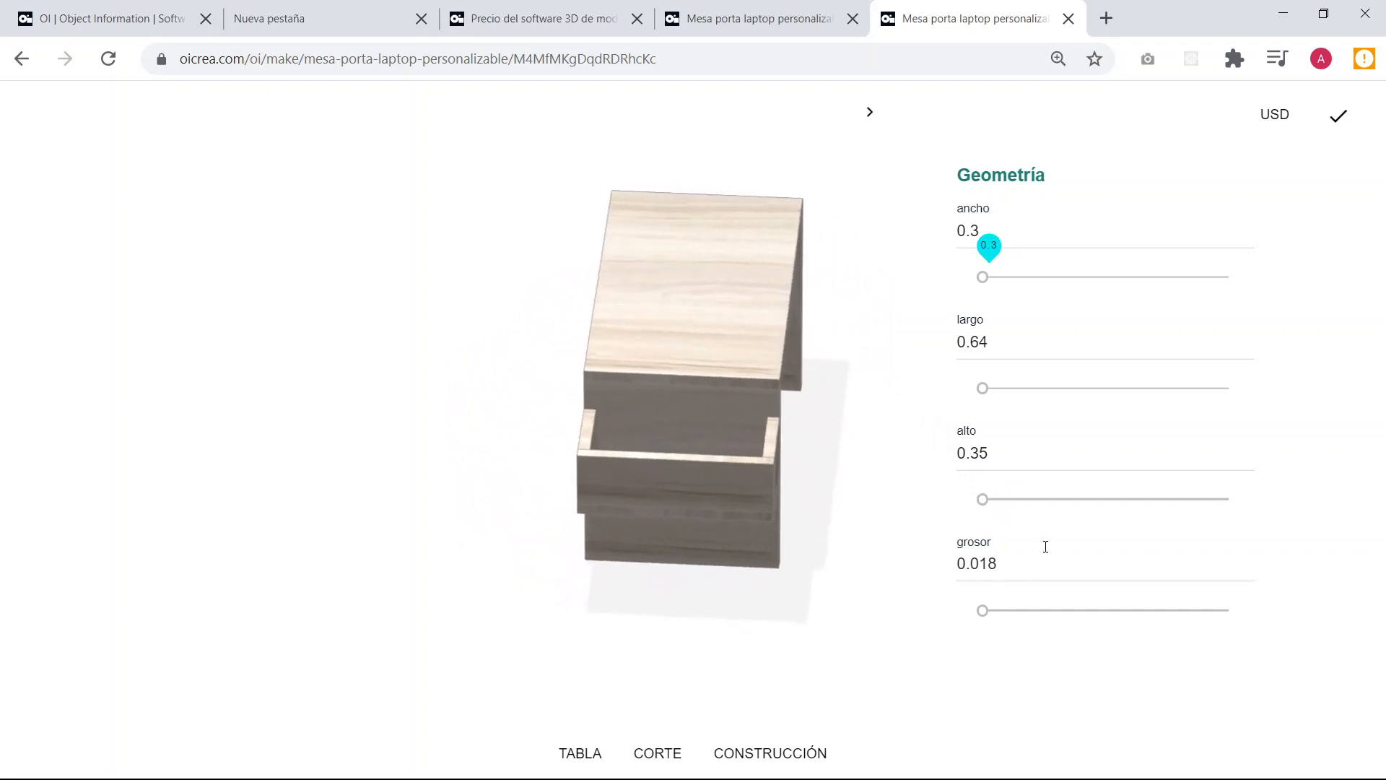
Try a grosor of 0.015 for the table and return it to 0.018.
scroll(1026, 540, down, 1)
click(1016, 541)
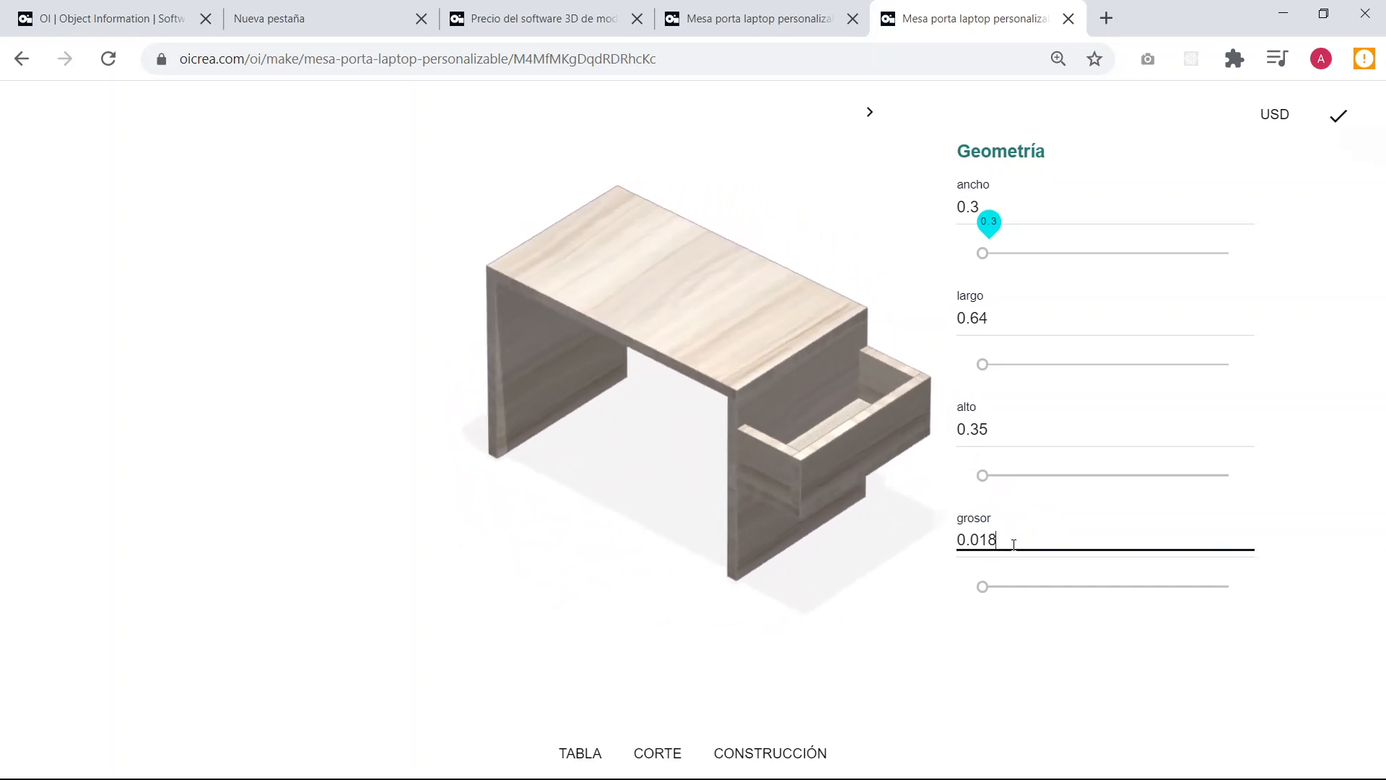
key(BackSpace)
text(5)
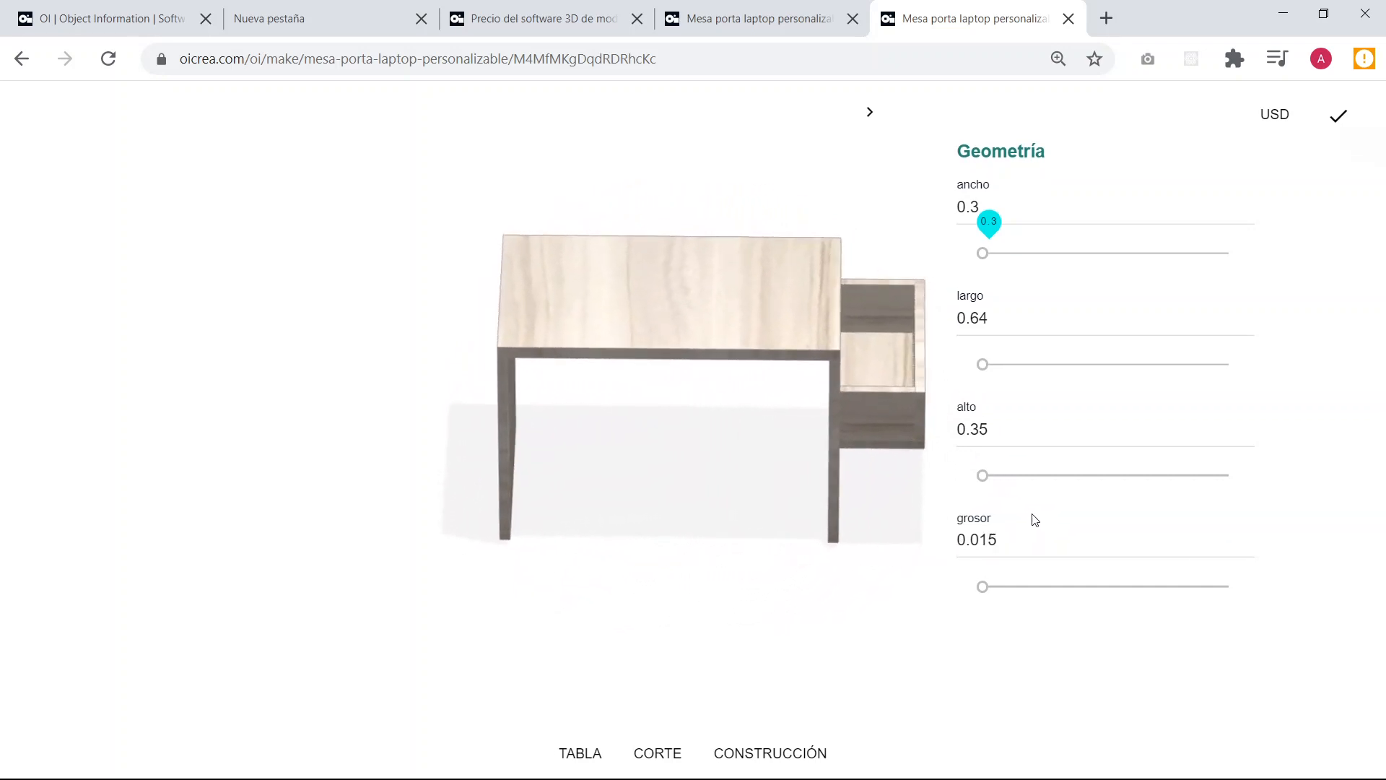
click(1007, 540)
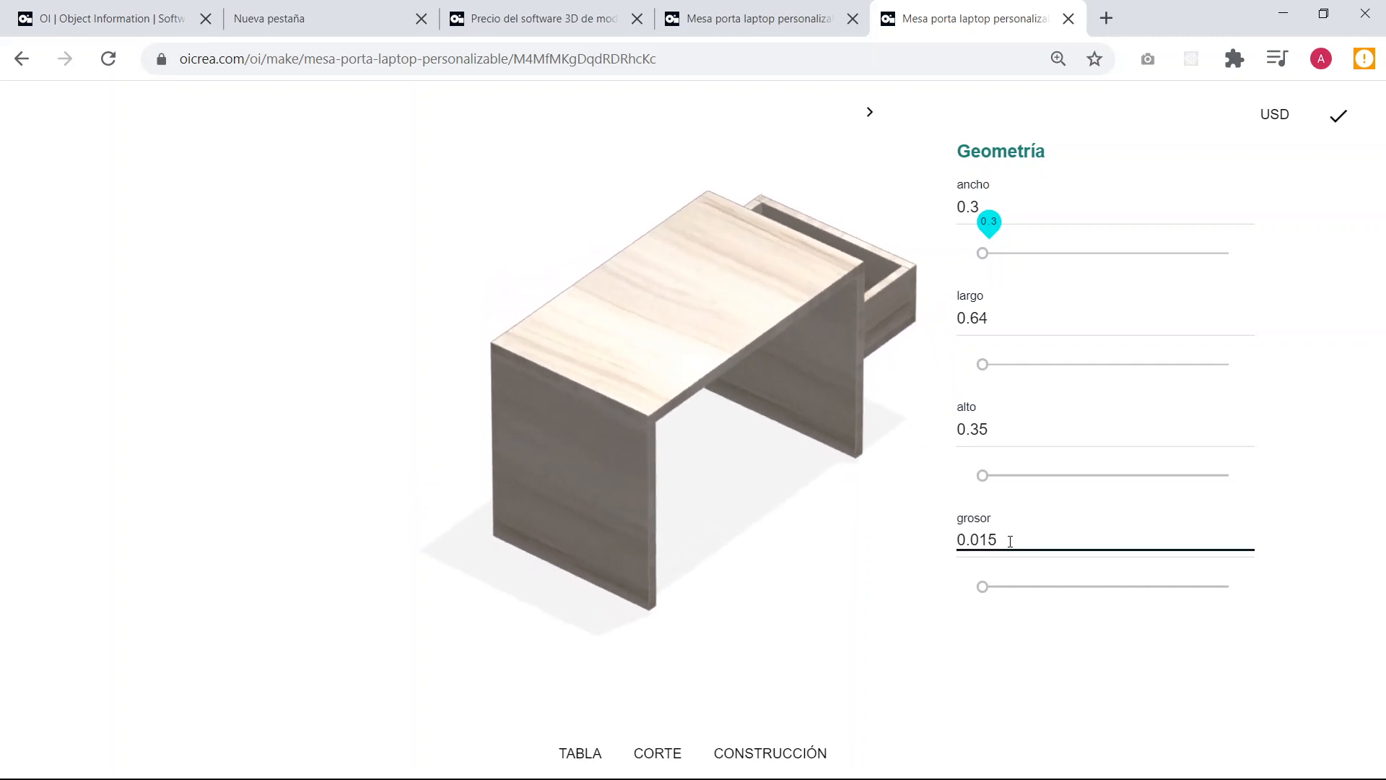
key(BackSpace)
text(8)
click(1036, 510)
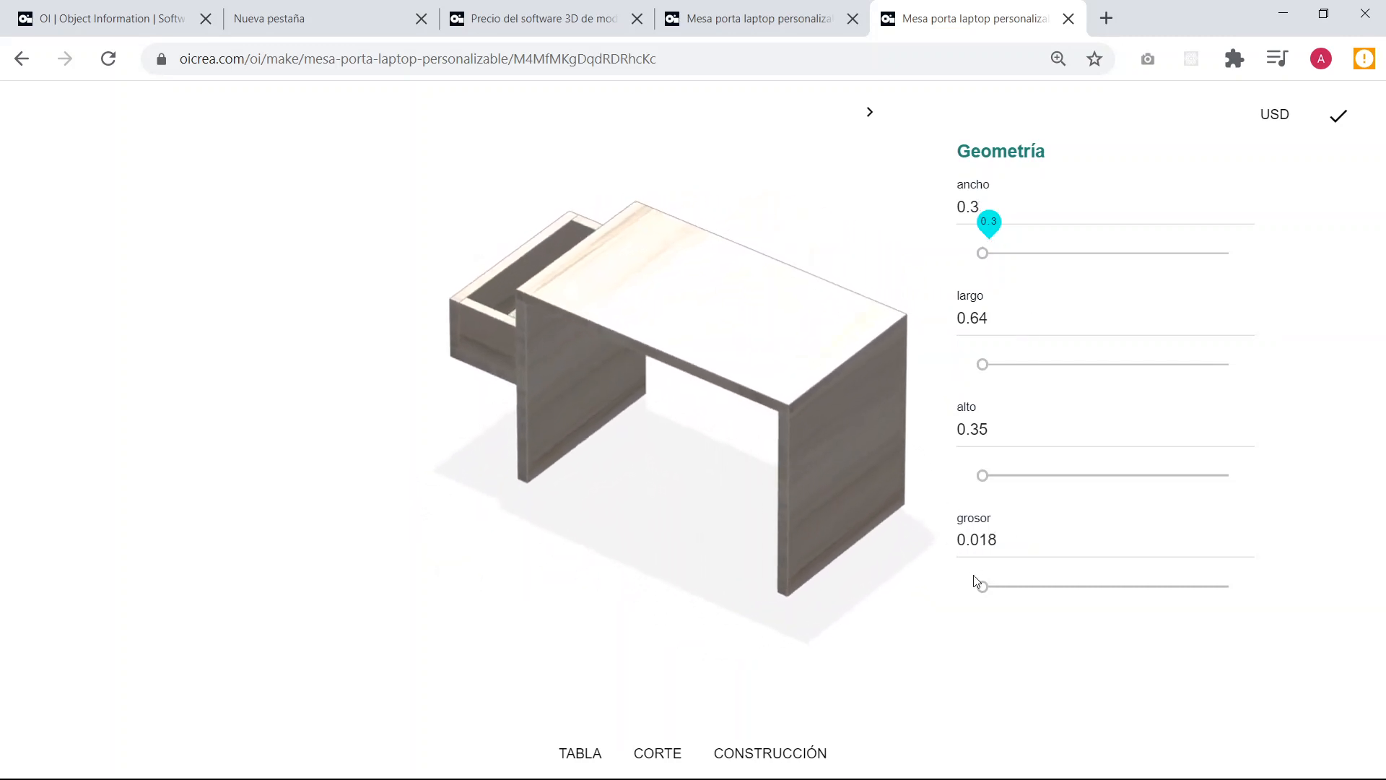
Hide the geometry parameters, review the parts table and the cutting plan, and bring the parts table back up.
click(871, 112)
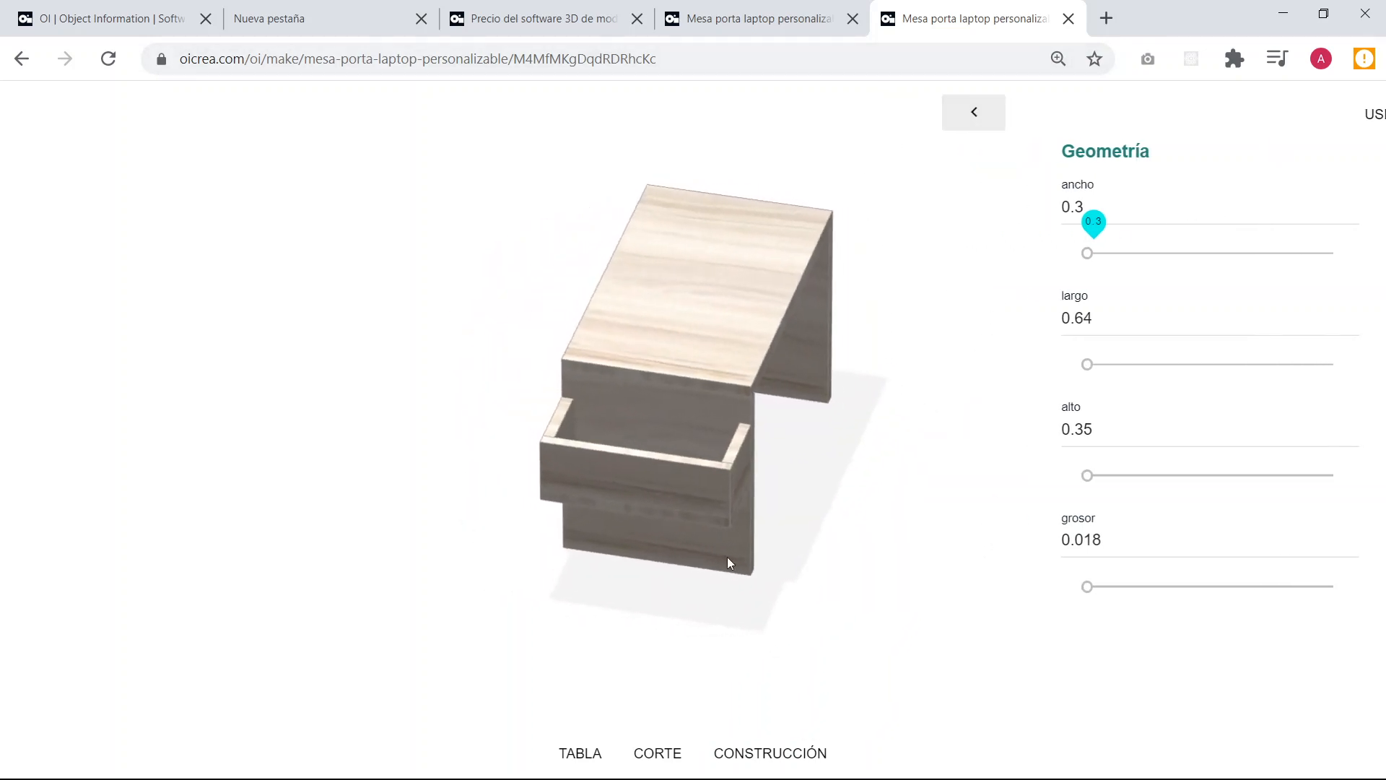
click(570, 758)
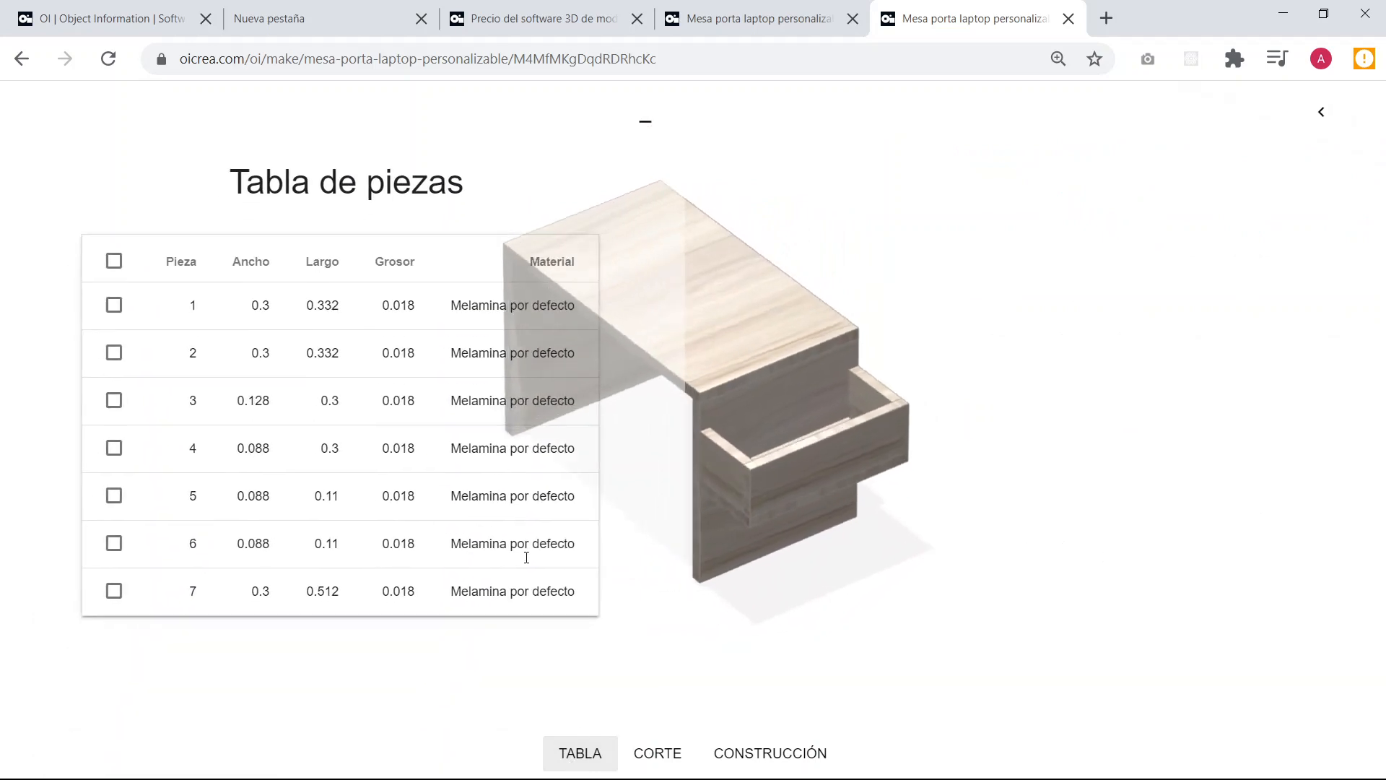
click(636, 747)
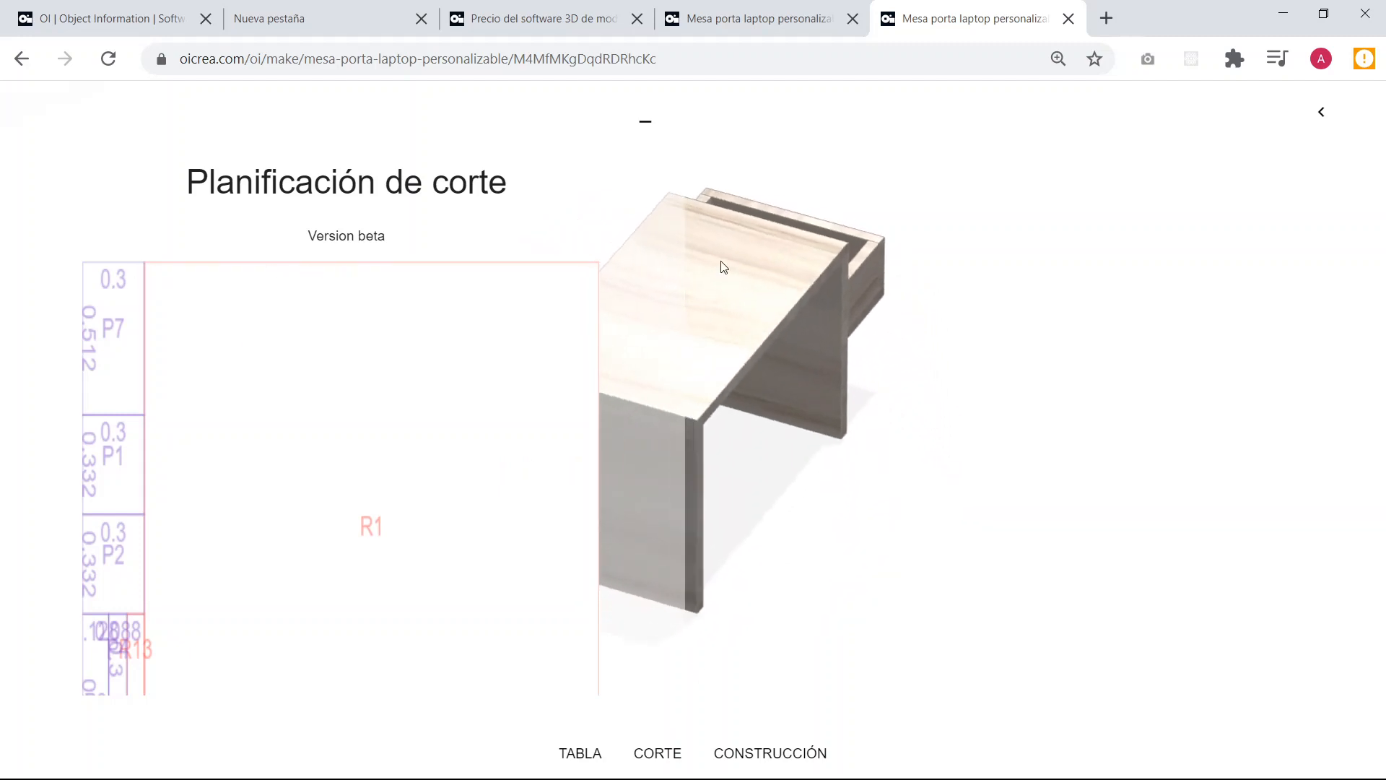
click(647, 121)
click(577, 754)
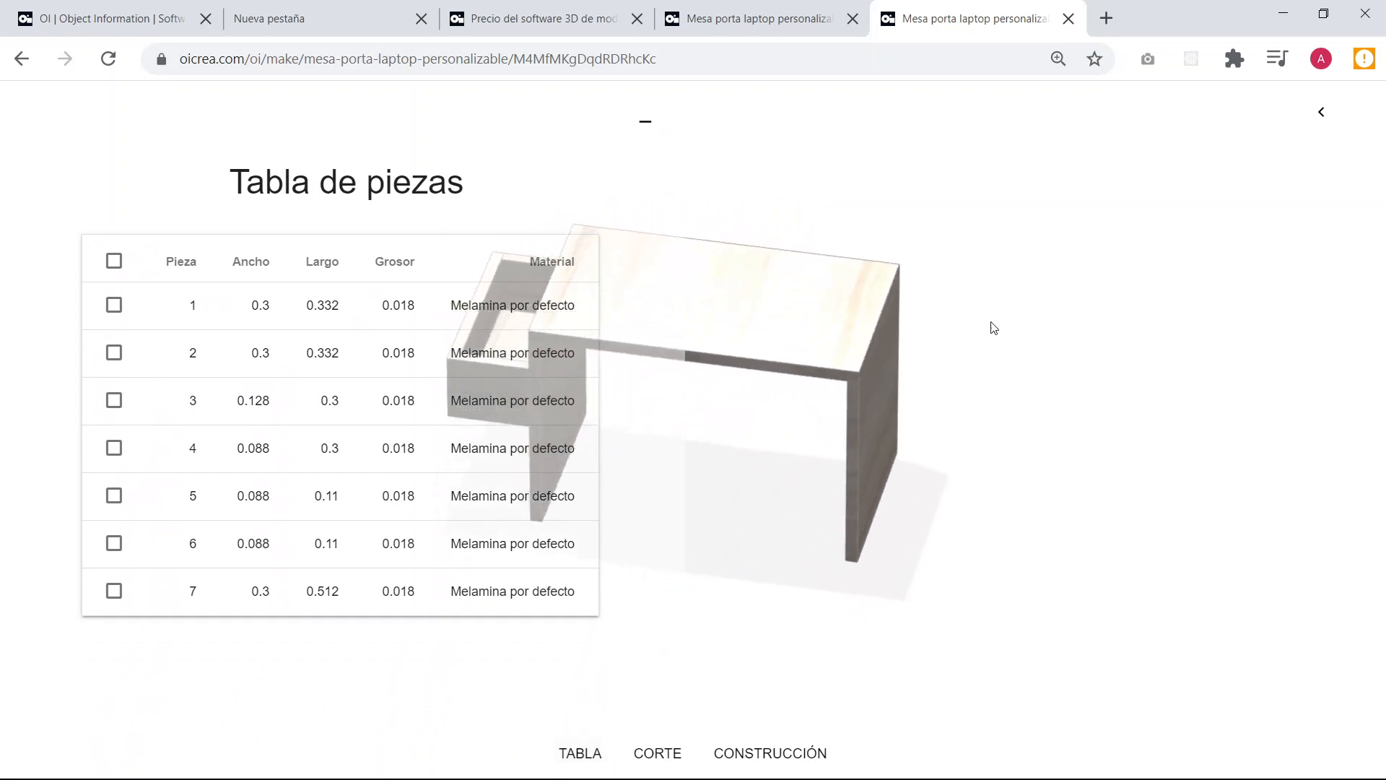
Show the geometry parameters again and set the table's alto to 0.2.
click(1321, 112)
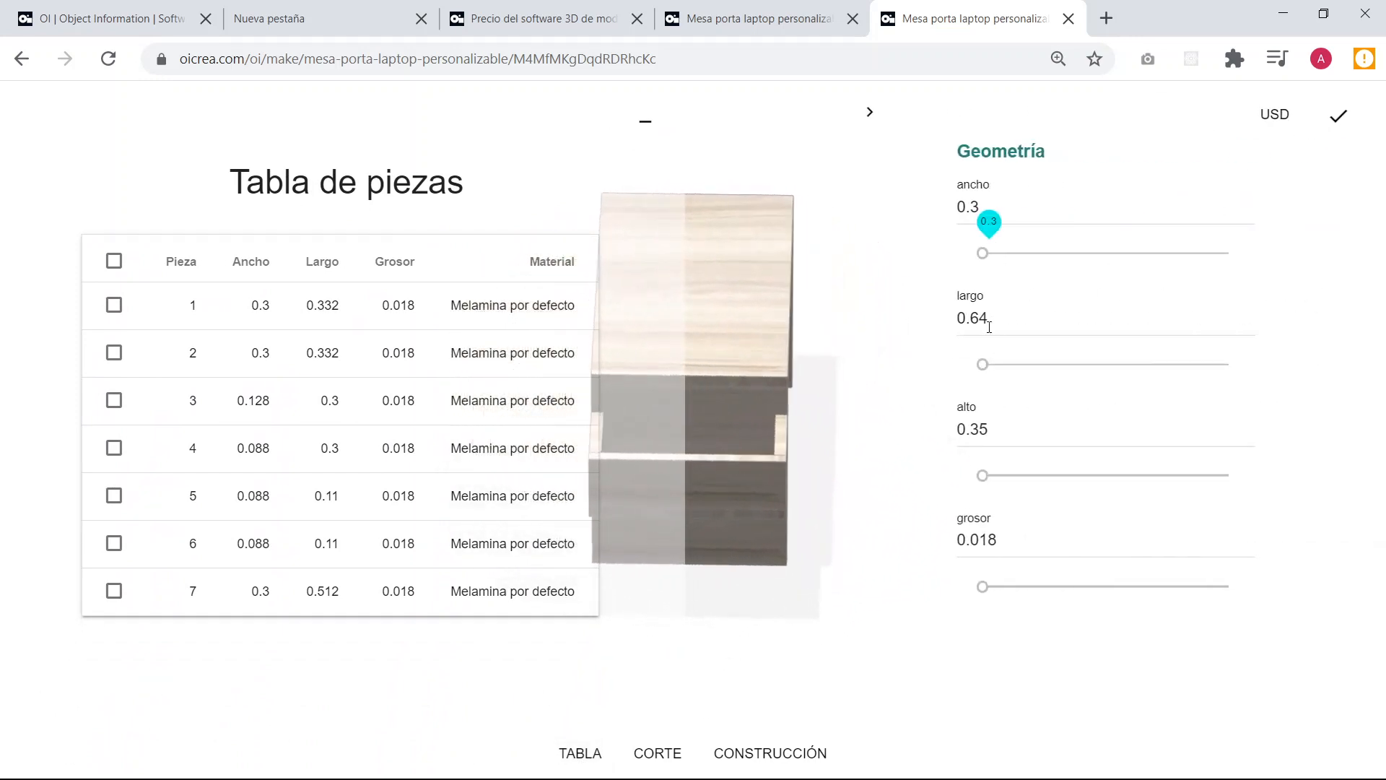
double_click(996, 431)
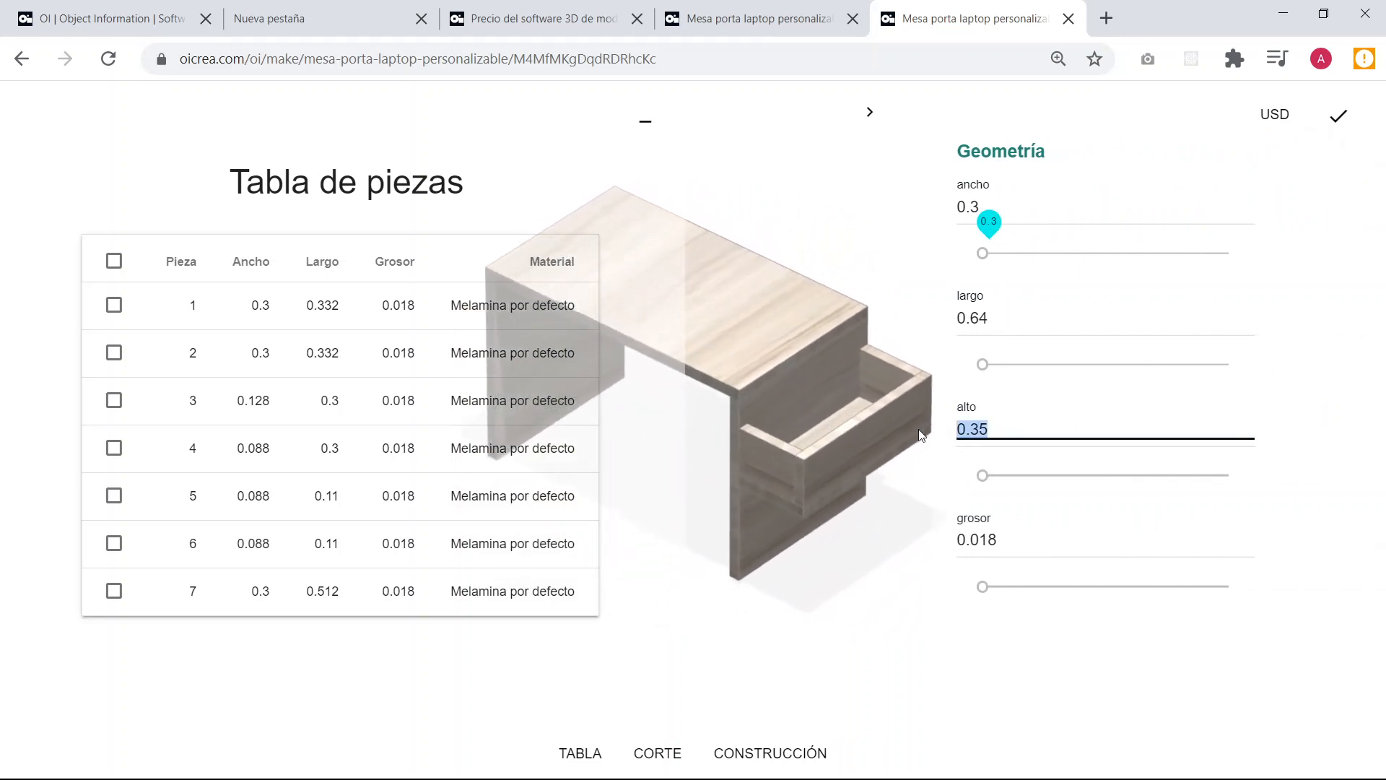
text(0.2)
click(1052, 390)
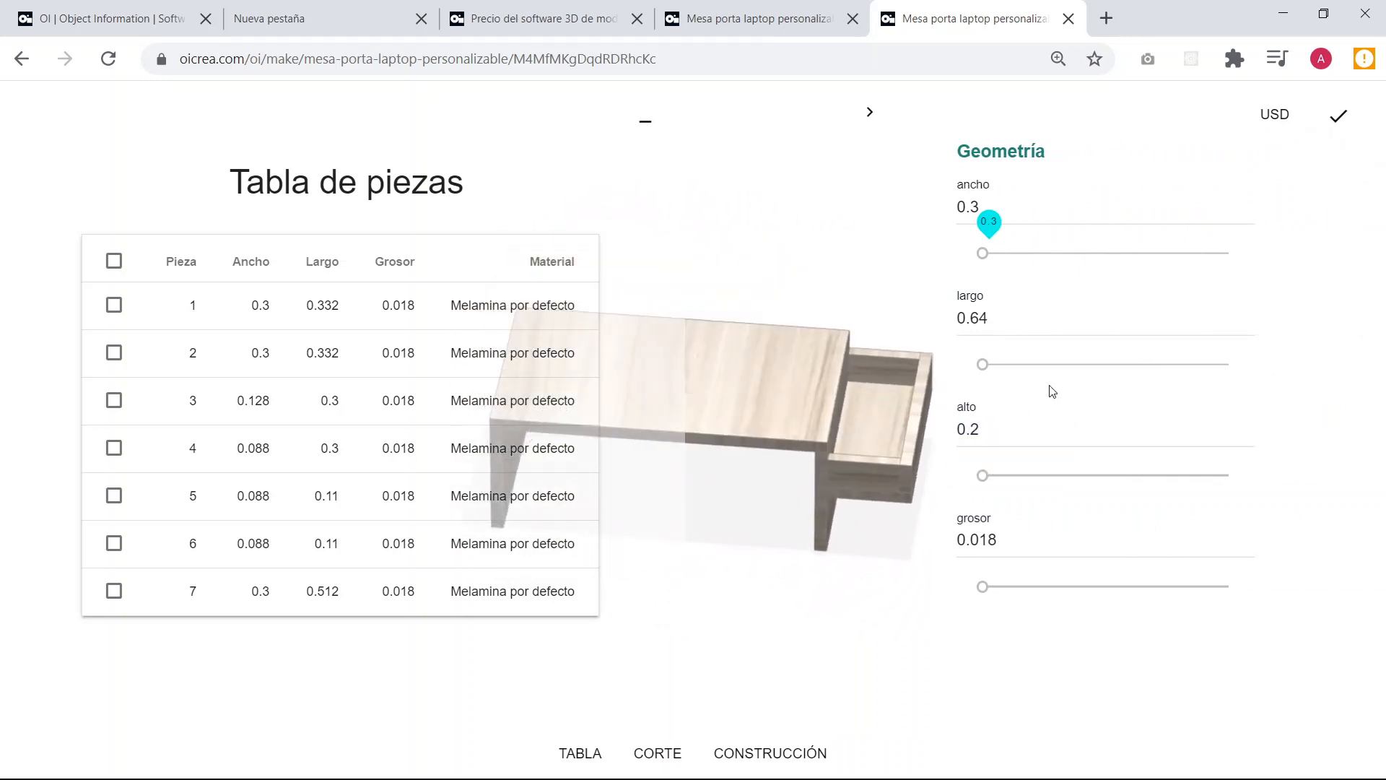
Review the cutting plan and the construction option, and collapse the plan and the geometry parameters.
click(657, 751)
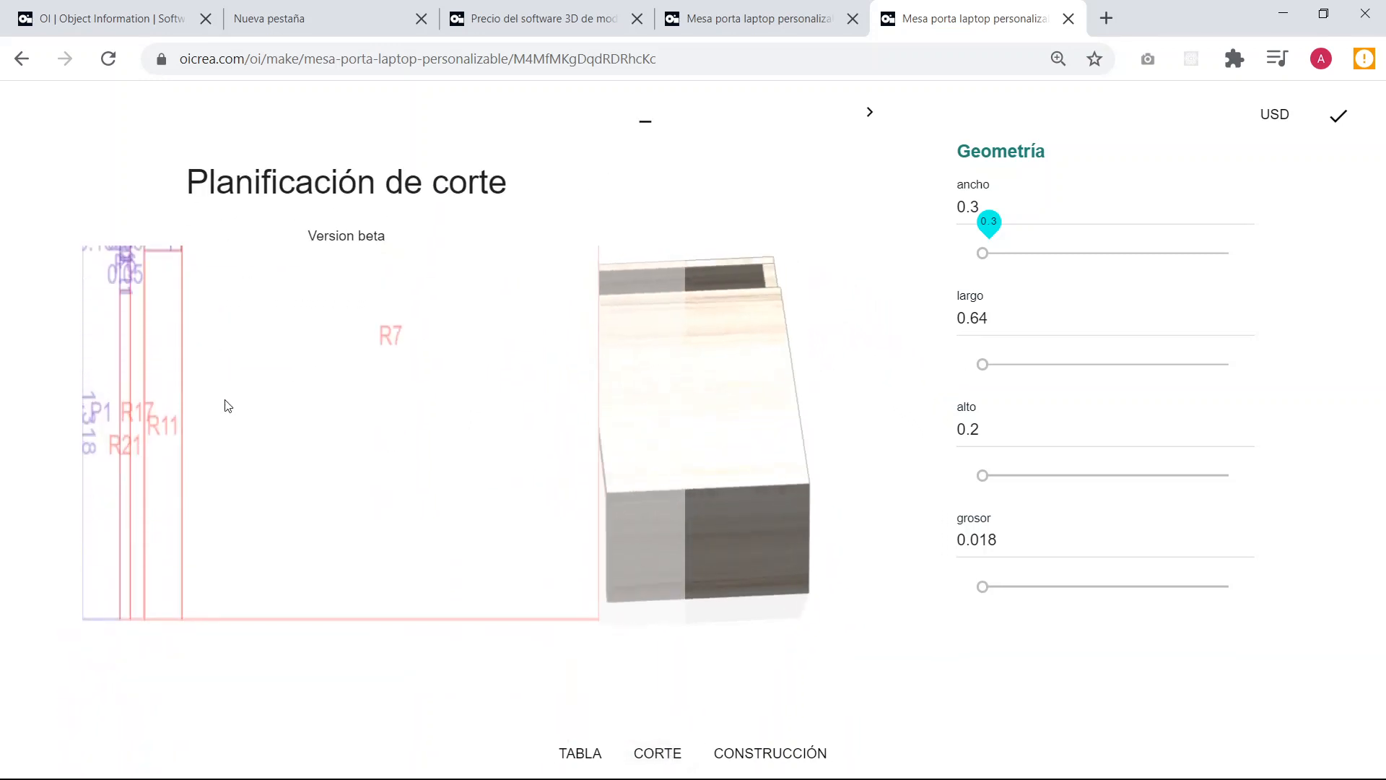
click(744, 755)
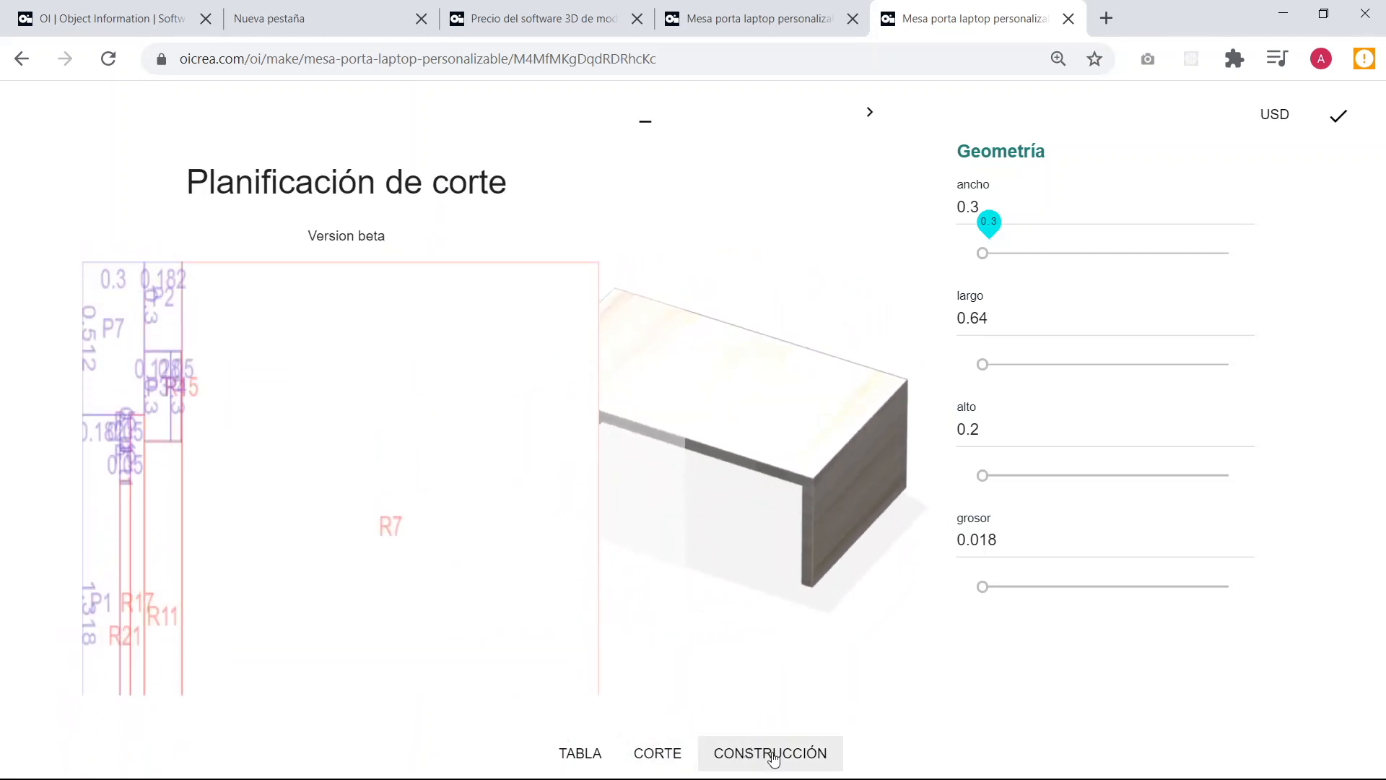
click(645, 119)
click(870, 113)
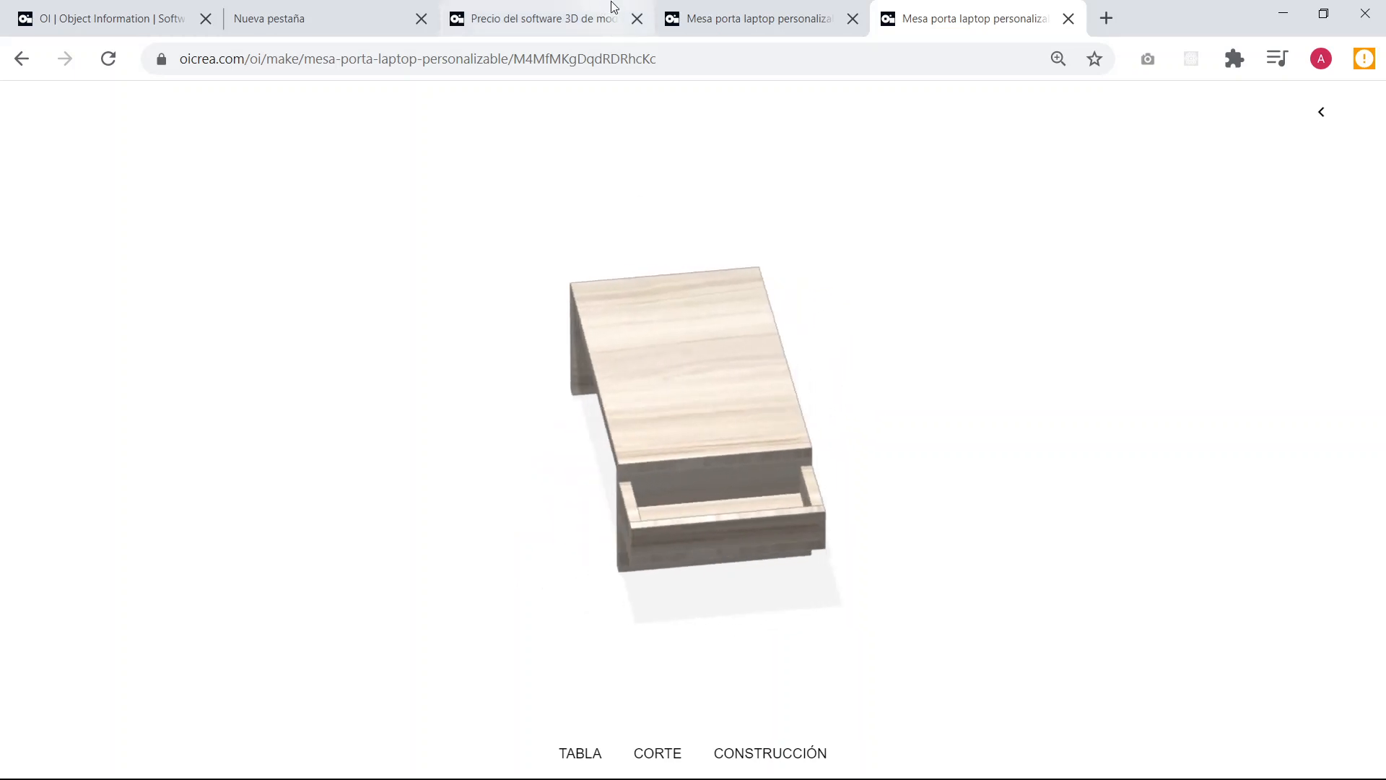
Open oicrea.com in a new browser tab and go to its pricing page, requesting the address again until it loads.
click(71, 6)
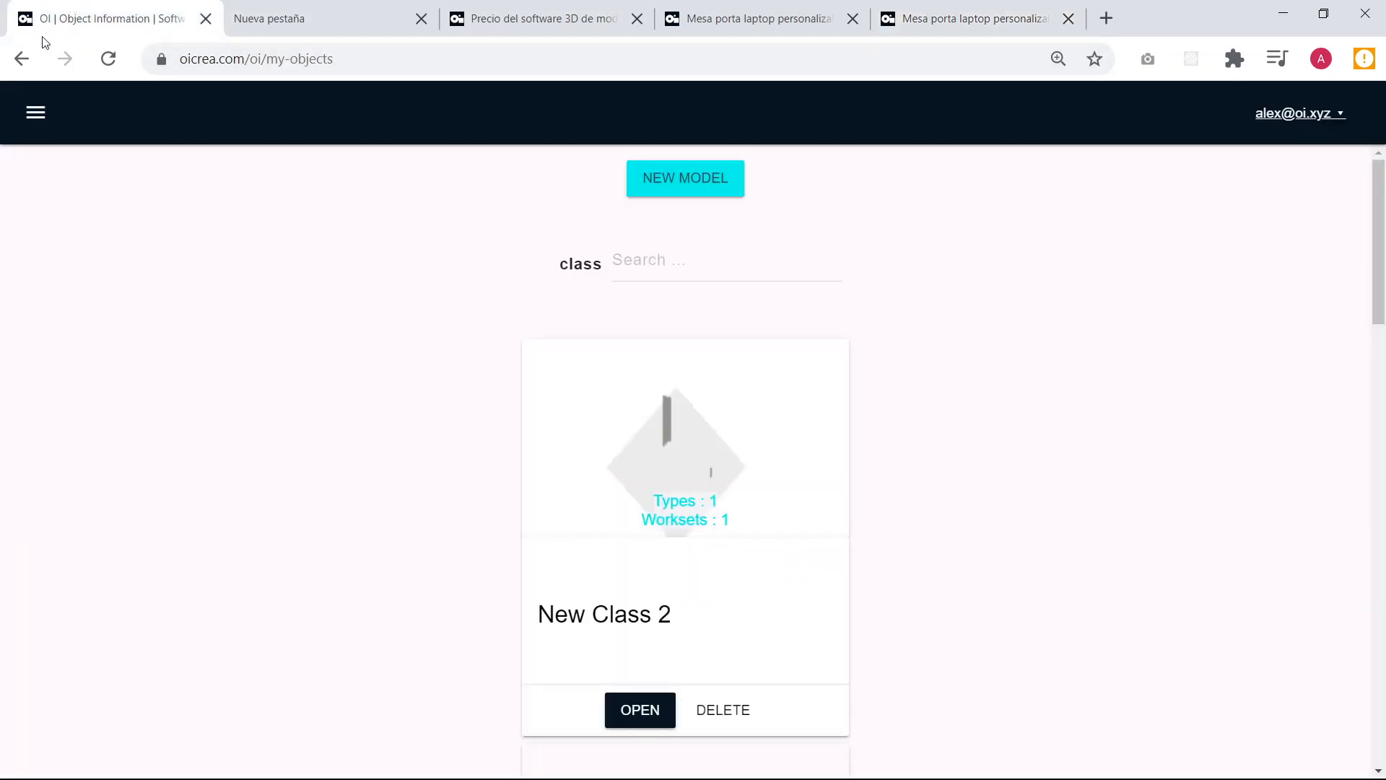
click(1105, 18)
text(oicrea.com)
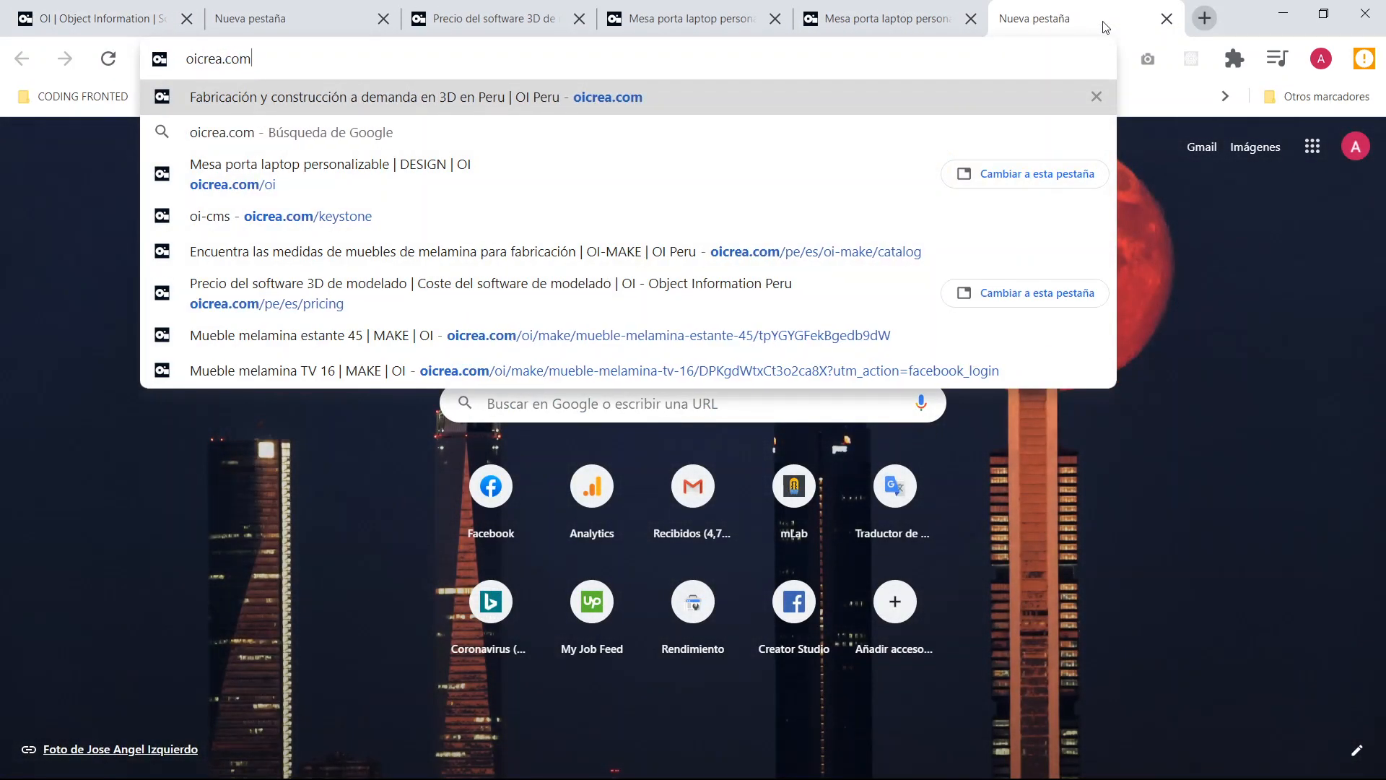
key(Return)
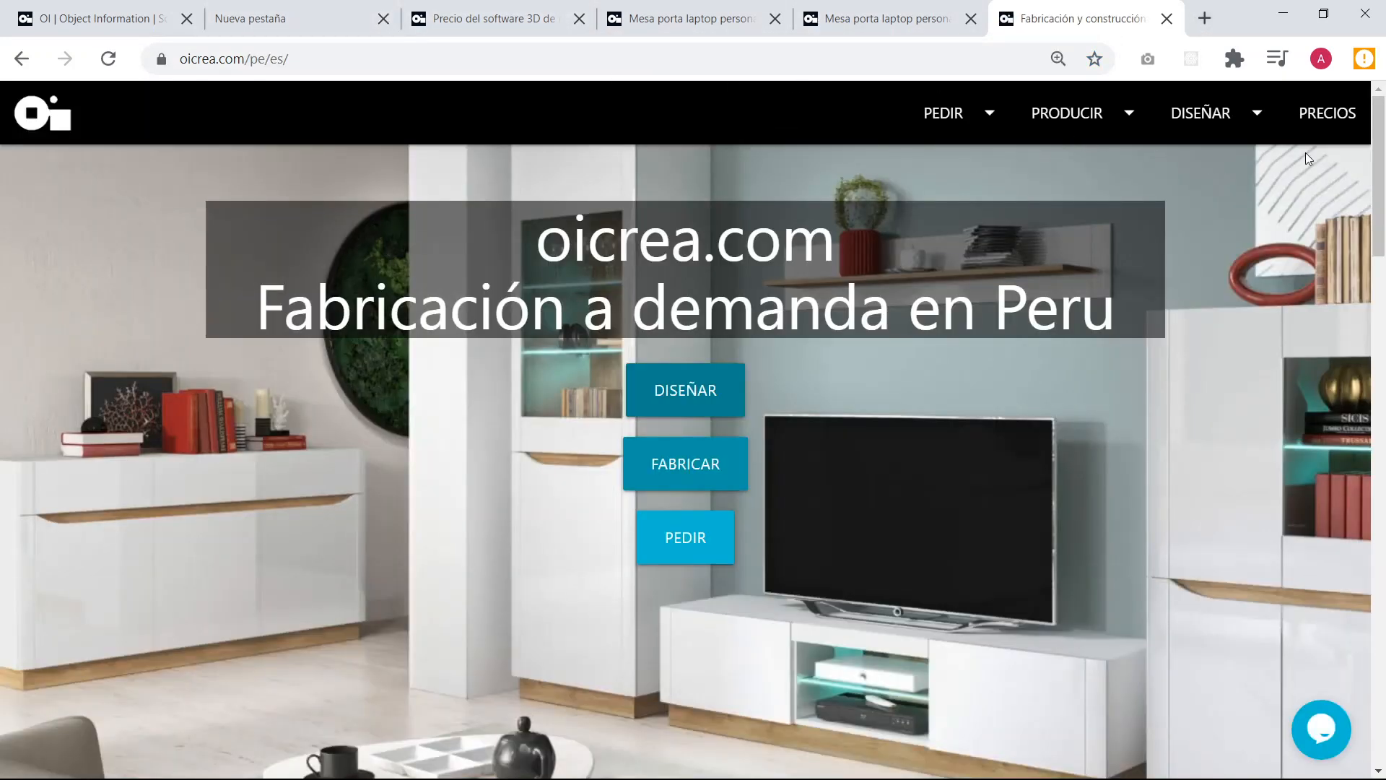
click(1328, 115)
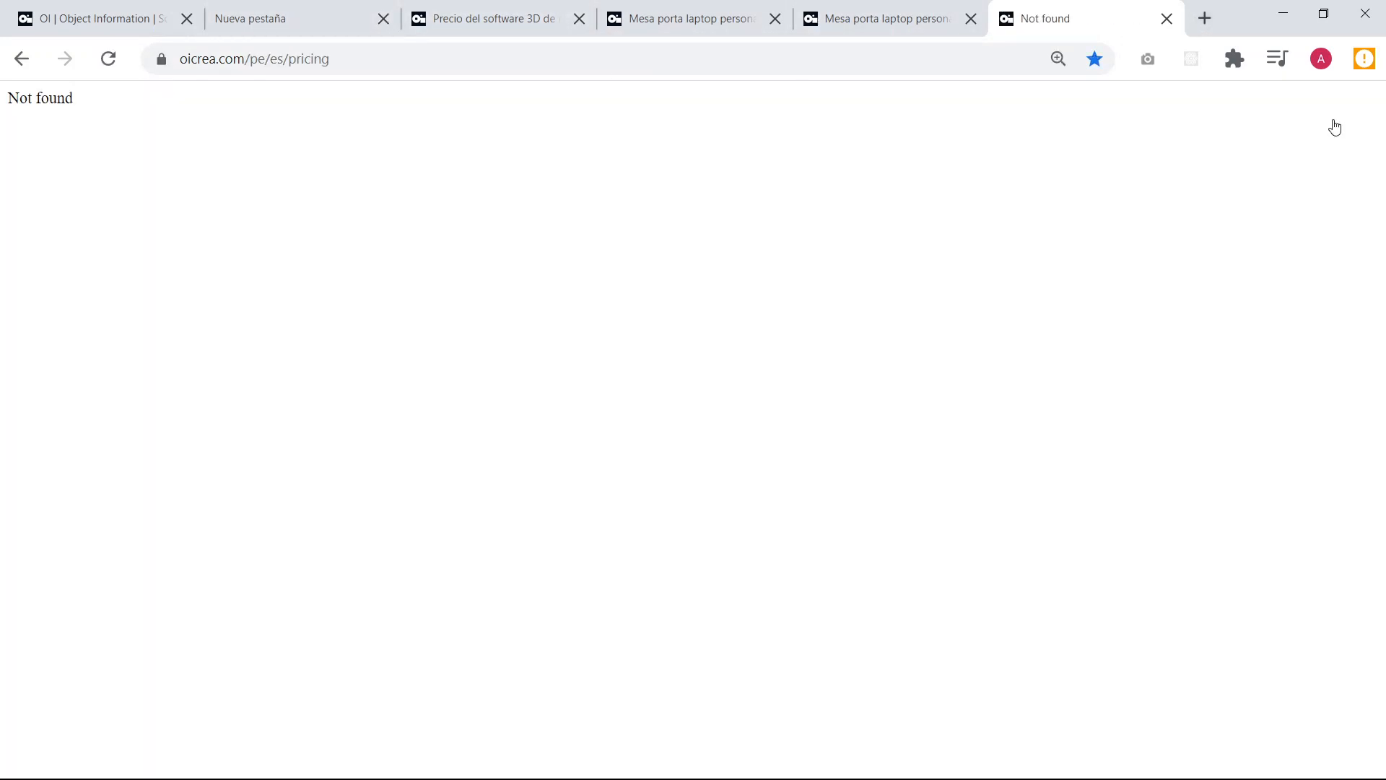
click(340, 59)
key(Return)
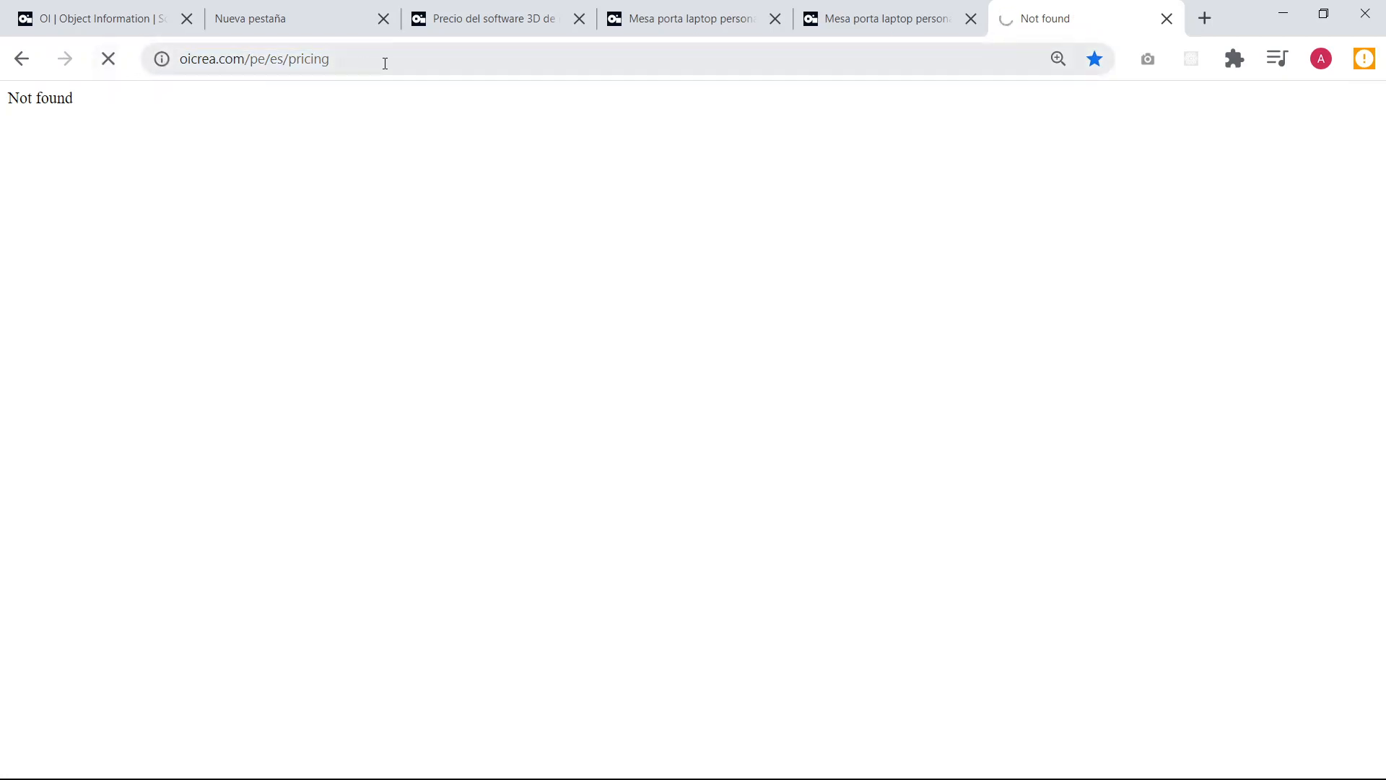
click(414, 60)
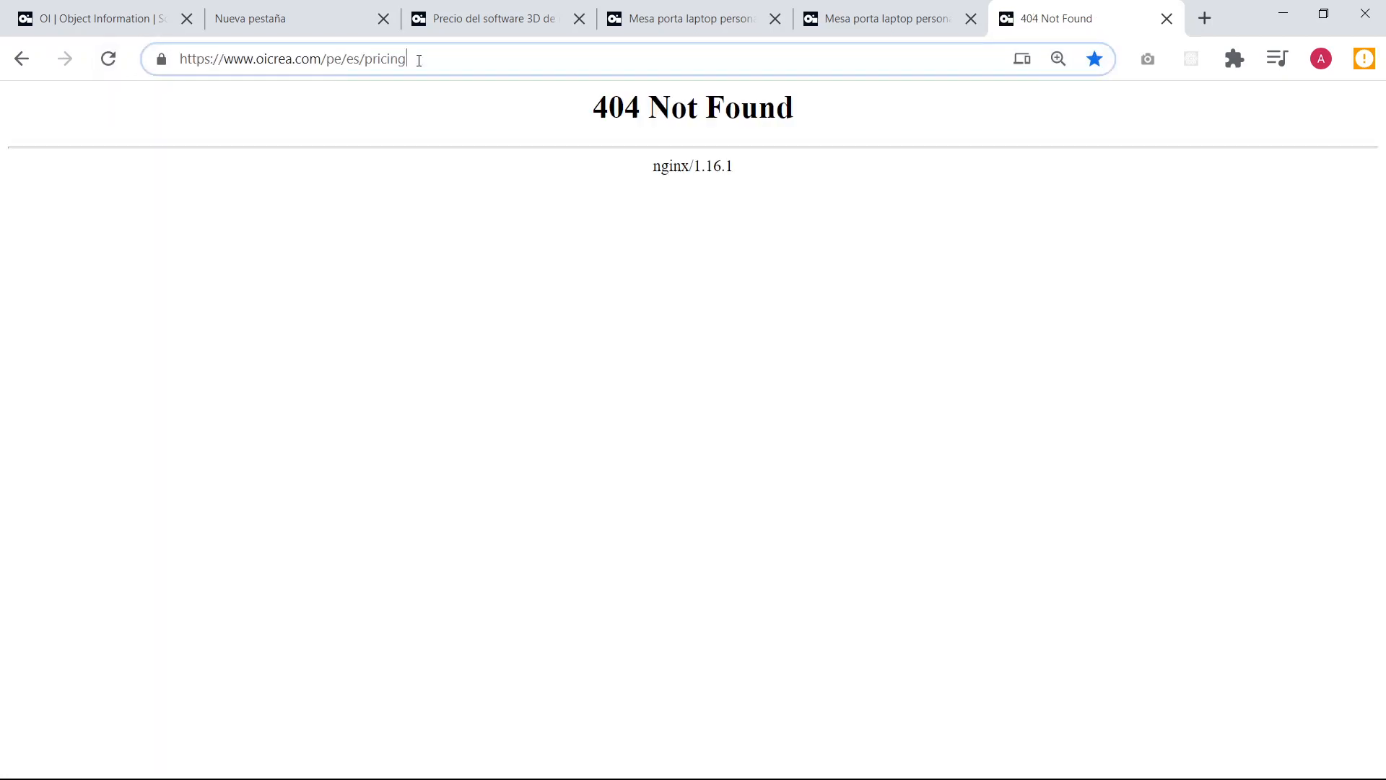
key(Return)
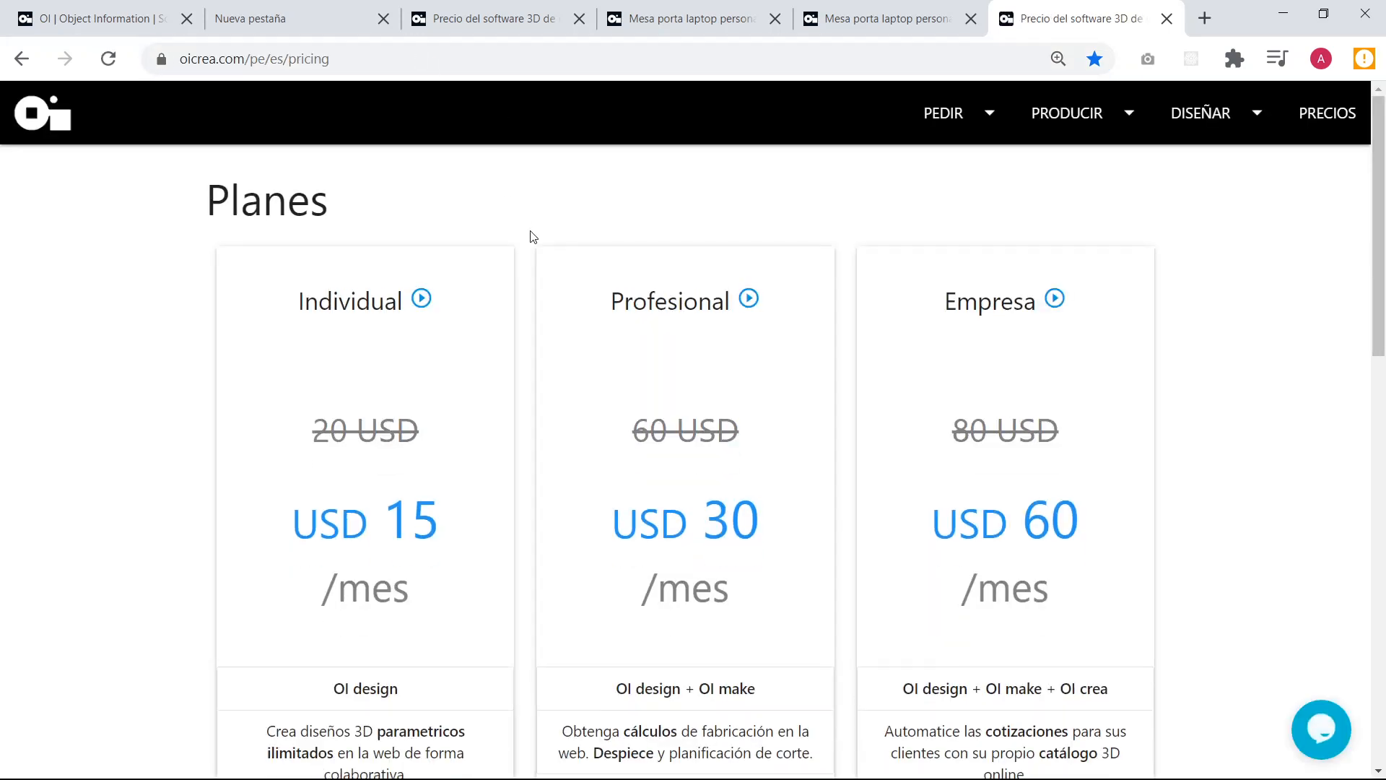
Compare the prices and features of the Individual, Profesional and Empresa plans.
scroll(262, 158, down, 15)
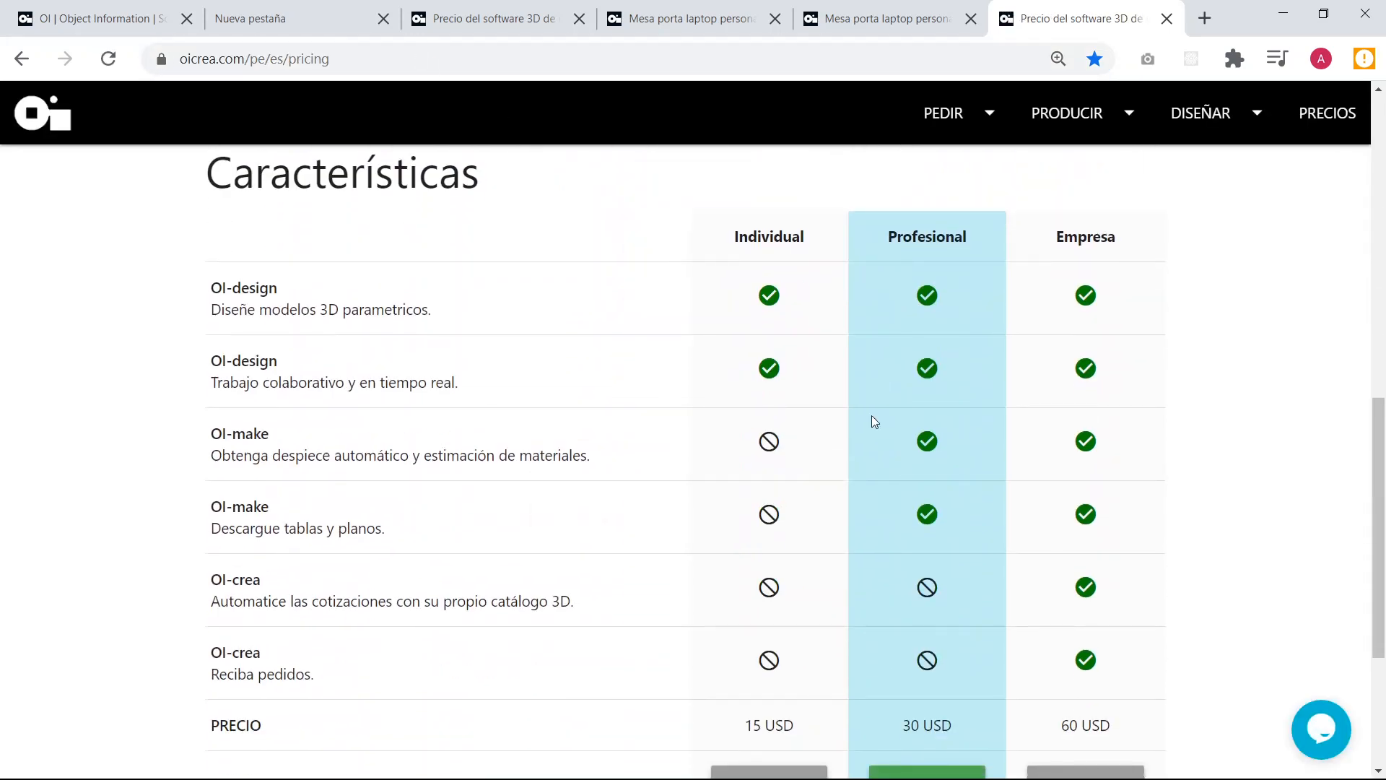
scroll(1009, 405, up, 15)
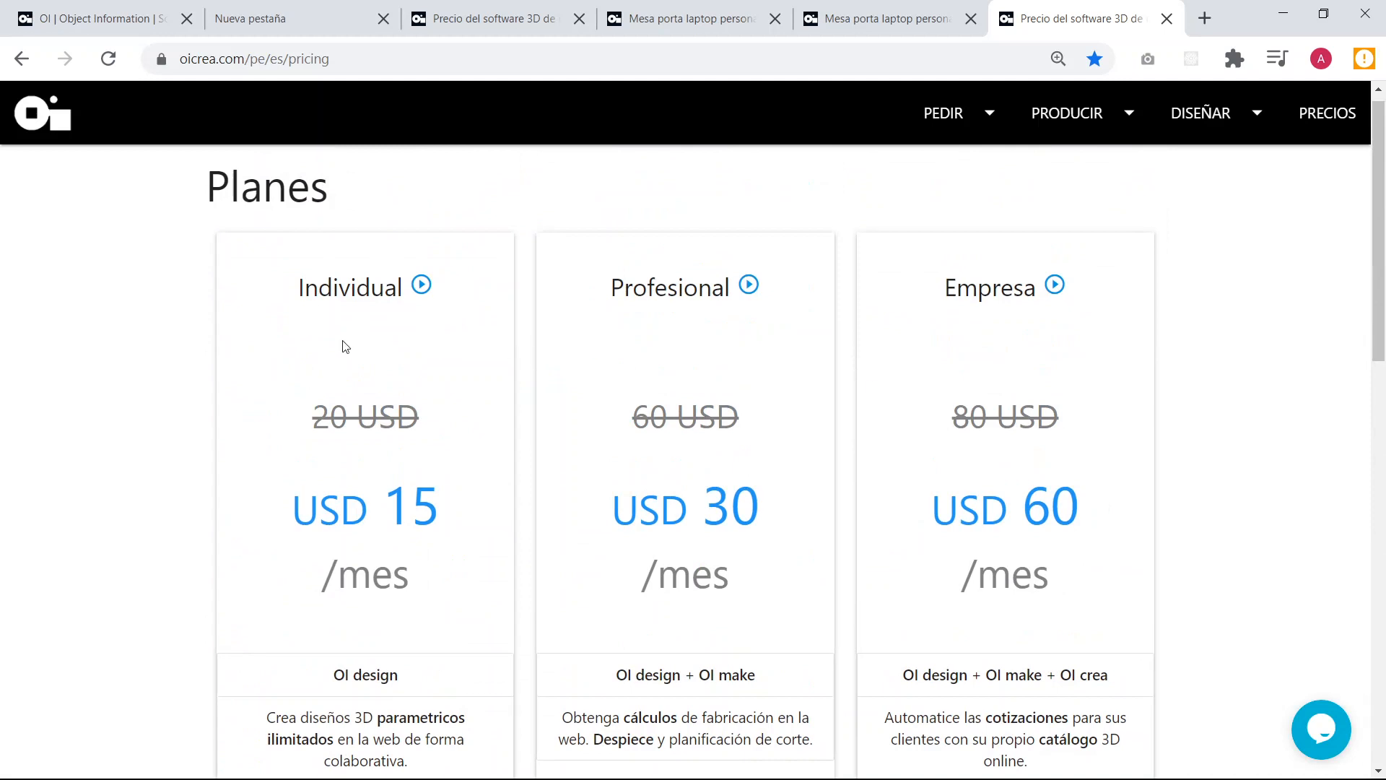
scroll(344, 346, down, 3)
scroll(373, 369, up, 3)
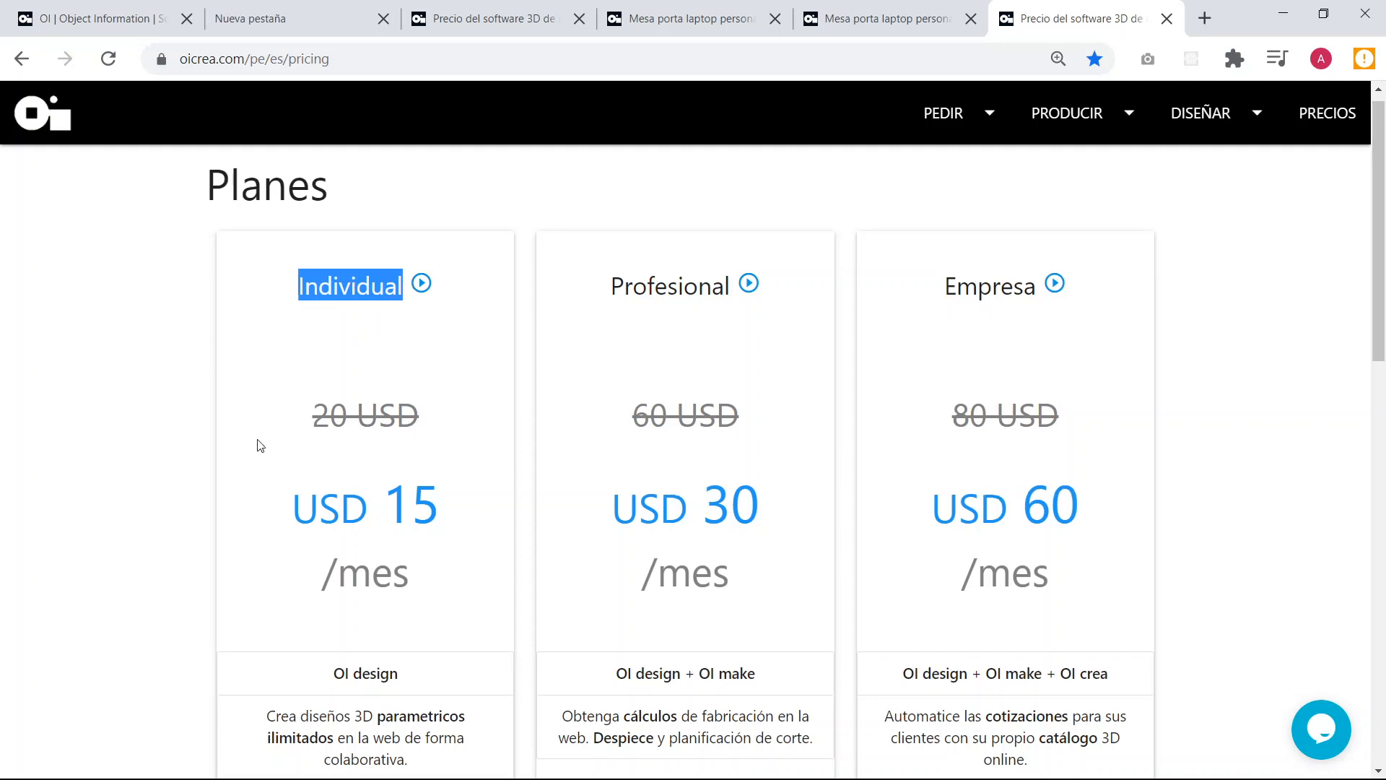
scroll(258, 443, down, 5)
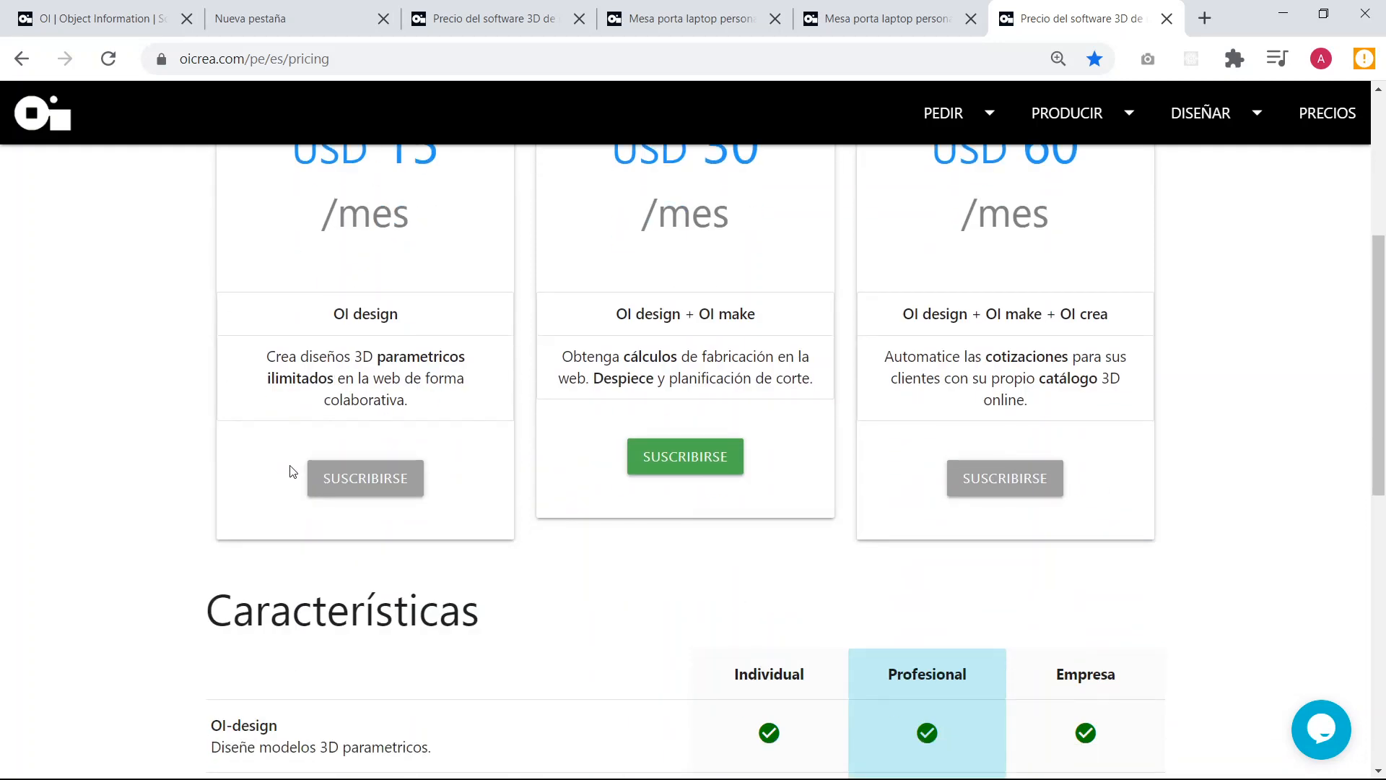
scroll(293, 471, up, 5)
Return to the table's OI Make tab and open the model in OI Crea, replacing "make" with "crea" in its address.
click(911, 7)
click(625, 7)
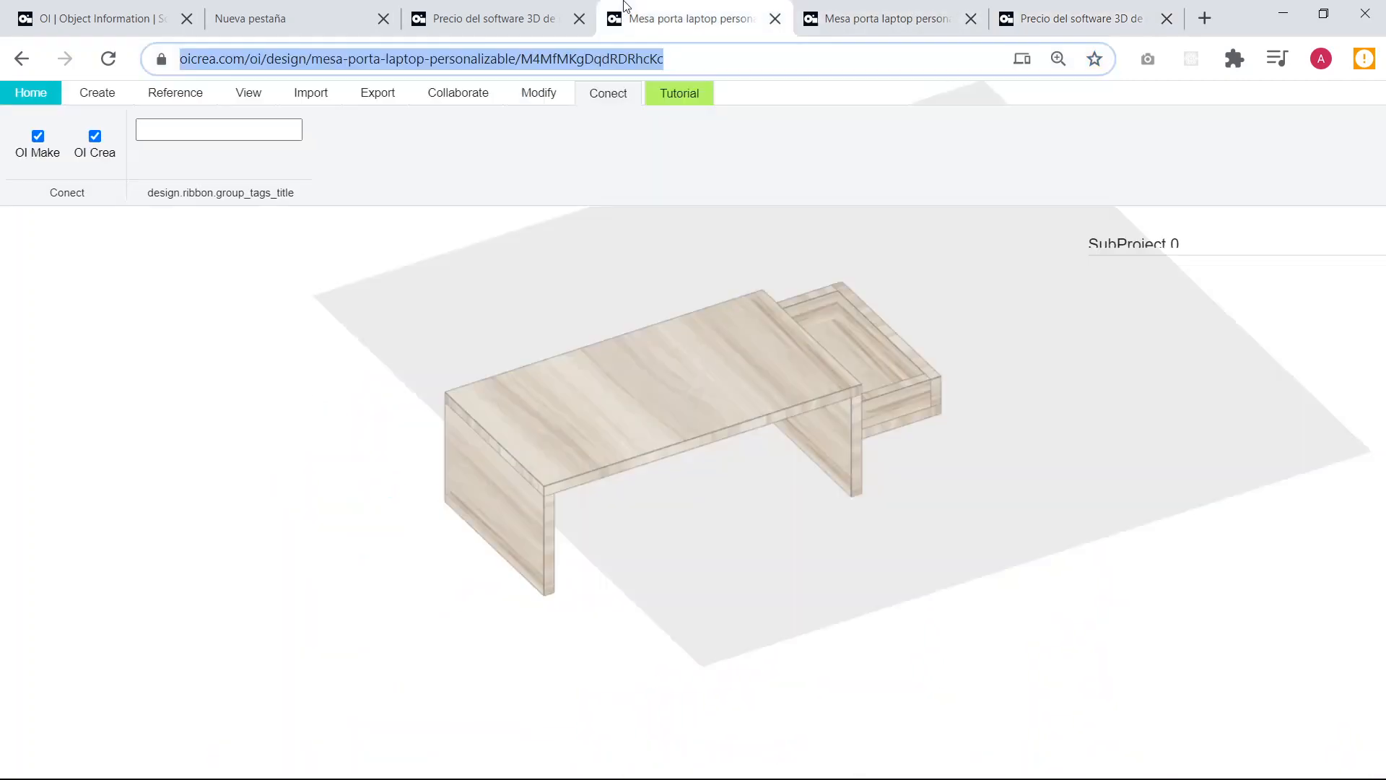
click(935, 8)
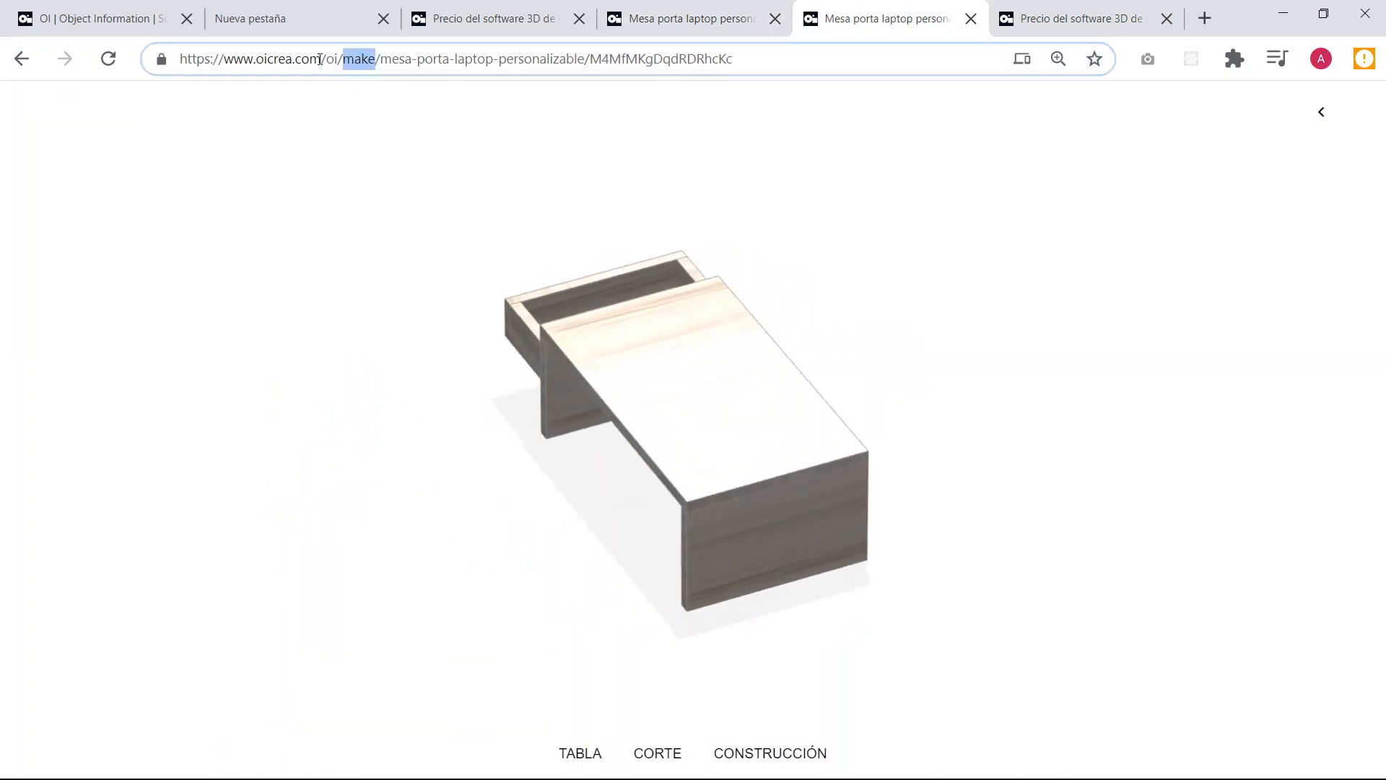
text(crea)
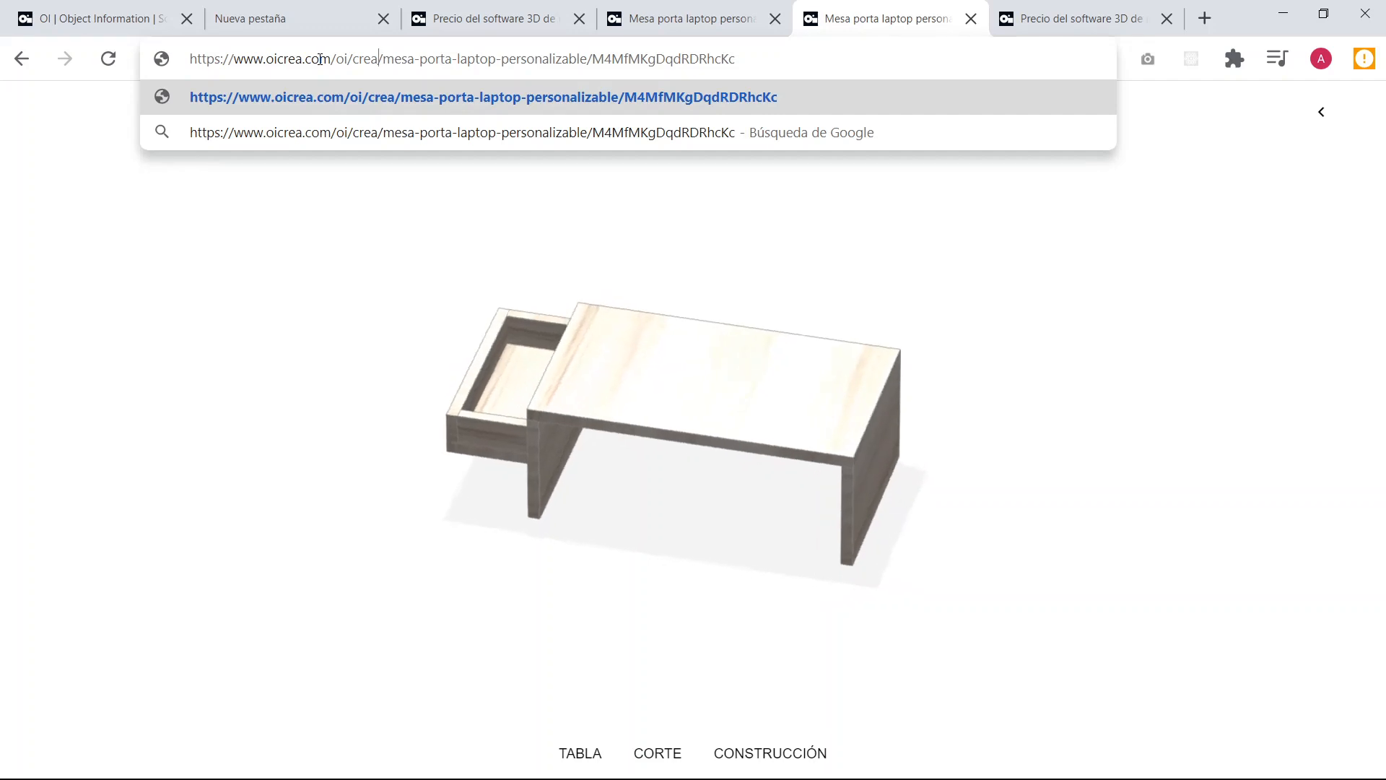
key(Return)
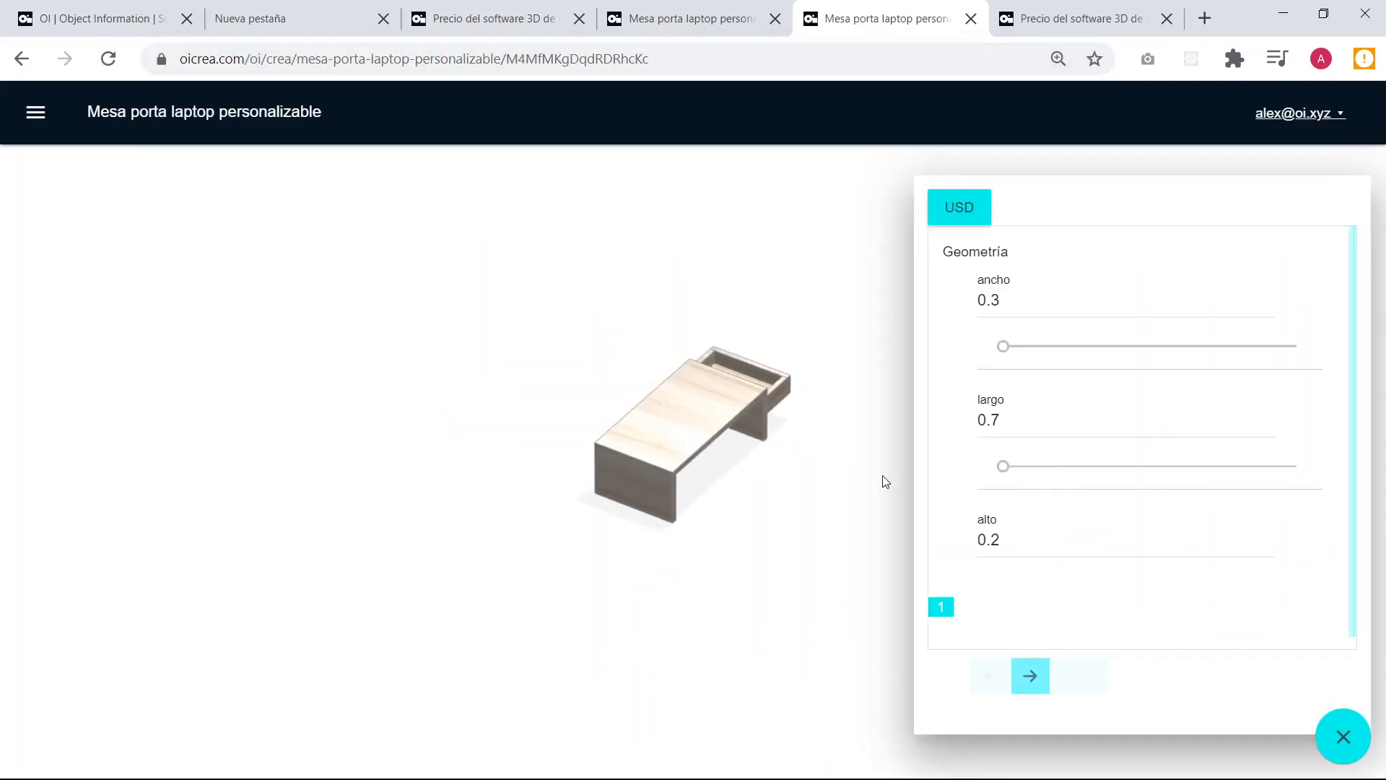
Look through the order form's delivery and payment pages and return to the geometry page.
click(1037, 693)
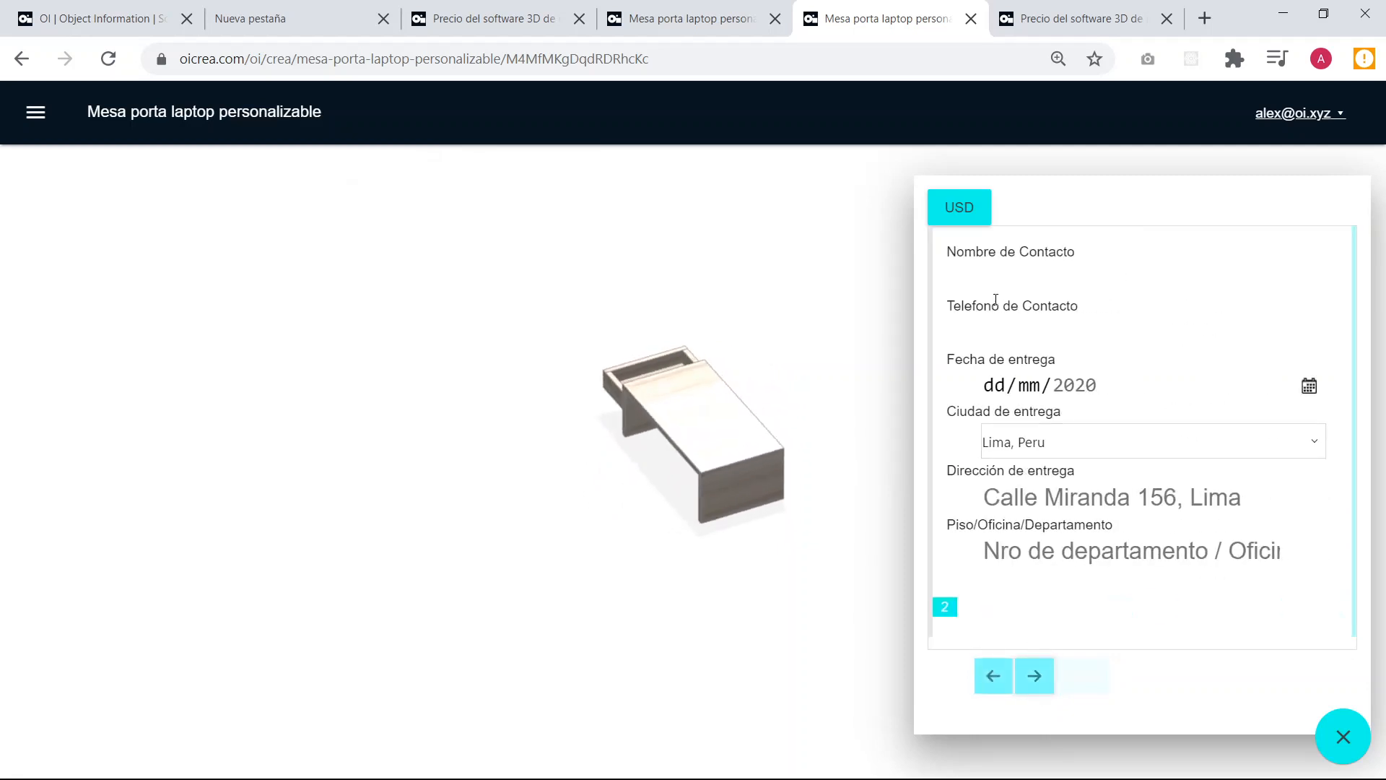
click(1034, 675)
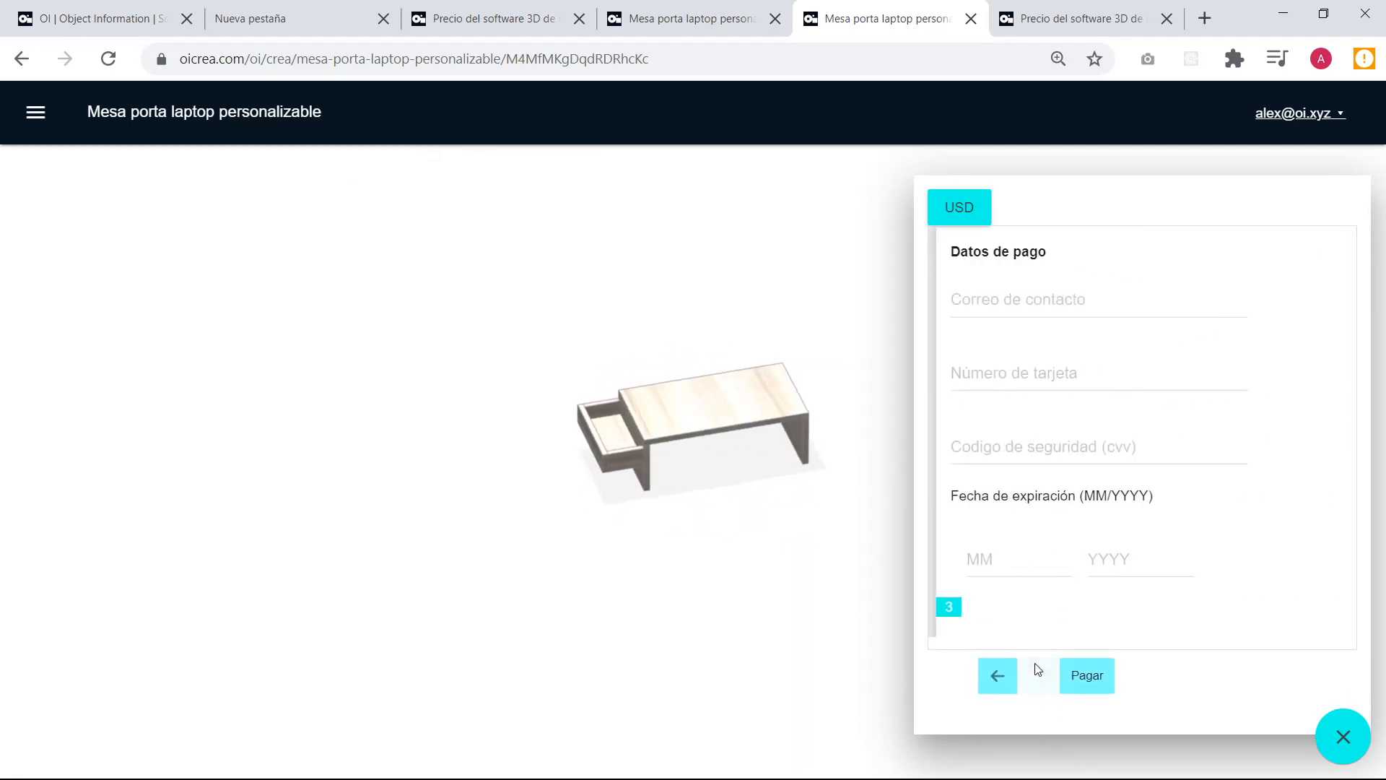
click(997, 679)
click(1001, 682)
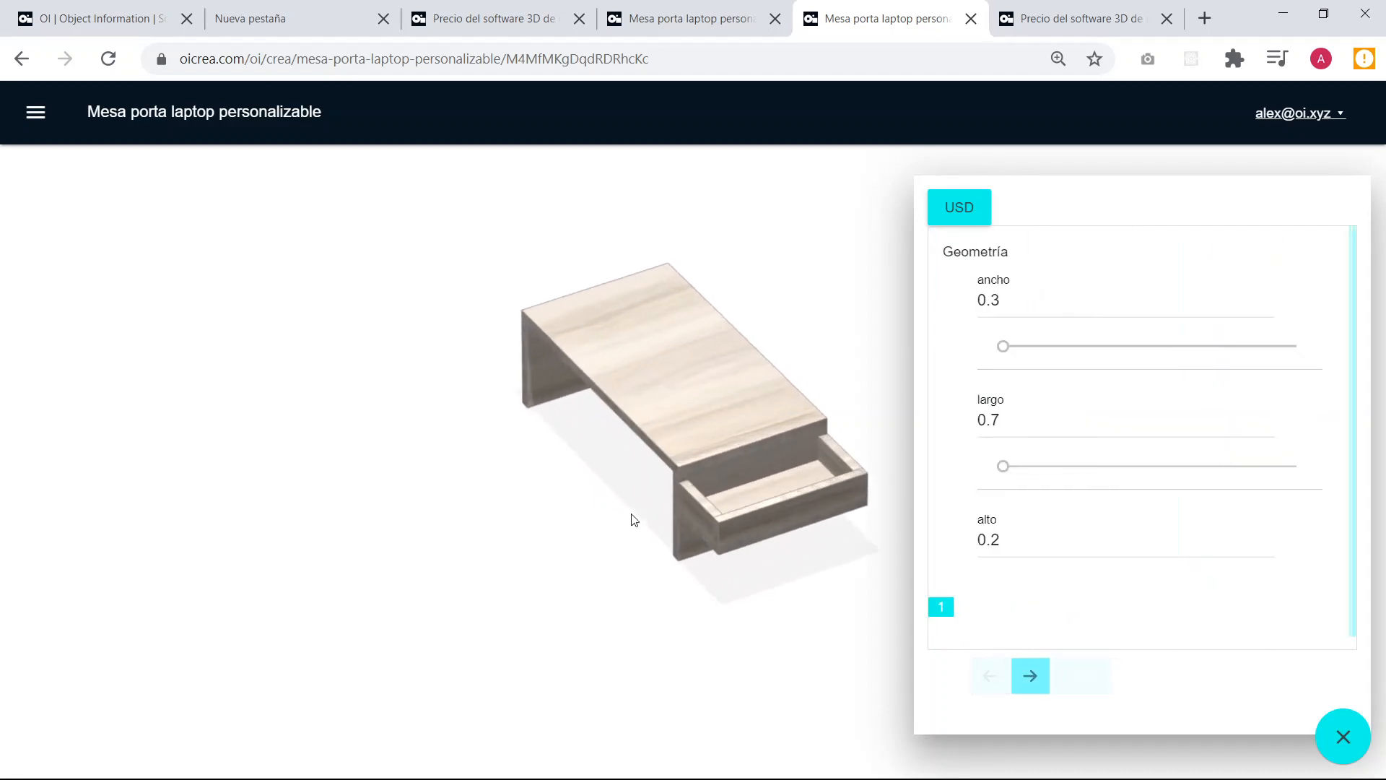